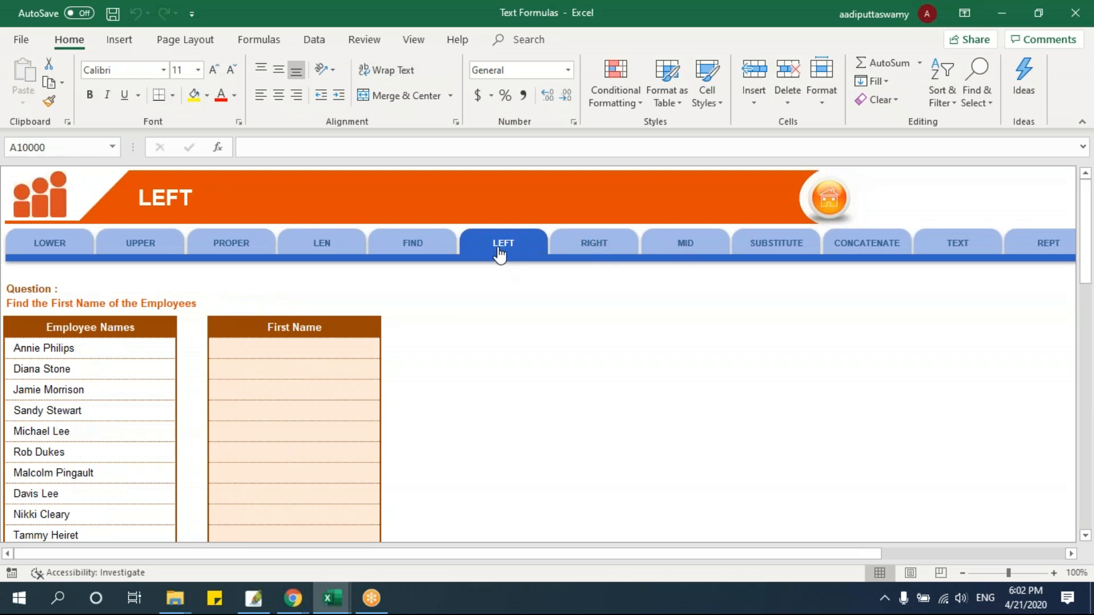
# Enter =LEFT(B8,3) in cell D8, the first cell of the First Name column
pyautogui.click(306, 349)
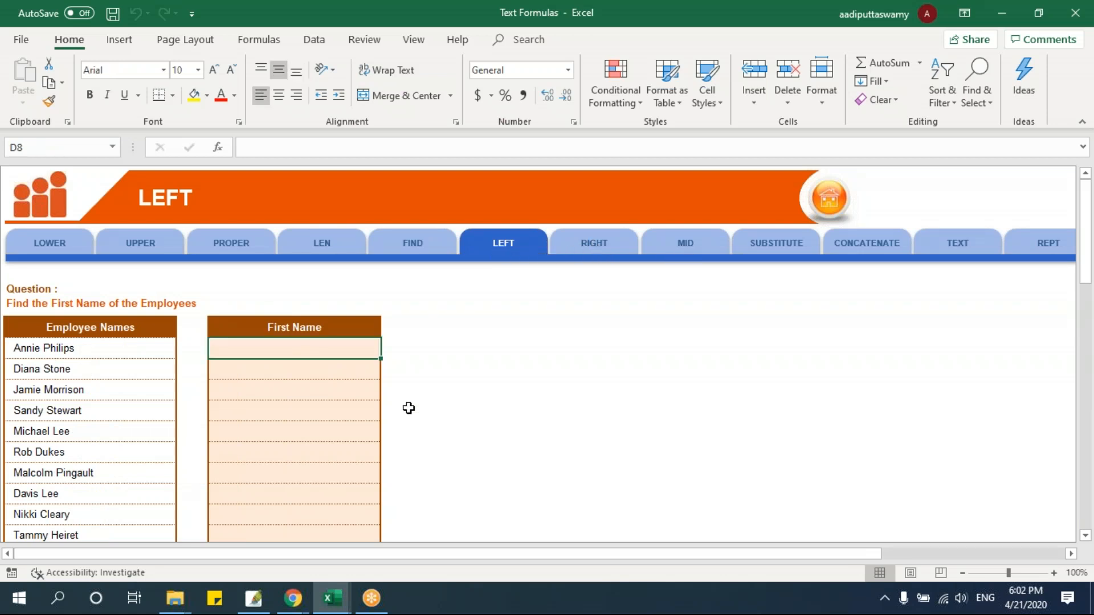
pyautogui.keyDown('ctrl'); pyautogui.scroll(5, 409, 408); pyautogui.keyUp('ctrl')
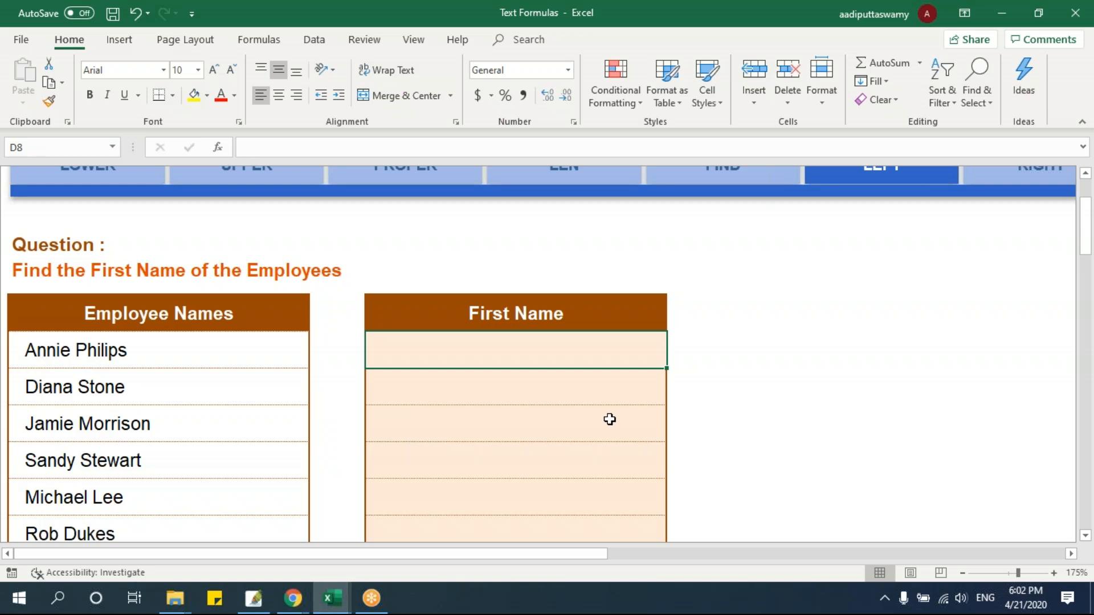
pyautogui.write('=')
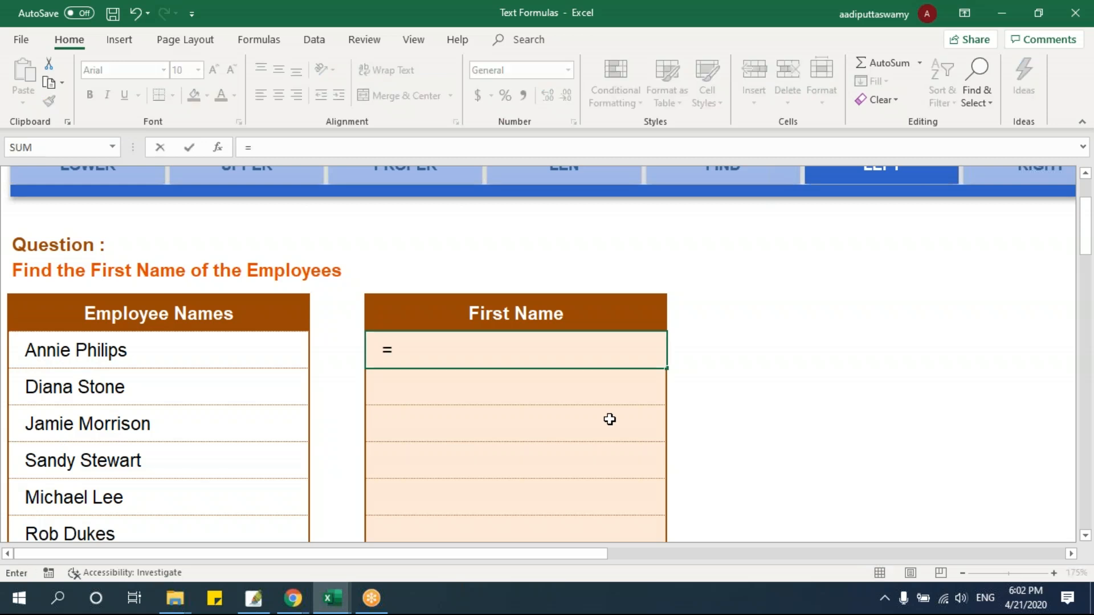
pyautogui.write('left(')
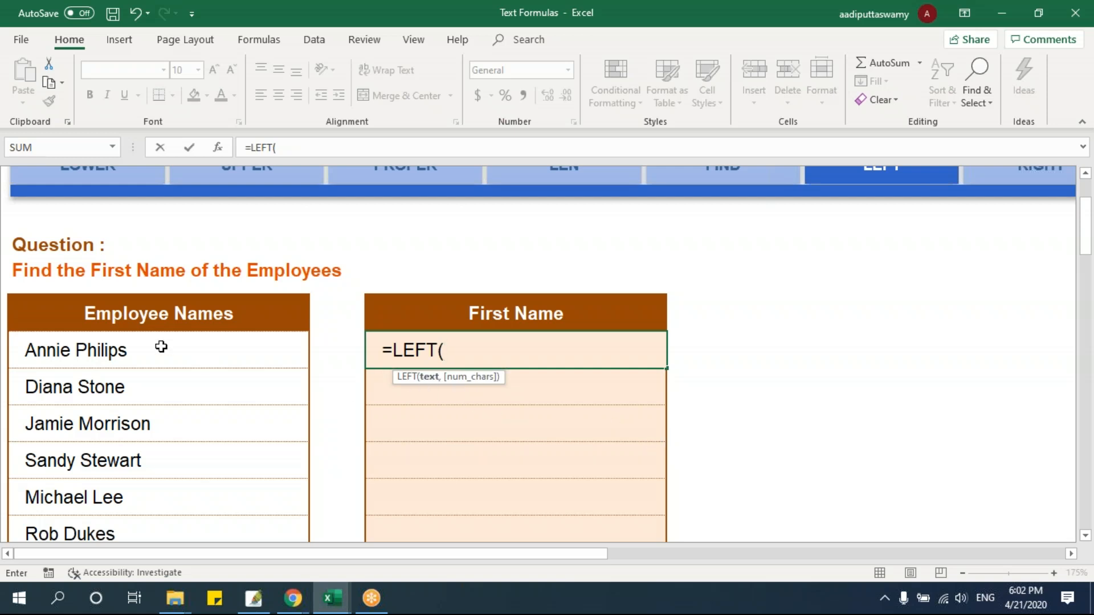
pyautogui.click(129, 348)
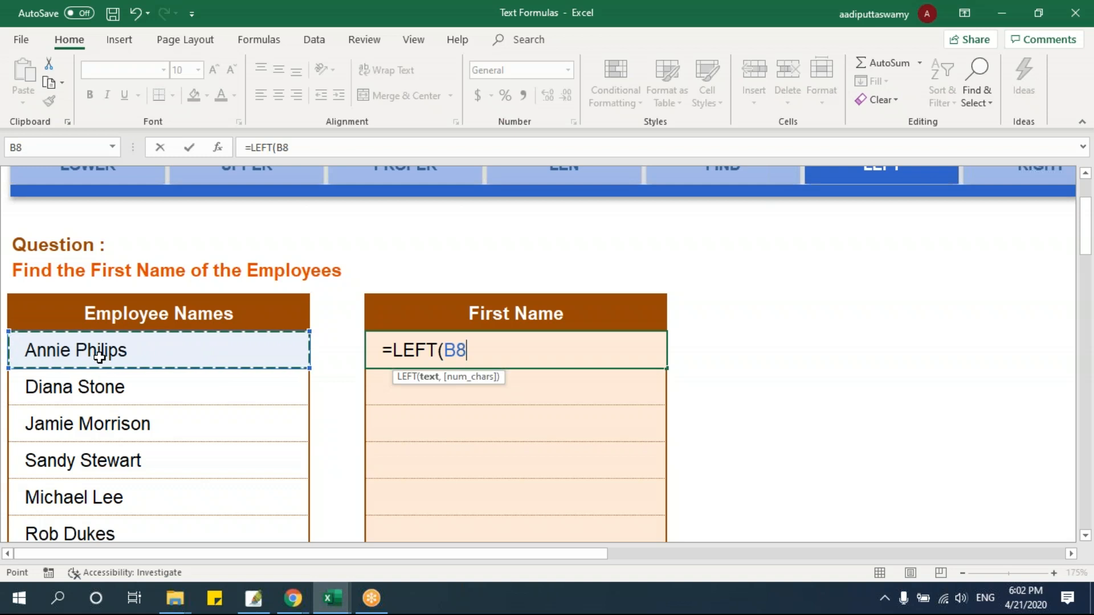
pyautogui.write(',')
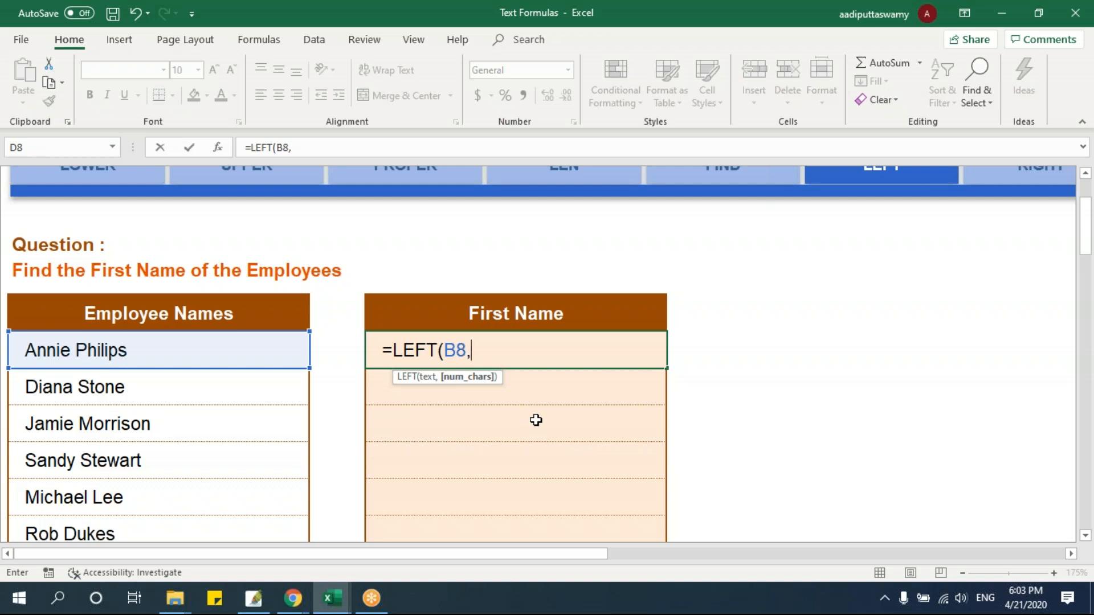
pyautogui.write('3)')
pyautogui.press('Return')
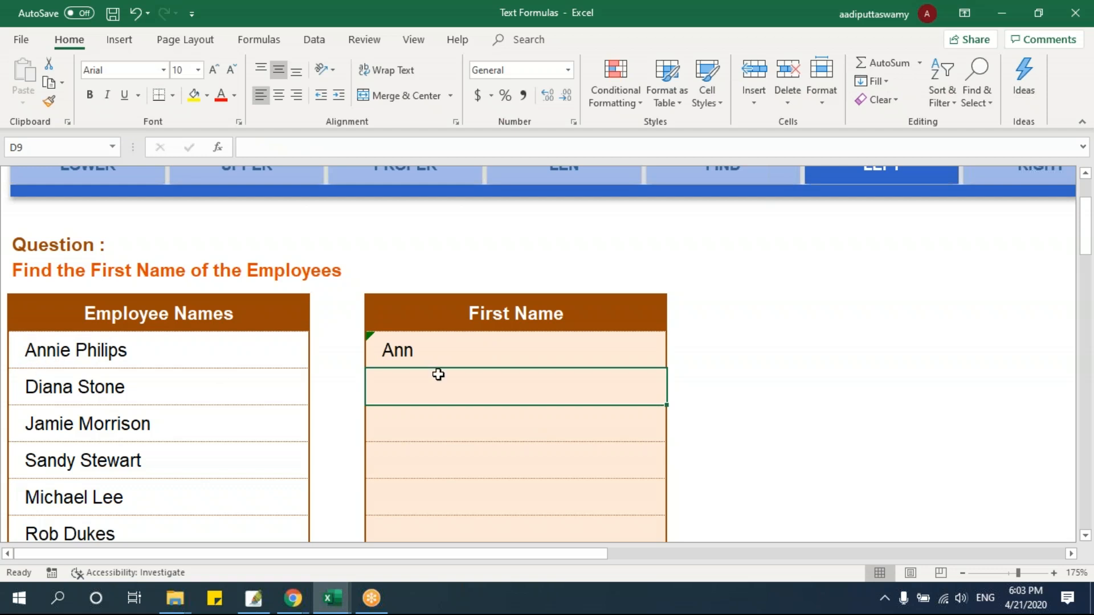
# Set the number of characters in D8's LEFT formula to 5
pyautogui.doubleClick(502, 349)
pyautogui.moveTo(485, 350); pyautogui.dragTo(471, 350)
pyautogui.write('5')
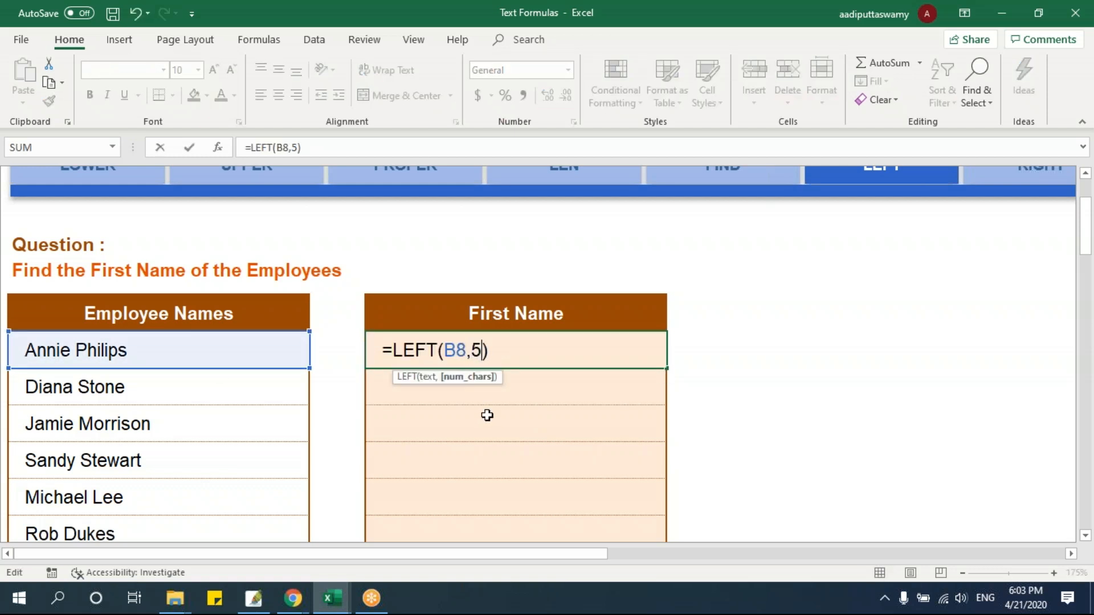
pyautogui.press('Return')
pyautogui.click(454, 350)
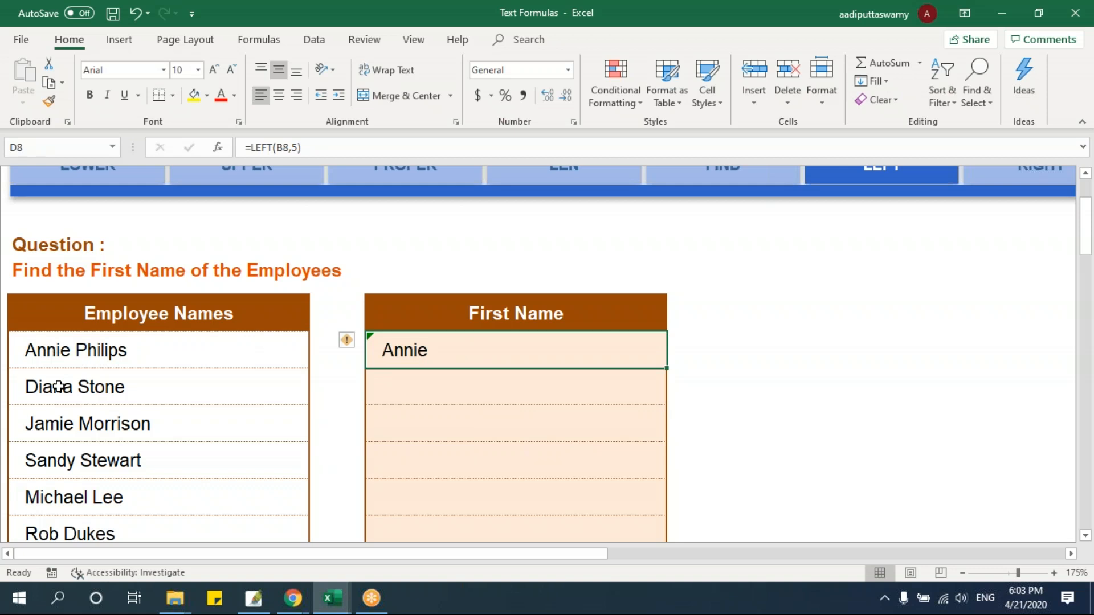
# Open the RIGHT sheet and unfreeze its panes with the first Last Name cell, D8, selected
pyautogui.click(1072, 554)
pyautogui.click(1071, 555)
pyautogui.click(1071, 555)
pyautogui.scroll(2, 743, 455)
pyautogui.click(698, 301)
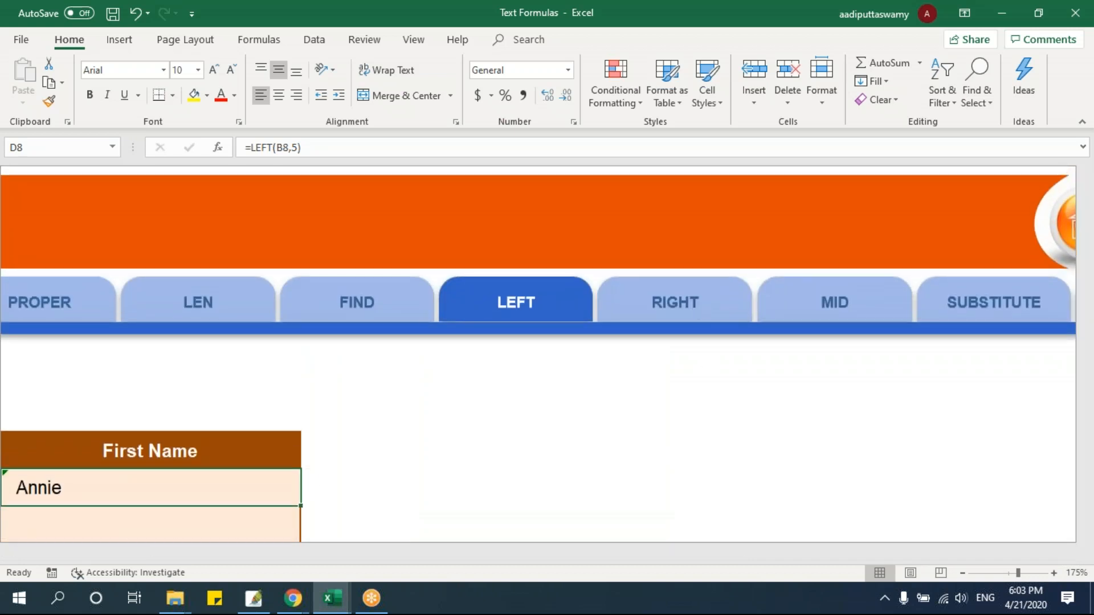
pyautogui.click(343, 349)
pyautogui.hotkey('alt', 'w')
pyautogui.press('f')
pyautogui.press('f')
pyautogui.scroll(3, 393, 446)
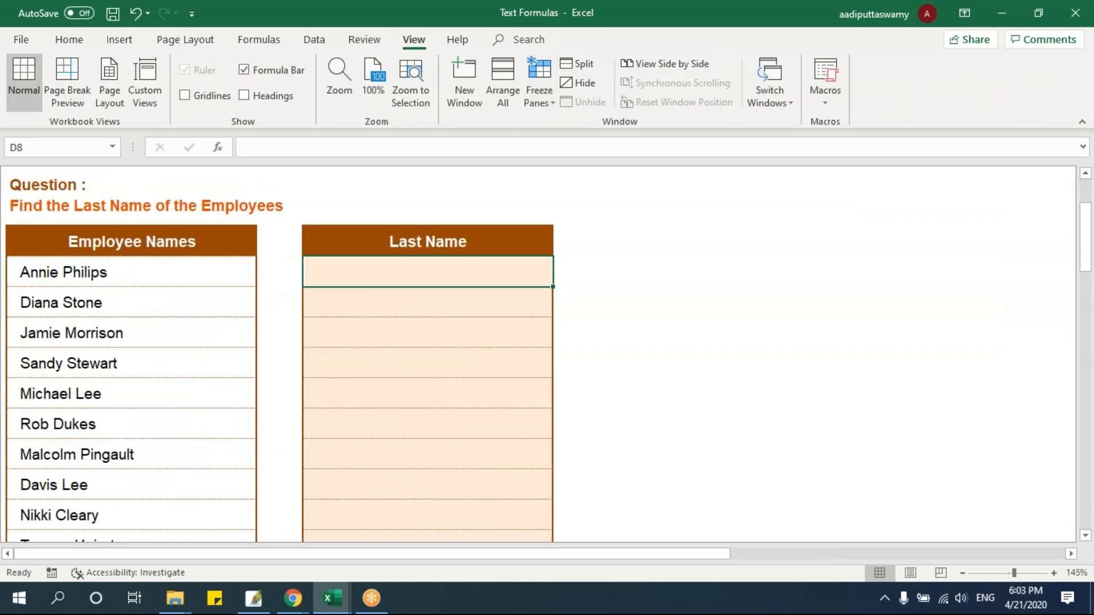
pyautogui.scroll(2, 386, 459)
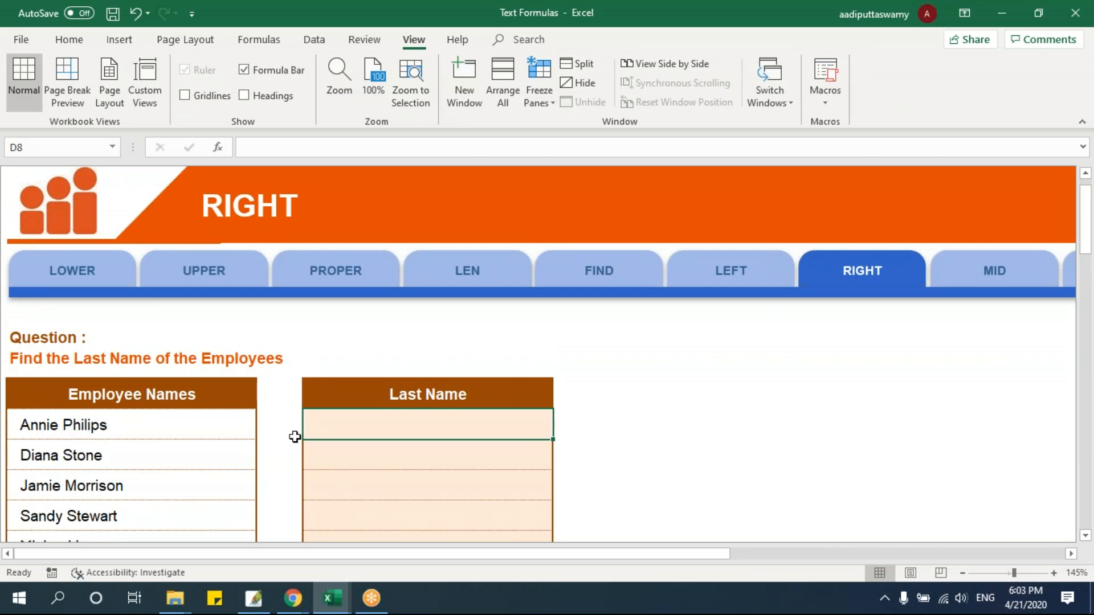
# Enter =RIGHT(B8,7) in cell D8 to extract the first employee's last name
pyautogui.write('=')
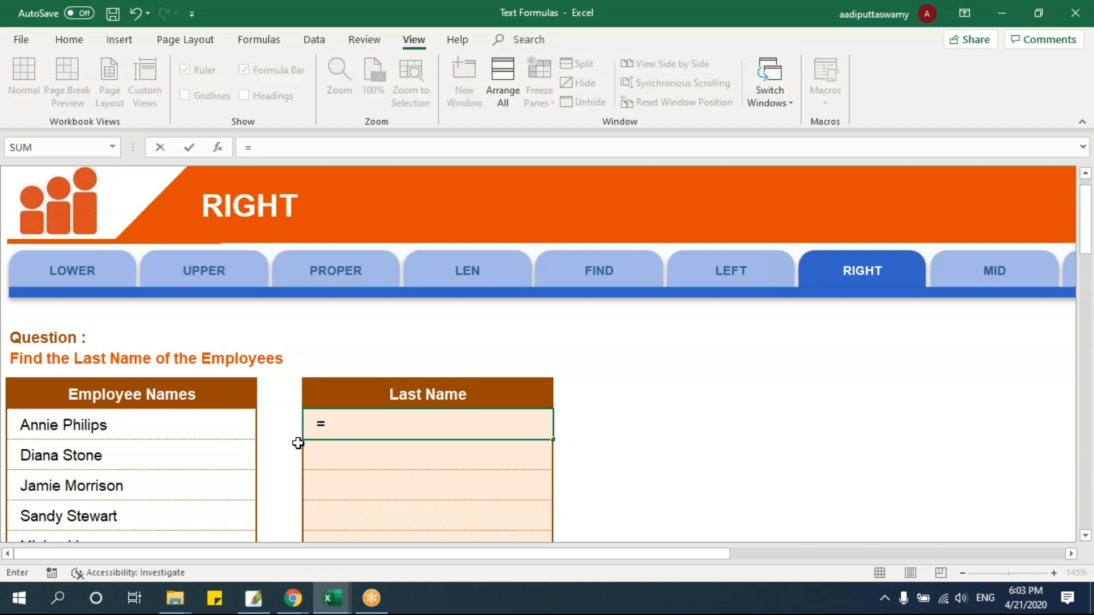
pyautogui.write('right')
pyautogui.press('Tab')
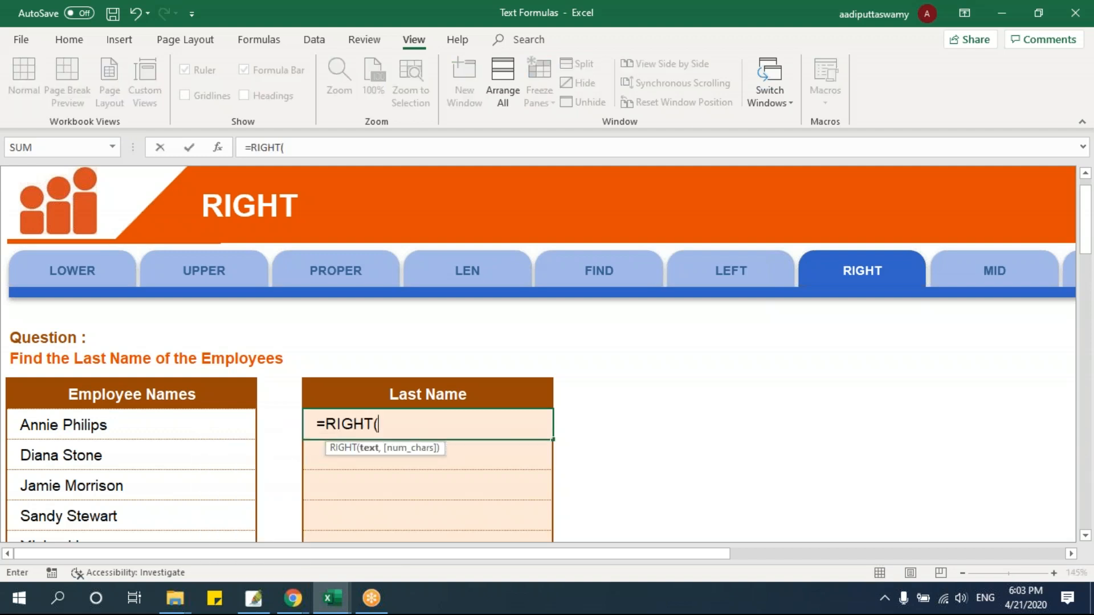
pyautogui.click(149, 420)
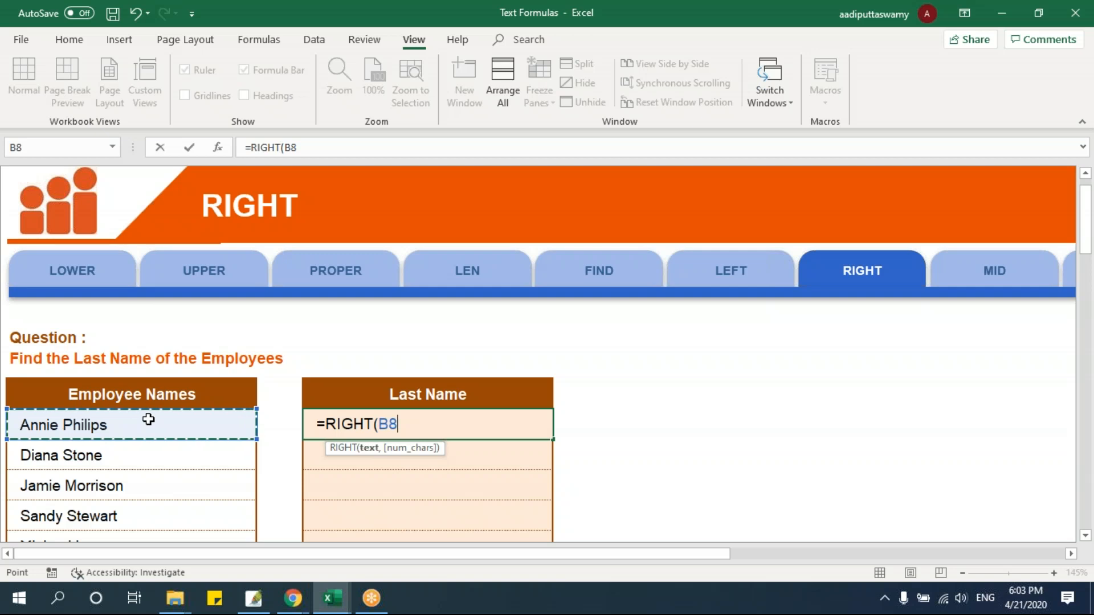
pyautogui.write(',')
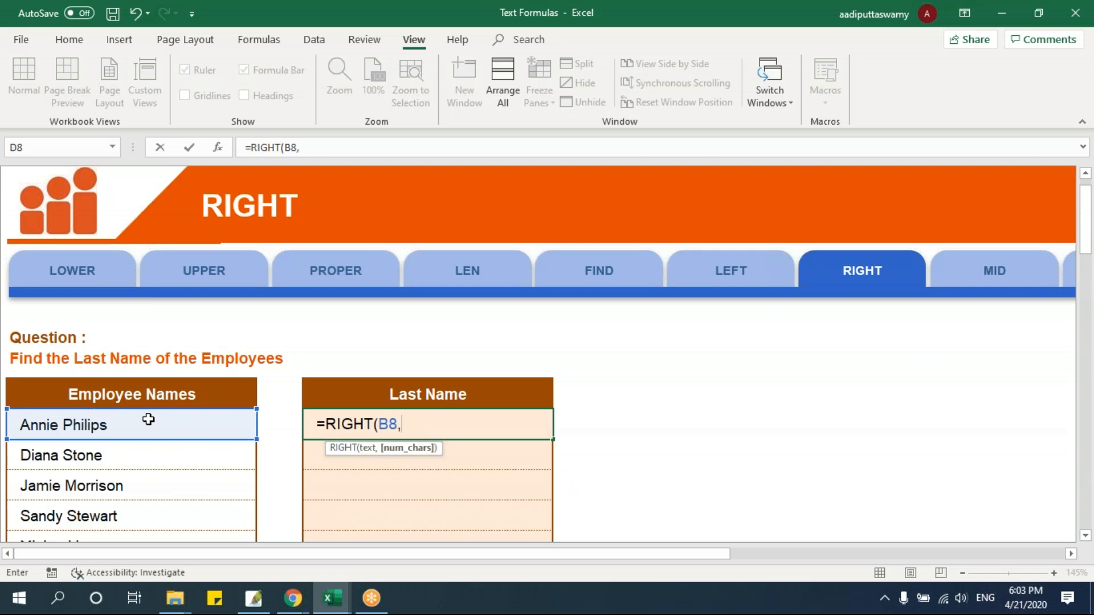
pyautogui.write('7)')
pyautogui.press('Return')
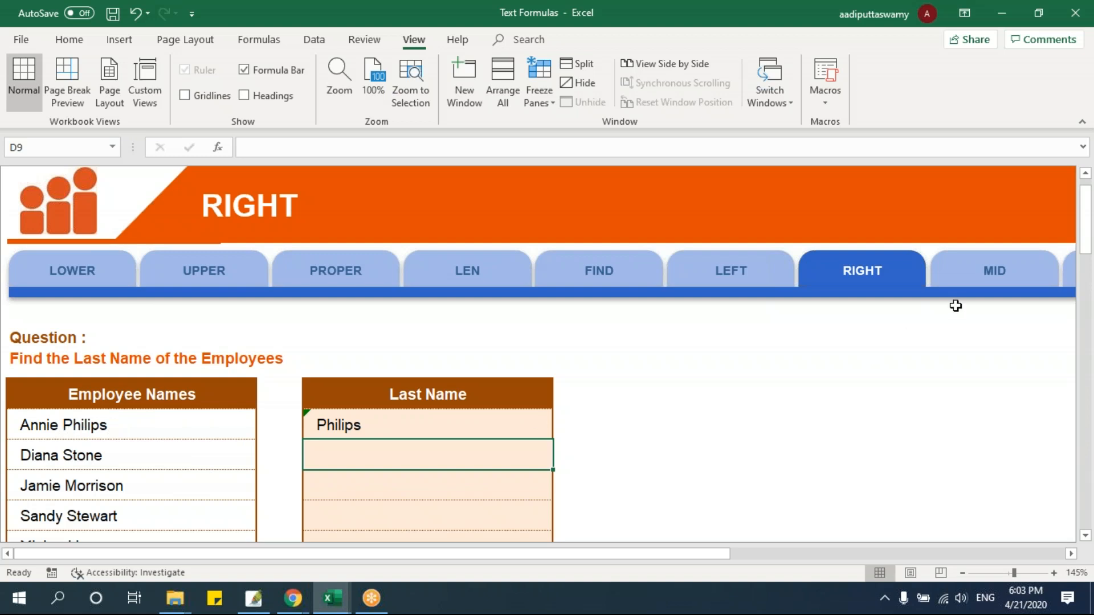
# Open the MID sheet and unfreeze its panes with the first Word in the Brackets cell, D8, selected
pyautogui.click(969, 288)
pyautogui.click(256, 345)
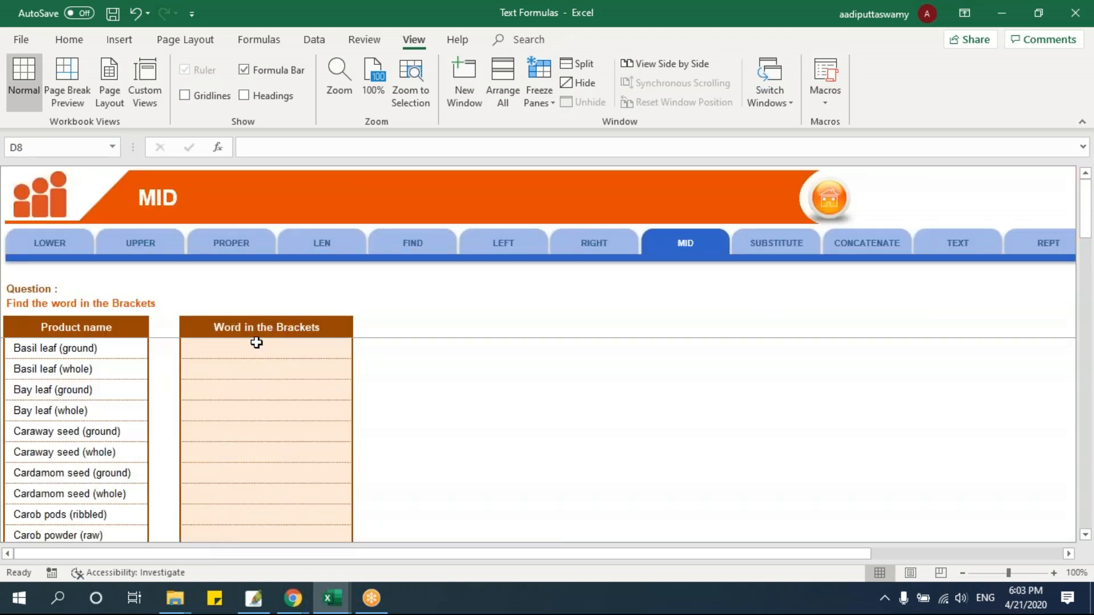
pyautogui.hotkey('alt', 'w')
pyautogui.press('f')
pyautogui.press('f')
pyautogui.scroll(6, 416, 441)
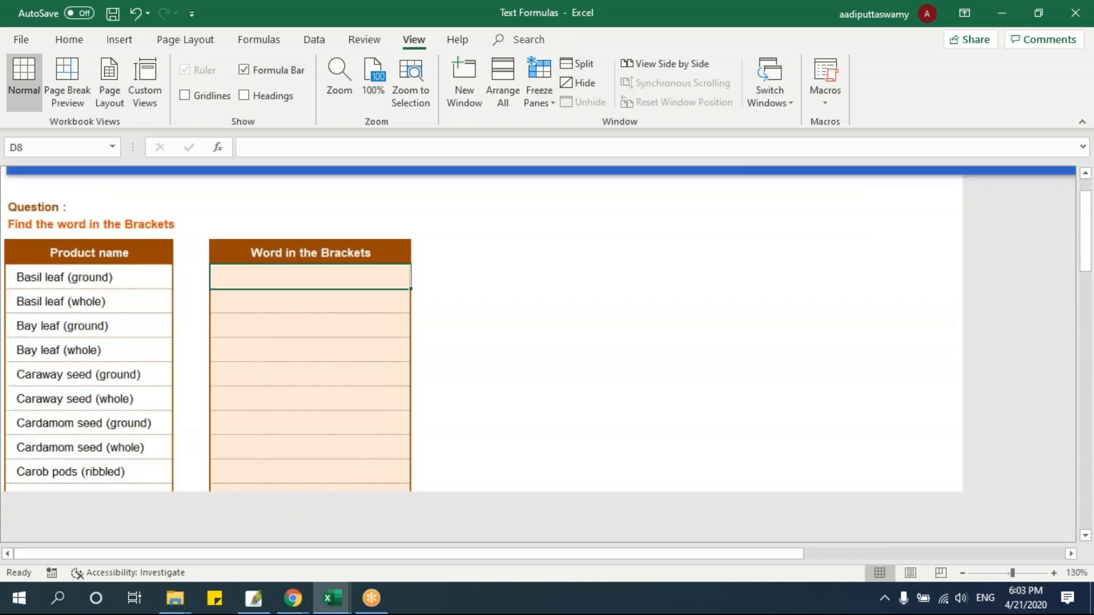
pyautogui.scroll(-1, 416, 442)
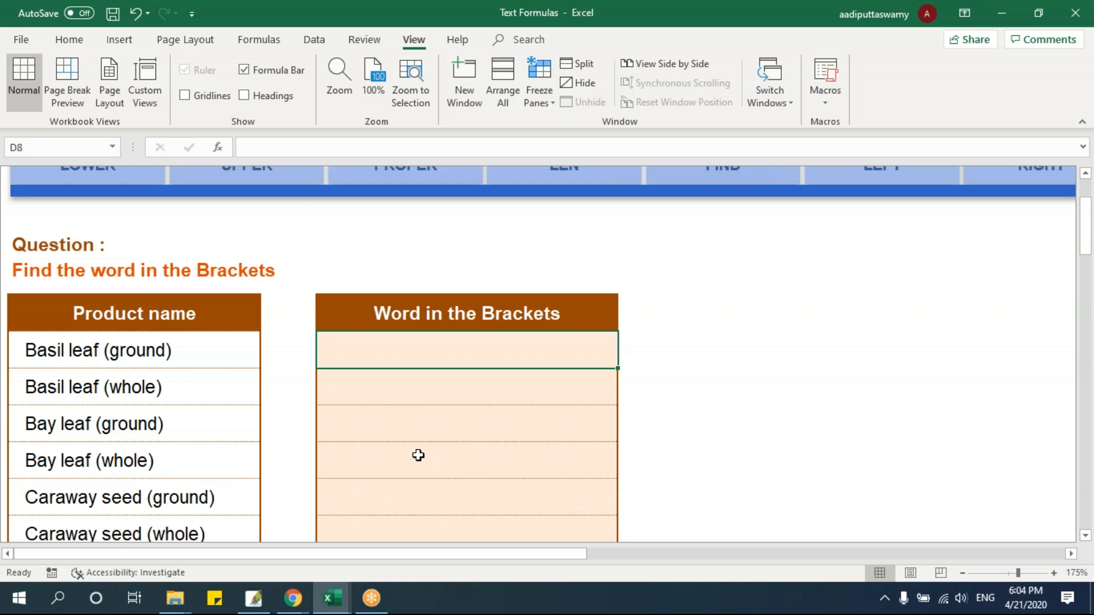
# Enter =LEFT(B8,5) in cell E8, beside the first Word in the Brackets cell
pyautogui.write('=')
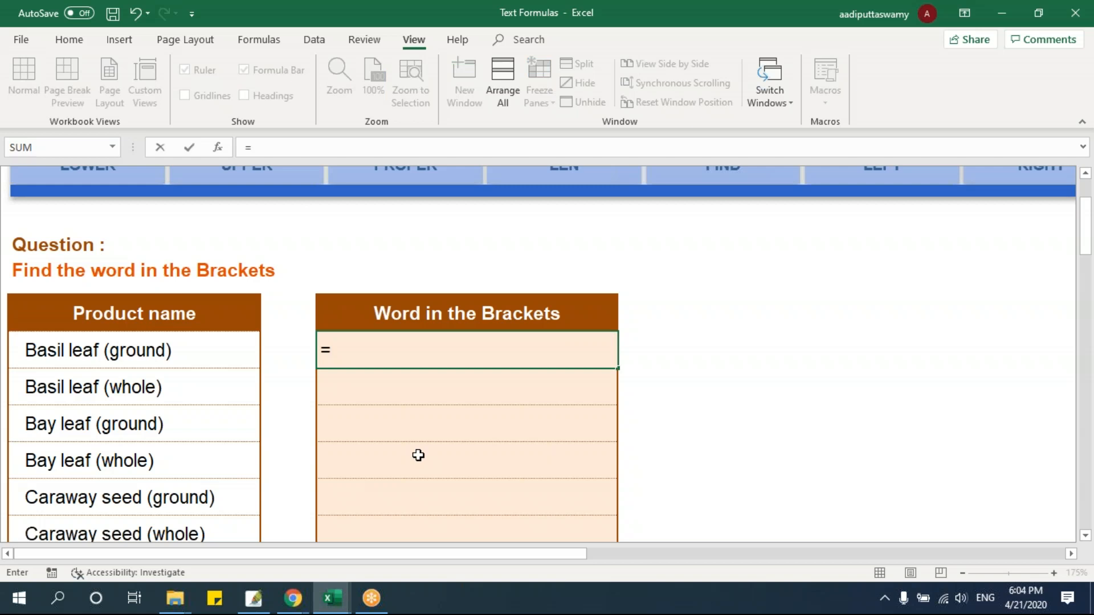
pyautogui.press('Escape')
pyautogui.press('Right')
pyautogui.write('=left')
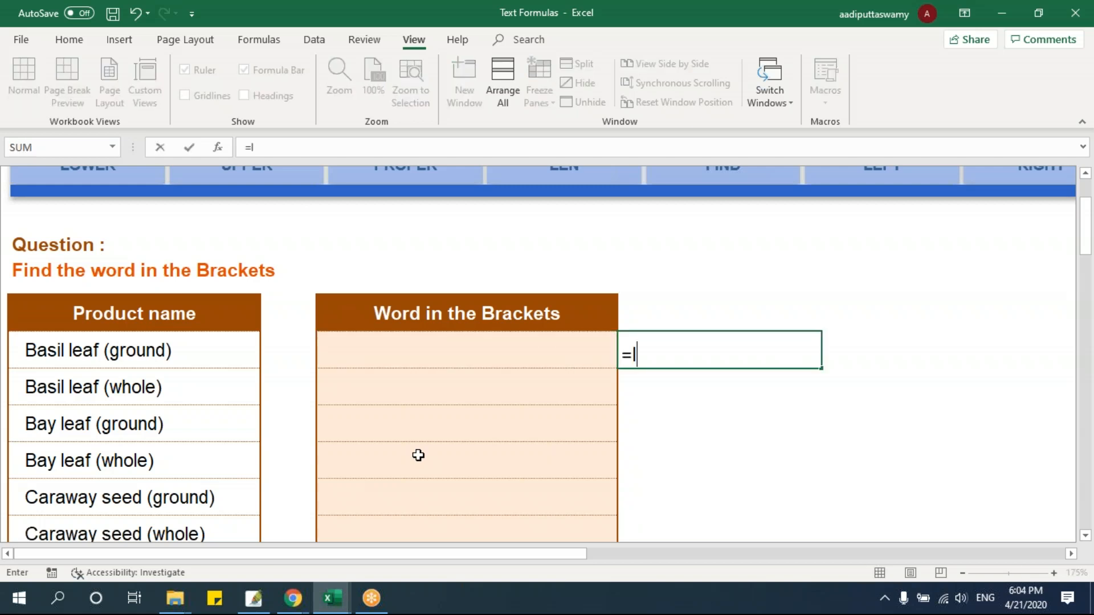
pyautogui.press('Tab')
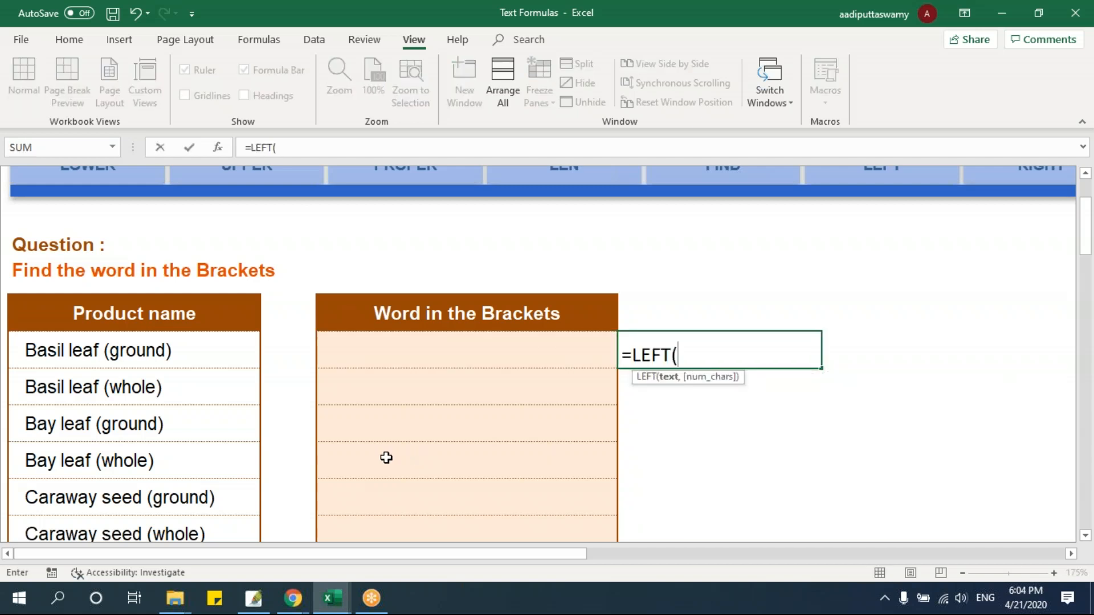
pyautogui.click(89, 353)
pyautogui.write(',')
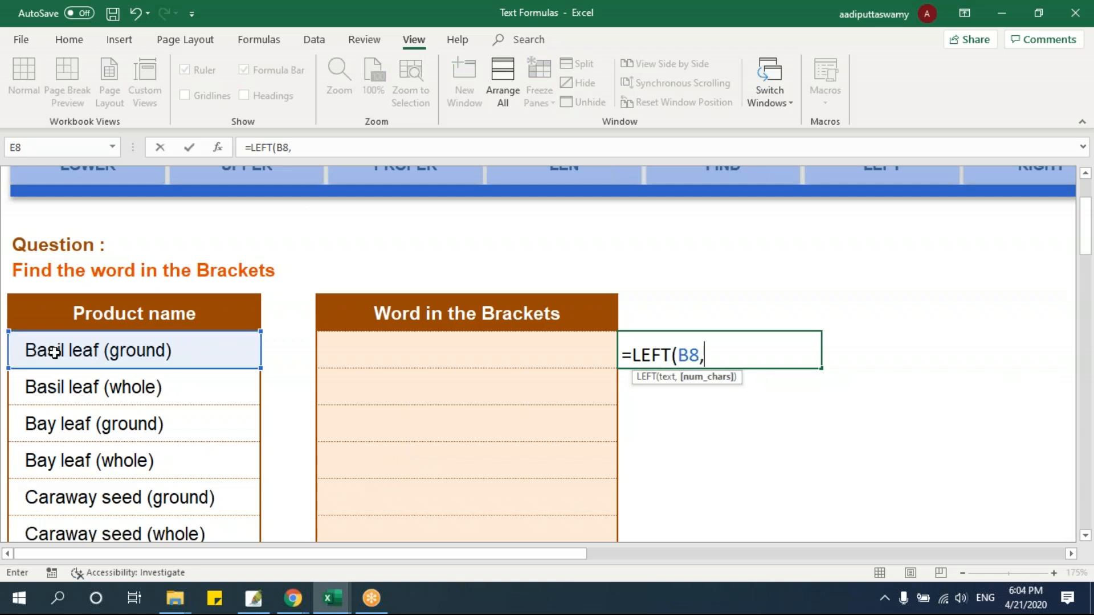
pyautogui.write('5)')
pyautogui.press('Return')
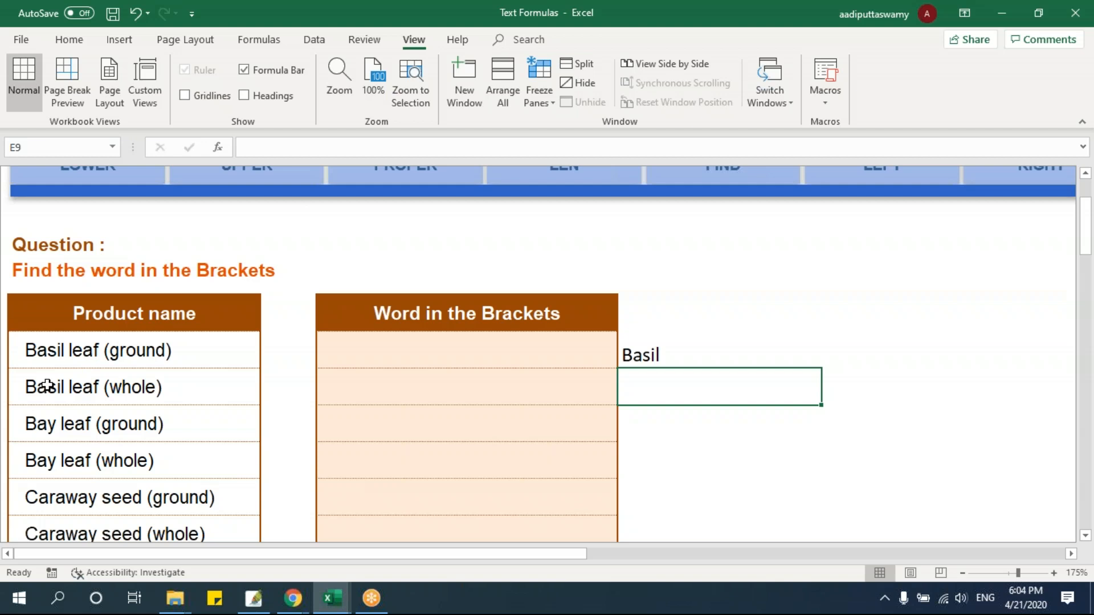
# Review the arguments of the LEFT formula in cell E8 without changing it
pyautogui.click(682, 342)
pyautogui.doubleClick(682, 345)
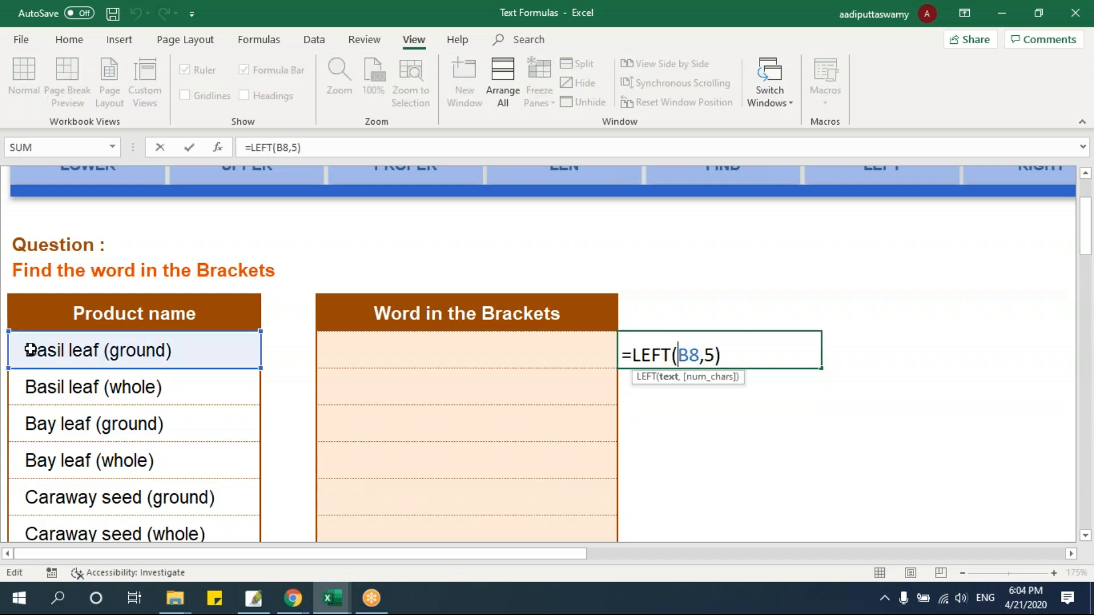
pyautogui.press('Escape')
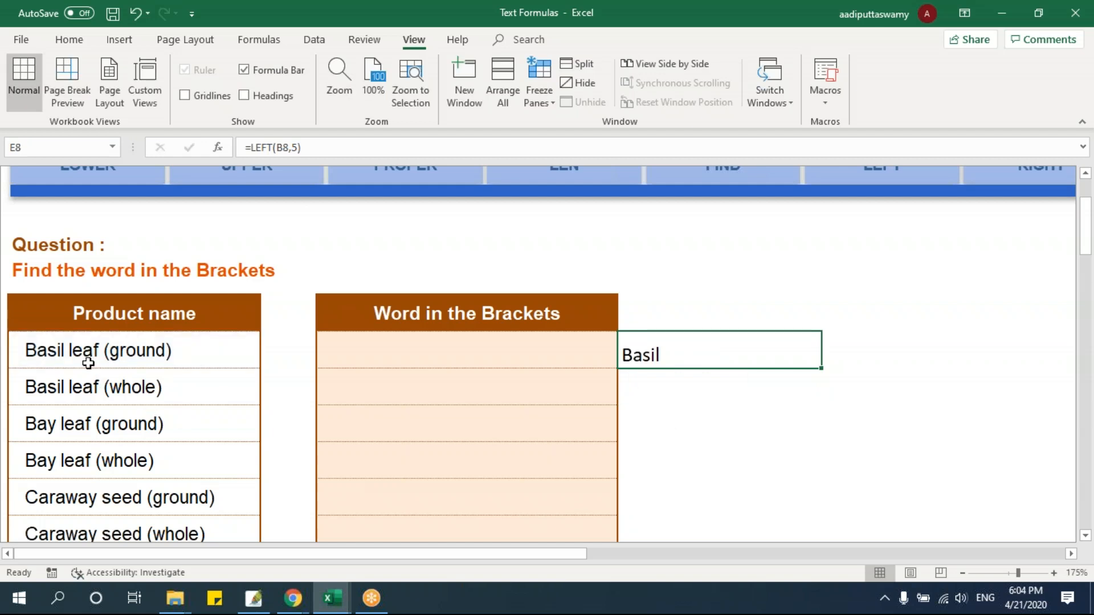
# Enter =MID(B8,7,4) in cell D8 to extract the middle word of the first product name
pyautogui.click(395, 386)
pyautogui.click(439, 359)
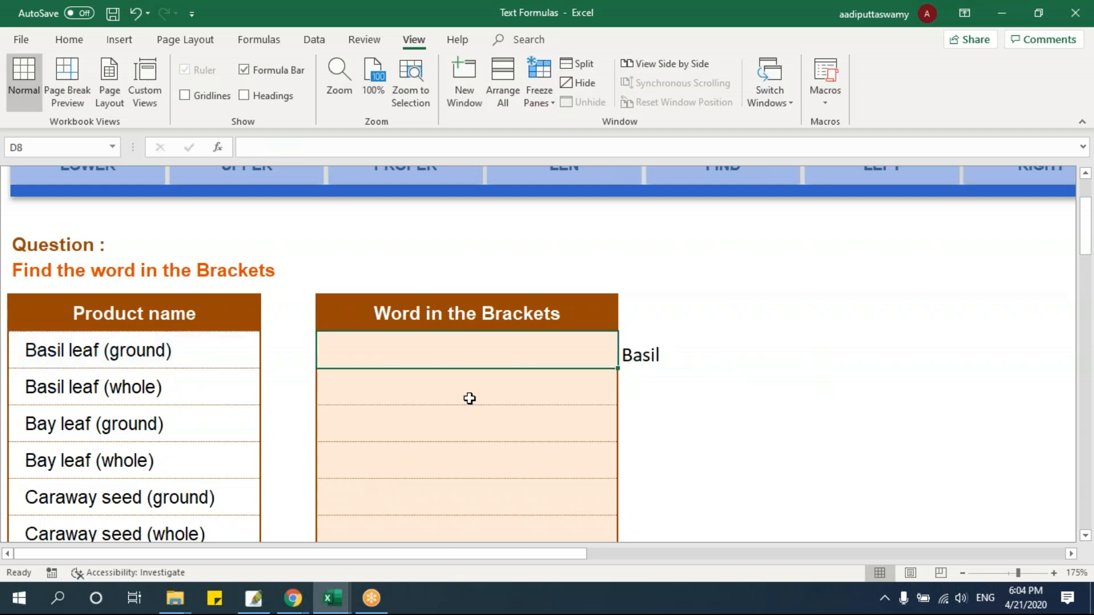
pyautogui.write('=')
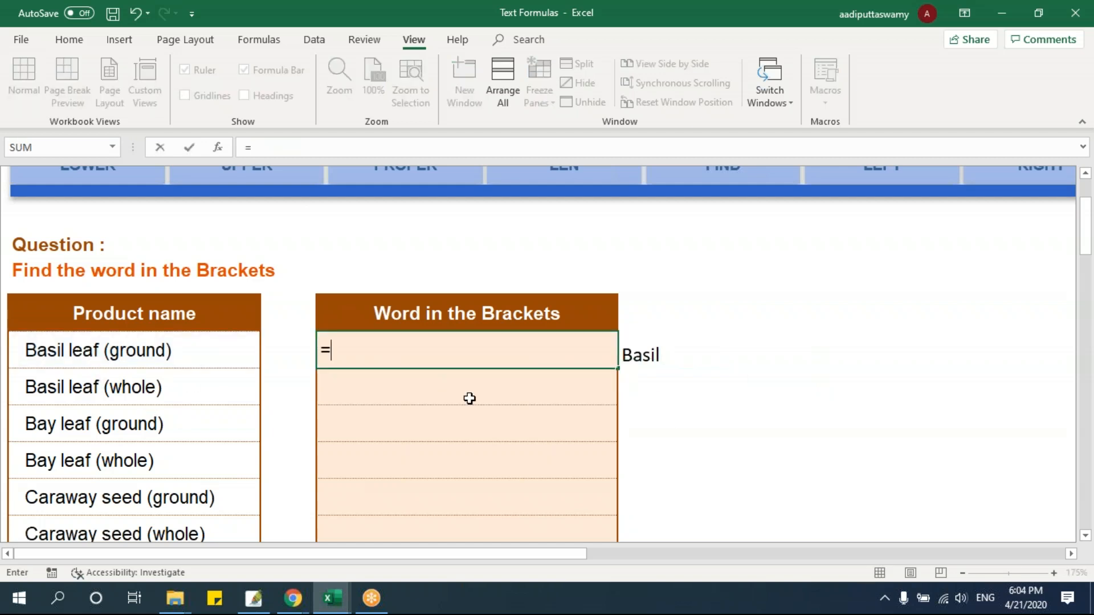
pyautogui.write('mi')
pyautogui.press('Tab')
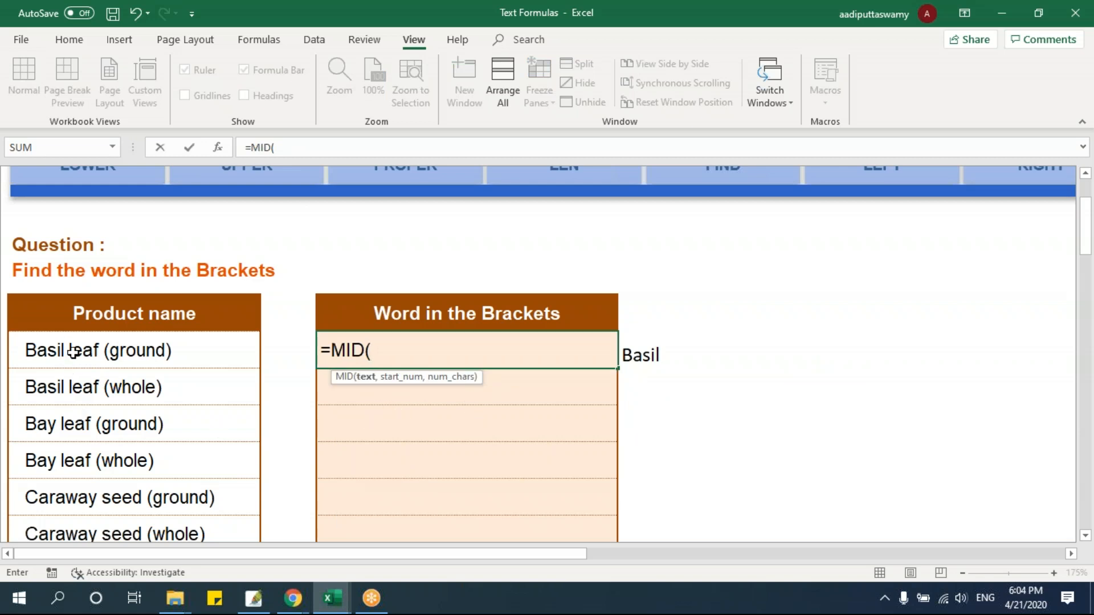
pyautogui.click(197, 357)
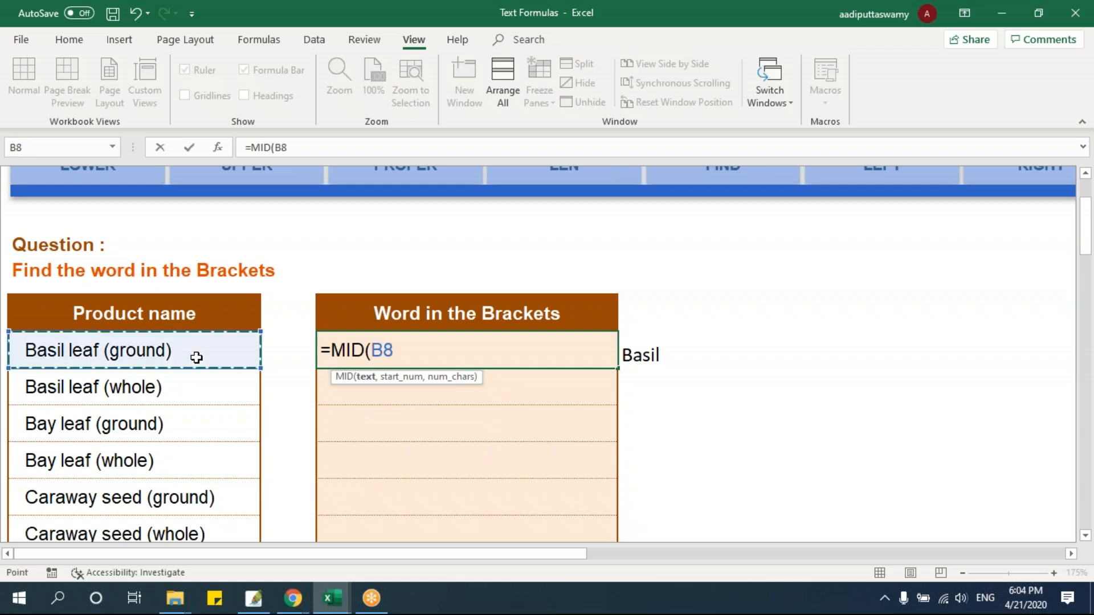
pyautogui.write(',')
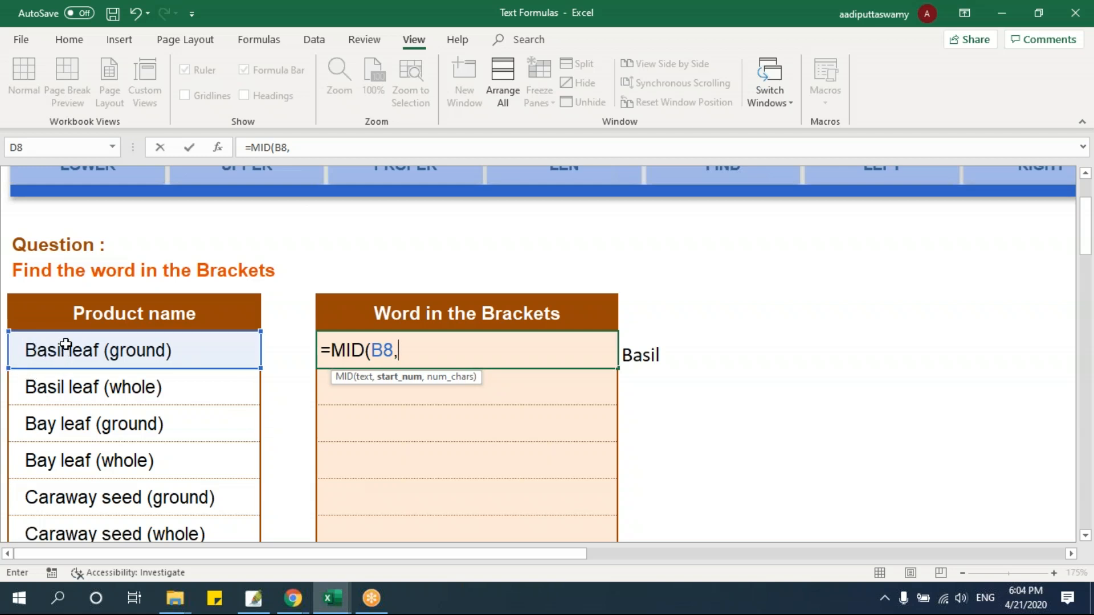
pyautogui.write('7')
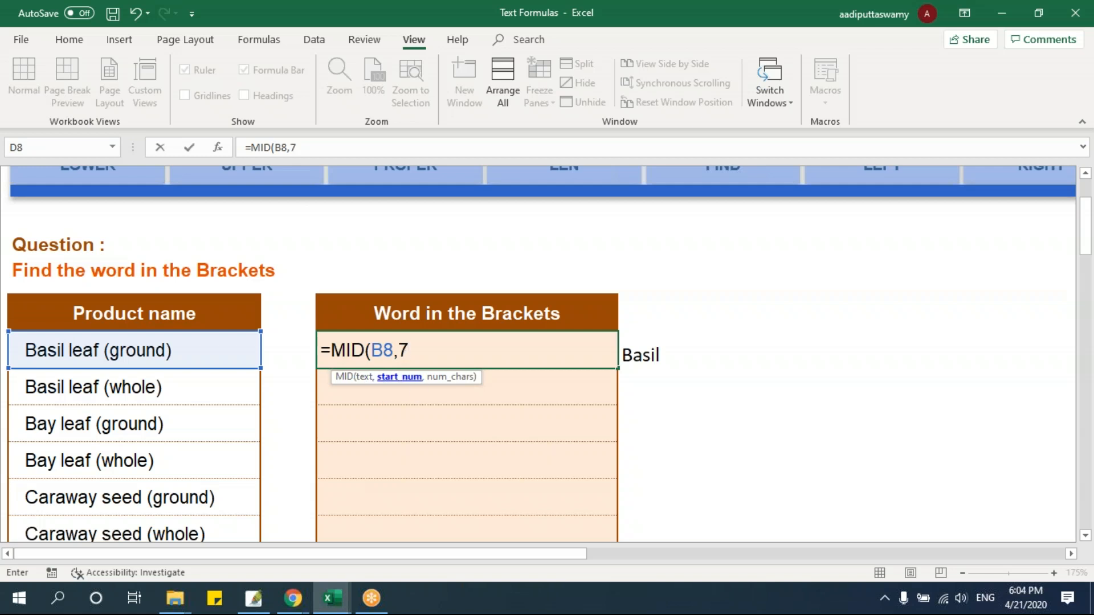
pyautogui.write(',')
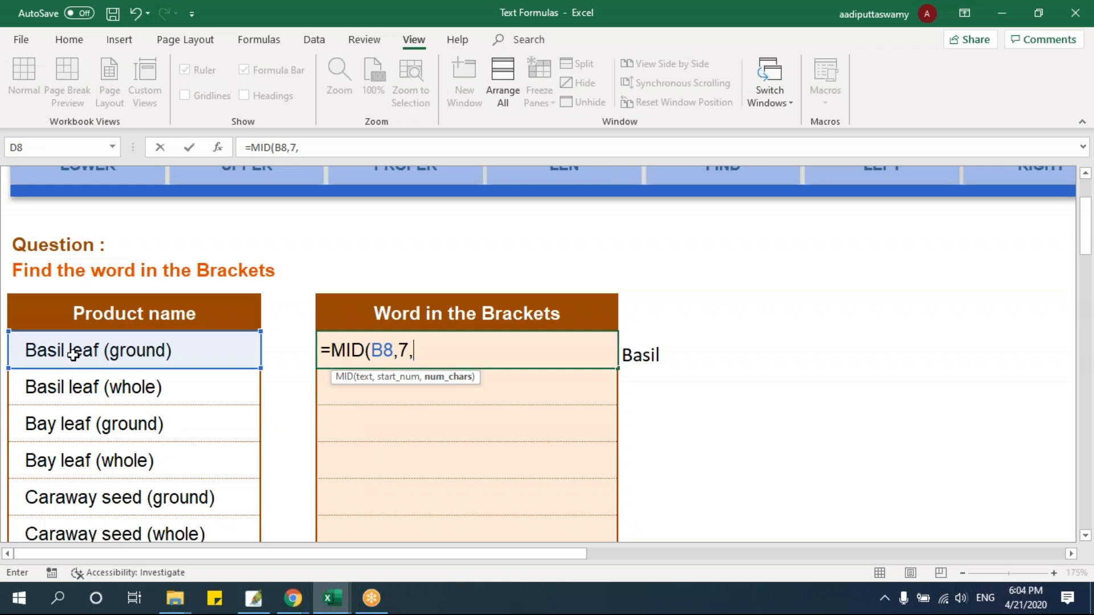
pyautogui.write('4)')
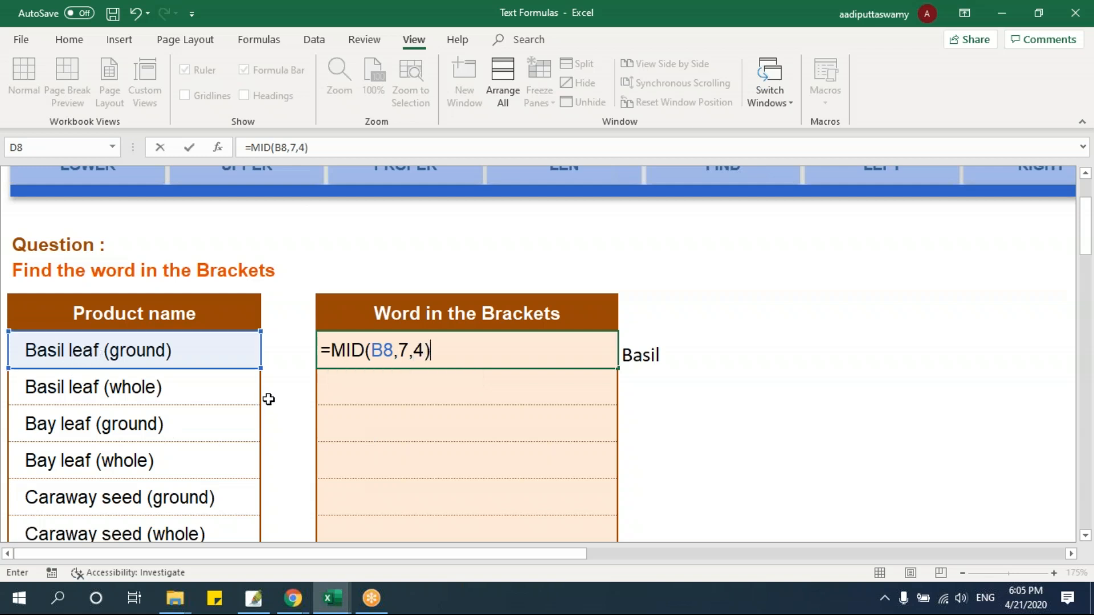
pyautogui.press('Return')
# Compare the first product name with the start_num argument of the MID formula in cell D8, without changing it
pyautogui.click(127, 359)
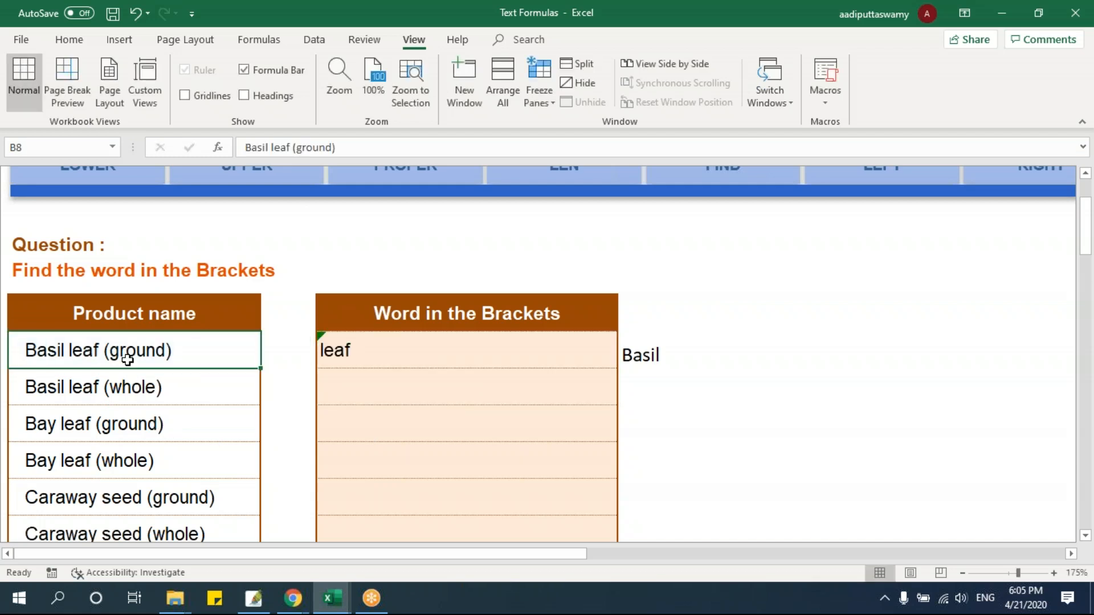
pyautogui.doubleClick(416, 353)
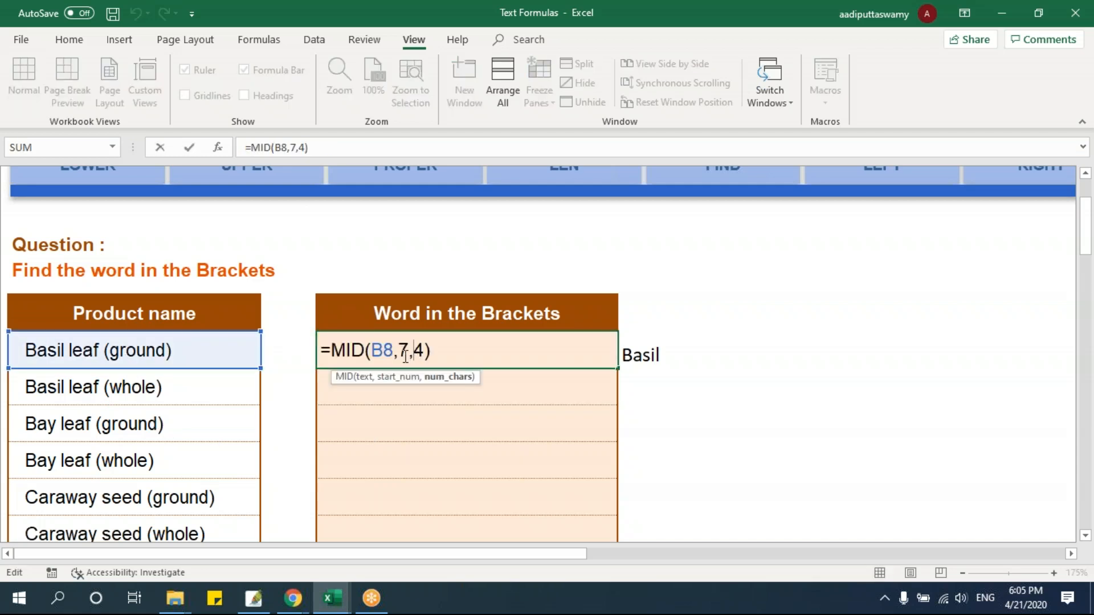
pyautogui.doubleClick(405, 350)
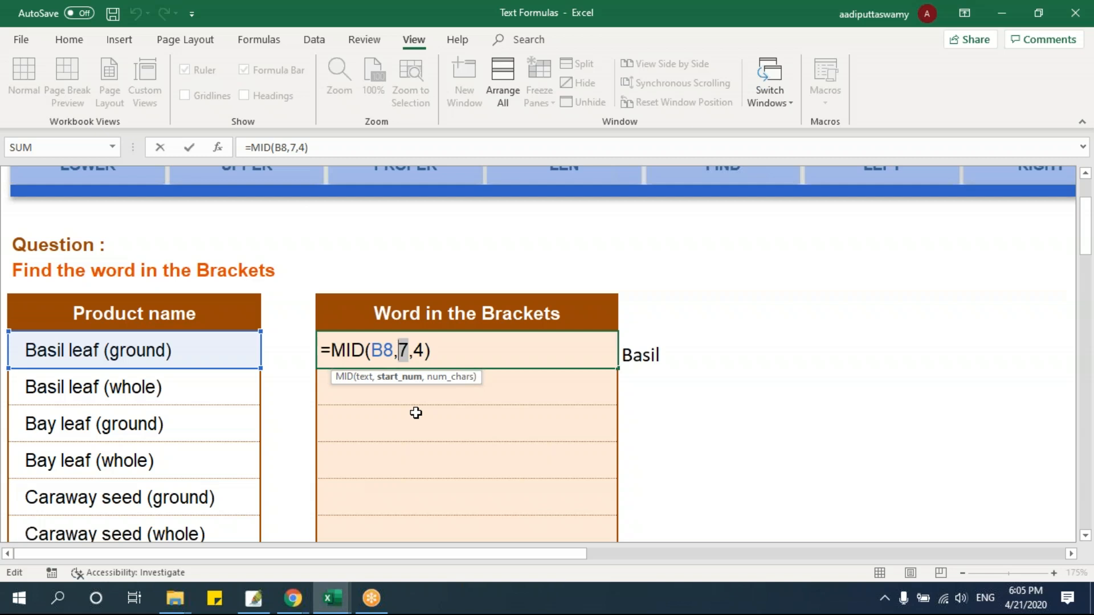
pyautogui.hotkey('ctrl', 'Return')
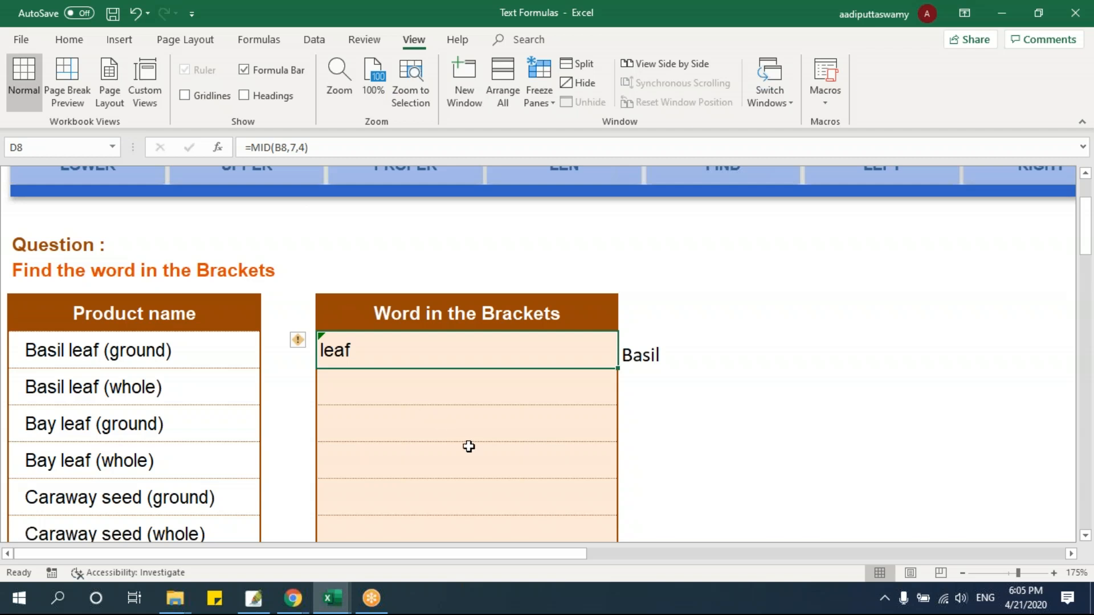
# Switch to the LEFT sheet and select the first First Name cell, D8
pyautogui.scroll(3, 789, 410)
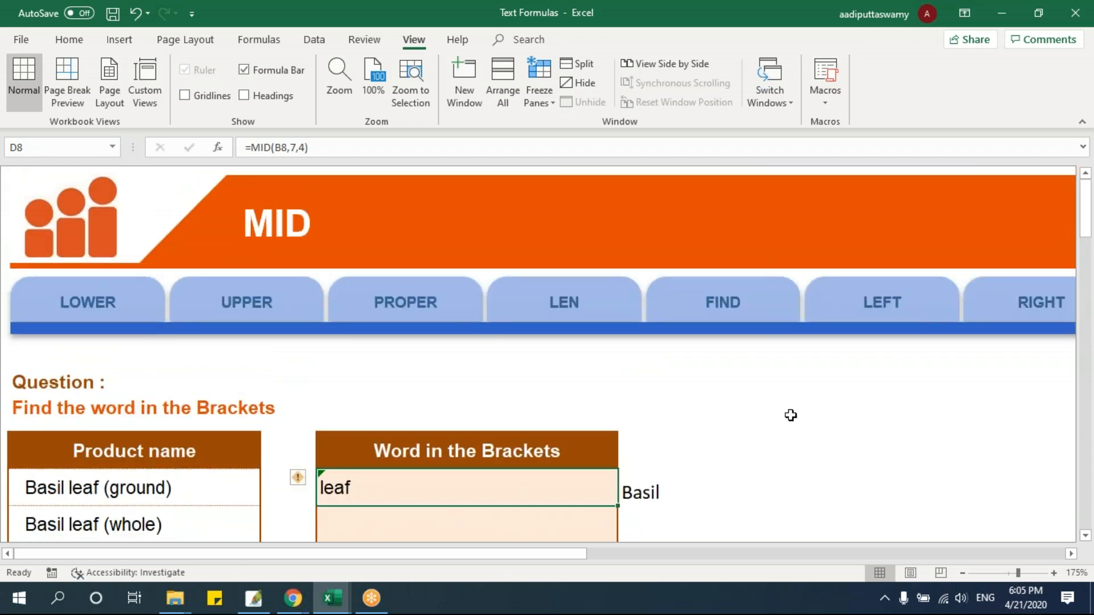
pyautogui.click(926, 323)
pyautogui.click(521, 486)
pyautogui.scroll(-1, 594, 479)
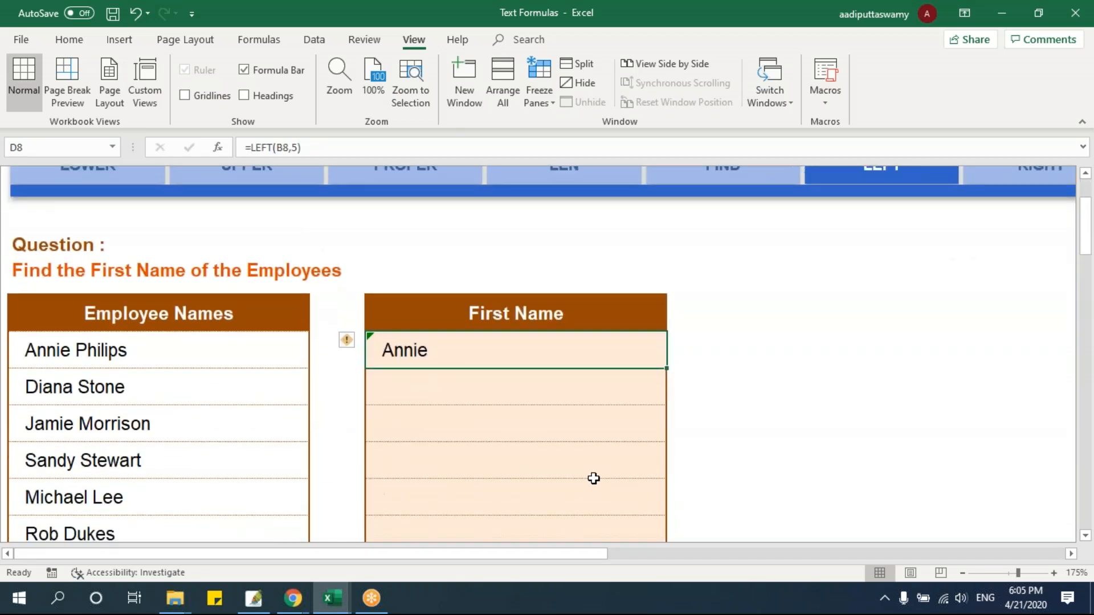
# Review the text and num_chars arguments of the LEFT formula in cell D8, keeping it as is
pyautogui.doubleClick(483, 351)
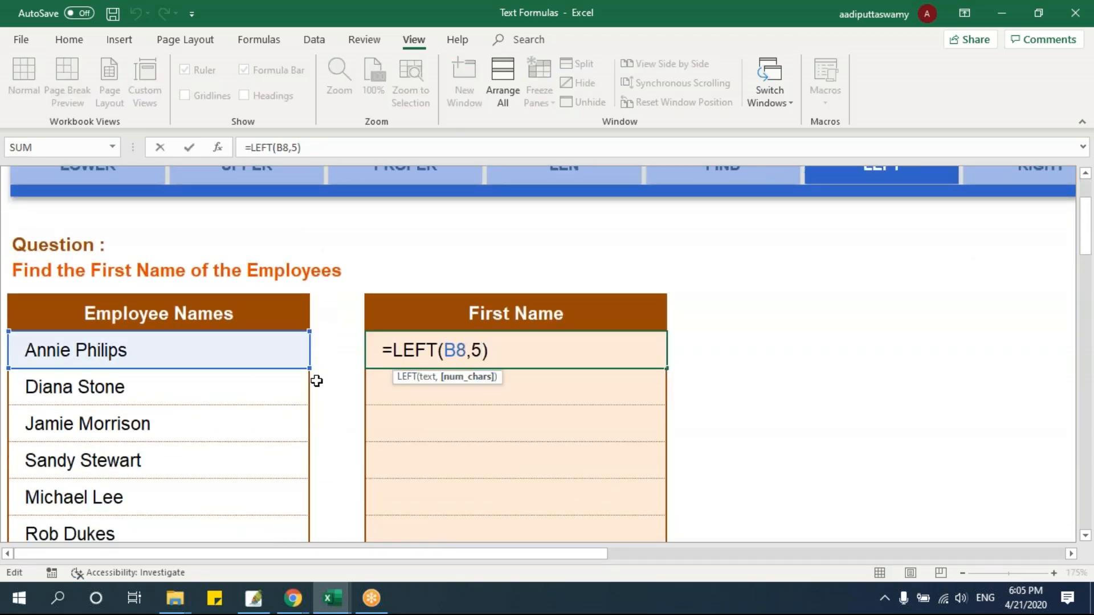
pyautogui.doubleClick(475, 351)
pyautogui.hotkey('ctrl', 'Return')
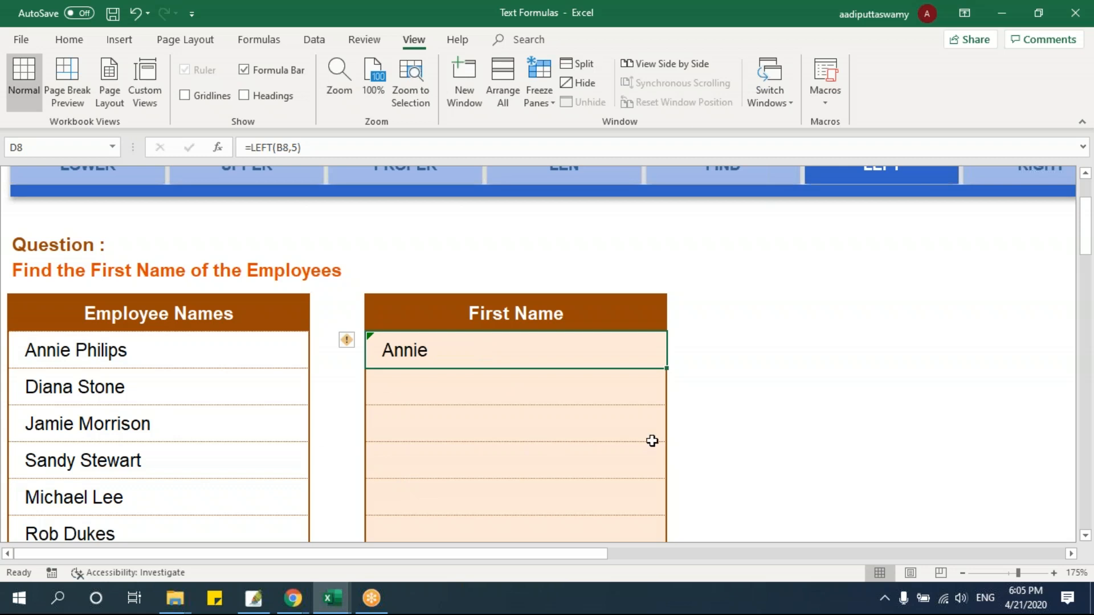
# Copy the LEFT formula from D8 down the First Name column to D20
pyautogui.moveTo(669, 434); pyautogui.dragTo(681, 477)
pyautogui.scroll(4, 682, 476)
pyautogui.click(562, 443)
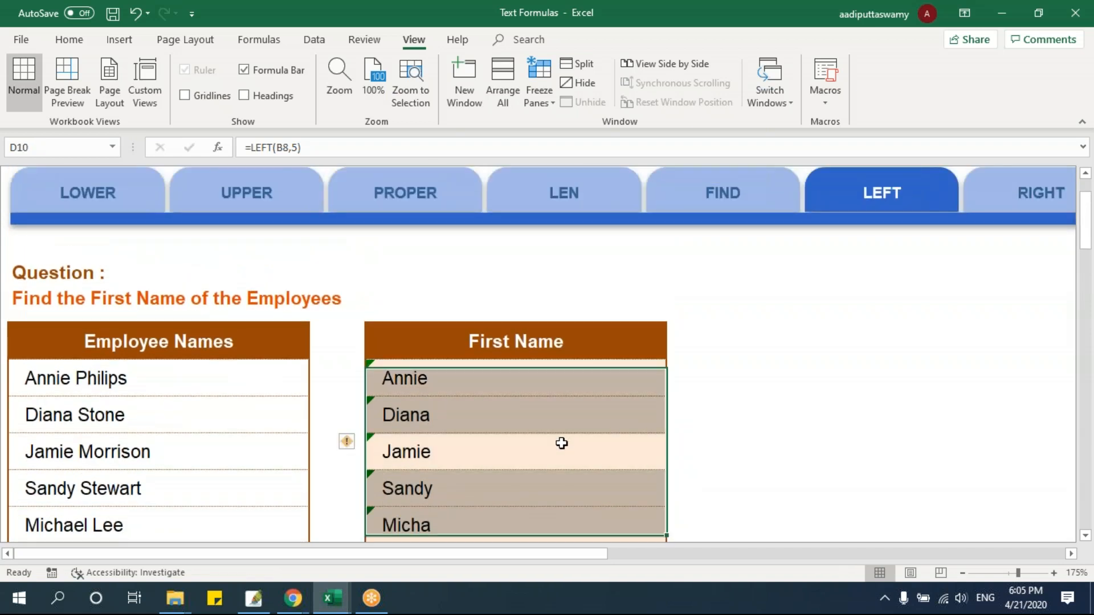
# Check the LEFT formulas in D8 and D9 and the first four First Name results
pyautogui.doubleClick(438, 379)
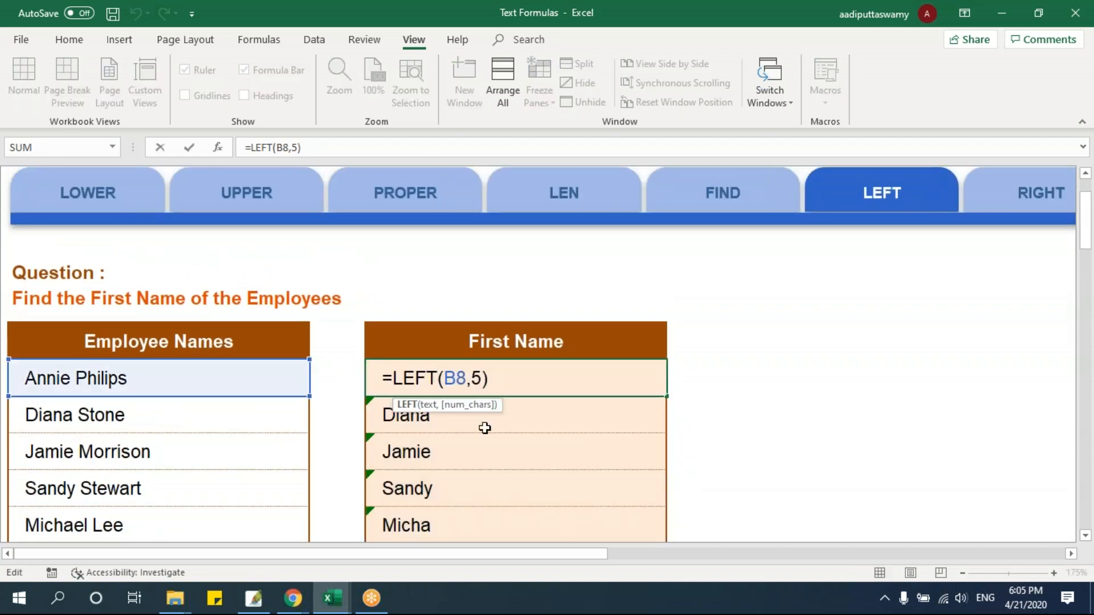
pyautogui.press('Escape')
pyautogui.click(464, 422)
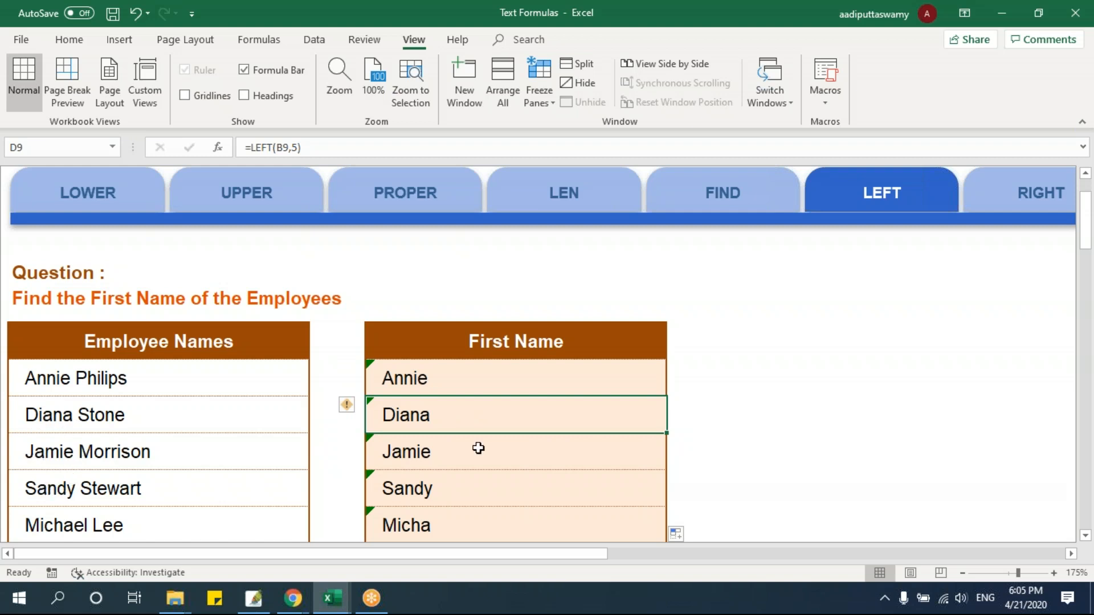
pyautogui.moveTo(439, 488); pyautogui.dragTo(421, 385)
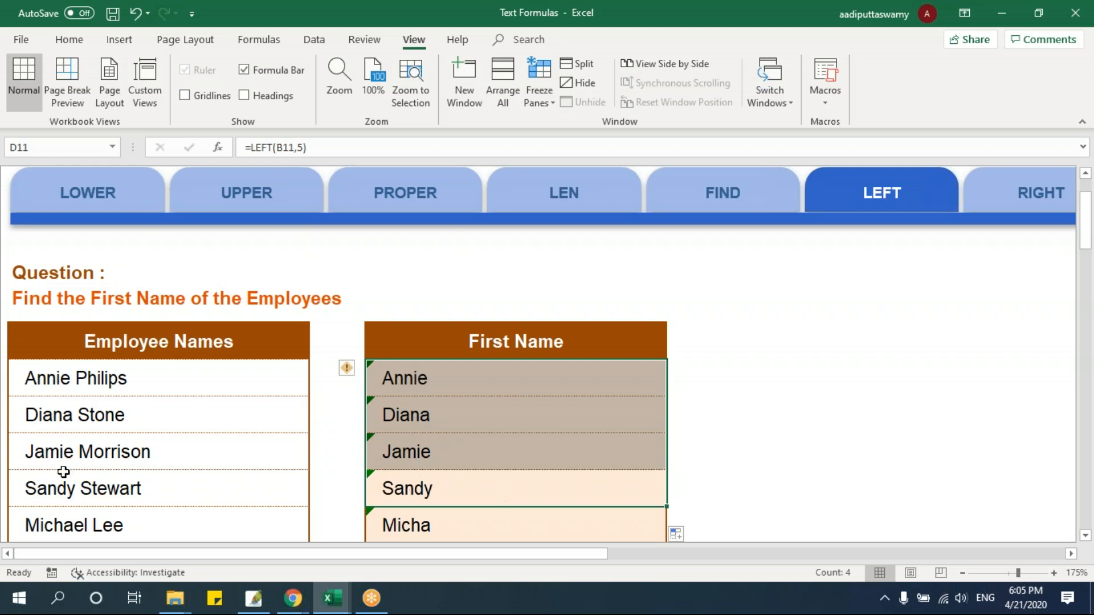
# Compare the remaining First Name results with the employee names, particularly rows 12 to 14 where the first names are not five letters long
pyautogui.scroll(-1, 154, 431)
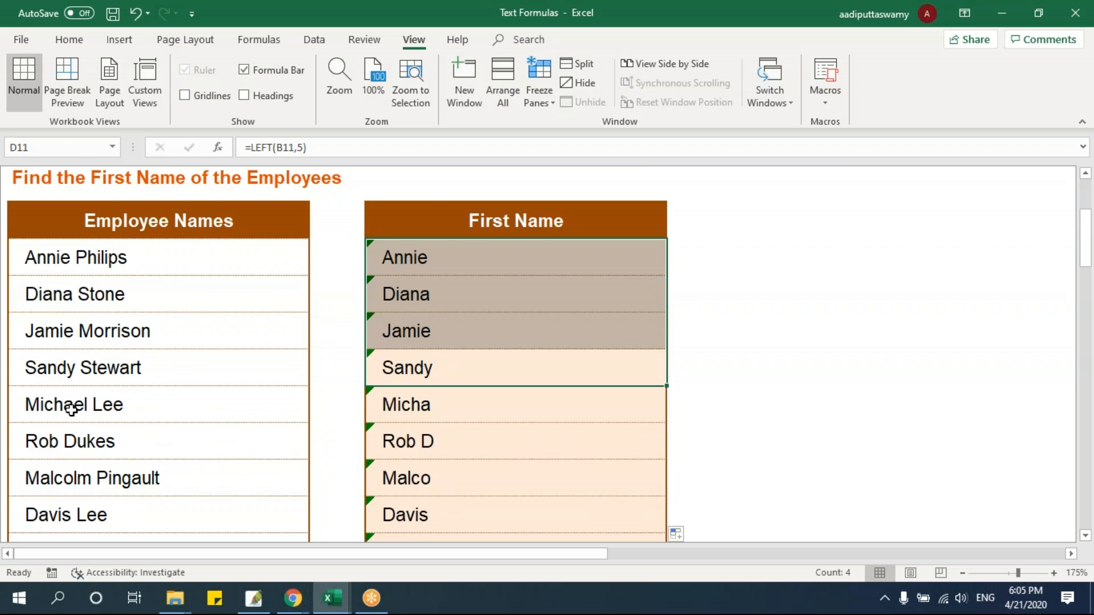
pyautogui.moveTo(74, 405); pyautogui.dragTo(442, 410)
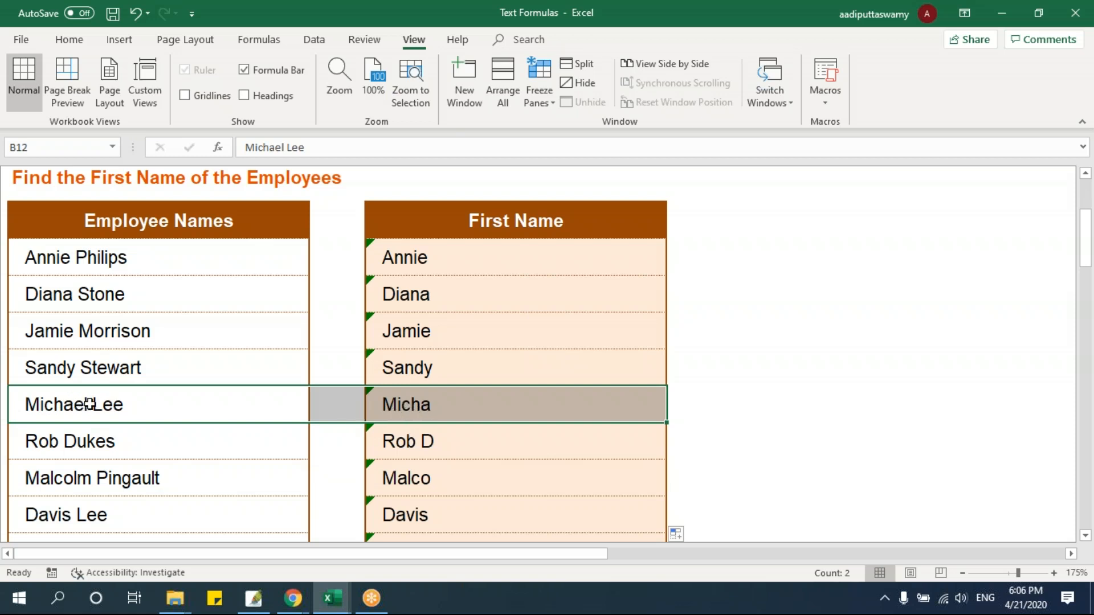
pyautogui.click(435, 438)
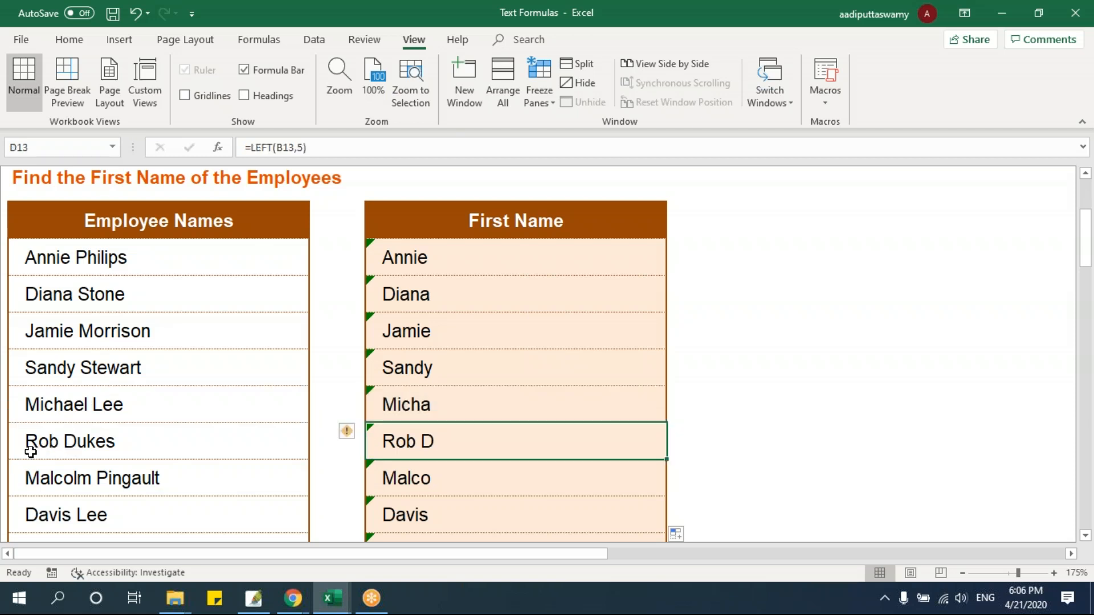
pyautogui.moveTo(97, 482); pyautogui.dragTo(401, 482)
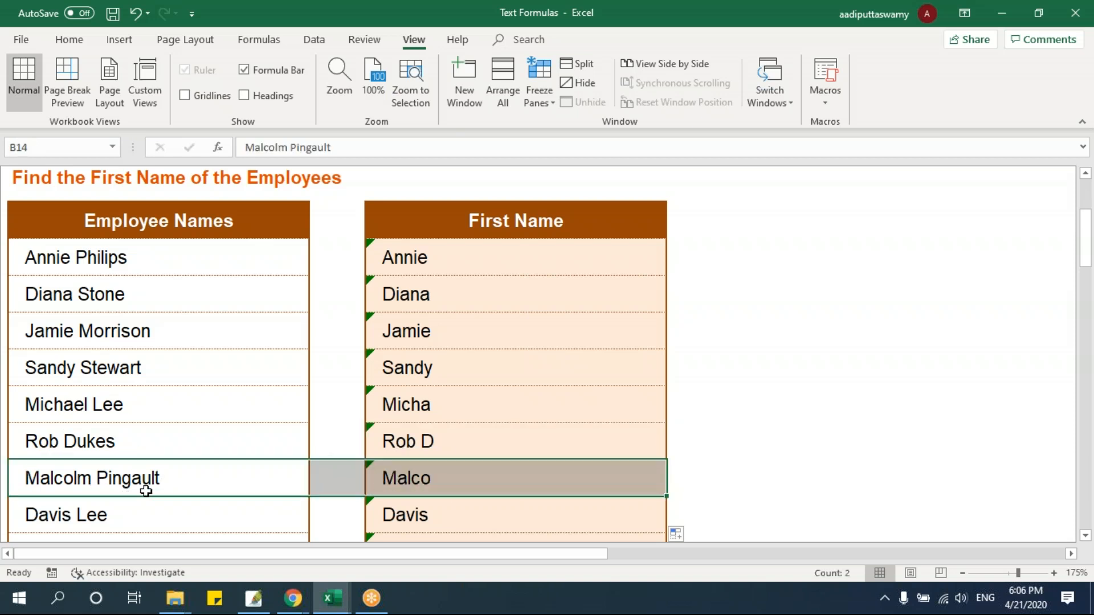
pyautogui.moveTo(444, 408); pyautogui.dragTo(444, 466)
pyautogui.scroll(-1, 443, 467)
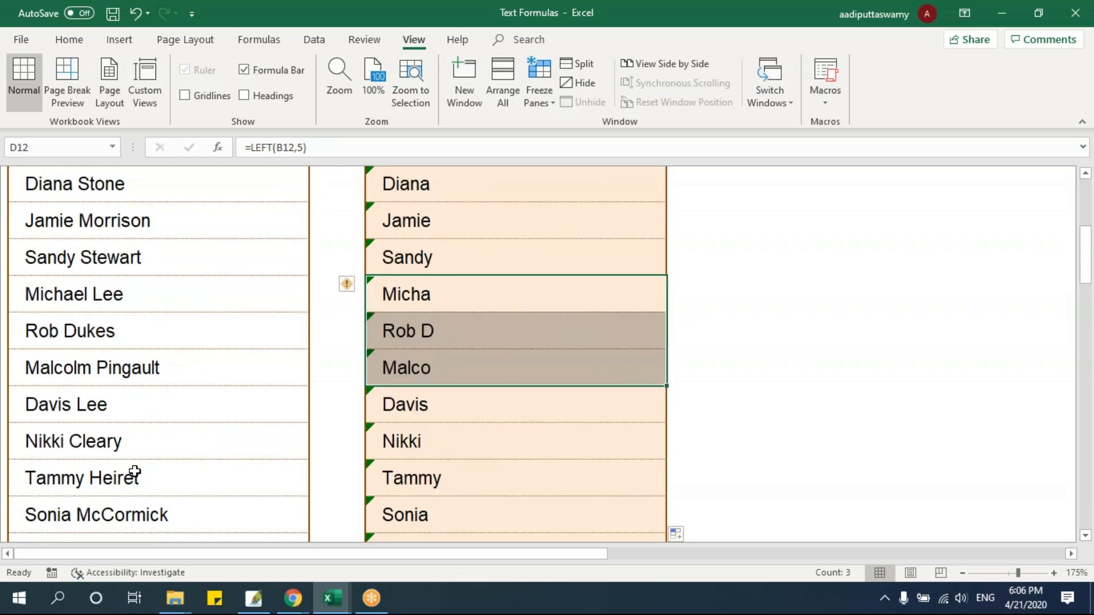
pyautogui.scroll(-1, 457, 434)
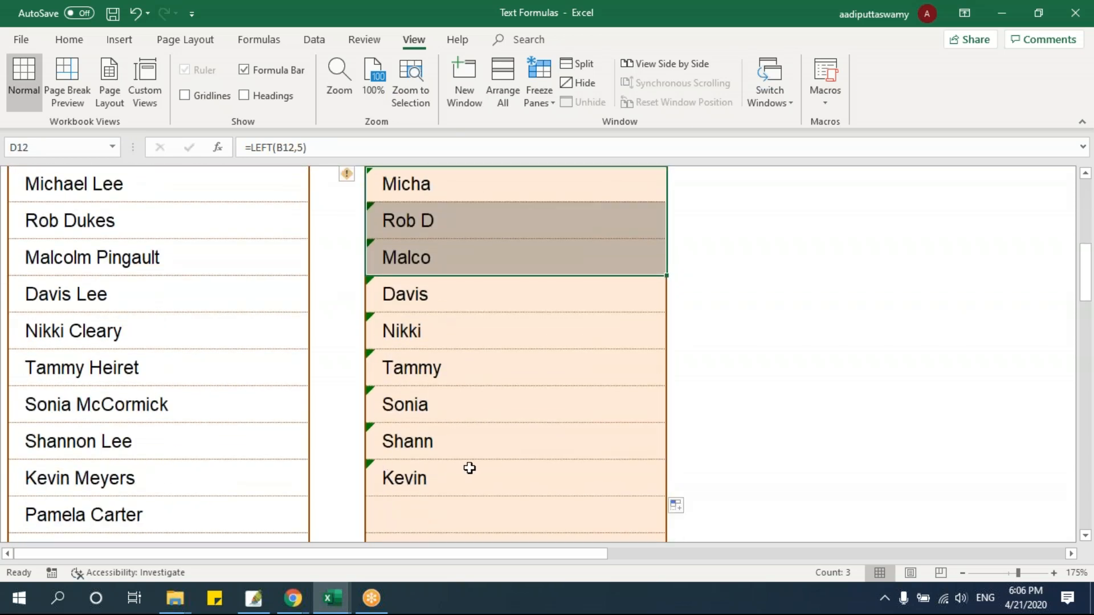
pyautogui.scroll(1, 472, 468)
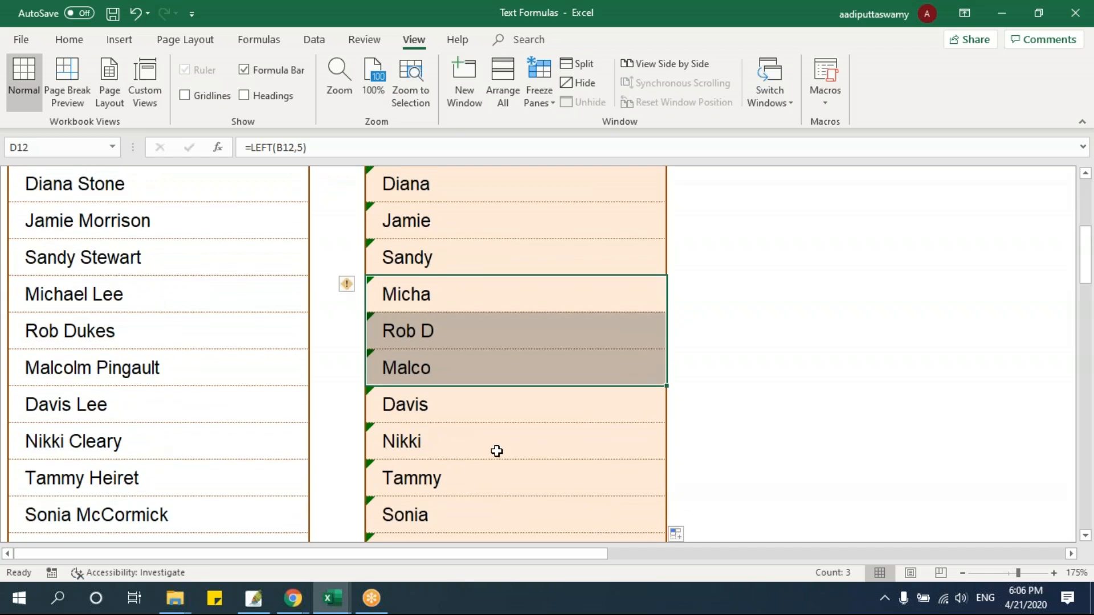
pyautogui.scroll(1, 496, 452)
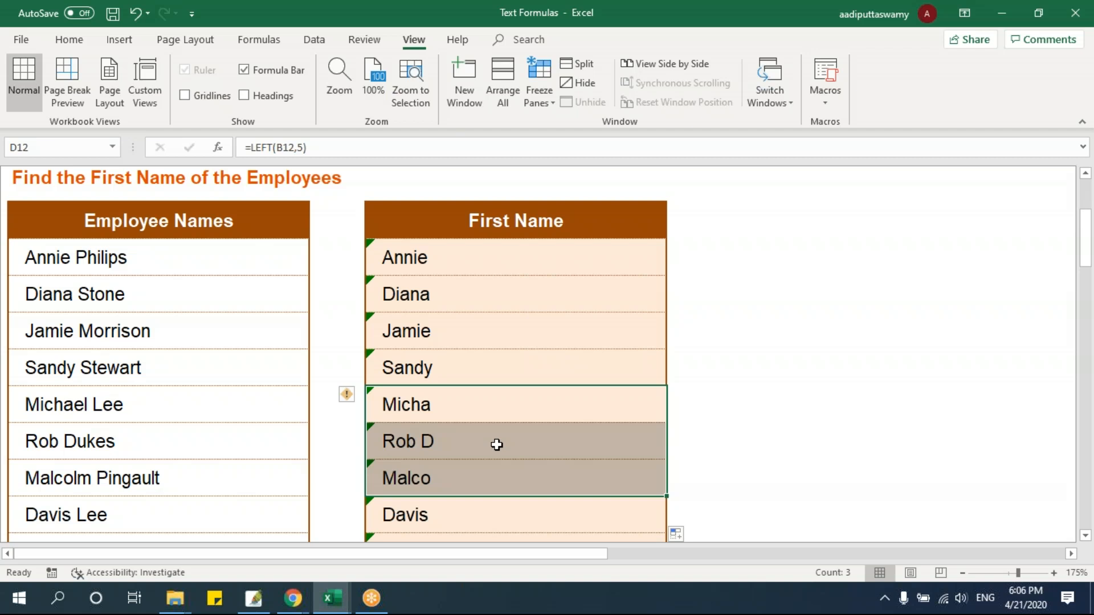
# Inspect the fixed character count in D8's LEFT formula, leaving the formula unchanged
pyautogui.doubleClick(476, 257)
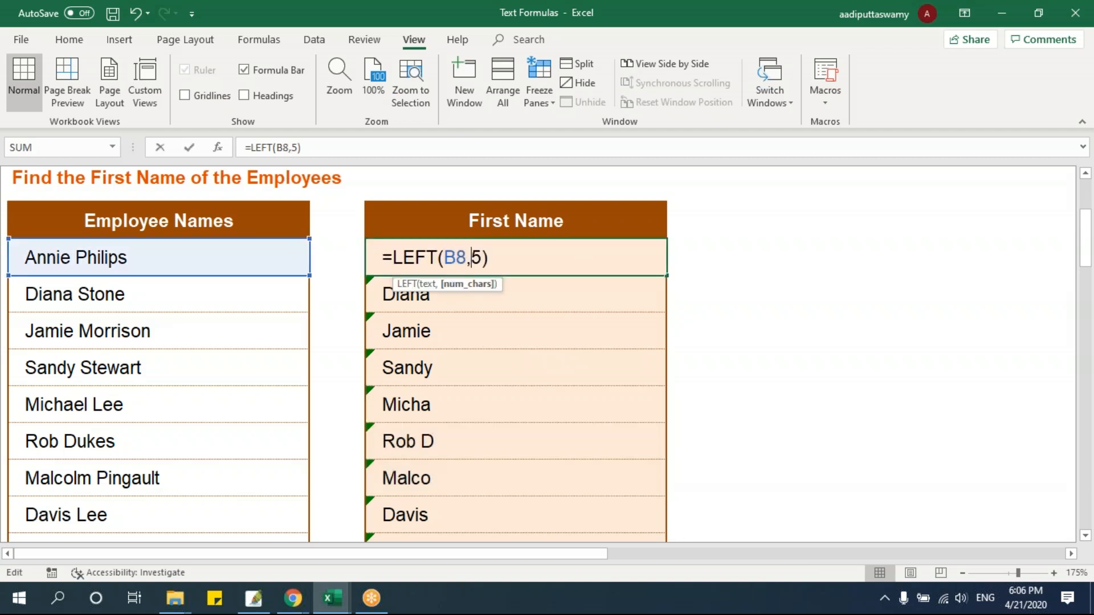
pyautogui.doubleClick(476, 258)
pyautogui.press('Escape')
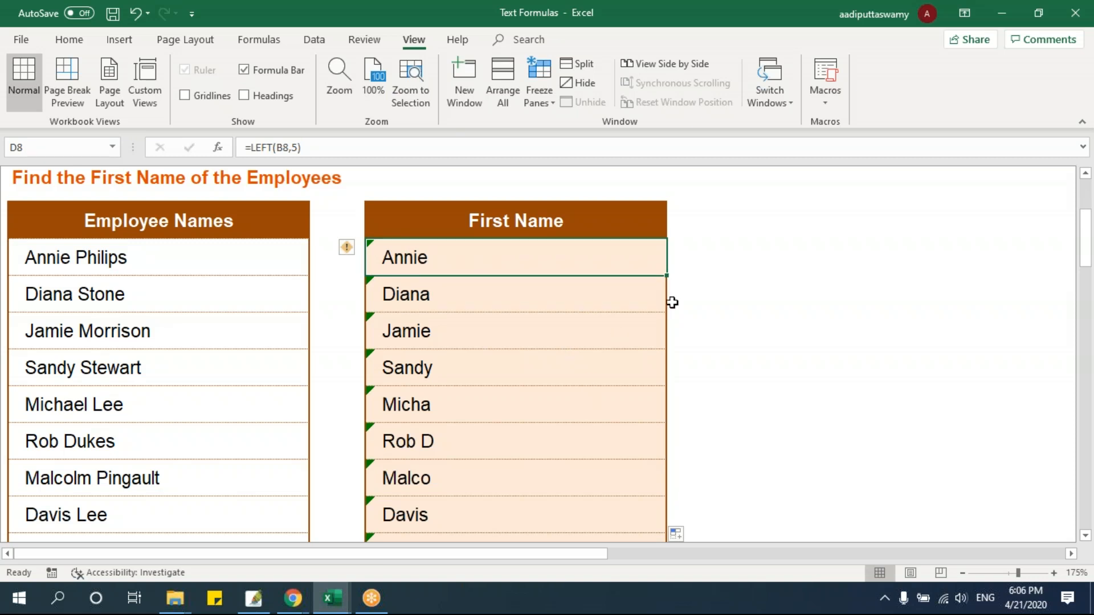
# Enter =FIND(" ",B8) in cell E8 to locate the space in the first employee's name
pyautogui.click(704, 258)
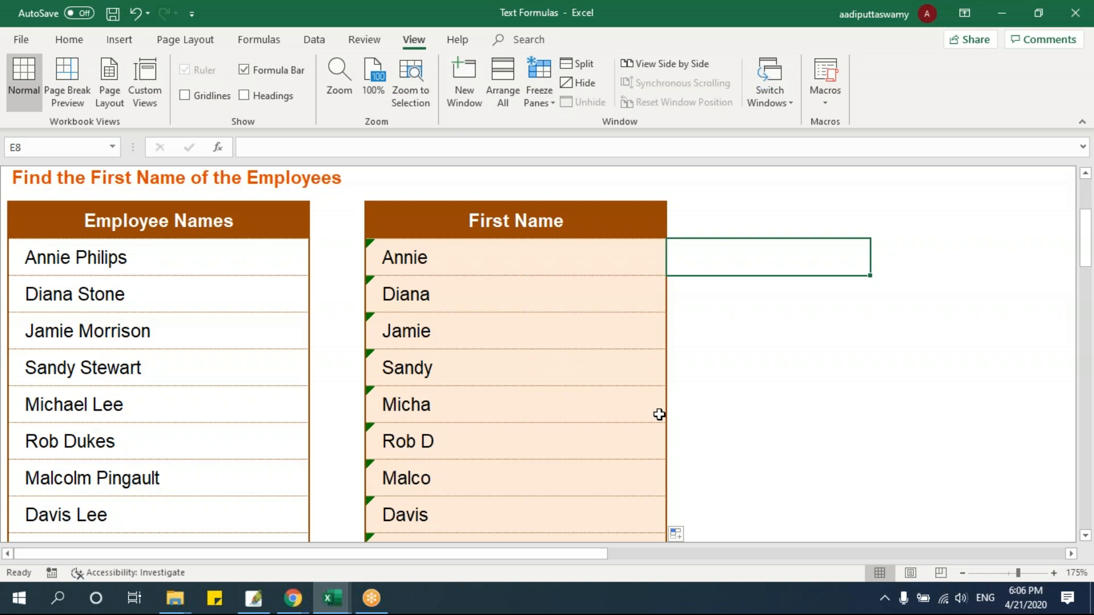
pyautogui.write('=fi')
pyautogui.press('Tab')
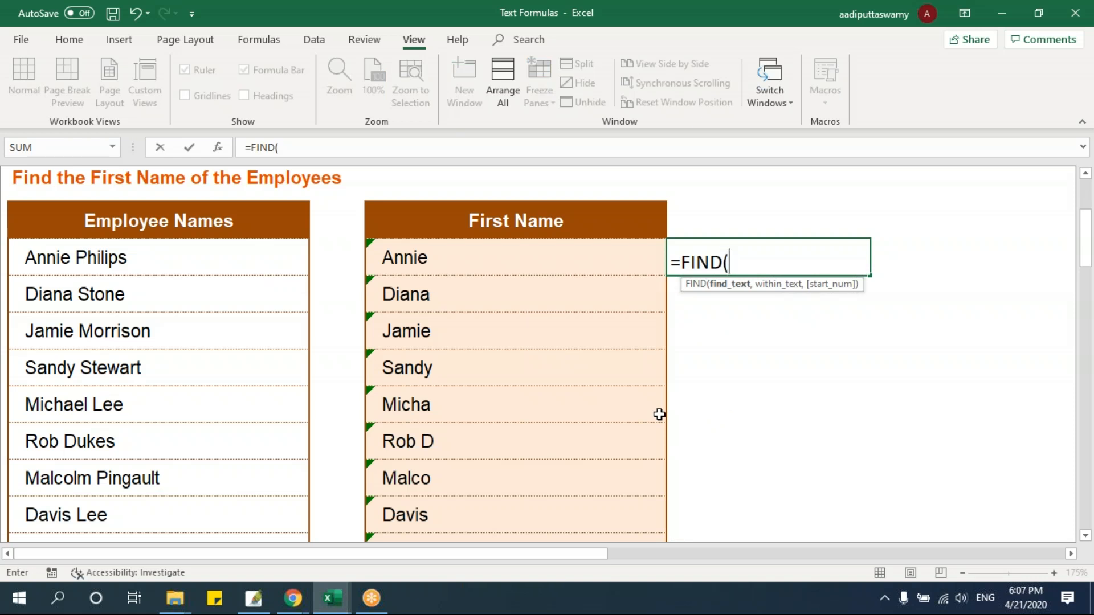
pyautogui.write('" ",')
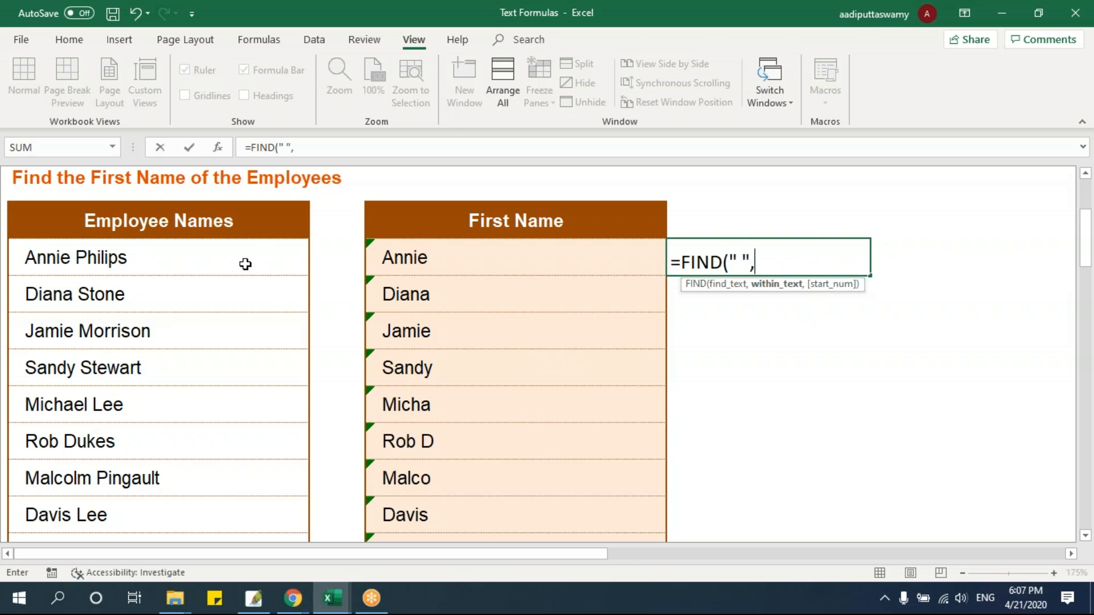
pyautogui.click(244, 264)
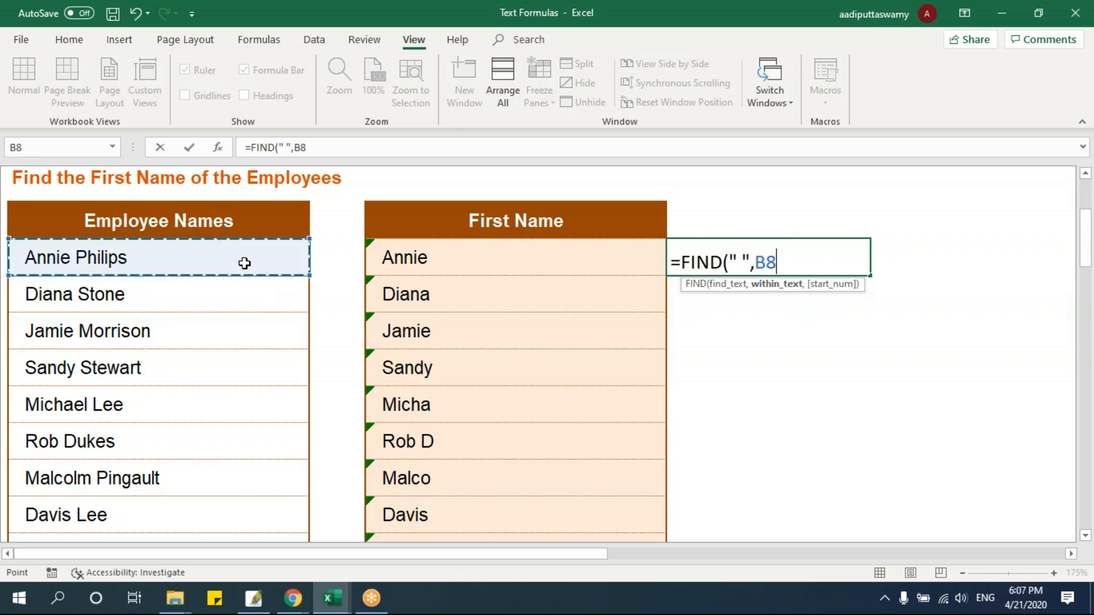
pyautogui.write(')')
pyautogui.press('Return')
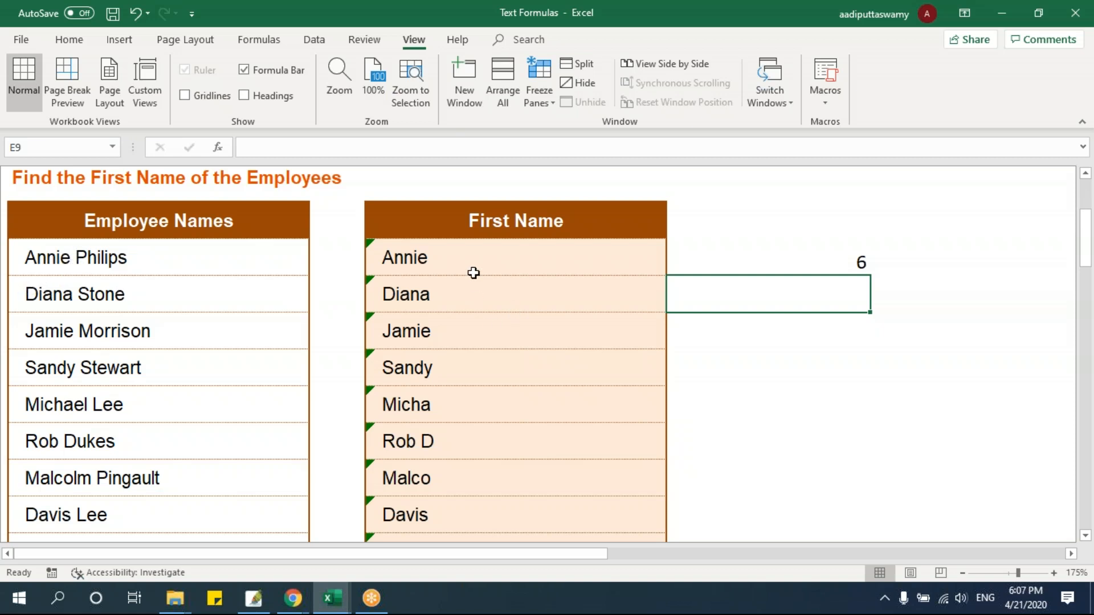
# Replace the fixed character count in D8's LEFT formula with the space position minus one, giving =LEFT(B8,E8-1)
pyautogui.doubleClick(477, 259)
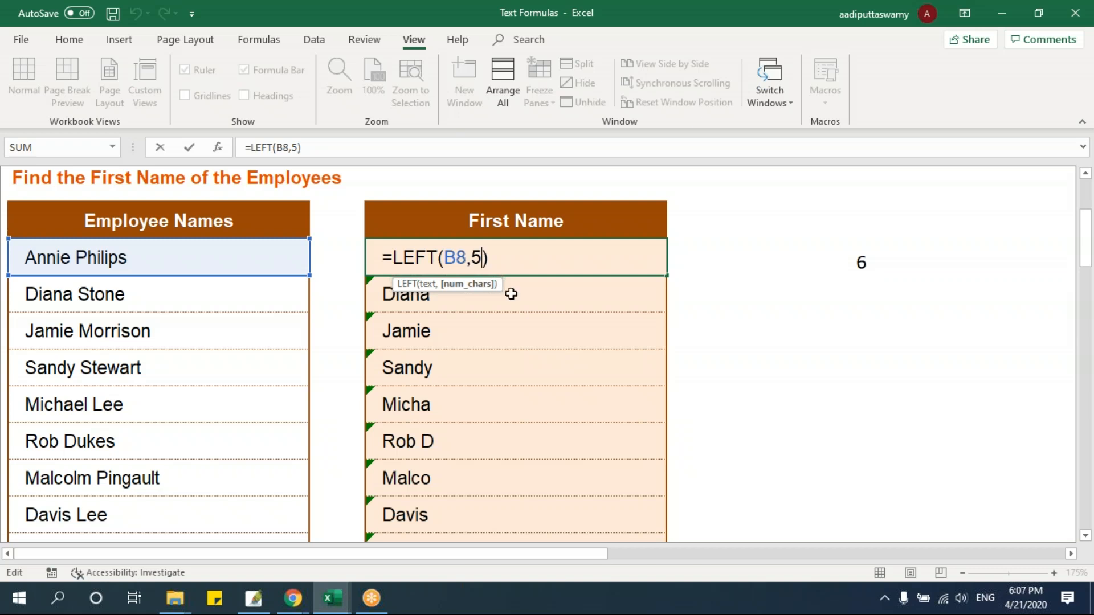
pyautogui.press('Delete')
pyautogui.click(812, 262)
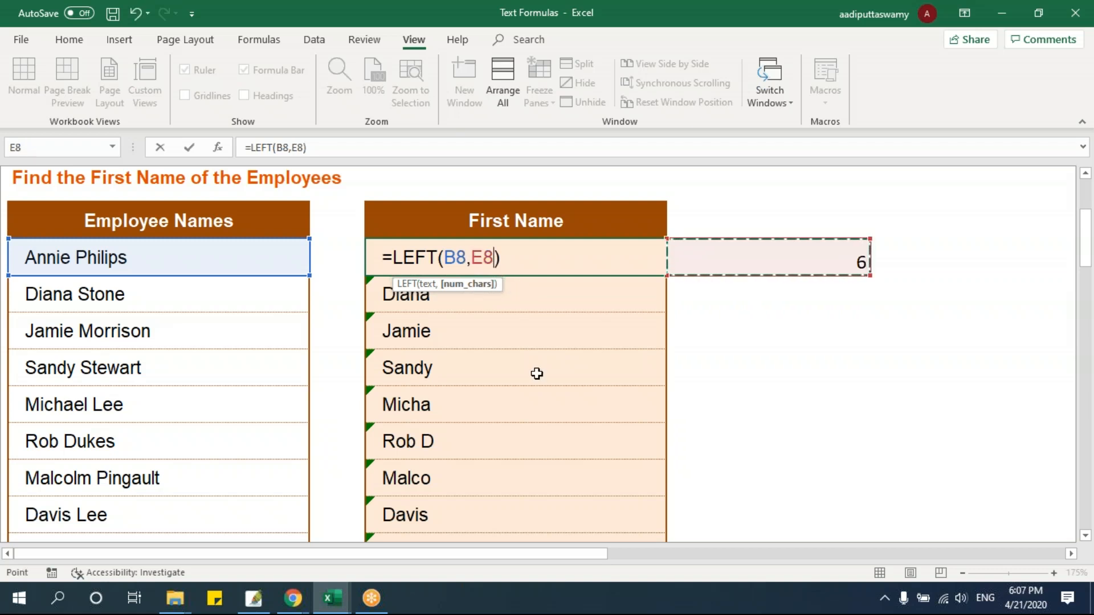
pyautogui.press('Return')
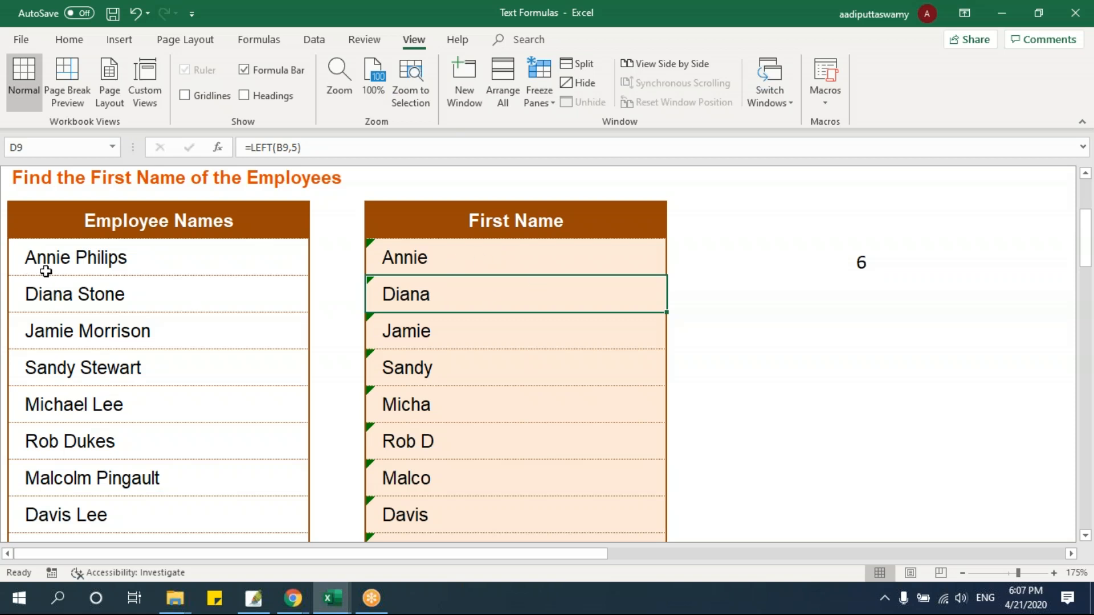
pyautogui.doubleClick(472, 258)
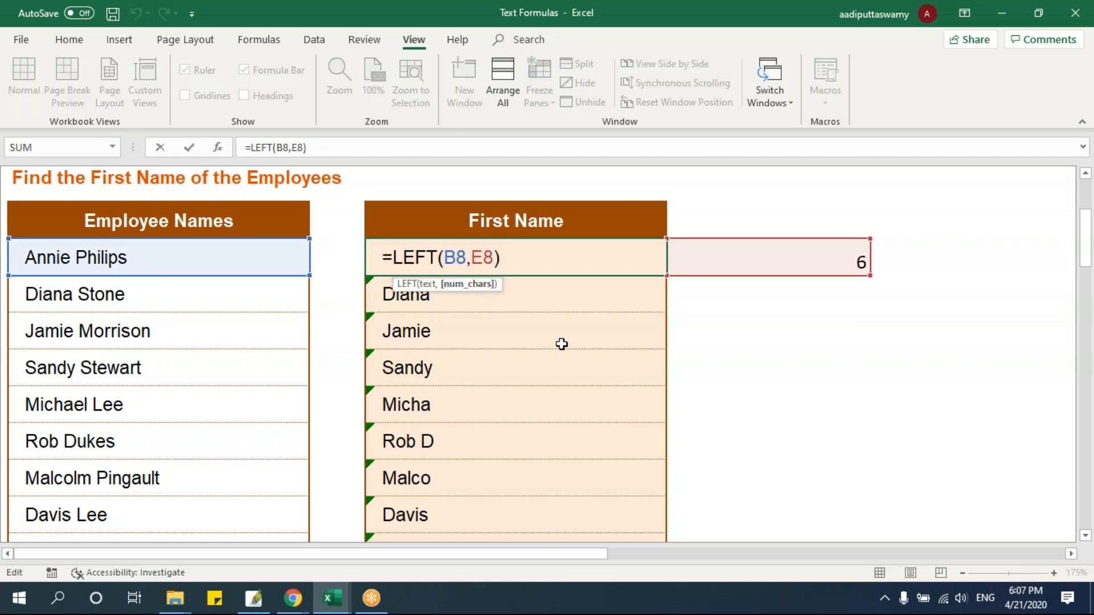
pyautogui.write('-1')
pyautogui.press('Return')
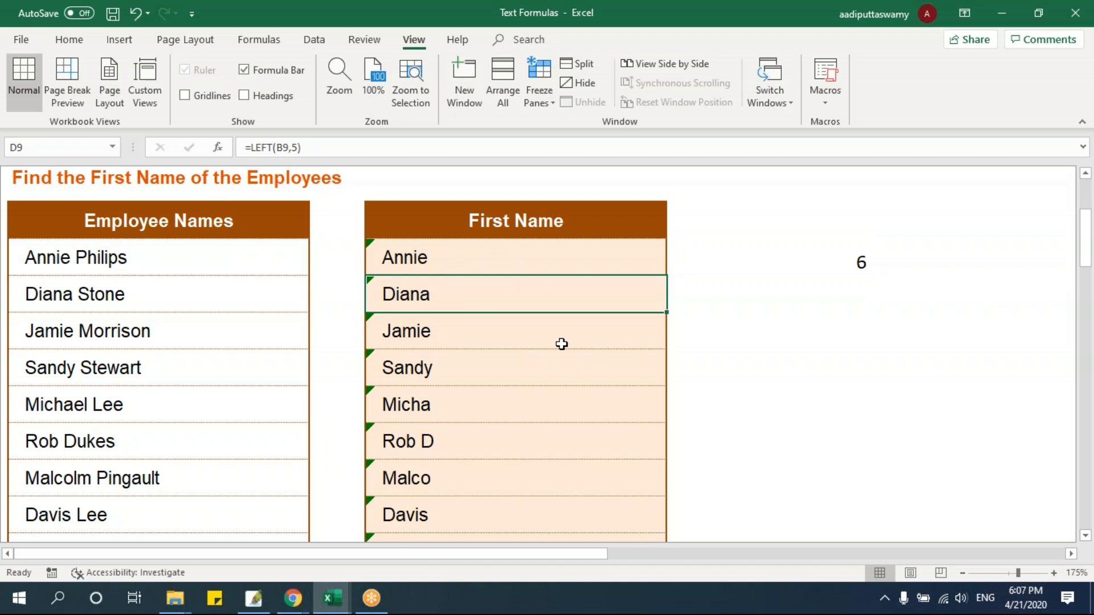
# Fill the LEFT formula from D8 and the FIND formula from E8 down to row 15
pyautogui.click(634, 251)
pyautogui.moveTo(666, 277); pyautogui.dragTo(640, 533)
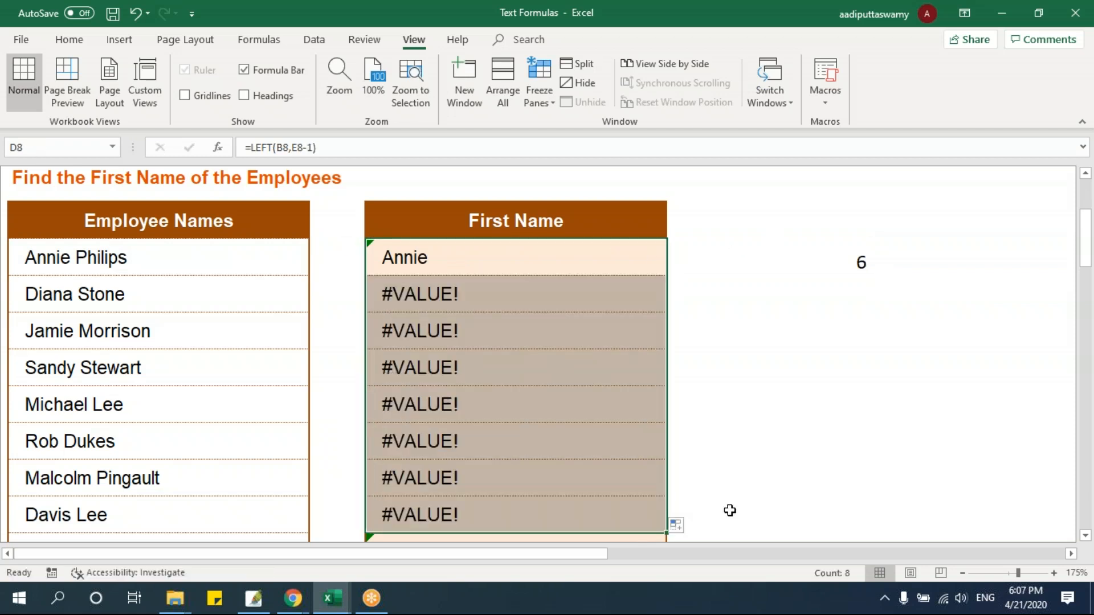
pyautogui.click(835, 258)
pyautogui.moveTo(870, 276); pyautogui.dragTo(862, 526)
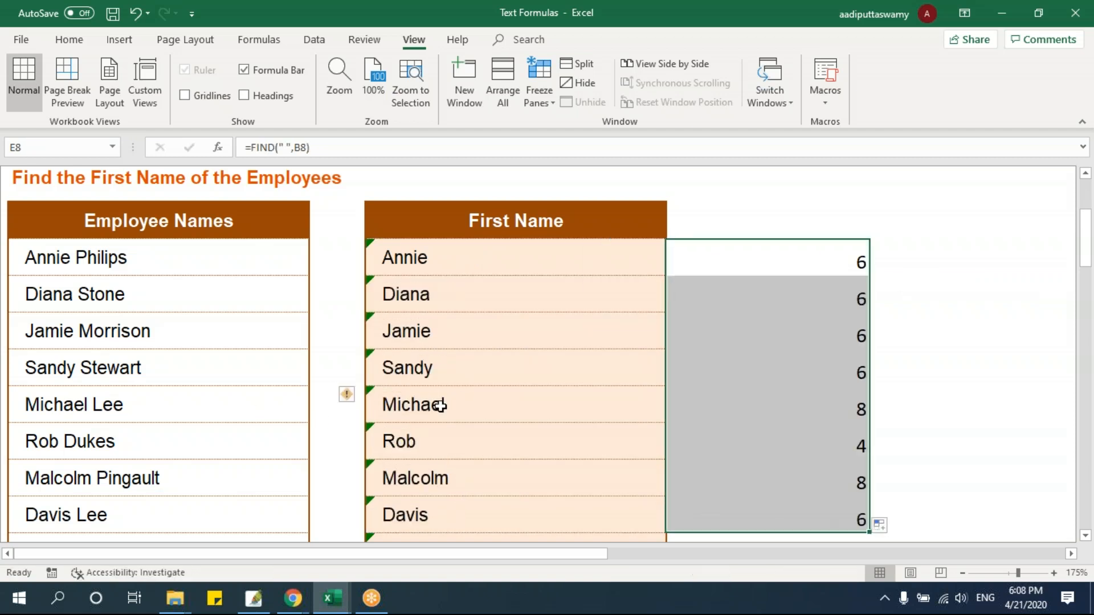
# Inspect the row 12 first name and the FIND formula in E12, leaving the formula unchanged
pyautogui.moveTo(432, 403); pyautogui.dragTo(781, 435)
pyautogui.click(798, 416)
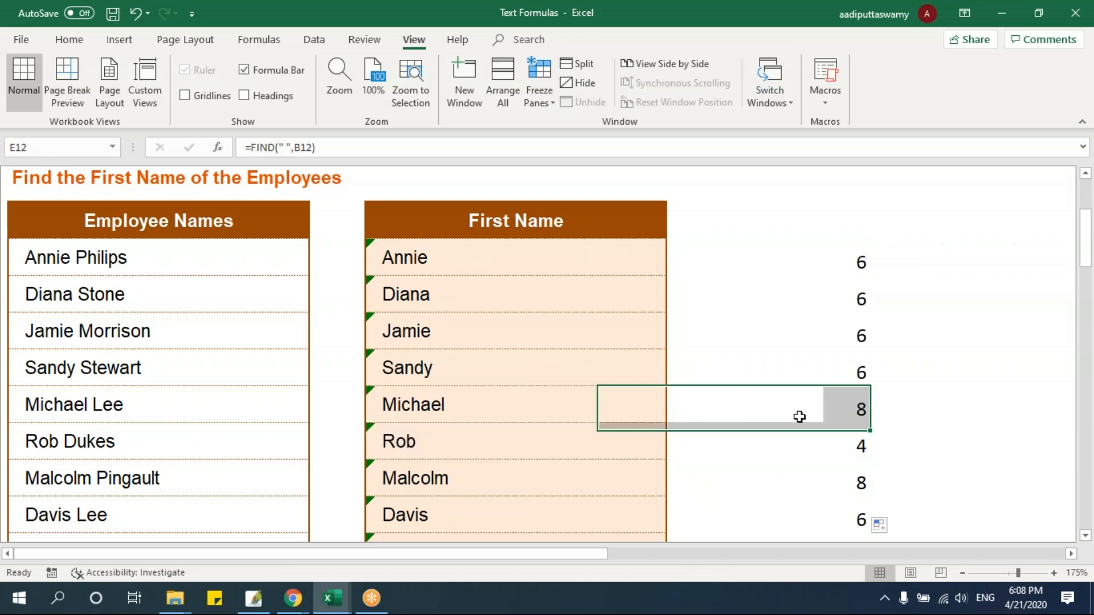
pyautogui.doubleClick(770, 412)
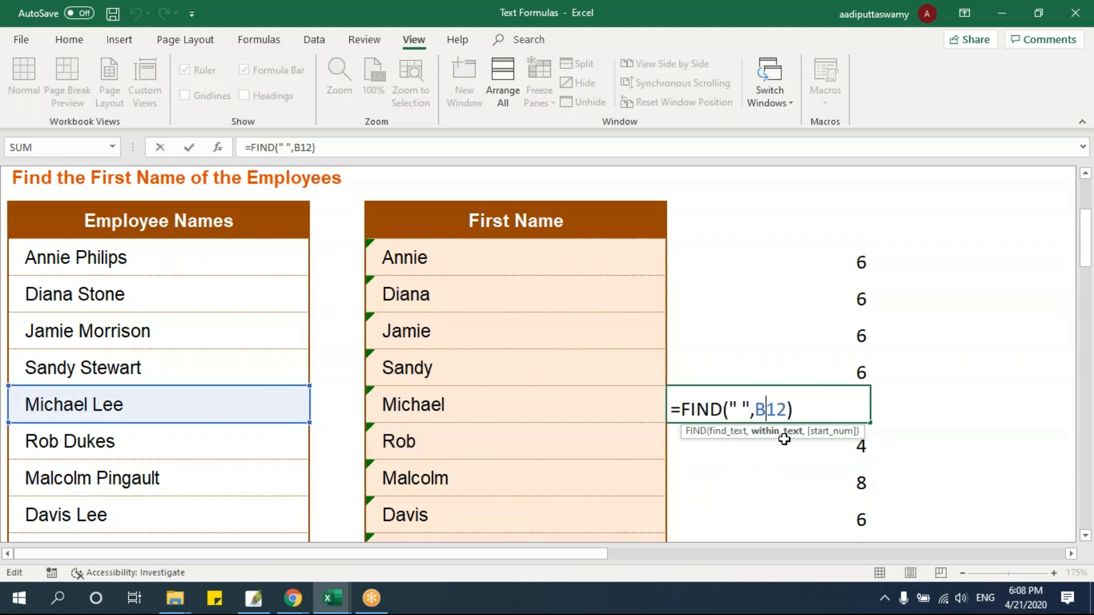
pyautogui.press('Escape')
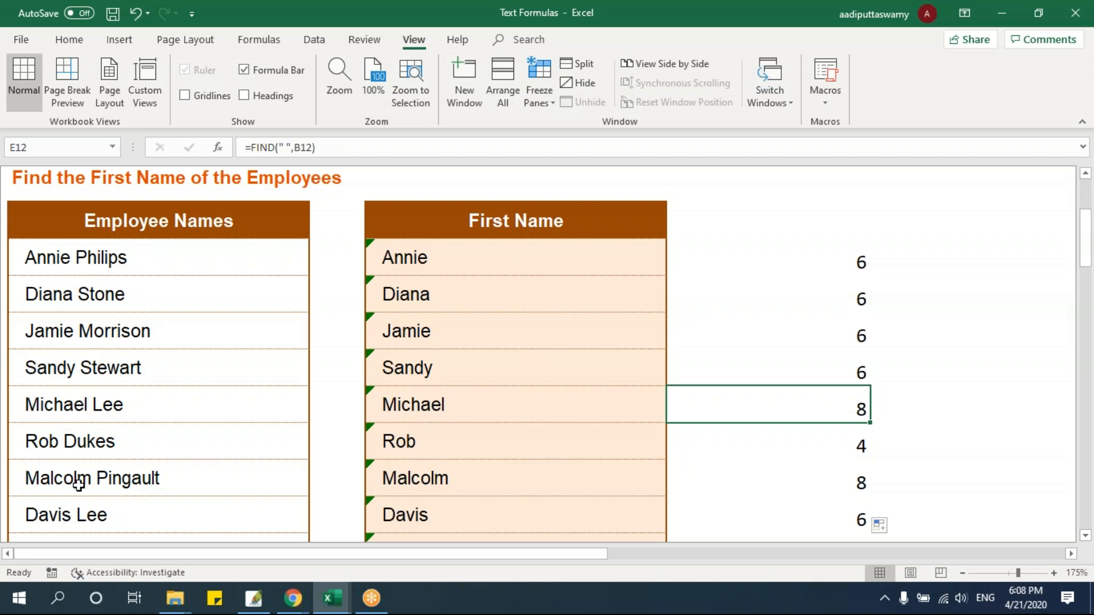
# Open the RIGHT sheet and fill D8's =RIGHT(B8,7) formula down the Last Name column to row 14
pyautogui.scroll(1, 750, 476)
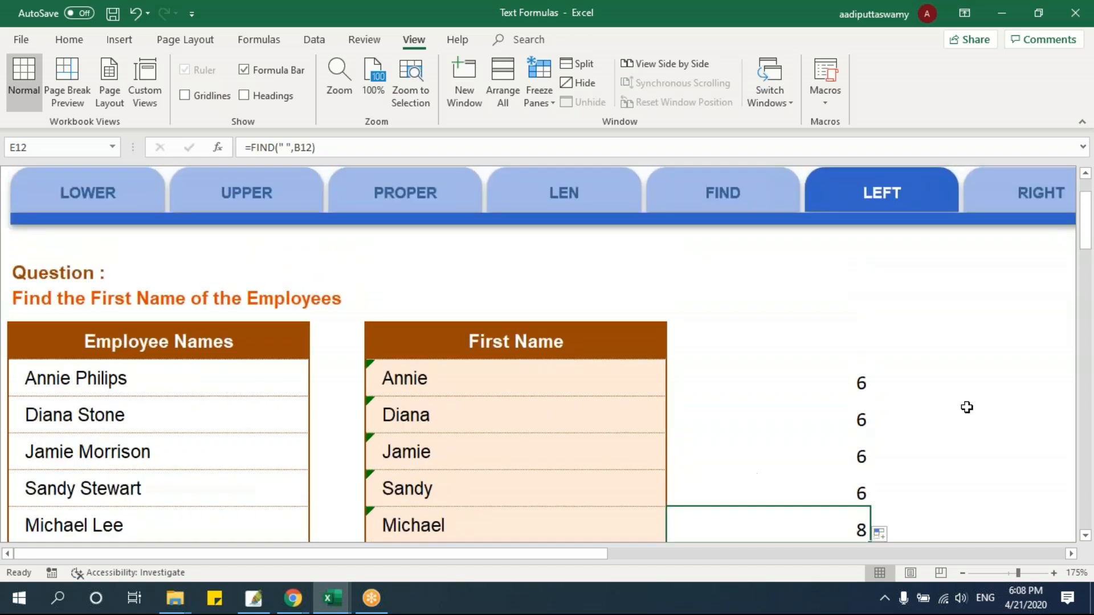
pyautogui.click(1043, 200)
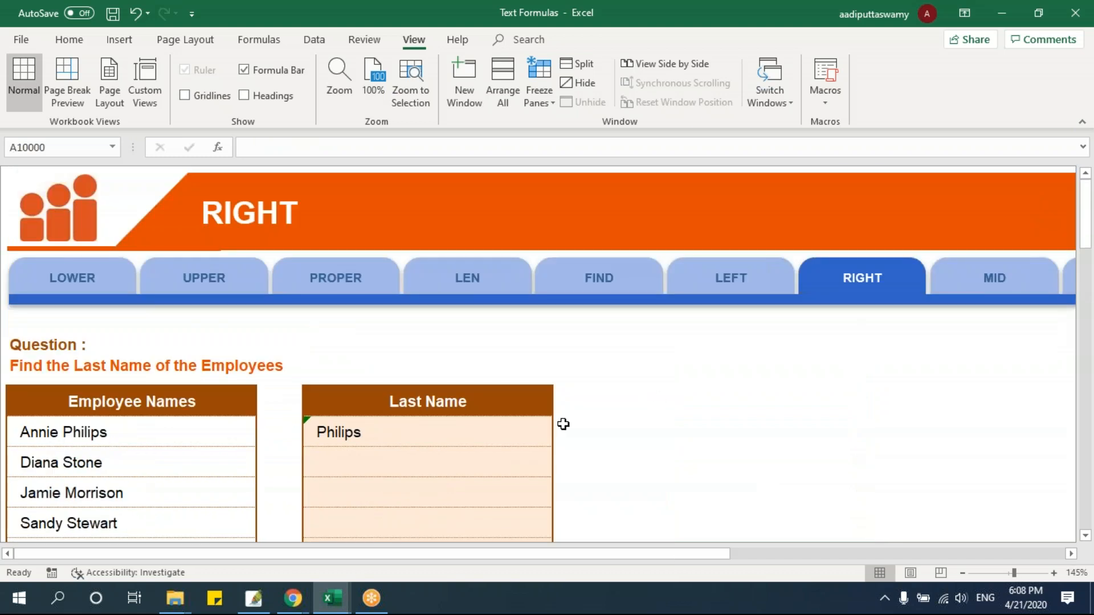
pyautogui.scroll(-1, 457, 454)
pyautogui.doubleClick(391, 317)
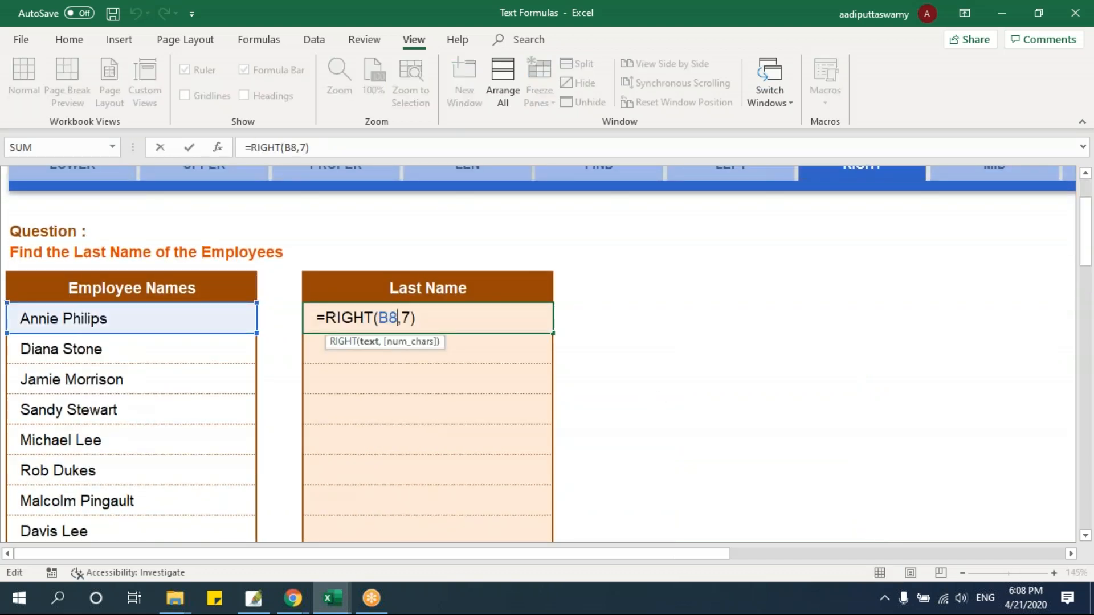
pyautogui.hotkey('ctrl', 'Return')
pyautogui.moveTo(553, 334); pyautogui.dragTo(555, 514)
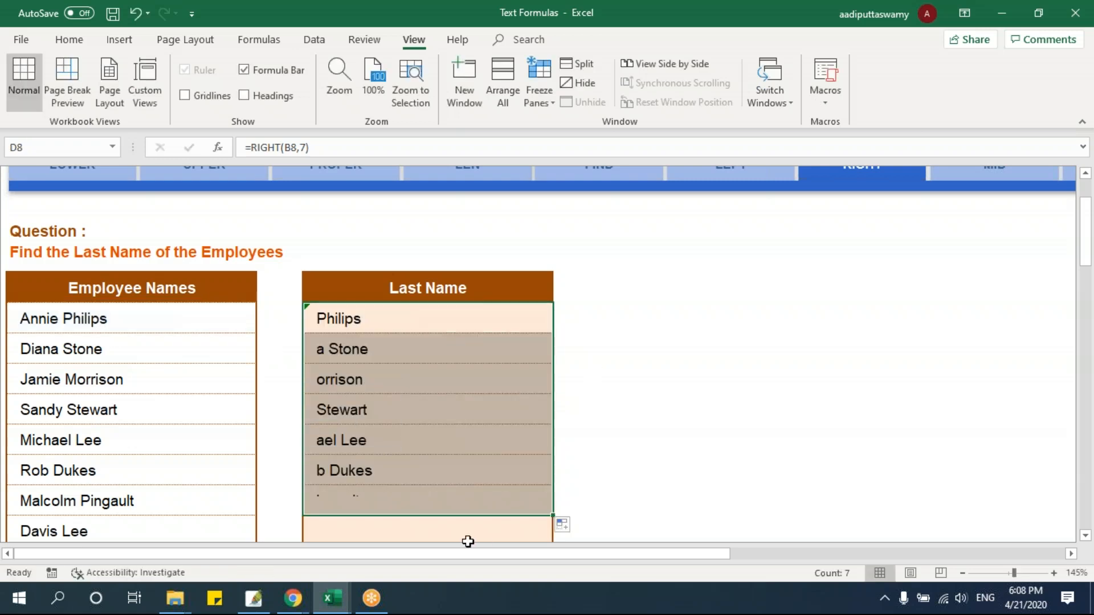
# Compare the Last Name results in rows 9 to 11 with the full employee names
pyautogui.moveTo(34, 351); pyautogui.dragTo(373, 352)
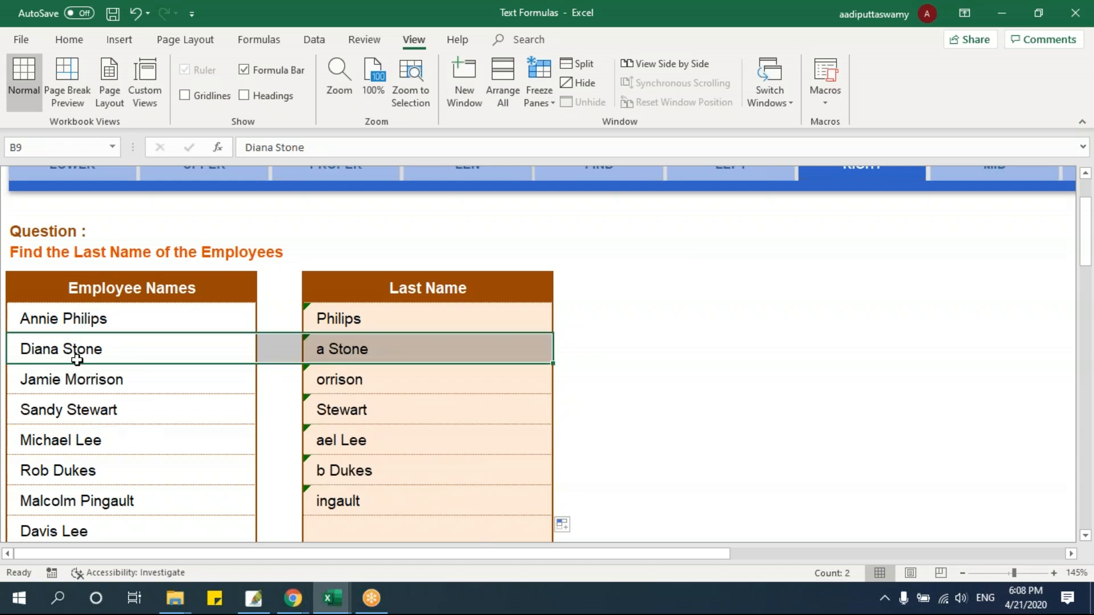
pyautogui.moveTo(386, 391); pyautogui.dragTo(126, 372)
pyautogui.moveTo(415, 411); pyautogui.dragTo(110, 411)
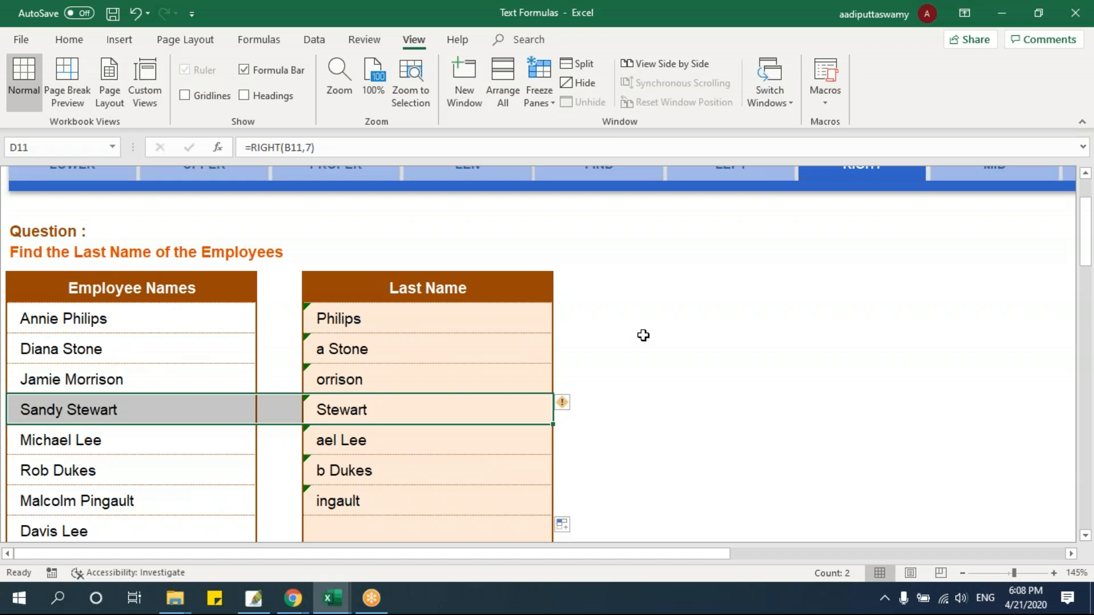
# Enter =FIND(" ",B8) in cell E8 of the RIGHT sheet to locate the space in the first employee's name
pyautogui.click(625, 317)
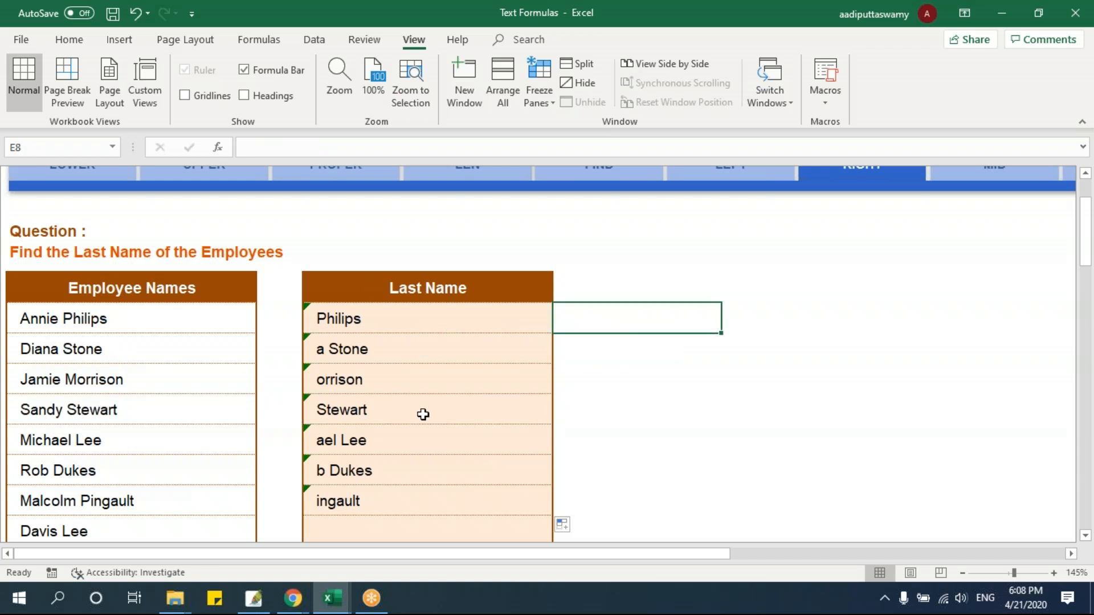
pyautogui.write('=find')
pyautogui.press('Tab')
pyautogui.write('" ",')
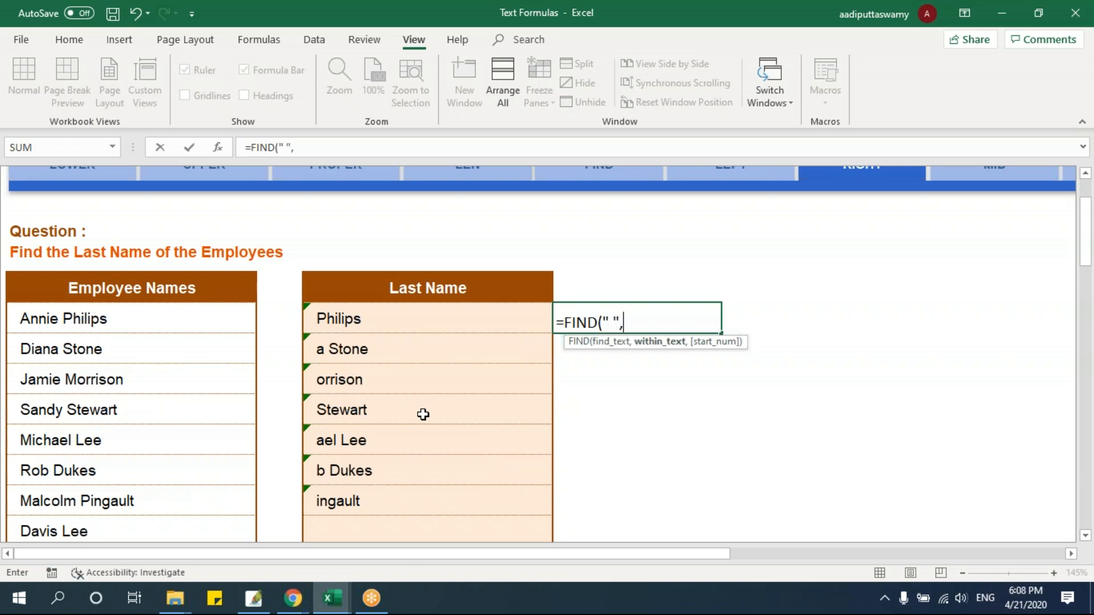
pyautogui.click(126, 316)
pyautogui.press('Return')
# Add the heading "Space Position" in E7 above the FIND result
pyautogui.click(592, 298)
pyautogui.write('Spac')
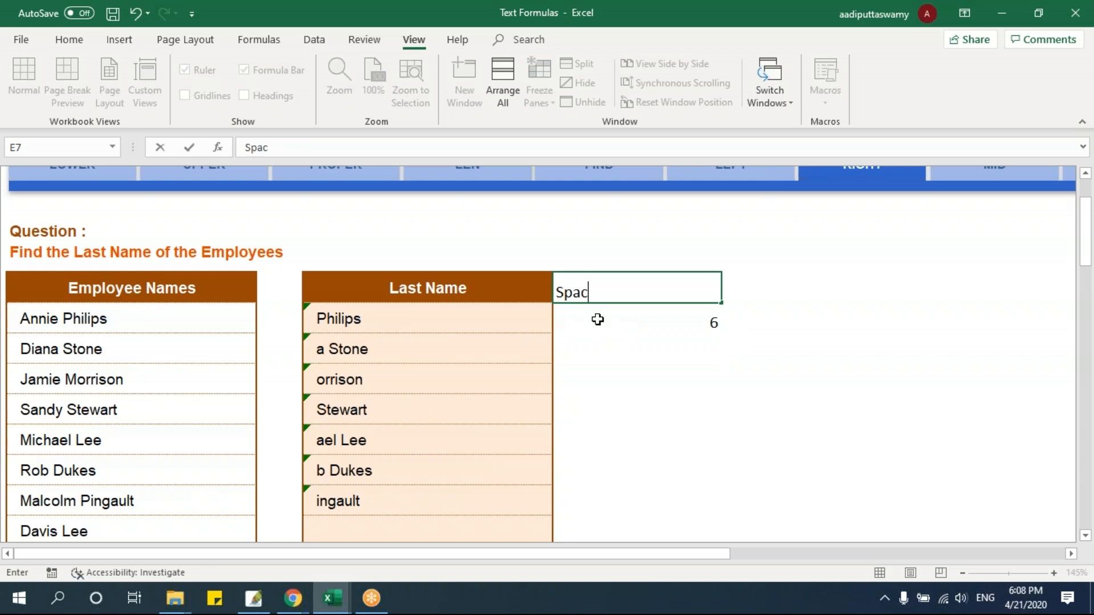
pyautogui.write('e POsition')
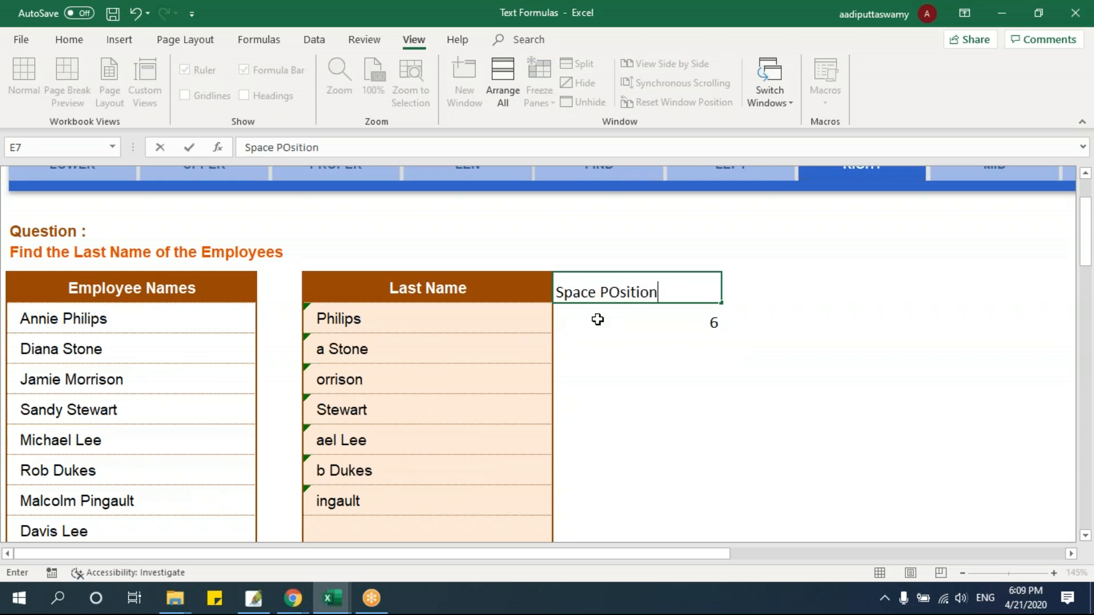
pyautogui.press('Return')
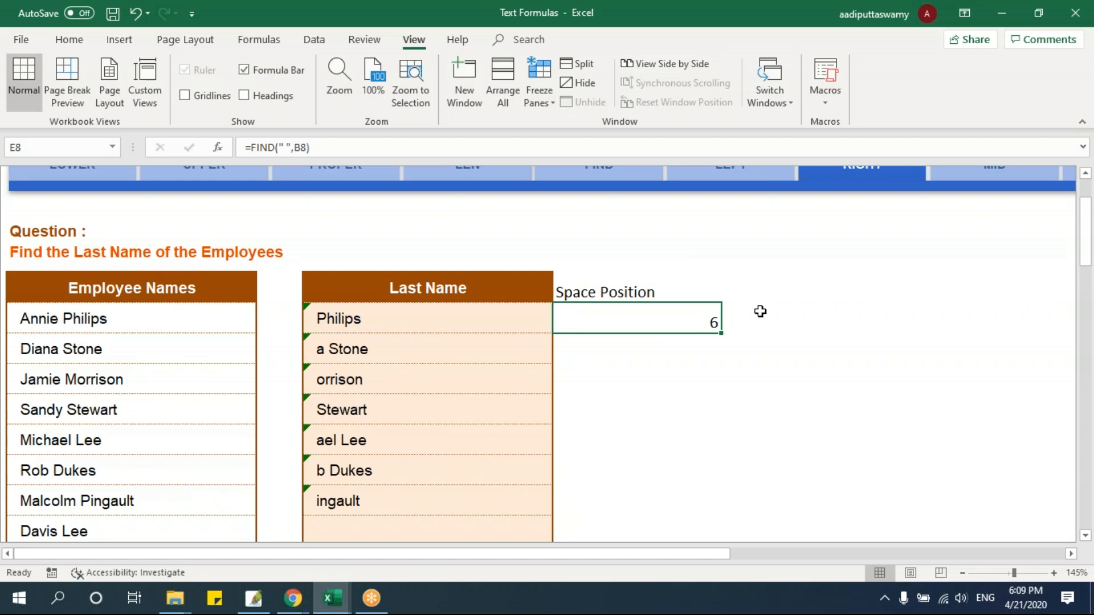
# Add the heading "Total" in F7 and enter =LEN(B8) in F8 to count the name's characters
pyautogui.click(754, 283)
pyautogui.write('Total')
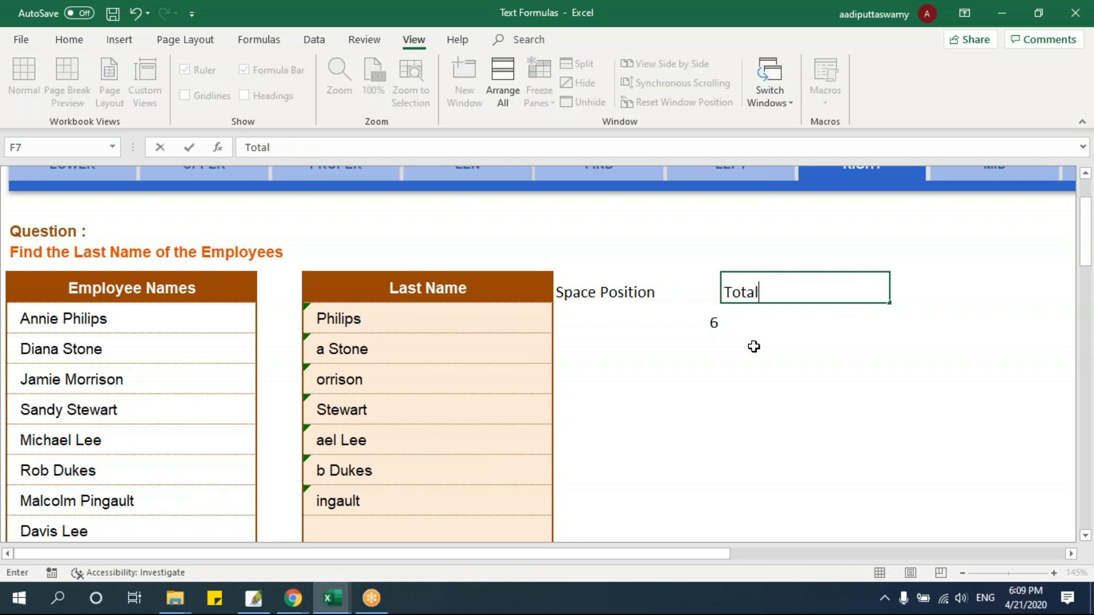
pyautogui.press('Return')
pyautogui.write('=len')
pyautogui.press('Tab')
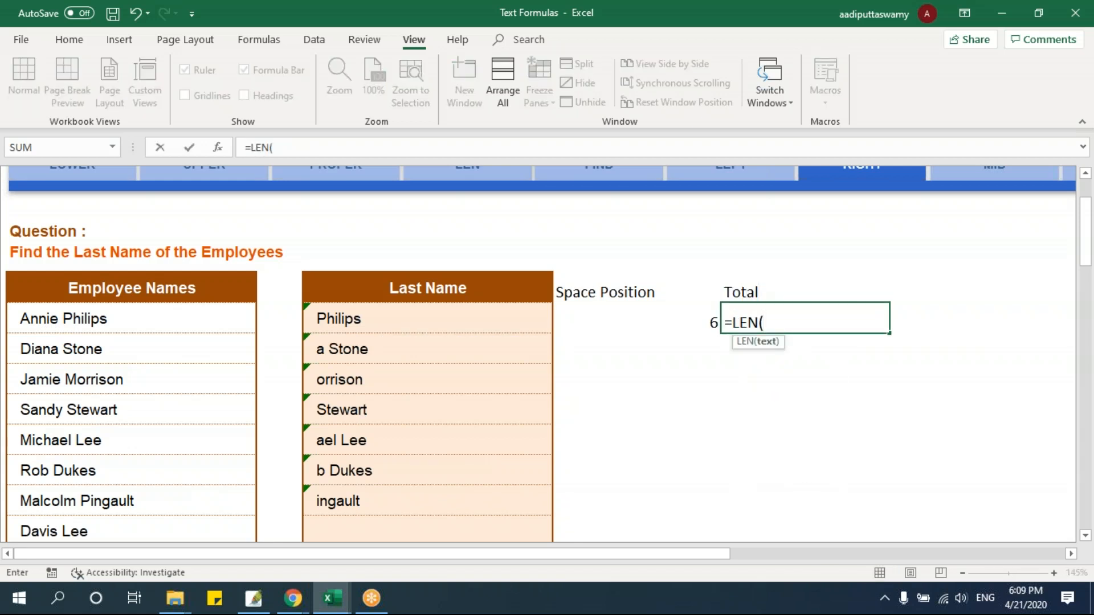
pyautogui.scroll(1, 633, 306)
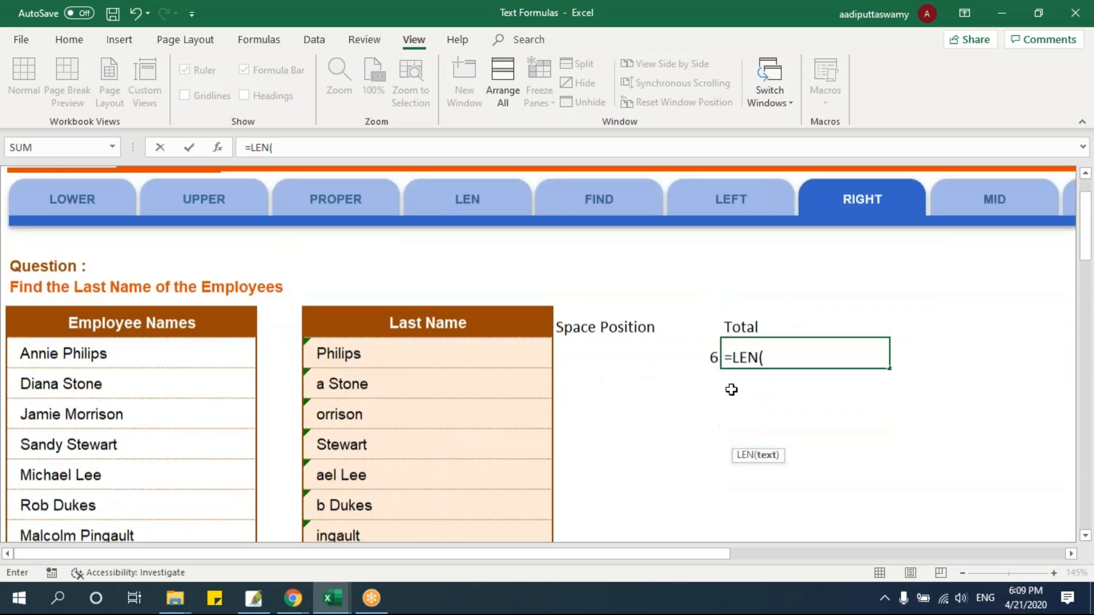
pyautogui.scroll(-1, 731, 389)
pyautogui.click(192, 320)
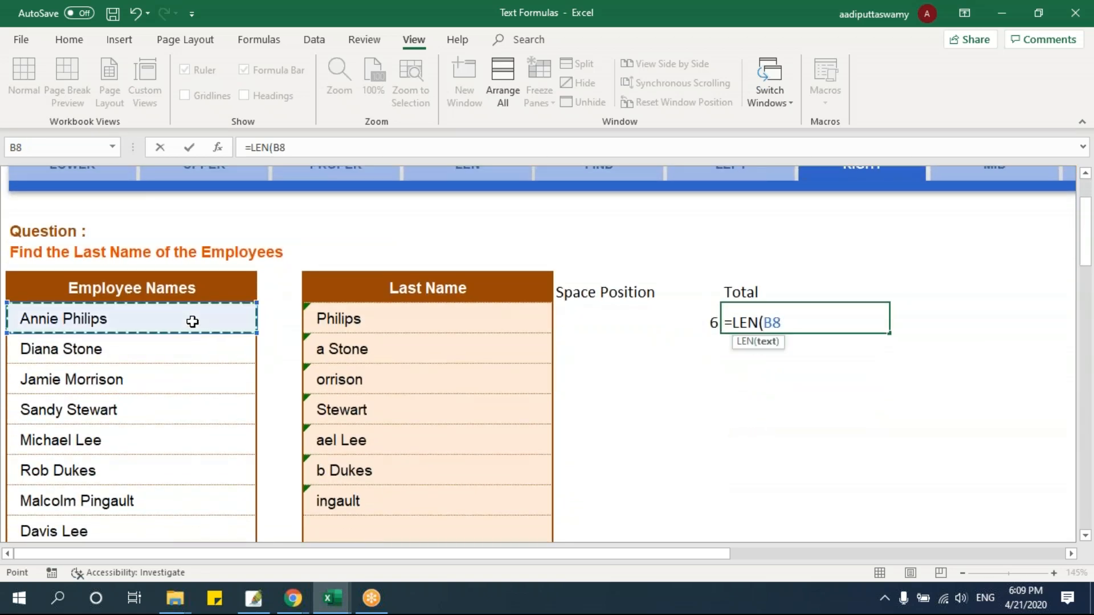
pyautogui.press('Return')
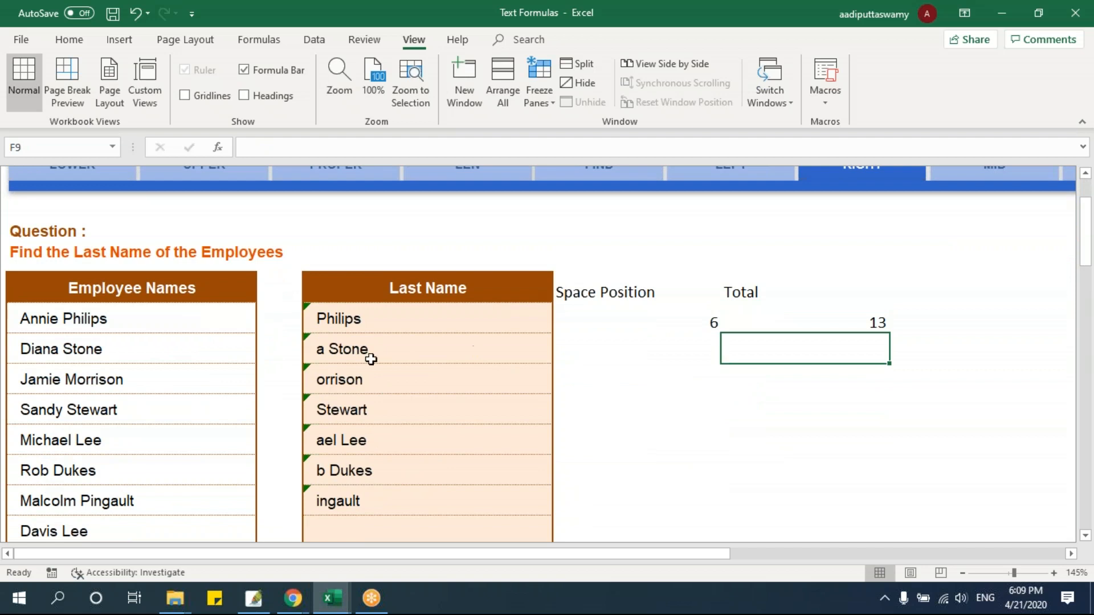
pyautogui.click(790, 324)
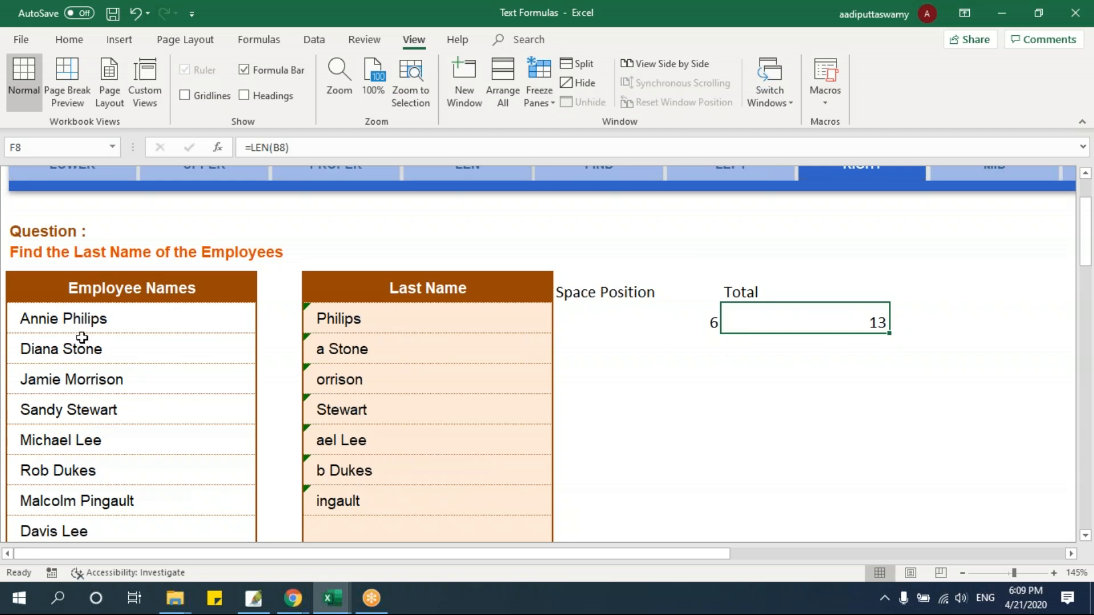
# Replace the fixed count in D8's RIGHT formula with total length minus space position, giving =RIGHT(B8,F8-E8)
pyautogui.doubleClick(426, 319)
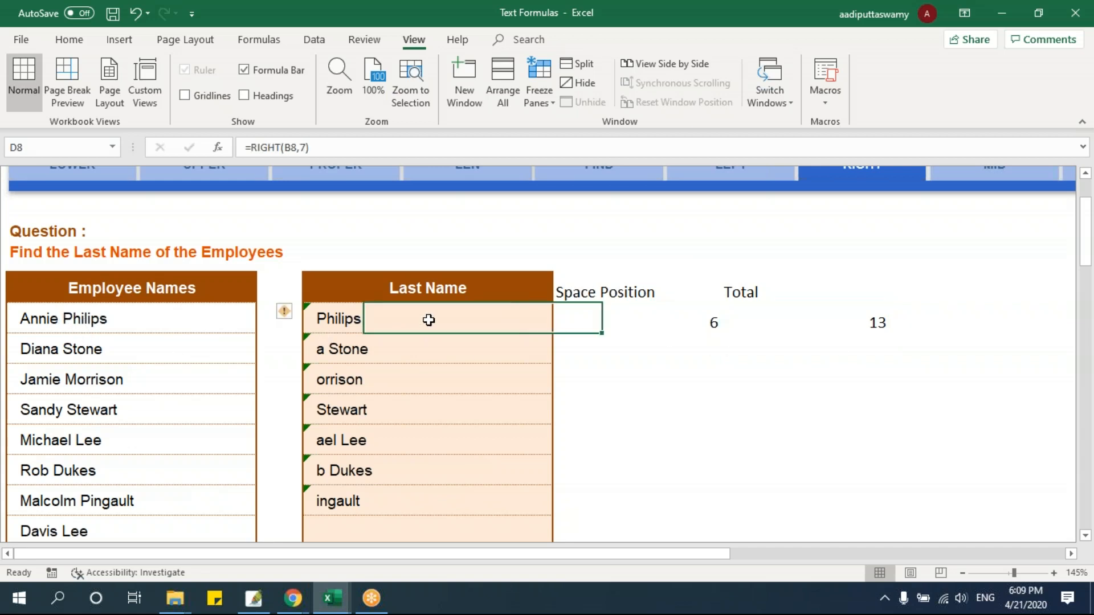
pyautogui.press('BackSpace')
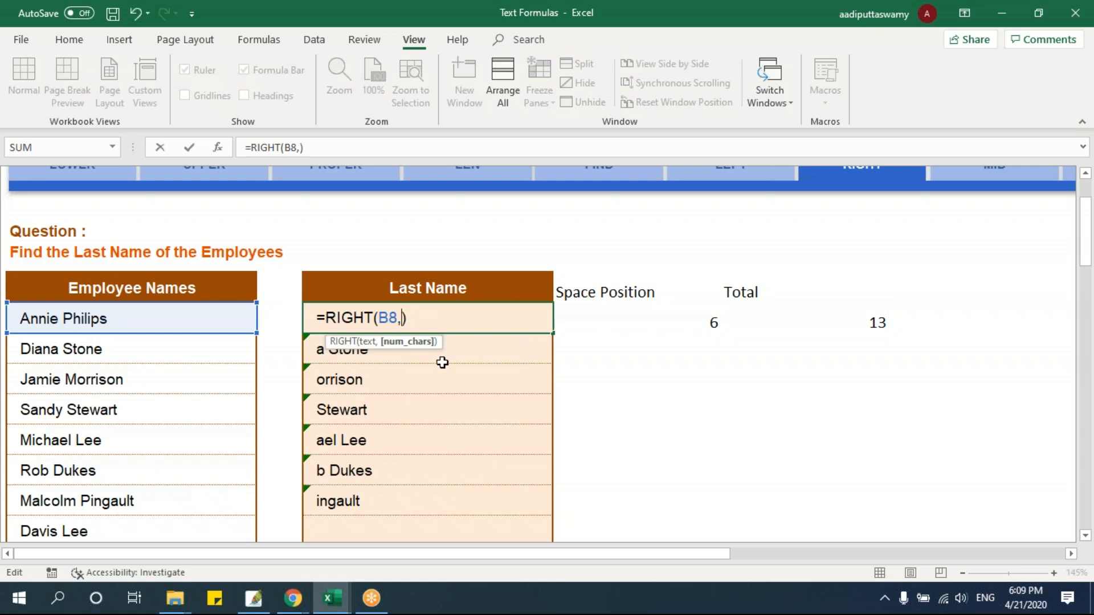
pyautogui.click(826, 321)
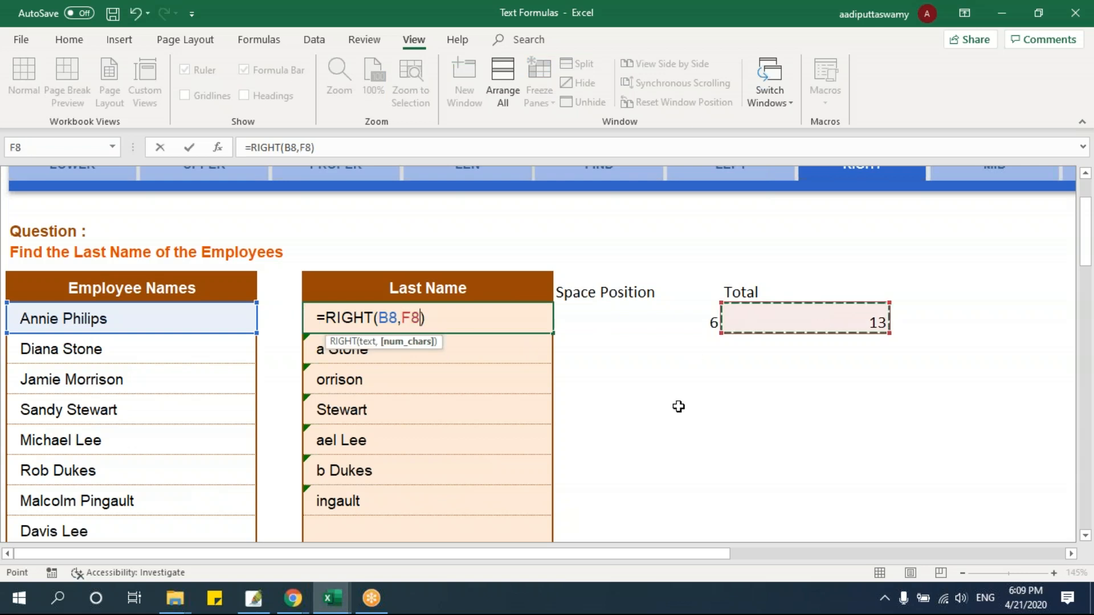
pyautogui.write('-')
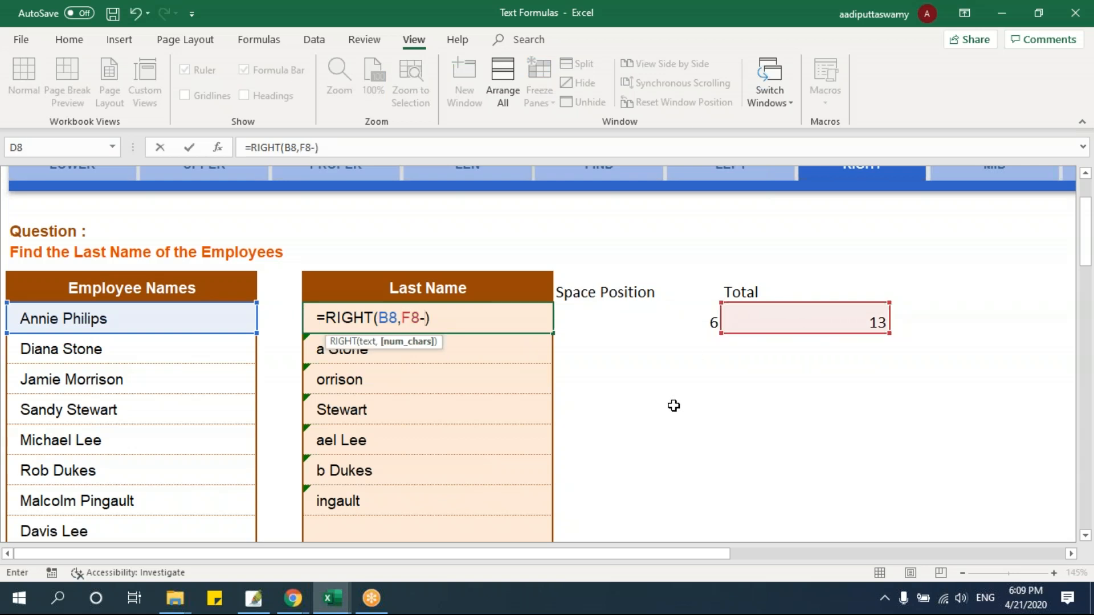
pyautogui.click(681, 316)
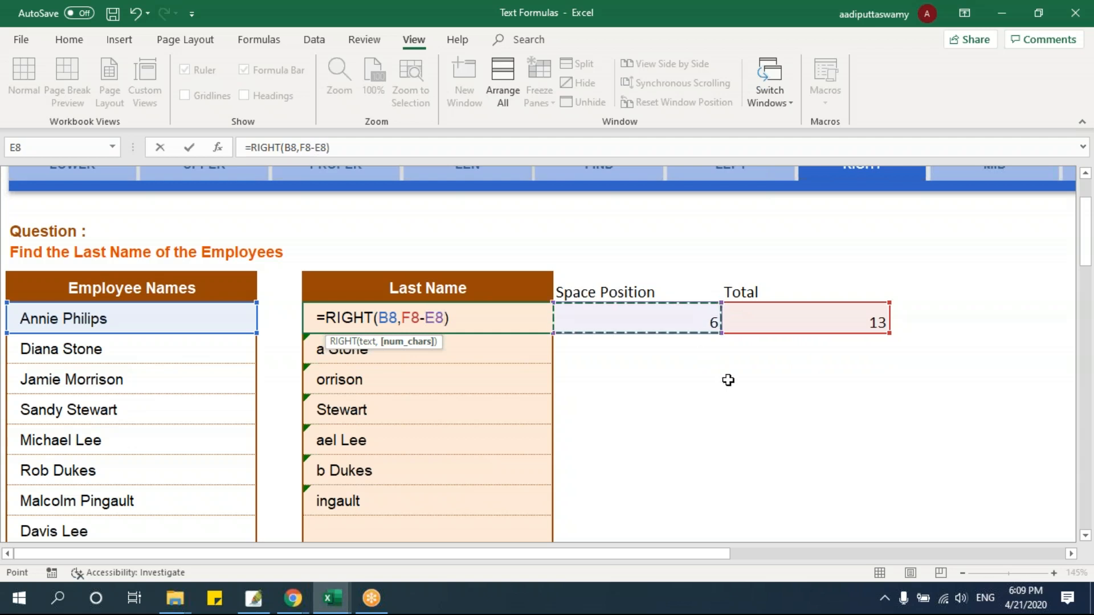
pyautogui.press('Return')
# Fill the Last Name, Space Position and Total formulas from D8:F8 down to row 14 and review the filled rows
pyautogui.moveTo(461, 310); pyautogui.dragTo(876, 507)
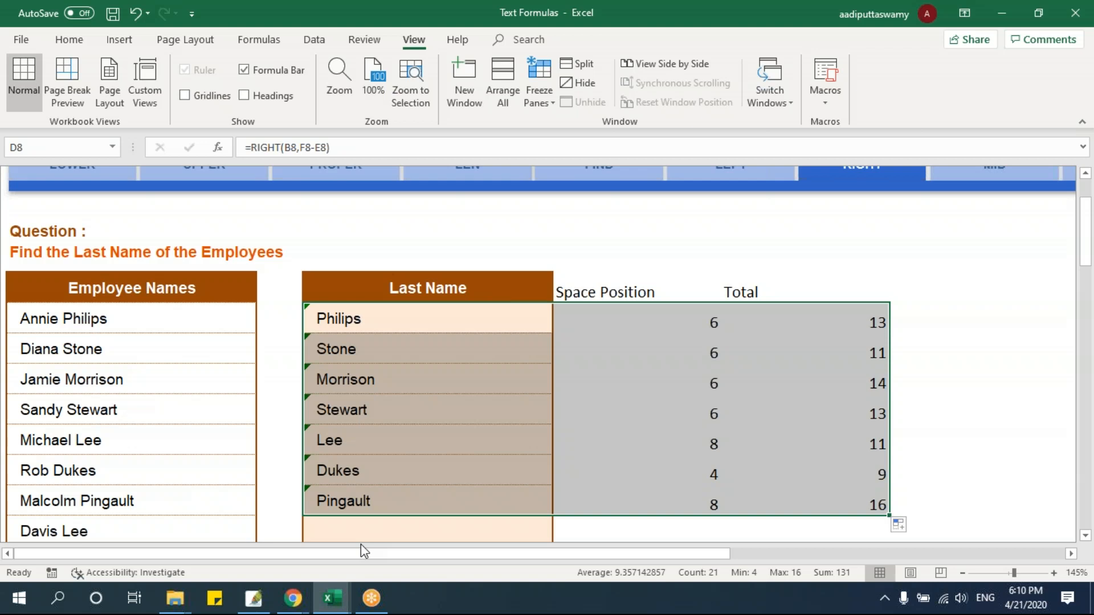
pyautogui.moveTo(136, 321); pyautogui.dragTo(816, 502)
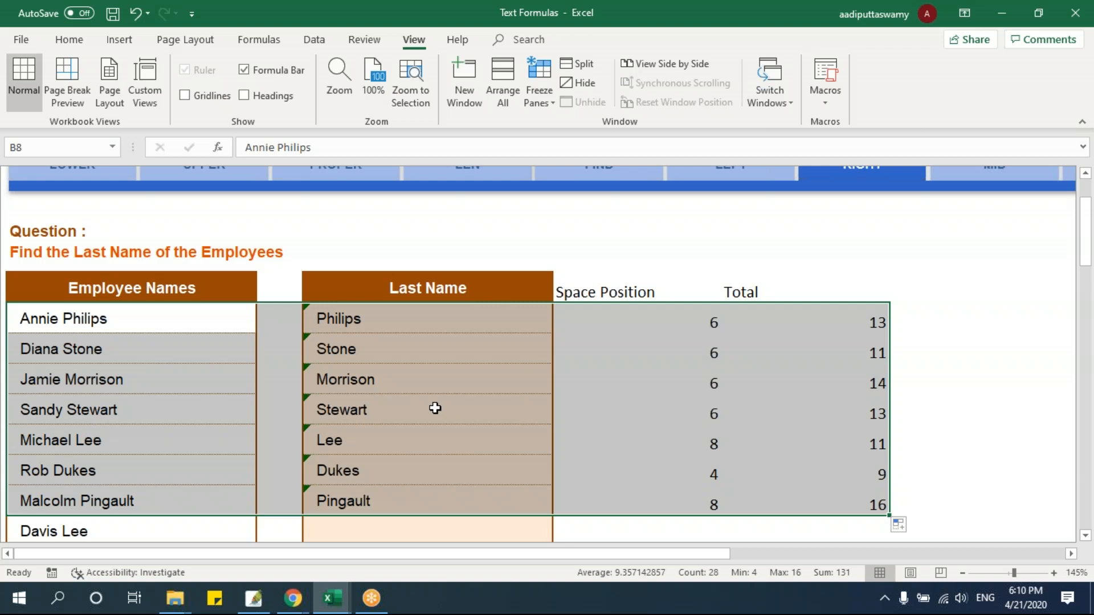
pyautogui.scroll(2, 591, 430)
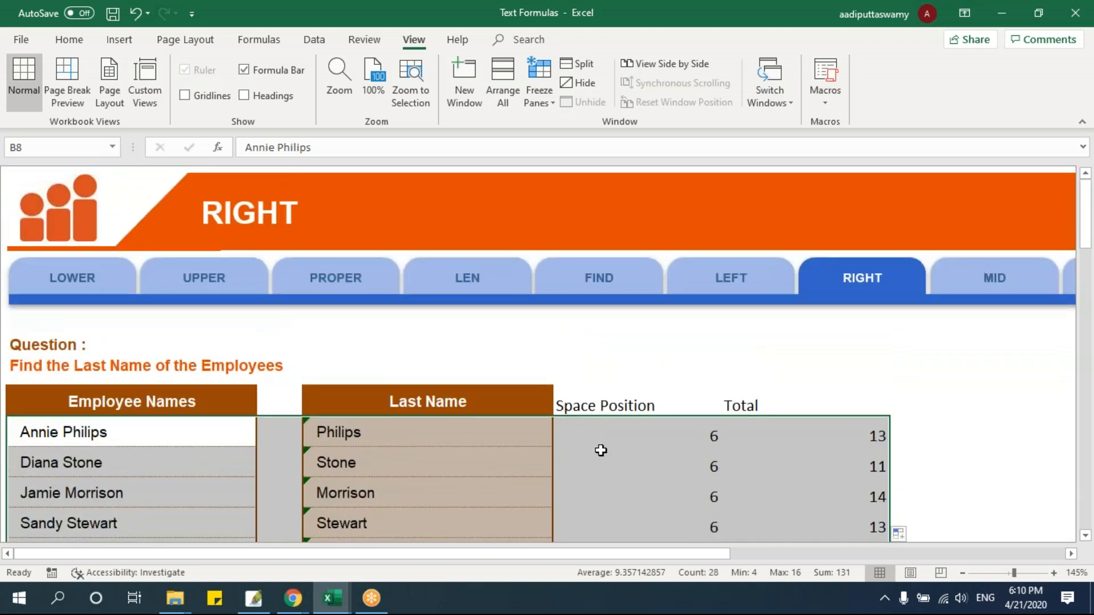
# Open the LEFT sheet and examine how the First Name formula in D8 uses the FIND result in E8
pyautogui.click(728, 295)
pyautogui.scroll(-3, 633, 408)
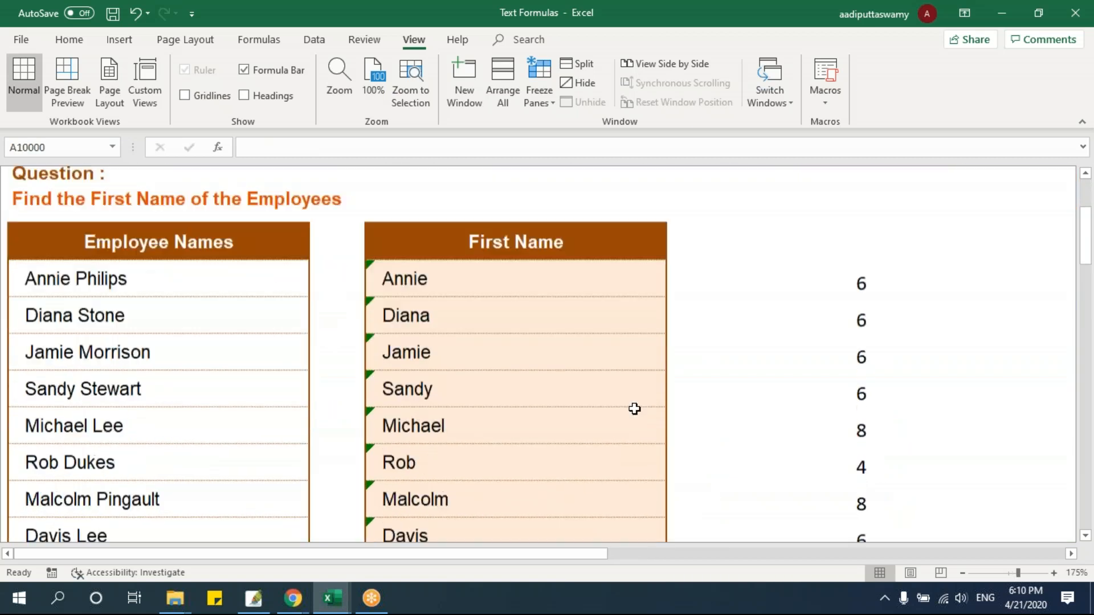
pyautogui.doubleClick(503, 227)
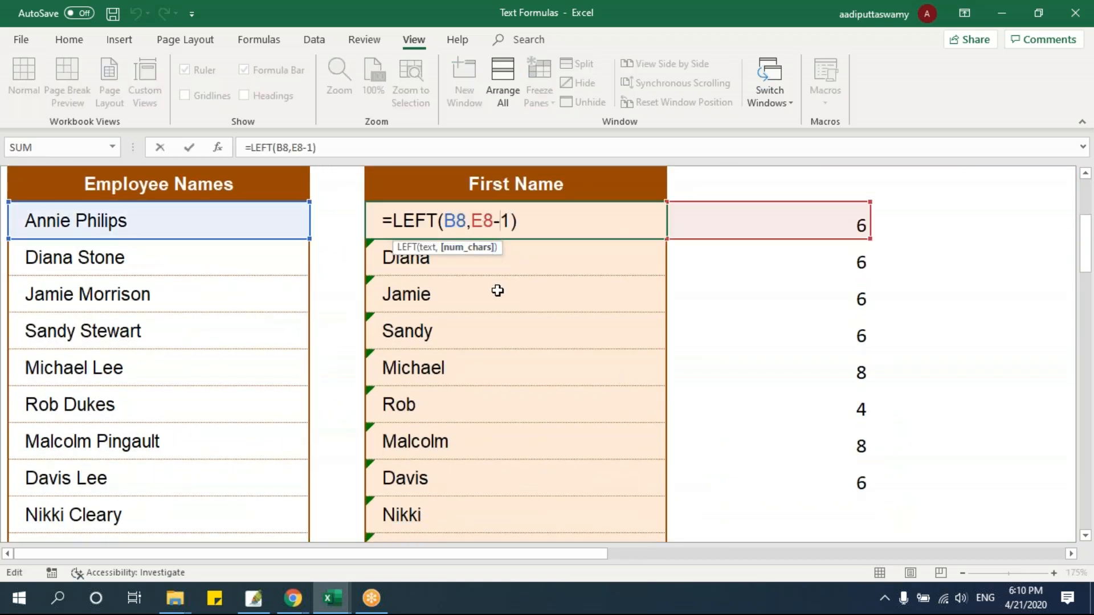
pyautogui.press('Escape')
pyautogui.click(725, 225)
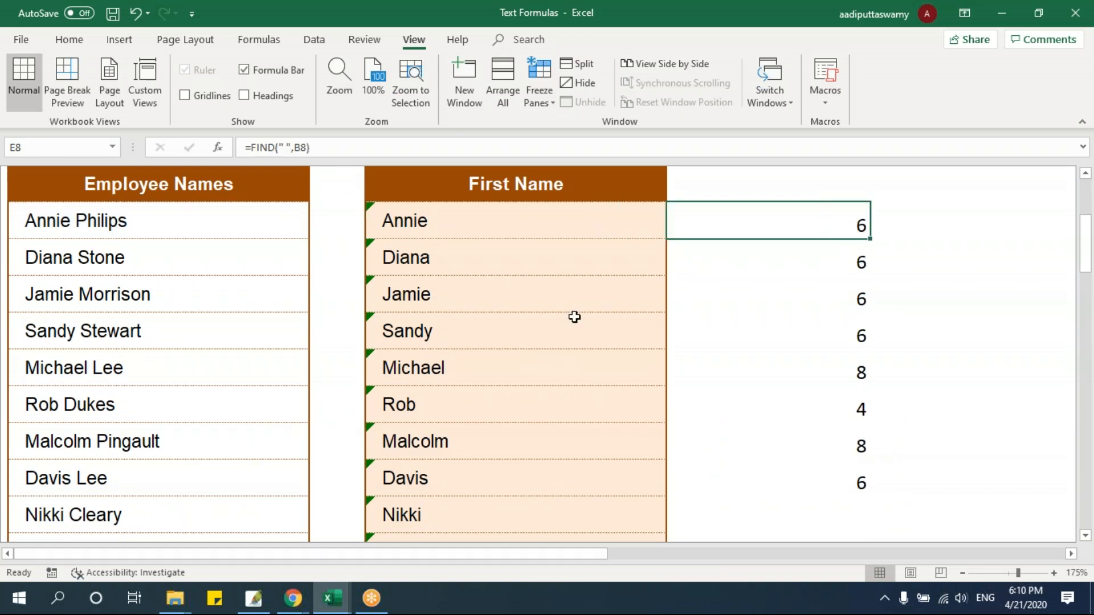
pyautogui.doubleClick(484, 224)
pyautogui.moveTo(472, 220); pyautogui.dragTo(494, 221)
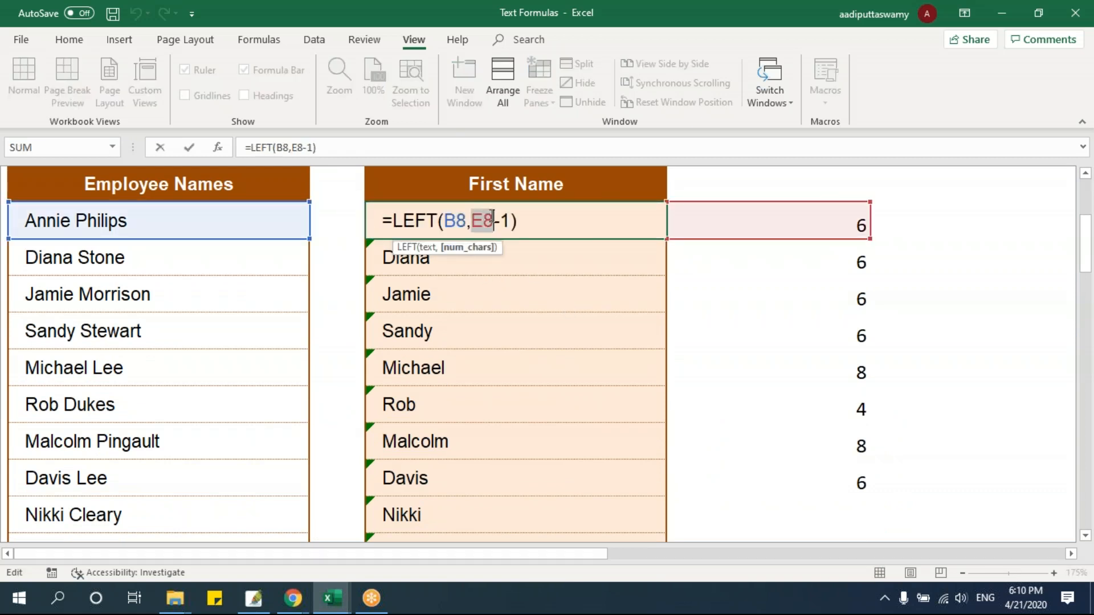
pyautogui.press('Escape')
# Show the row and column headings on the LEFT sheet and copy the expression FIND(" ",B8) from E8's formula
pyautogui.scroll(3, 635, 293)
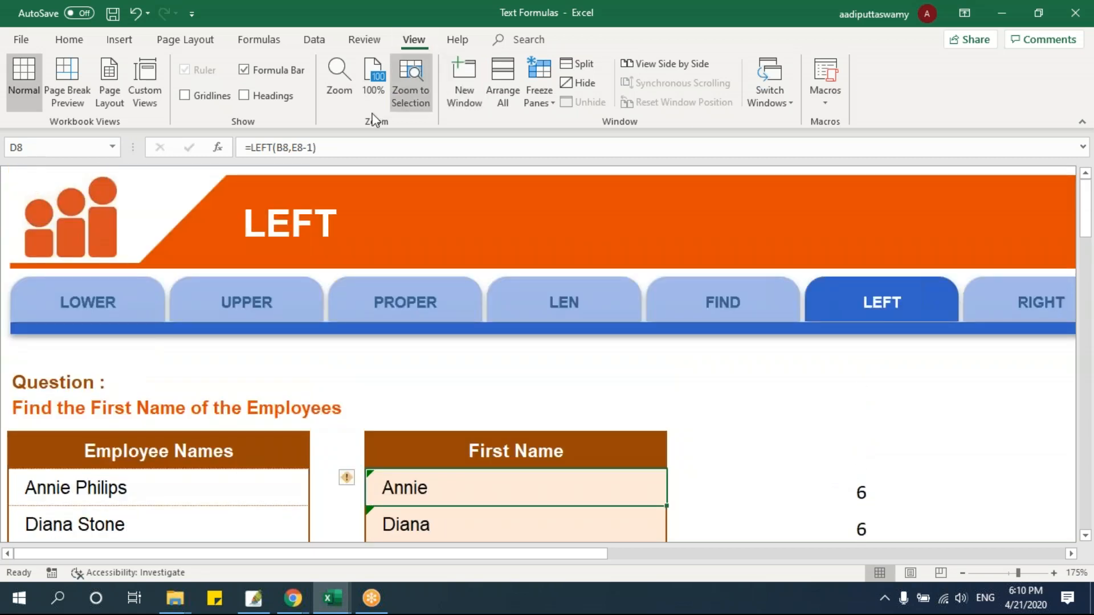
pyautogui.click(278, 96)
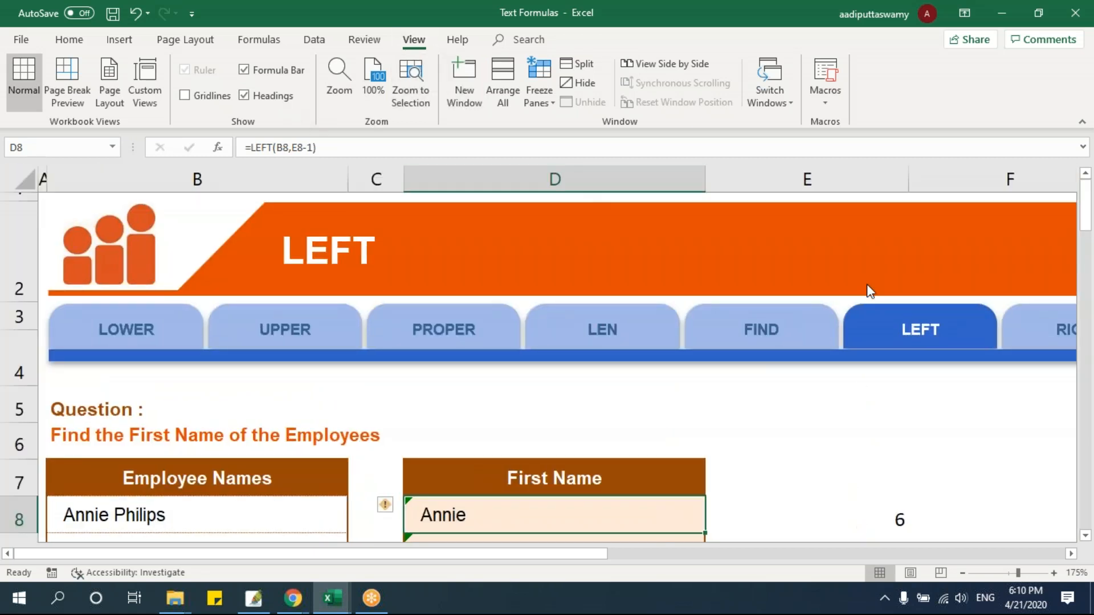
pyautogui.scroll(-2, 867, 288)
pyautogui.click(874, 249)
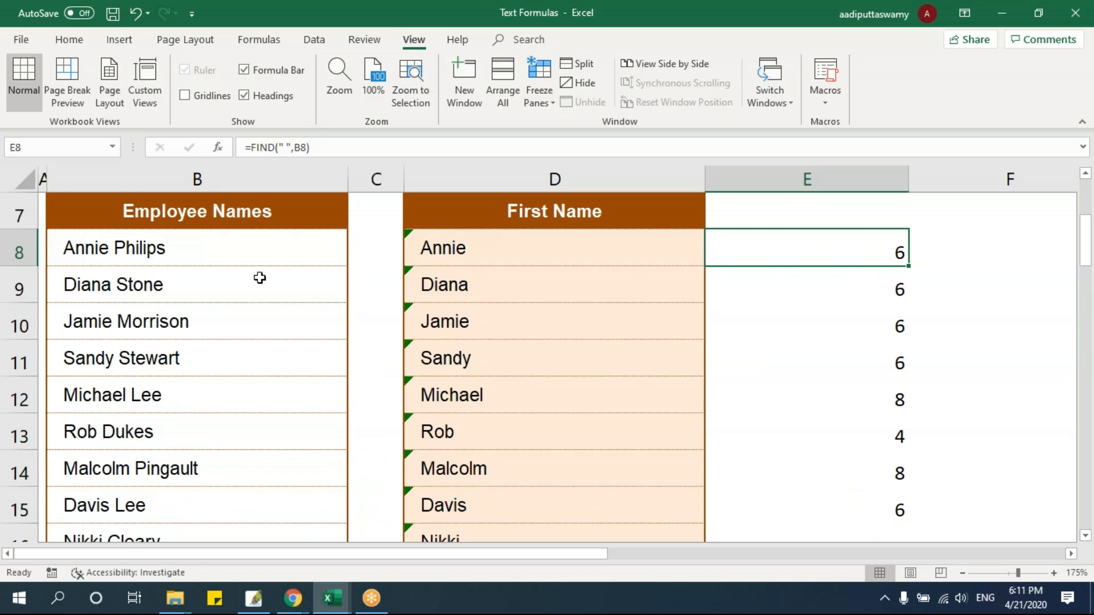
pyautogui.doubleClick(787, 251)
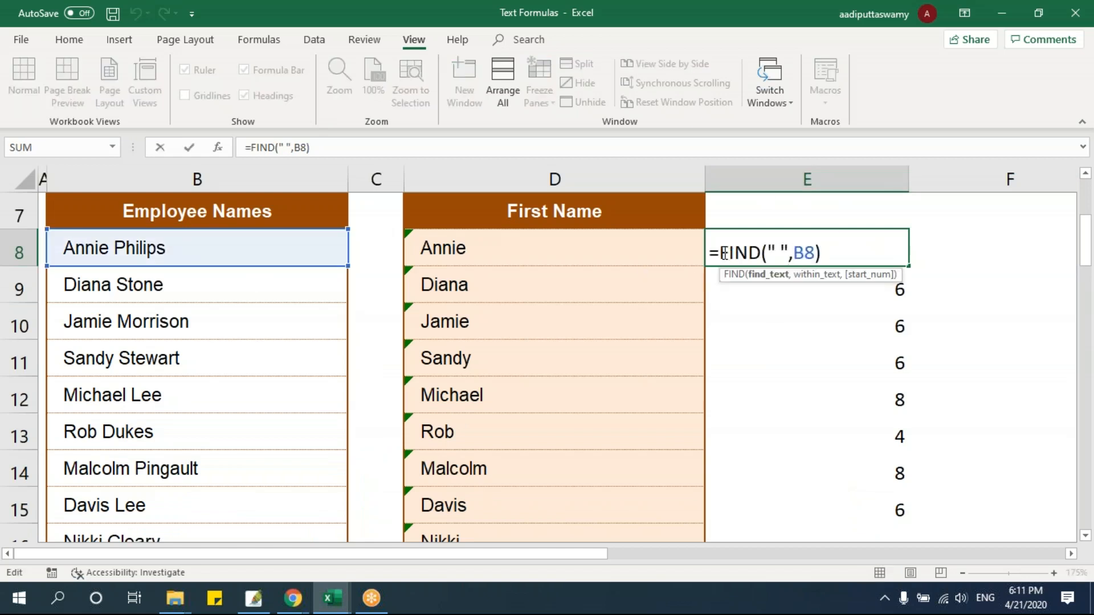
pyautogui.moveTo(720, 252); pyautogui.dragTo(855, 255)
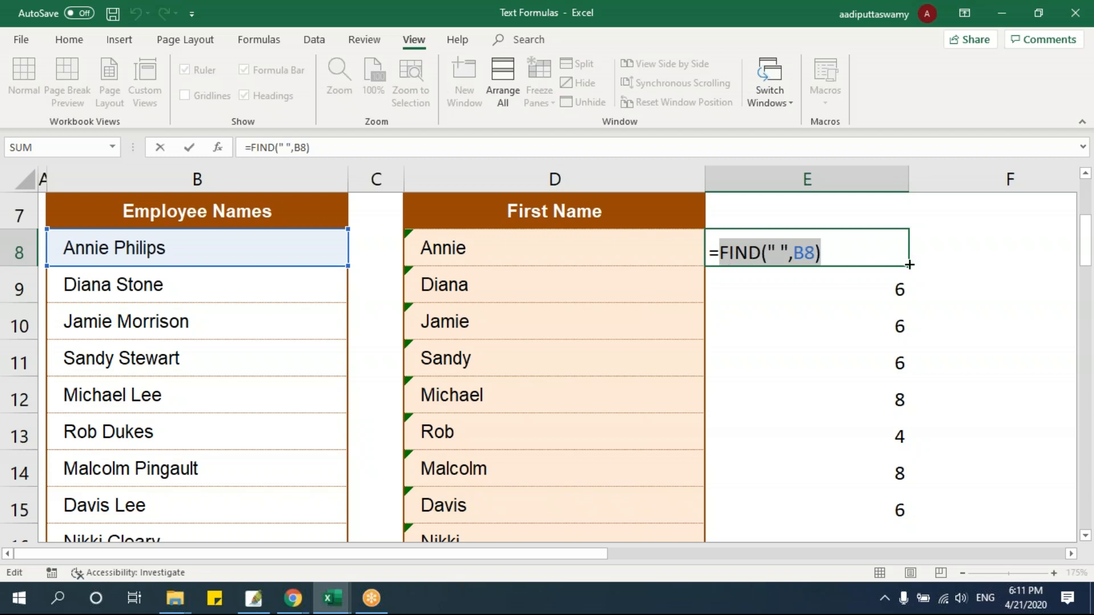
pyautogui.press('Escape')
# Replace the E8 reference in D8's LEFT formula with the copied FIND expression, giving =LEFT(B8,FIND(" ",B8)-1)
pyautogui.click(559, 257)
pyautogui.doubleClick(559, 249)
pyautogui.moveTo(510, 250); pyautogui.dragTo(532, 250)
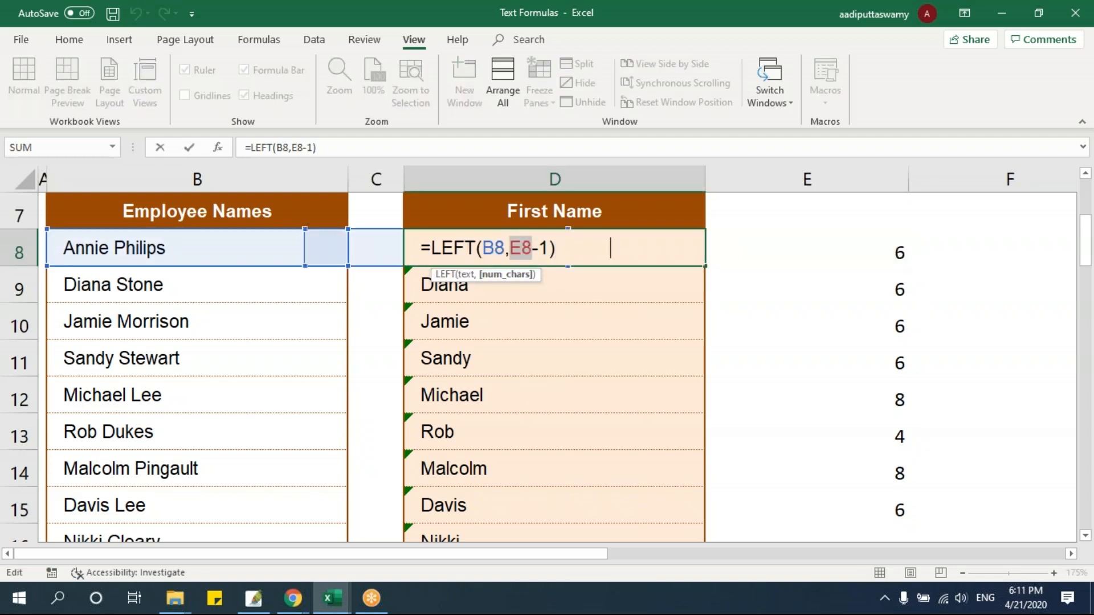
pyautogui.hotkey('ctrl', 'v')
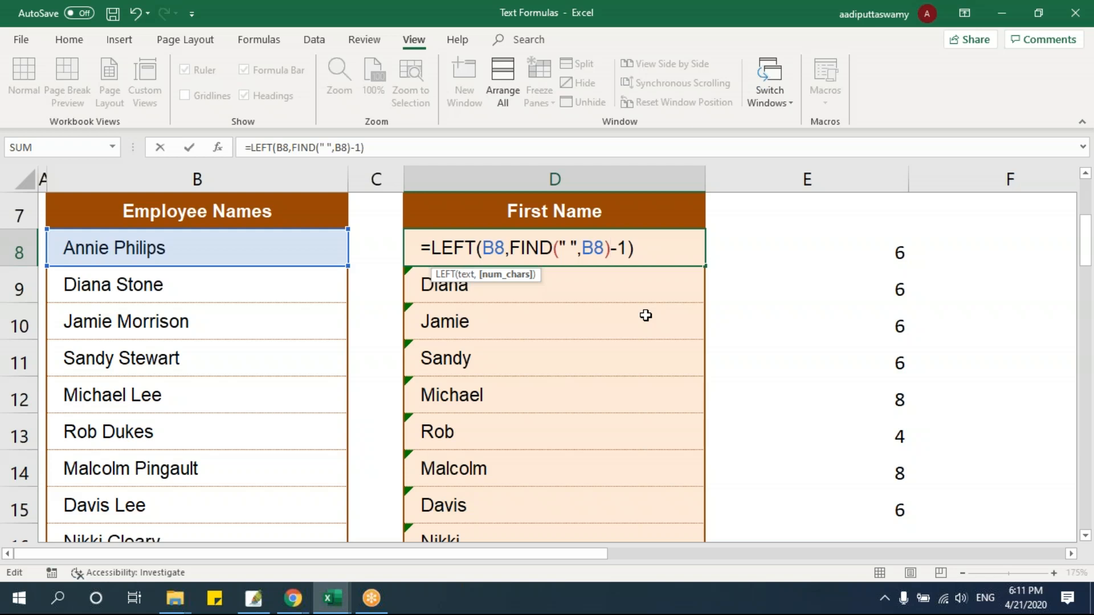
pyautogui.press('Return')
# Fill the combined First Name formula from D8 down to row 20
pyautogui.click(672, 247)
pyautogui.moveTo(706, 265); pyautogui.dragTo(694, 469)
pyautogui.scroll(1, 809, 432)
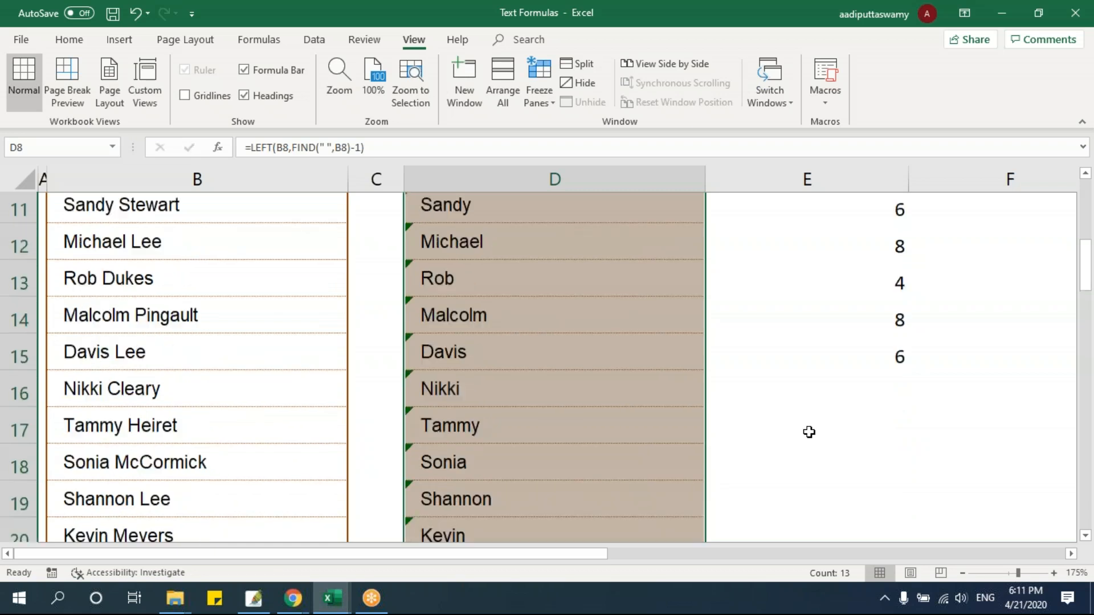
# Clear the helper FIND results in E8:E15 beside the First Name column
pyautogui.scroll(3, 810, 432)
pyautogui.moveTo(890, 386); pyautogui.dragTo(891, 488)
pyautogui.scroll(-4, 891, 489)
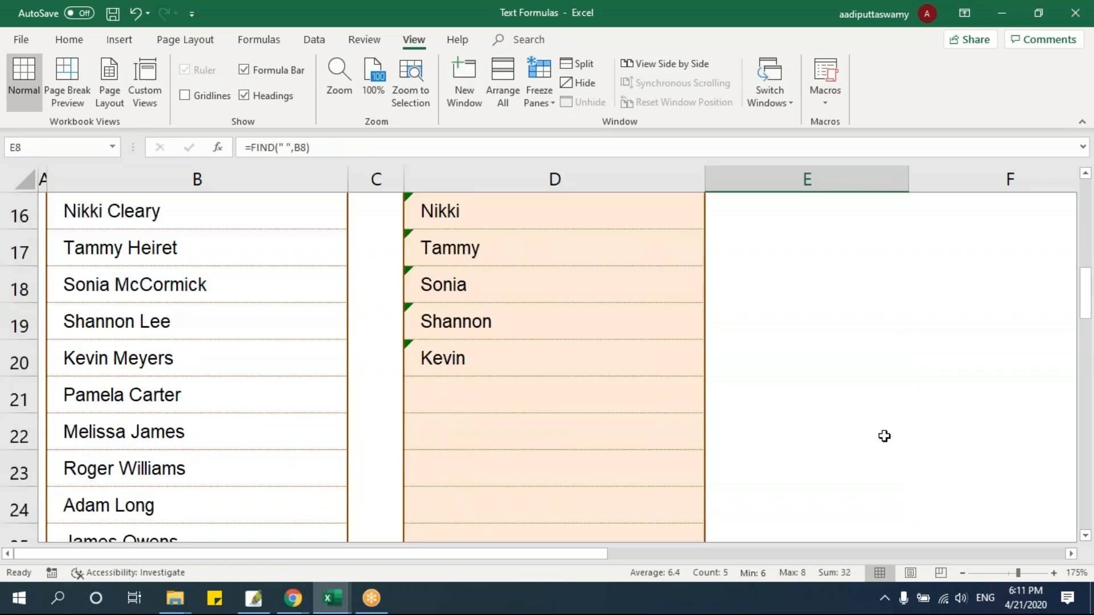
pyautogui.scroll(2, 884, 437)
pyautogui.keyDown('shift'); pyautogui.click(891, 428); pyautogui.keyUp('shift')
pyautogui.scroll(2, 891, 428)
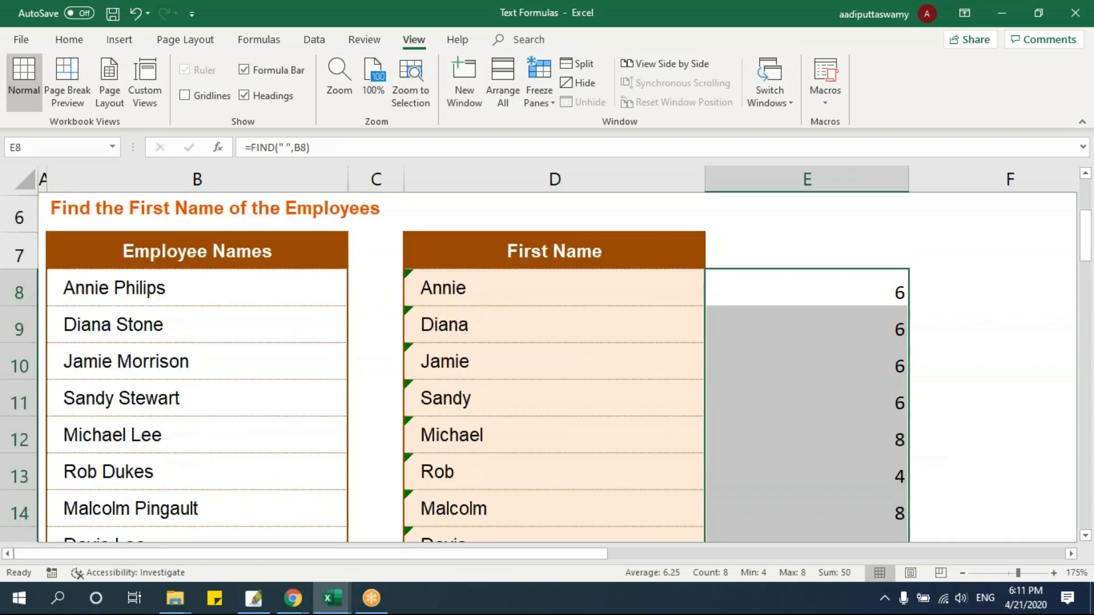
pyautogui.scroll(1, 567, 386)
# Examine the nested FIND expression and its arguments inside D8's LEFT formula
pyautogui.doubleClick(567, 386)
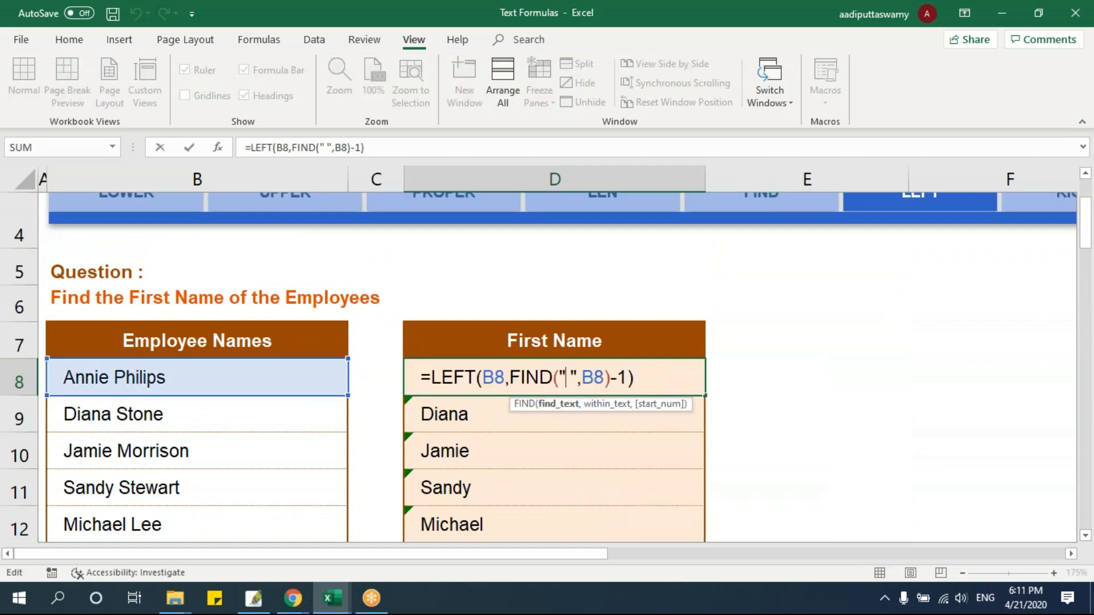
pyautogui.moveTo(510, 379); pyautogui.dragTo(610, 383)
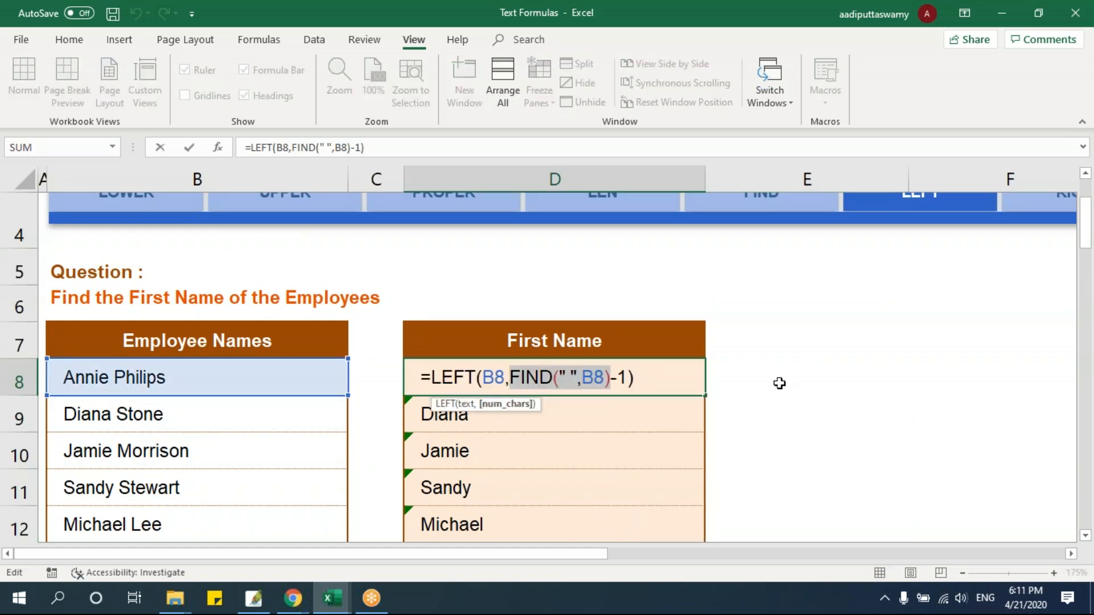
pyautogui.click(779, 384)
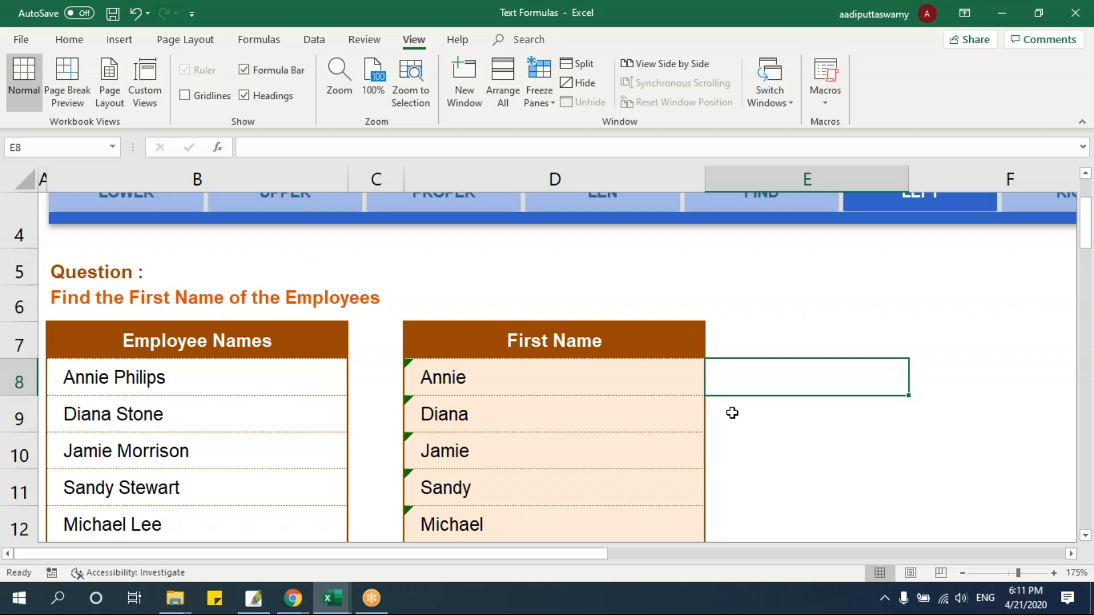
pyautogui.doubleClick(638, 377)
pyautogui.moveTo(512, 376); pyautogui.dragTo(604, 377)
pyautogui.press('Escape')
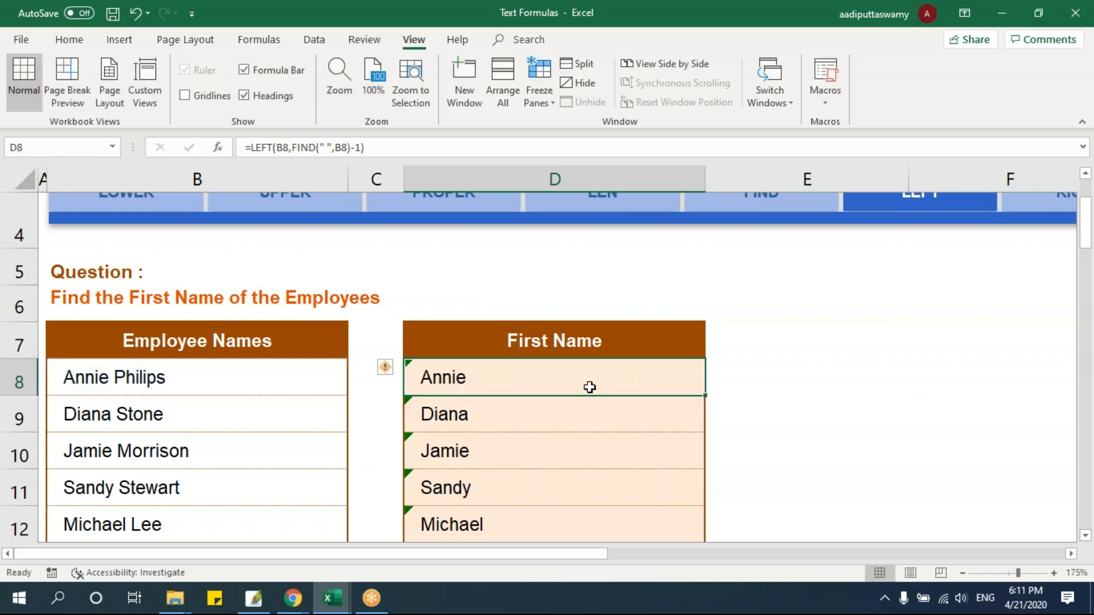
pyautogui.doubleClick(631, 378)
pyautogui.press('Left')
pyautogui.press('Left')
pyautogui.press('Left')
pyautogui.press('Left')
pyautogui.press('Left')
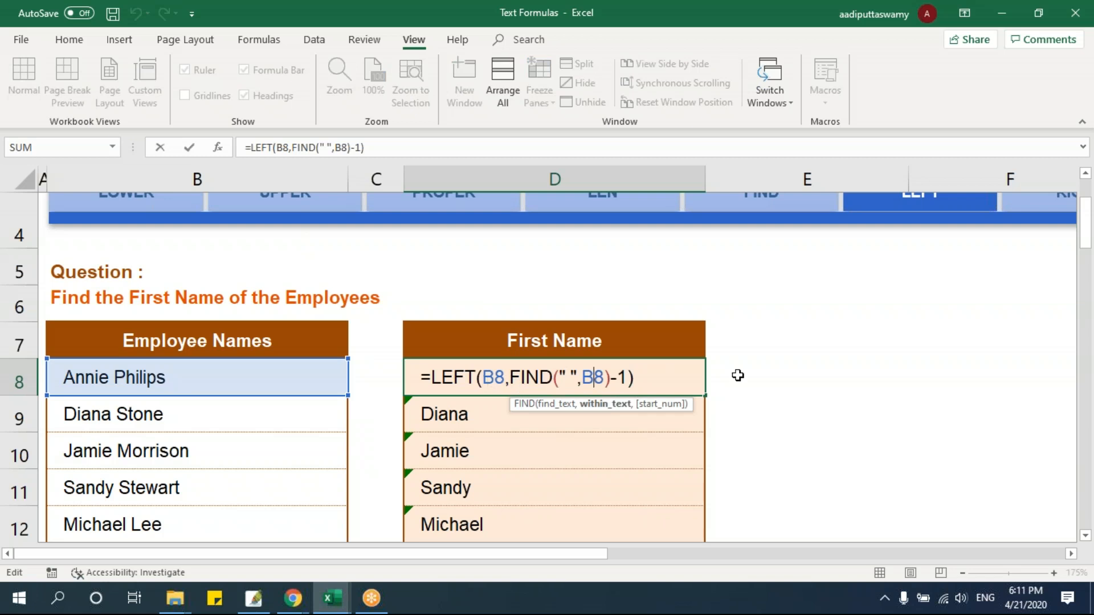
pyautogui.click(738, 376)
pyautogui.click(912, 380)
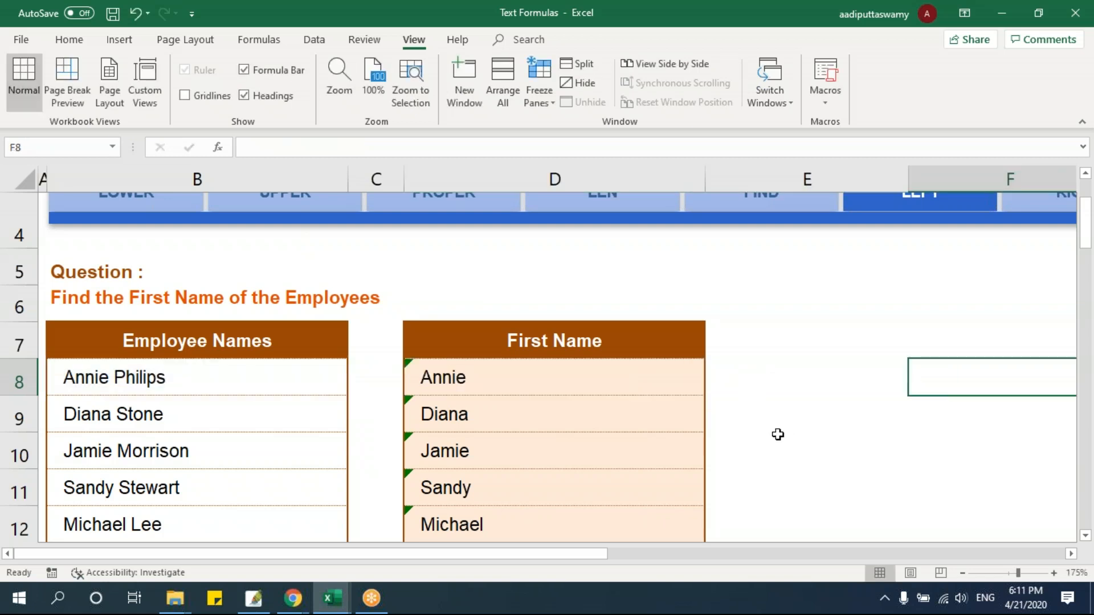
# Open the RIGHT sheet and examine the Space Position and Total columns and the Last Name formula in D8
pyautogui.scroll(2, 776, 435)
pyautogui.click(1050, 336)
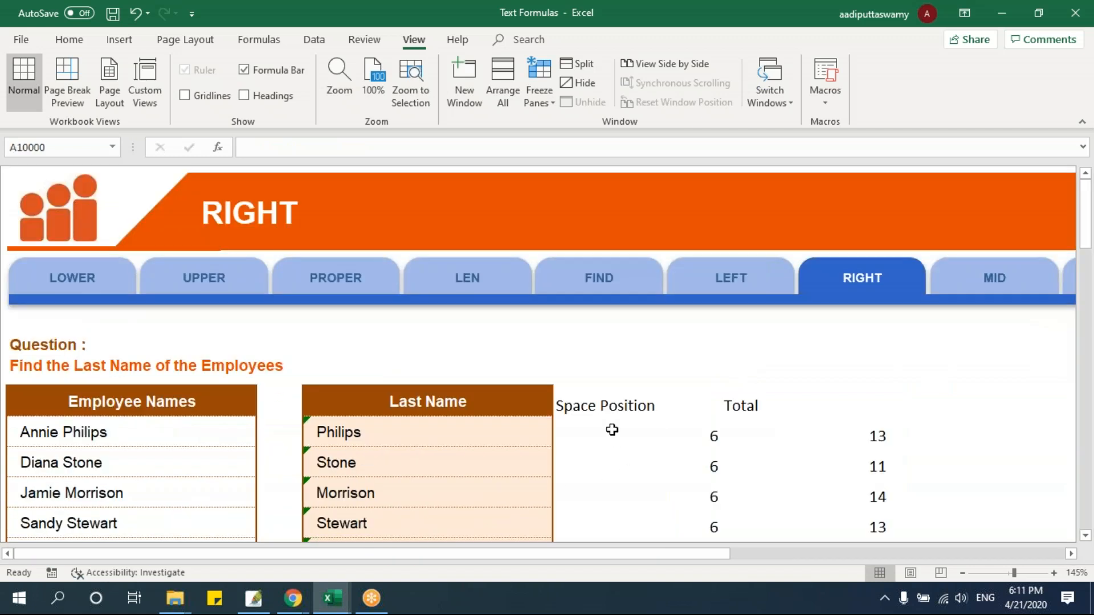
pyautogui.scroll(-2, 610, 427)
pyautogui.scroll(-2, 612, 429)
pyautogui.moveTo(652, 219); pyautogui.dragTo(657, 397)
pyautogui.moveTo(830, 210); pyautogui.dragTo(828, 399)
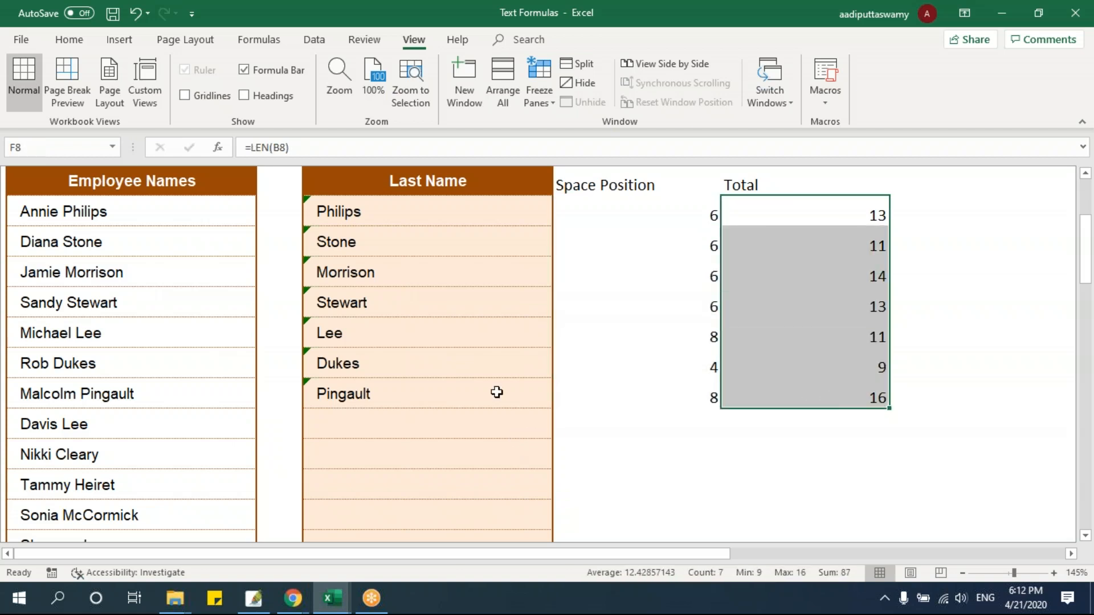
pyautogui.click(405, 206)
pyautogui.doubleClick(405, 205)
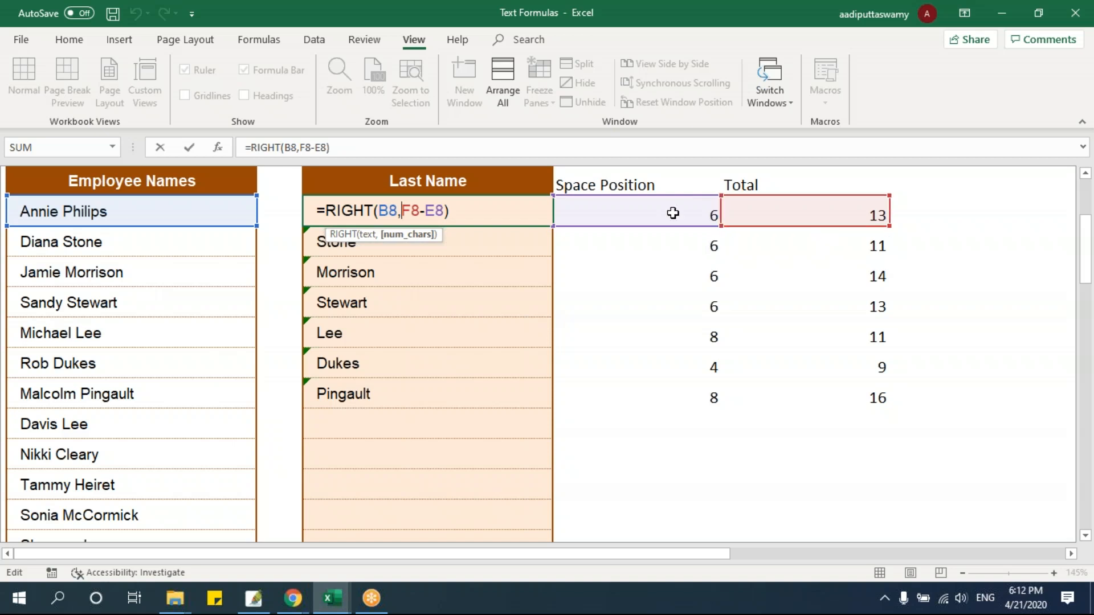
pyautogui.press('Escape')
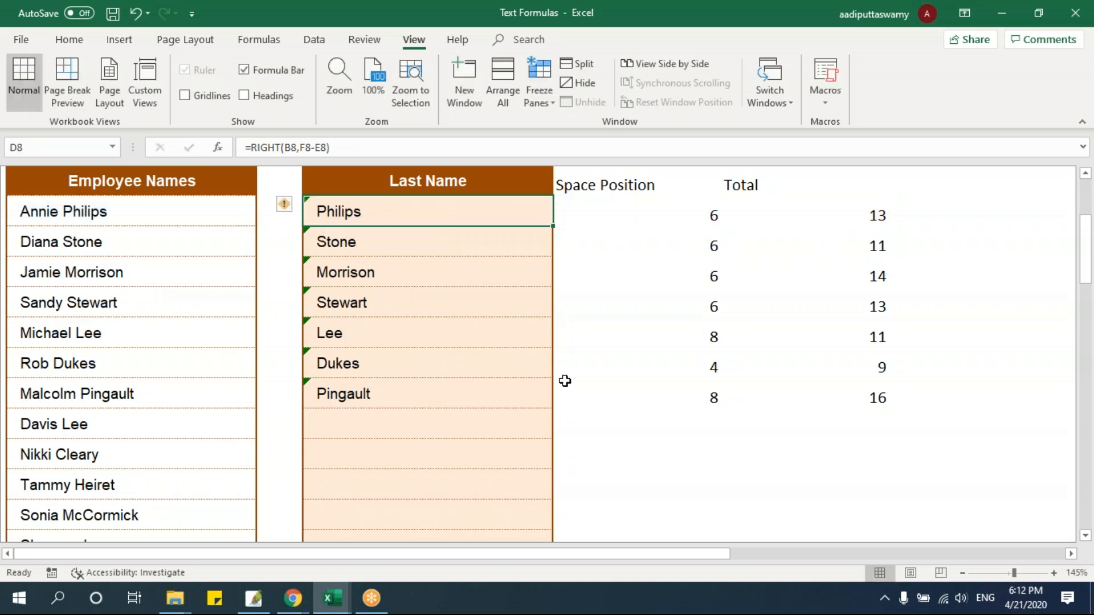
pyautogui.click(689, 227)
pyautogui.press('Right')
pyautogui.scroll(1, 513, 288)
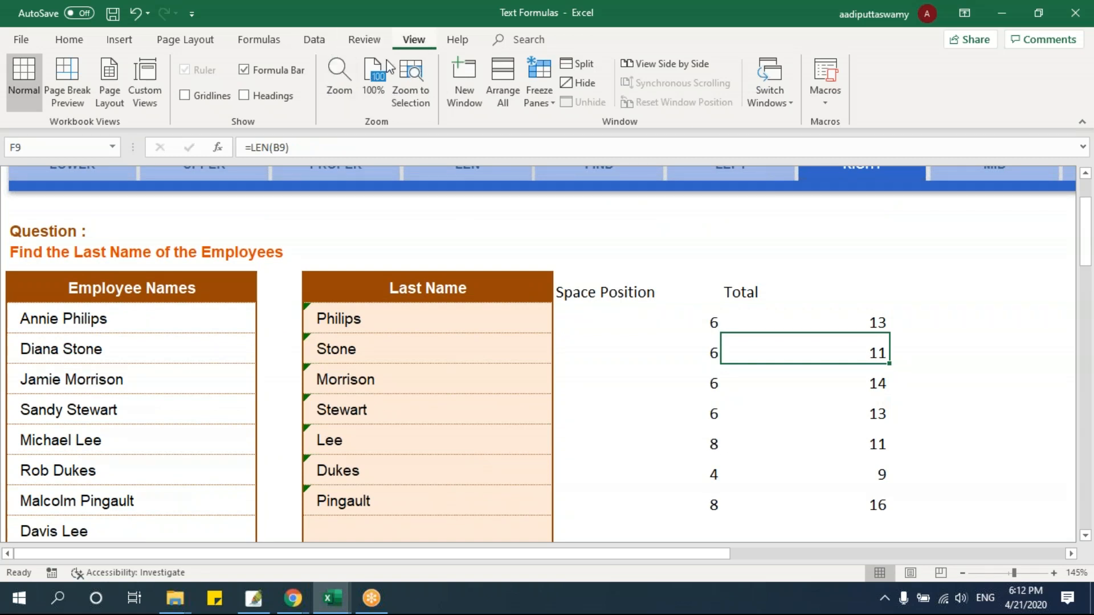
# Show the row and column headings on the RIGHT sheet and check the formulas in E8 and F8 that D8 references
pyautogui.click(268, 97)
pyautogui.click(451, 342)
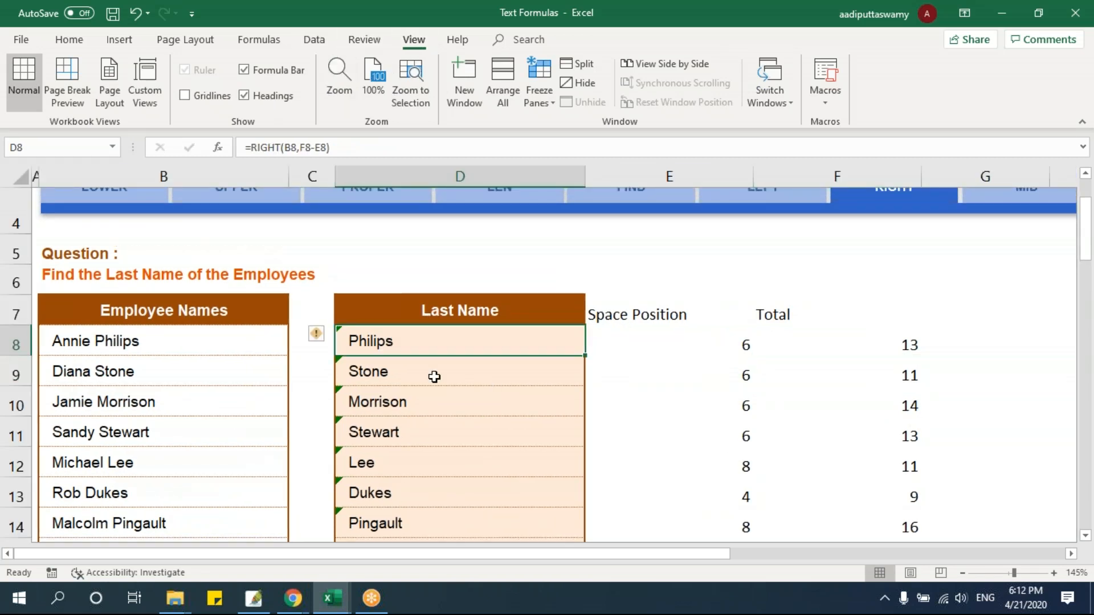
pyautogui.doubleClick(434, 340)
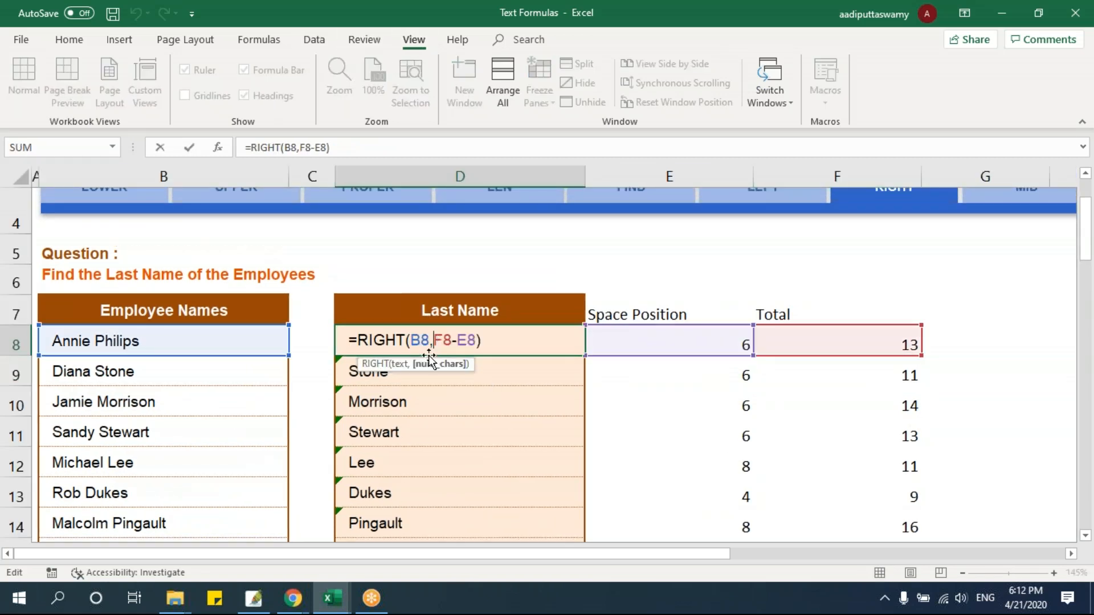
pyautogui.click(808, 351)
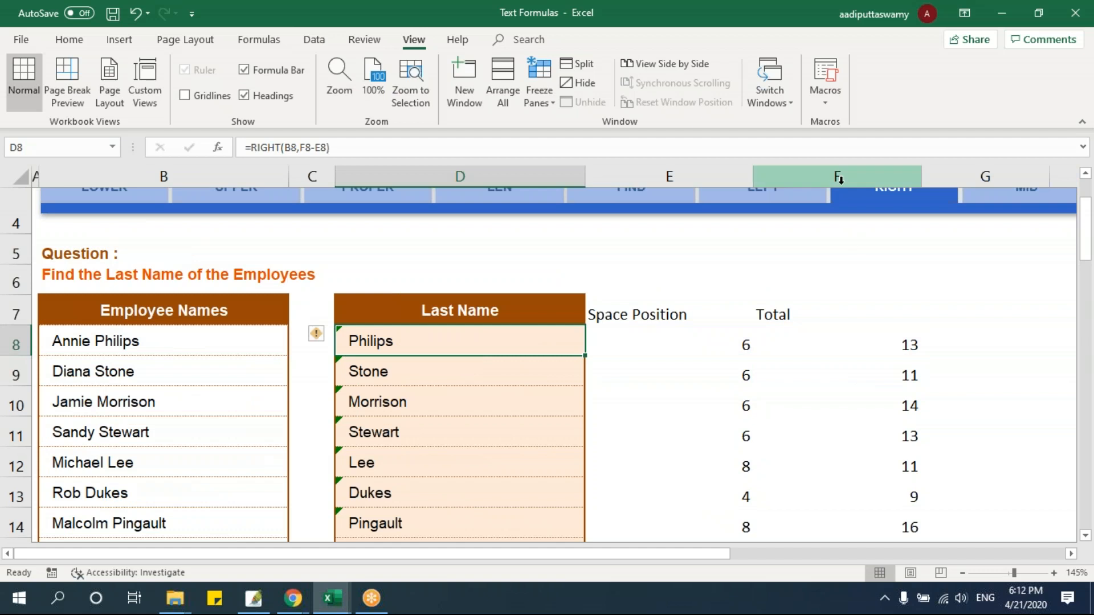
pyautogui.doubleClick(415, 343)
pyautogui.press('Escape')
pyautogui.click(666, 348)
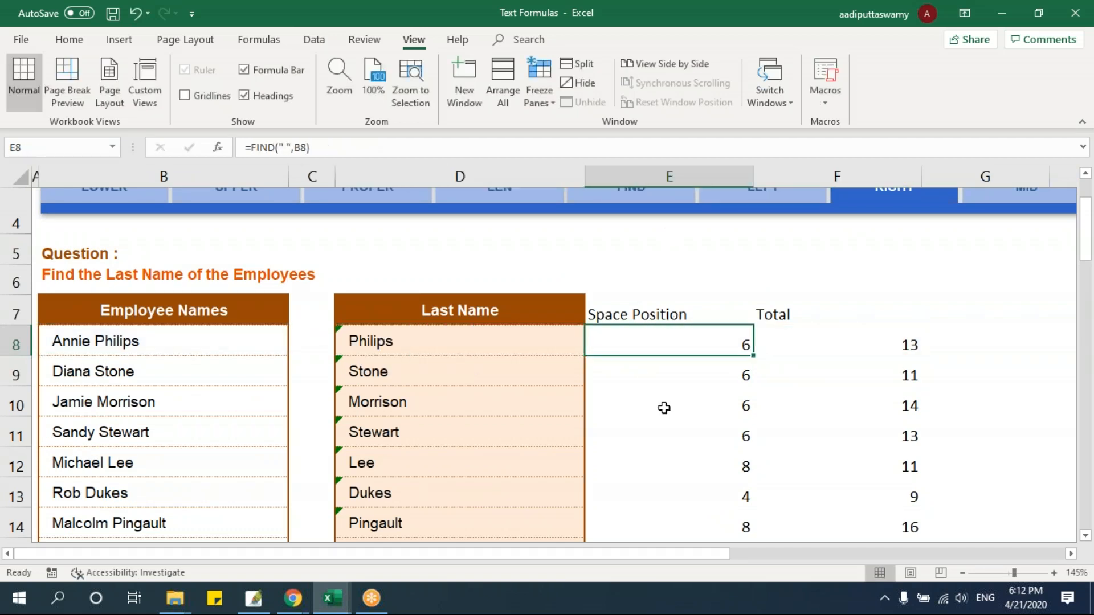
pyautogui.doubleClick(414, 343)
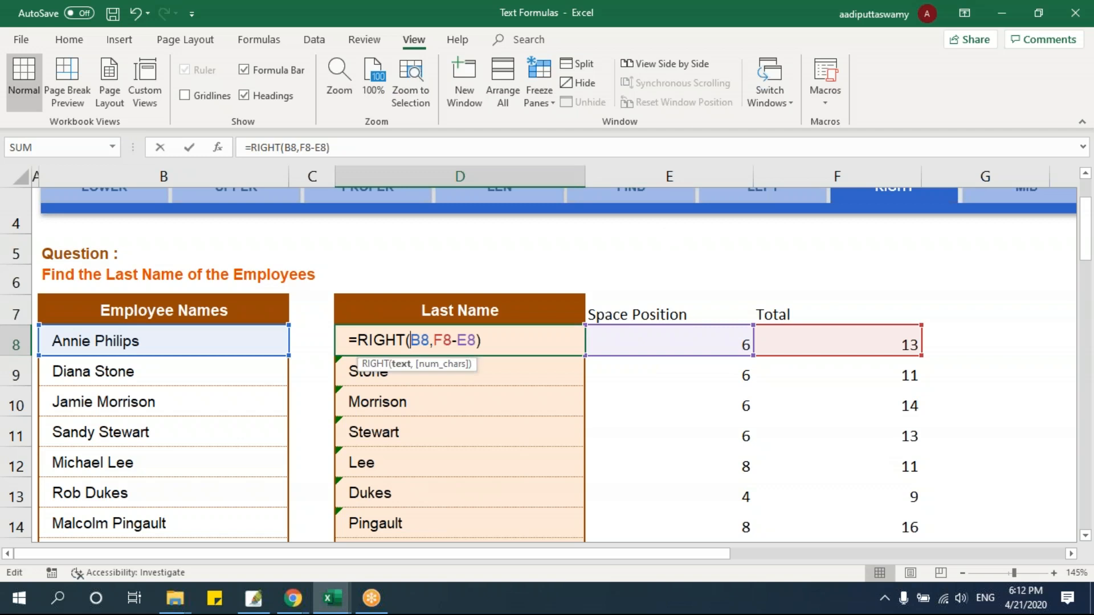
pyautogui.press('Escape')
# Replace the F8 reference in D8's RIGHT formula with LEN(B8) copied from F8, giving =RIGHT(B8,LEN(B8)-E8), and clear F8
pyautogui.doubleClick(844, 347)
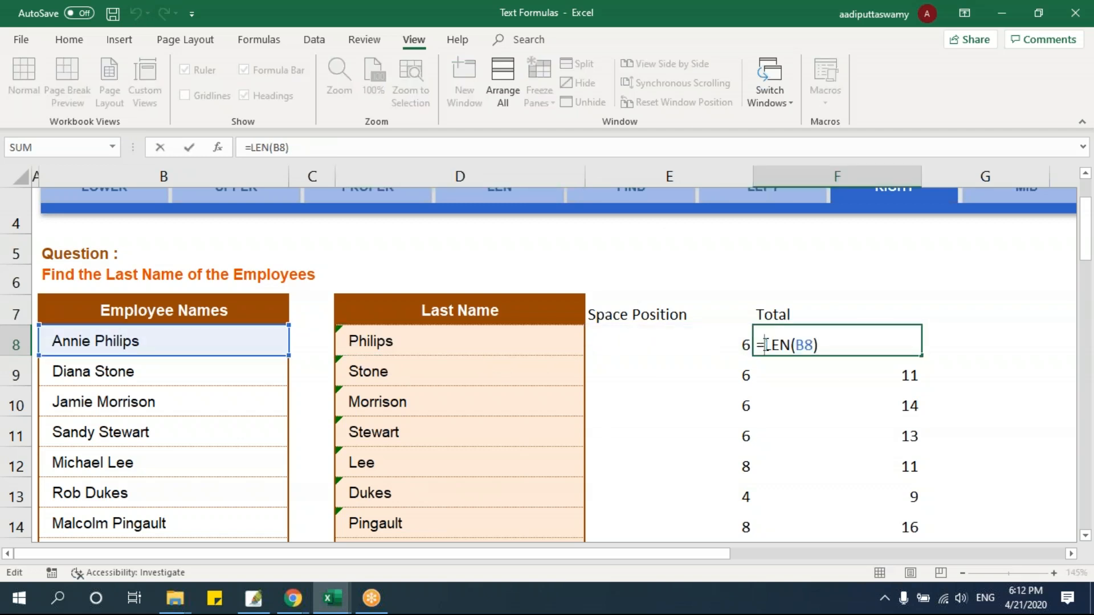
pyautogui.moveTo(763, 344); pyautogui.dragTo(860, 344)
pyautogui.hotkey('ctrl', 'c')
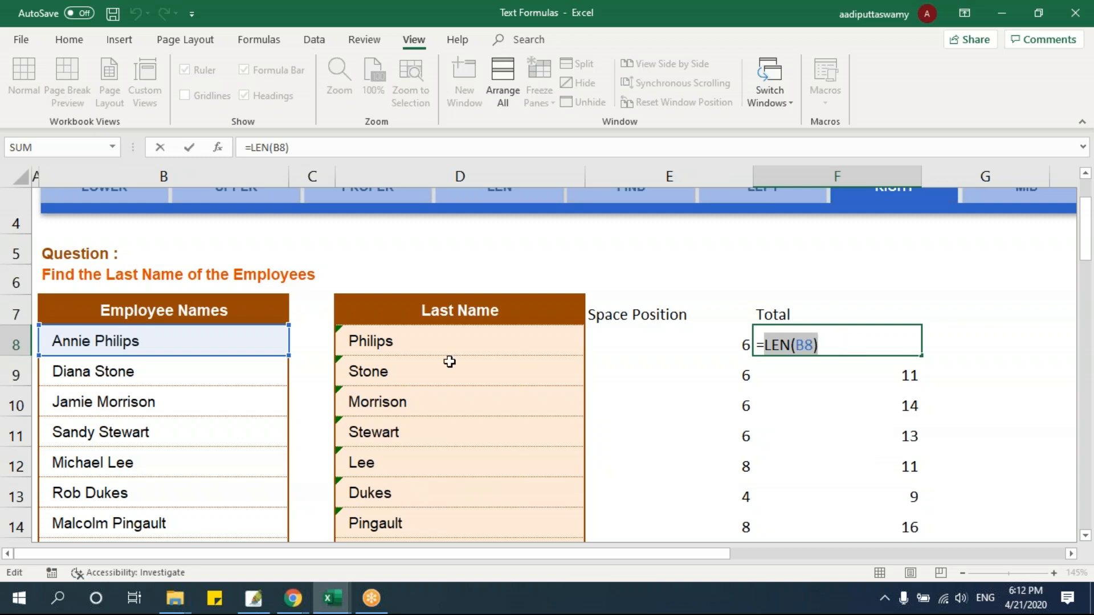
pyautogui.press('Escape')
pyautogui.click(444, 342)
pyautogui.doubleClick(454, 345)
pyautogui.doubleClick(455, 344)
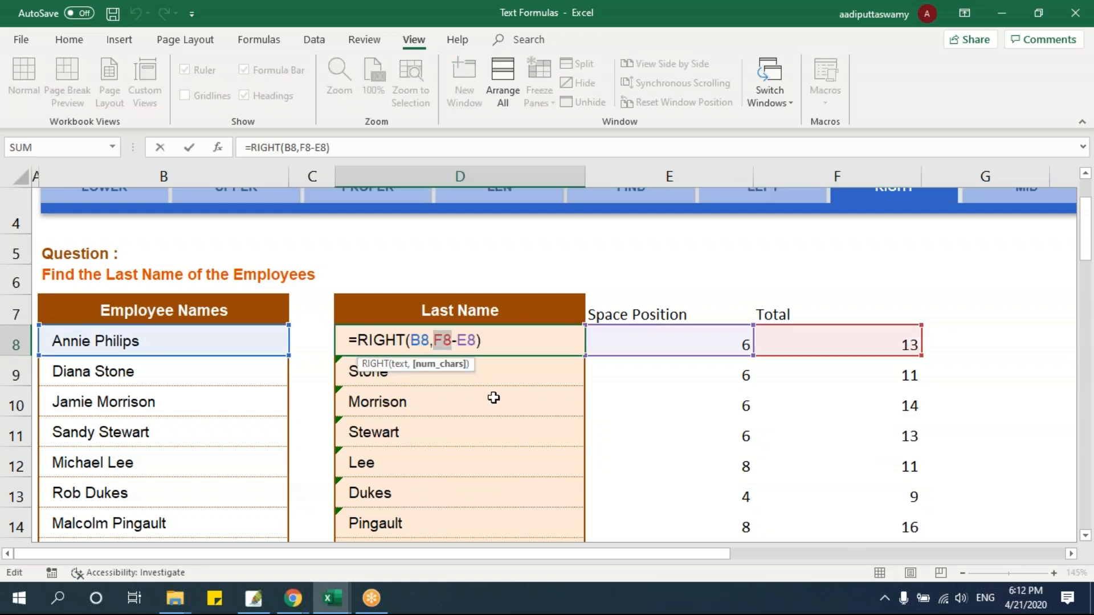
pyautogui.hotkey('ctrl', 'v')
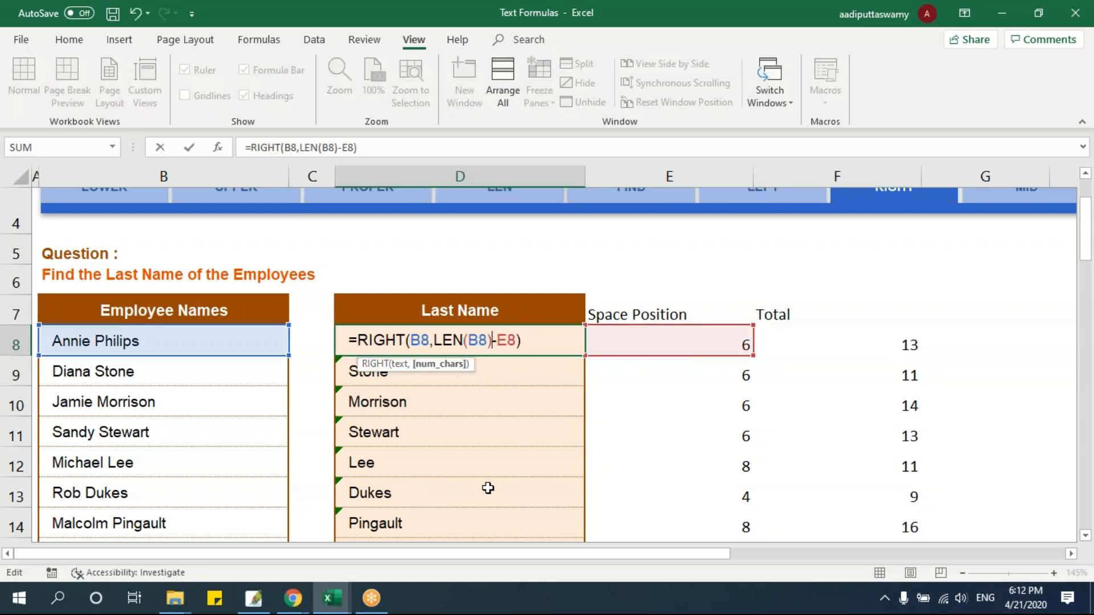
pyautogui.press('Return')
pyautogui.click(906, 350)
pyautogui.press('Delete')
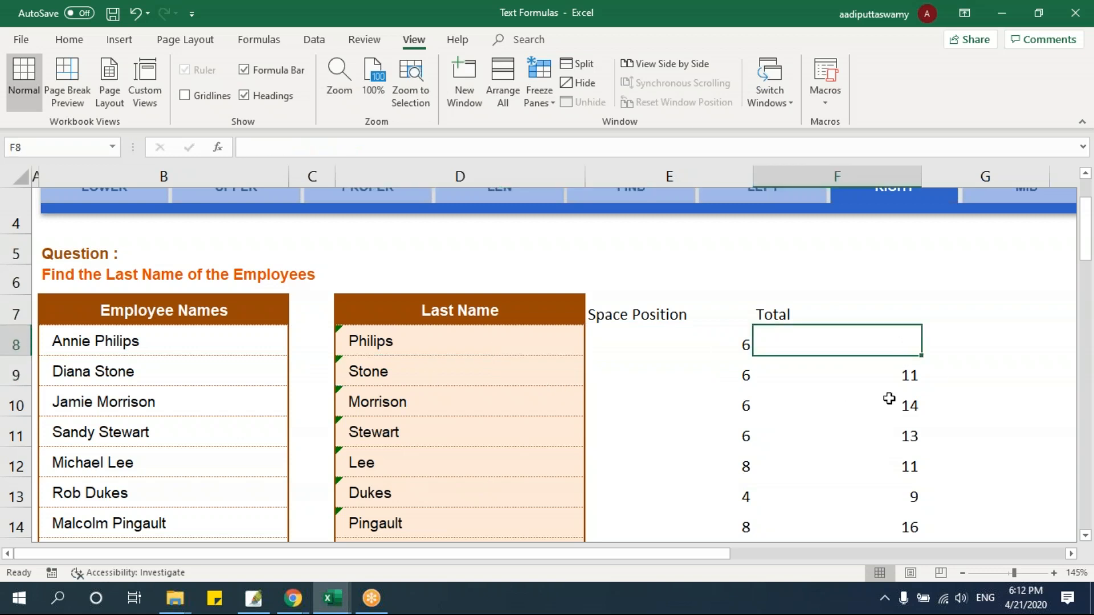
# Clear the Total value in F9 and fill D8's RIGHT formula down the Last Name column through D13
pyautogui.click(888, 377)
pyautogui.press('Delete')
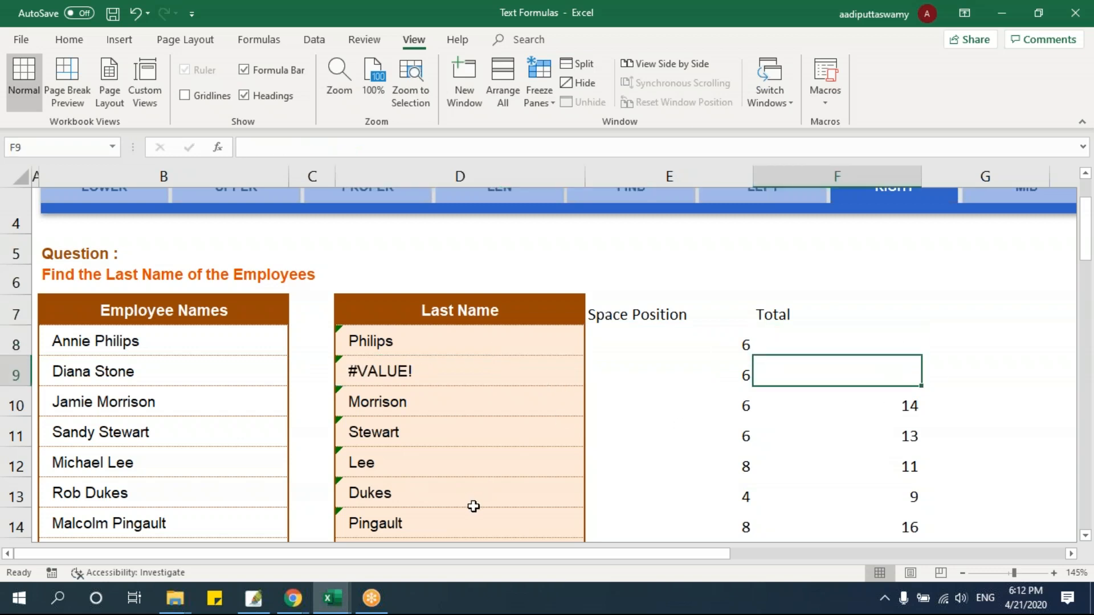
pyautogui.click(452, 342)
pyautogui.moveTo(586, 356); pyautogui.dragTo(575, 493)
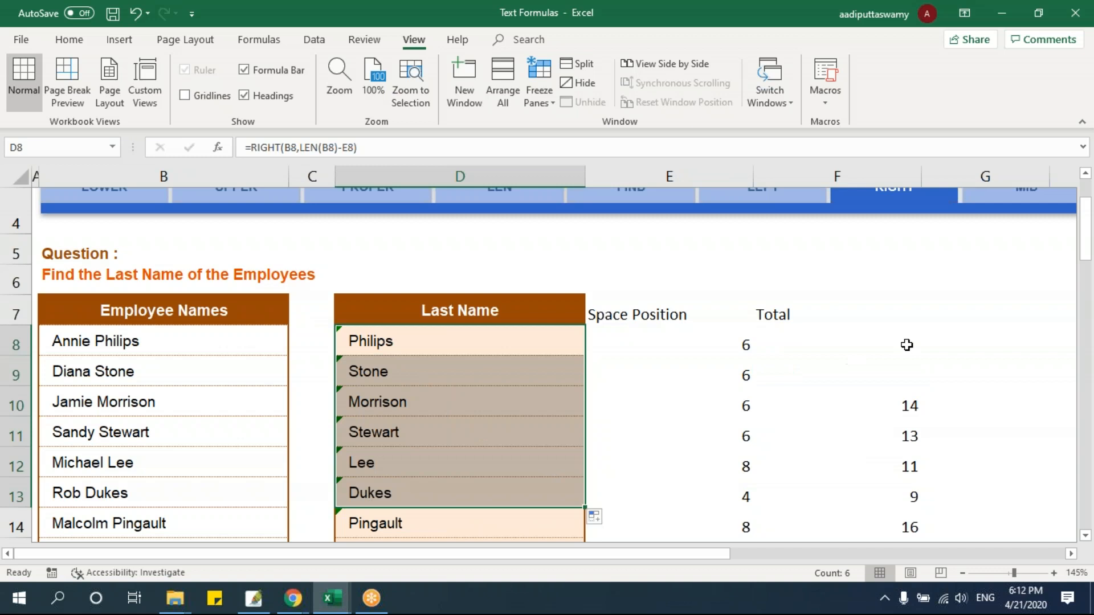
pyautogui.moveTo(906, 344); pyautogui.dragTo(906, 374)
# Replace the E8 reference in D8's formula with E8's FIND expression, giving =RIGHT(B8,LEN(B8)-FIND(" ",B8))
pyautogui.click(694, 352)
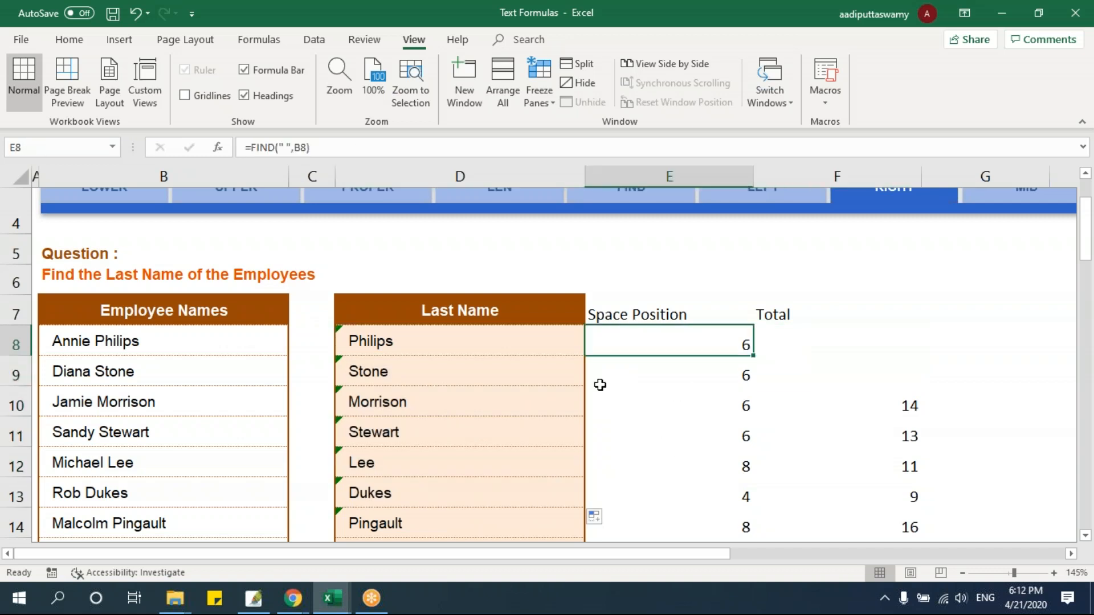
pyautogui.doubleClick(671, 341)
pyautogui.moveTo(682, 345); pyautogui.dragTo(704, 343)
pyautogui.hotkey('ctrl', 'c')
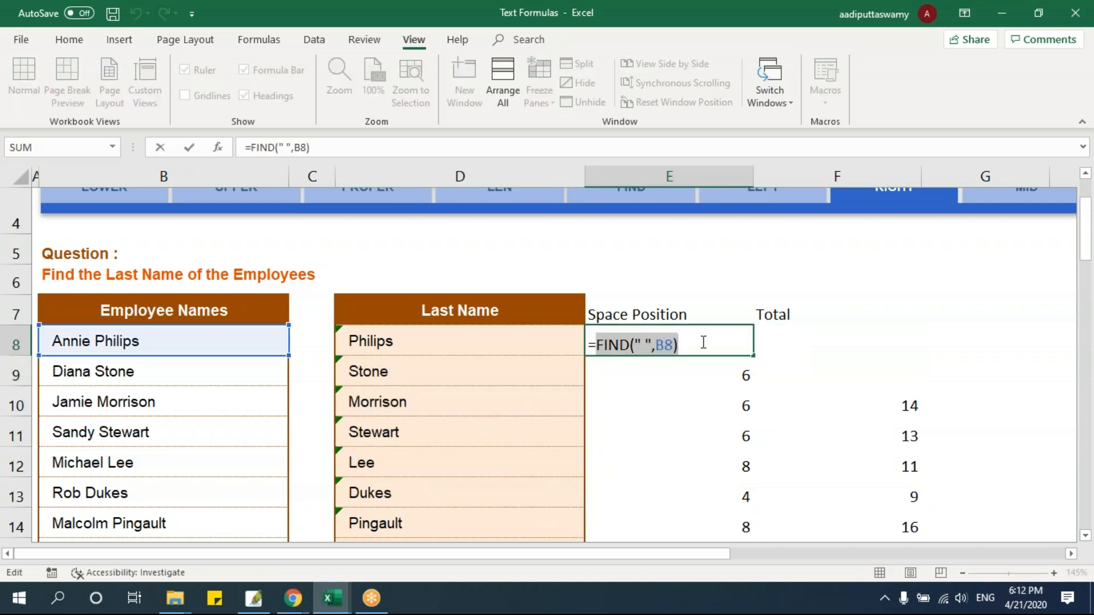
pyautogui.press('Escape')
pyautogui.doubleClick(528, 337)
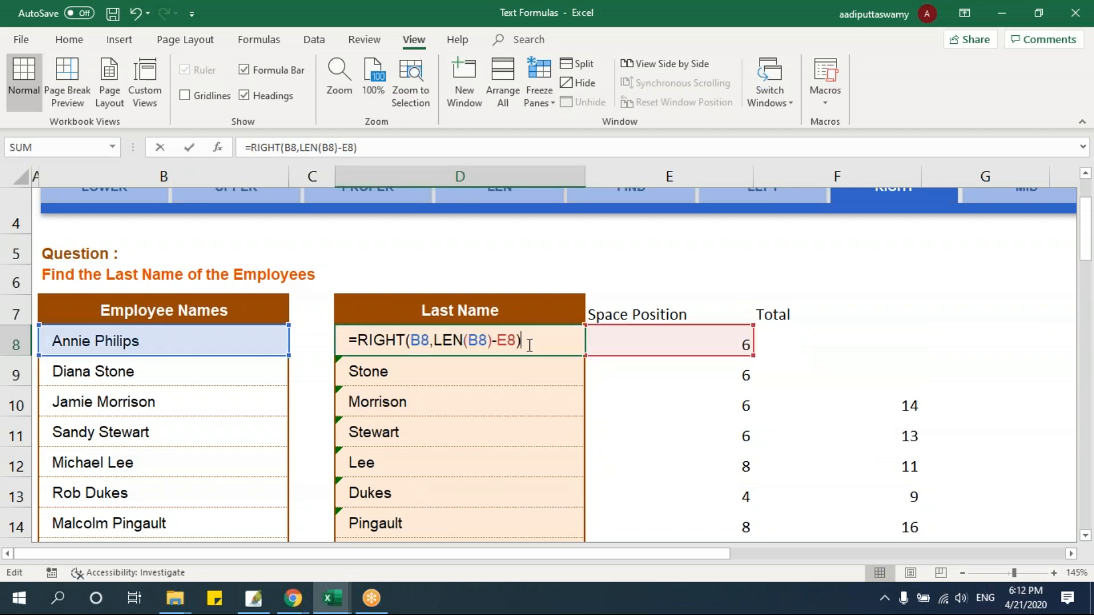
pyautogui.moveTo(499, 342); pyautogui.dragTo(517, 341)
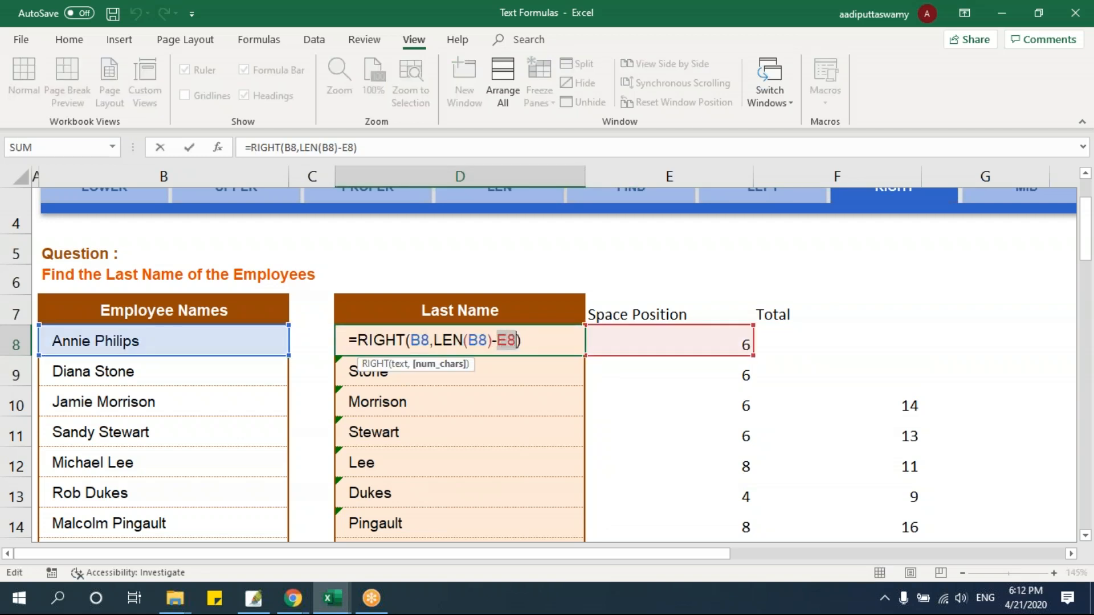
pyautogui.hotkey('ctrl', 'v')
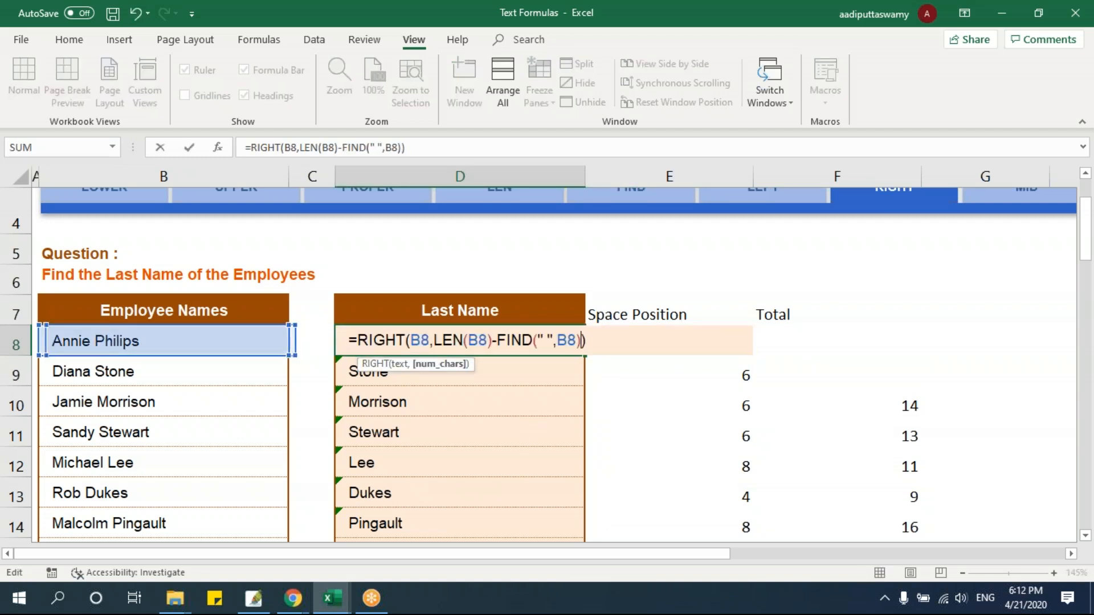
pyautogui.hotkey('ctrl', 'Return')
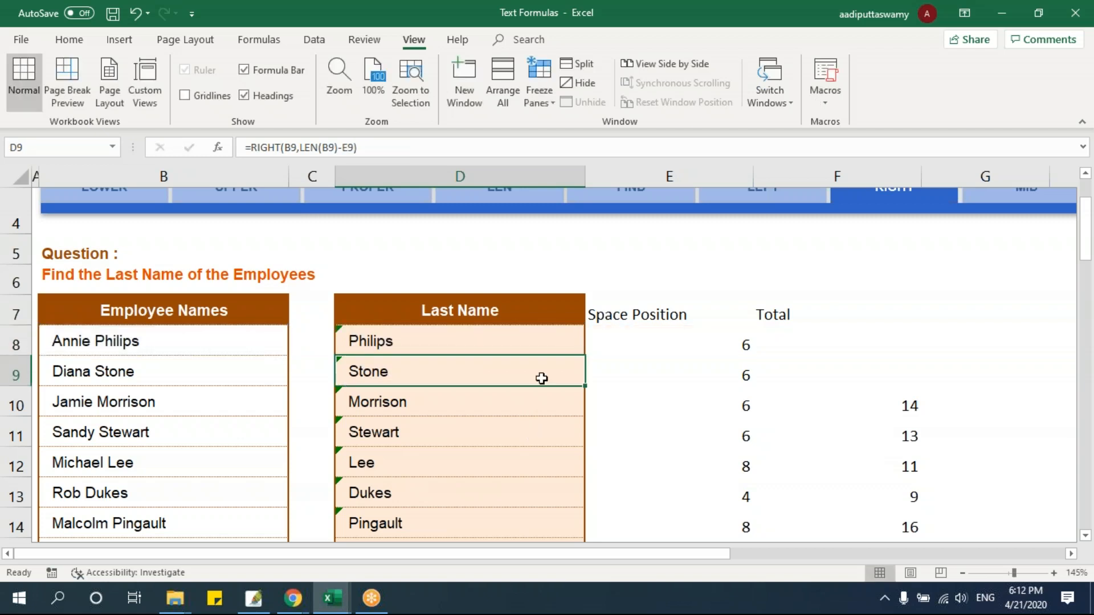
# Fill D8's nested formula down through D14 and clear the Space Position and Total values in E8:F16
pyautogui.moveTo(584, 356); pyautogui.dragTo(572, 527)
pyautogui.moveTo(655, 342); pyautogui.dragTo(860, 481)
pyautogui.press('Delete')
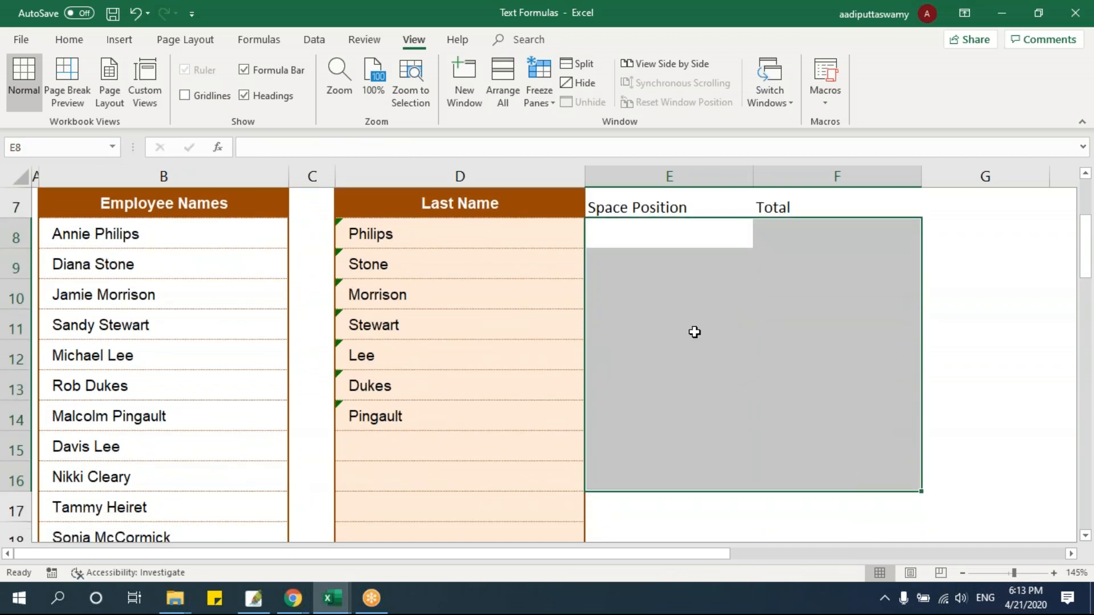
# Examine D8's nested RIGHT formula alongside the helper cells E8 and F8
pyautogui.click(693, 332)
pyautogui.scroll(1, 681, 404)
pyautogui.scroll(2, 681, 403)
pyautogui.scroll(-1, 654, 454)
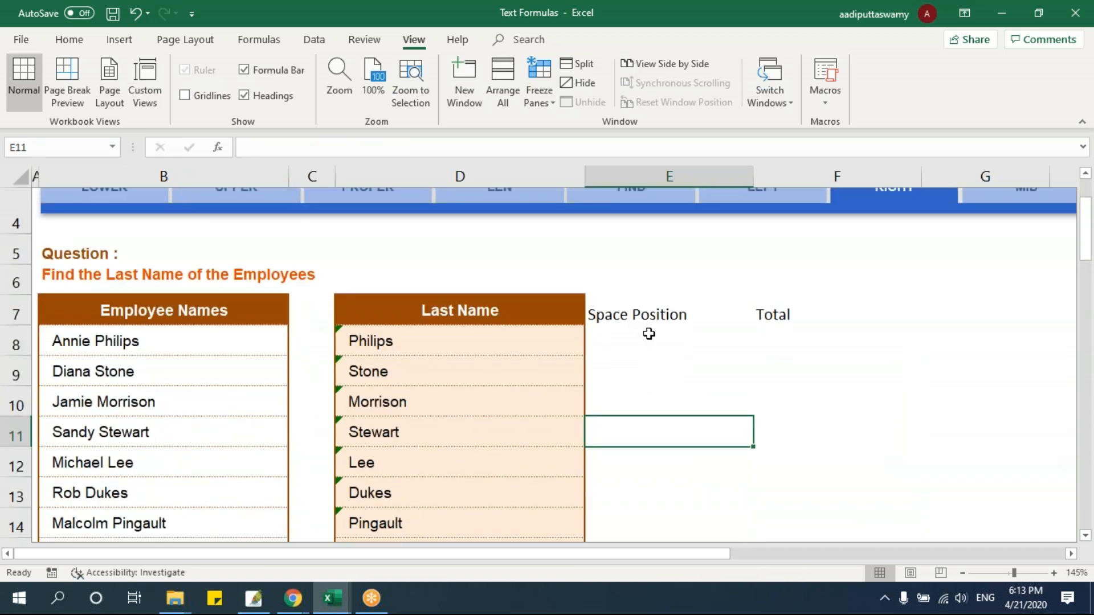
pyautogui.click(650, 337)
pyautogui.doubleClick(506, 341)
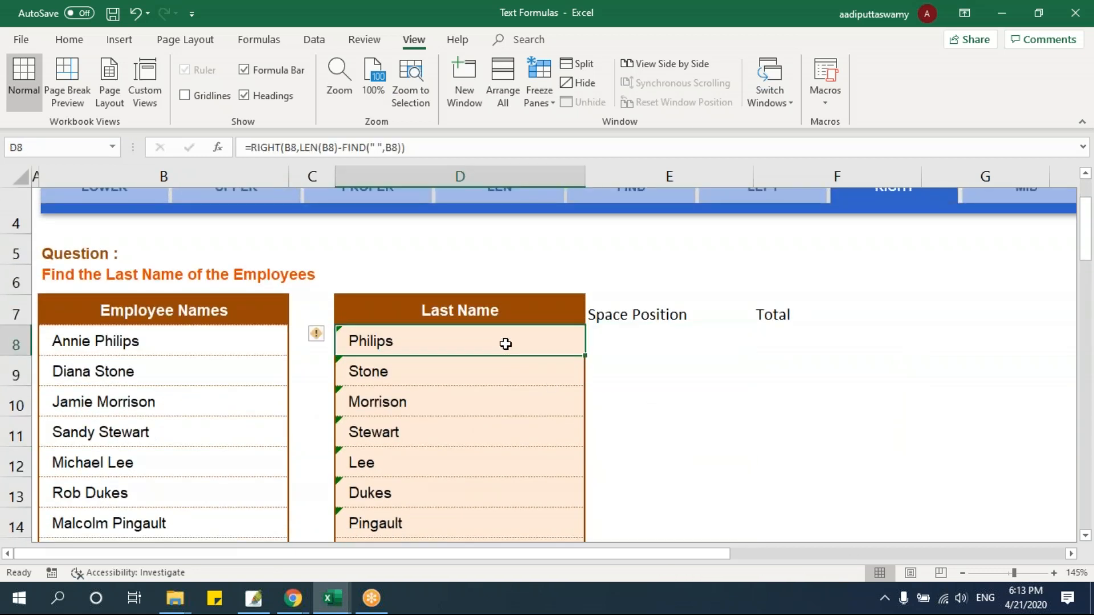
pyautogui.press('Escape')
pyautogui.doubleClick(495, 339)
pyautogui.click(665, 344)
pyautogui.click(772, 340)
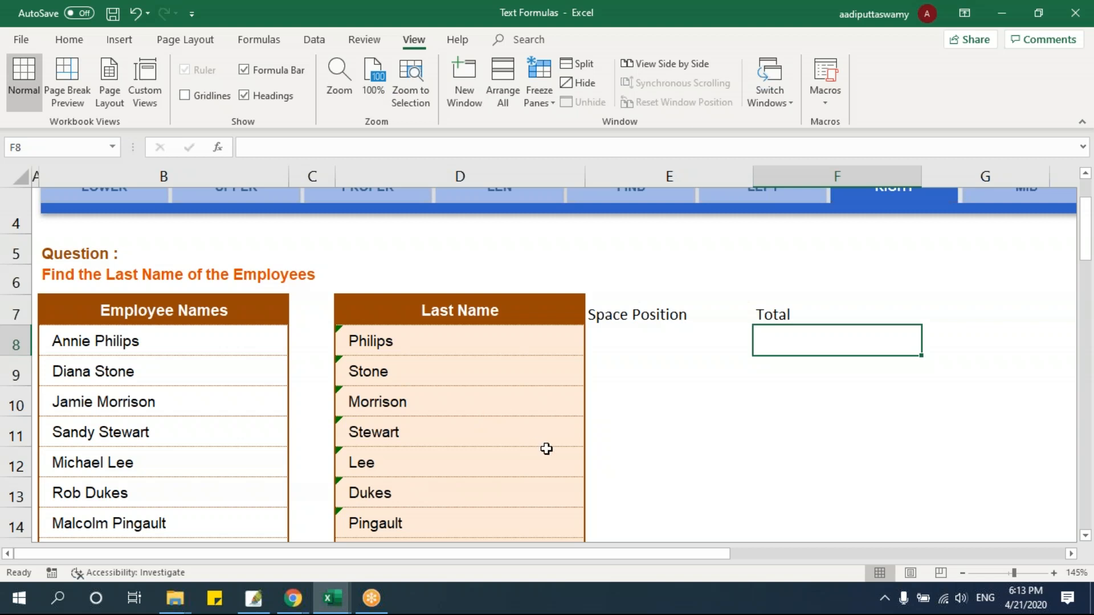
# Open the SUBSTITUTE sheet and go to E8, the first cell of the empty Product ID column
pyautogui.scroll(3, 545, 447)
pyautogui.click(1071, 554)
pyautogui.click(1071, 554)
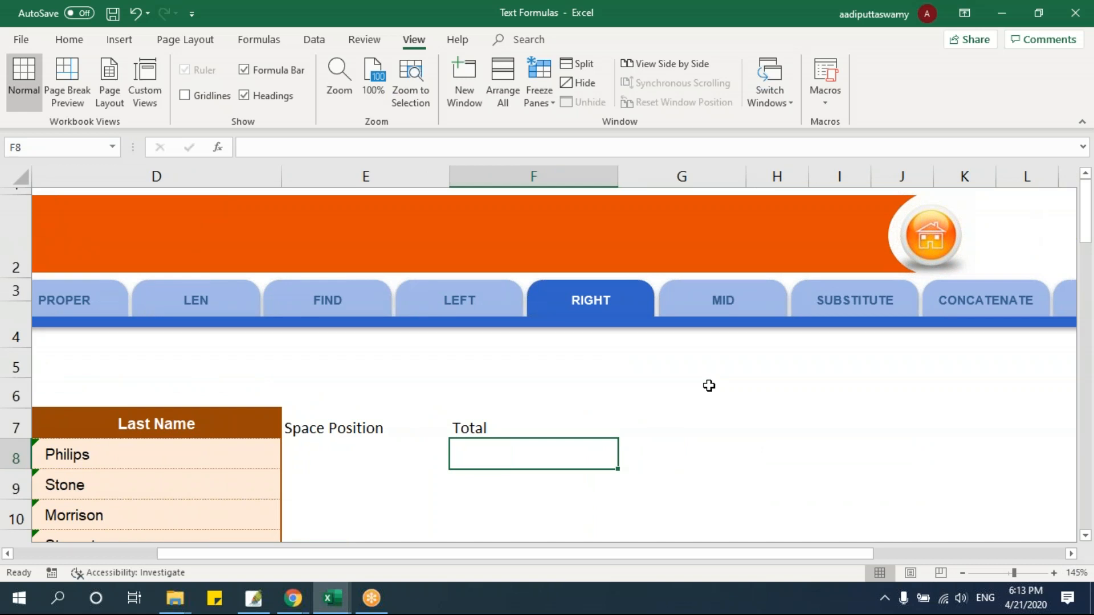
pyautogui.click(1071, 554)
pyautogui.click(1071, 554)
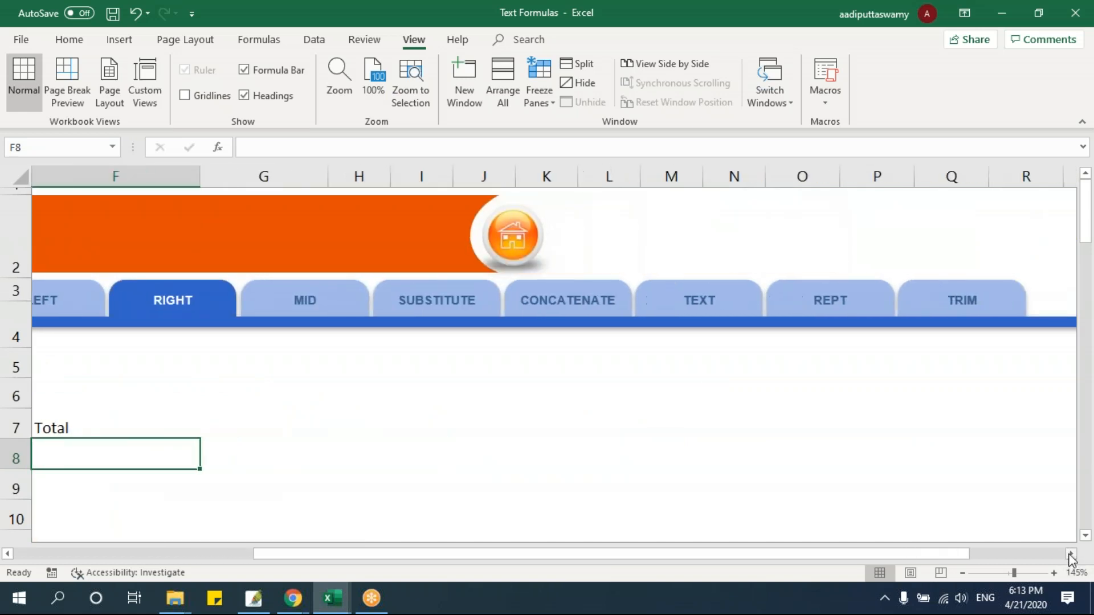
pyautogui.click(1071, 554)
pyautogui.click(302, 318)
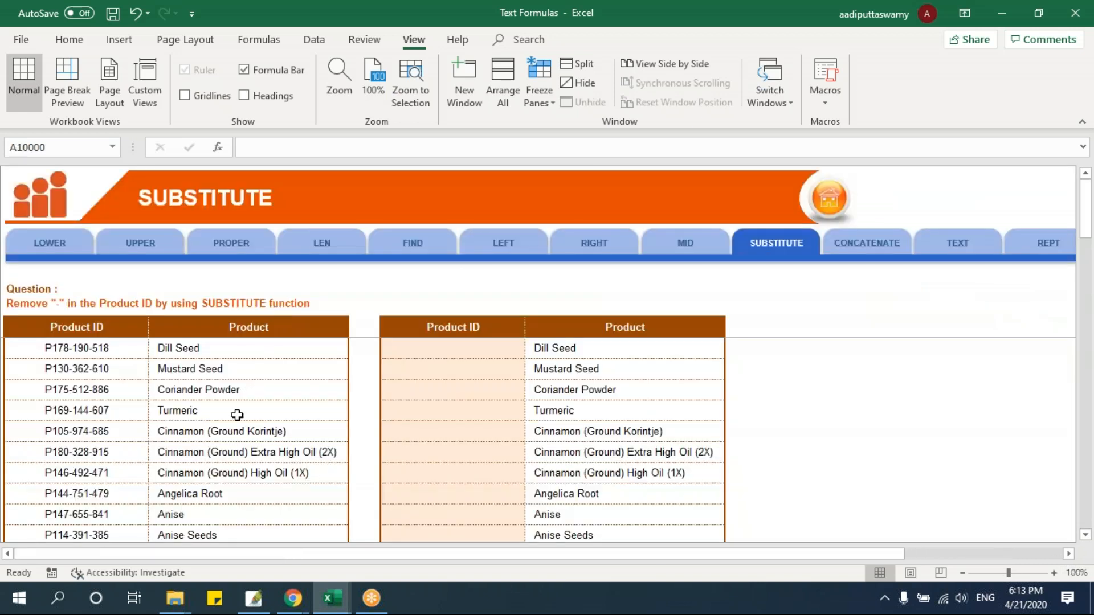
pyautogui.click(400, 348)
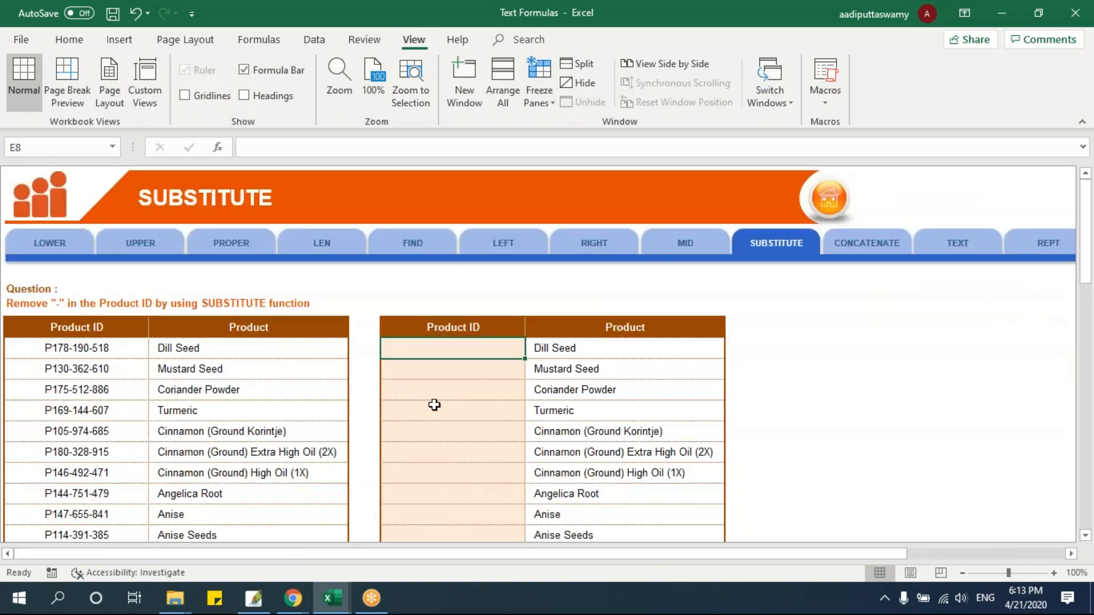
pyautogui.scroll(3, 483, 432)
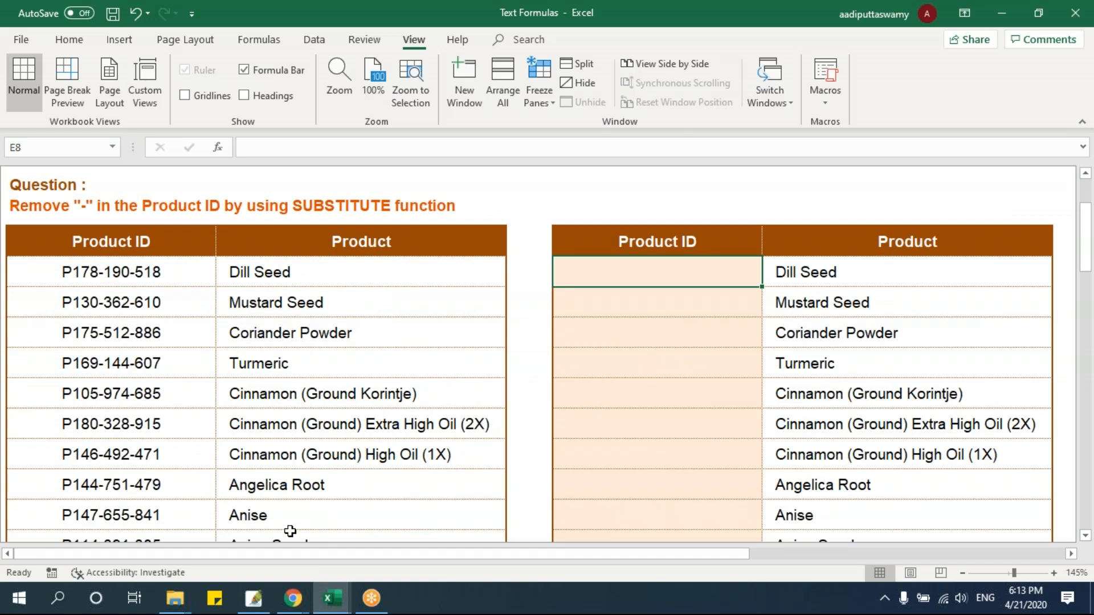
# Enter =SUBSTITUTE(B8,"-","/") in E8 to replace the hyphens in the first product ID with slashes
pyautogui.click(93, 274)
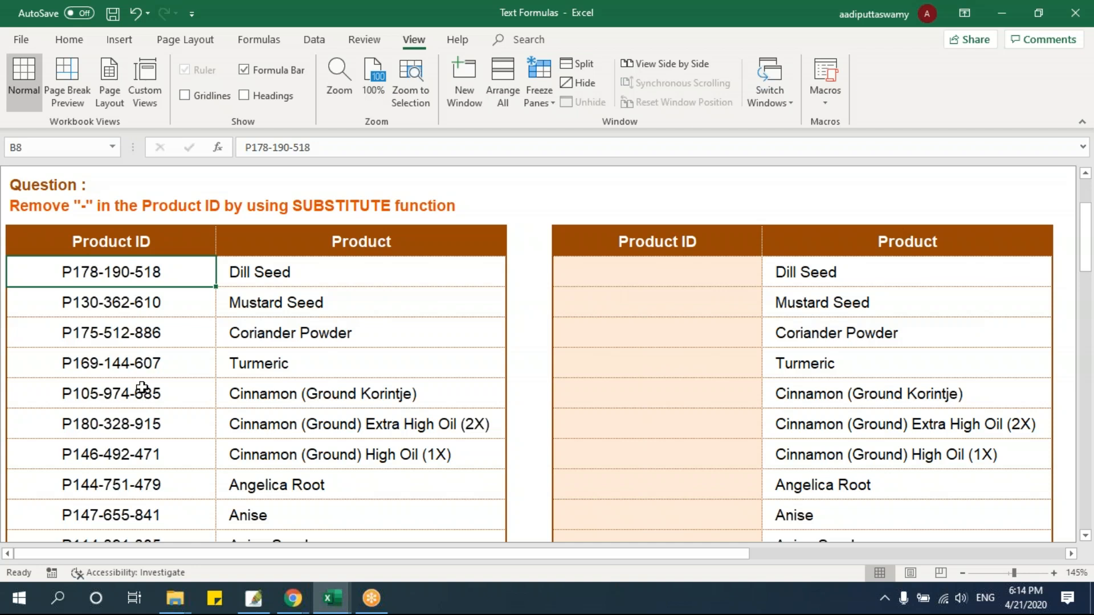
pyautogui.click(608, 274)
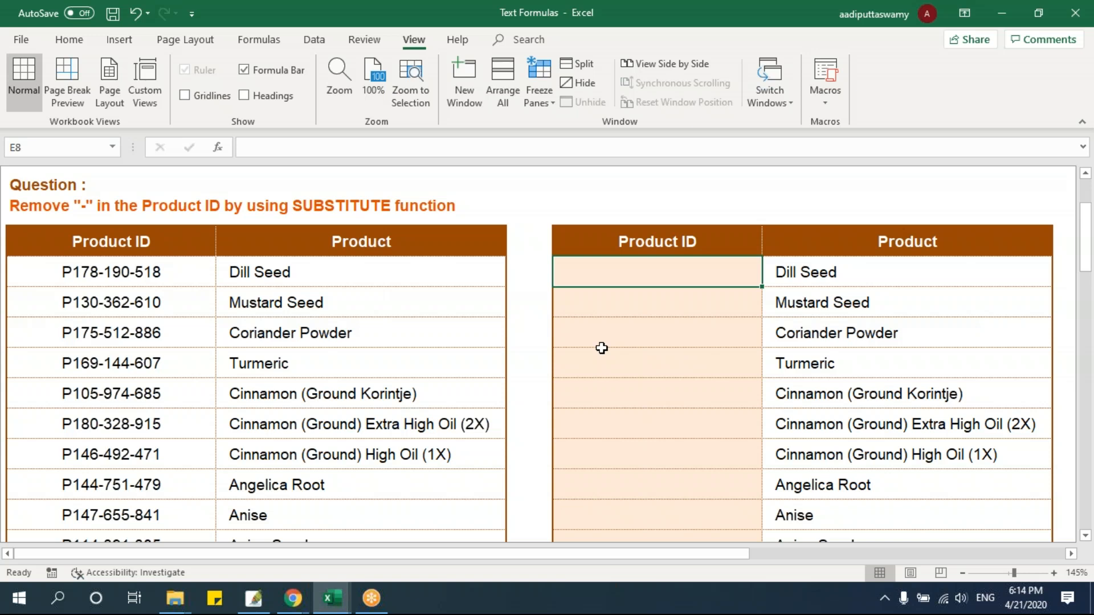
pyautogui.write('=subst')
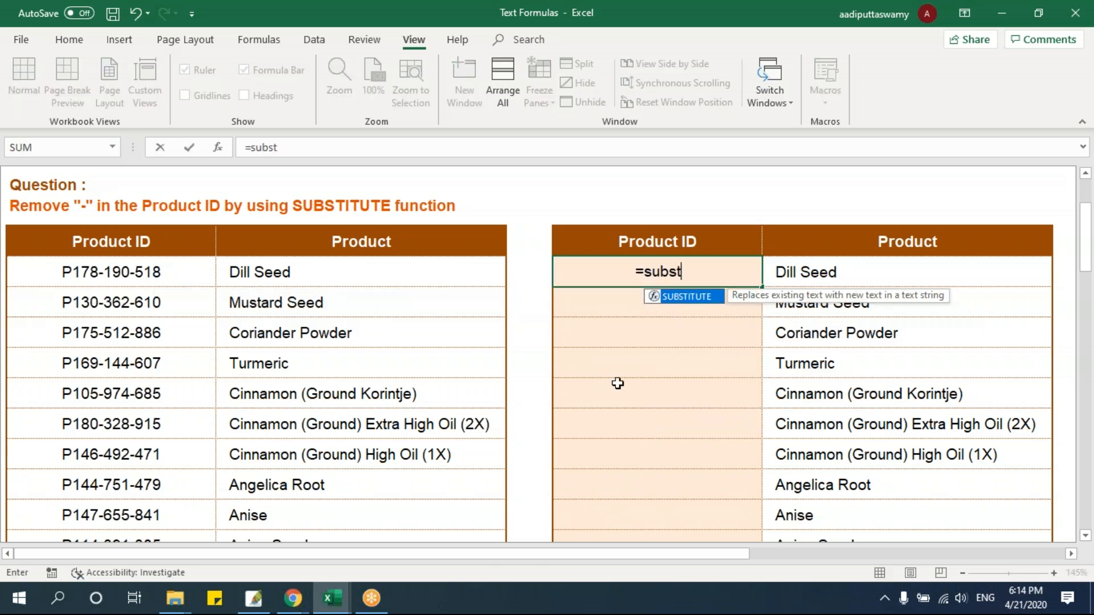
pyautogui.press('Tab')
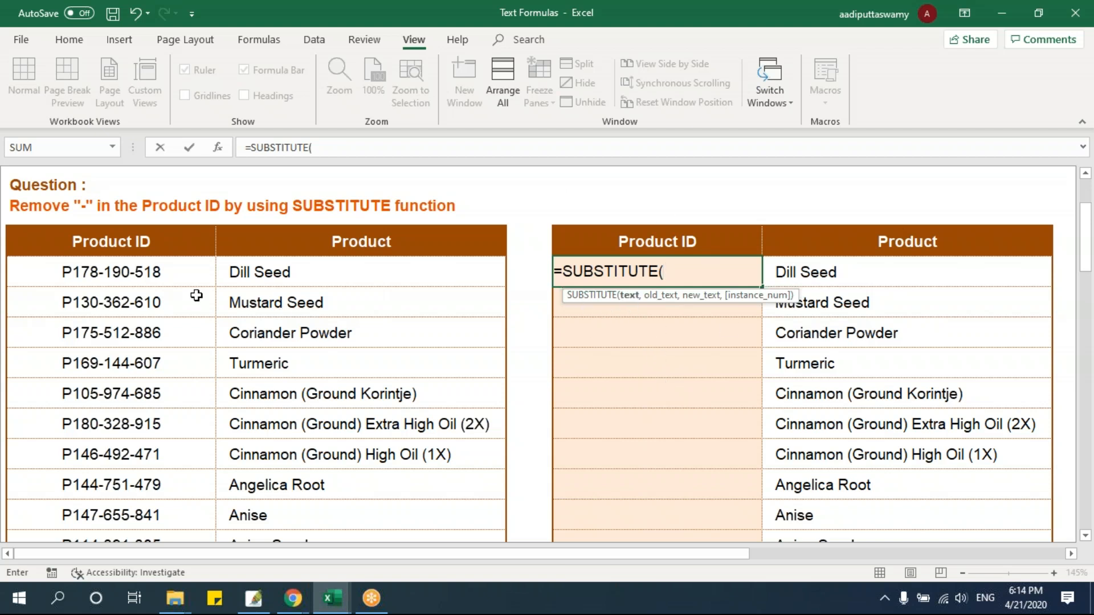
pyautogui.click(168, 276)
pyautogui.write(',')
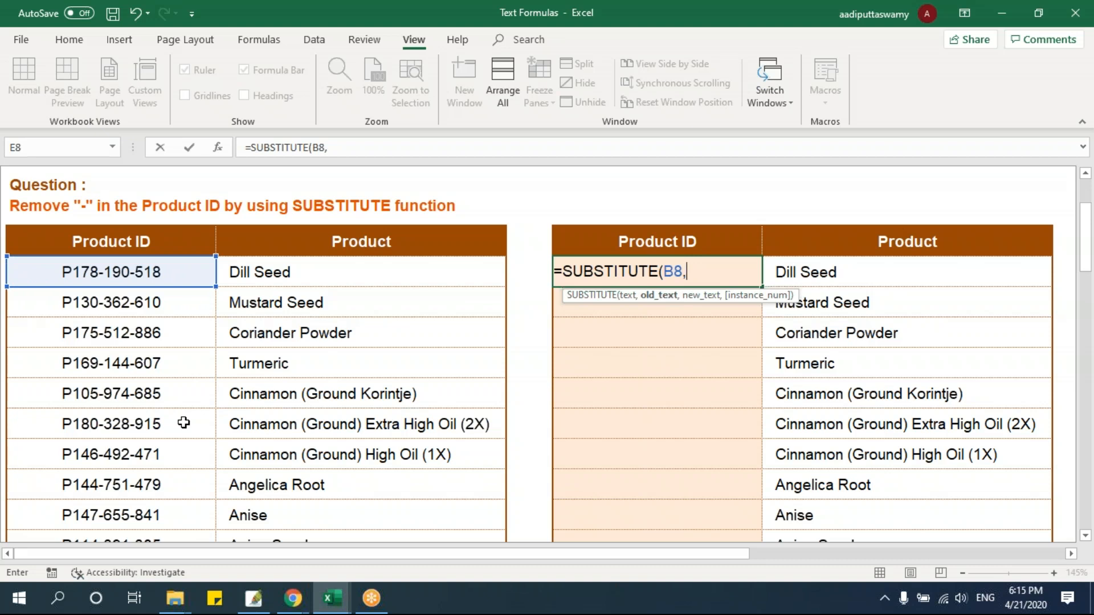
pyautogui.write('"-",')
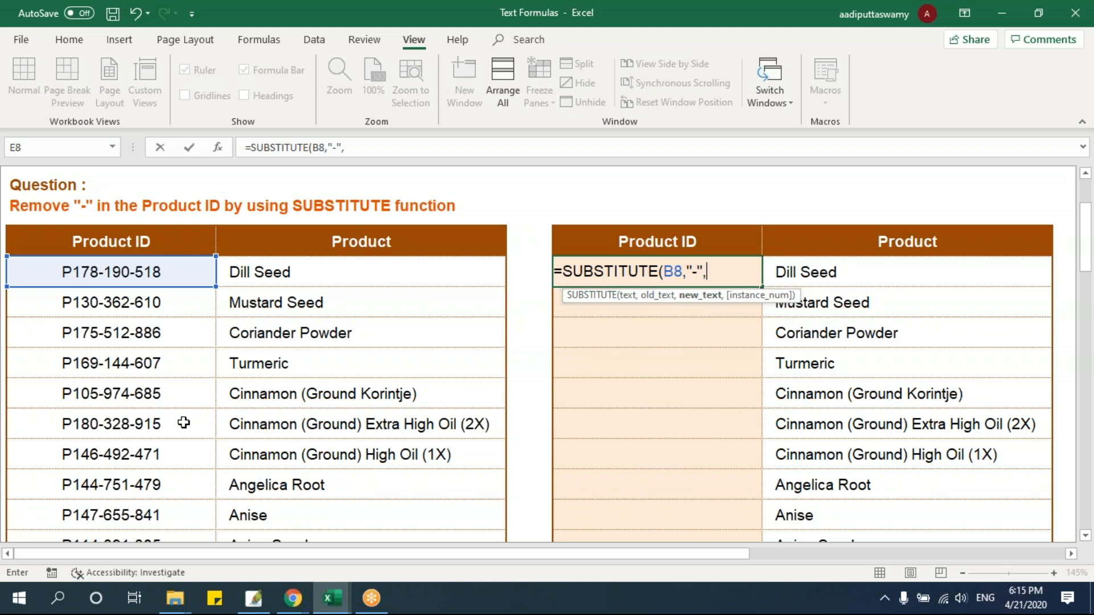
pyautogui.write('"/")')
pyautogui.press('Return')
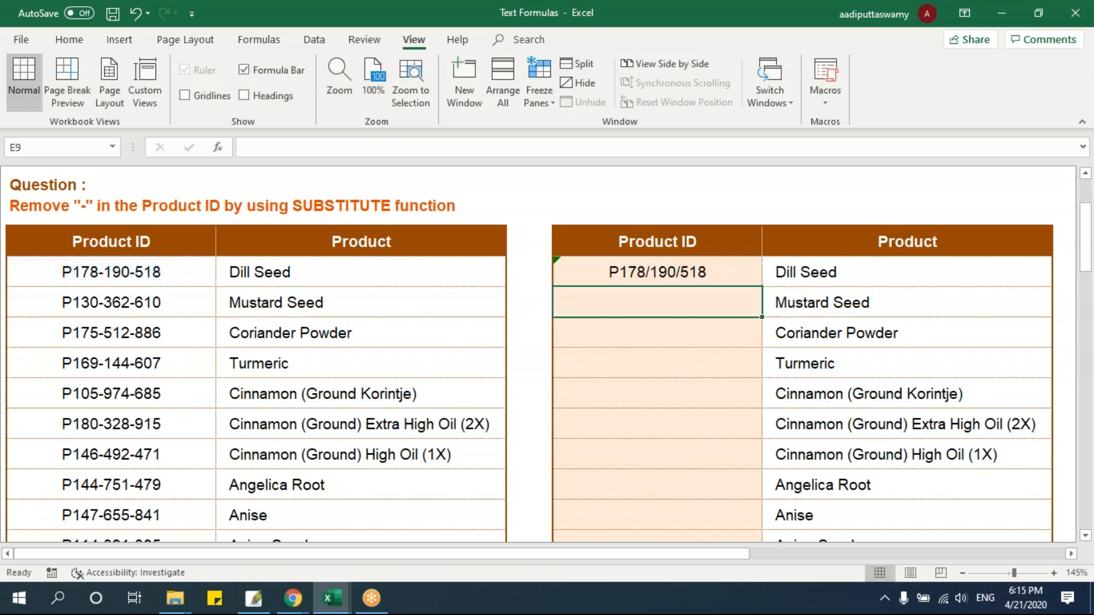
# Hide columns C and D so the original and new Product ID columns sit side by side
pyautogui.click(102, 277)
pyautogui.moveTo(344, 274); pyautogui.dragTo(525, 279)
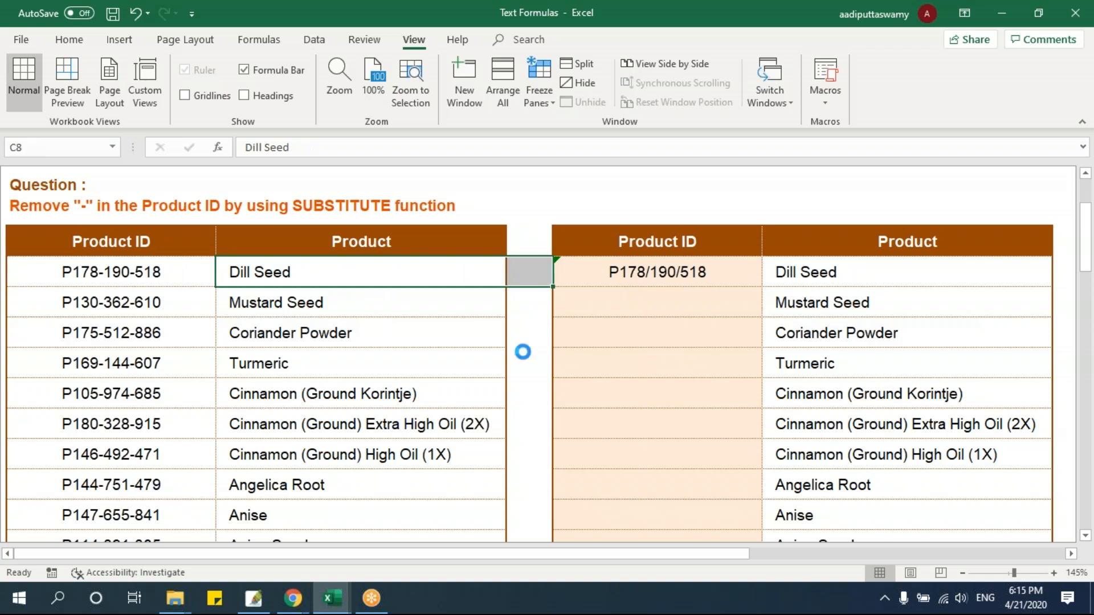
pyautogui.click(157, 270)
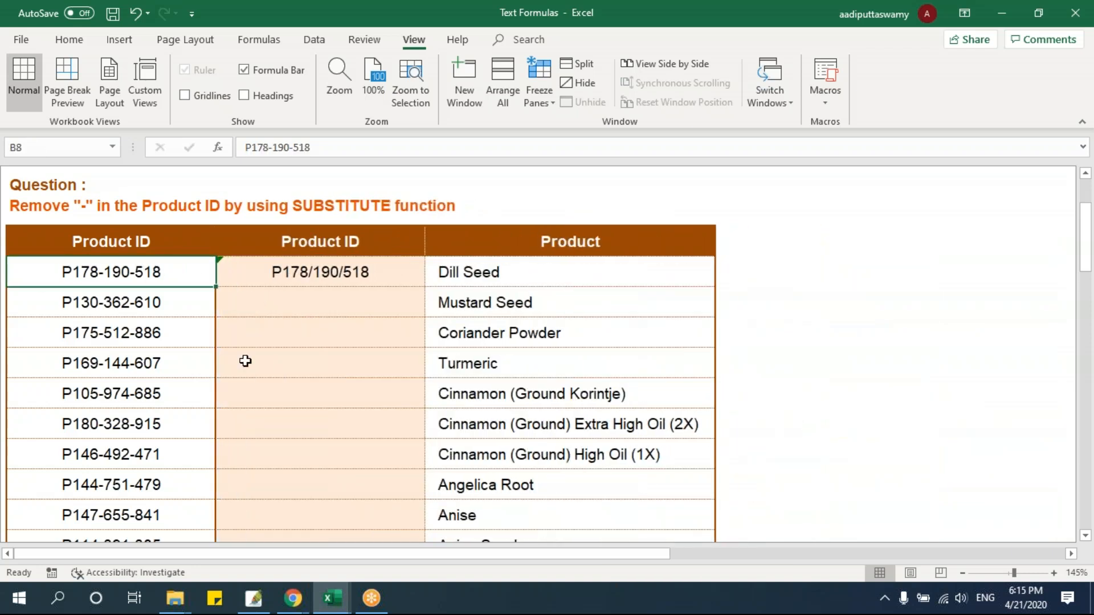
pyautogui.keyDown('ctrl'); pyautogui.scroll(4, 245, 361); pyautogui.keyUp('ctrl')
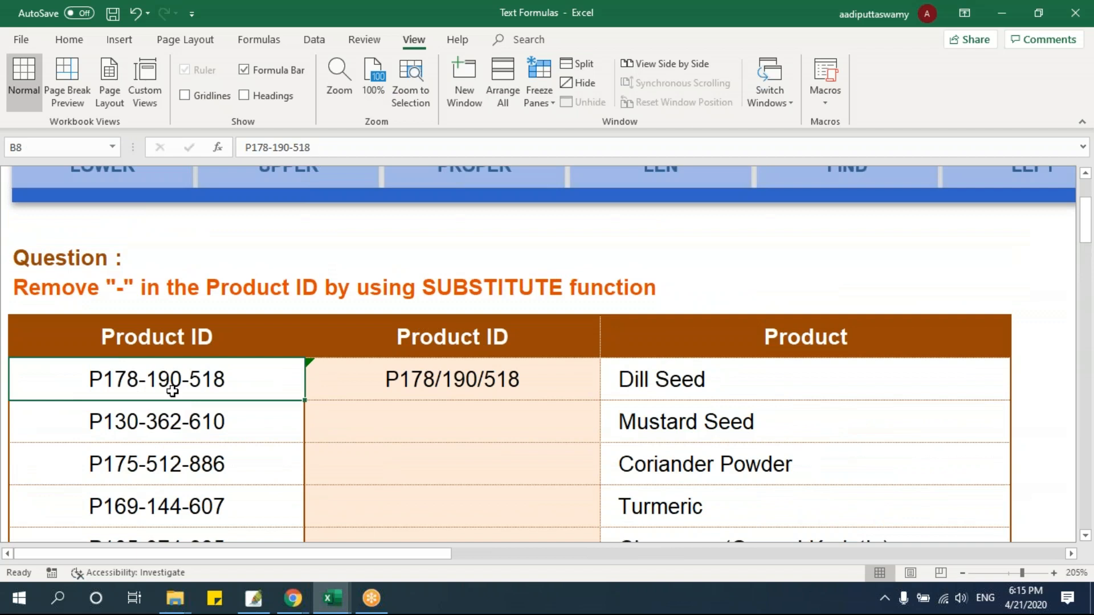
# Fill E8's SUBSTITUTE formula down the new Product ID column through E14
pyautogui.click(468, 428)
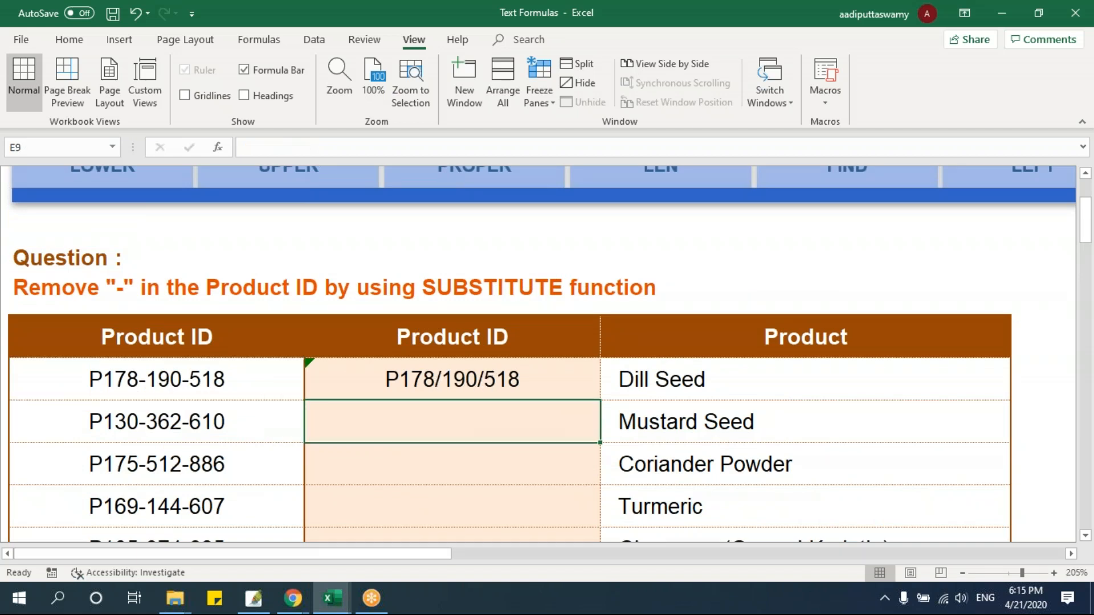
pyautogui.click(545, 380)
pyautogui.moveTo(597, 512); pyautogui.dragTo(597, 465)
pyautogui.scroll(1, 489, 307)
pyautogui.scroll(1, 493, 337)
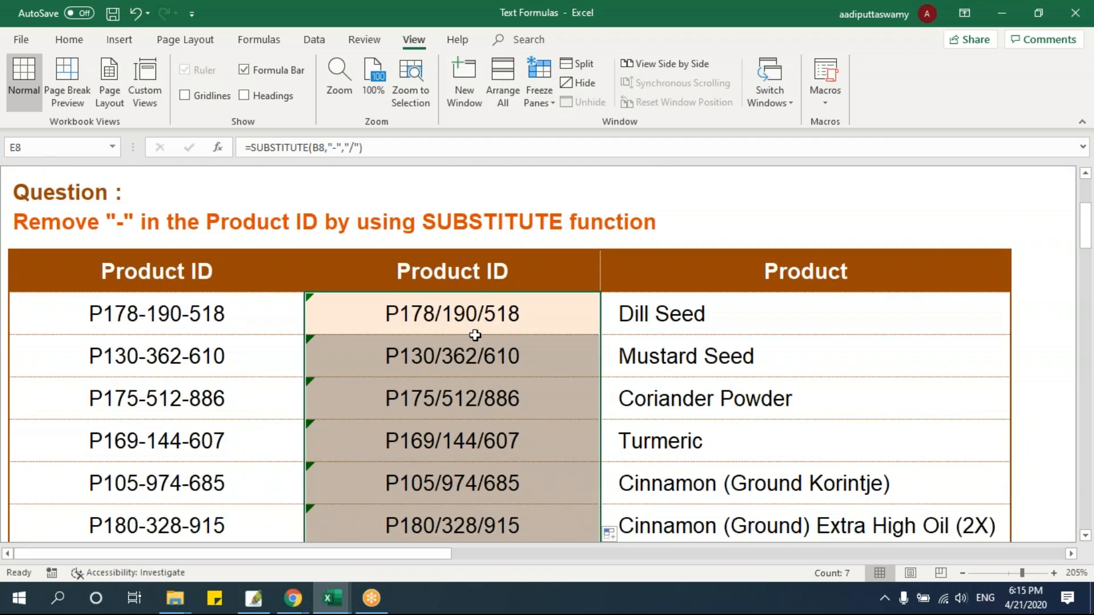
# Open E8's SUBSTITUTE formula for editing
pyautogui.click(493, 334)
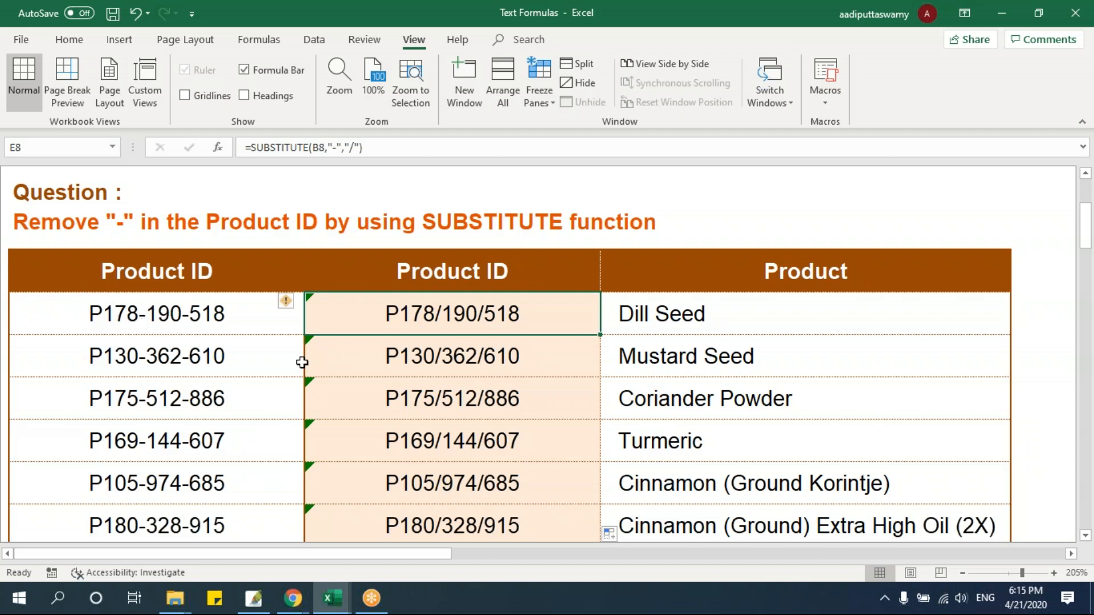
pyautogui.doubleClick(436, 313)
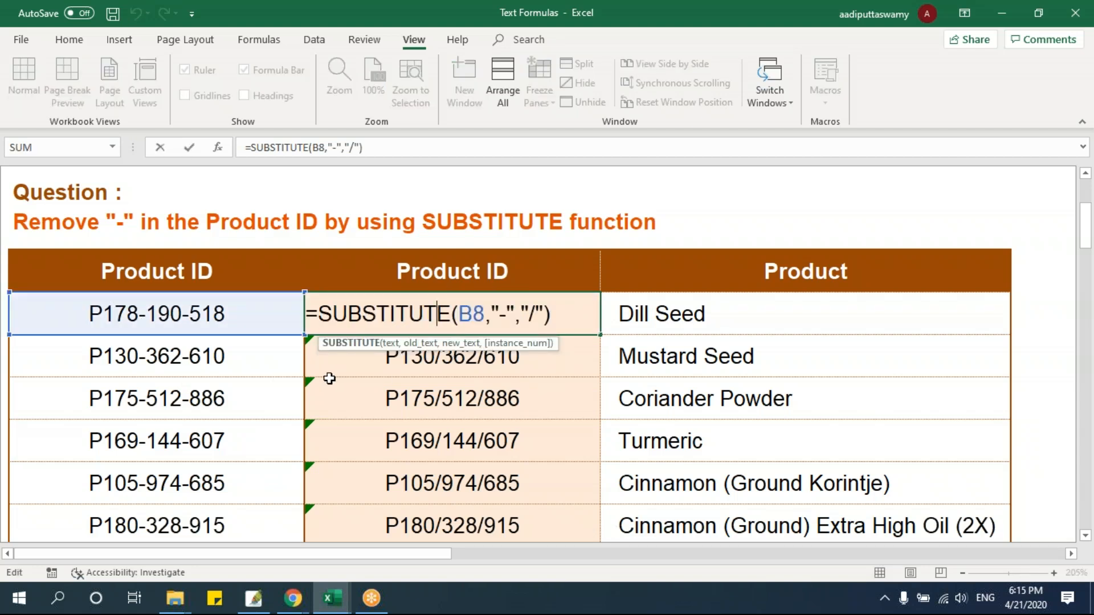
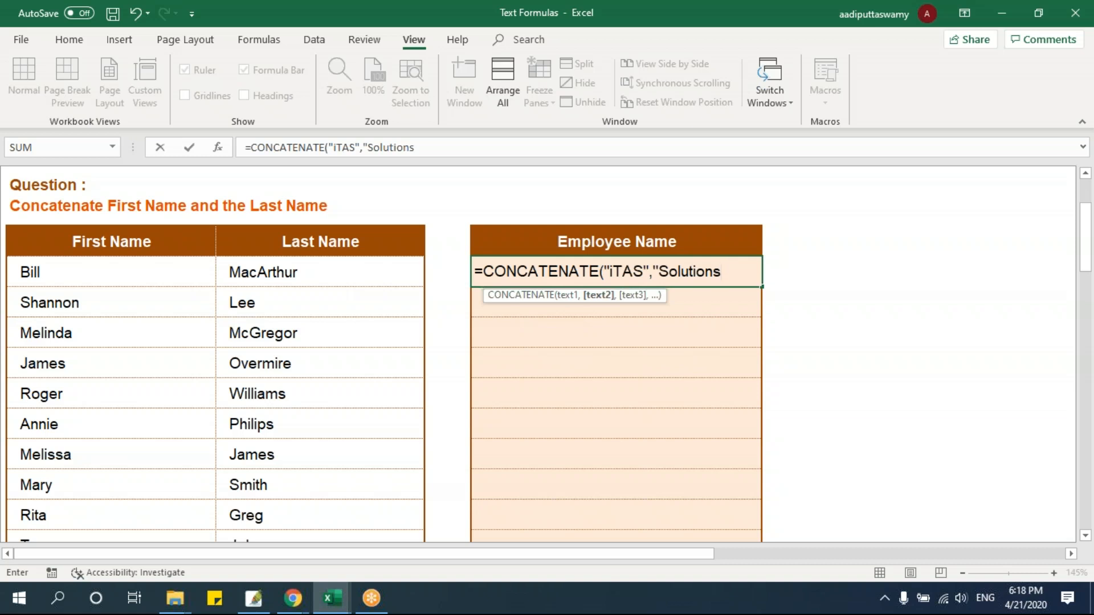
# Enter =CONCATENATE("iTAS","Solutions") in E8 to join the two text strings
pyautogui.write('")')
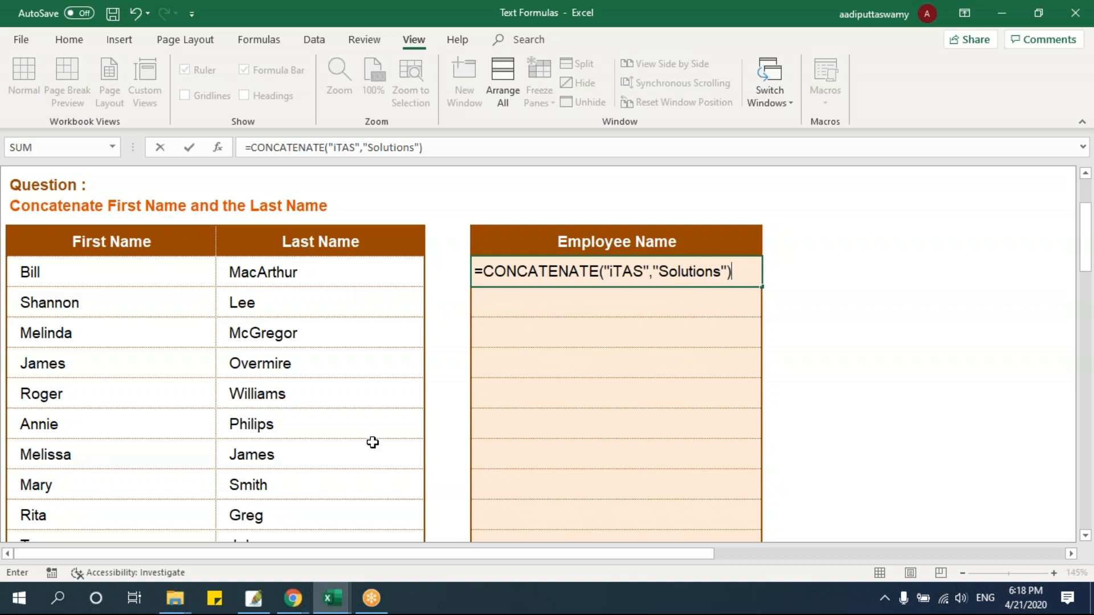
pyautogui.click(625, 270)
pyautogui.click(689, 270)
pyautogui.press('Return')
pyautogui.click(522, 269)
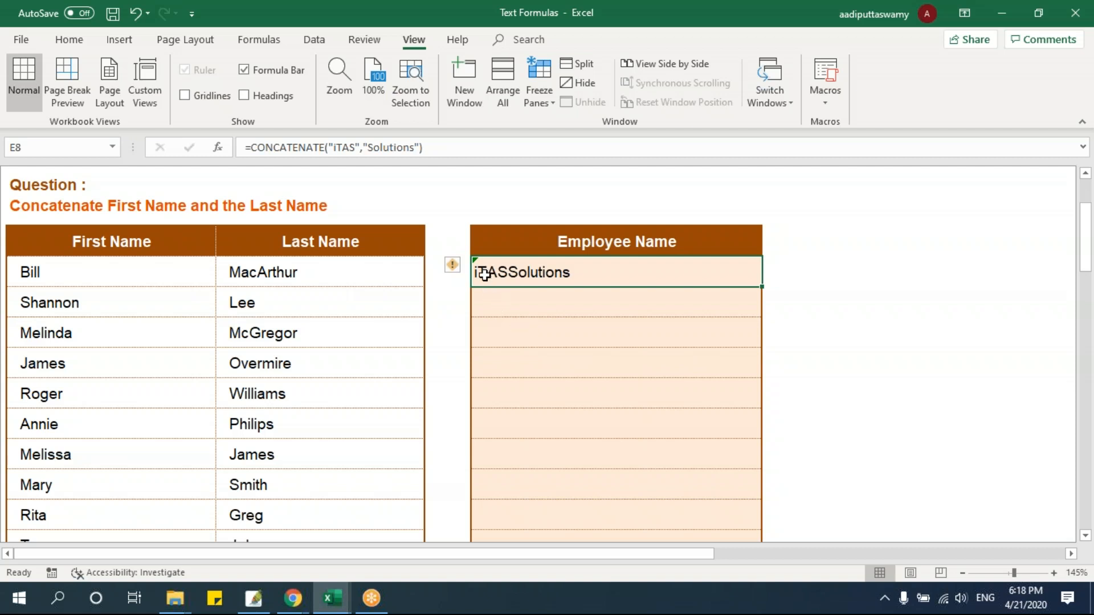
# Replace the text arguments in E8's formula with the first and last name cells, making it =CONCATENATE(B8,C8)
pyautogui.doubleClick(542, 272)
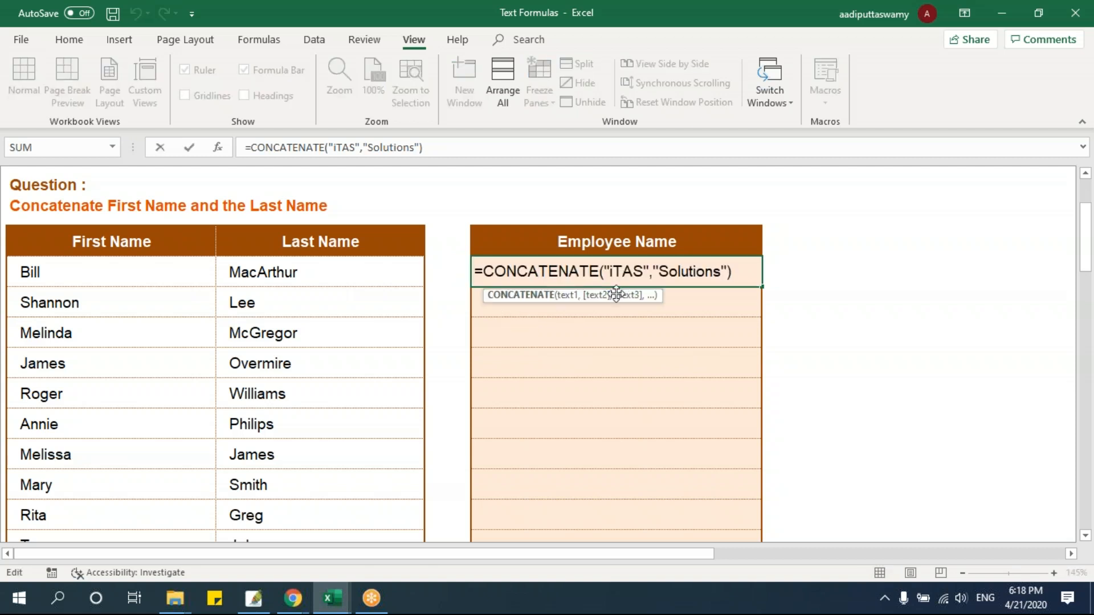
pyautogui.moveTo(605, 271); pyautogui.dragTo(781, 334)
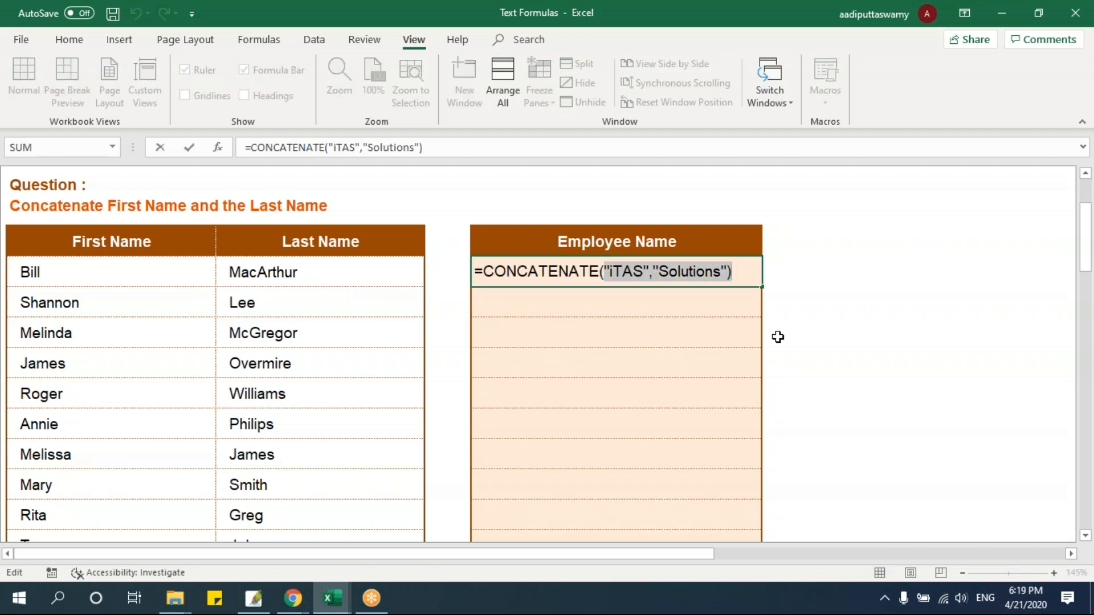
pyautogui.press('BackSpace')
pyautogui.click(145, 275)
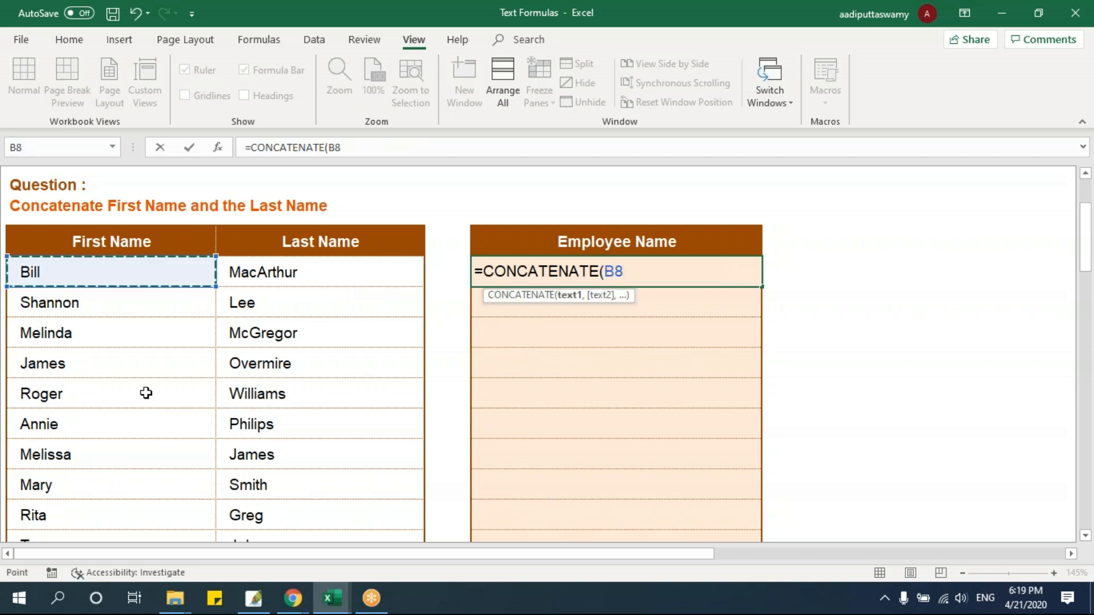
pyautogui.write(',')
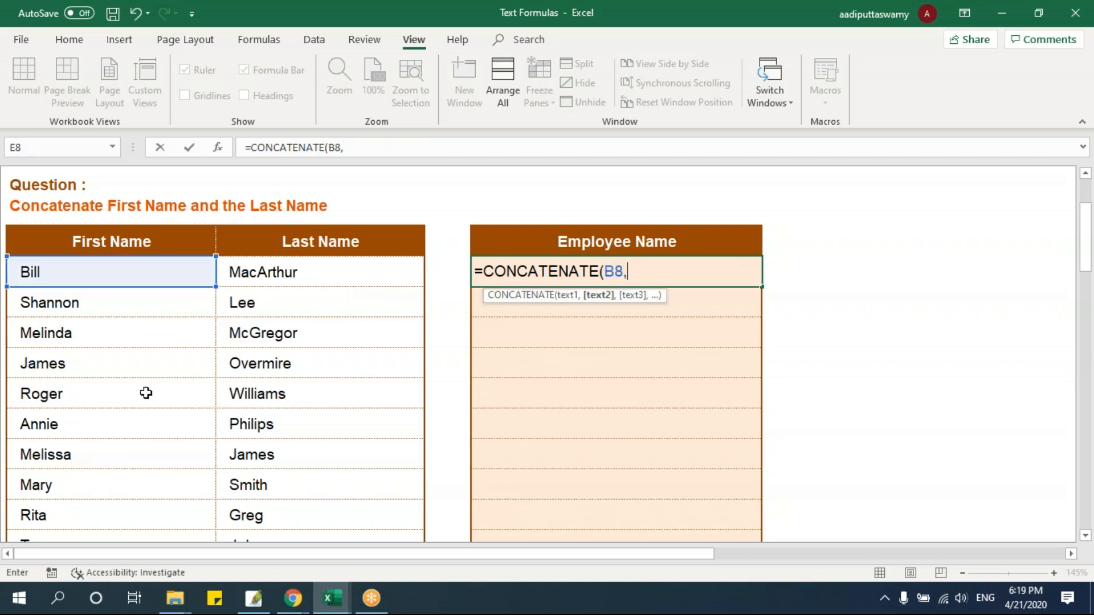
pyautogui.click(281, 273)
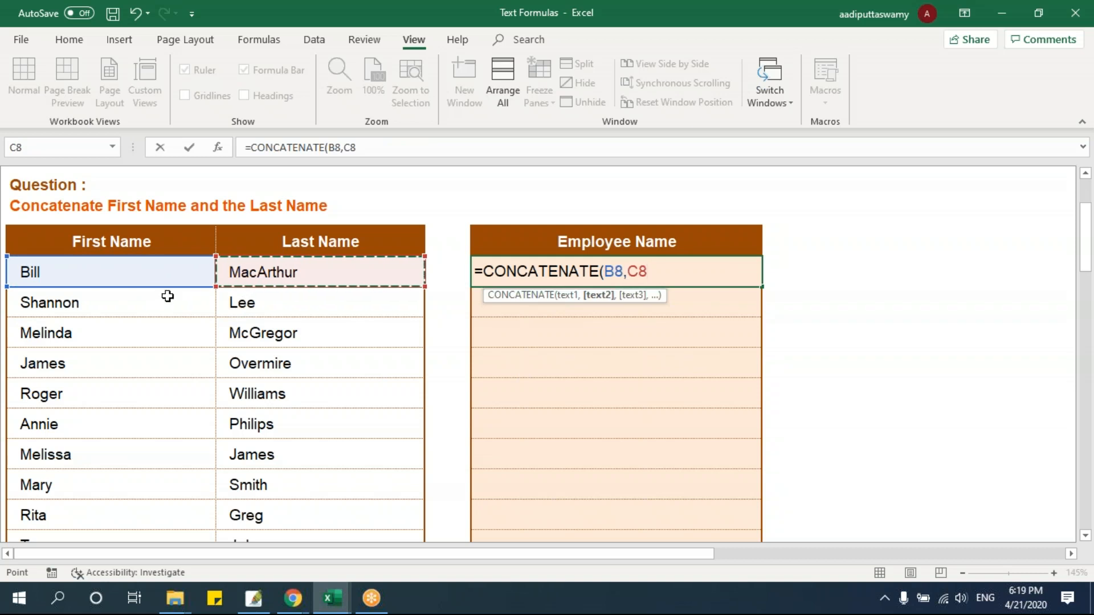
pyautogui.write(')')
pyautogui.press('Return')
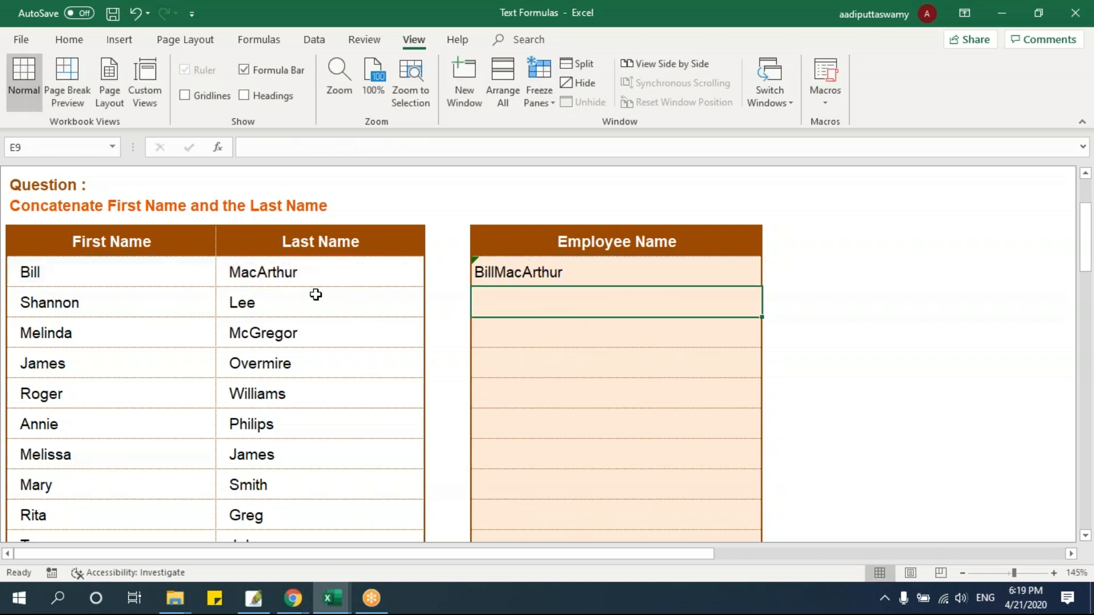
# Insert a space argument between the names in E8, making the formula =CONCATENATE(B8," ",C8)
pyautogui.doubleClick(537, 275)
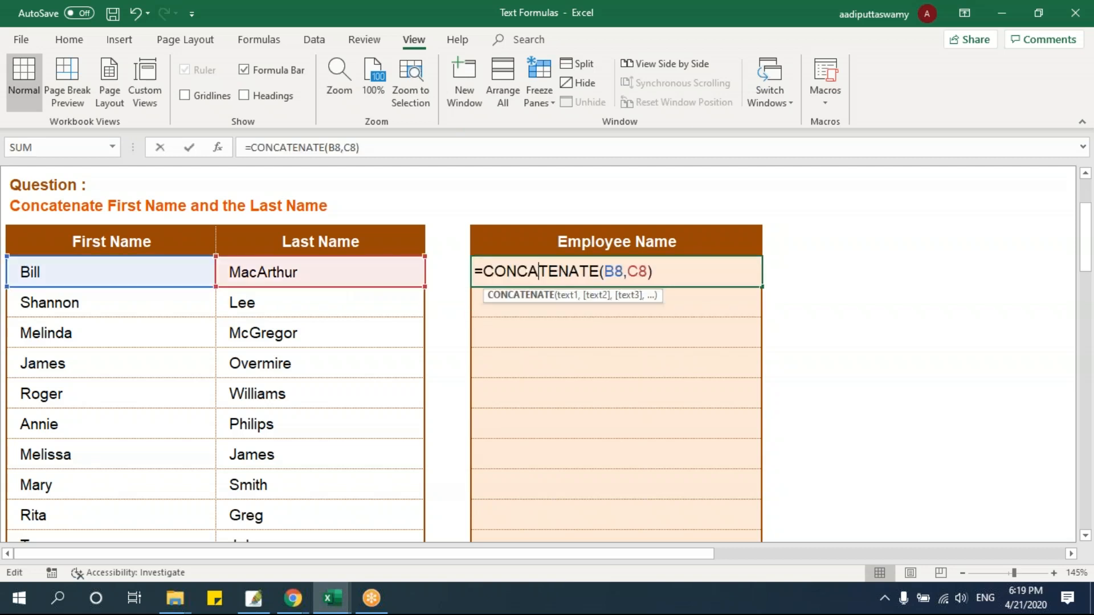
pyautogui.click(628, 272)
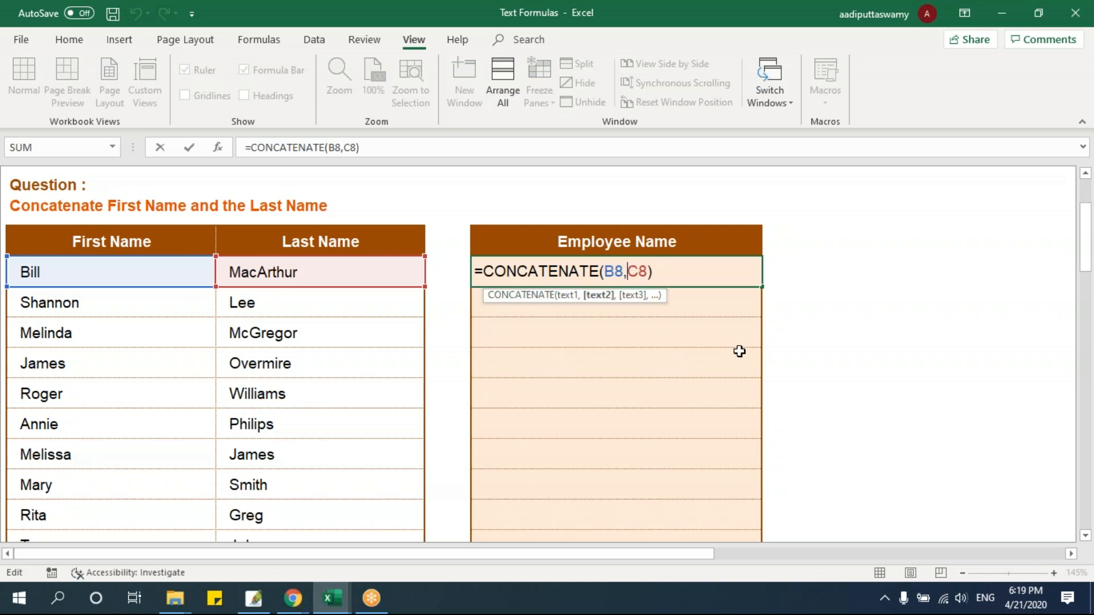
pyautogui.write('" ",')
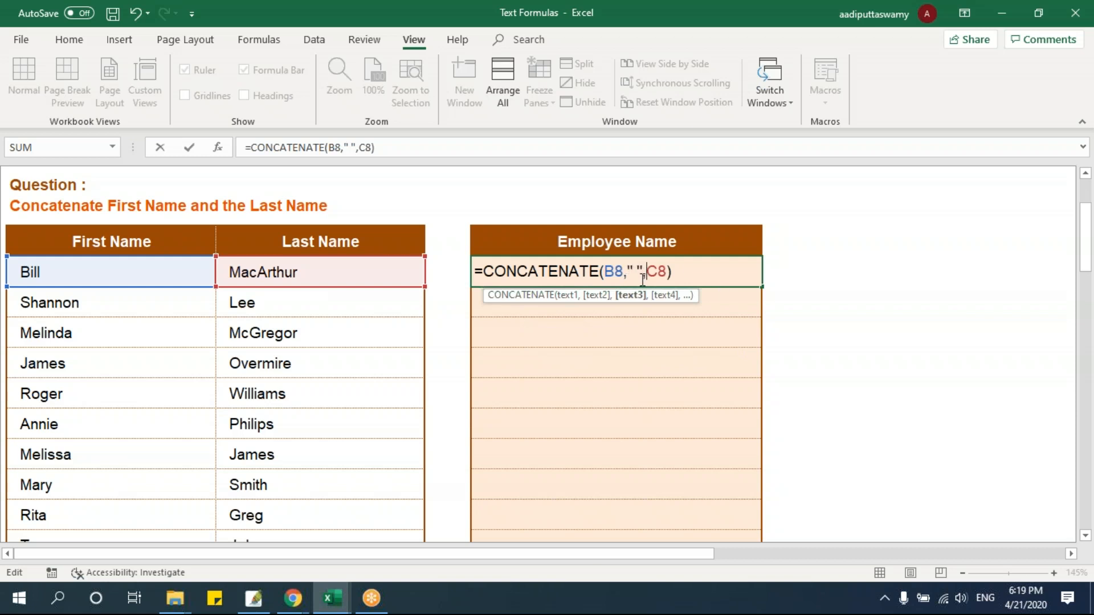
pyautogui.press('Return')
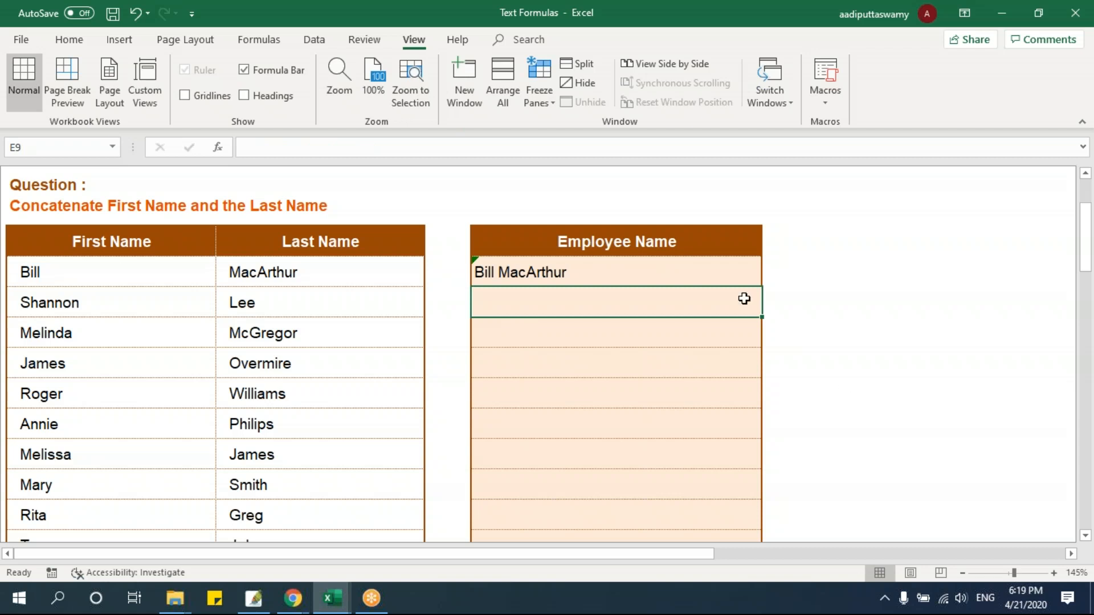
# Fill E8's CONCATENATE formula down the Employee Name column through E14
pyautogui.press('Up')
pyautogui.moveTo(764, 290); pyautogui.dragTo(741, 465)
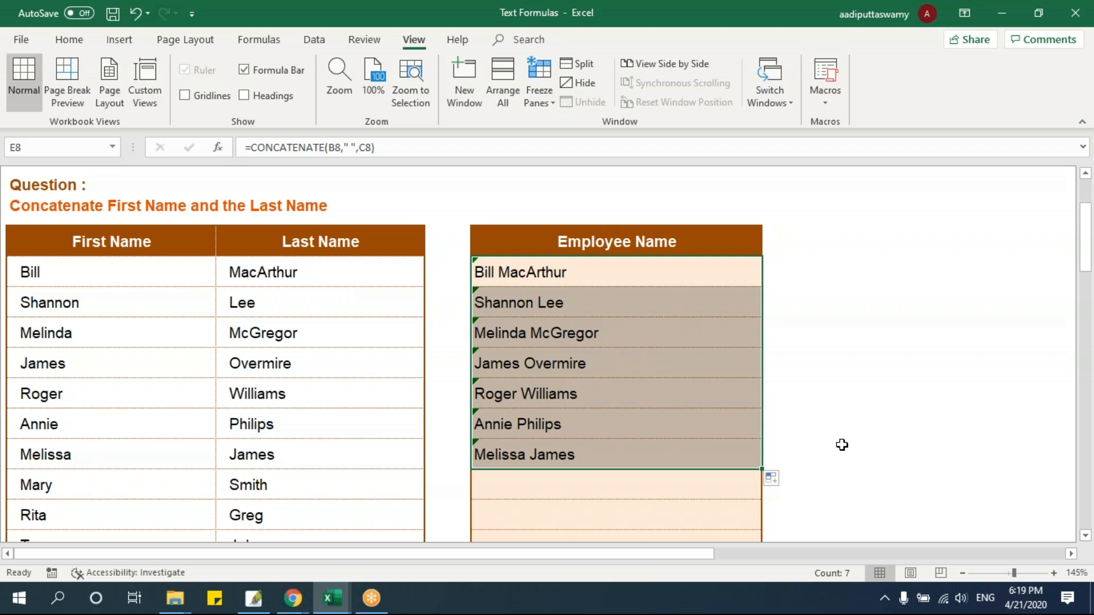
# Clear E8:E14 and enter =B8&C8 in E8 to join the names with the ampersand operator
pyautogui.press('Delete')
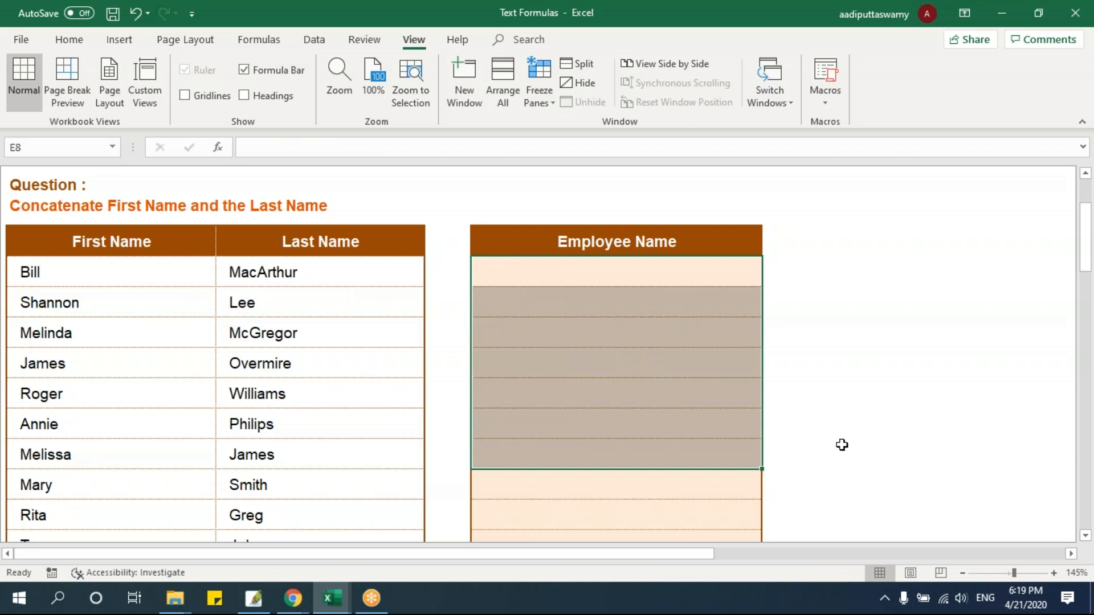
pyautogui.click(700, 281)
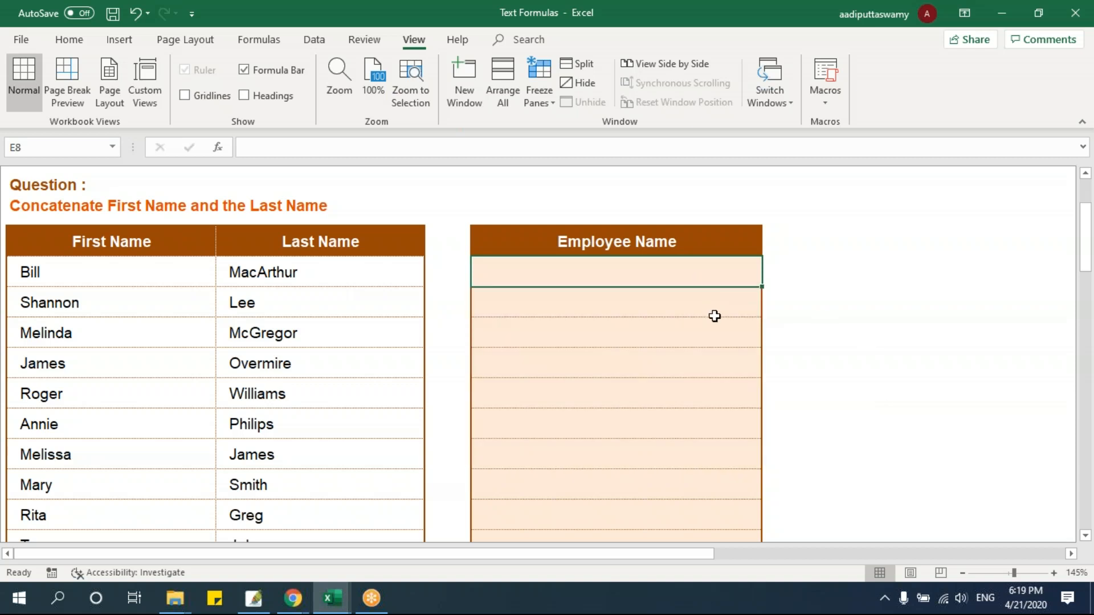
pyautogui.write('=')
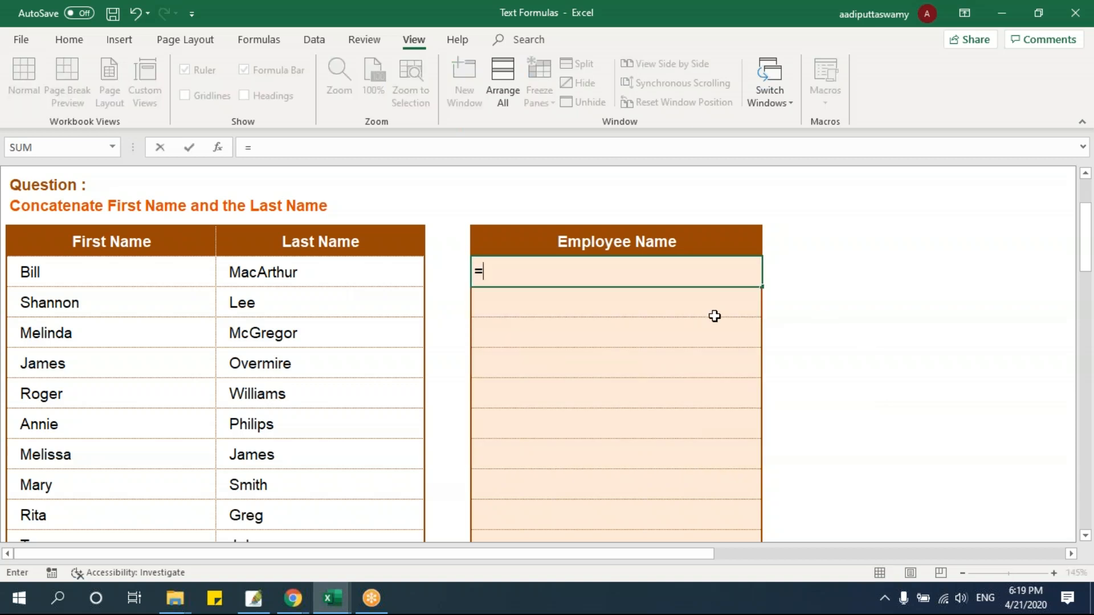
pyautogui.click(197, 281)
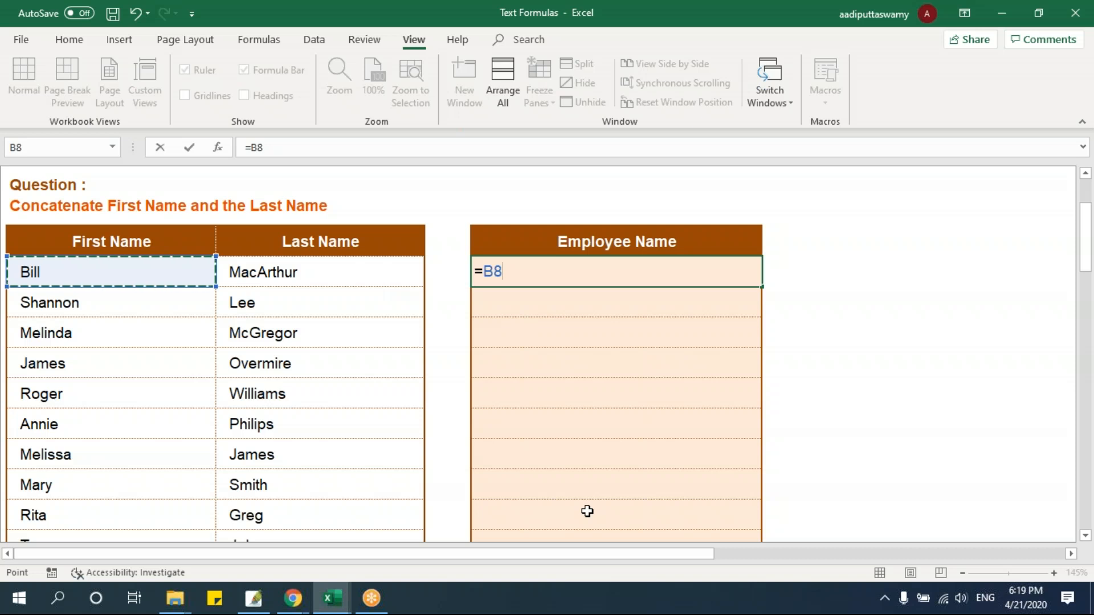
pyautogui.write('&')
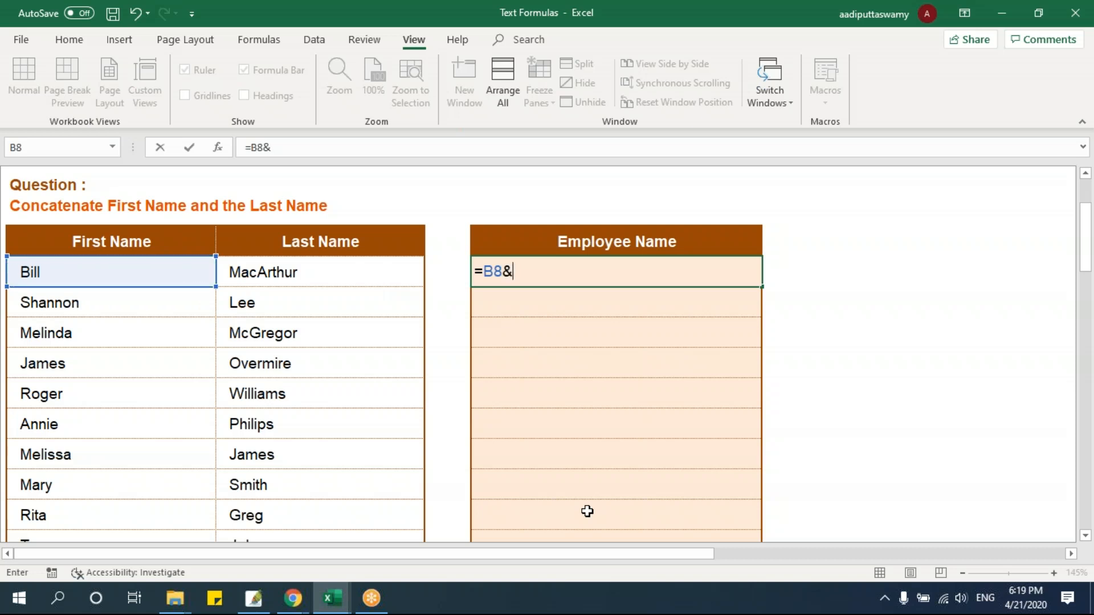
pyautogui.click(379, 286)
pyautogui.press('Return')
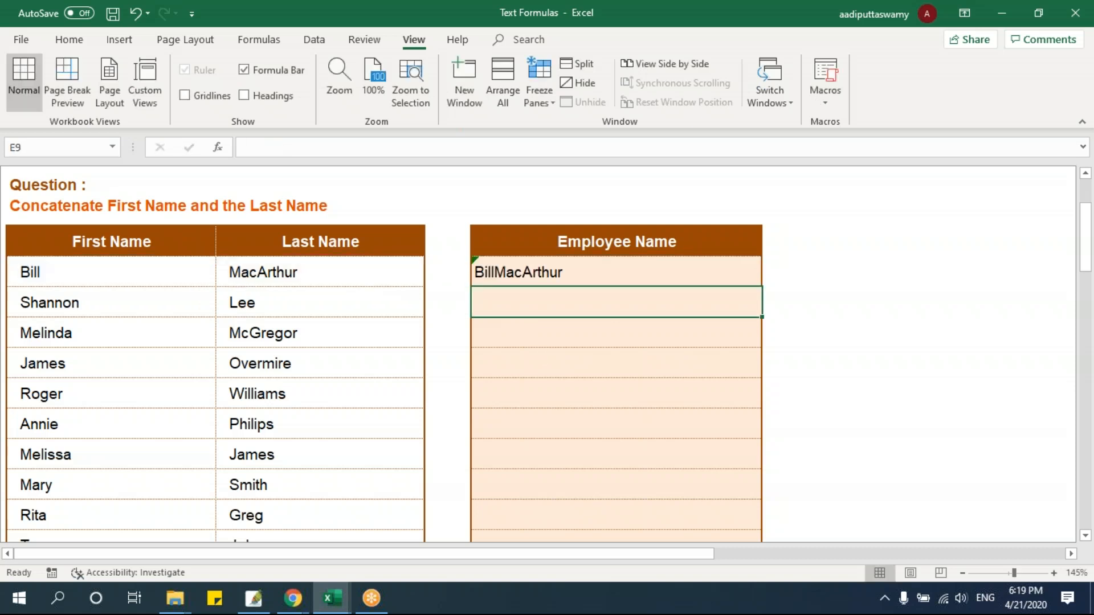
# Add a quoted space between the two names in E8, making the formula =B8&" "&C8
pyautogui.doubleClick(554, 272)
pyautogui.doubleClick(508, 271)
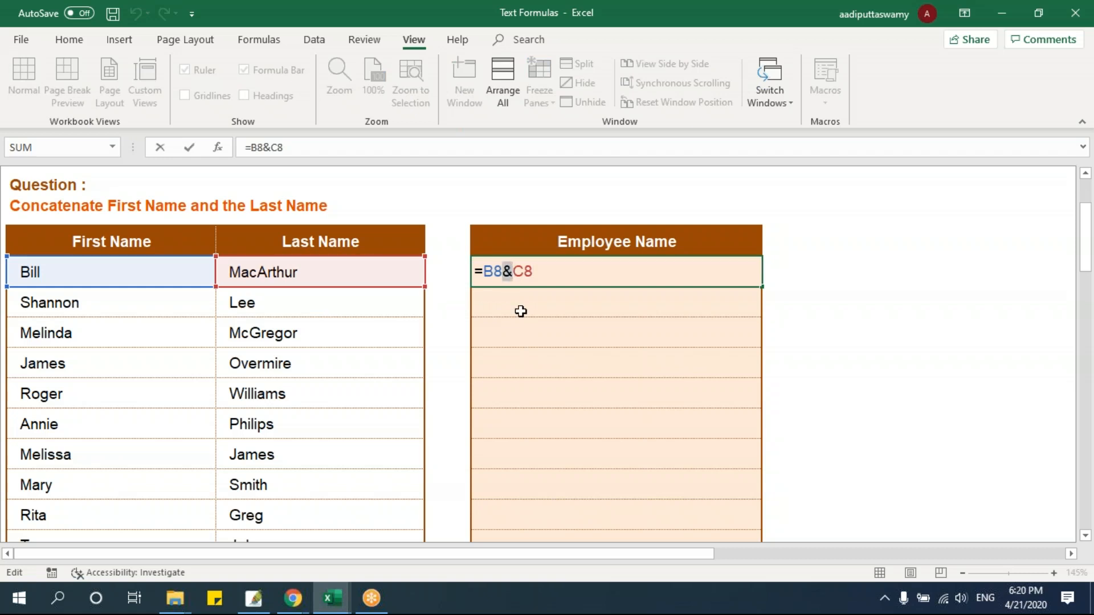
pyautogui.click(514, 272)
pyautogui.write('" "')
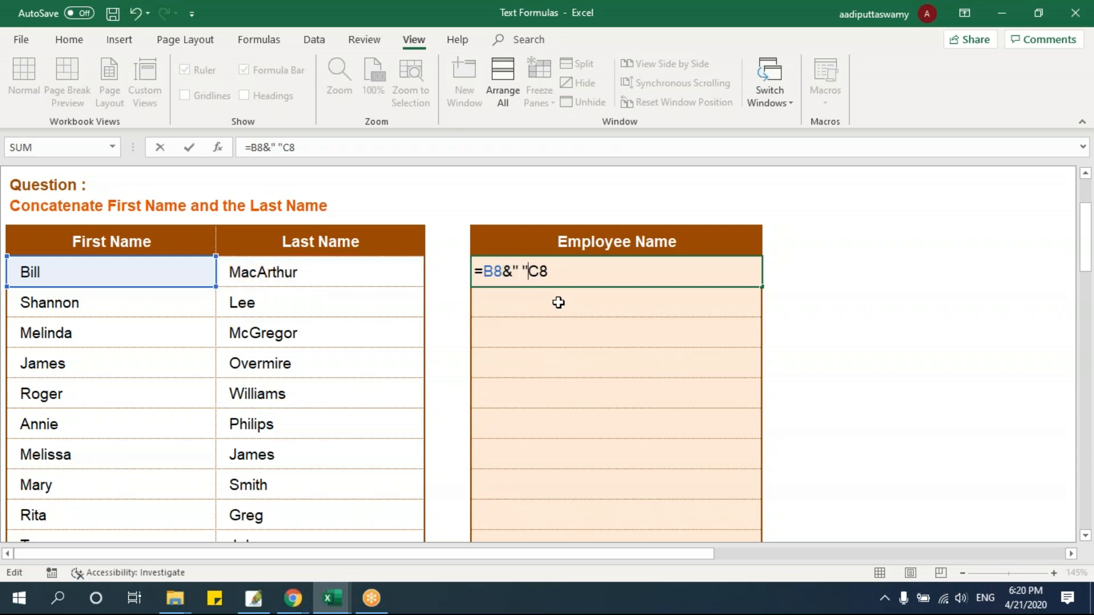
pyautogui.write('&')
pyautogui.press('Return')
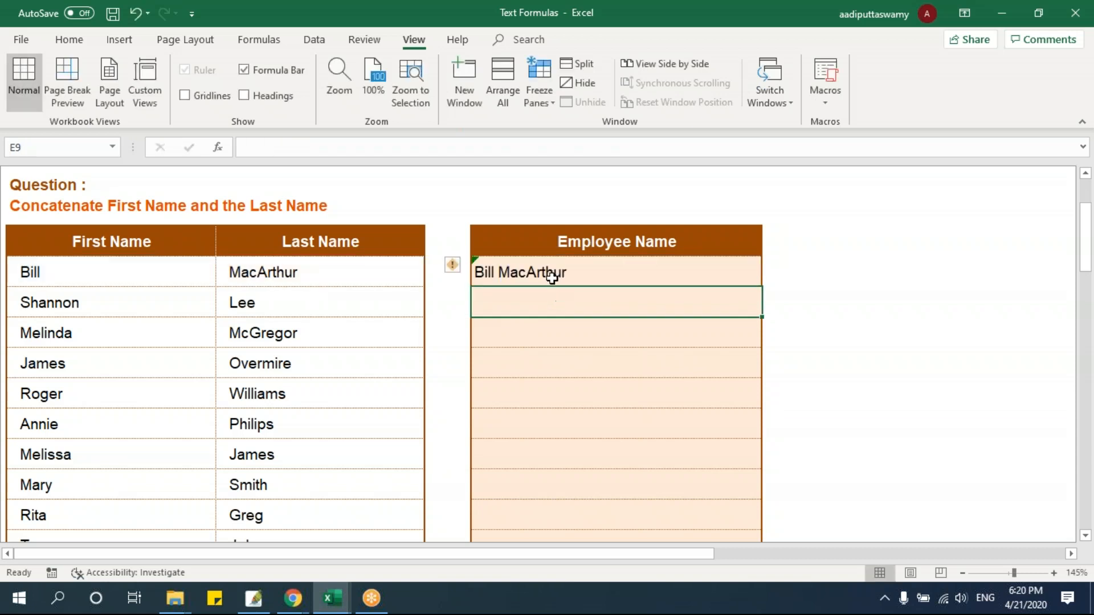
# Clear E8 and select the first names in B8:B15
pyautogui.click(552, 278)
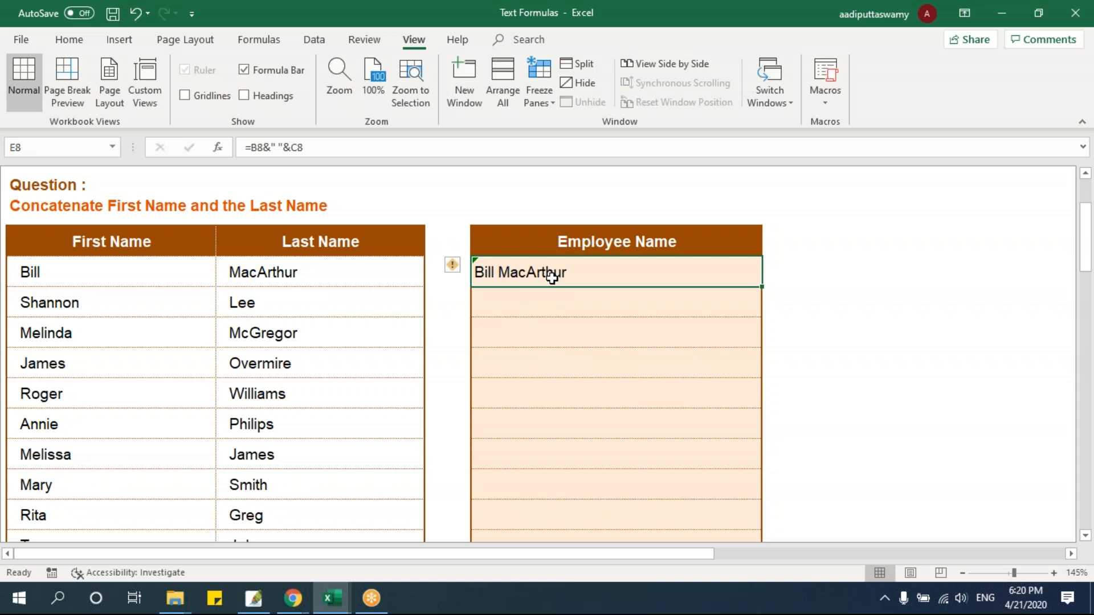
pyautogui.press('Delete')
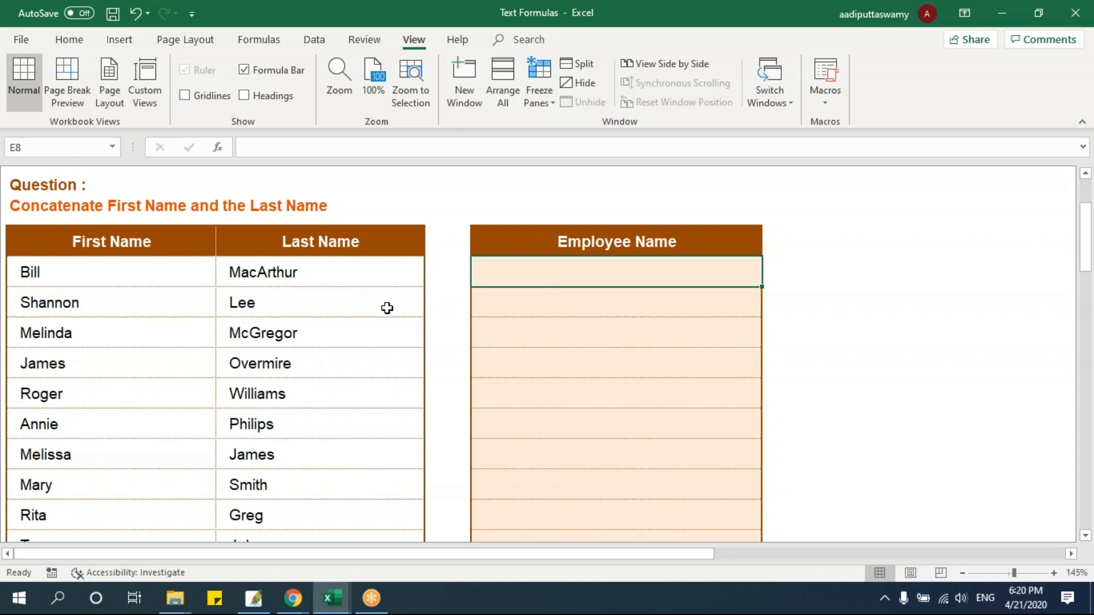
pyautogui.moveTo(146, 274); pyautogui.dragTo(127, 495)
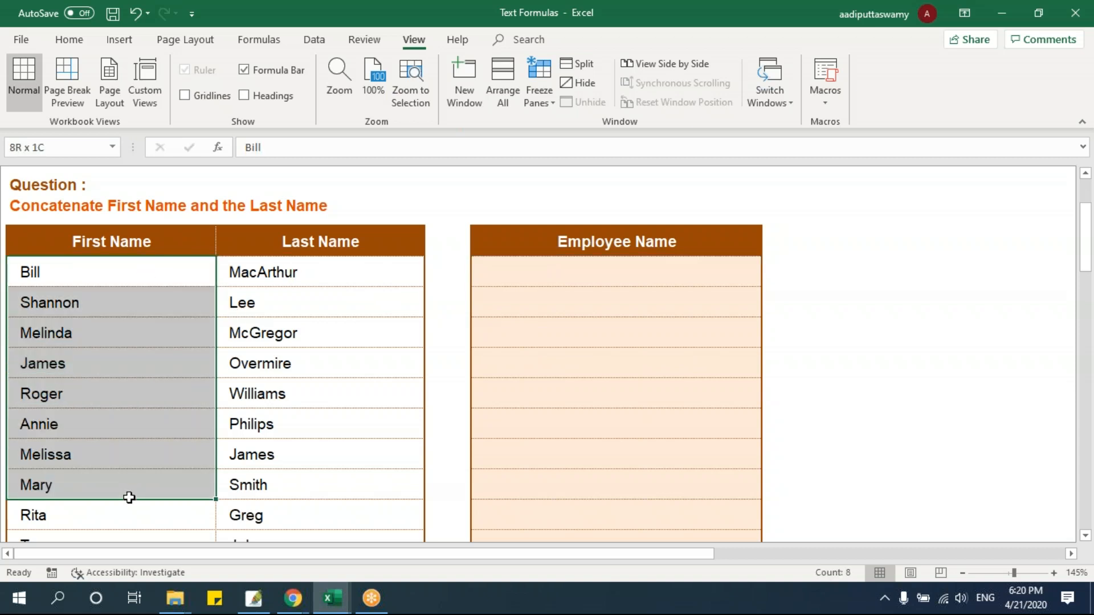
# Enter =CONCATENATE(B8,",",B9,",") in E8 to join the first two first names with commas
pyautogui.click(561, 266)
pyautogui.write('=')
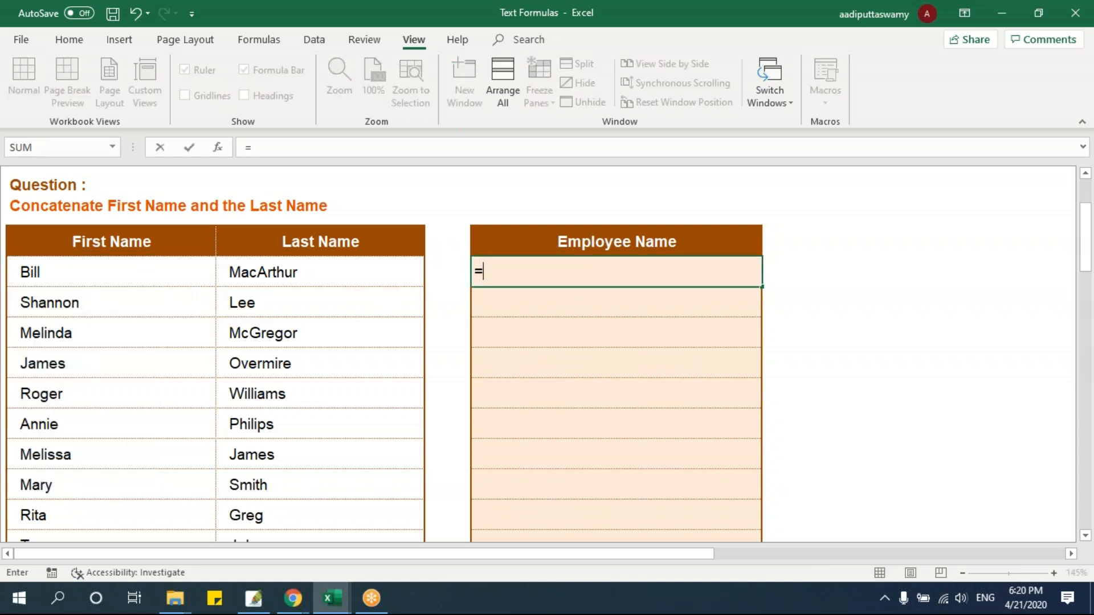
pyautogui.write('conc')
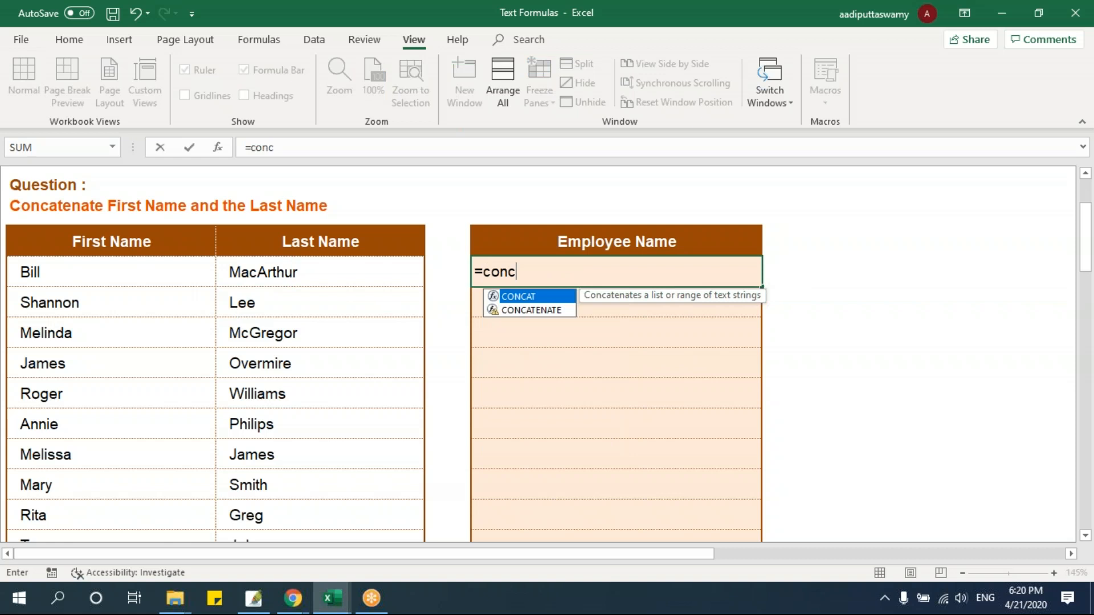
pyautogui.press('Down')
pyautogui.press('Tab')
pyautogui.click(120, 283)
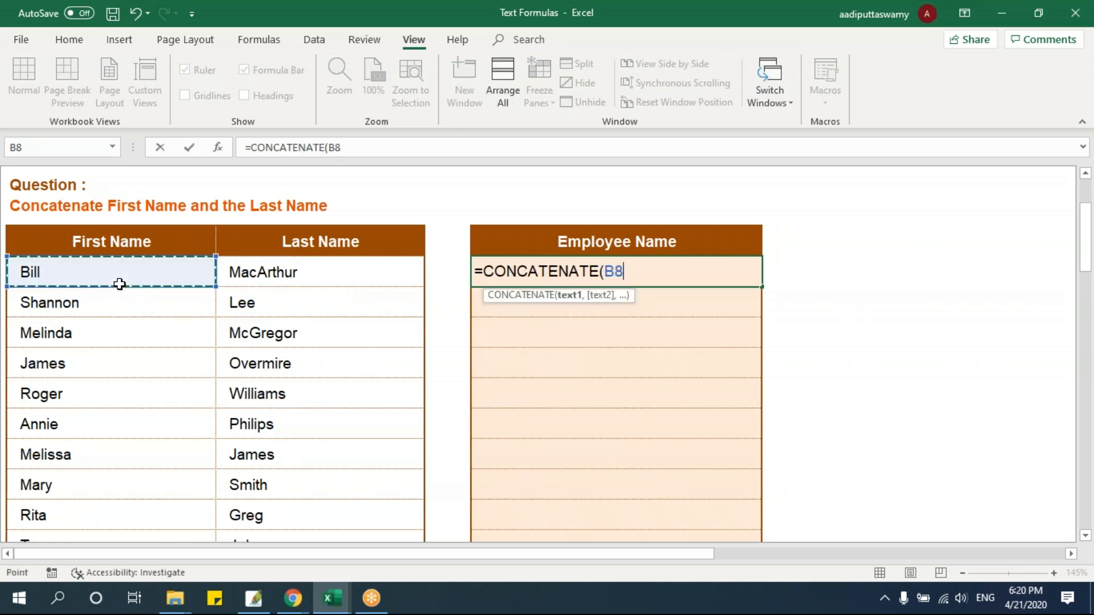
pyautogui.write(',",",')
pyautogui.click(103, 311)
pyautogui.write(',","')
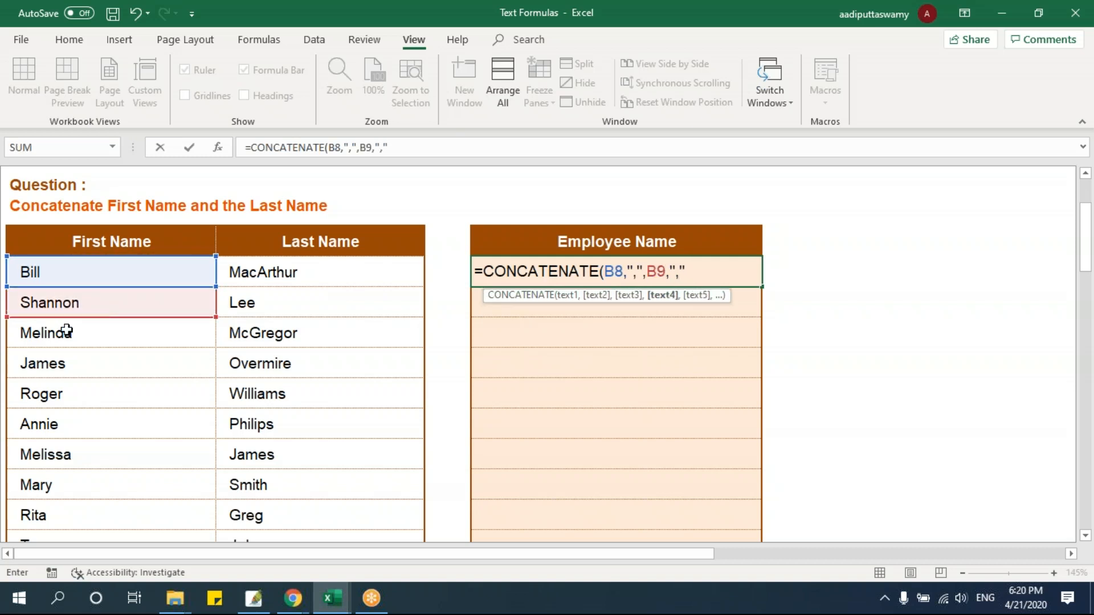
pyautogui.click(63, 335)
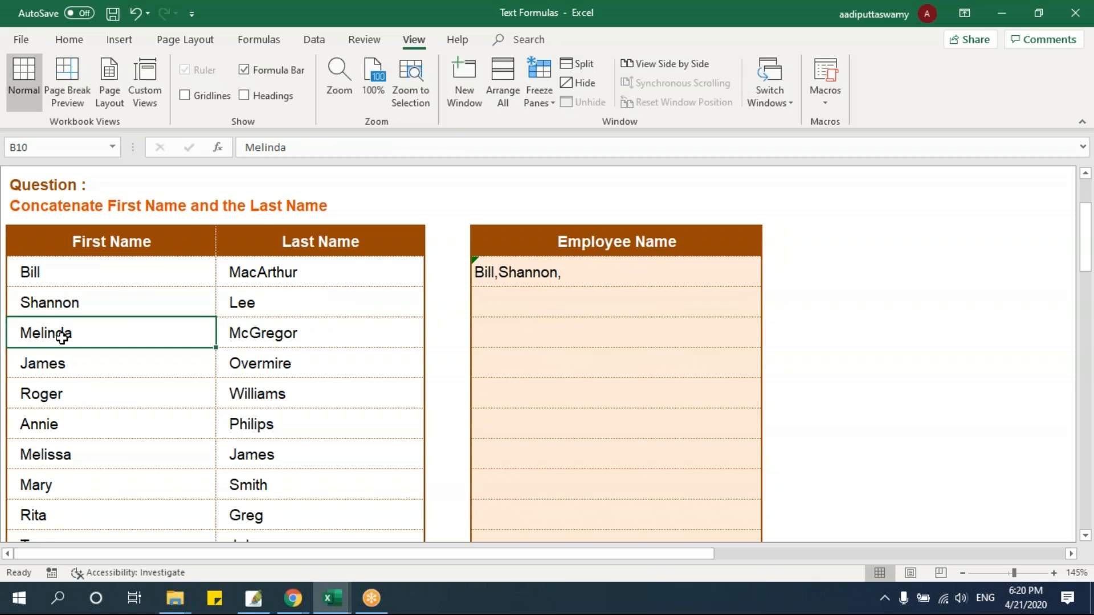
# Select the first names from B8 downward and review the arguments of E8's CONCATENATE formula without changing it
pyautogui.moveTo(86, 271); pyautogui.dragTo(117, 517)
pyautogui.scroll(7, 179, 403)
pyautogui.scroll(2, 180, 403)
pyautogui.click(584, 432)
pyautogui.doubleClick(606, 433)
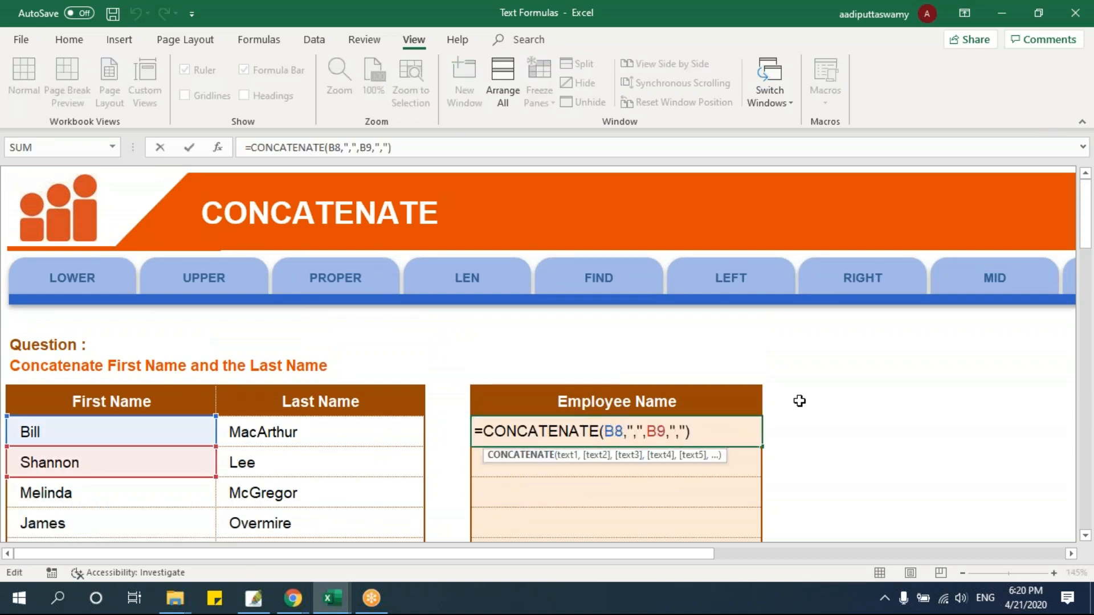
pyautogui.hotkey('ctrl', 'Return')
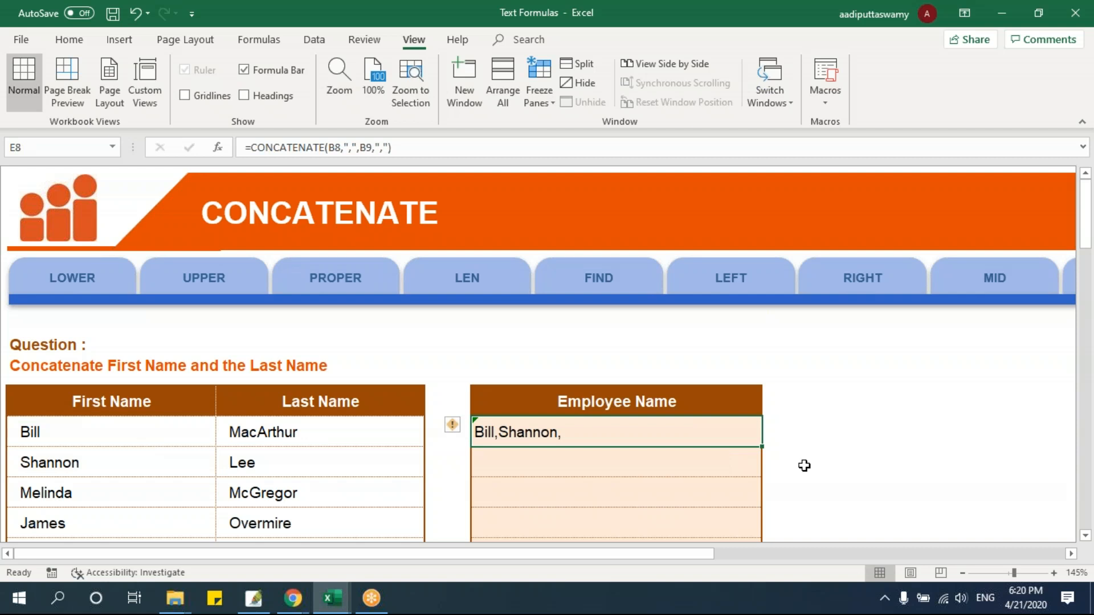
# Enter =CONCAT(B8:B14) in E8 to join the first names as a range and review its arguments
pyautogui.write('=concat')
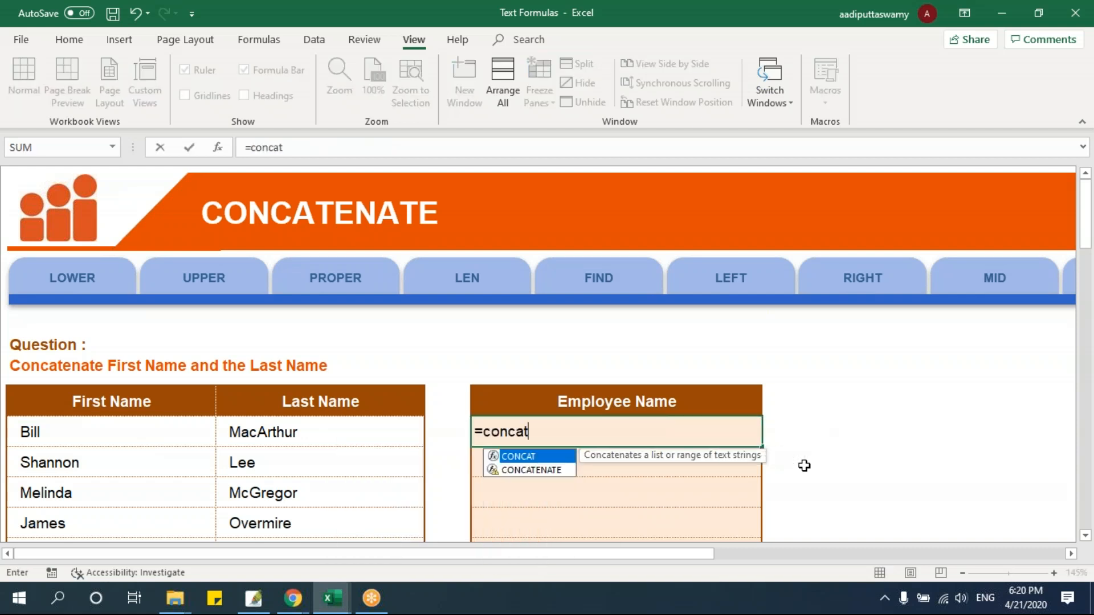
pyautogui.press('Tab')
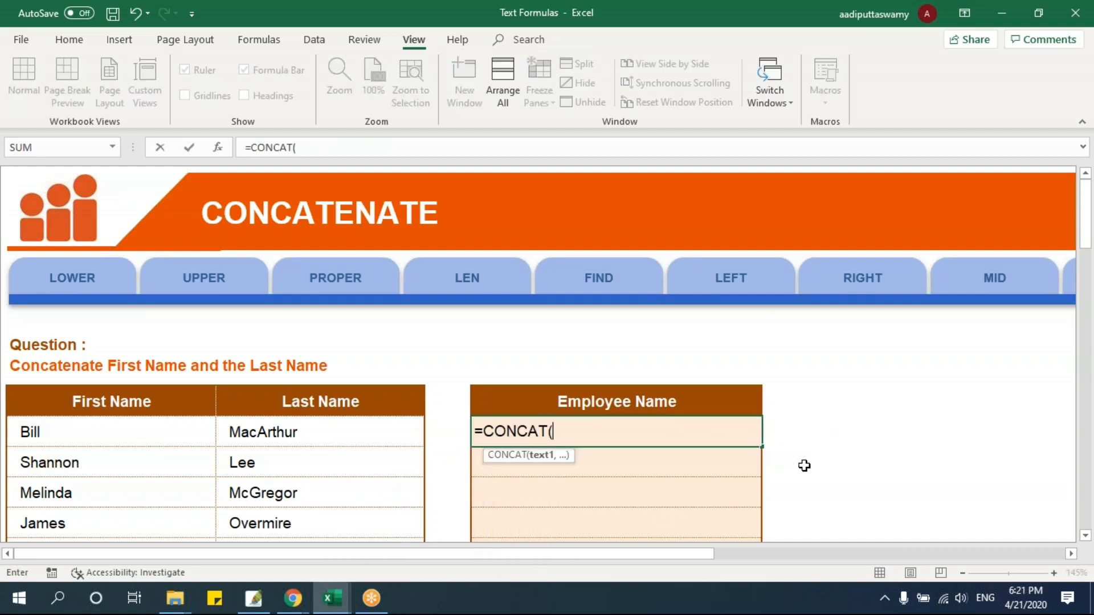
pyautogui.press('BackSpace')
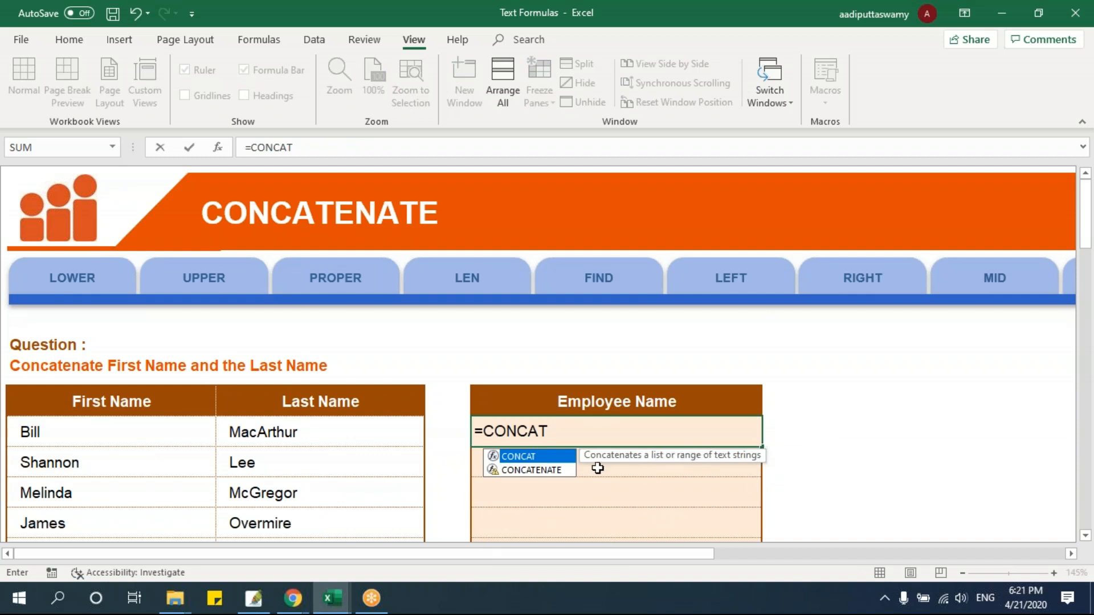
pyautogui.press('Down')
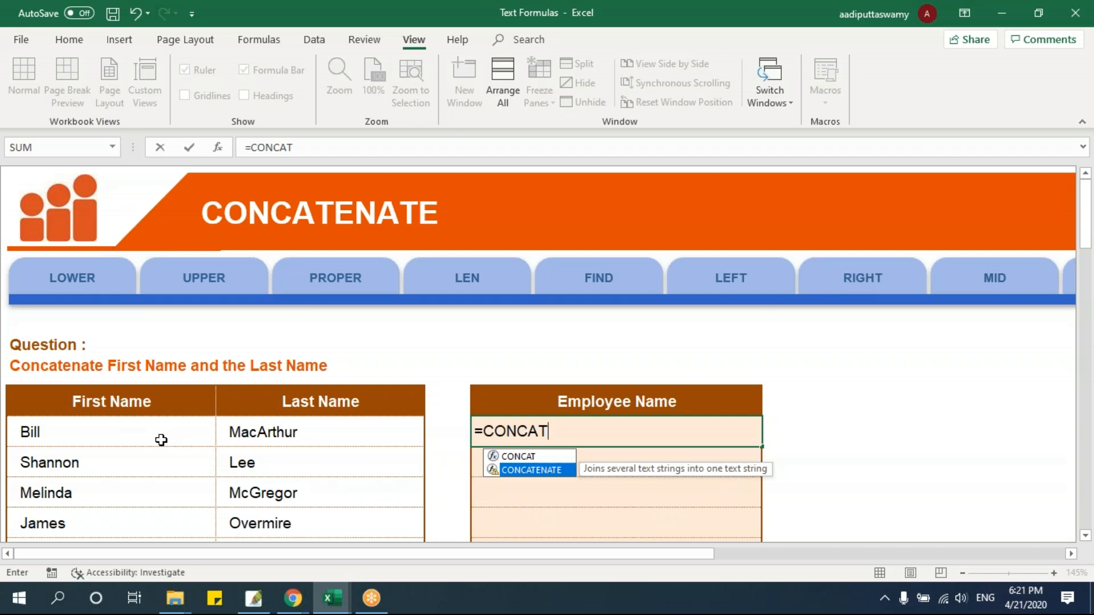
pyautogui.press('Up')
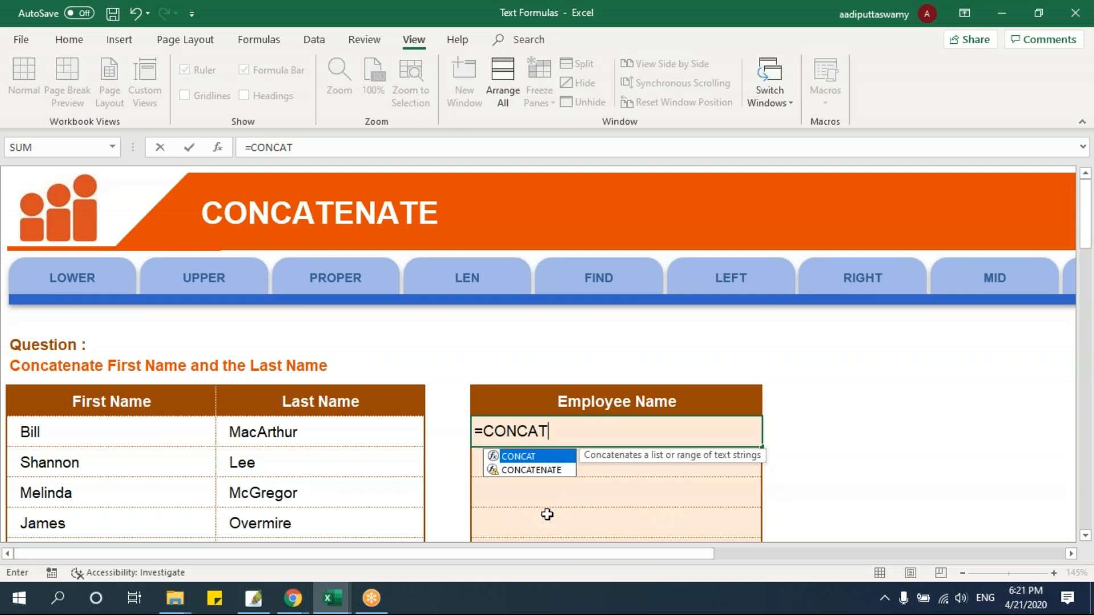
pyautogui.press('Tab')
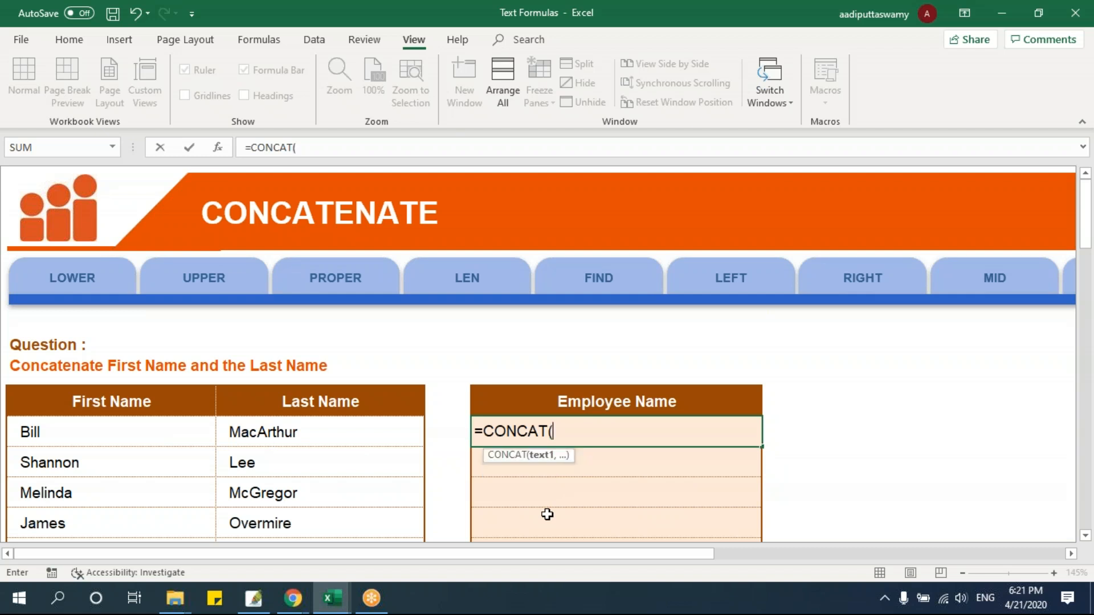
pyautogui.scroll(-2, 454, 472)
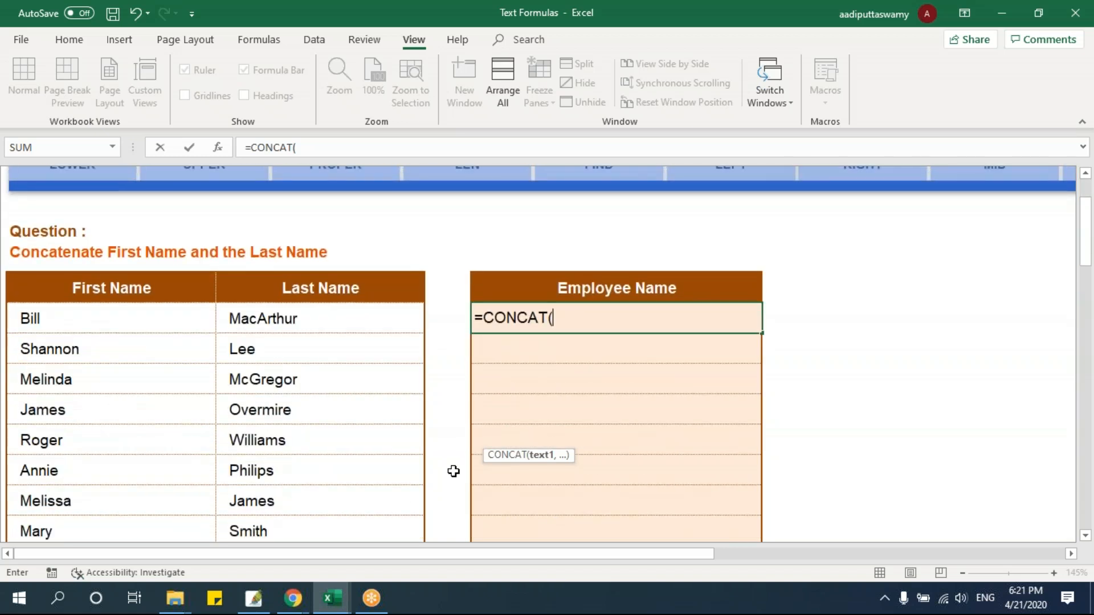
pyautogui.moveTo(171, 323); pyautogui.dragTo(154, 499)
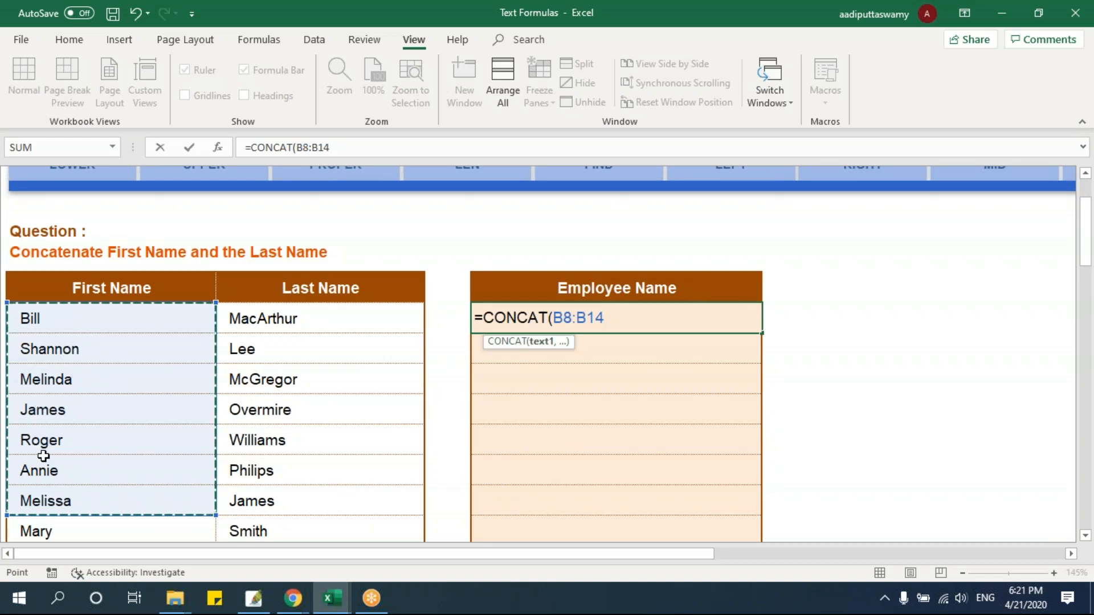
pyautogui.write(')')
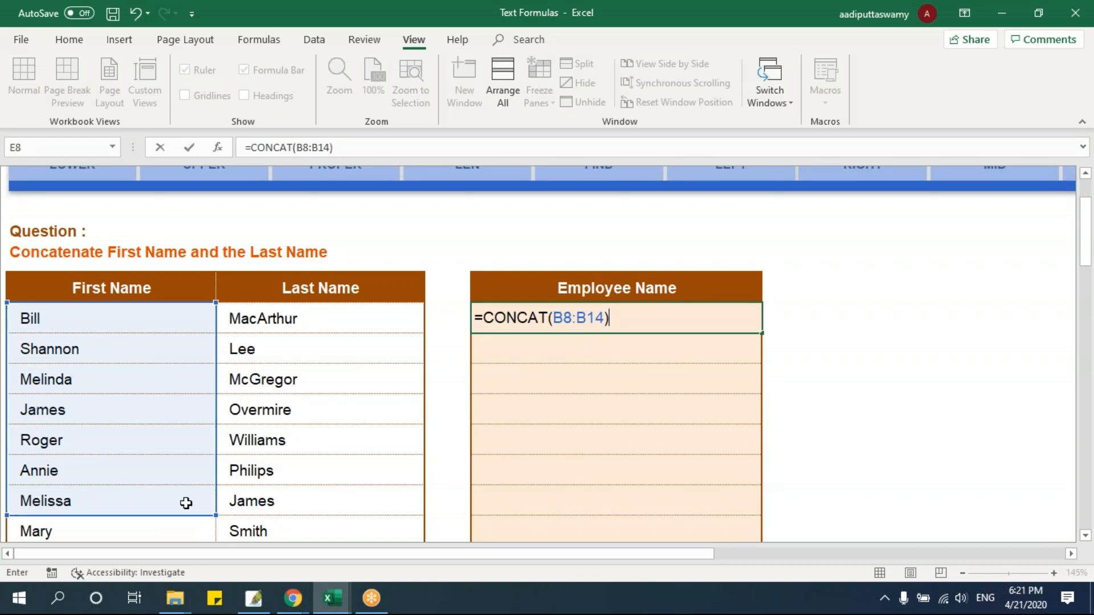
pyautogui.press('Return')
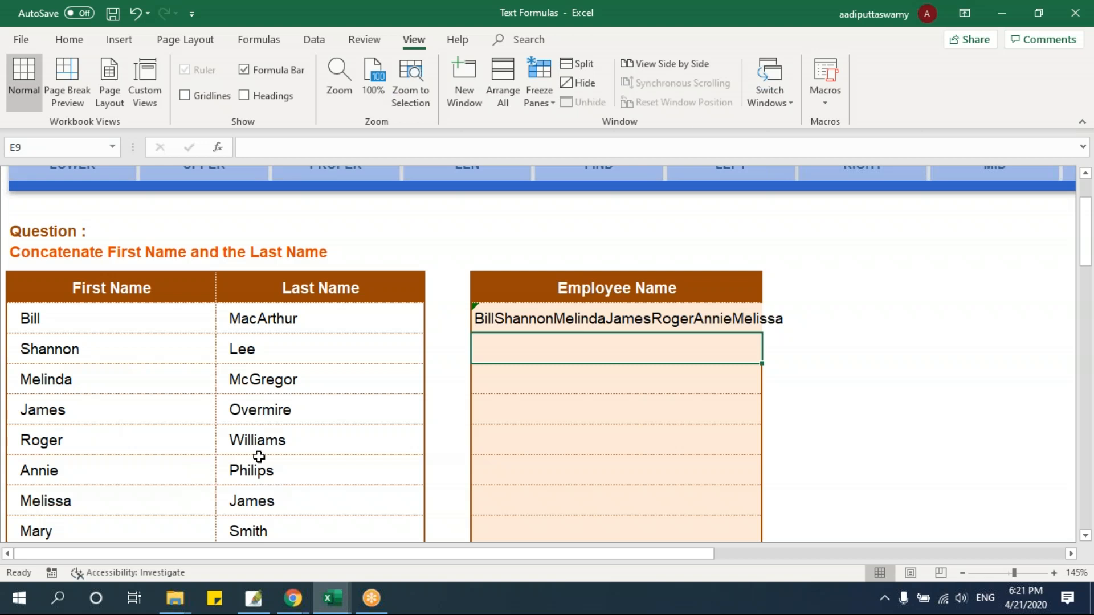
pyautogui.doubleClick(495, 318)
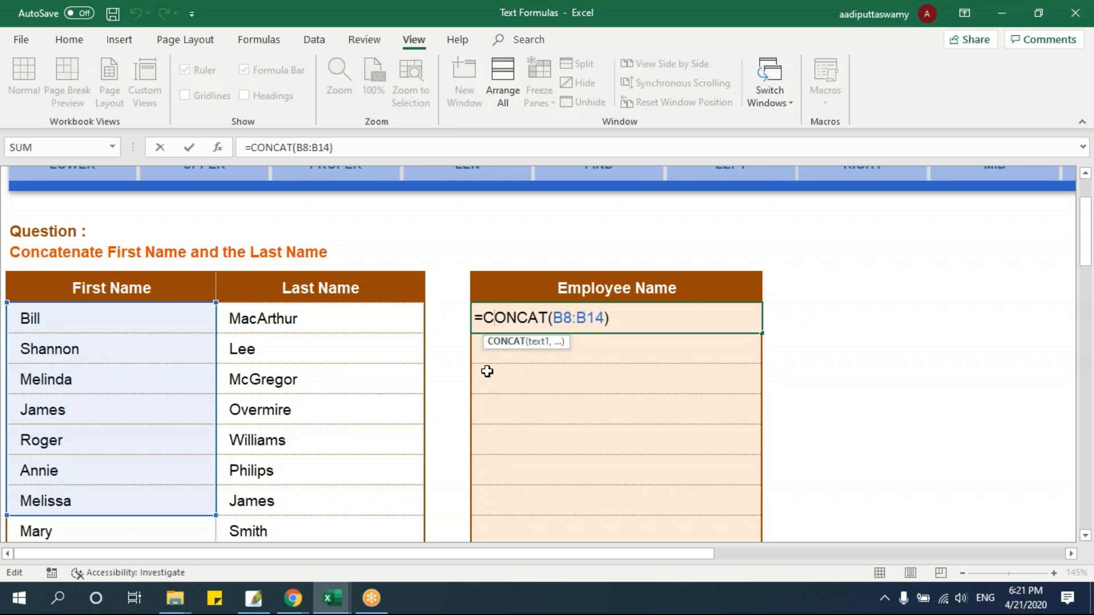
pyautogui.press('Escape')
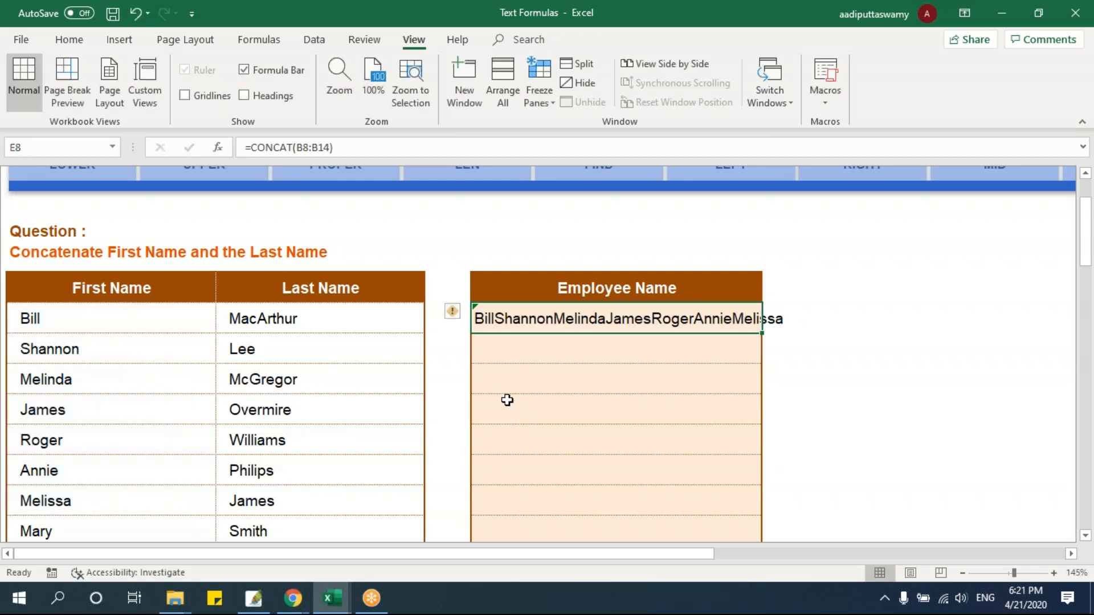
# Try appending a comma to each first name from B8 through B11 and undo the edits
pyautogui.doubleClick(146, 328)
pyautogui.write(',')
pyautogui.click(119, 347)
pyautogui.doubleClick(119, 349)
pyautogui.write(',')
pyautogui.click(116, 392)
pyautogui.doubleClick(116, 392)
pyautogui.write(',')
pyautogui.click(112, 406)
pyautogui.doubleClick(113, 406)
pyautogui.write(',')
pyautogui.press('Escape')
pyautogui.hotkey('ctrl', 'z')
pyautogui.hotkey('ctrl', 'z')
pyautogui.hotkey('ctrl', 'z')
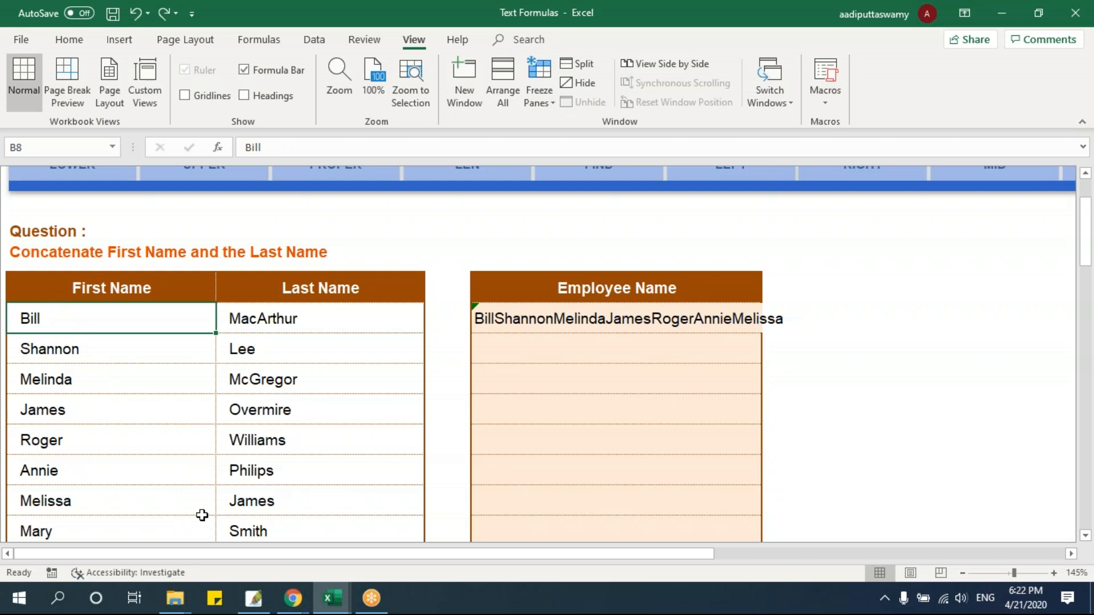
# Clear the CONCAT formula from E8 and start a TEXTJOIN formula there
pyautogui.click(496, 321)
pyautogui.press('Delete')
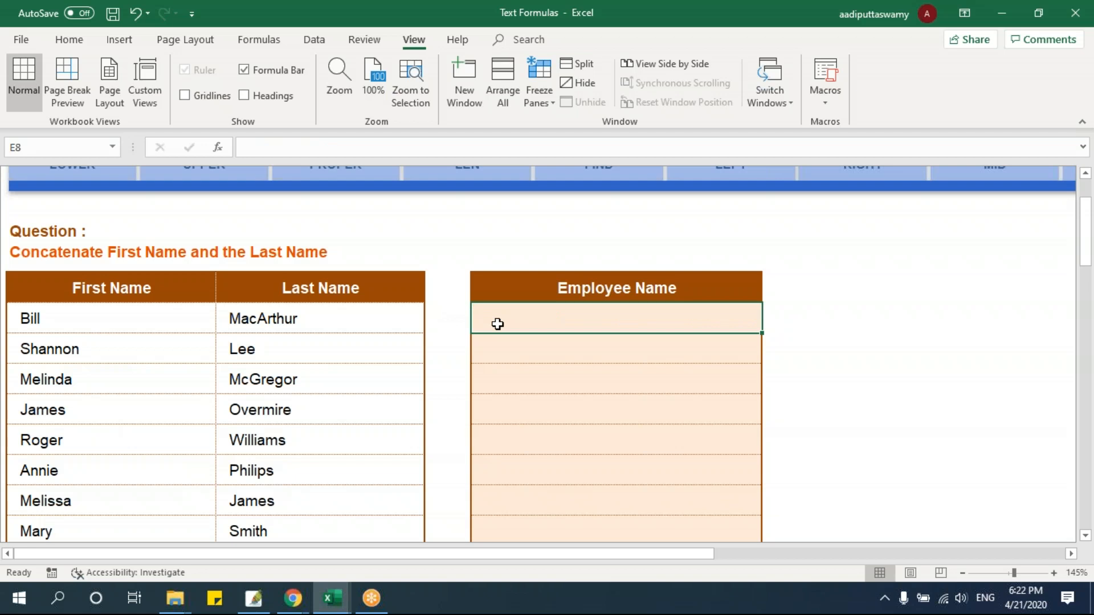
pyautogui.write('=text')
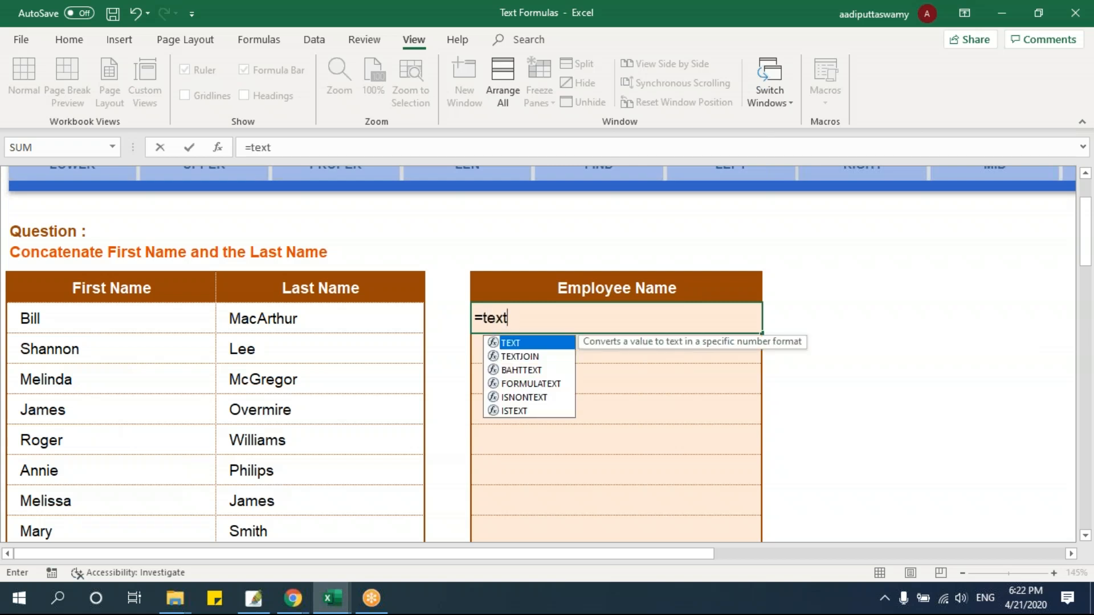
pyautogui.press('Down')
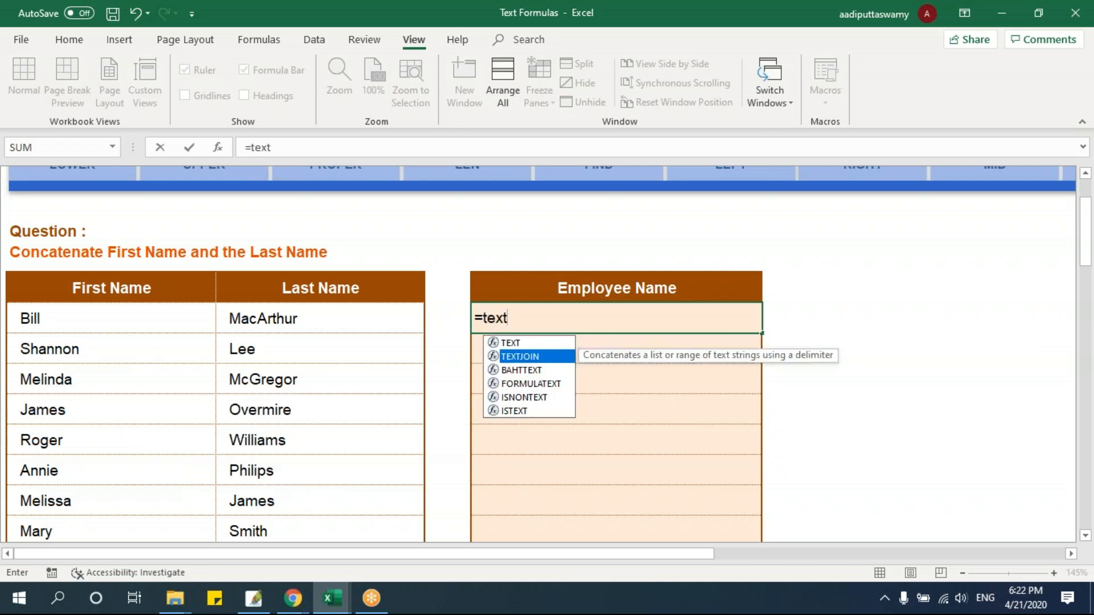
pyautogui.press('Tab')
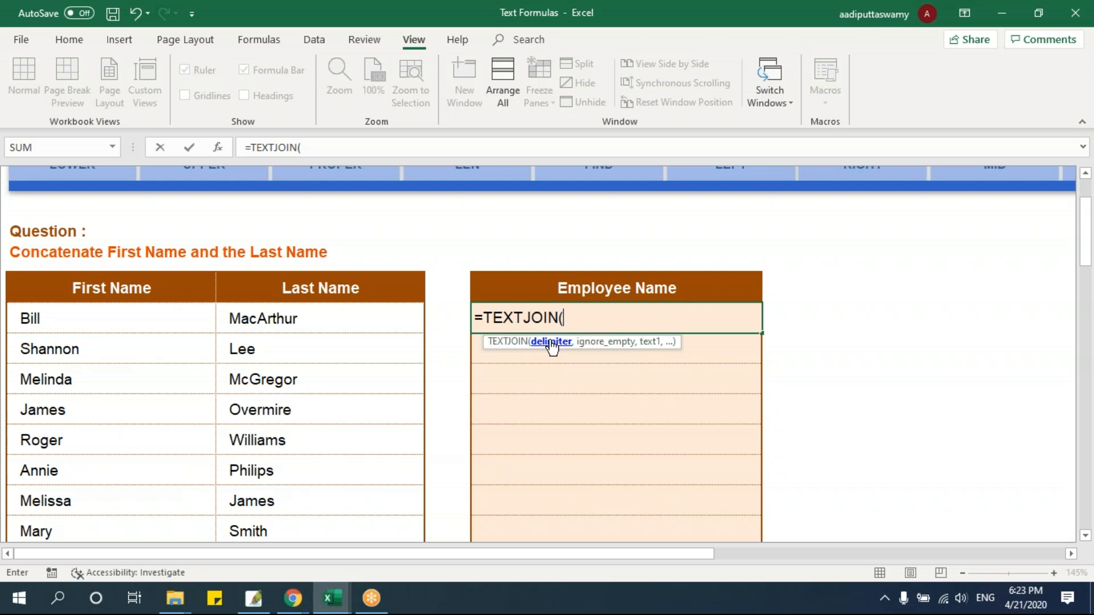
# Complete the formula in E8 as =TEXTJOIN(",",TRUE,B8:B14) to join the first names with commas, ignoring empty cells
pyautogui.write('",",')
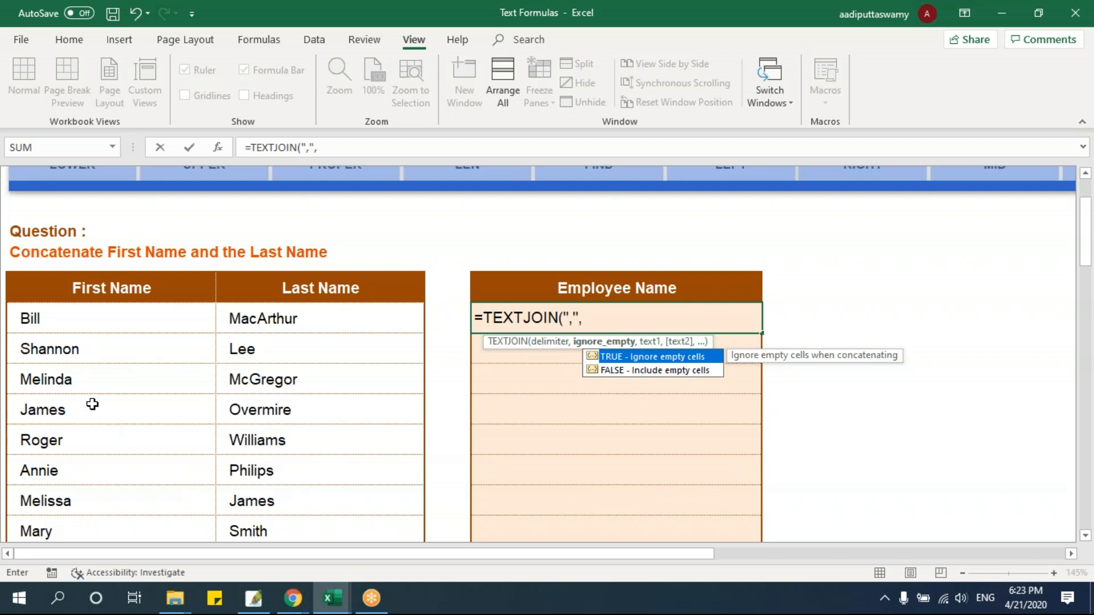
pyautogui.press('Down')
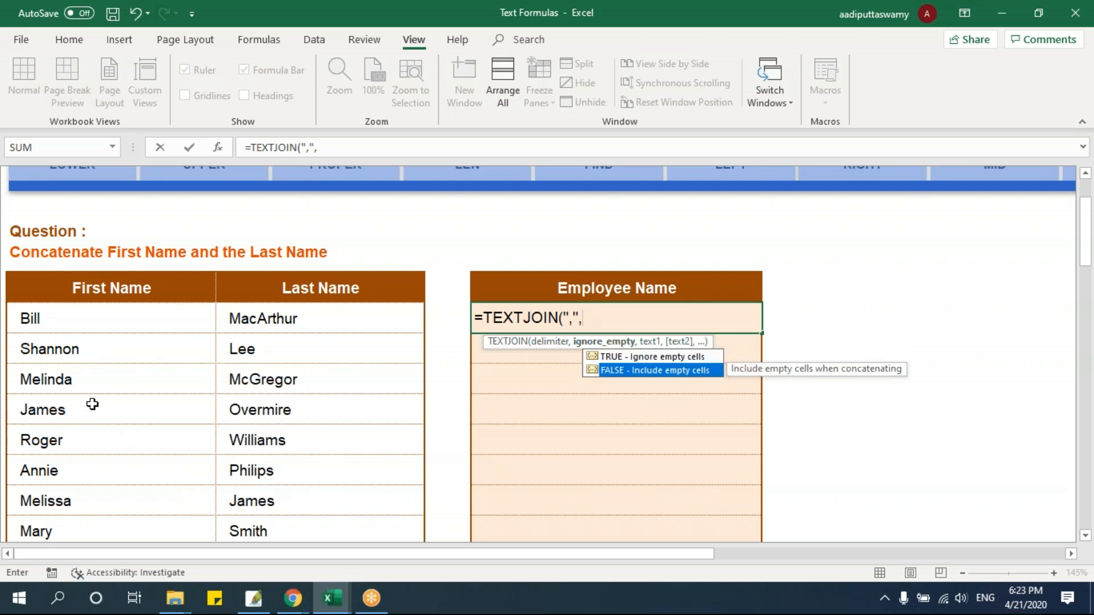
pyautogui.press('Up')
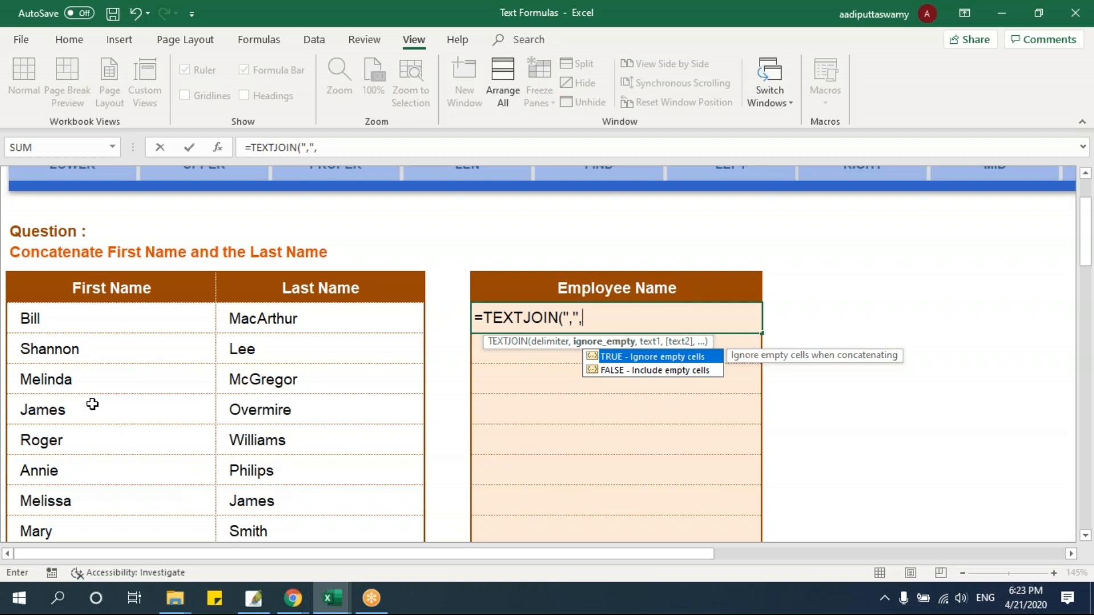
pyautogui.press('Tab')
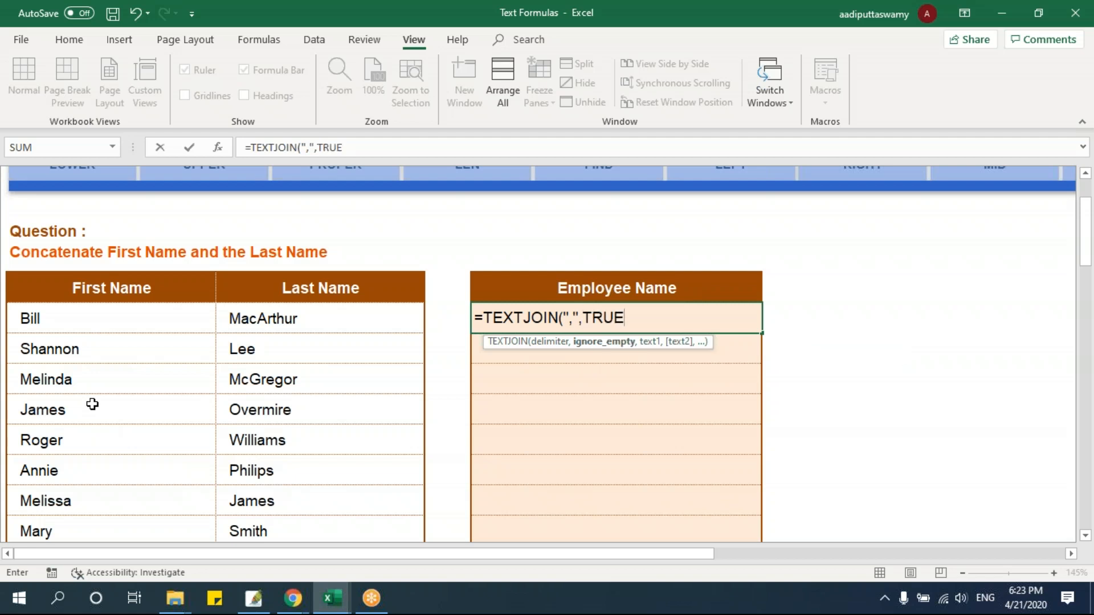
pyautogui.write(',')
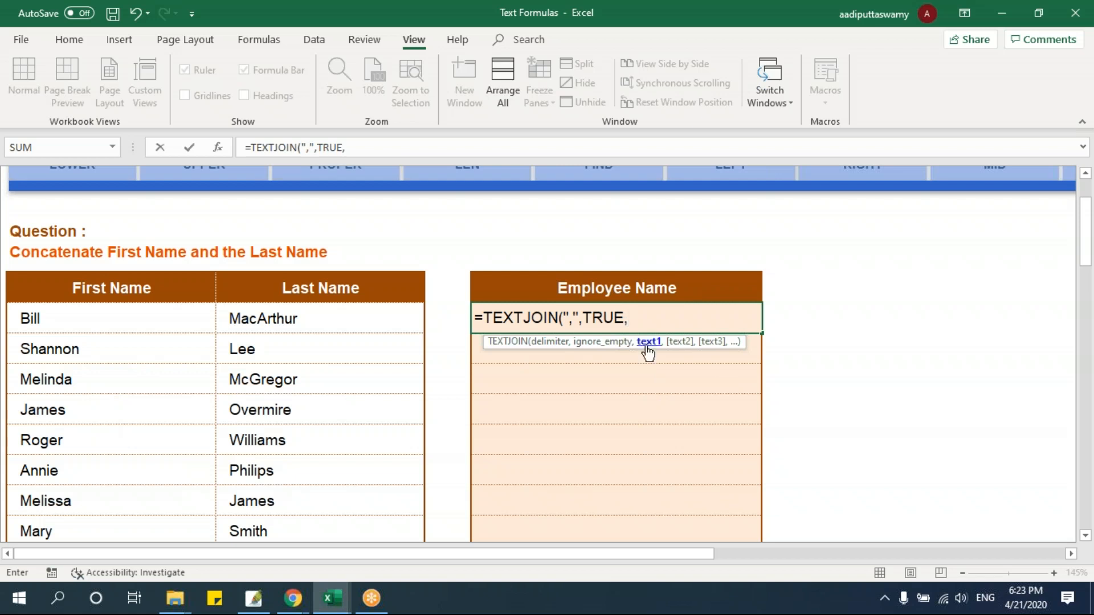
pyautogui.moveTo(145, 318); pyautogui.dragTo(151, 491)
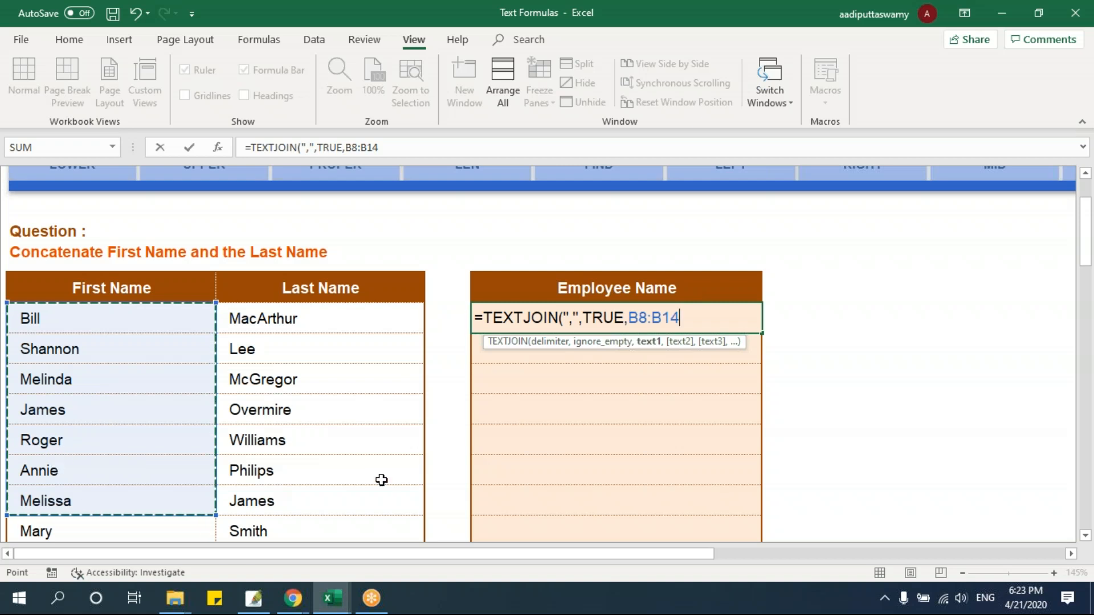
pyautogui.write(')')
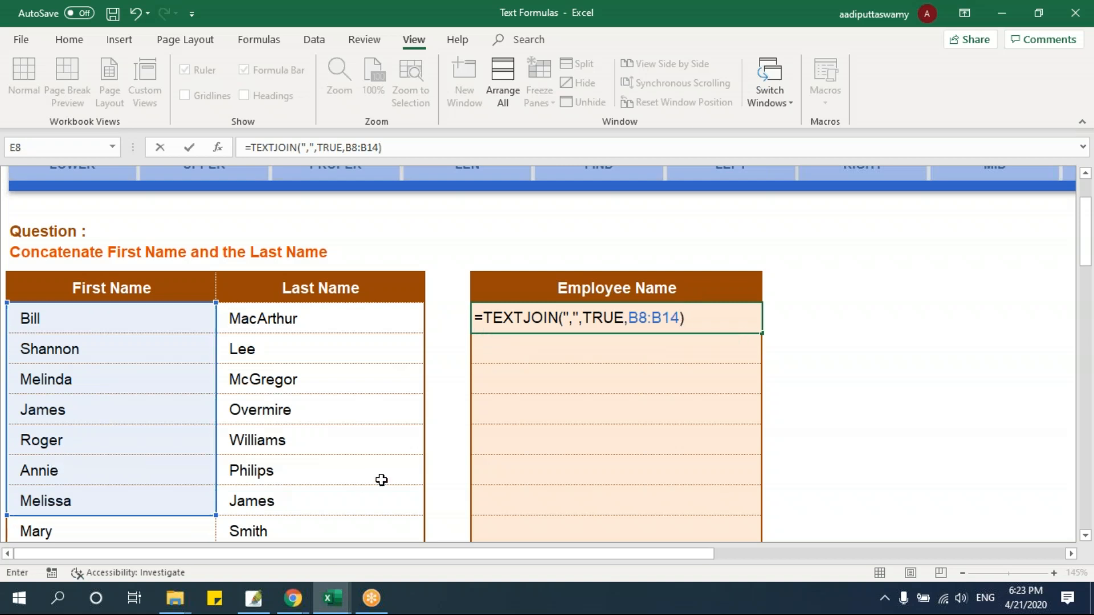
pyautogui.press('Return')
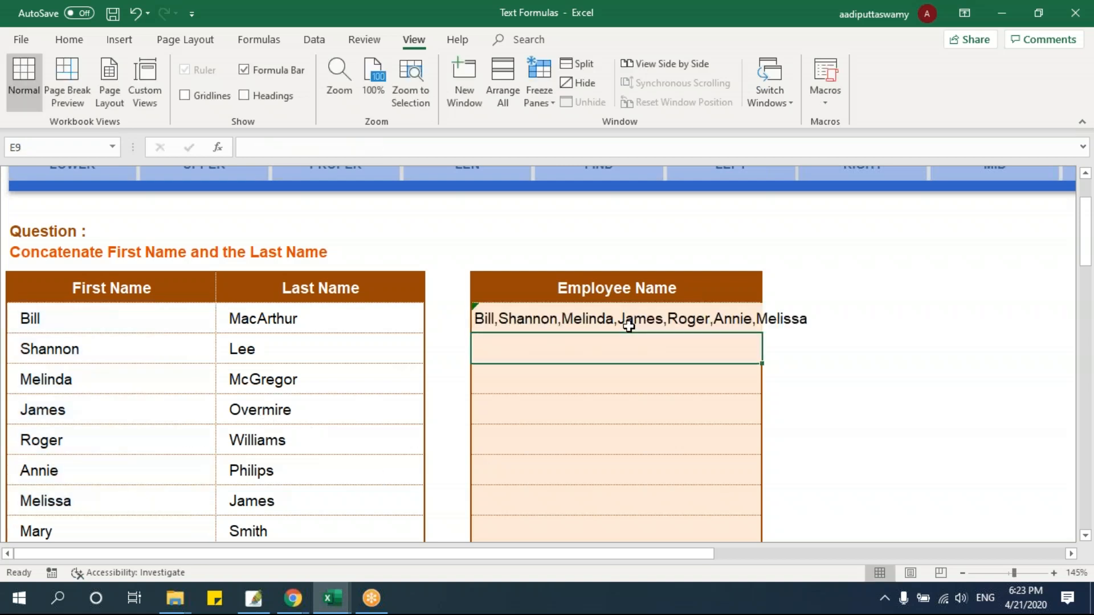
# Change the delimiter in E8's TEXTJOIN formula to a hyphen and review the formula's arguments
pyautogui.doubleClick(708, 324)
pyautogui.click(569, 318)
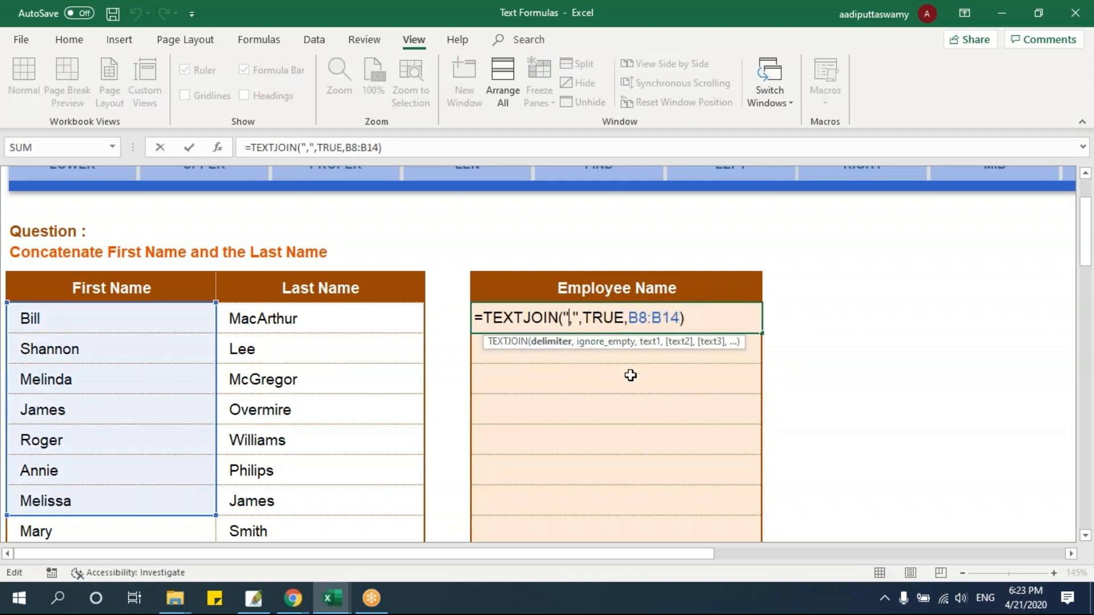
pyautogui.press('Delete')
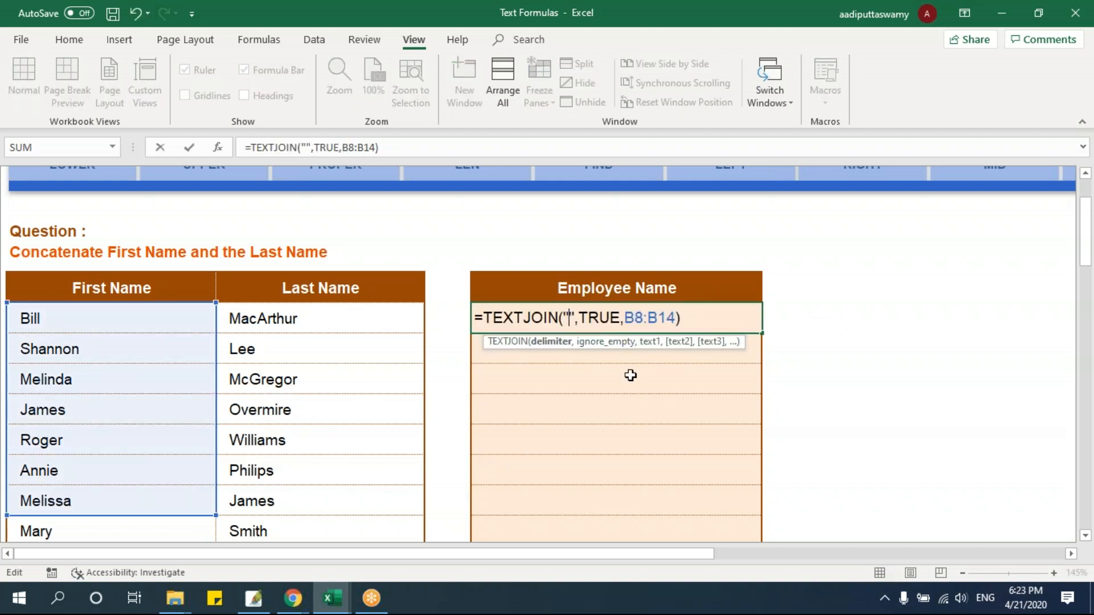
pyautogui.write('-')
pyautogui.press('Return')
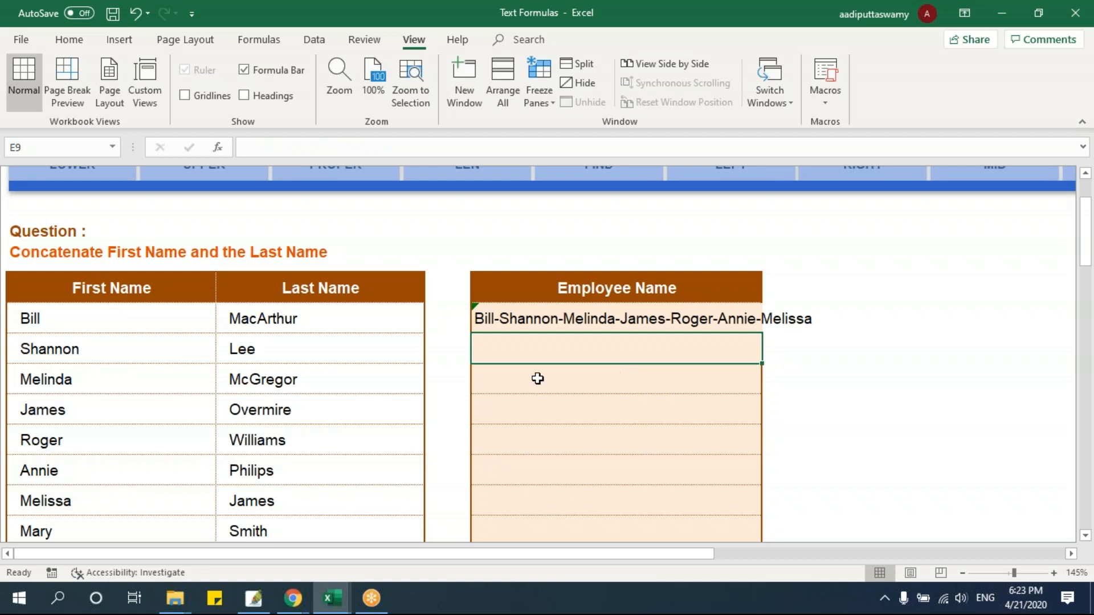
pyautogui.doubleClick(543, 315)
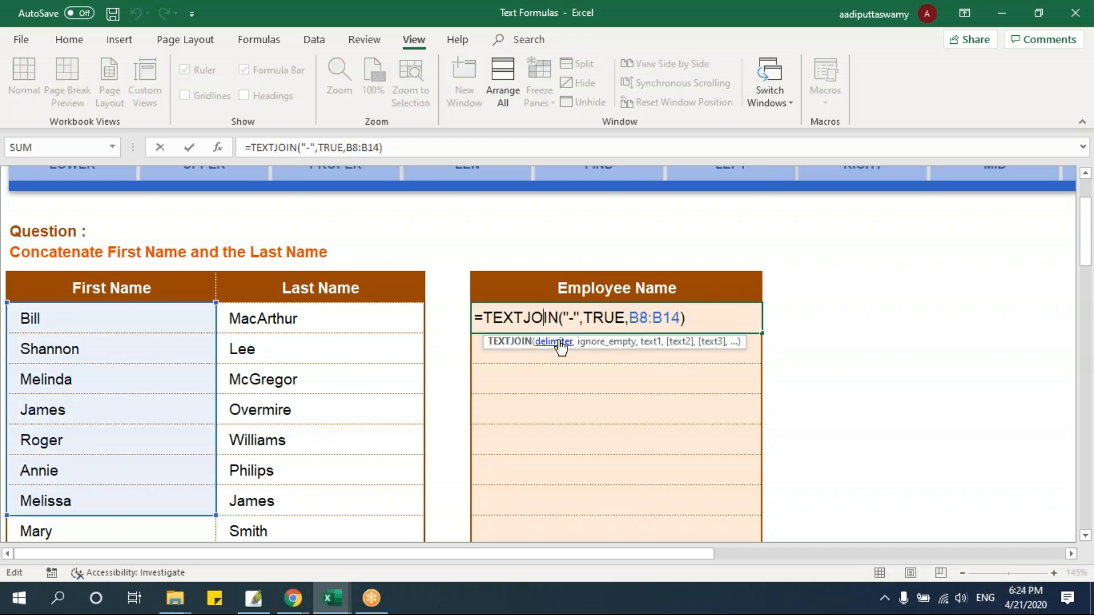
pyautogui.press('Escape')
# Clear the first names in B10 and B12 to test how TEXTJOIN treats empty cells
pyautogui.click(94, 380)
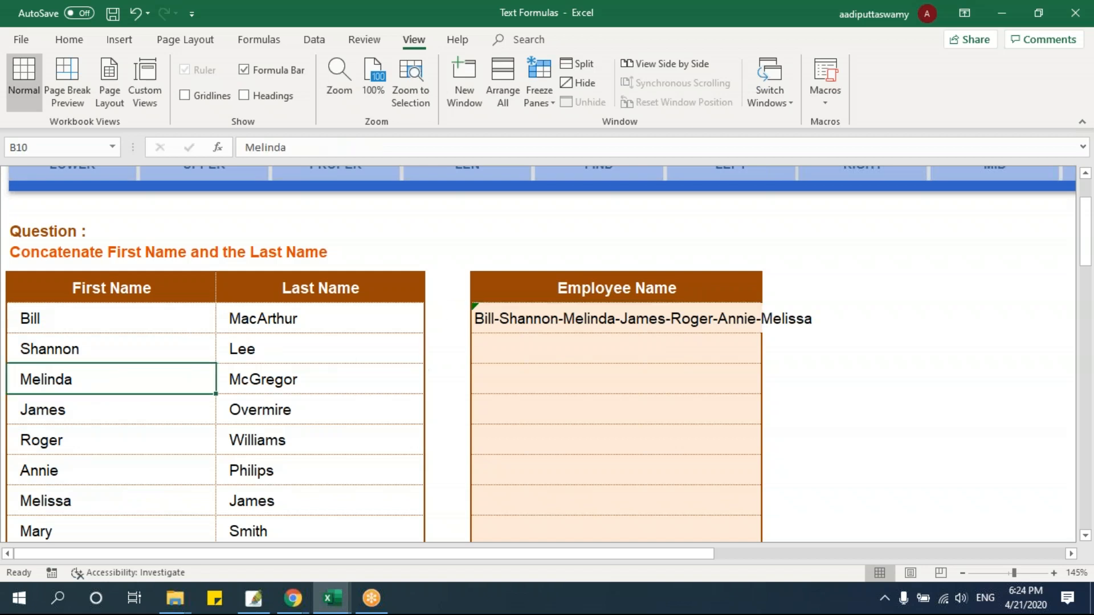
pyautogui.press('Delete')
pyautogui.click(117, 439)
pyautogui.press('Delete')
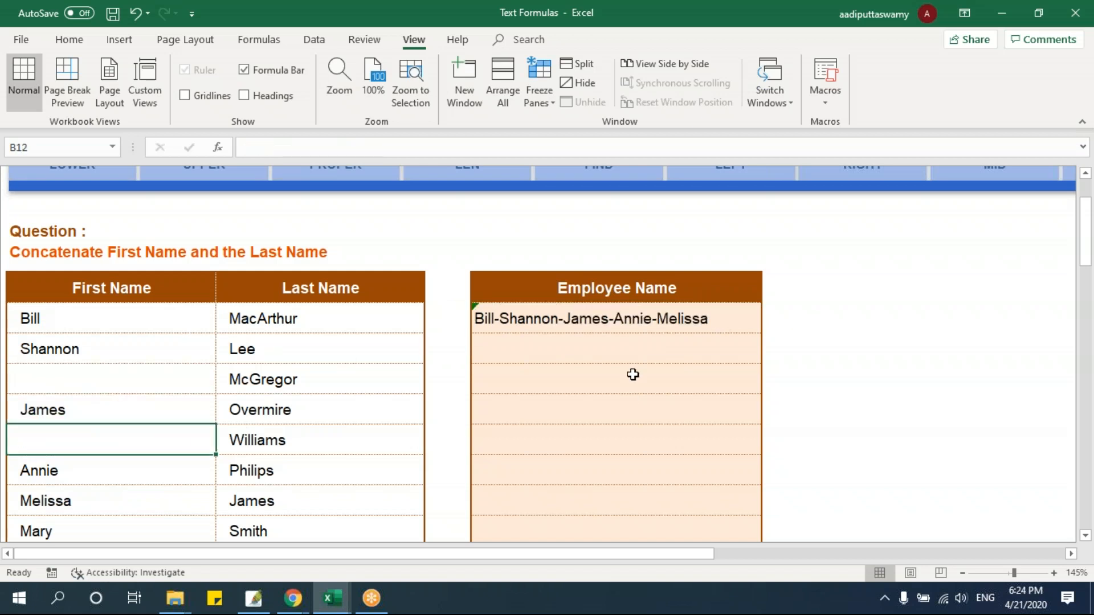
# Change the delimiter in E8's TEXTJOIN formula to a comma followed by a space
pyautogui.doubleClick(531, 323)
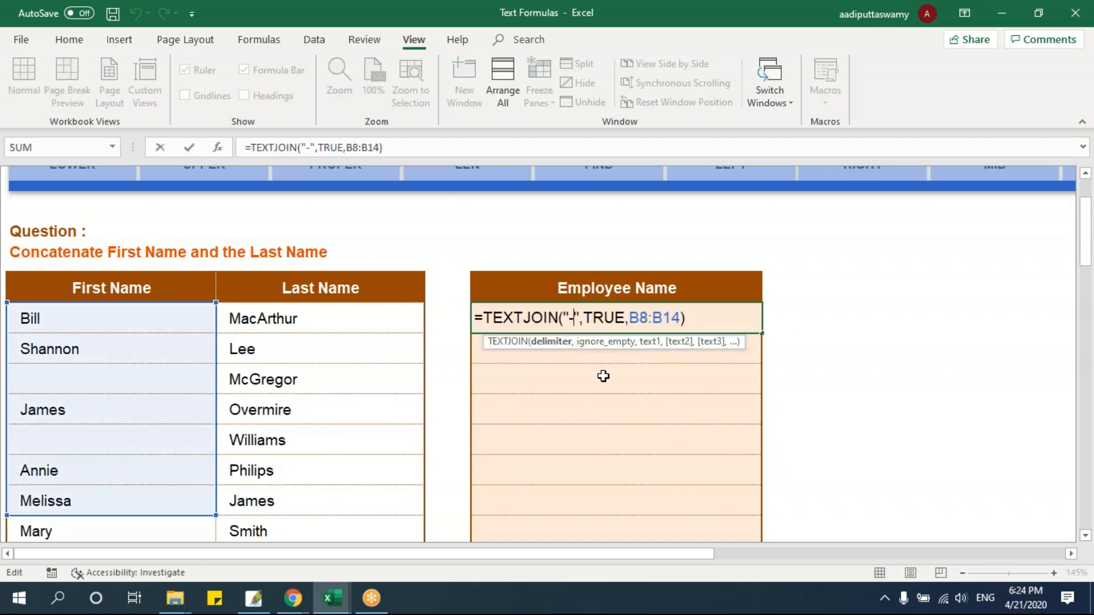
pyautogui.press('BackSpace')
pyautogui.write(',')
pyautogui.press('Return')
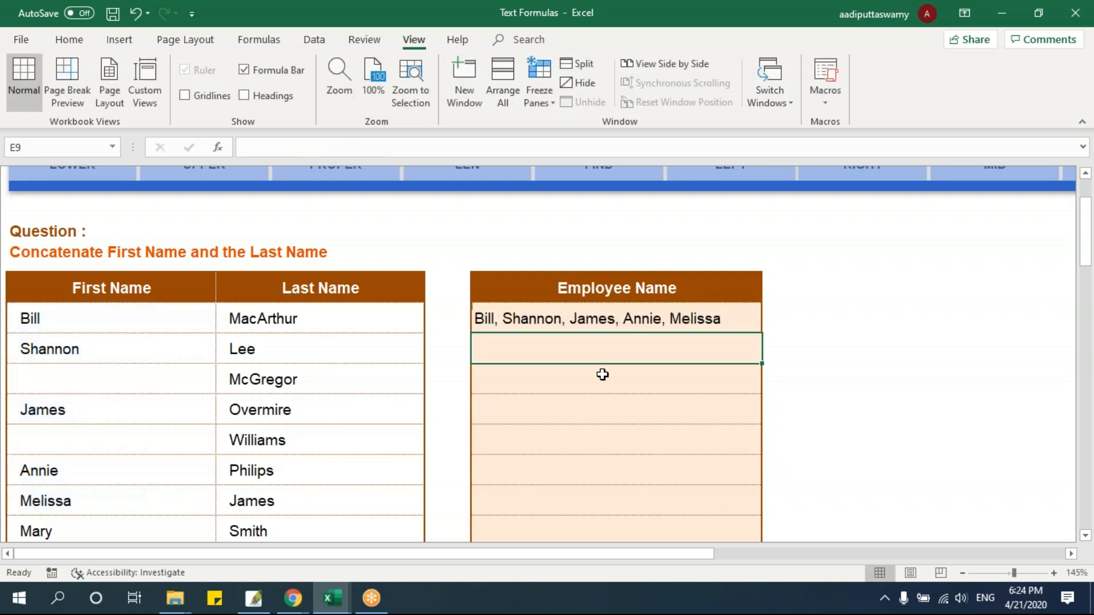
# Inspect the blank first-name cells B10 and B12 against the joined list in E8
pyautogui.click(104, 378)
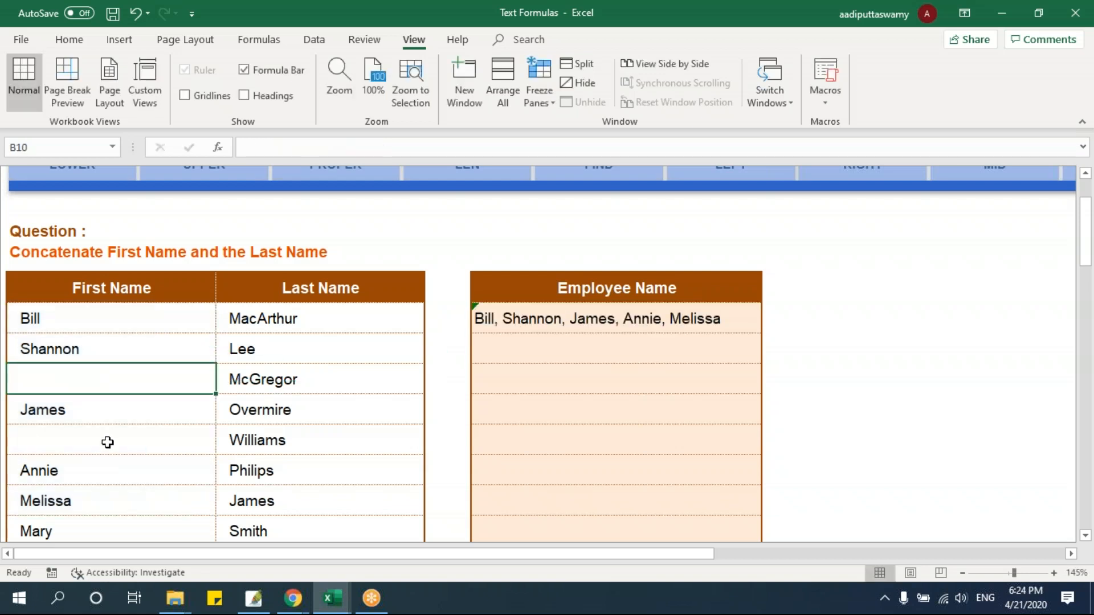
pyautogui.click(142, 360)
pyautogui.click(105, 378)
pyautogui.click(102, 437)
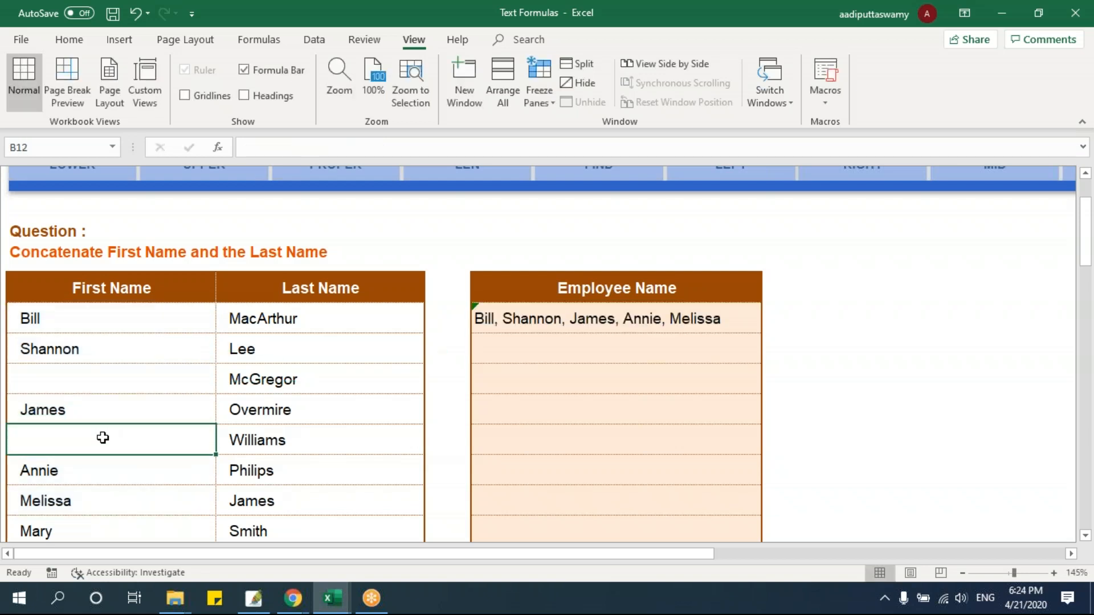
# Change the ignore_empty argument of E8's TEXTJOIN formula to FALSE so that empty cells are included
pyautogui.doubleClick(620, 318)
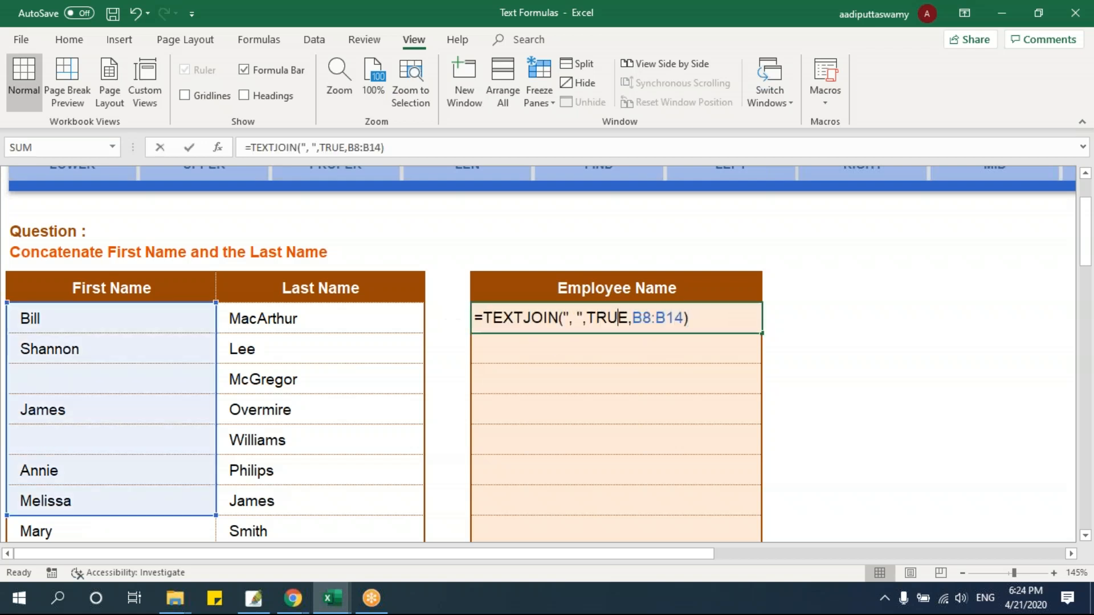
pyautogui.moveTo(586, 318); pyautogui.dragTo(627, 319)
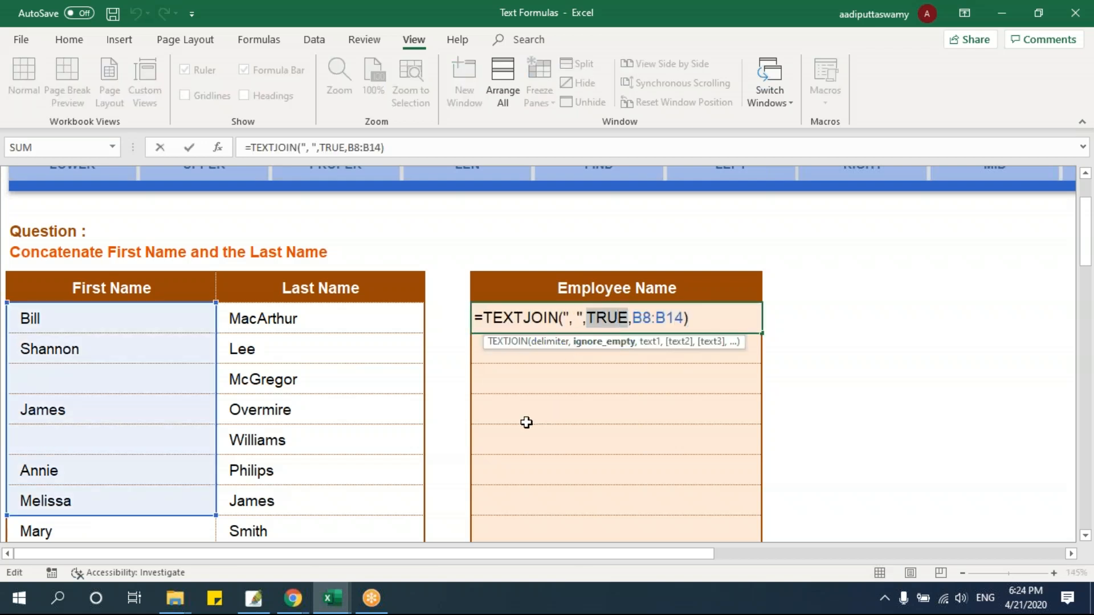
pyautogui.write('false')
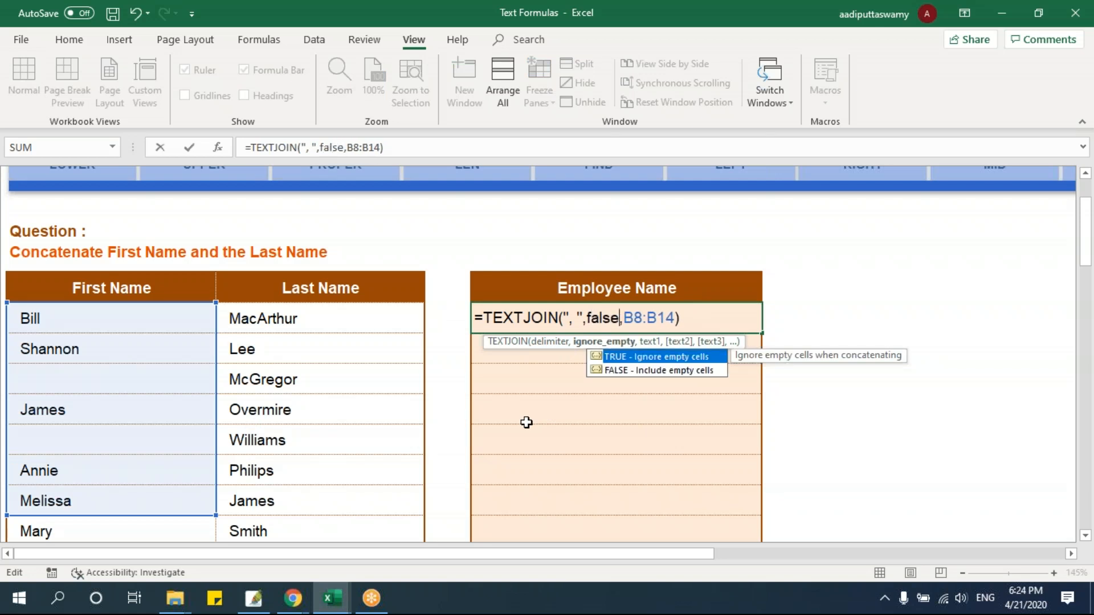
pyautogui.press('Return')
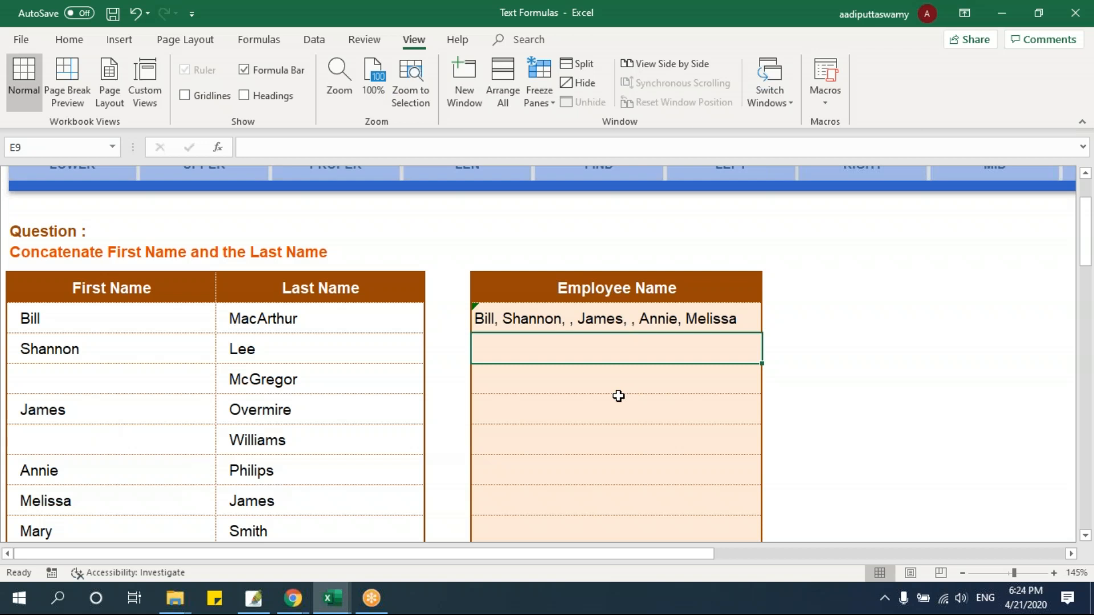
# Compare the first names in B8:B14, including blank cells B10 and B12, with the joined list in E8
pyautogui.click(121, 313)
pyautogui.click(108, 349)
pyautogui.click(112, 391)
pyautogui.click(115, 432)
pyautogui.click(128, 324)
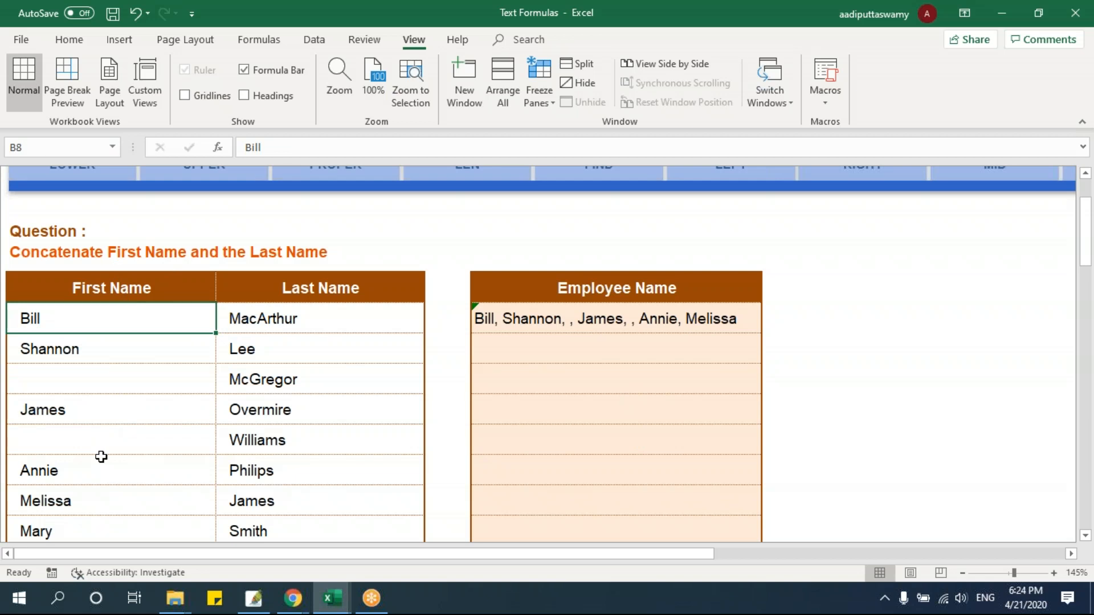
pyautogui.moveTo(146, 312); pyautogui.dragTo(113, 501)
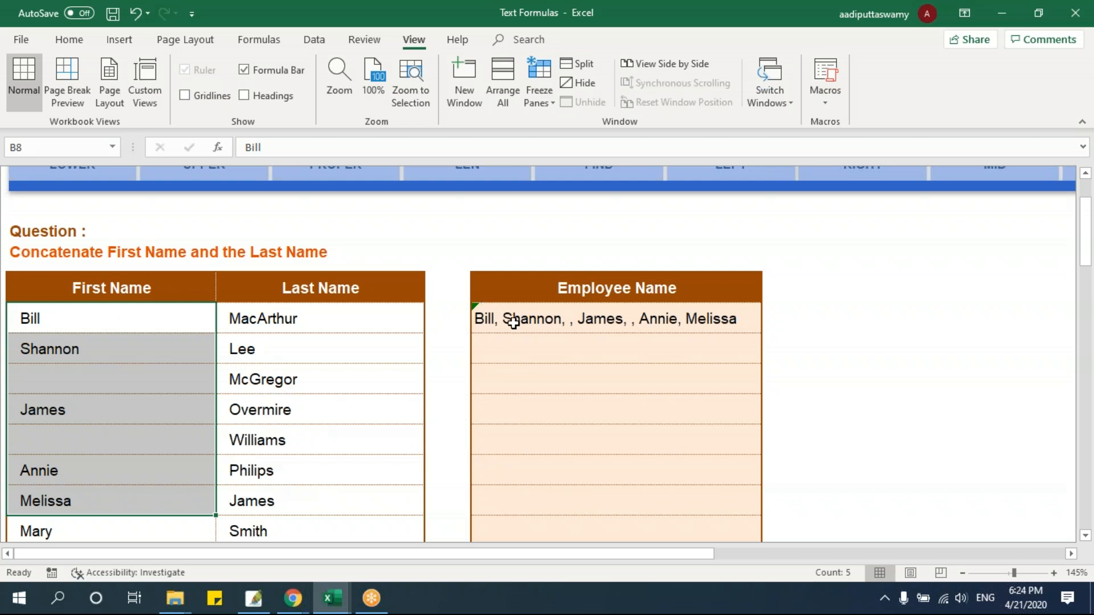
pyautogui.click(183, 388)
pyautogui.click(169, 430)
pyautogui.click(152, 383)
pyautogui.click(152, 449)
pyautogui.click(161, 387)
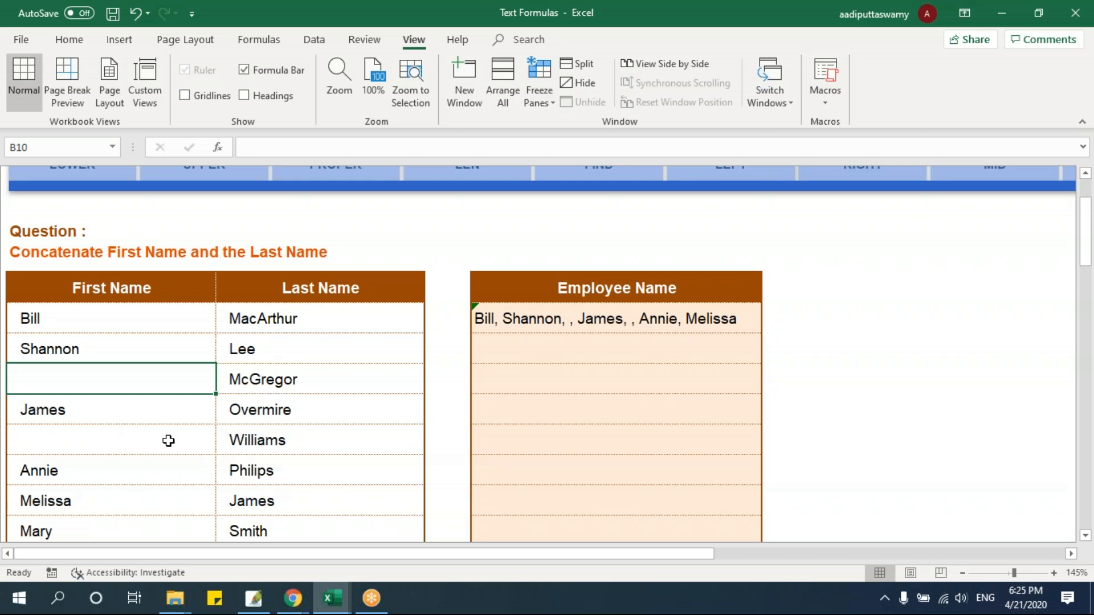
# Go to the TEXT worksheet and select the first empty Emp ID cell, F8
pyautogui.scroll(2, 844, 390)
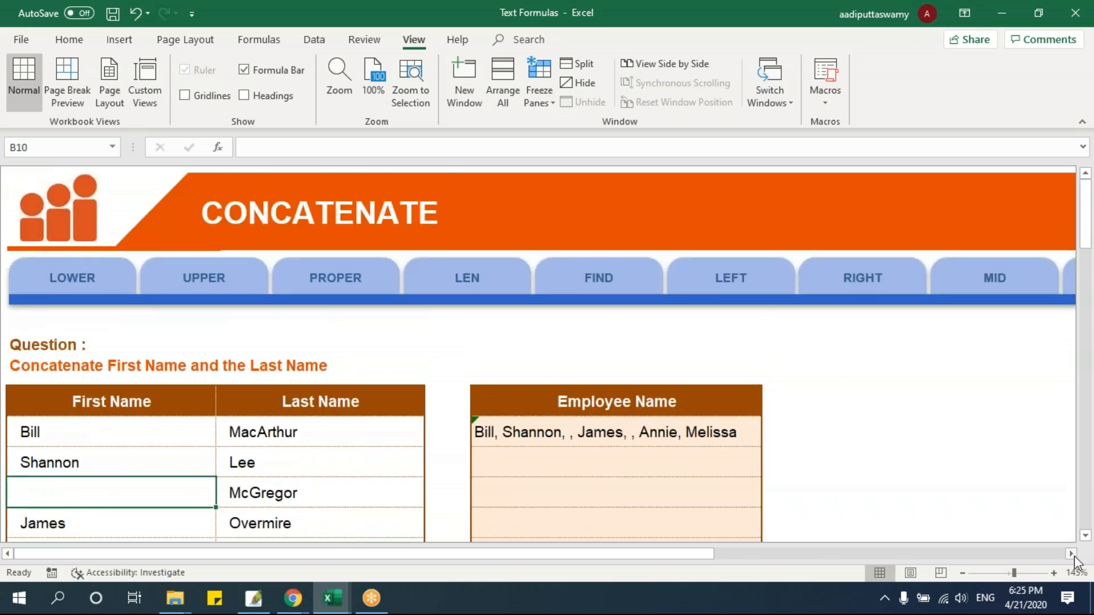
pyautogui.hscroll(10, 1071, 553)
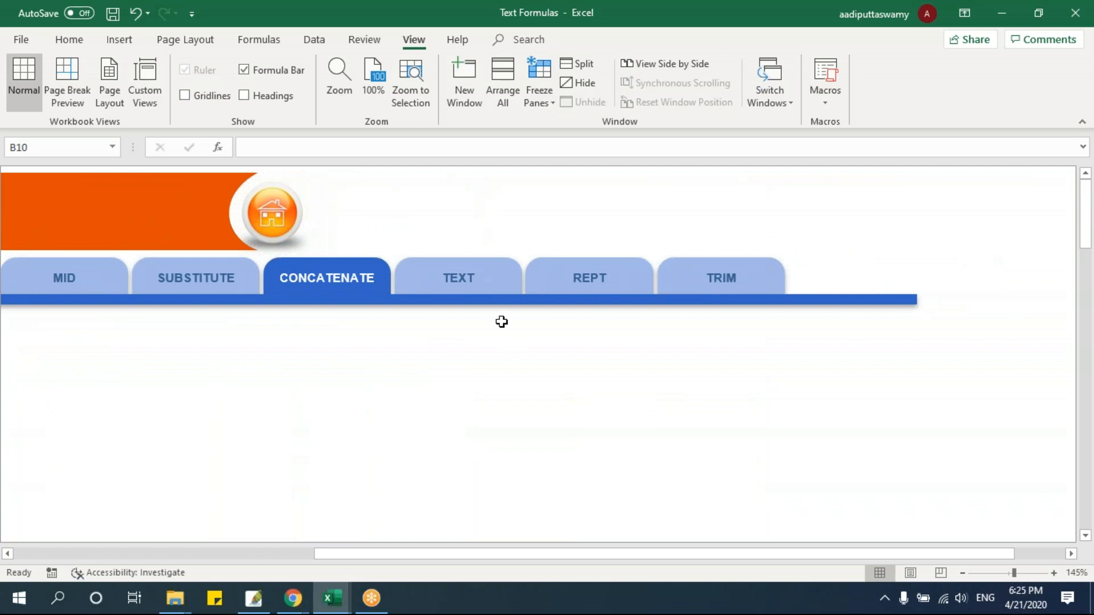
pyautogui.click(481, 277)
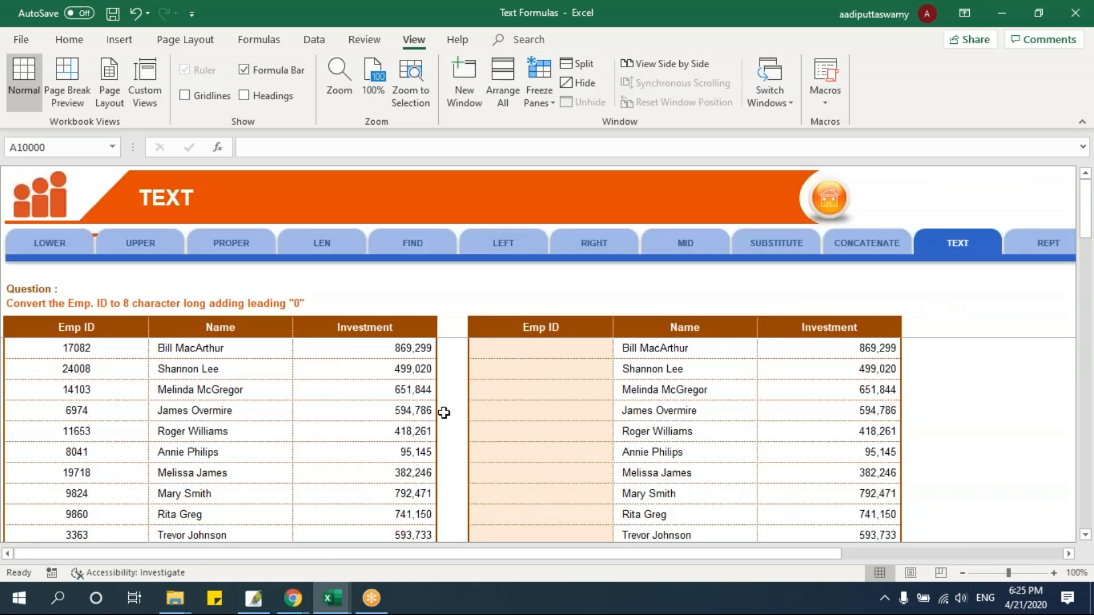
pyautogui.click(530, 349)
pyautogui.scroll(-1, 575, 409)
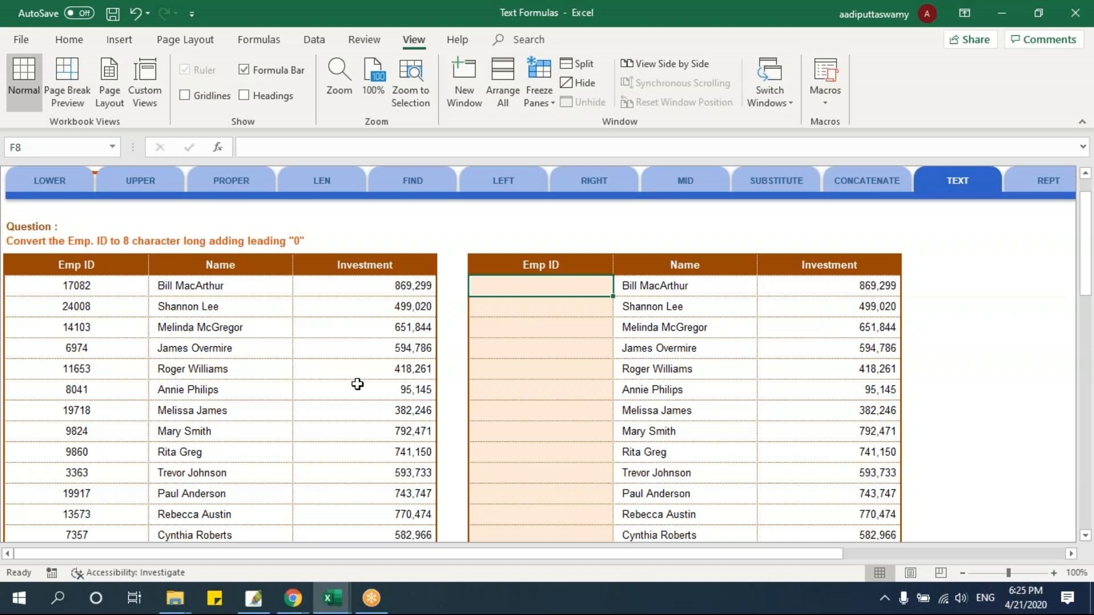
# Hide the Name and Investment columns of the source table beside its Emp ID column
pyautogui.click(213, 283)
pyautogui.moveTo(213, 283); pyautogui.dragTo(420, 284)
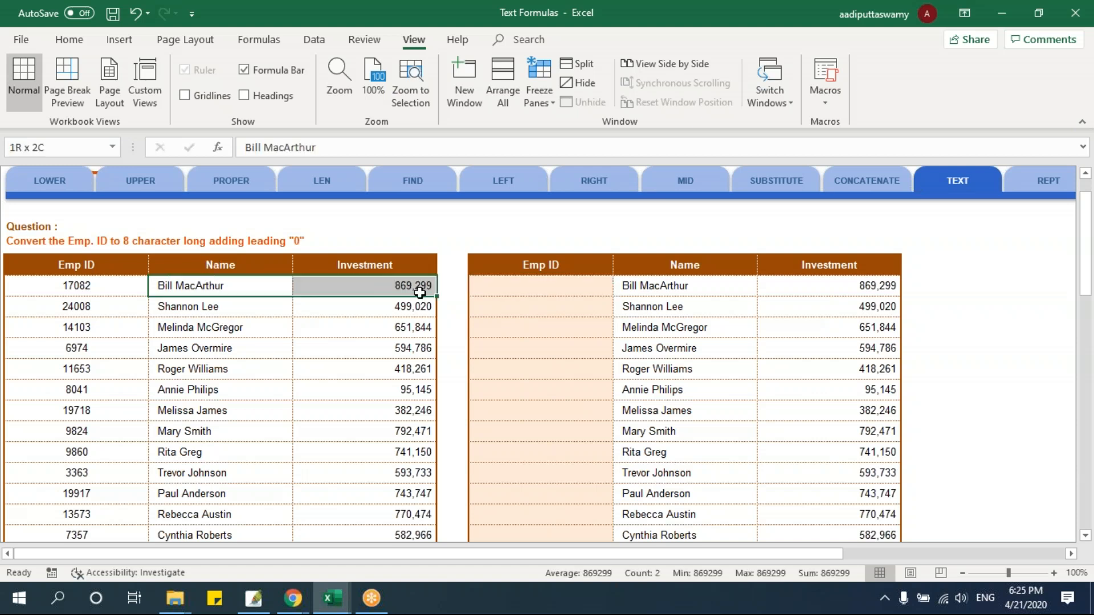
pyautogui.hotkey('ctrl', '0')
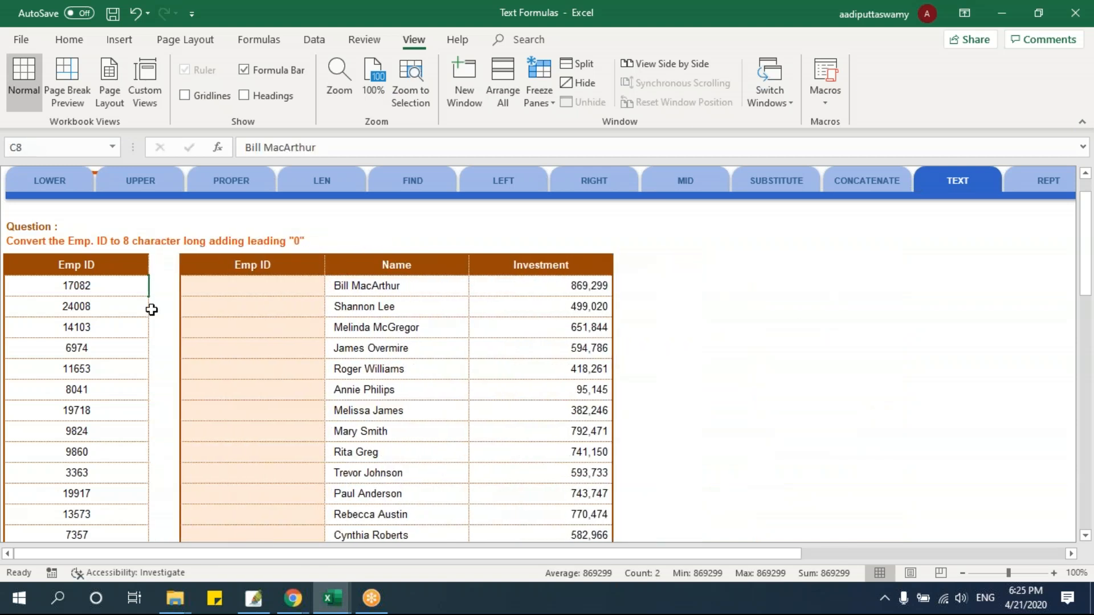
# Examine the source Emp ID column at a larger zoom, checking how many digits the IDs have
pyautogui.click(98, 286)
pyautogui.scroll(1, 97, 286)
pyautogui.scroll(5, 98, 286)
pyautogui.scroll(1, 186, 306)
pyautogui.click(227, 393)
pyautogui.click(231, 364)
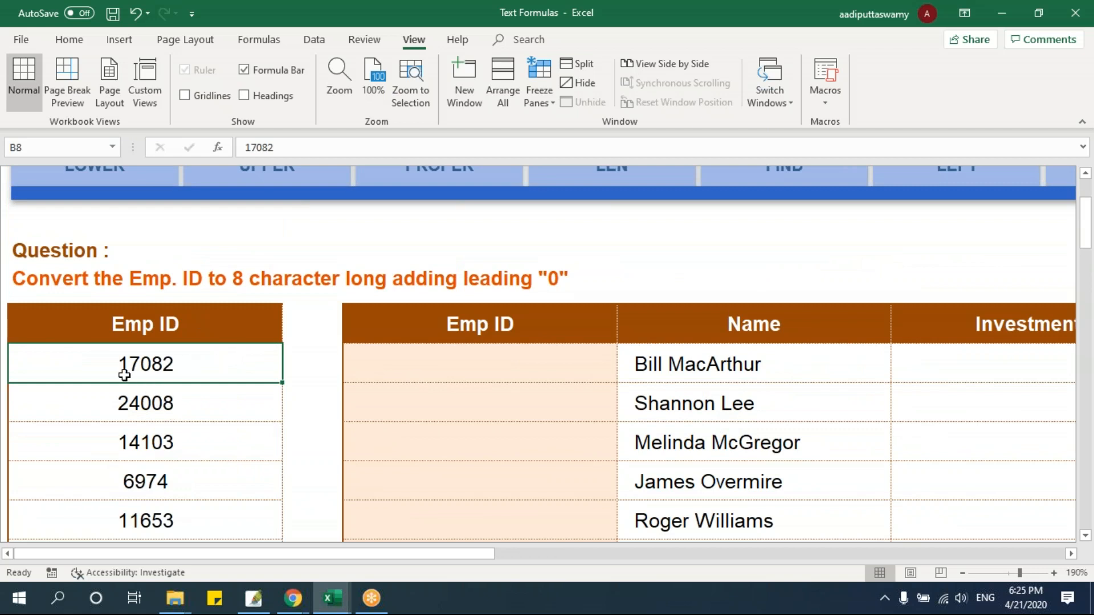
pyautogui.scroll(-6, 157, 370)
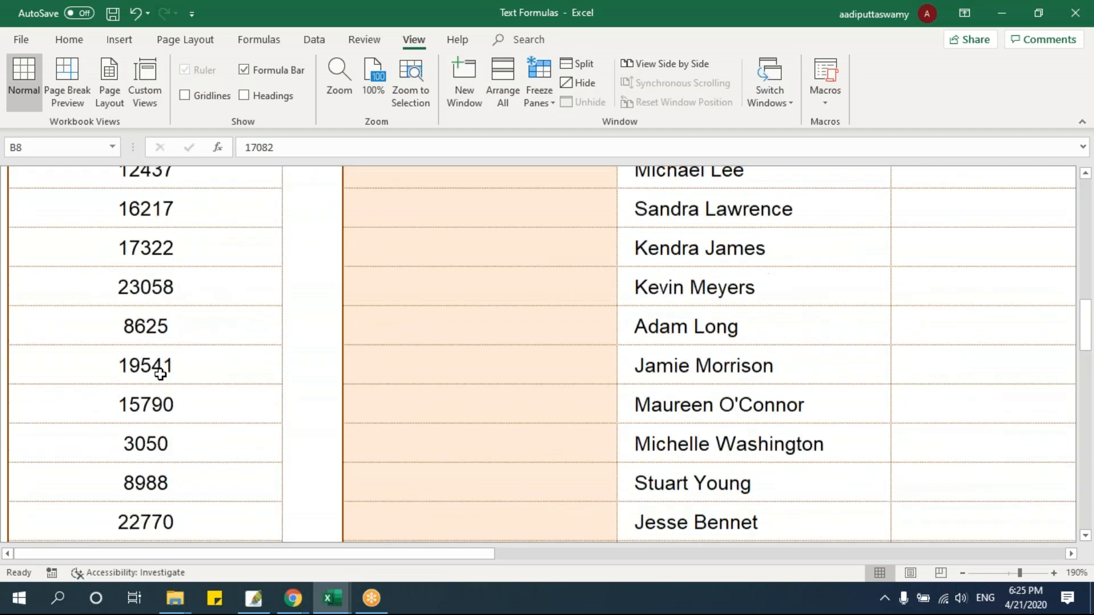
pyautogui.scroll(-1, 164, 376)
pyautogui.scroll(7, 159, 374)
pyautogui.click(162, 390)
pyautogui.click(163, 374)
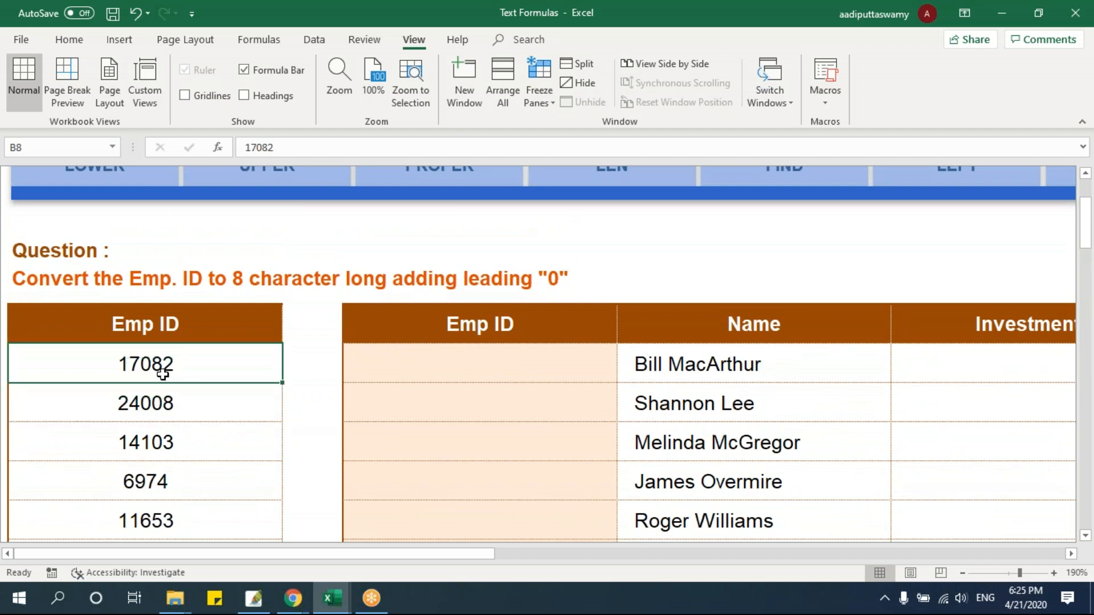
# Try to add four leading zeros directly to the numeric employee ID in B8
pyautogui.doubleClick(111, 363)
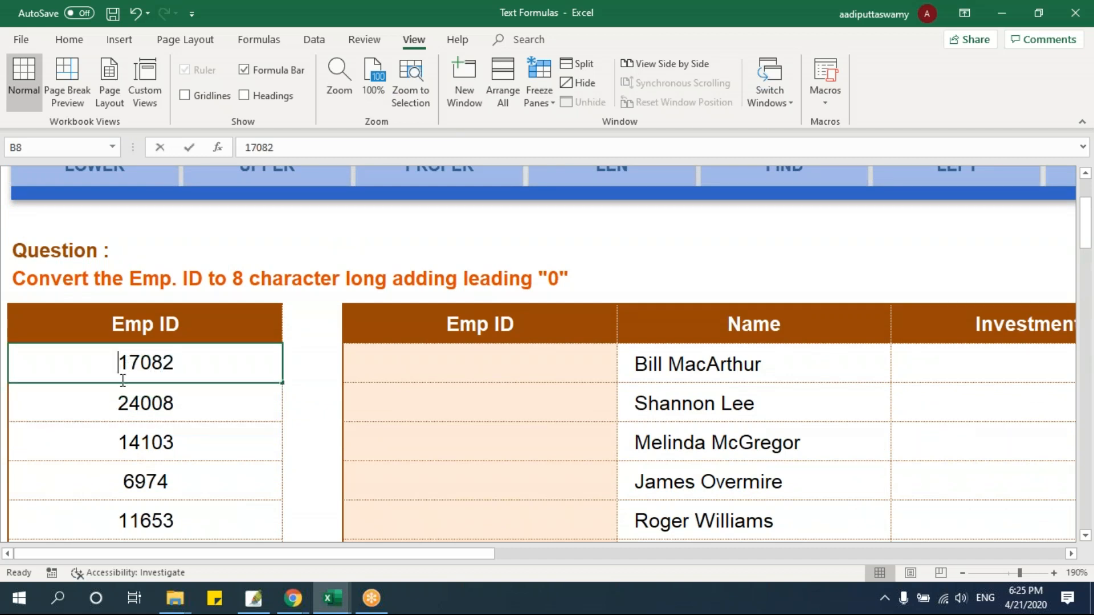
pyautogui.write('0000')
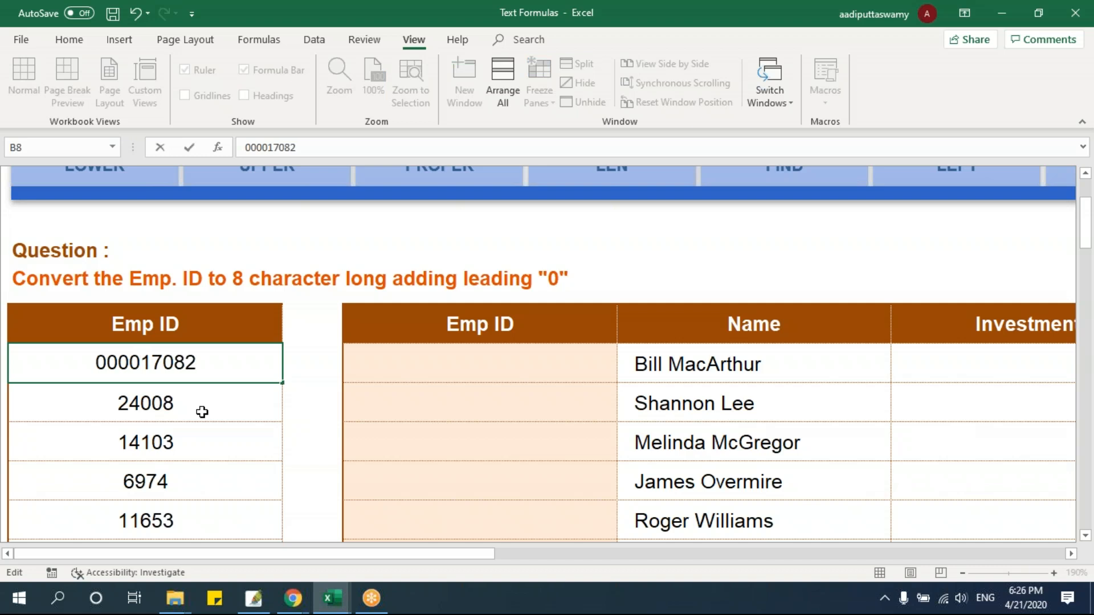
pyautogui.press('Return')
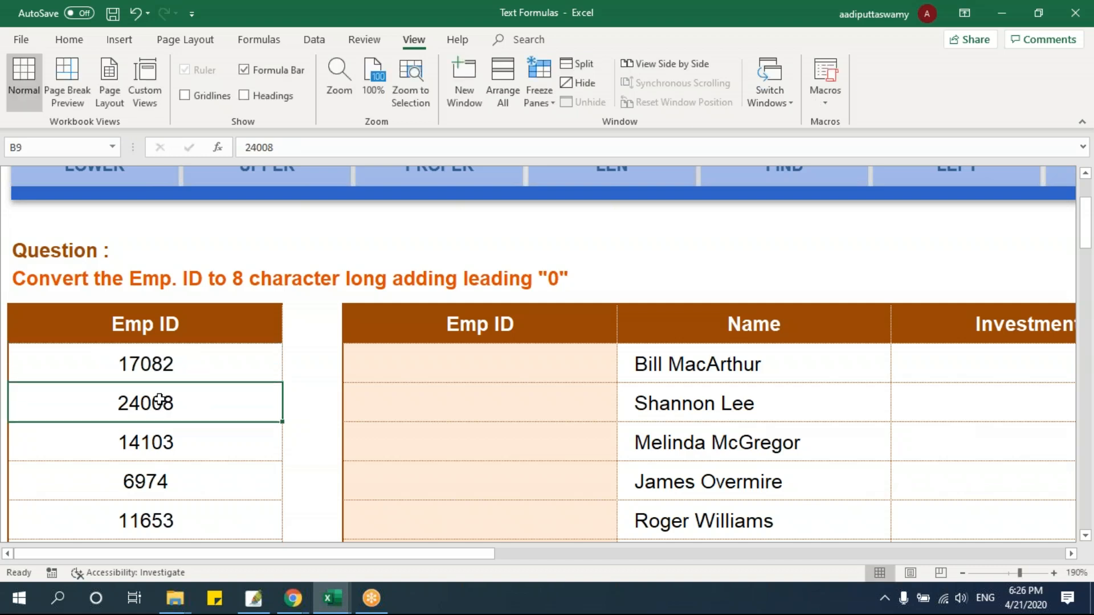
# Prefix the employee ID in B8 with an apostrophe and four zeros to store it as text
pyautogui.doubleClick(131, 361)
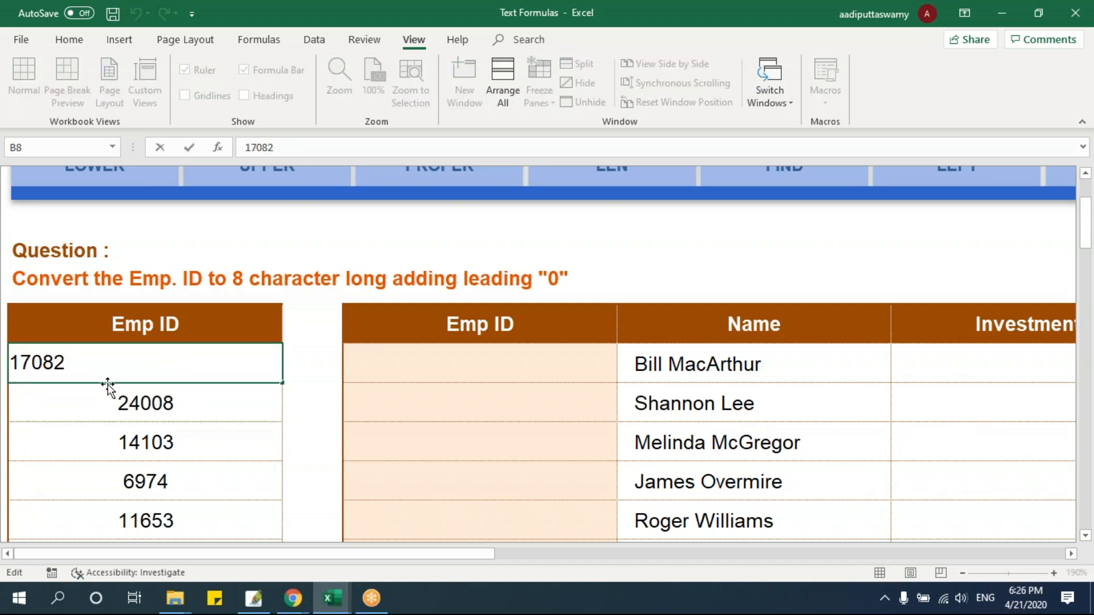
pyautogui.write("'0000")
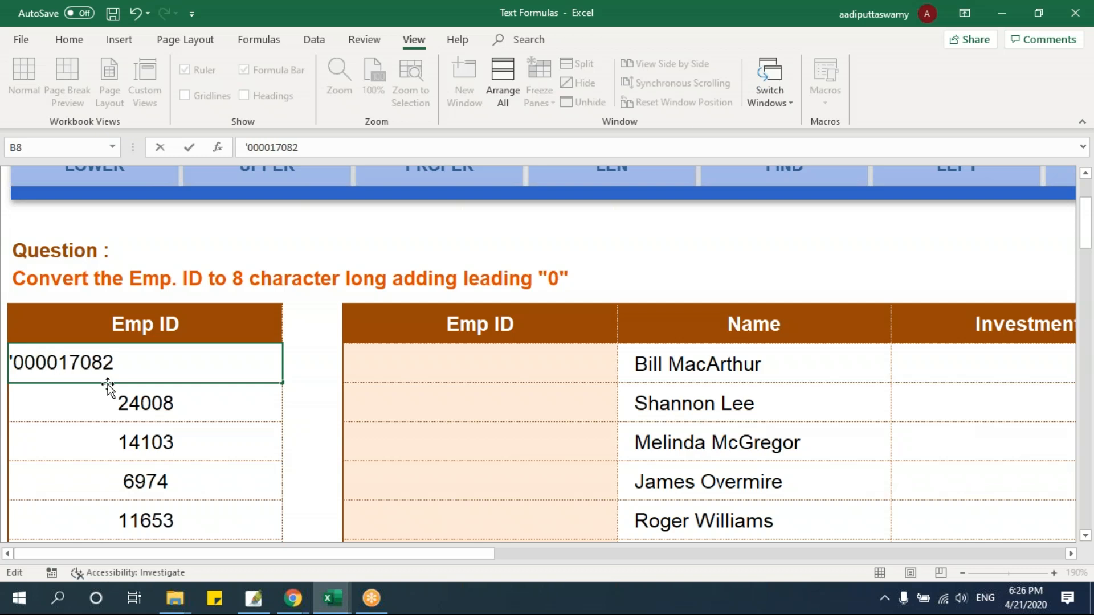
pyautogui.press('Return')
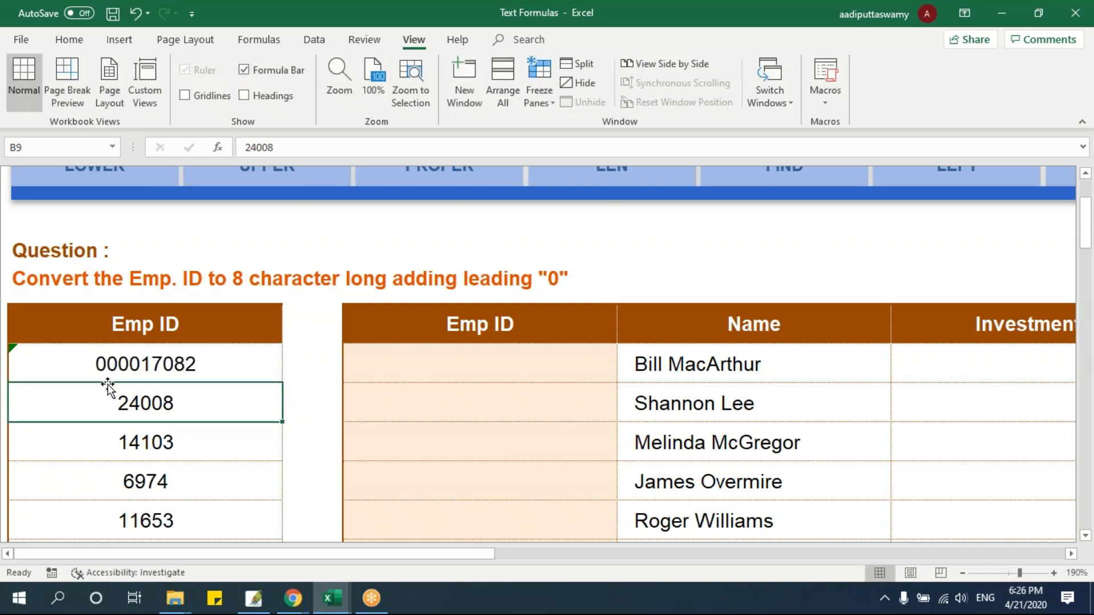
# Open B8 for editing and select the apostrophe and leading zeros before the employee ID
pyautogui.doubleClick(147, 364)
pyautogui.moveTo(62, 363); pyautogui.dragTo(3, 362)
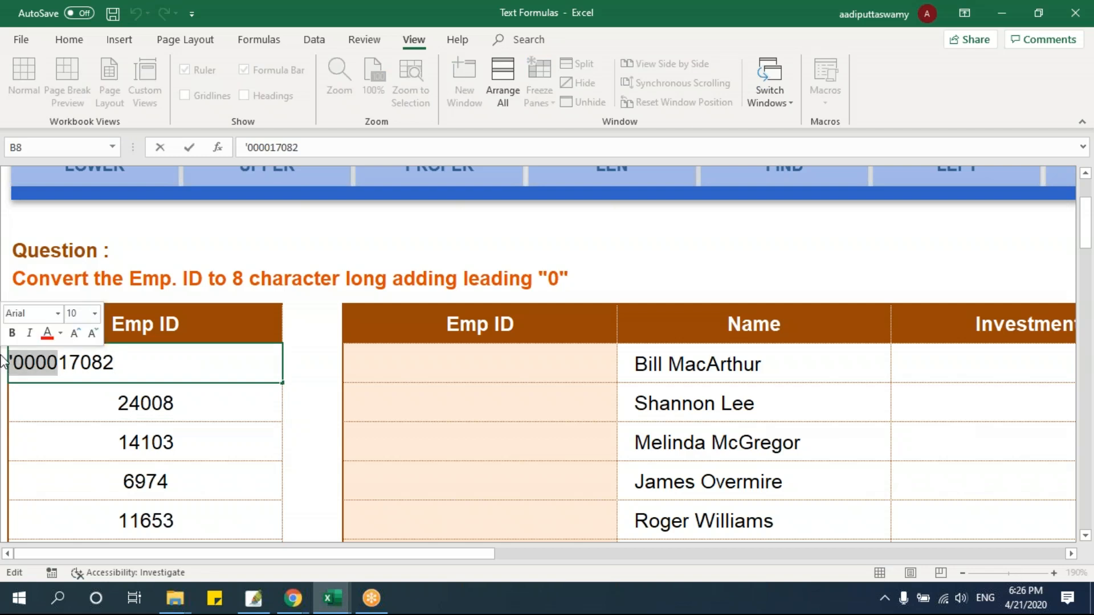
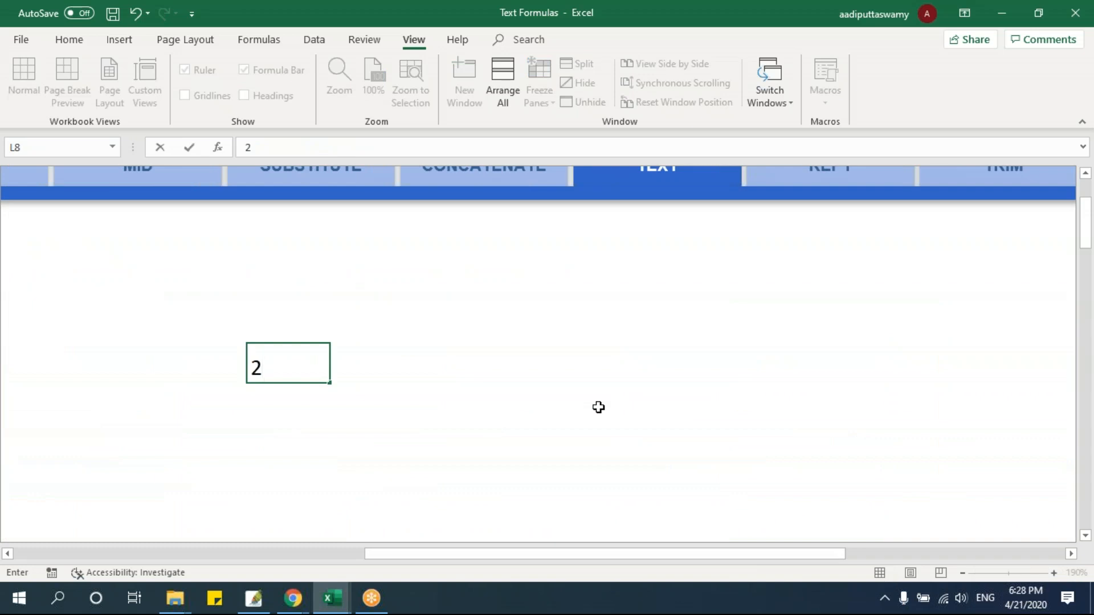
# Enter the date 21-apr-2020 in L8 and set the width of column L to 30
pyautogui.write('1-apr-2020')
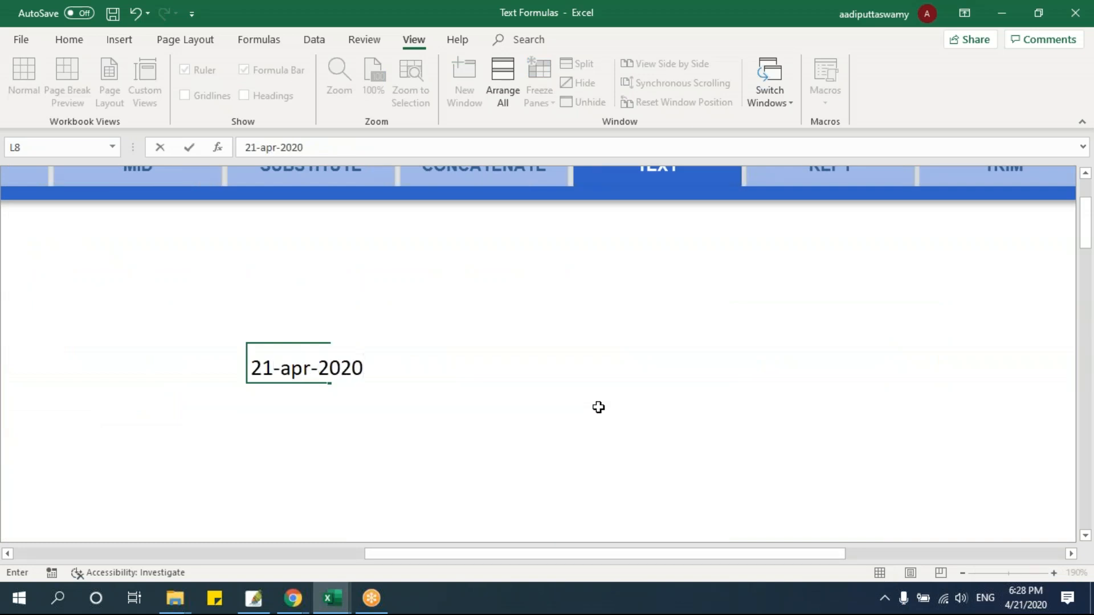
pyautogui.press('Return')
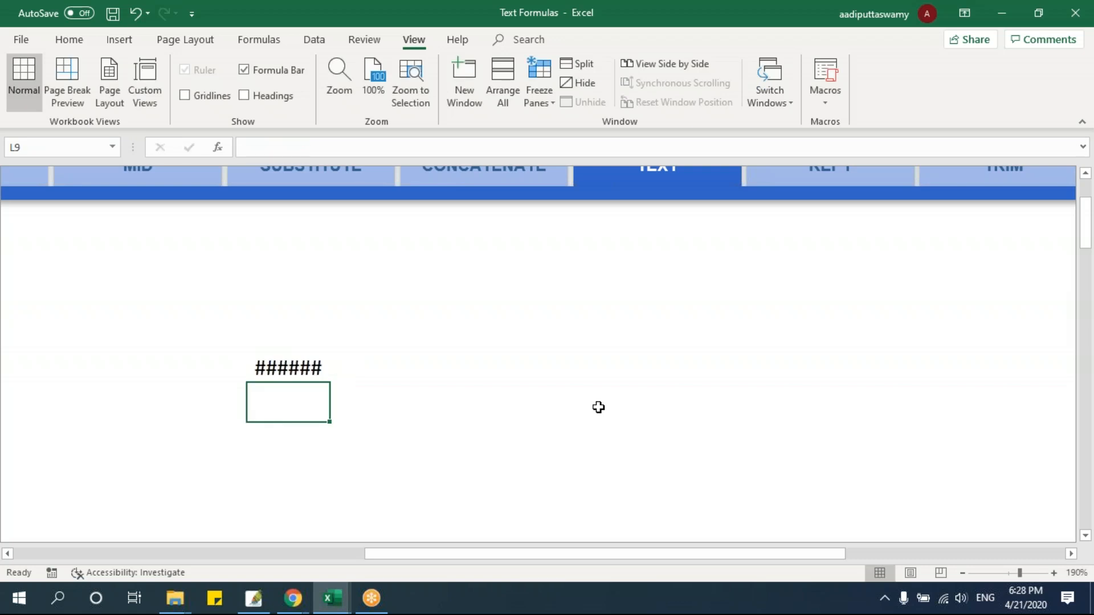
pyautogui.click(271, 365)
pyautogui.hotkey('alt', 'o')
pyautogui.write('cw30')
pyautogui.press('Return')
pyautogui.click(551, 413)
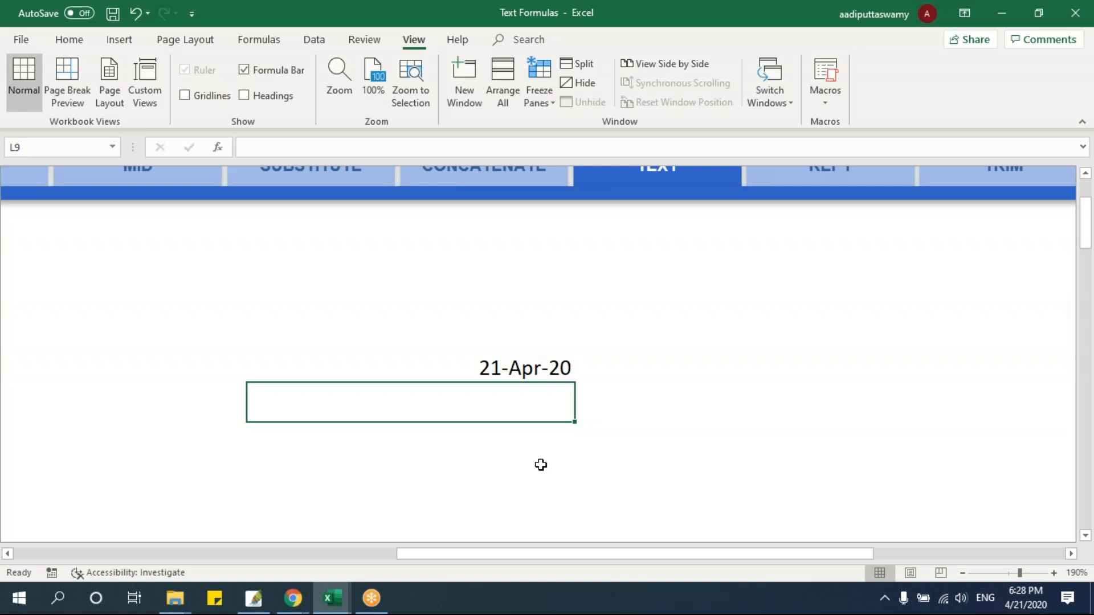
# Enter =TEXT(L8,"dd mmm yyyy, dddd") in L9 to write out the date with its weekday
pyautogui.write('=')
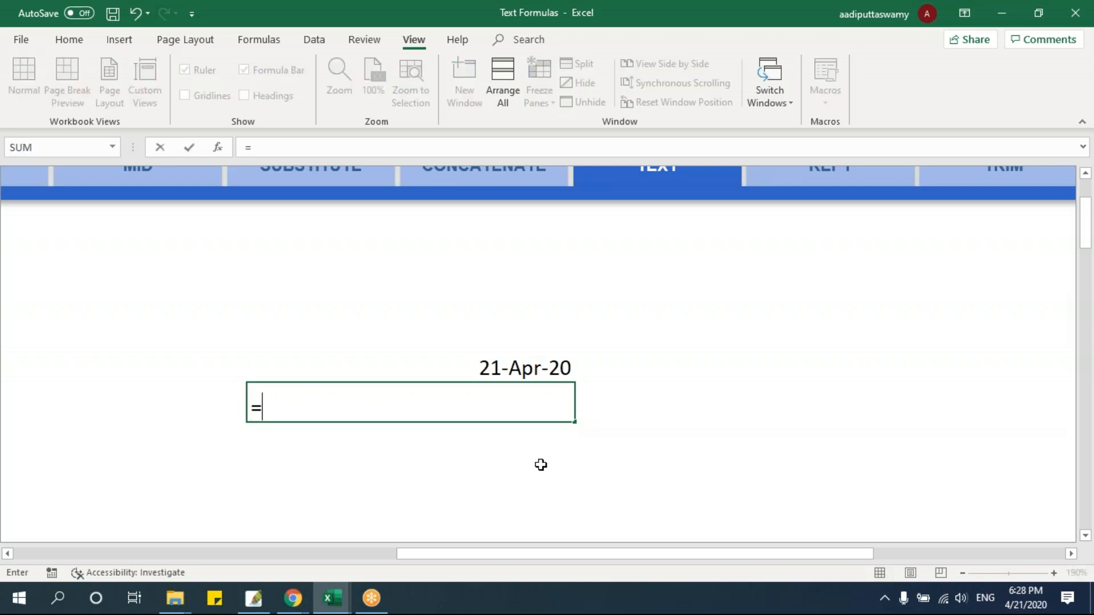
pyautogui.write('text')
pyautogui.press('Tab')
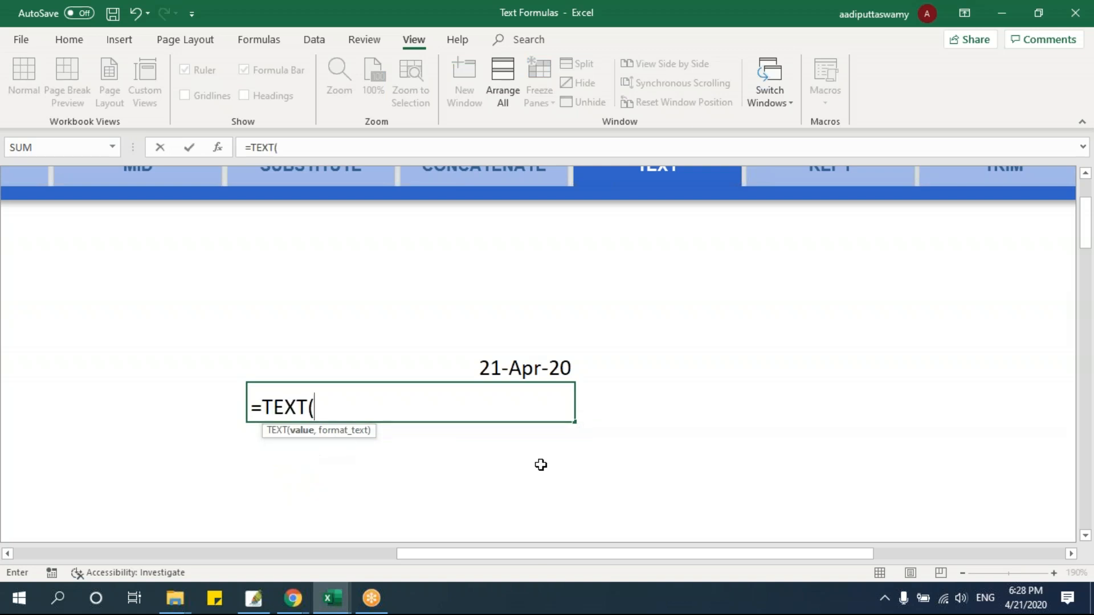
pyautogui.press('Up')
pyautogui.write(',"dd')
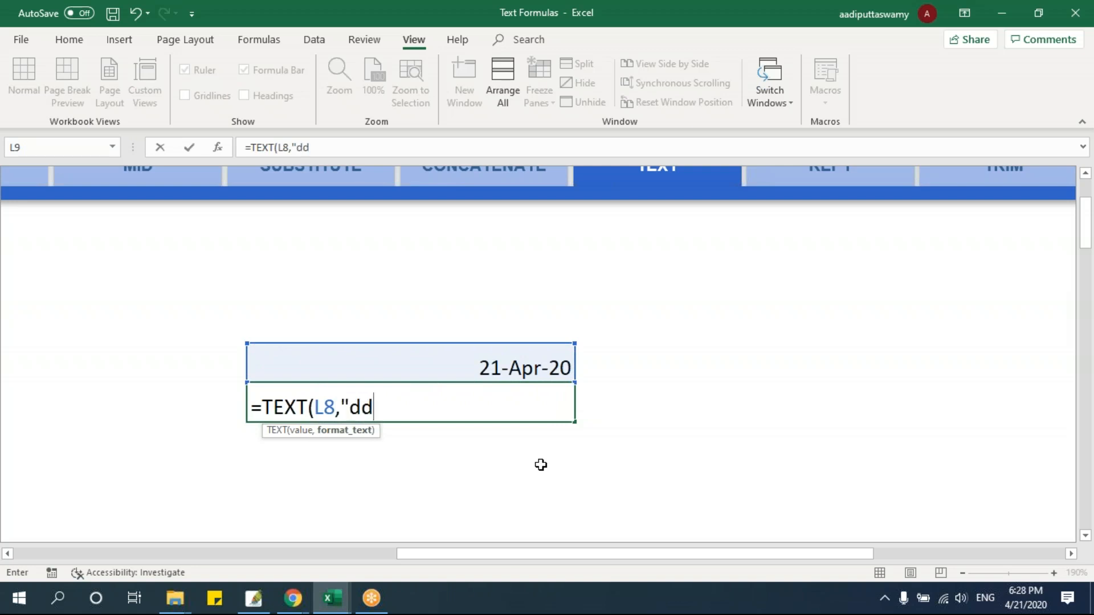
pyautogui.write(' mmm ')
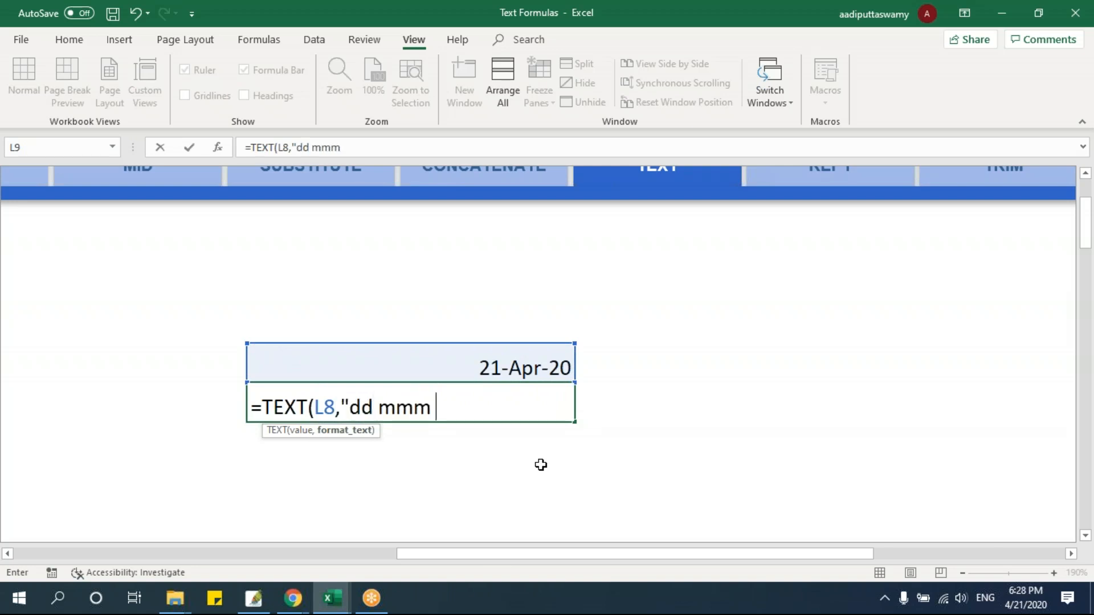
pyautogui.write('yyyy, ddd')
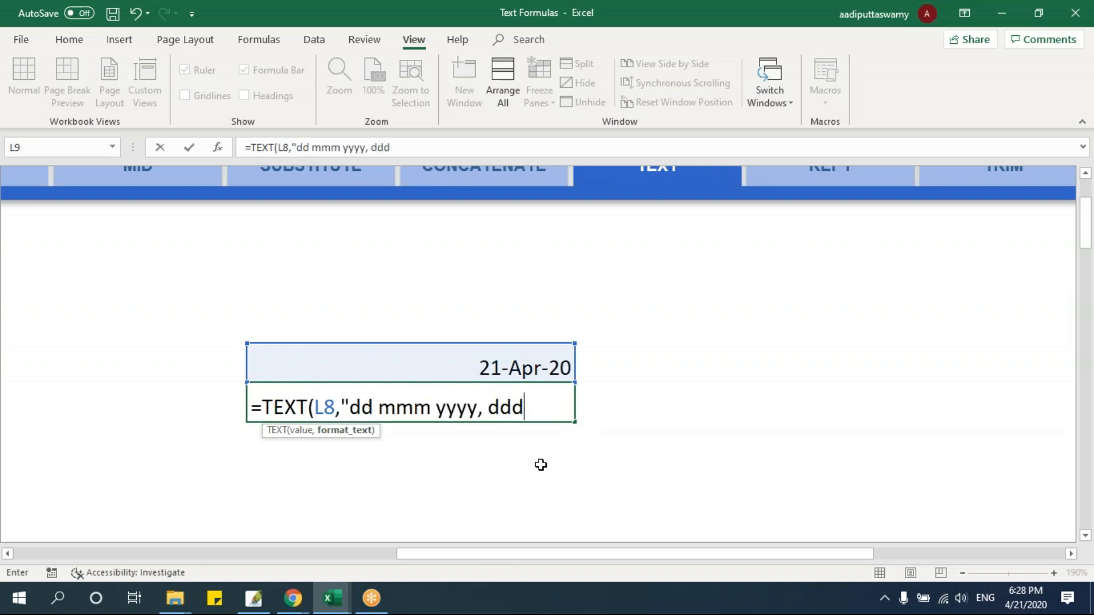
pyautogui.write('d")')
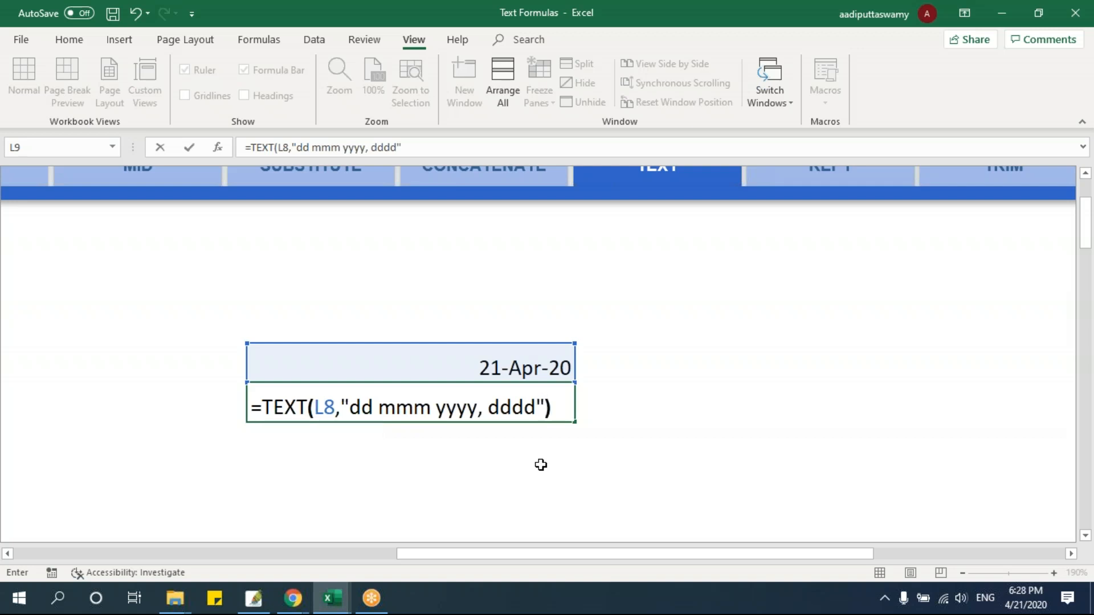
pyautogui.press('Return')
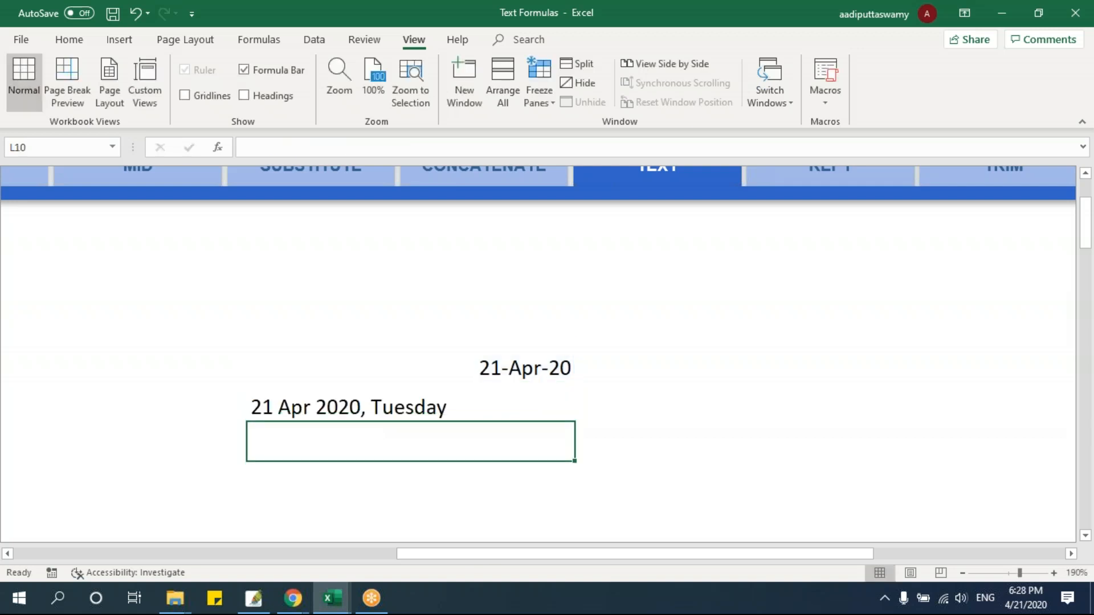
# Open the TEXT formula in L9 and inspect its format text, leaving the formula unchanged
pyautogui.click(348, 414)
pyautogui.doubleClick(459, 403)
pyautogui.moveTo(349, 407); pyautogui.dragTo(540, 408)
pyautogui.press('Return')
pyautogui.doubleClick(428, 407)
pyautogui.moveTo(350, 407); pyautogui.dragTo(535, 411)
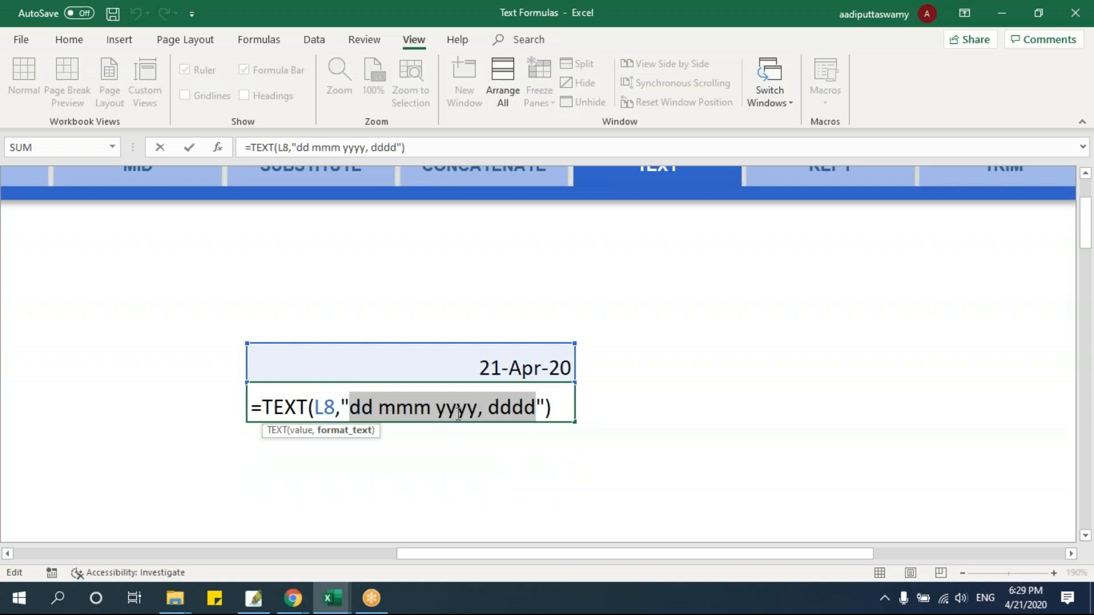
pyautogui.press('Return')
# Compare the date in L8 with the TEXT result in L9, and check the padded employee ID formula in F8
pyautogui.click(478, 371)
pyautogui.click(471, 386)
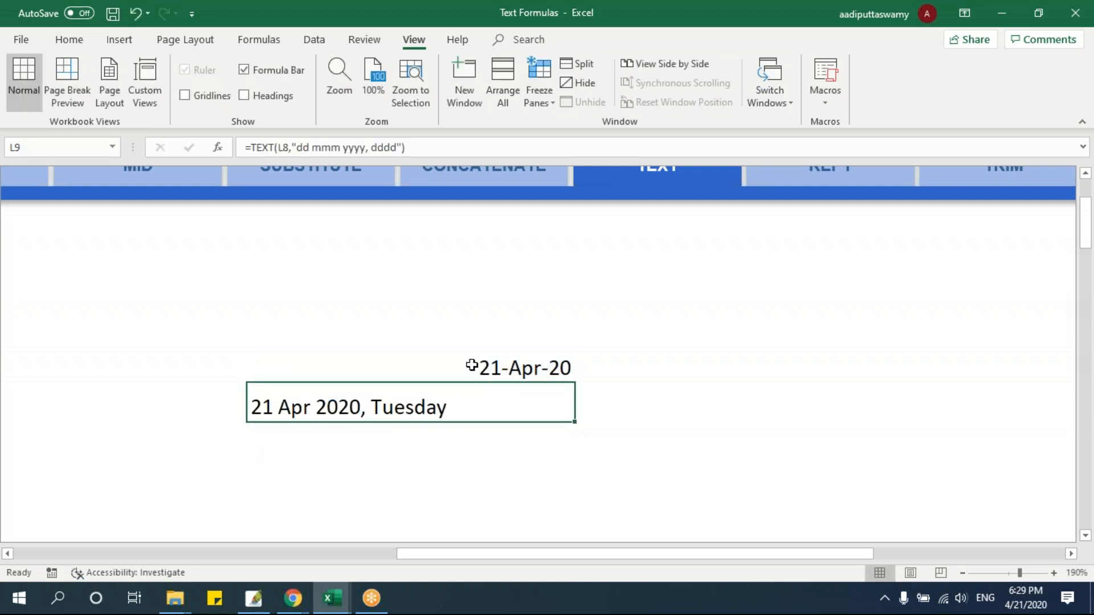
pyautogui.moveTo(471, 366); pyautogui.dragTo(471, 395)
pyautogui.click(414, 401)
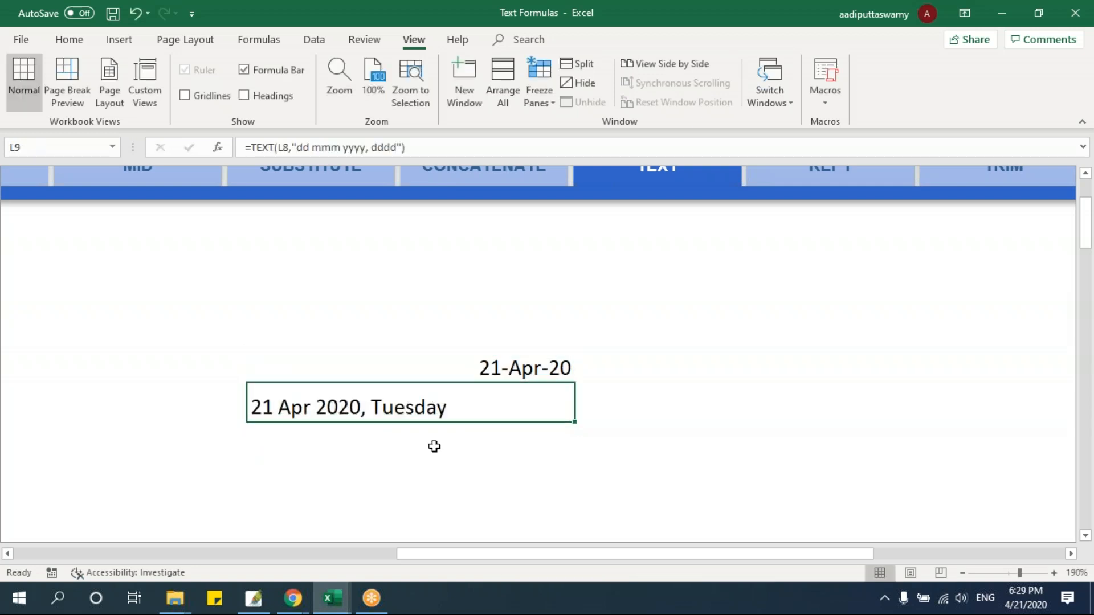
pyautogui.click(506, 360)
pyautogui.click(427, 409)
pyautogui.moveTo(453, 554); pyautogui.dragTo(23, 549)
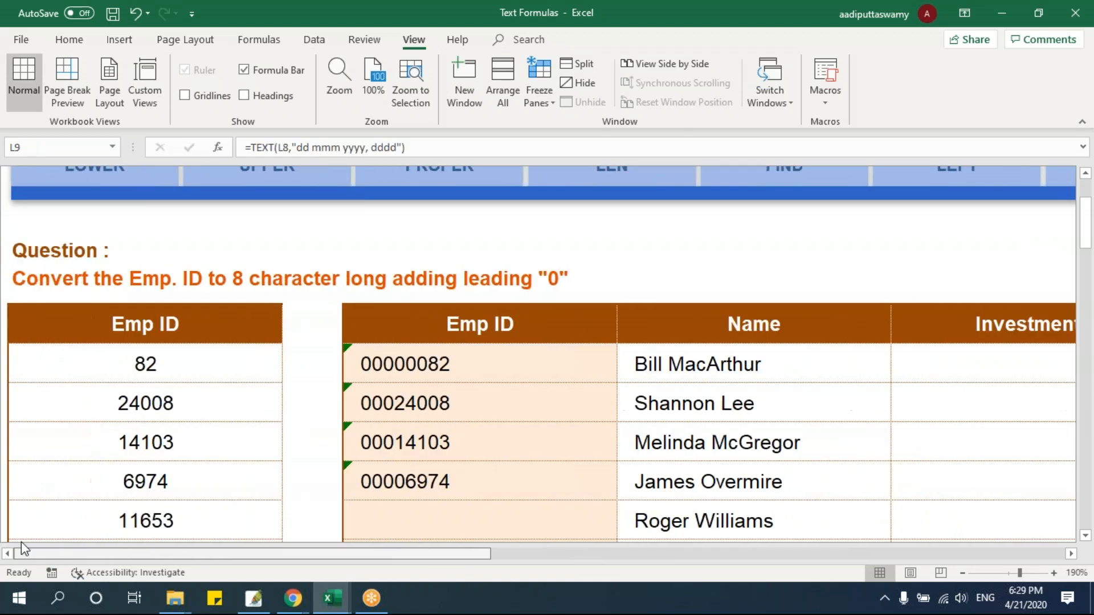
pyautogui.click(490, 364)
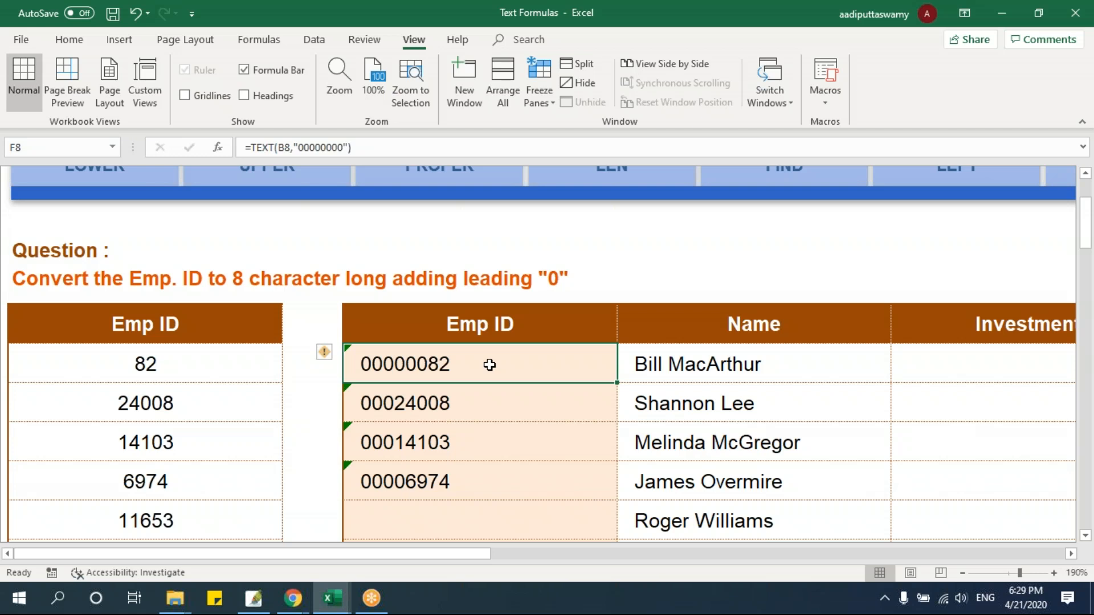
# Switch to the REPT worksheet and hide the second table's Emp ID and Name columns, F and G
pyautogui.moveTo(463, 554); pyautogui.dragTo(942, 605)
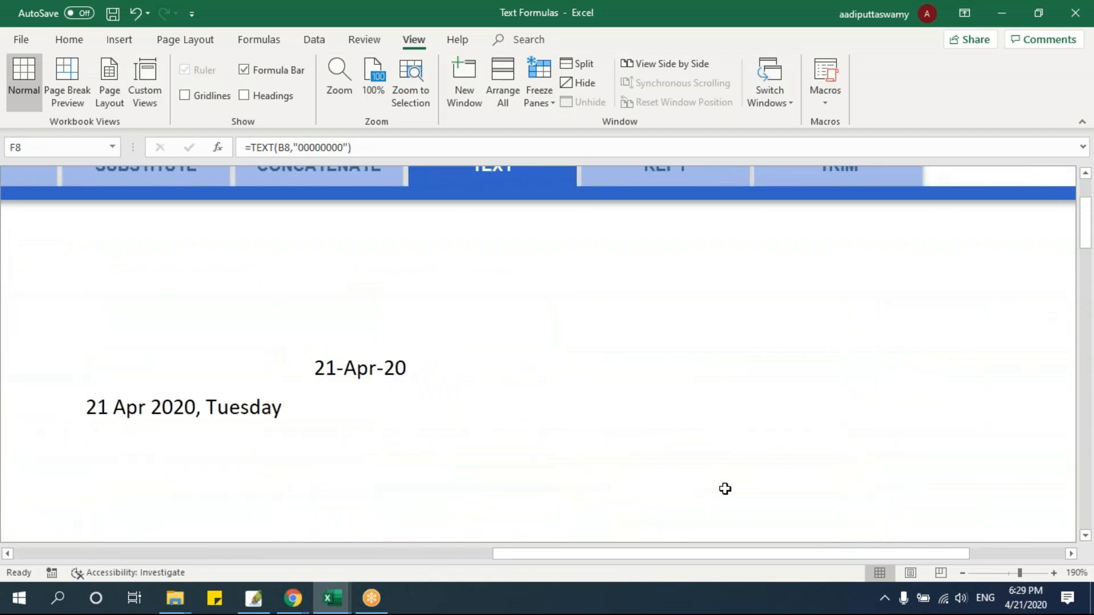
pyautogui.scroll(2, 725, 488)
pyautogui.click(690, 318)
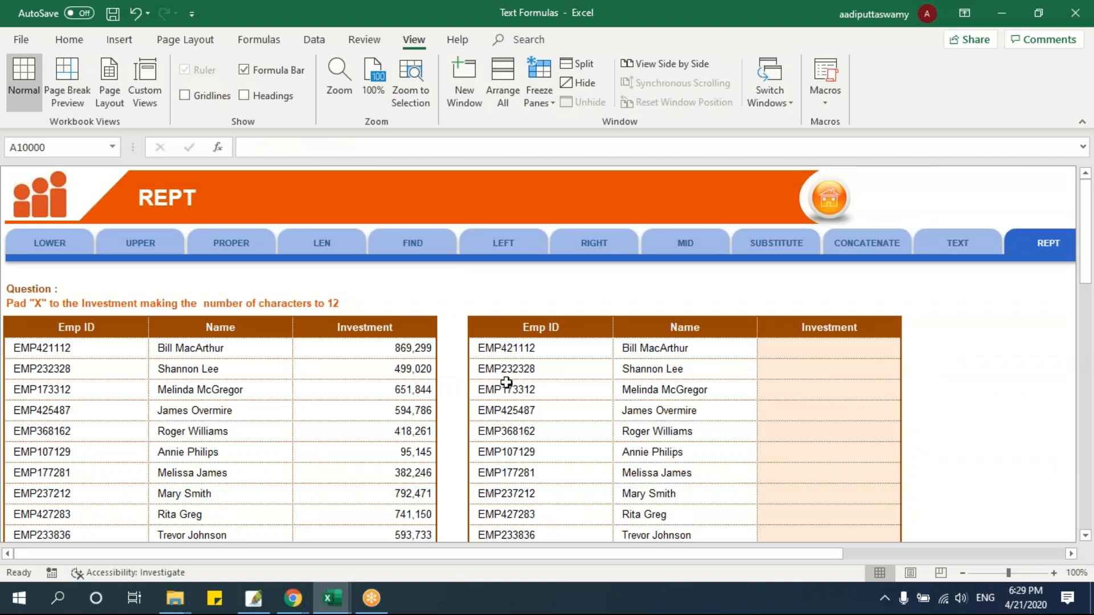
pyautogui.moveTo(499, 349); pyautogui.dragTo(630, 344)
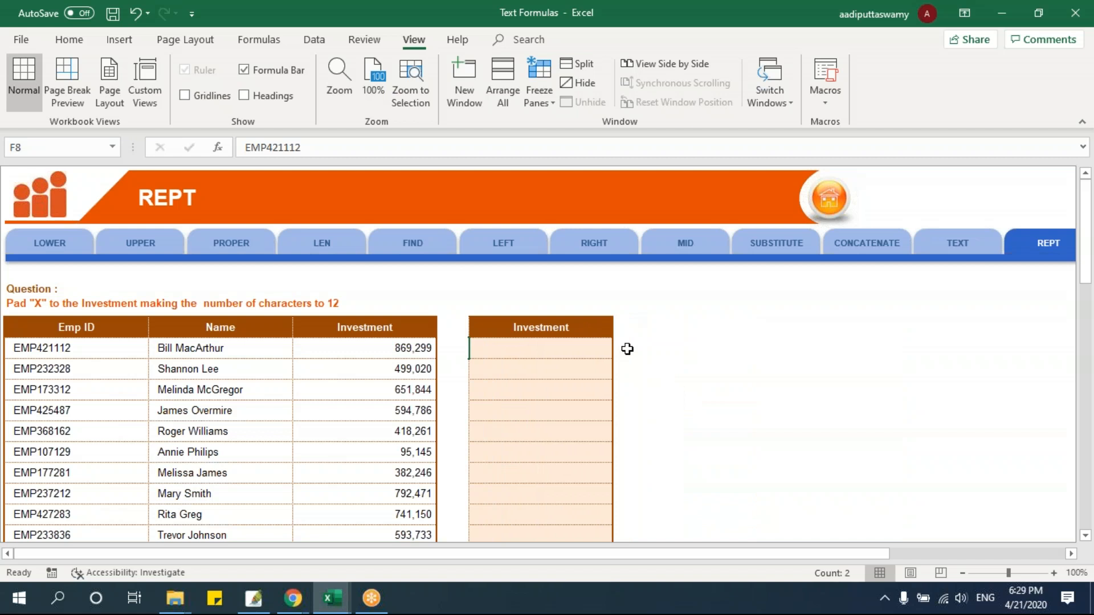
# Enter =REPT("x",10) in I8, beside the empty Investment column, as a test of the function
pyautogui.click(627, 349)
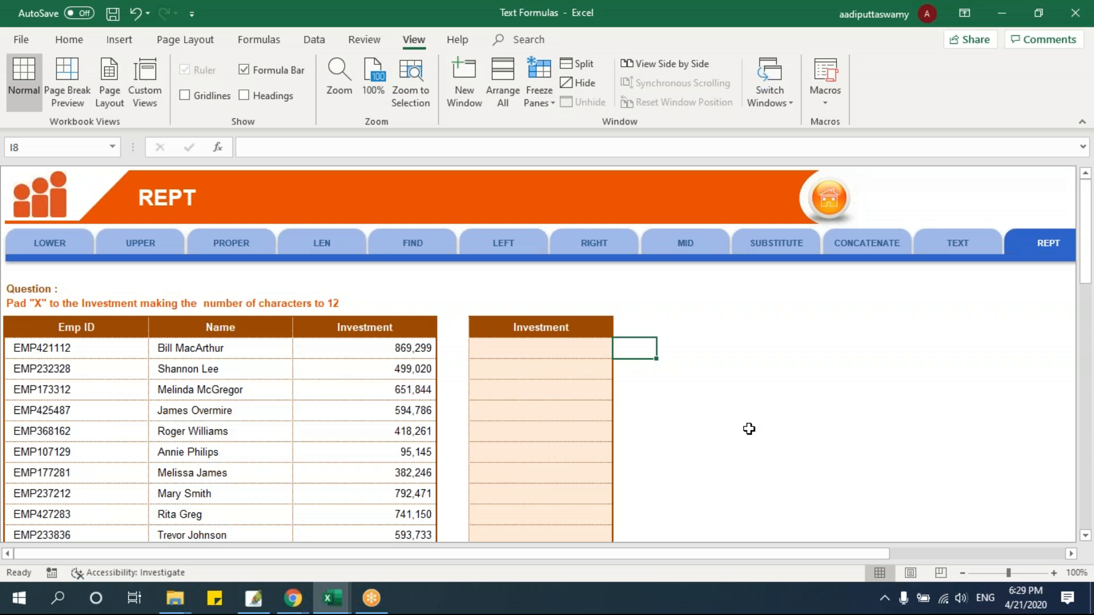
pyautogui.write('=')
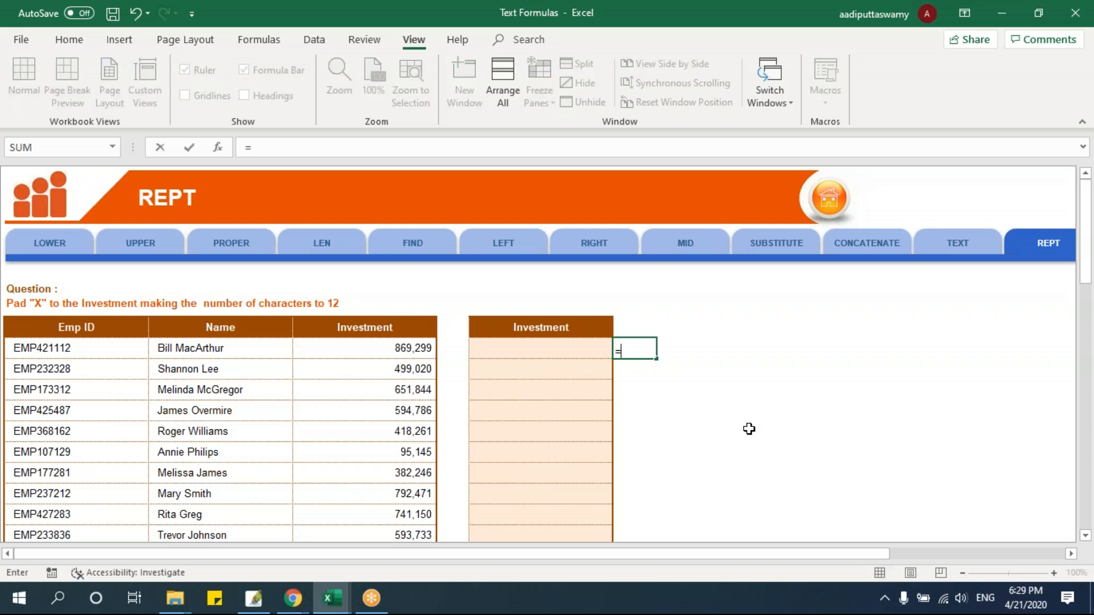
pyautogui.press('Escape')
pyautogui.keyDown('ctrl'); pyautogui.scroll(3, 791, 432); pyautogui.keyUp('ctrl')
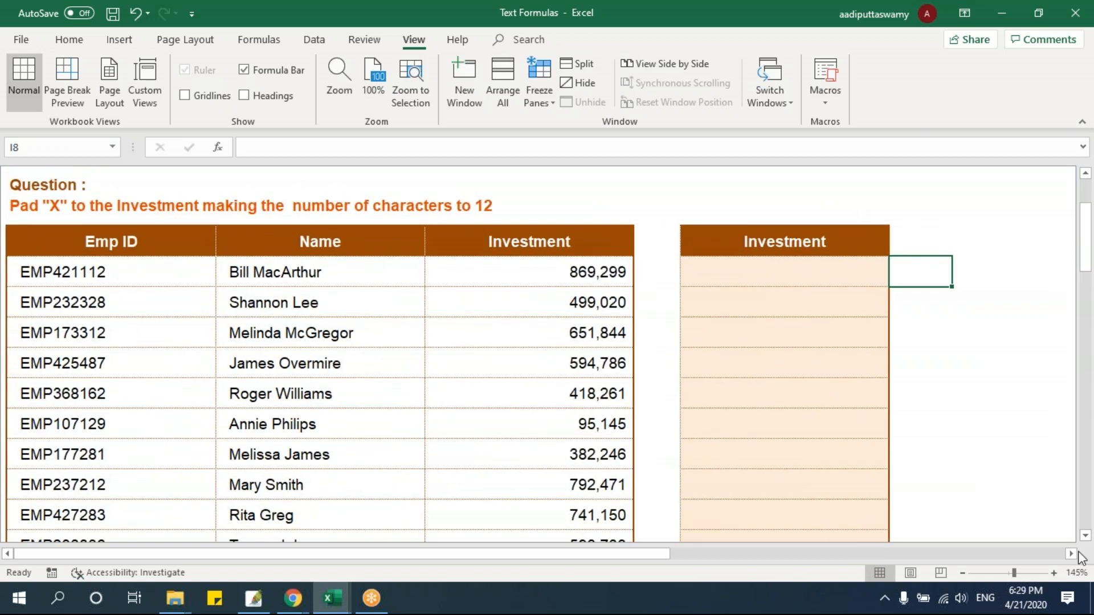
pyautogui.click(1073, 554)
pyautogui.click(1072, 554)
pyautogui.click(1073, 554)
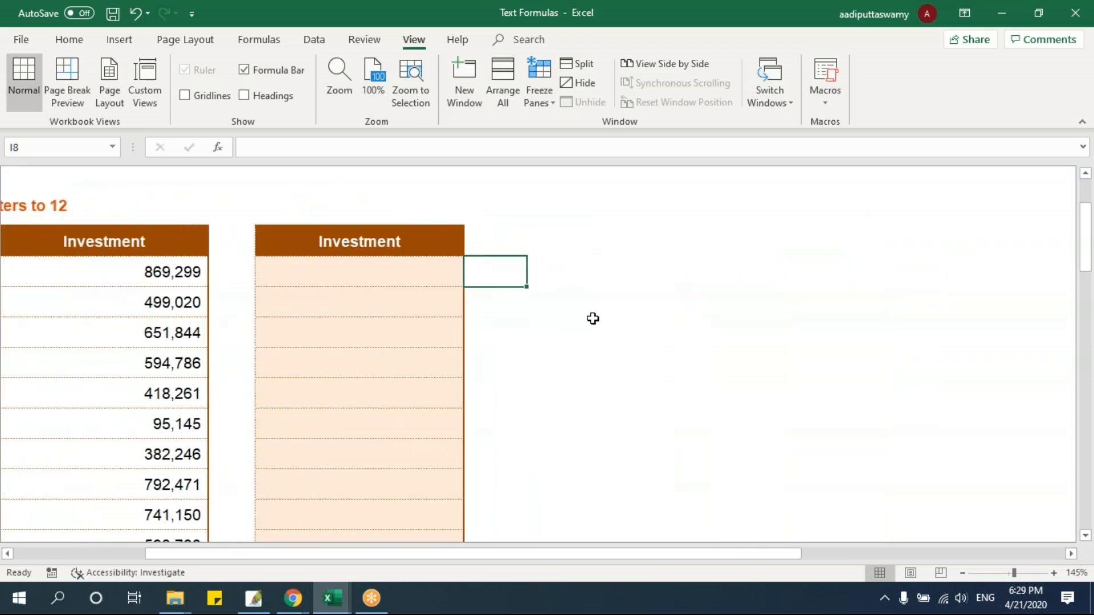
pyautogui.write('=rept')
pyautogui.press('Tab')
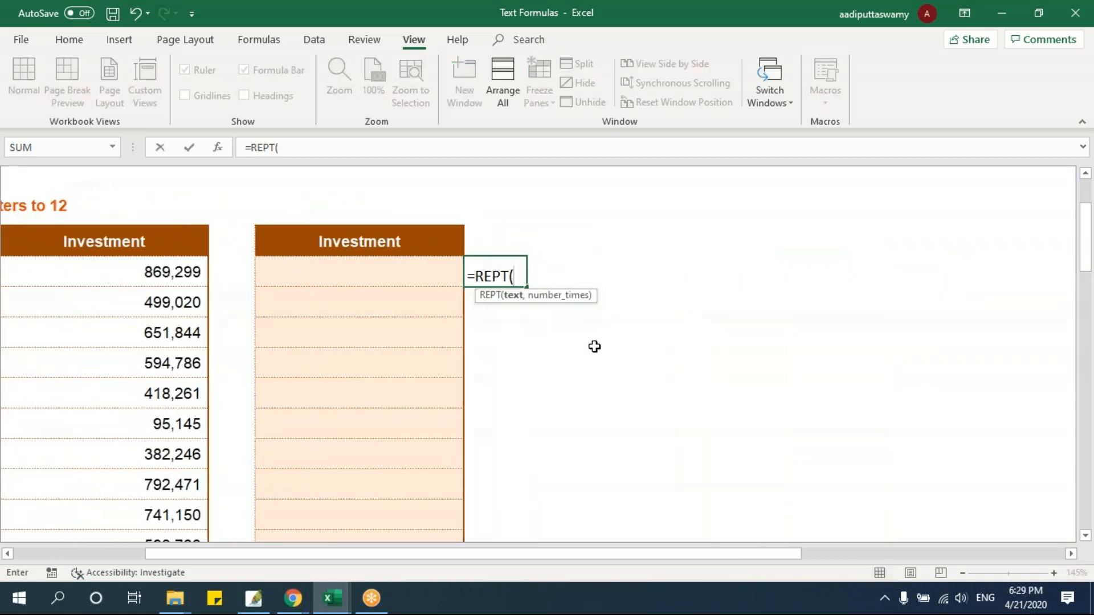
pyautogui.write('"x",10)')
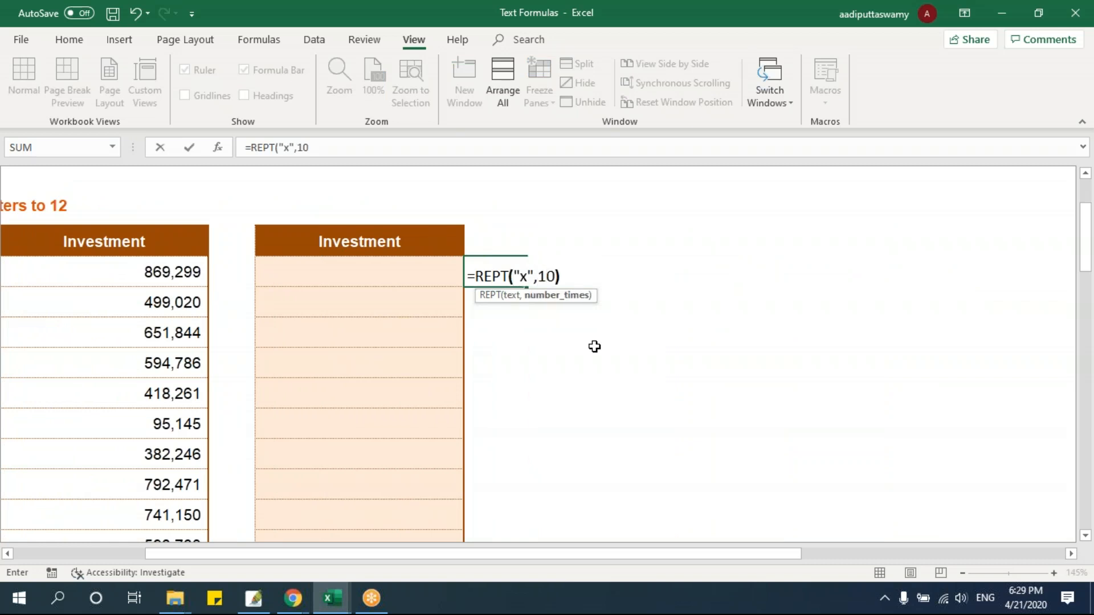
pyautogui.press('Return')
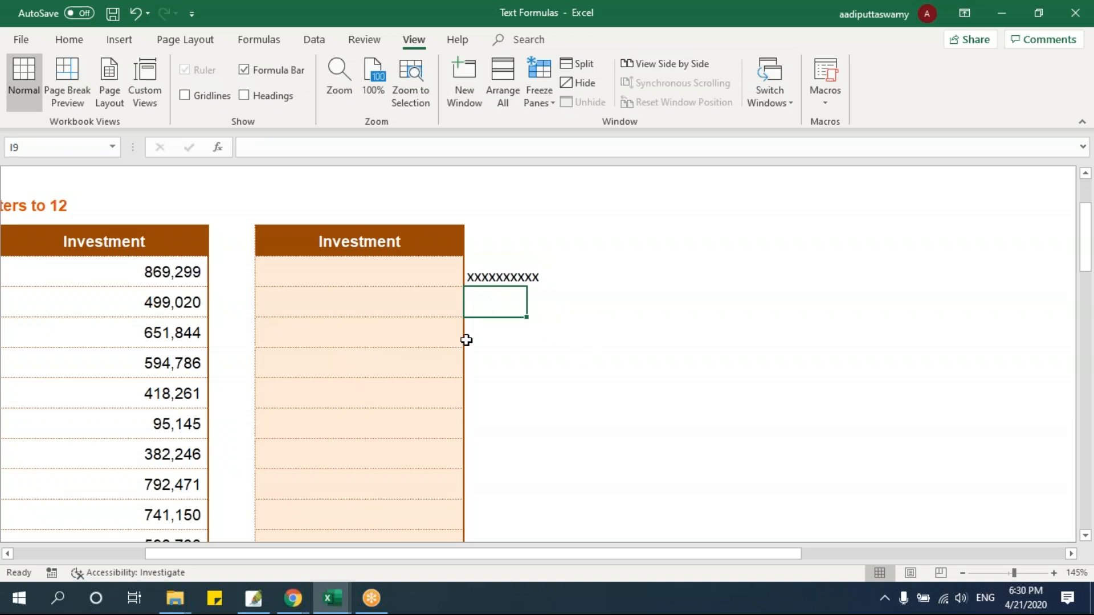
# Replace the repeated text in the I8 REPT formula with "iTAS"
pyautogui.doubleClick(501, 276)
pyautogui.press('Right')
pyautogui.press('Right')
pyautogui.press('Right')
pyautogui.press('Right')
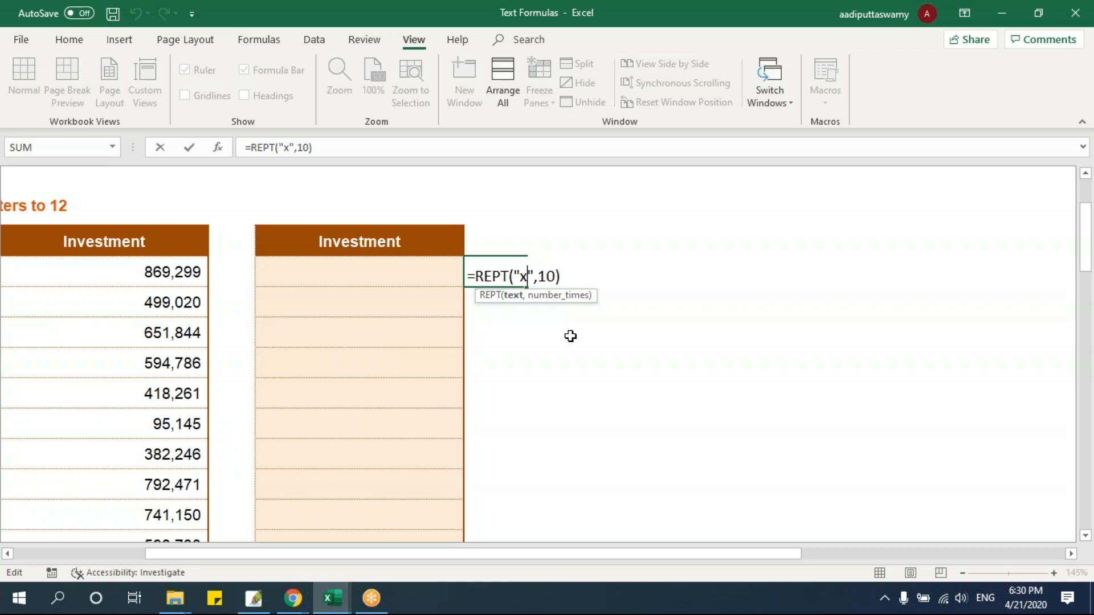
pyautogui.press('BackSpace')
pyautogui.write('iTAS')
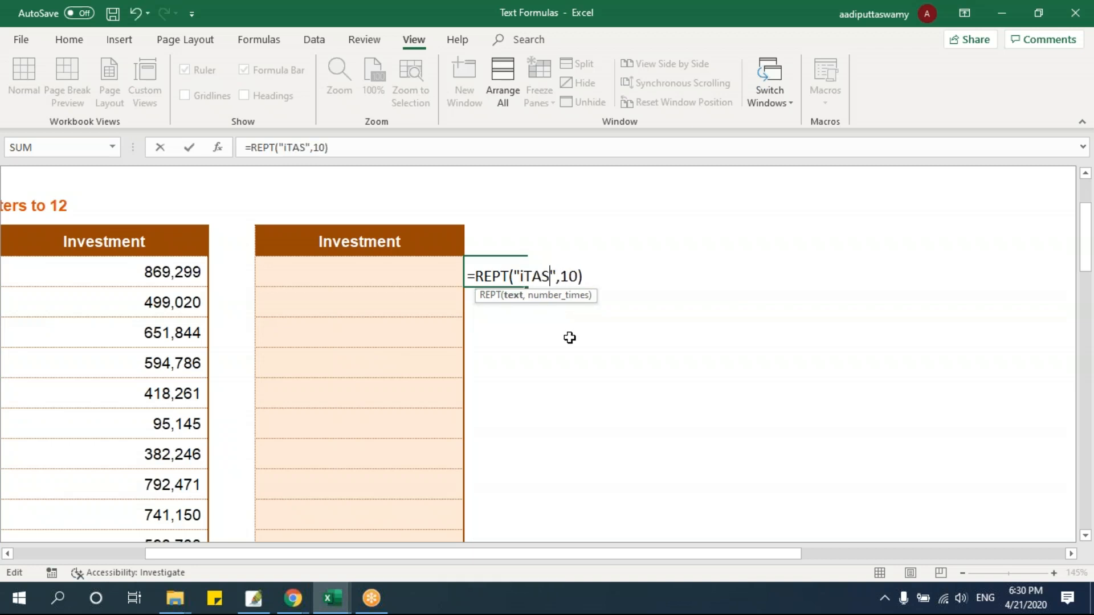
pyautogui.press('Return')
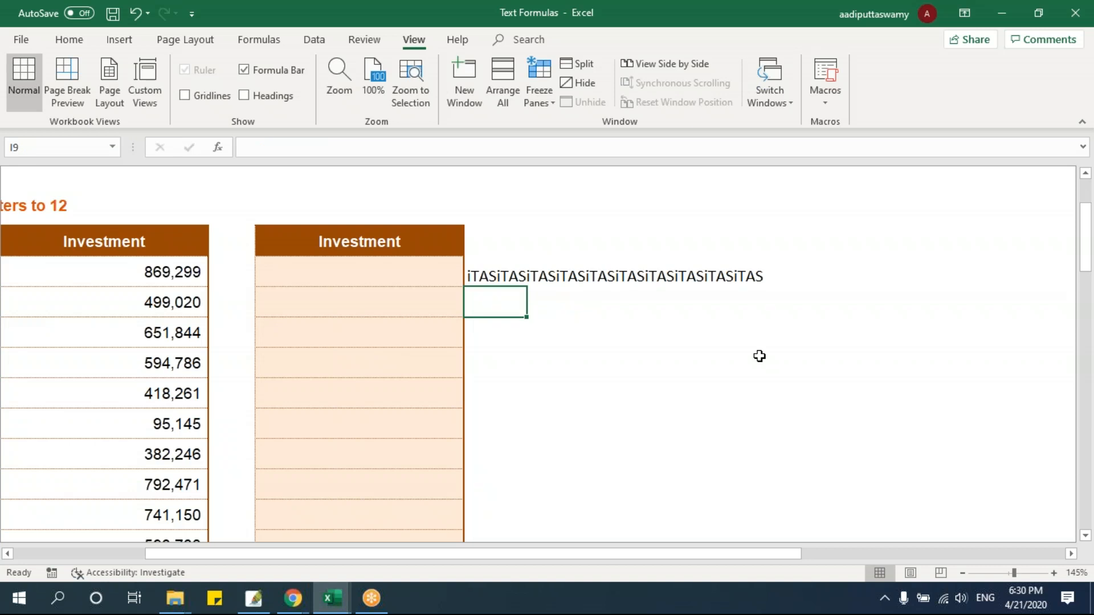
# Clear the REPT test formula from I8 and go to the first source Investment value in D8
pyautogui.press('Up')
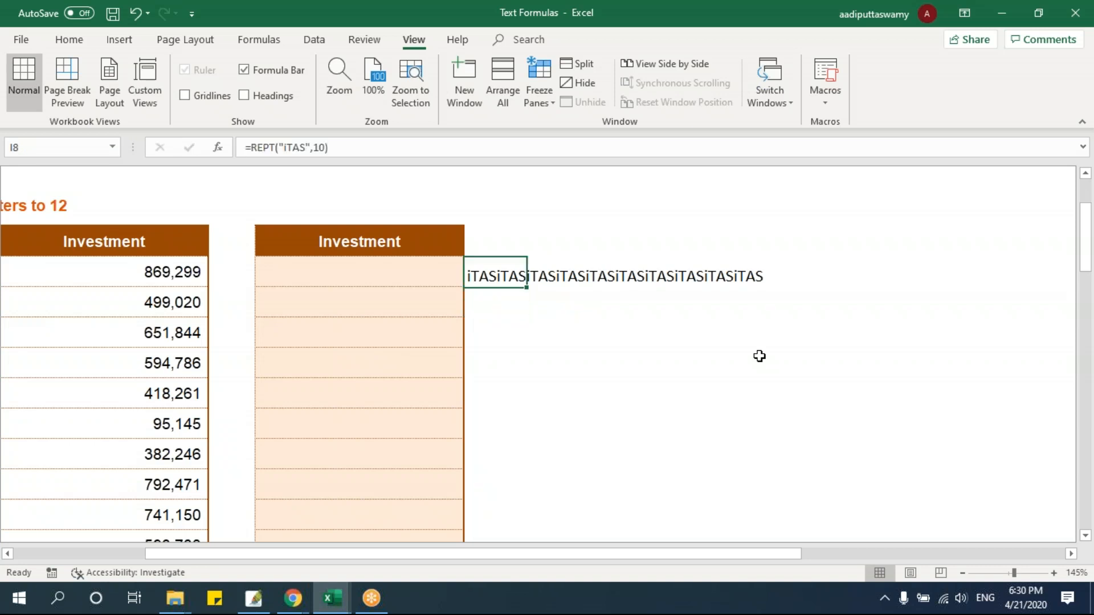
pyautogui.press('Delete')
pyautogui.press('Left')
pyautogui.press('Left')
pyautogui.press('Left')
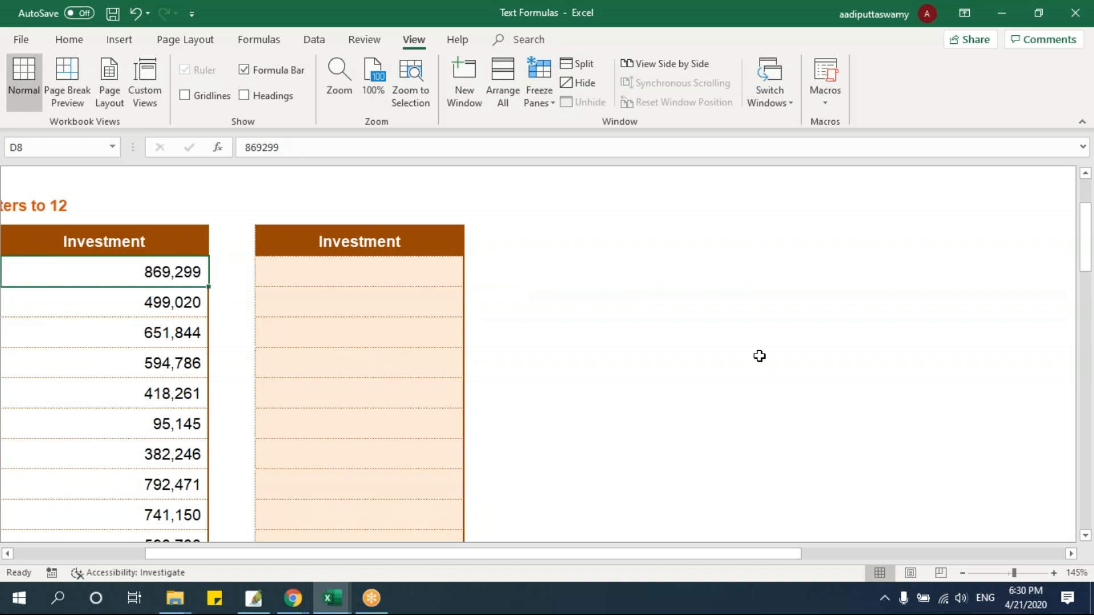
# Examine the source Investment values in D8 and D13, checking how many digits each one has
pyautogui.doubleClick(188, 271)
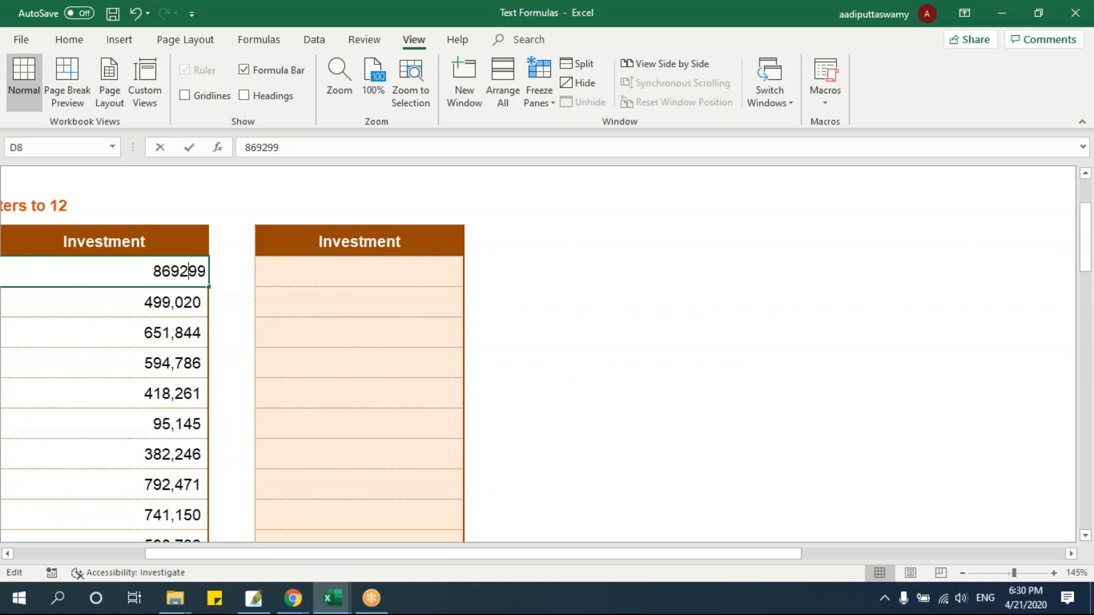
pyautogui.moveTo(154, 272); pyautogui.dragTo(206, 272)
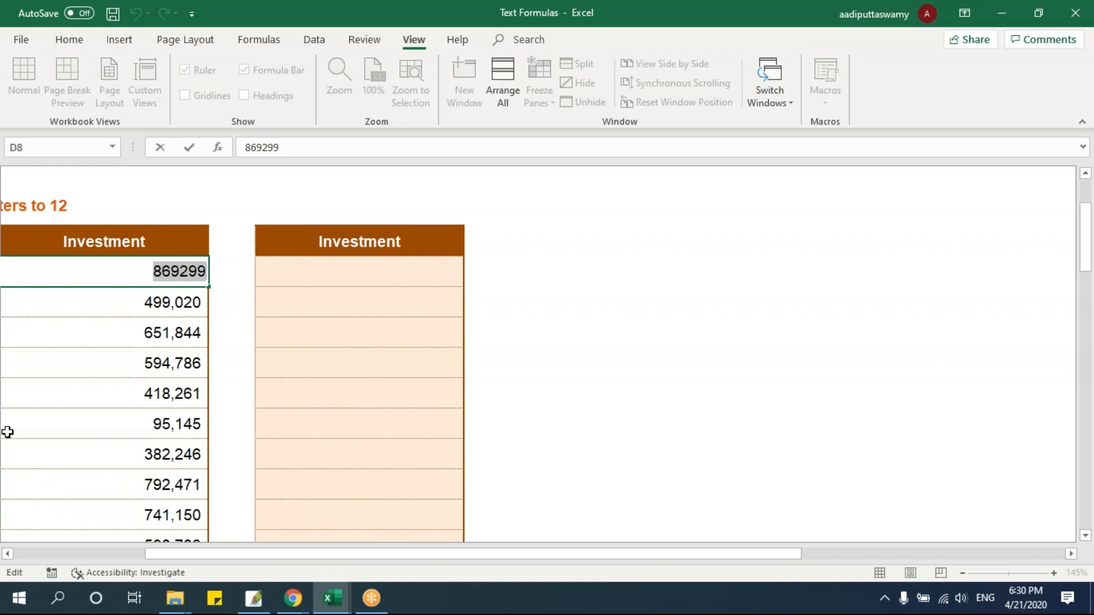
pyautogui.press('Escape')
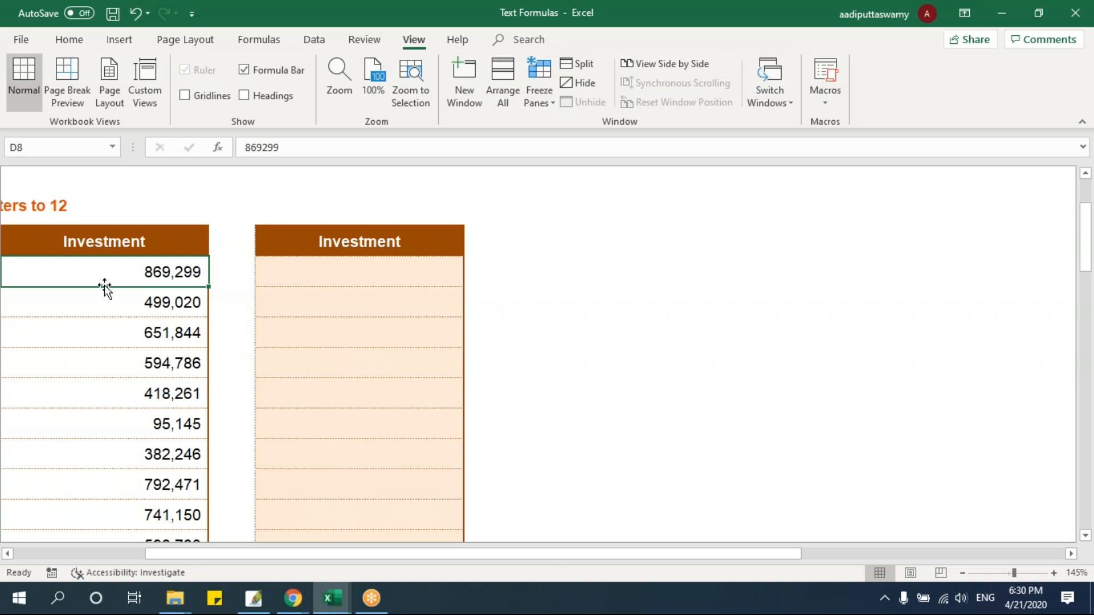
pyautogui.doubleClick(140, 265)
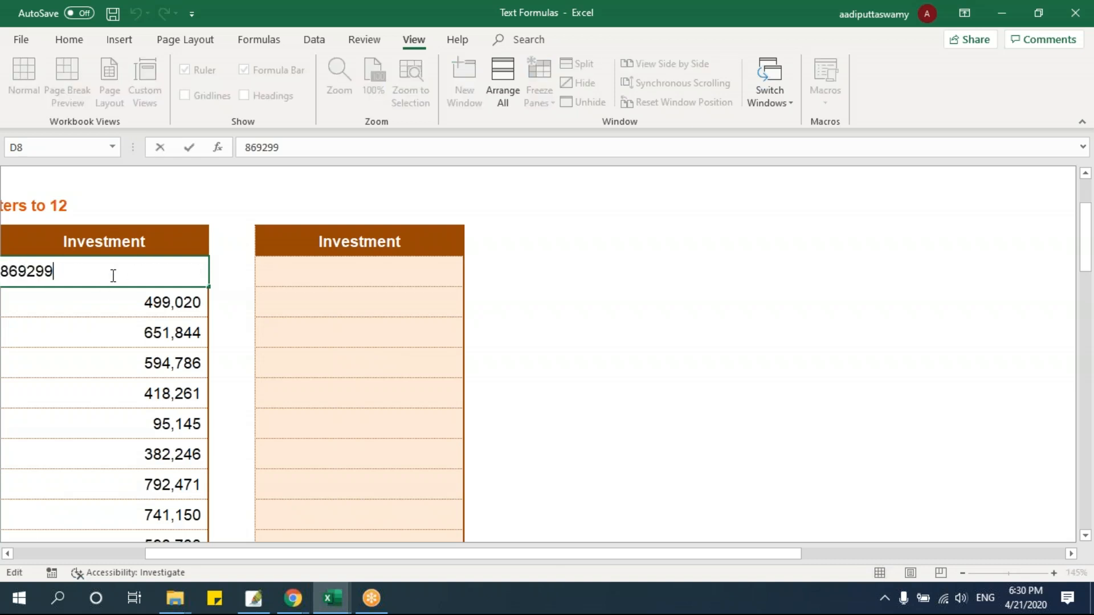
pyautogui.press('Return')
pyautogui.click(168, 272)
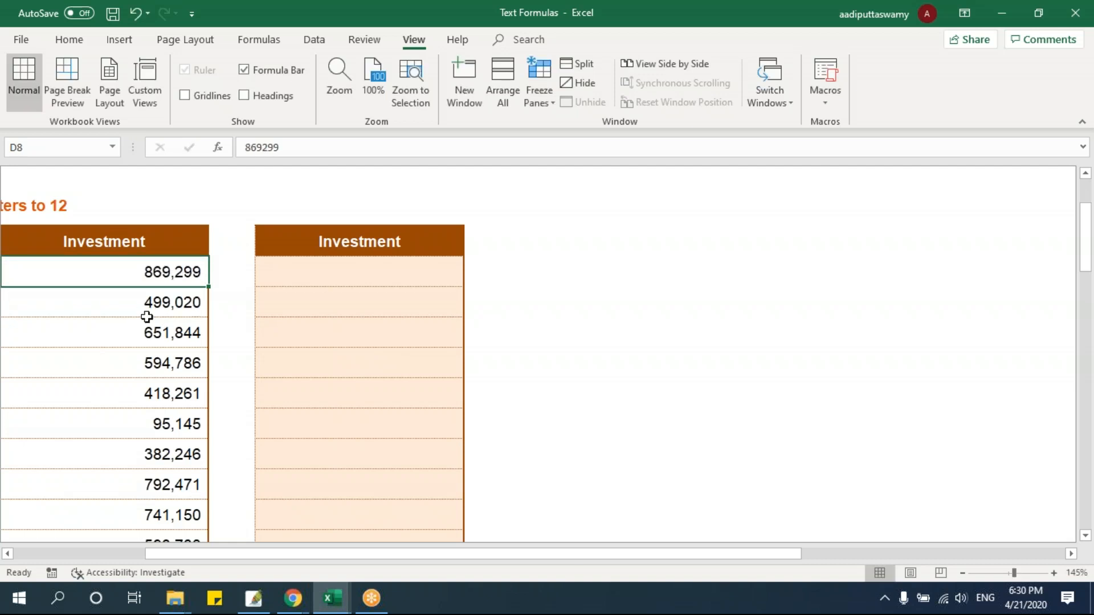
pyautogui.click(163, 423)
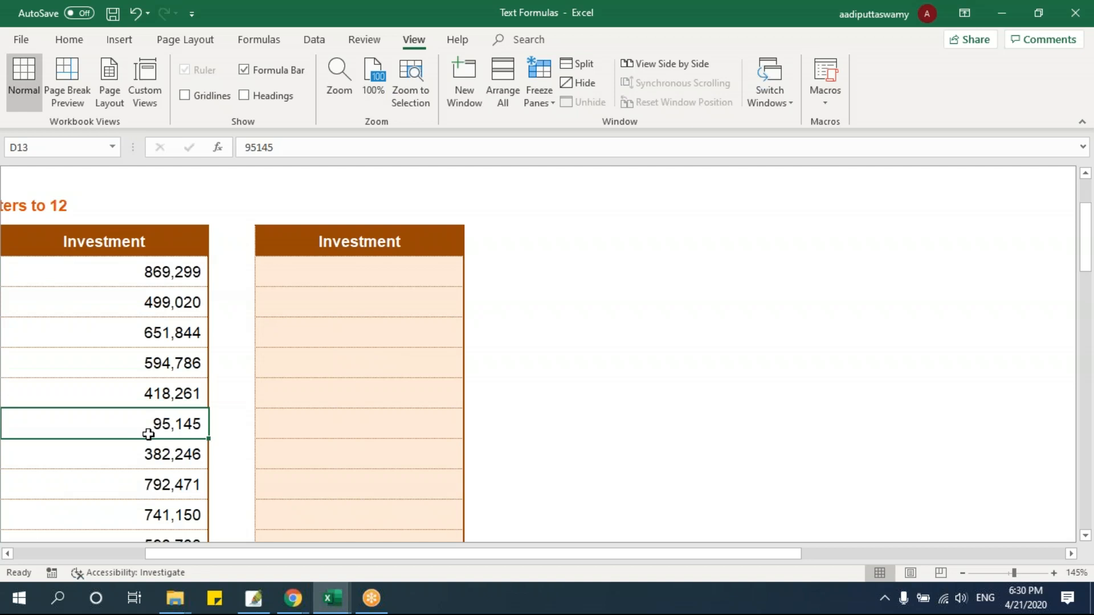
# Shorten the source Investment value in D8 to 299 by removing its first three digits
pyautogui.doubleClick(179, 420)
pyautogui.click(160, 450)
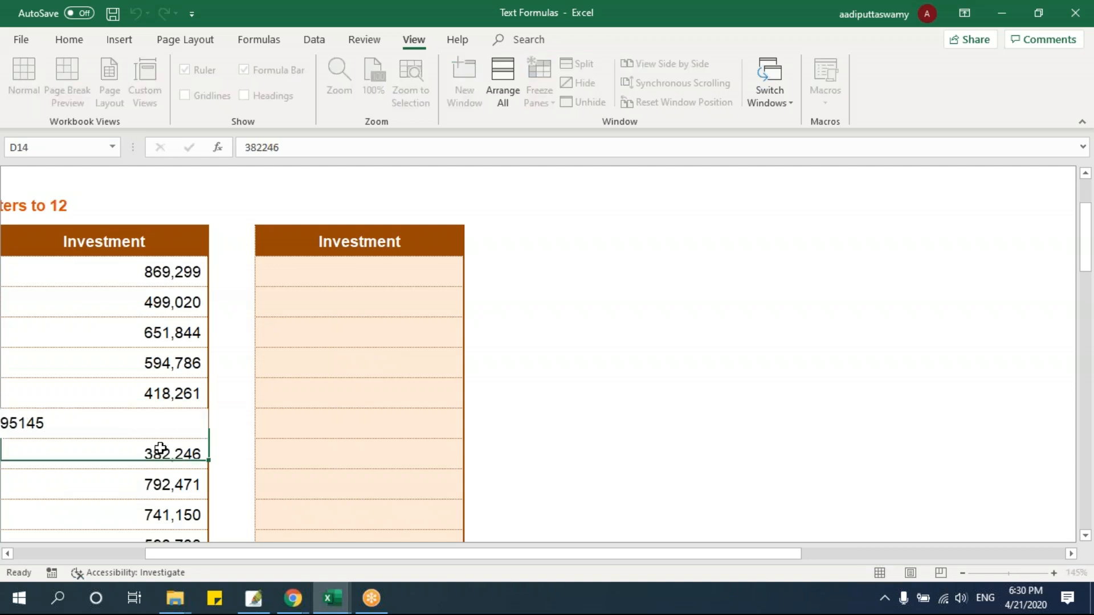
pyautogui.doubleClick(164, 275)
pyautogui.click(173, 307)
pyautogui.click(173, 275)
pyautogui.doubleClick(174, 274)
pyautogui.moveTo(28, 270); pyautogui.dragTo(2, 271)
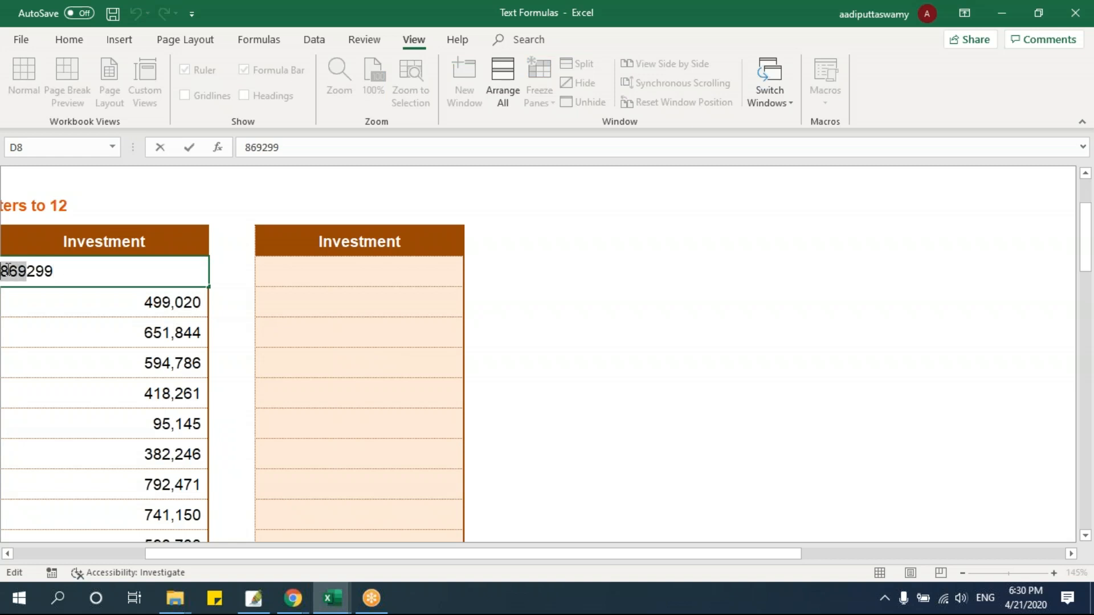
pyautogui.press('BackSpace')
pyautogui.press('Return')
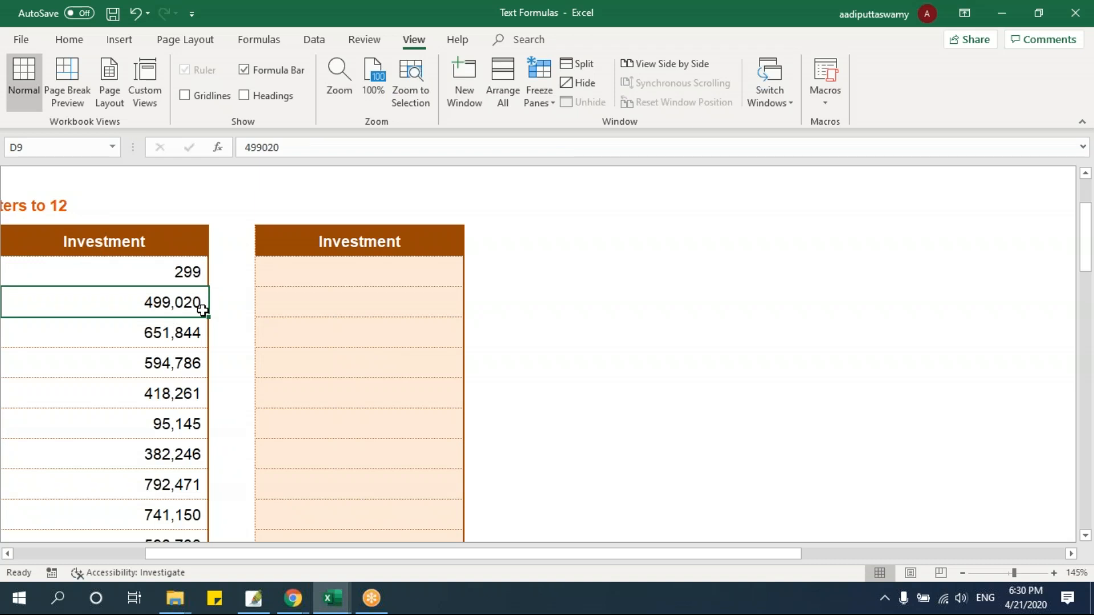
pyautogui.press('Up')
pyautogui.press('Up')
pyautogui.press('Right')
pyautogui.press('Down')
pyautogui.press('Right')
pyautogui.press('Right')
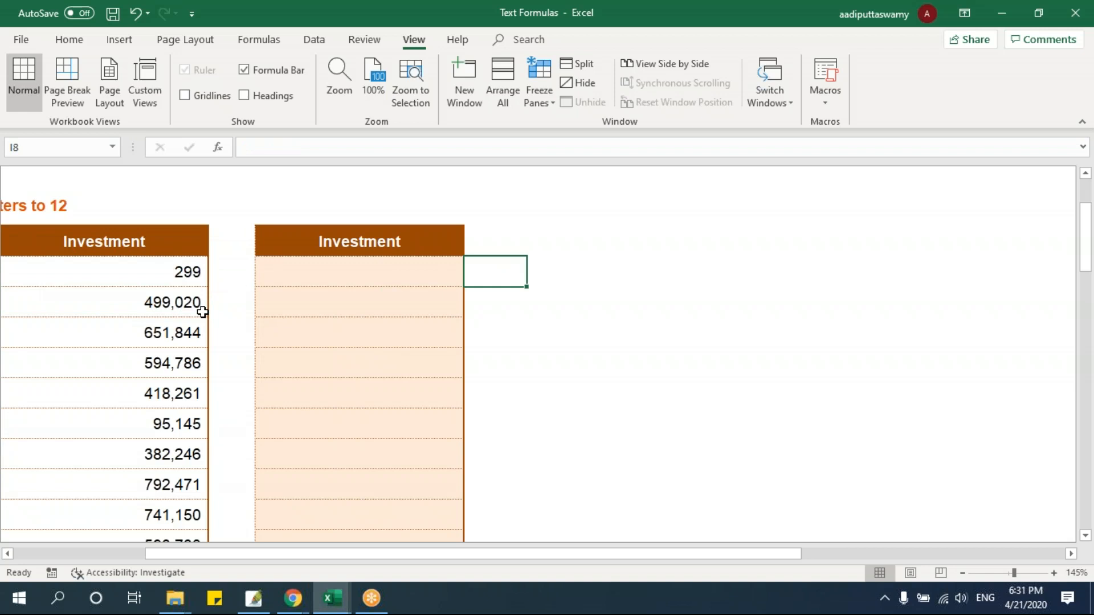
pyautogui.click(196, 280)
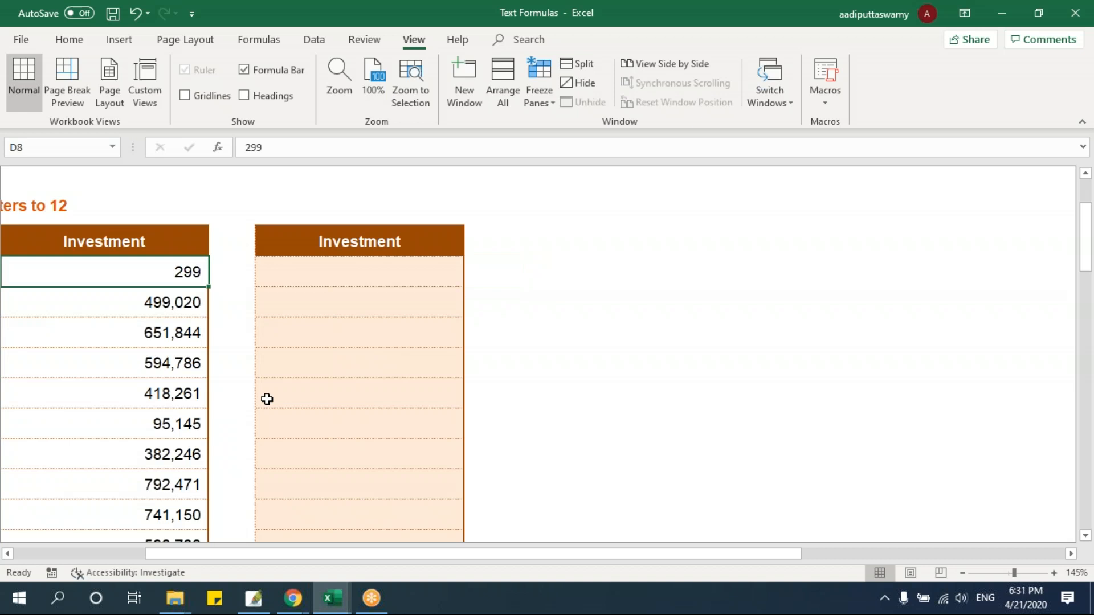
pyautogui.click(330, 280)
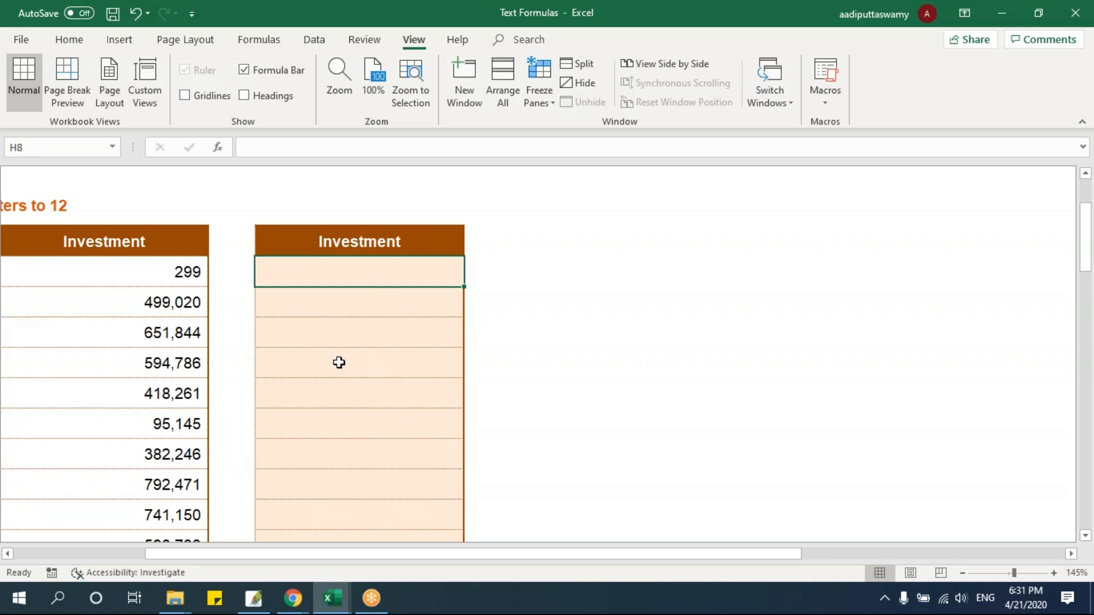
# Enter =REPT("x",12) in I8, beside the empty Investment column
pyautogui.click(488, 274)
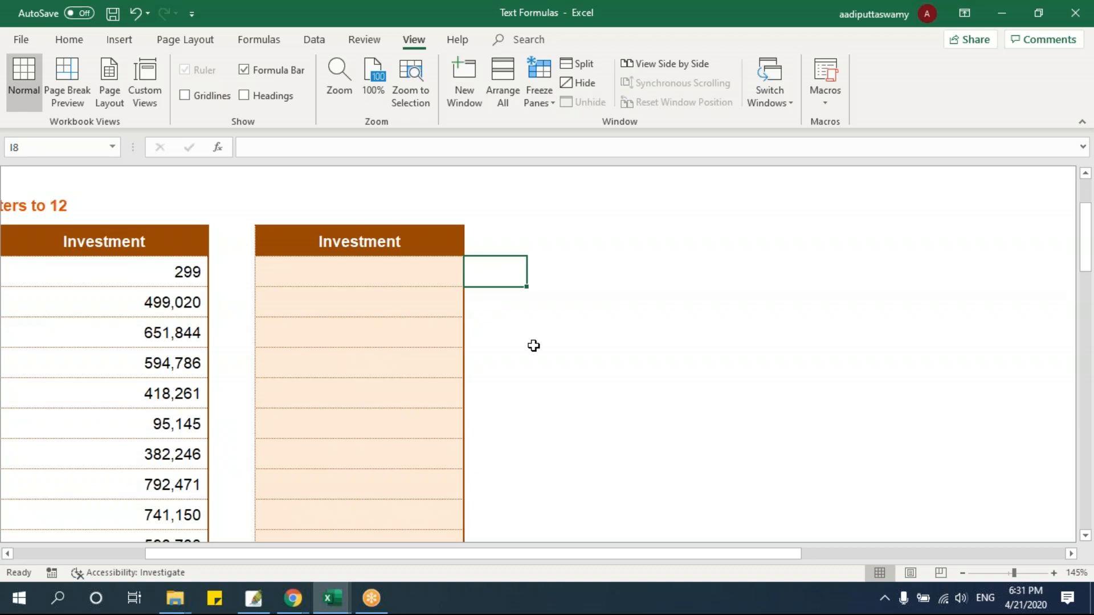
pyautogui.write('=rept')
pyautogui.press('Tab')
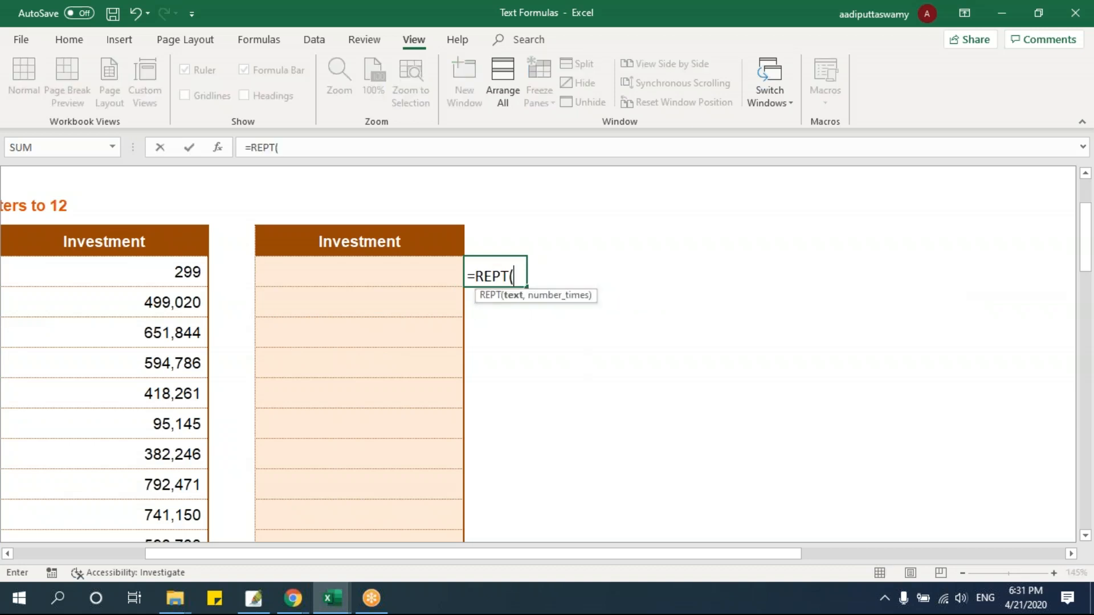
pyautogui.write('"x",12)')
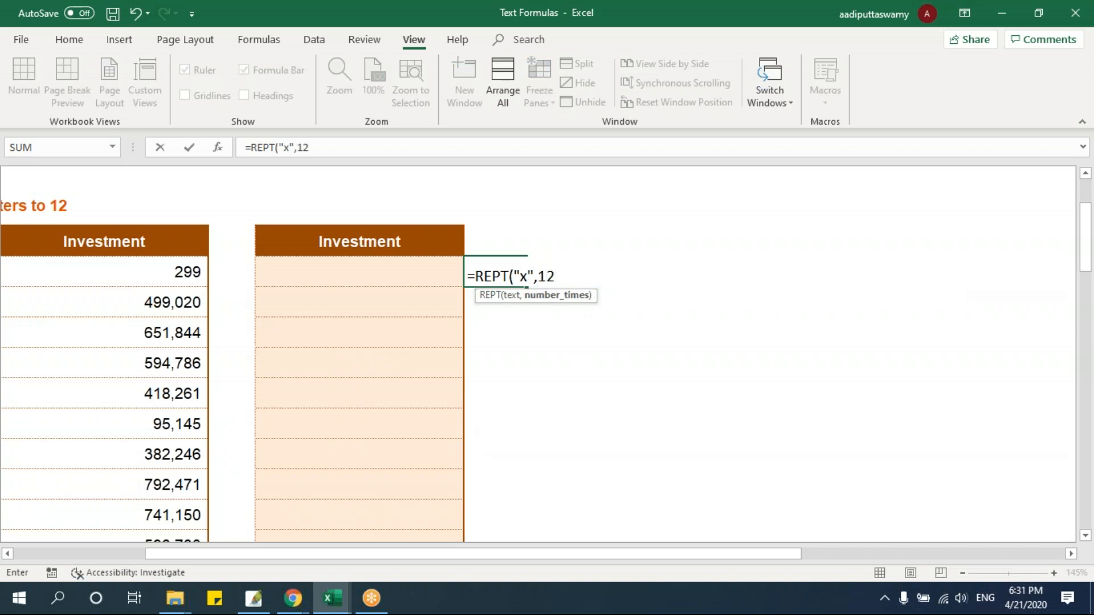
pyautogui.press('Return')
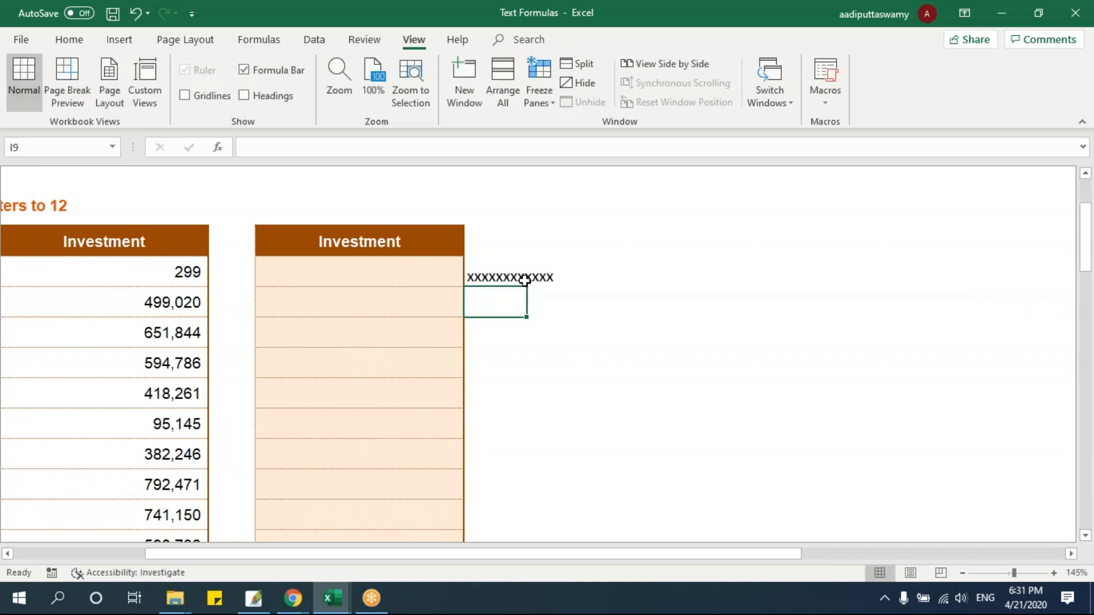
# Enter =I8&D8 in H8 to join the repeated x characters with the source Investment value
pyautogui.click(335, 278)
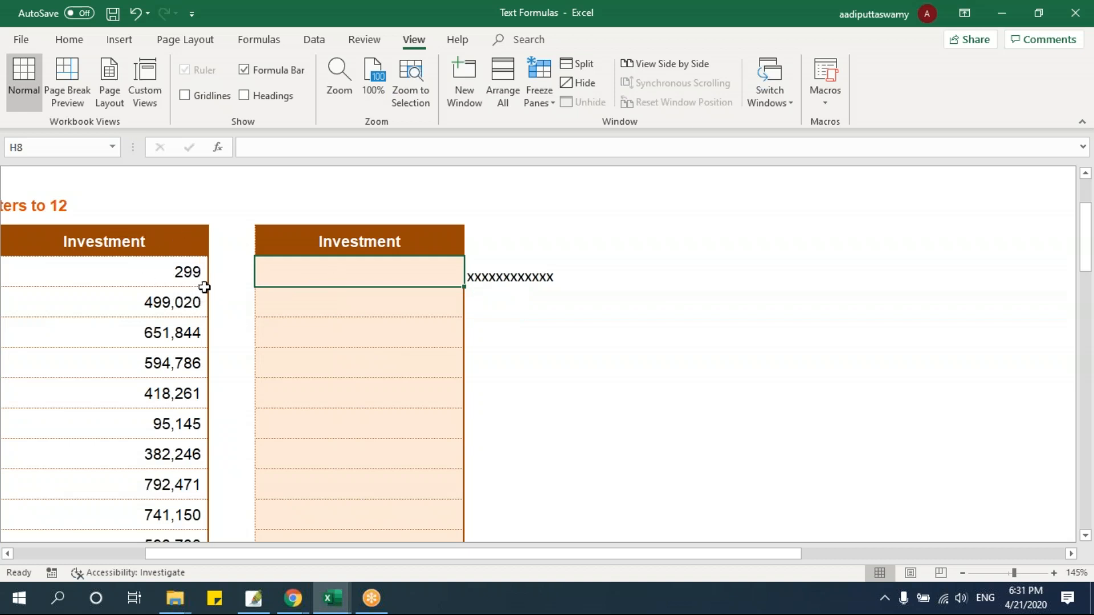
pyautogui.click(501, 277)
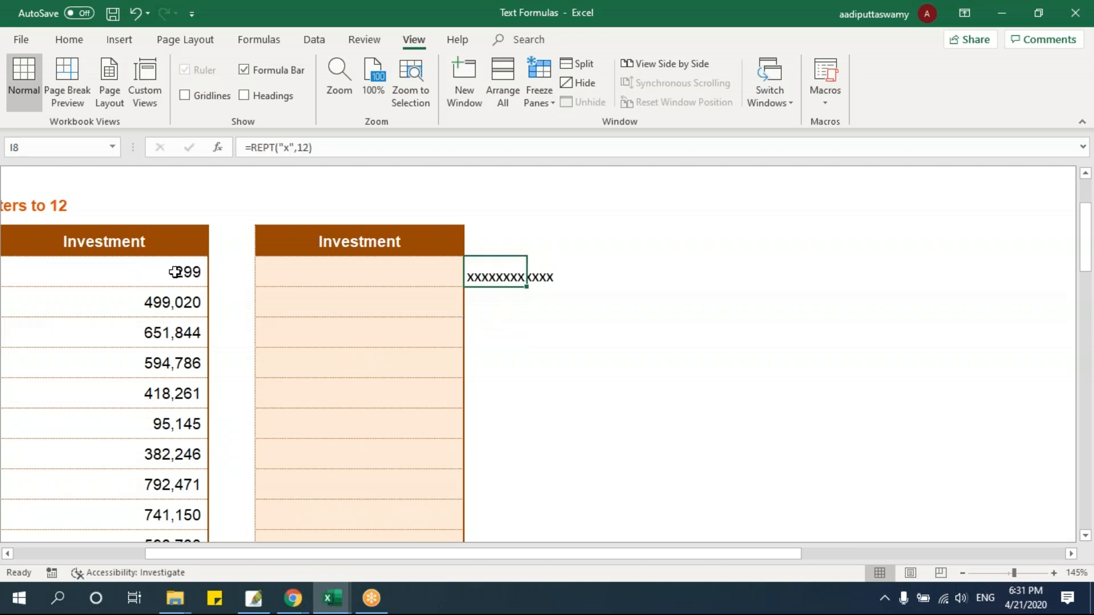
pyautogui.click(283, 284)
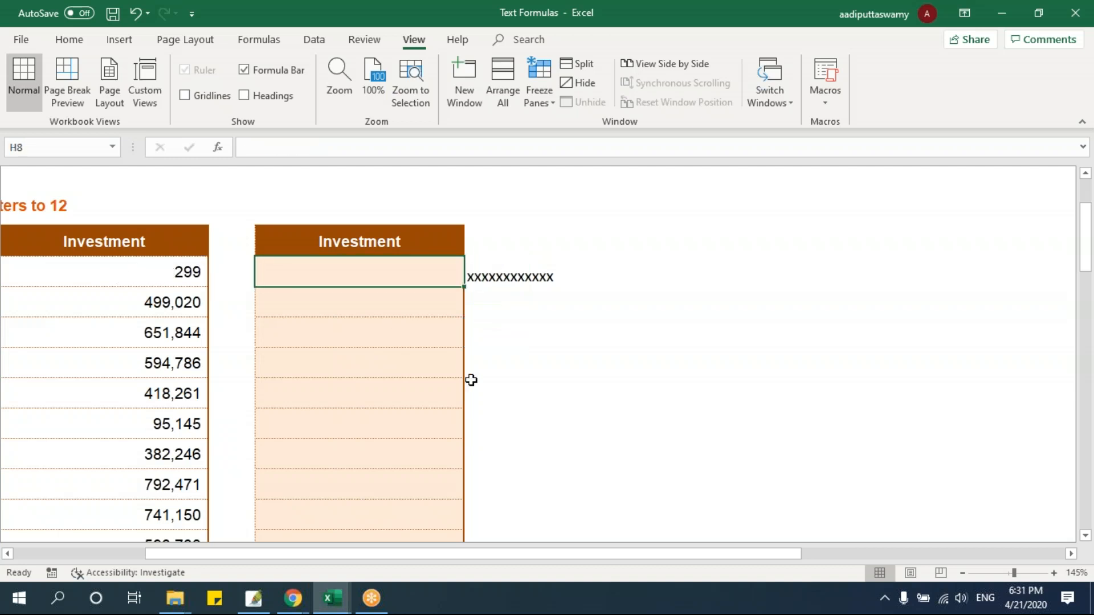
pyautogui.write('=')
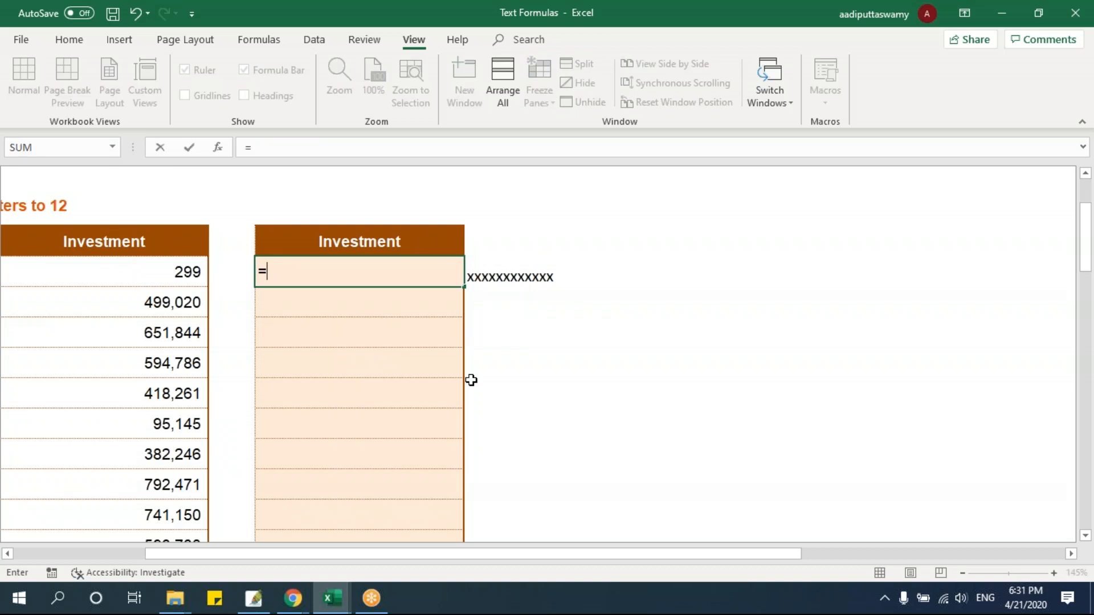
pyautogui.click(493, 280)
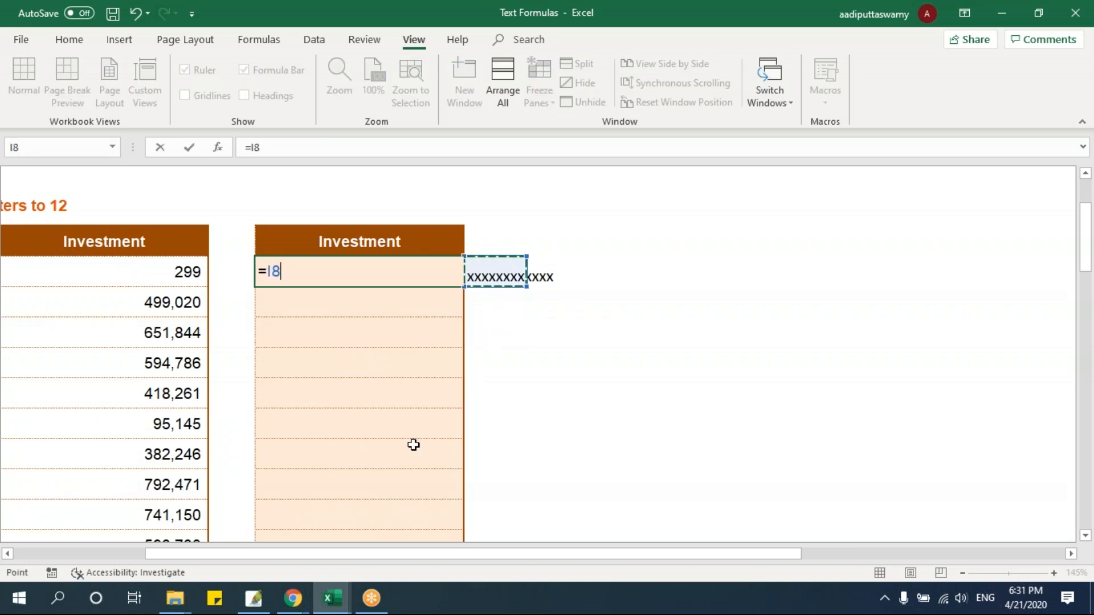
pyautogui.write('&D8')
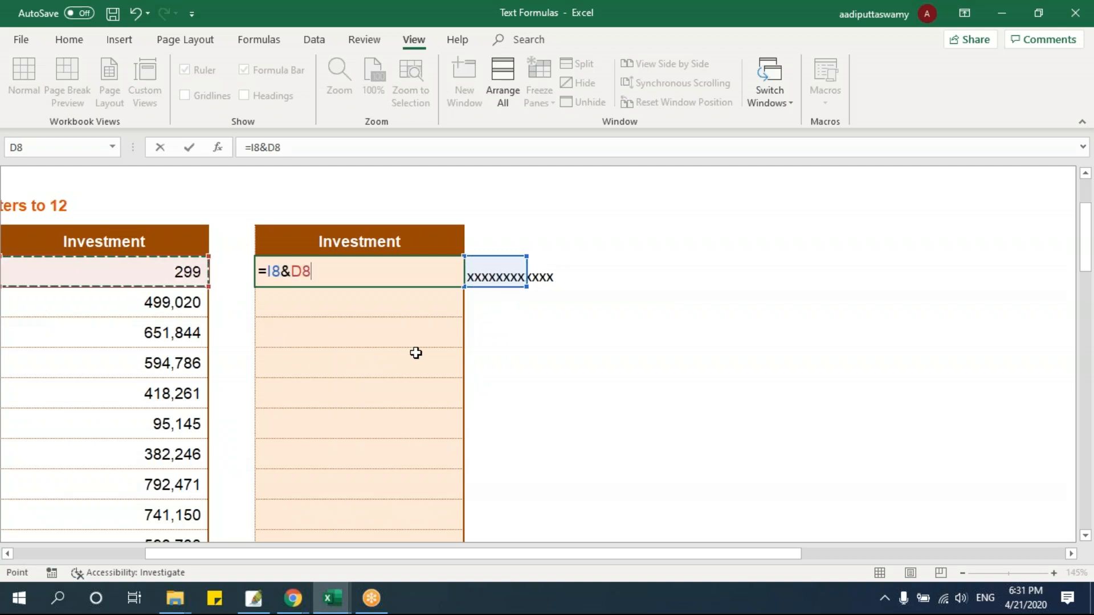
pyautogui.press('Return')
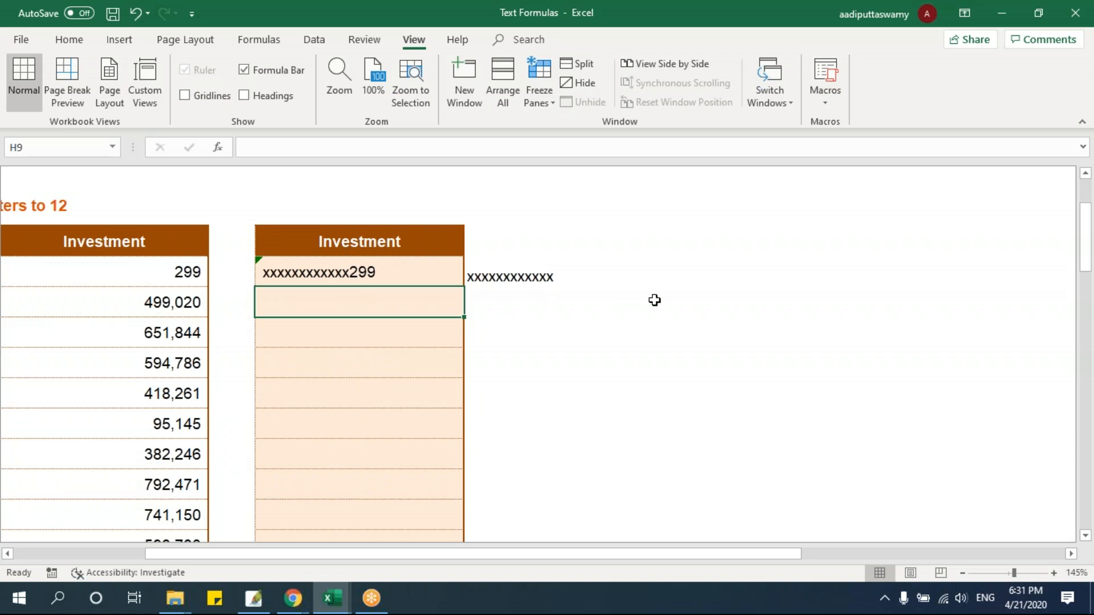
# Enter =LEN(H8) in E8 to count the characters of the padded value
pyautogui.click(234, 272)
pyautogui.write('=len')
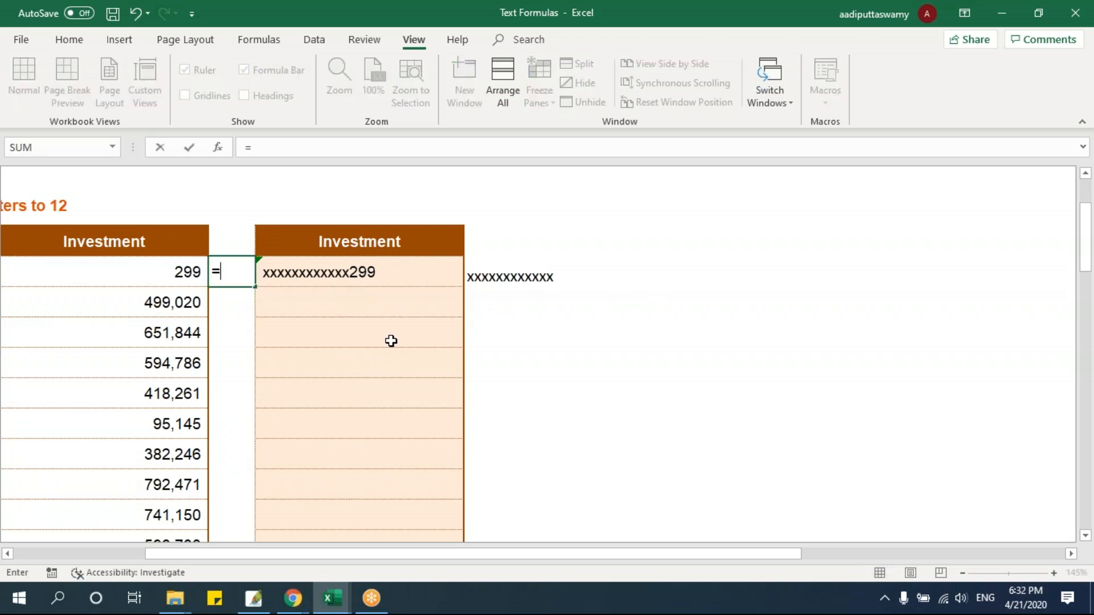
pyautogui.press('Tab')
pyautogui.press('Right')
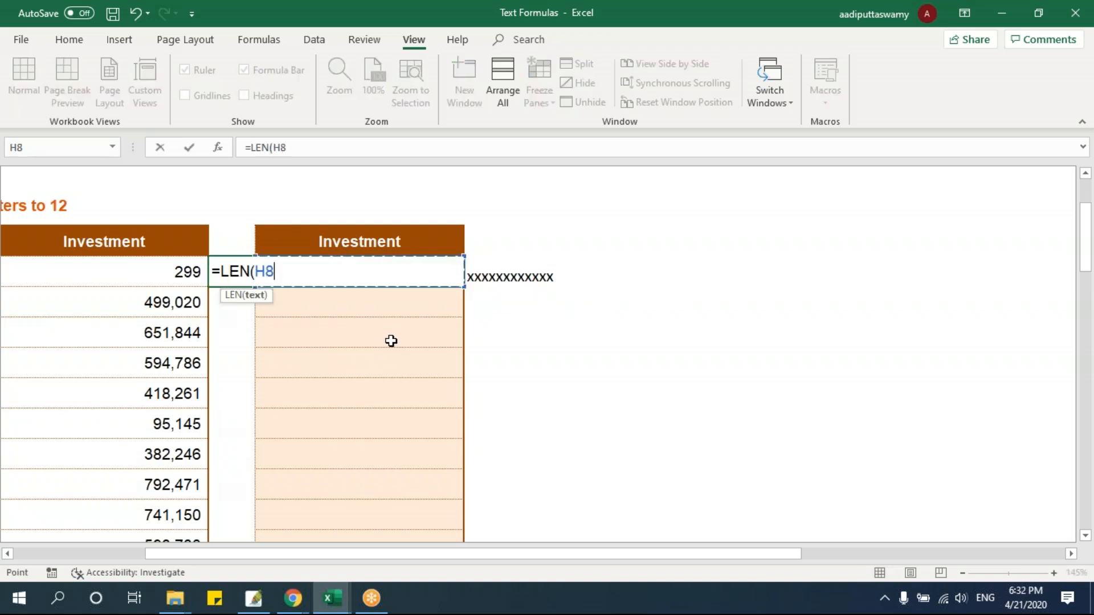
pyautogui.press('Return')
pyautogui.press('Up')
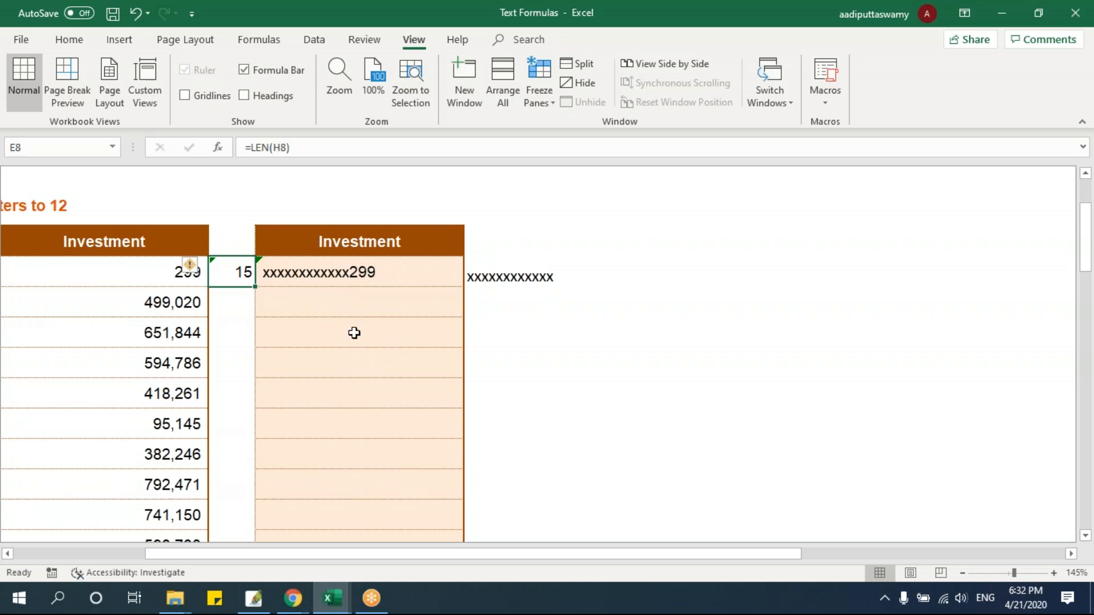
# Set the repeat count in the I8 REPT formula to 9
pyautogui.doubleClick(514, 279)
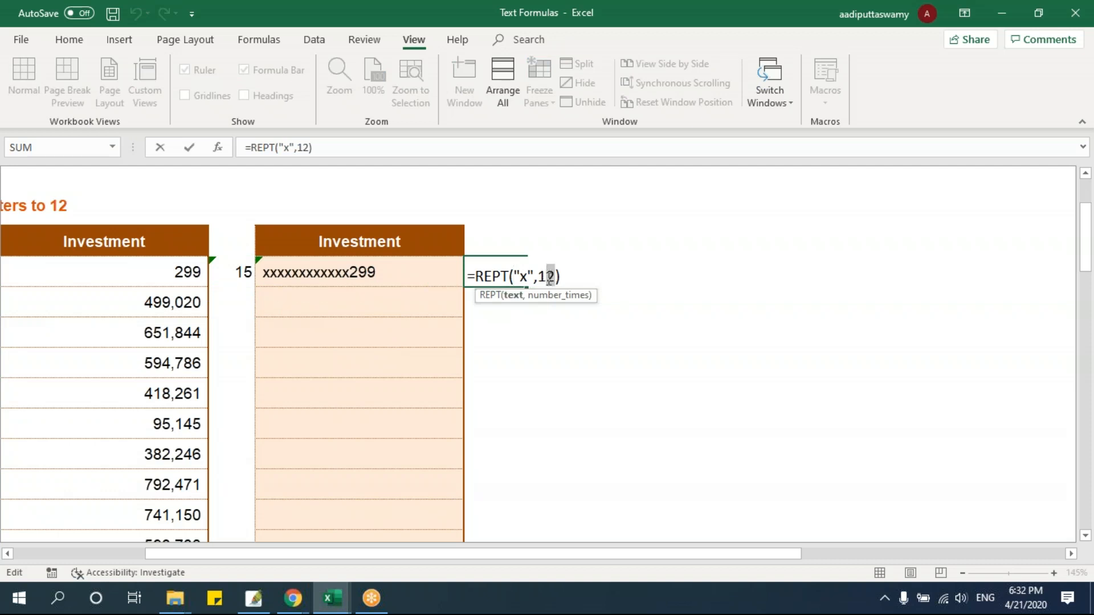
pyautogui.press('BackSpace')
pyautogui.press('BackSpace')
pyautogui.write('9')
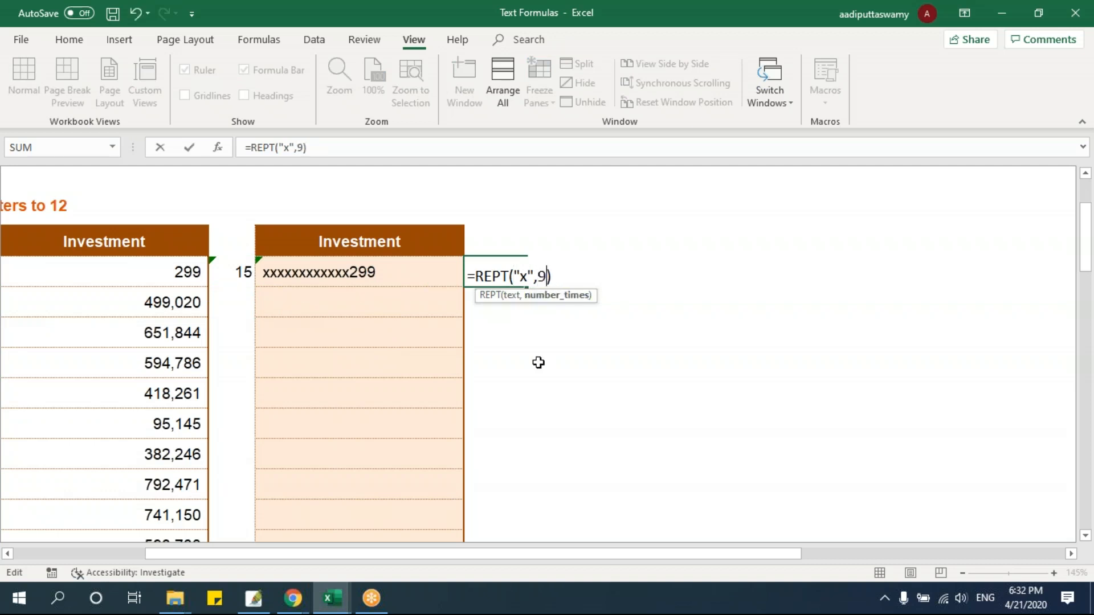
pyautogui.press('Return')
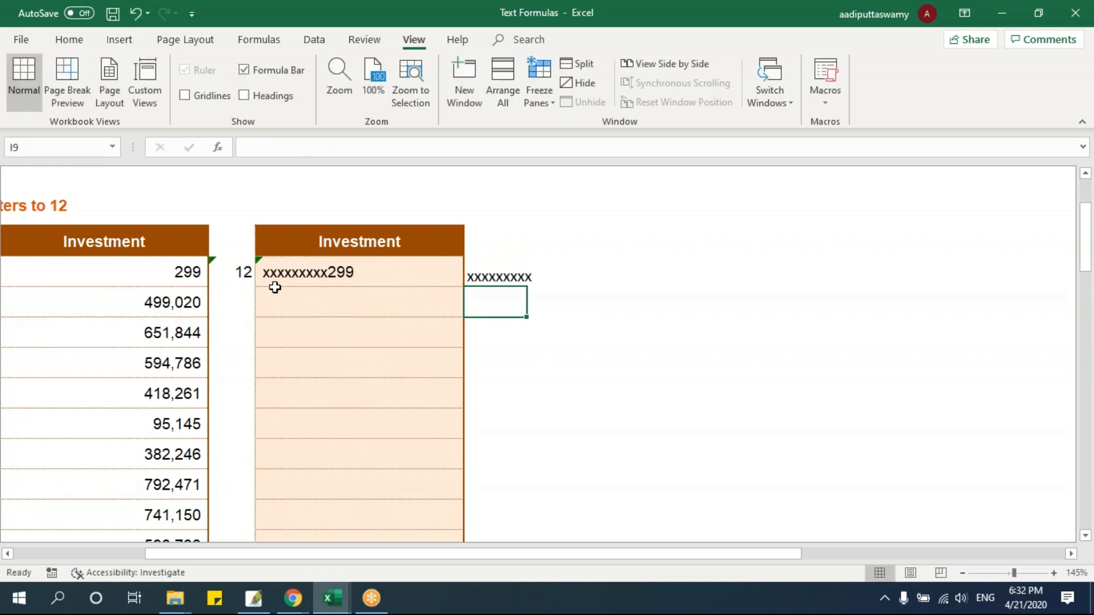
# Fill the row 8 formulas in columns E through I down to row 14
pyautogui.click(241, 274)
pyautogui.moveTo(238, 275); pyautogui.dragTo(515, 451)
pyautogui.hotkey('ctrl', 'd')
pyautogui.click(584, 409)
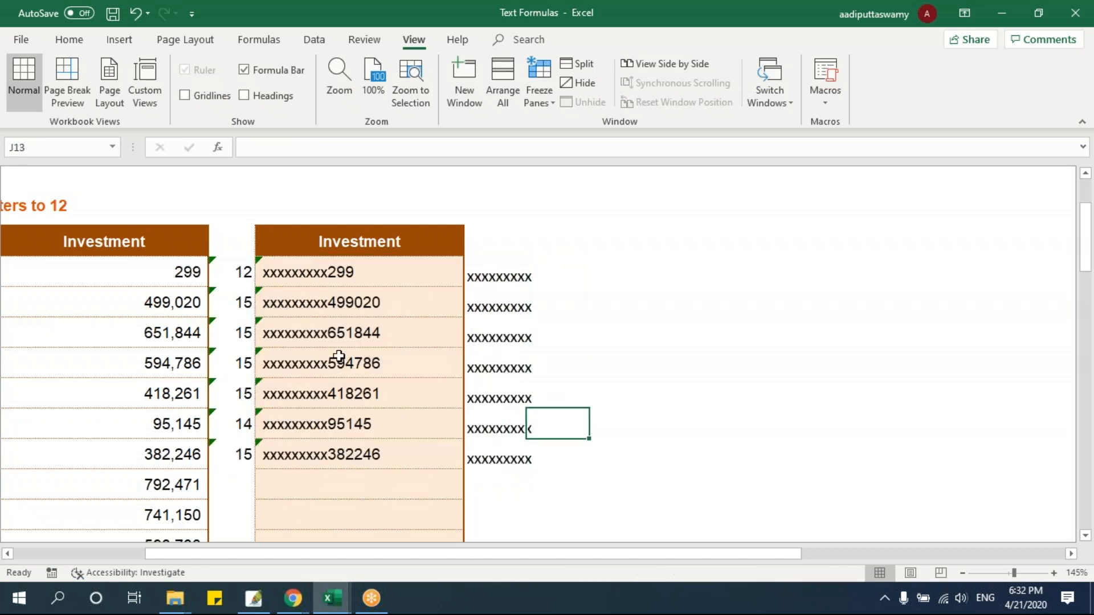
# Check the lengths of the padded values in column E and the fixed repeat count in the I8 formula
pyautogui.moveTo(249, 304); pyautogui.dragTo(364, 425)
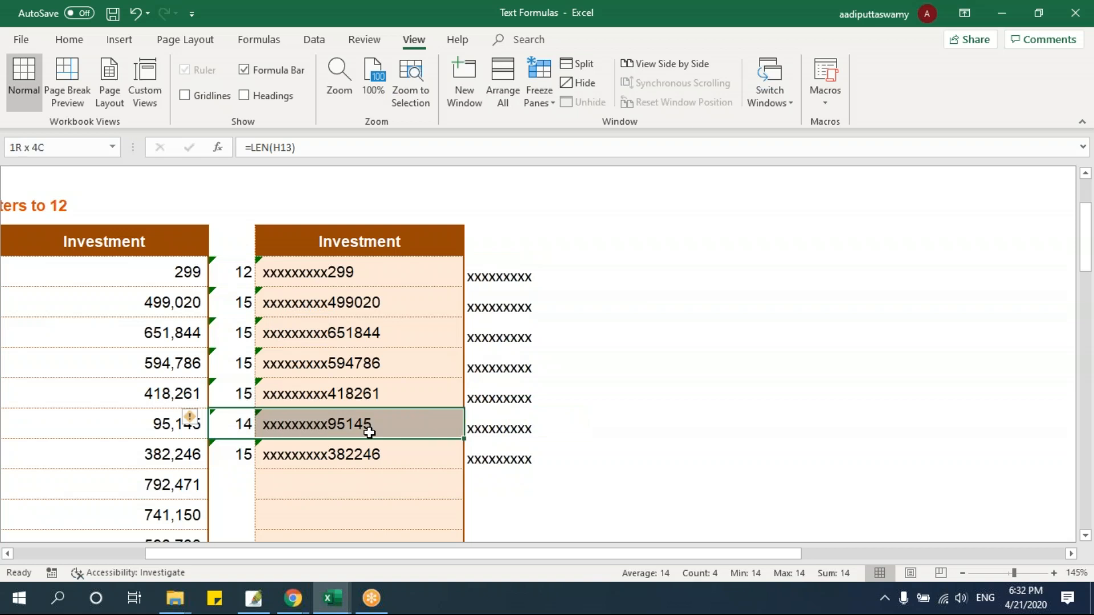
pyautogui.doubleClick(487, 283)
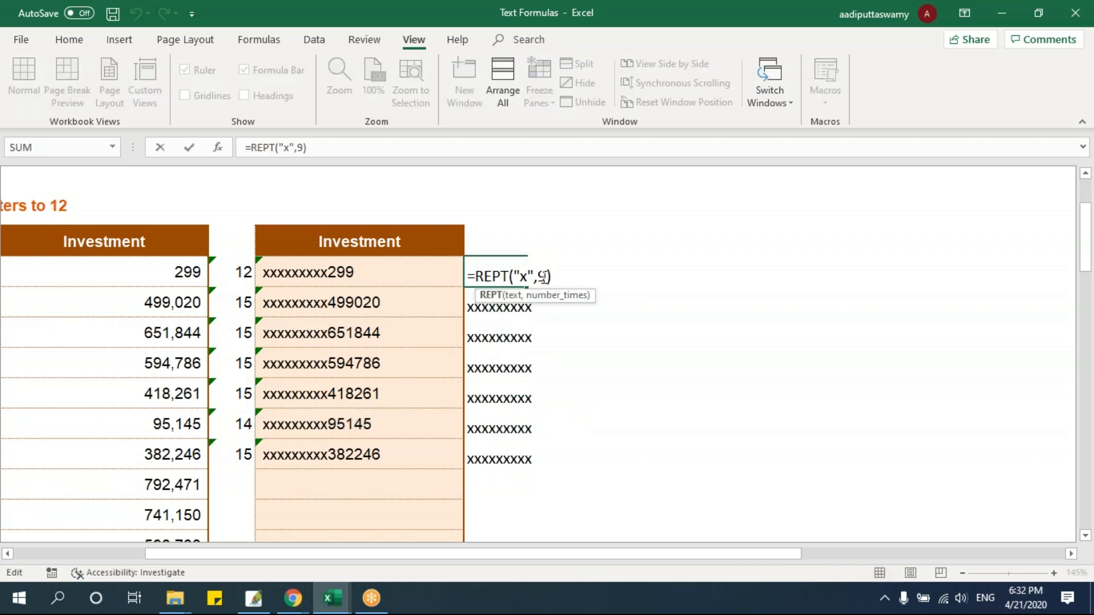
pyautogui.doubleClick(541, 277)
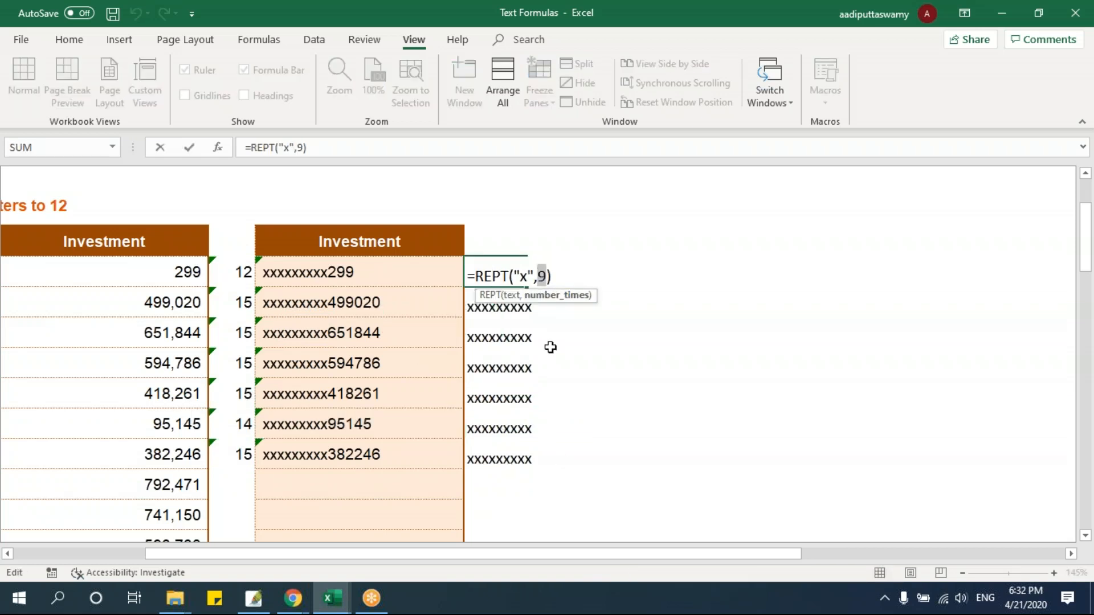
pyautogui.press('Escape')
# Enter =12-LEN(D8) in J8 to calculate how many padding characters are needed, accepting the suggested formula correction
pyautogui.click(589, 284)
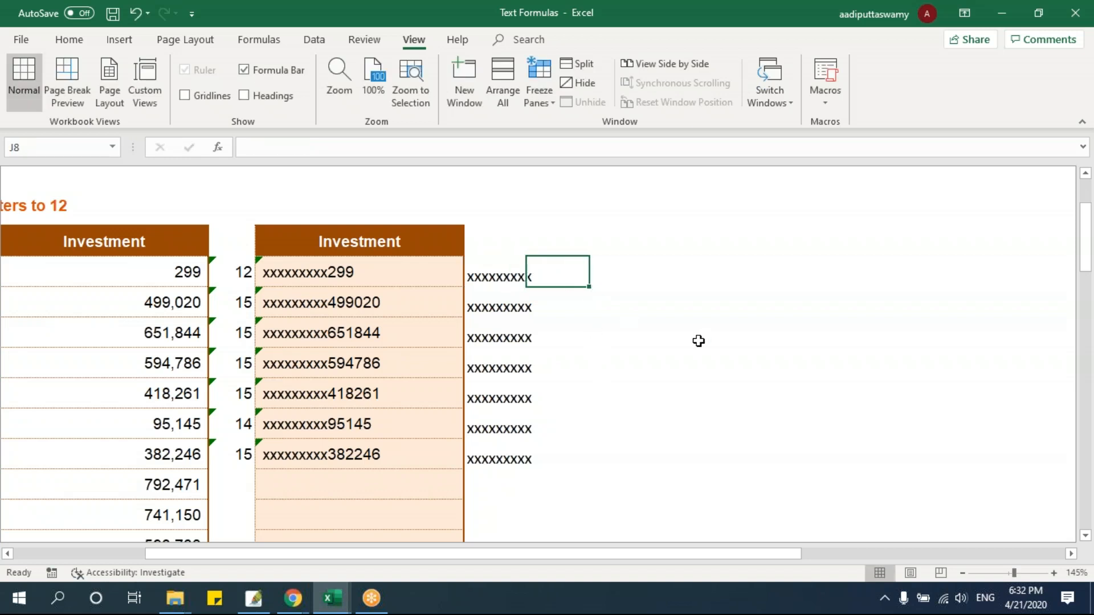
pyautogui.write('=12-le')
pyautogui.press('Tab')
pyautogui.click(145, 269)
pyautogui.press('Return')
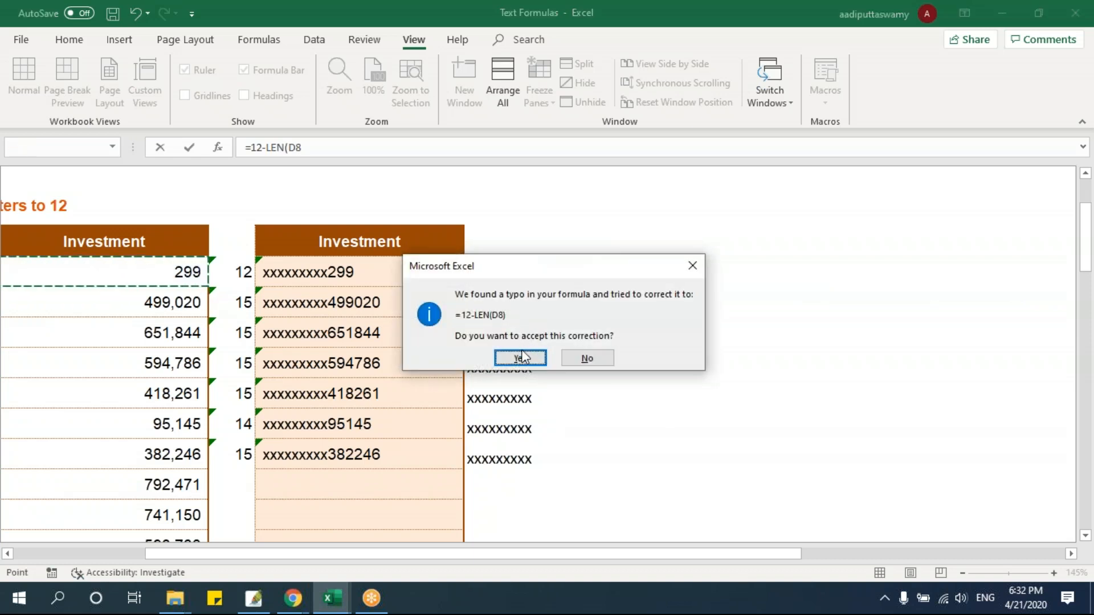
pyautogui.click(522, 357)
pyautogui.click(568, 275)
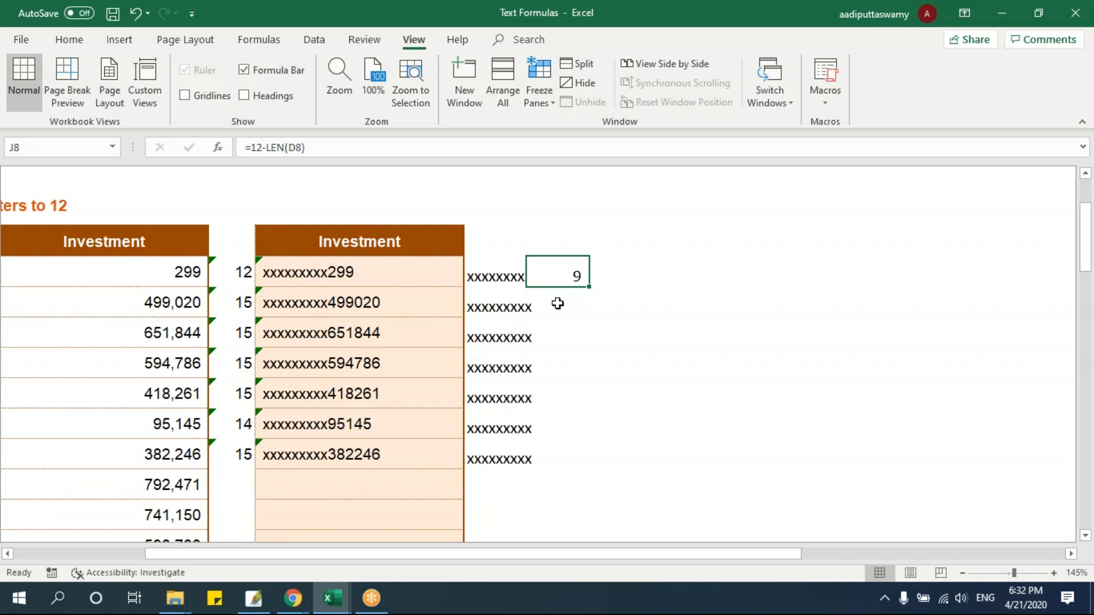
# Fill the padding-count formula from J8 down to J14
pyautogui.click(194, 274)
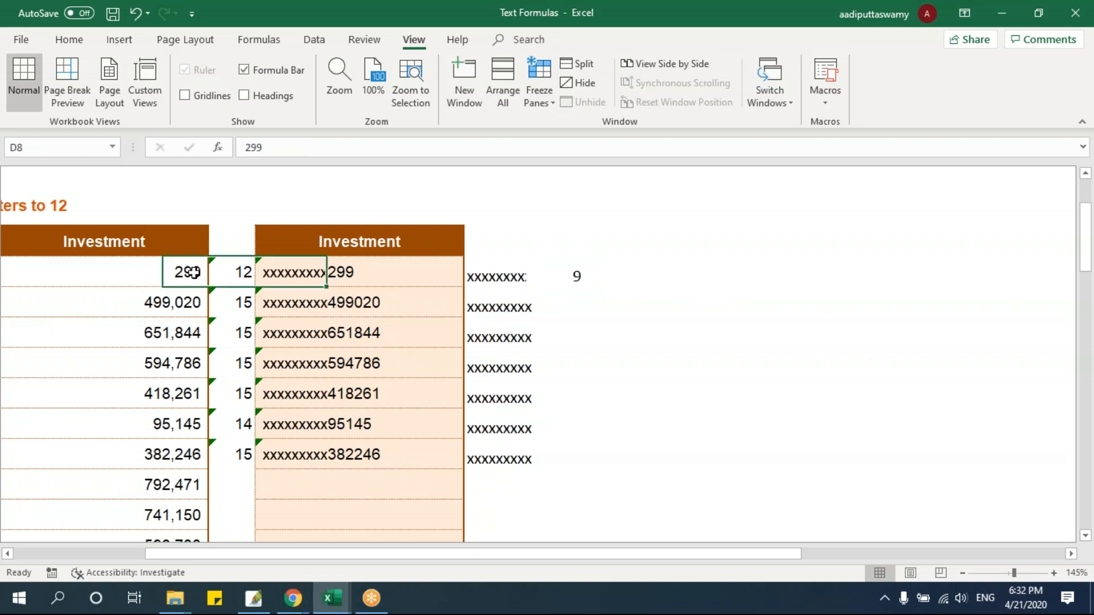
pyautogui.click(572, 281)
pyautogui.moveTo(592, 289); pyautogui.dragTo(580, 461)
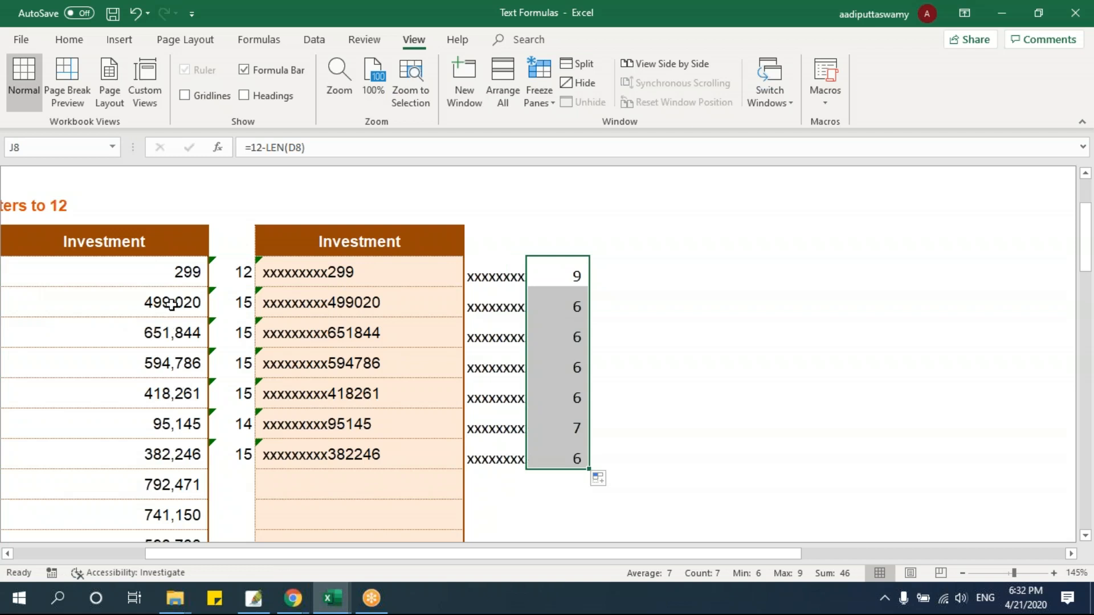
# Compare the padding counts in column J with the source Investment values, the repeated x cells and the joined result in H8
pyautogui.click(171, 305)
pyautogui.click(584, 308)
pyautogui.click(571, 277)
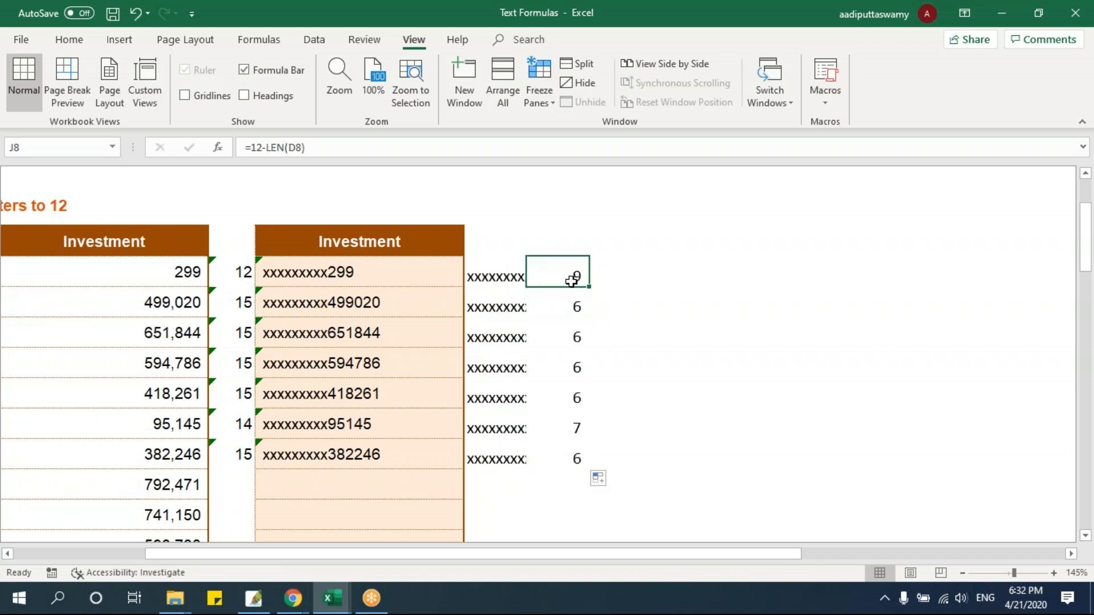
pyautogui.moveTo(511, 288); pyautogui.dragTo(503, 445)
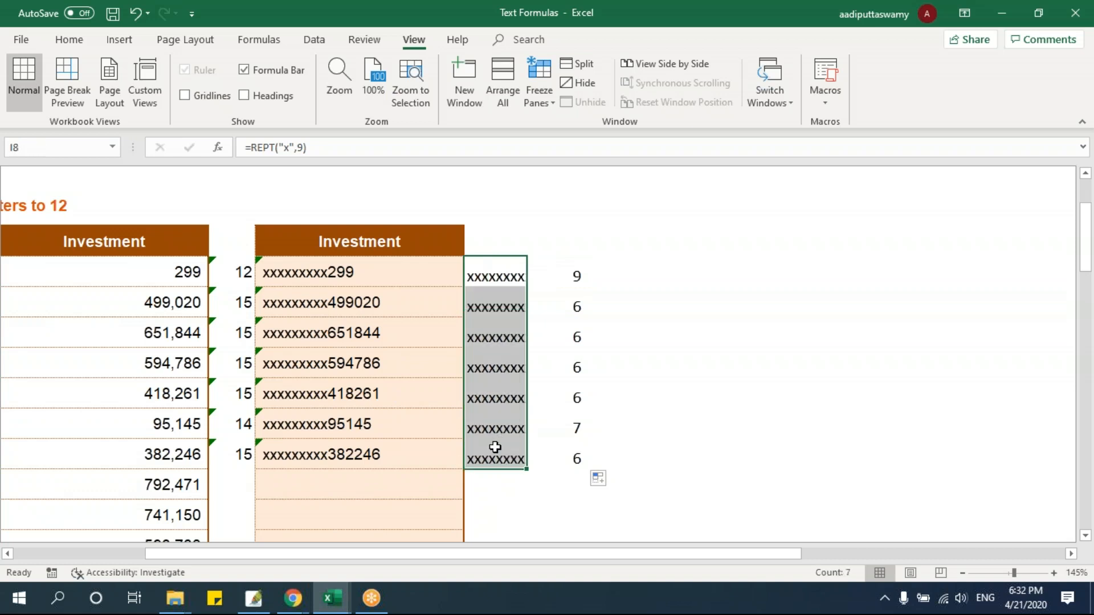
pyautogui.doubleClick(371, 273)
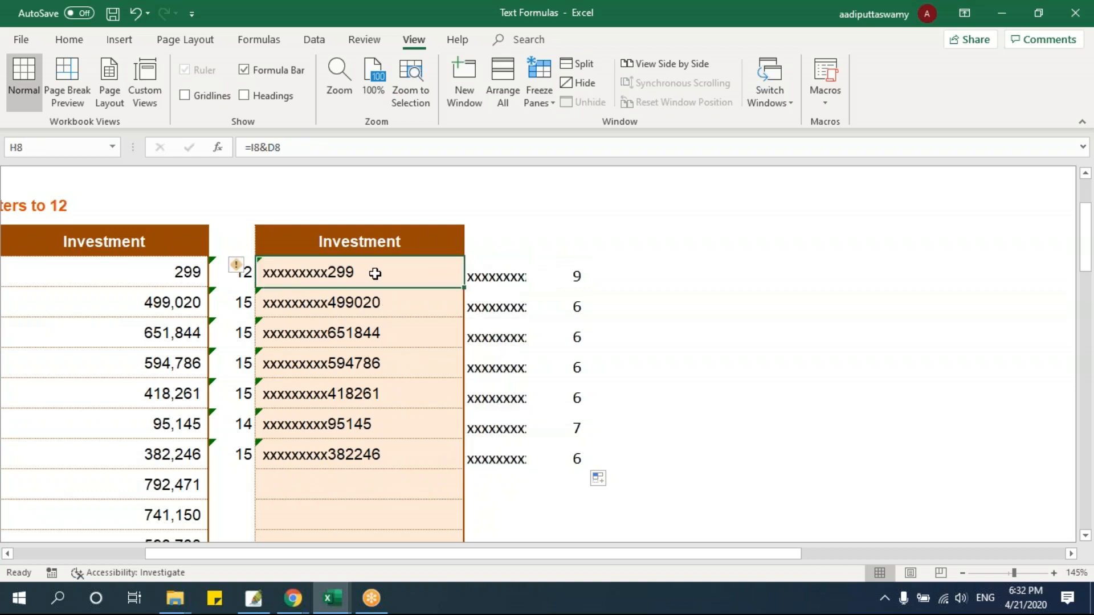
# Change the I8 formula to =REPT("x",J8) and fill it down to I14
pyautogui.press('Escape')
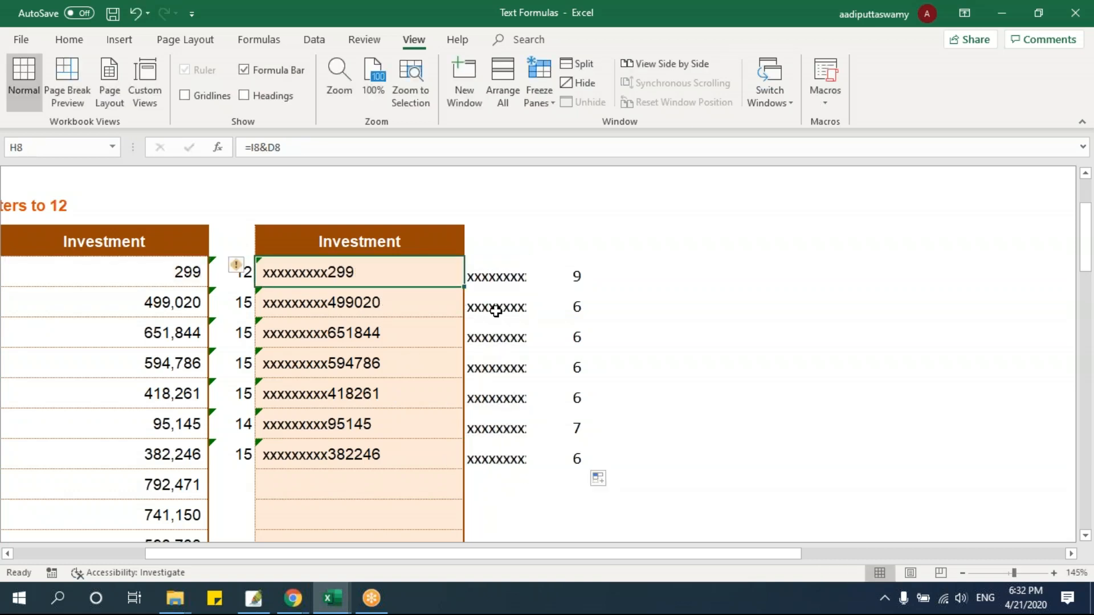
pyautogui.doubleClick(499, 275)
pyautogui.click(549, 278)
pyautogui.press('BackSpace')
pyautogui.click(624, 272)
pyautogui.press('Left')
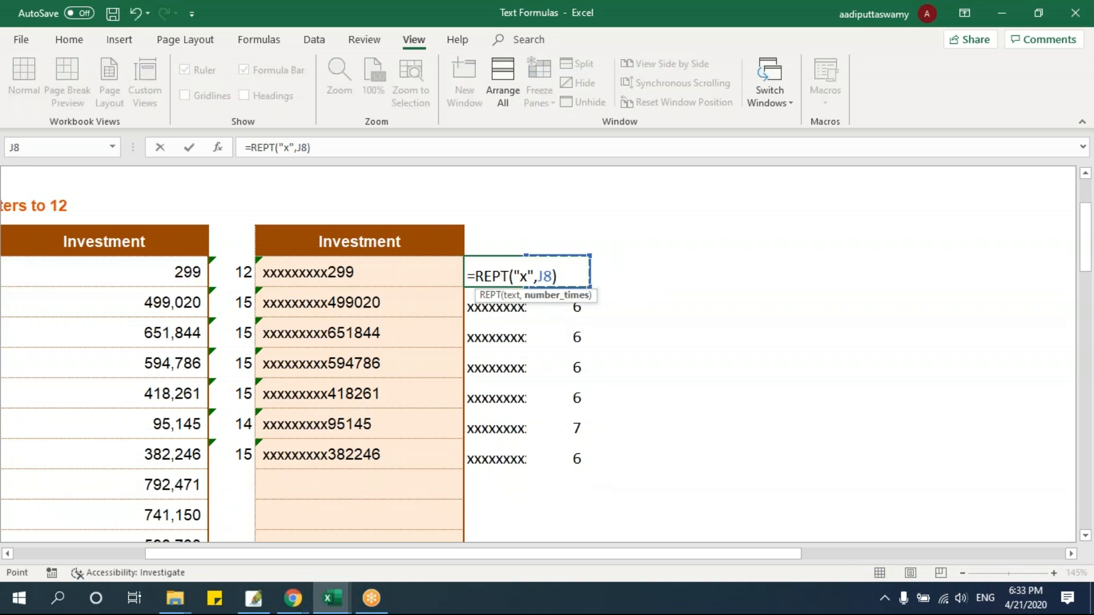
pyautogui.press('Return')
pyautogui.click(496, 276)
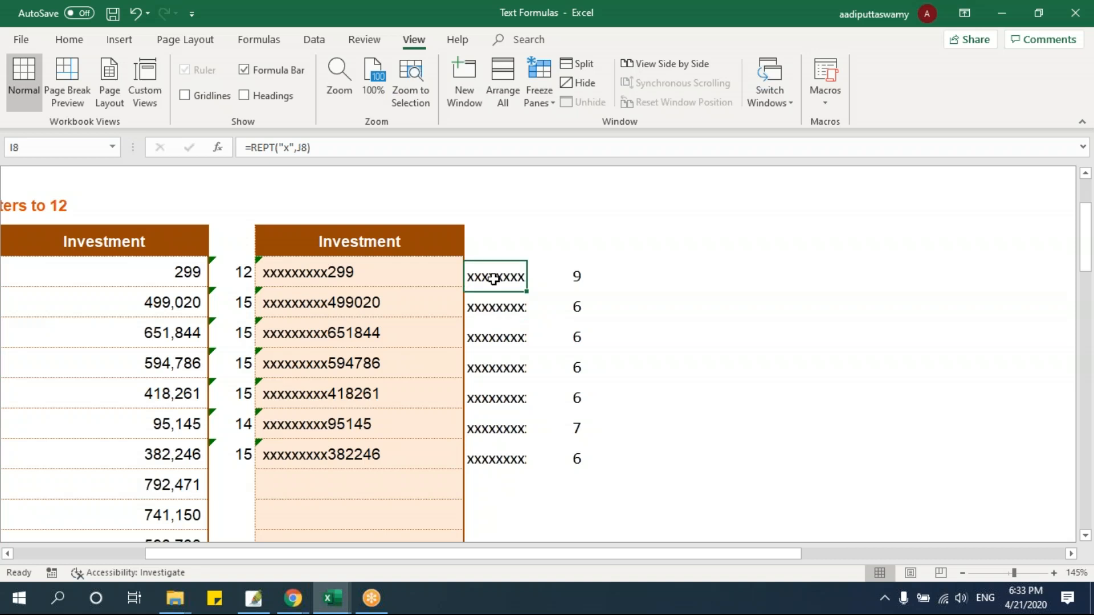
pyautogui.moveTo(528, 288); pyautogui.dragTo(529, 465)
# Examine the padding counts in column J against the repeated x cells in column I
pyautogui.click(574, 307)
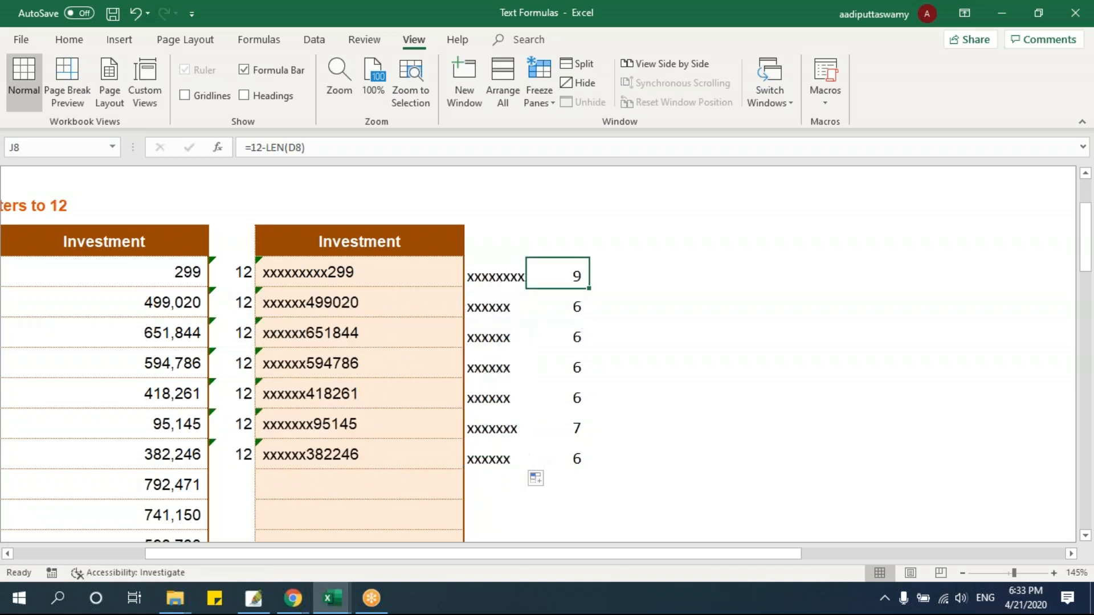
pyautogui.click(569, 341)
pyautogui.click(564, 373)
pyautogui.click(565, 399)
pyautogui.click(565, 425)
pyautogui.click(565, 450)
pyautogui.click(504, 285)
pyautogui.moveTo(502, 299); pyautogui.dragTo(499, 458)
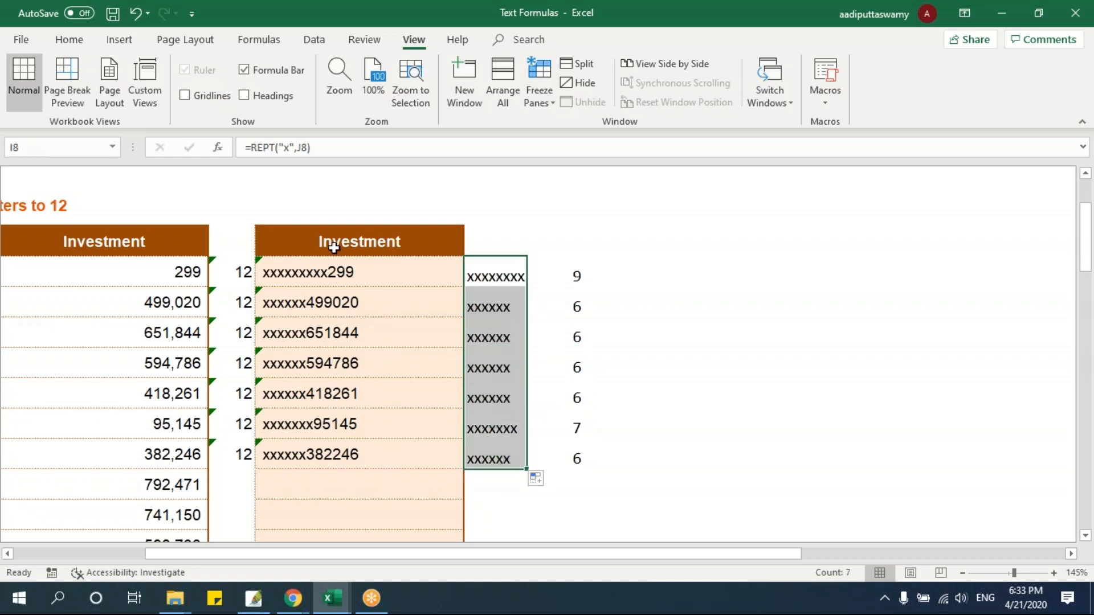
# Clear the length, padded value, x and count formulas in E8:K14
pyautogui.moveTo(249, 275); pyautogui.dragTo(266, 465)
pyautogui.moveTo(589, 462); pyautogui.dragTo(620, 462)
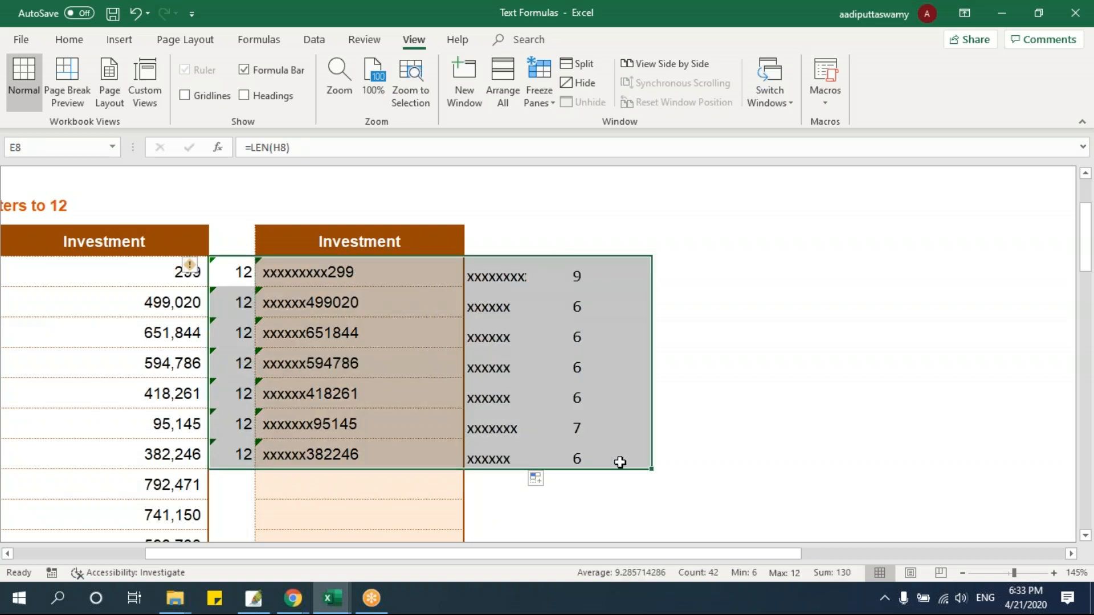
pyautogui.press('Delete')
pyautogui.click(425, 392)
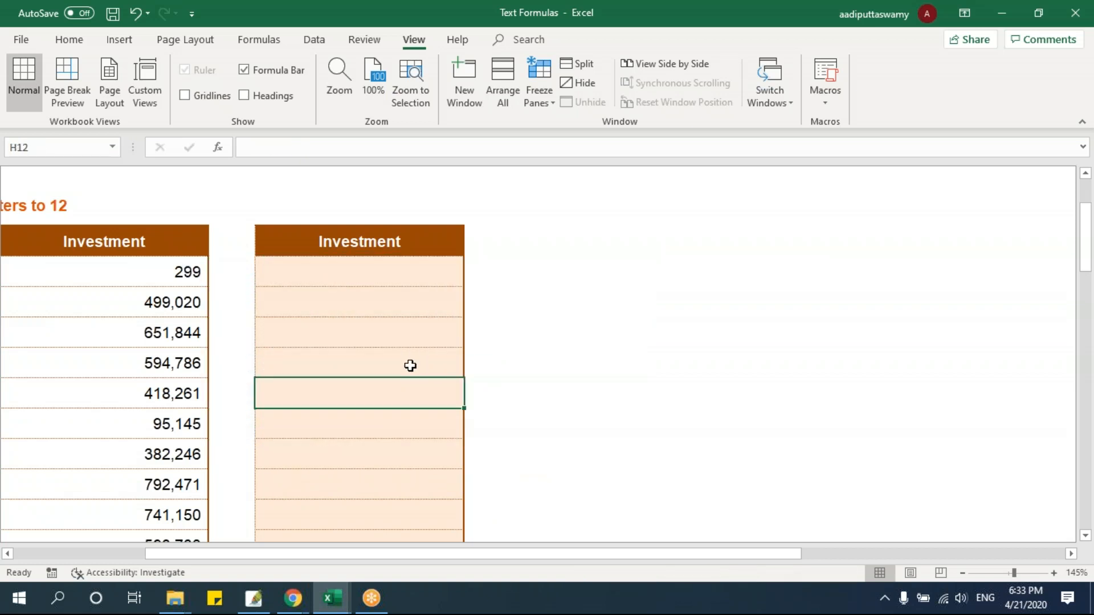
# Enter =REPT("x",12) in I8, beside the empty padded Investment column
pyautogui.click(125, 273)
pyautogui.click(264, 270)
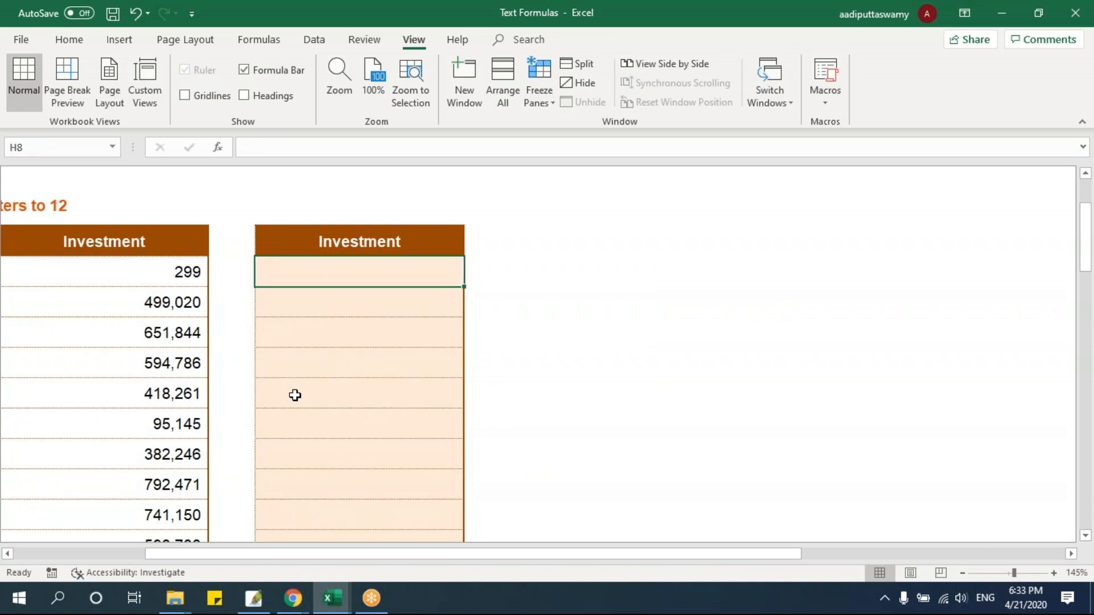
pyautogui.press('Right')
pyautogui.write('=rept')
pyautogui.press('Tab')
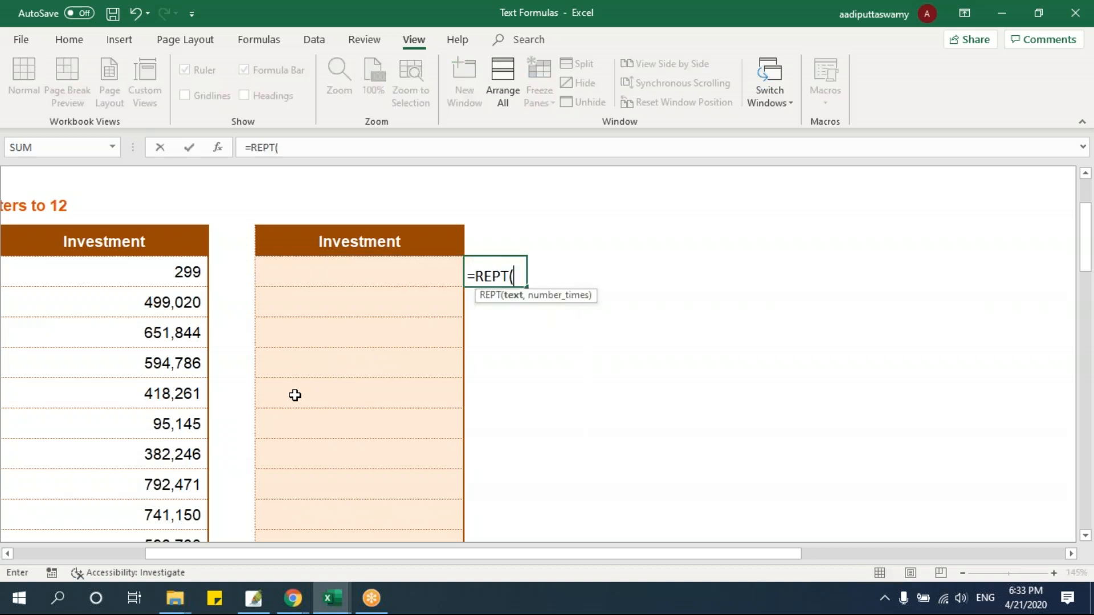
pyautogui.write('"x",12')
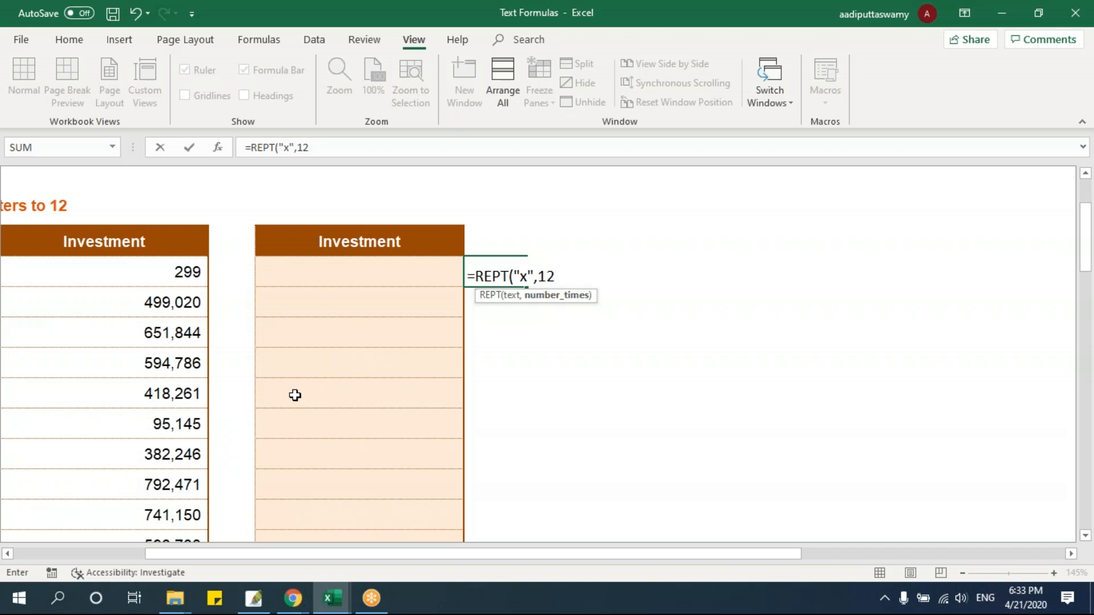
pyautogui.press('Return')
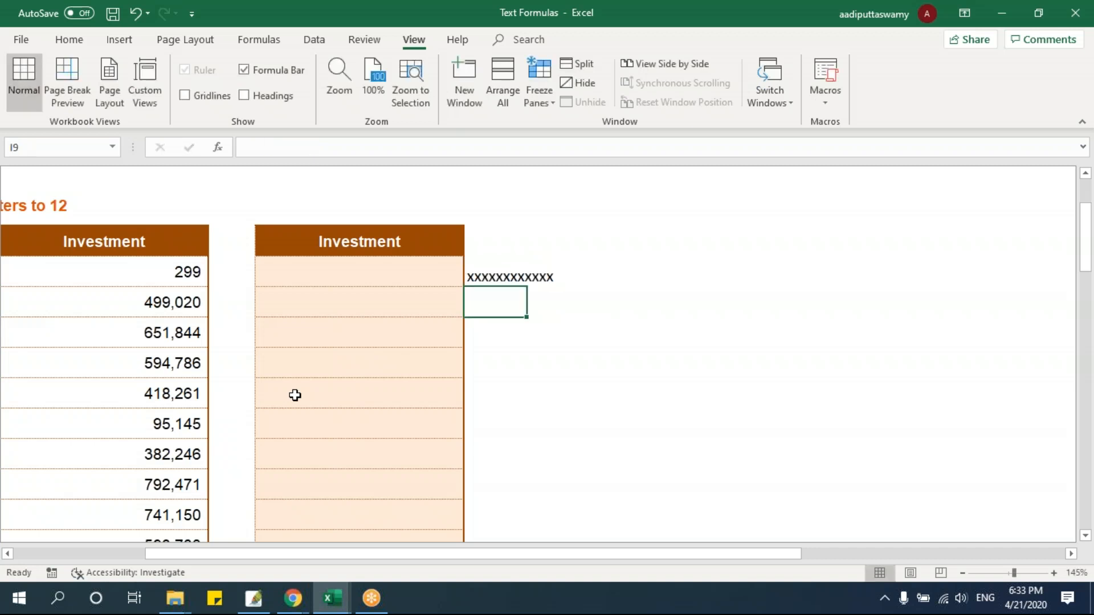
# Join the repeated x text and the source value in H8 with =I8&D8
pyautogui.click(323, 275)
pyautogui.write('=')
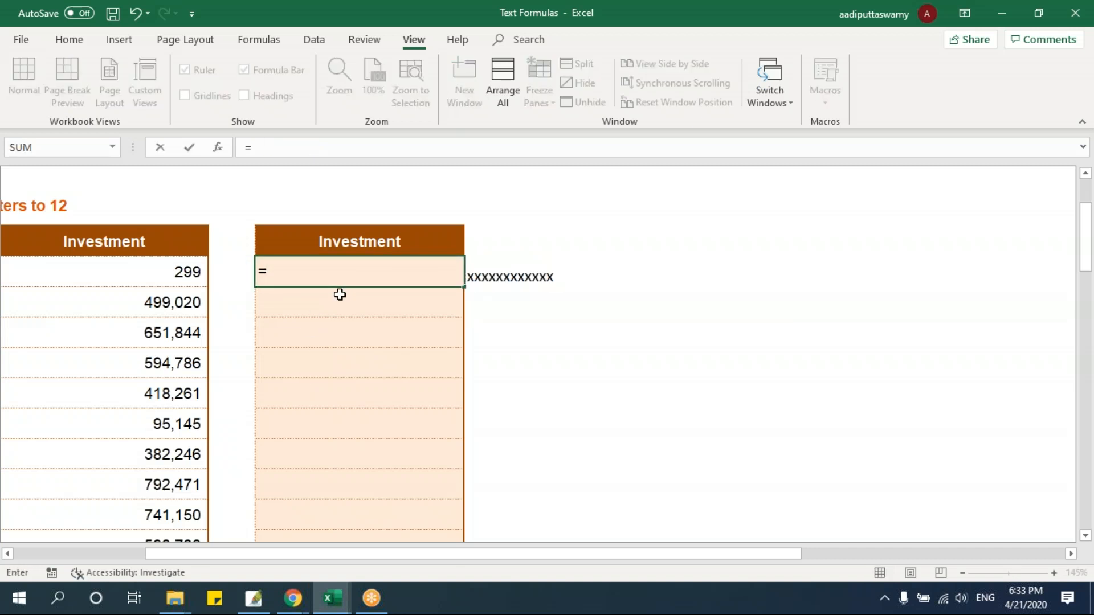
pyautogui.click(520, 271)
pyautogui.write('&')
pyautogui.click(161, 271)
pyautogui.press('Return')
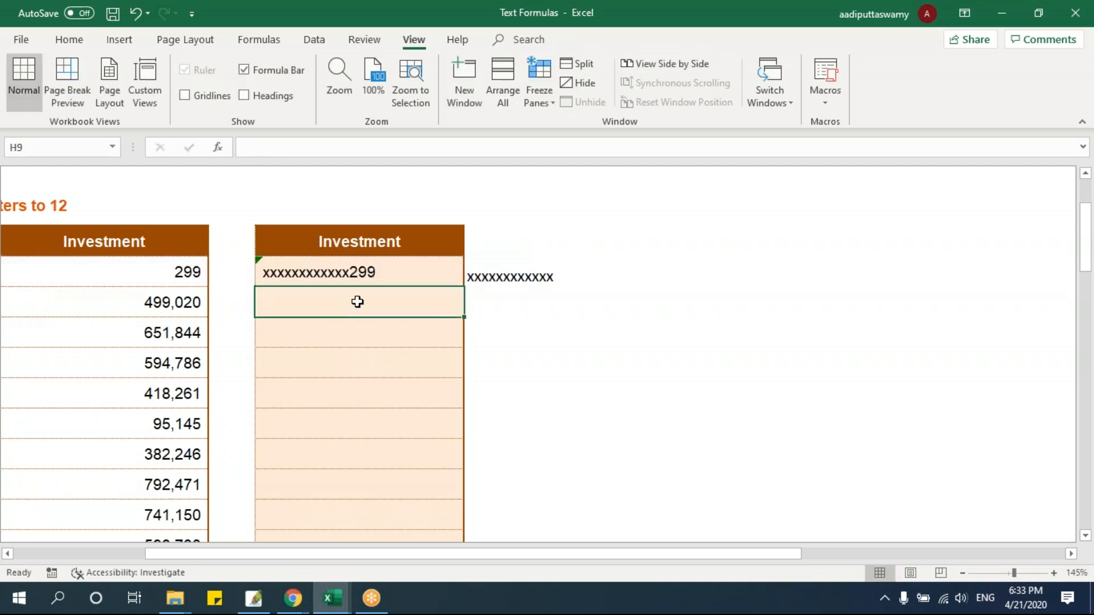
# Enter =LEN(D8) in K8 to count the characters of the first Investment value
pyautogui.click(516, 277)
pyautogui.click(198, 274)
pyautogui.click(625, 274)
pyautogui.click(554, 274)
pyautogui.click(509, 274)
pyautogui.click(577, 279)
pyautogui.click(620, 279)
pyautogui.write('=')
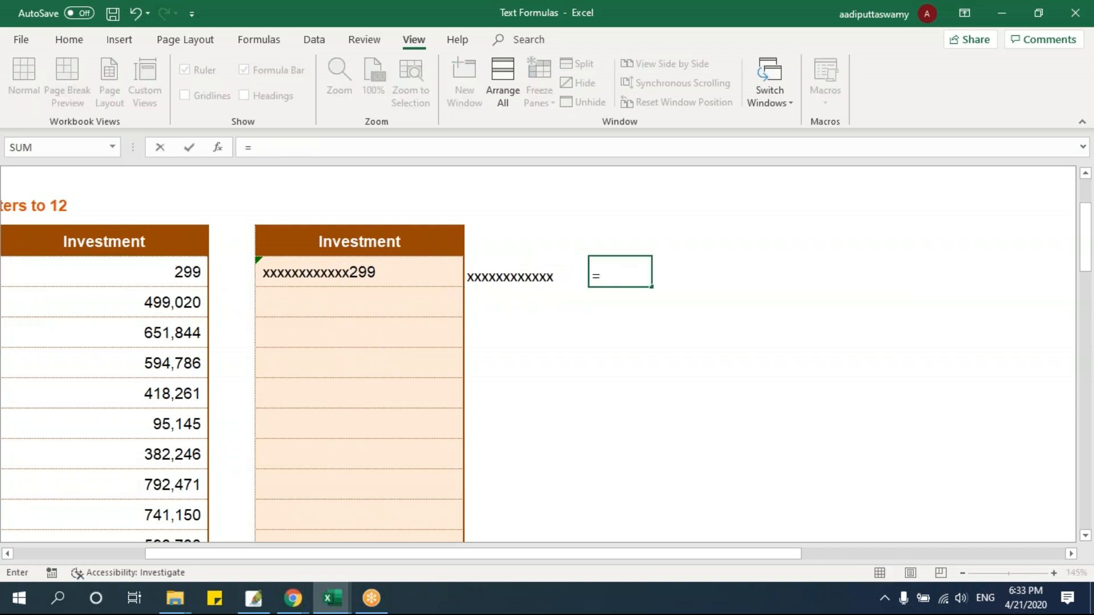
pyautogui.write('len(')
pyautogui.click(501, 276)
pyautogui.press('Left')
pyautogui.press('Left')
pyautogui.press('Left')
pyautogui.press('Return')
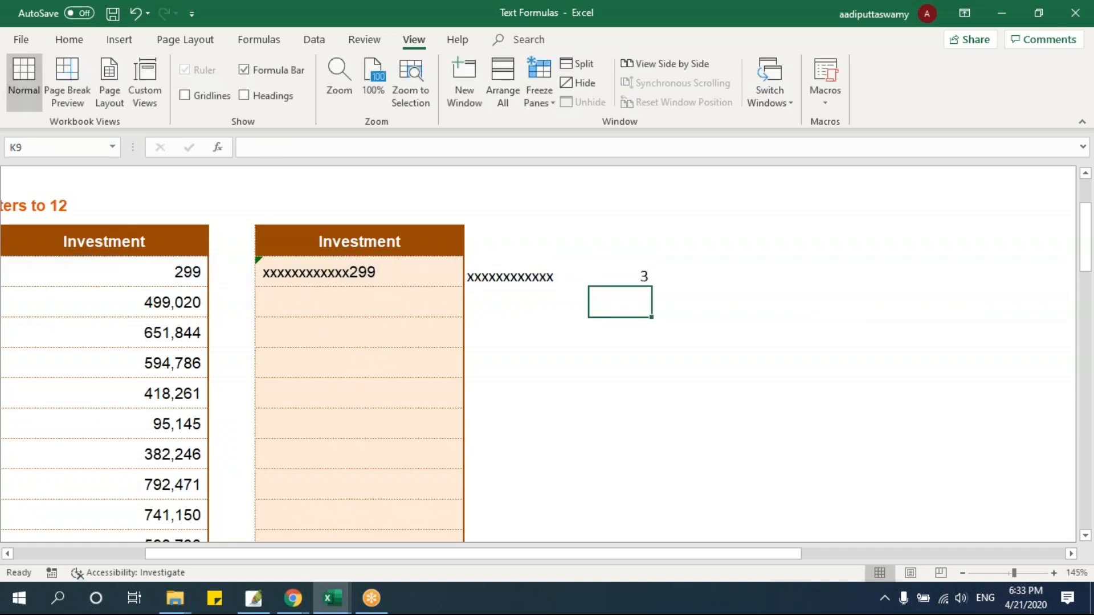
# Change the K8 formula to =12-LEN(D8) to calculate the padding characters needed
pyautogui.doubleClick(633, 274)
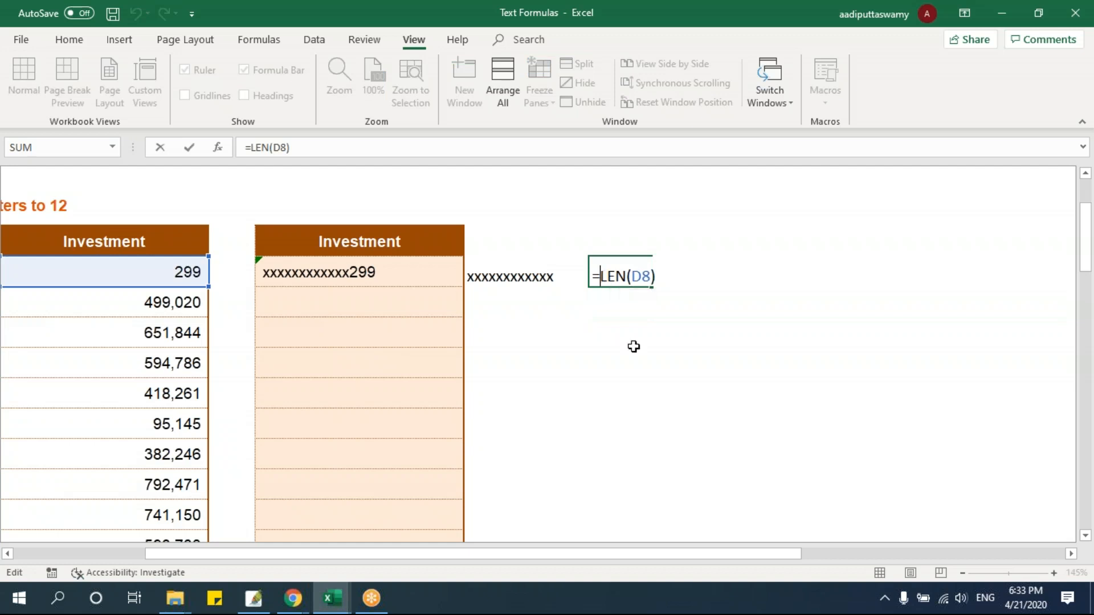
pyautogui.write('12-')
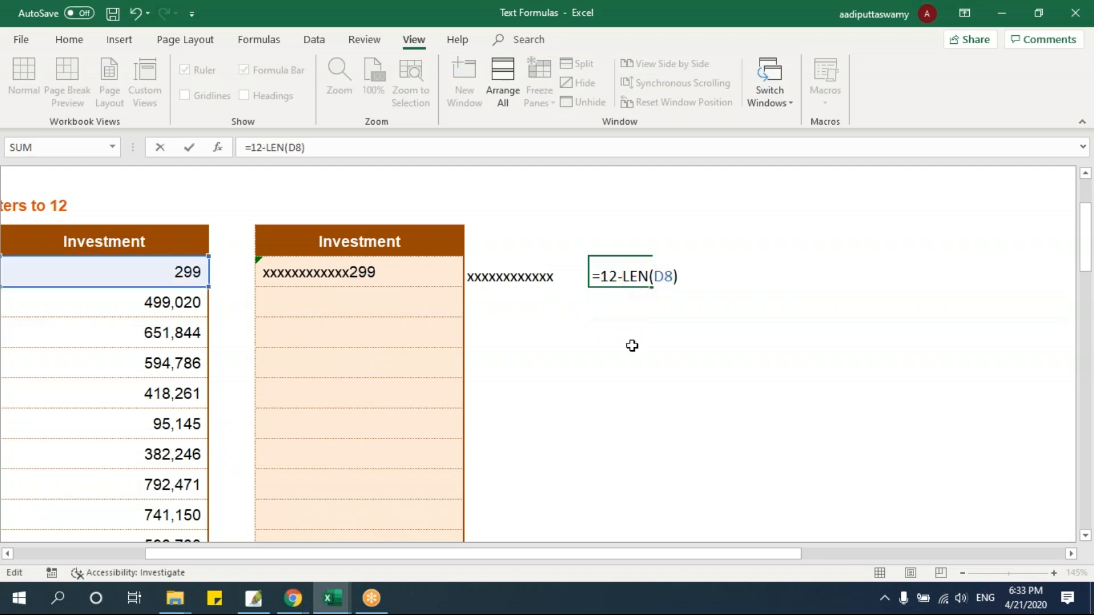
pyautogui.press('Return')
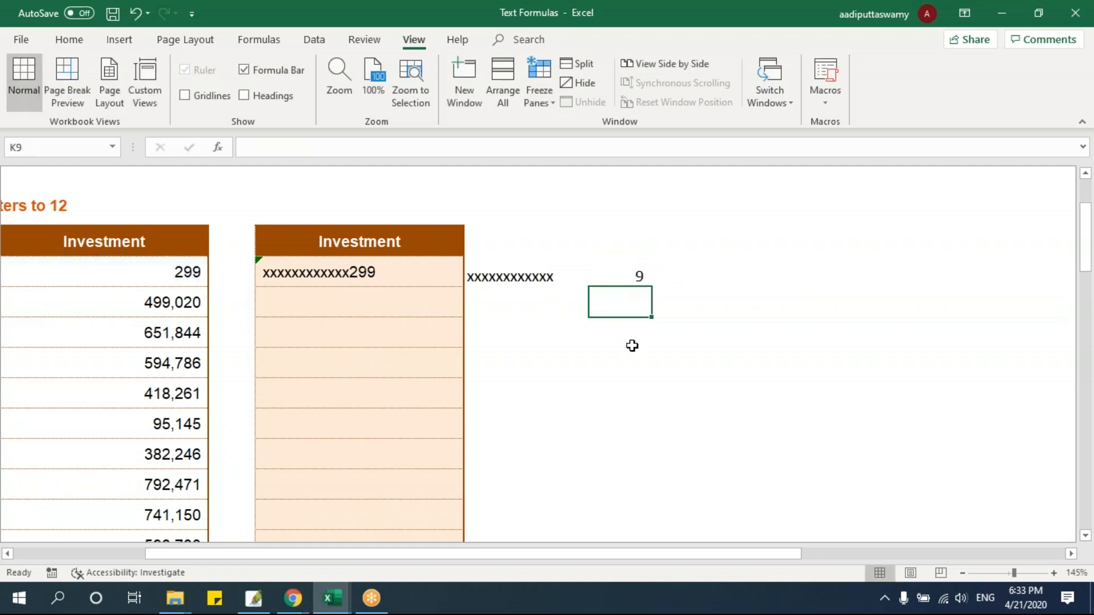
# Replace the fixed repeat count in the I8 REPT formula with a reference to K8
pyautogui.doubleClick(517, 273)
pyautogui.click(557, 281)
pyautogui.press('BackSpace')
pyautogui.press('BackSpace')
pyautogui.click(640, 276)
pyautogui.press('Return')
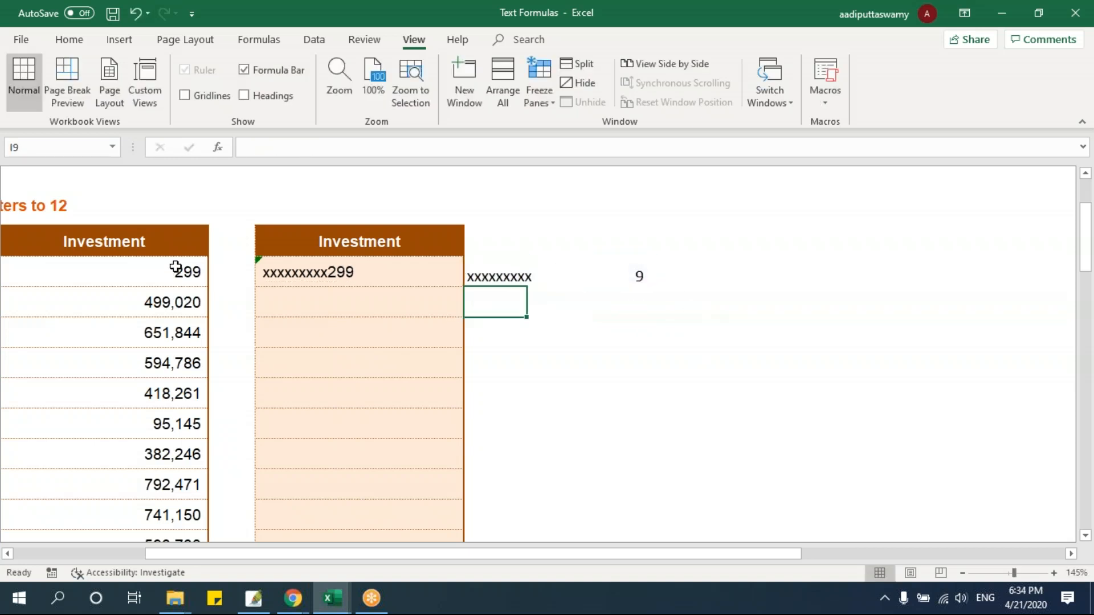
# Fill the row 8 formulas in columns H to K down to row 14
pyautogui.click(632, 278)
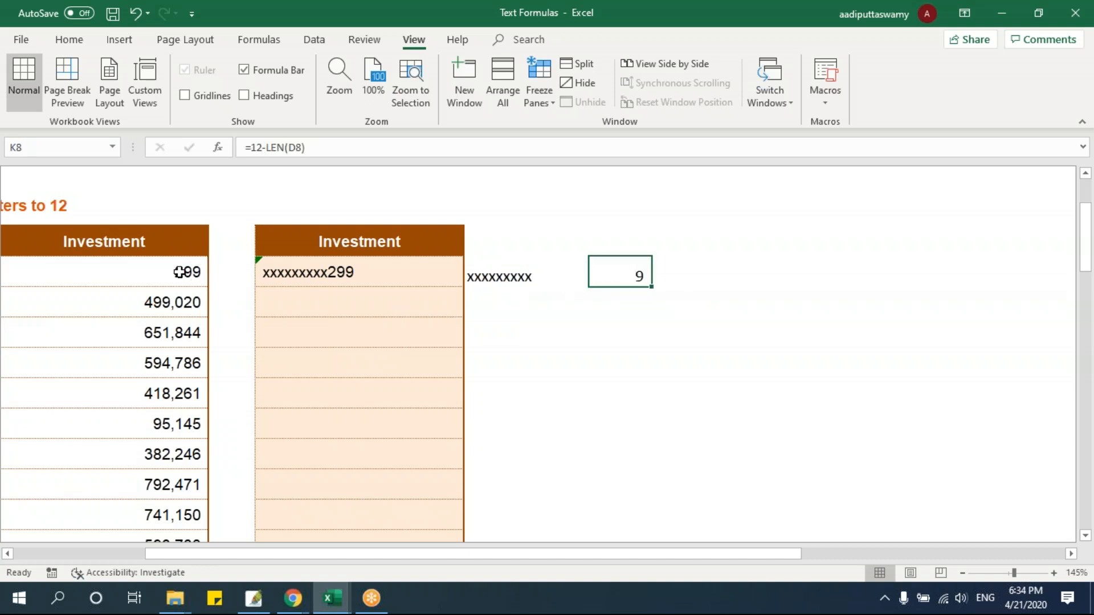
pyautogui.doubleClick(348, 272)
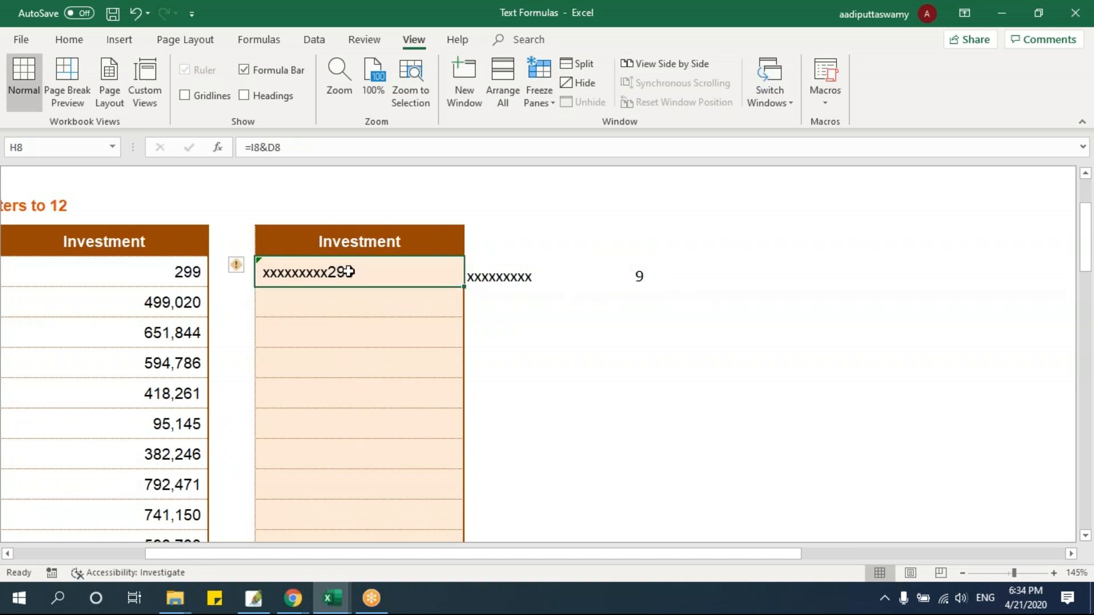
pyautogui.hotkey('ctrl', 'Return')
pyautogui.moveTo(311, 276); pyautogui.dragTo(617, 454)
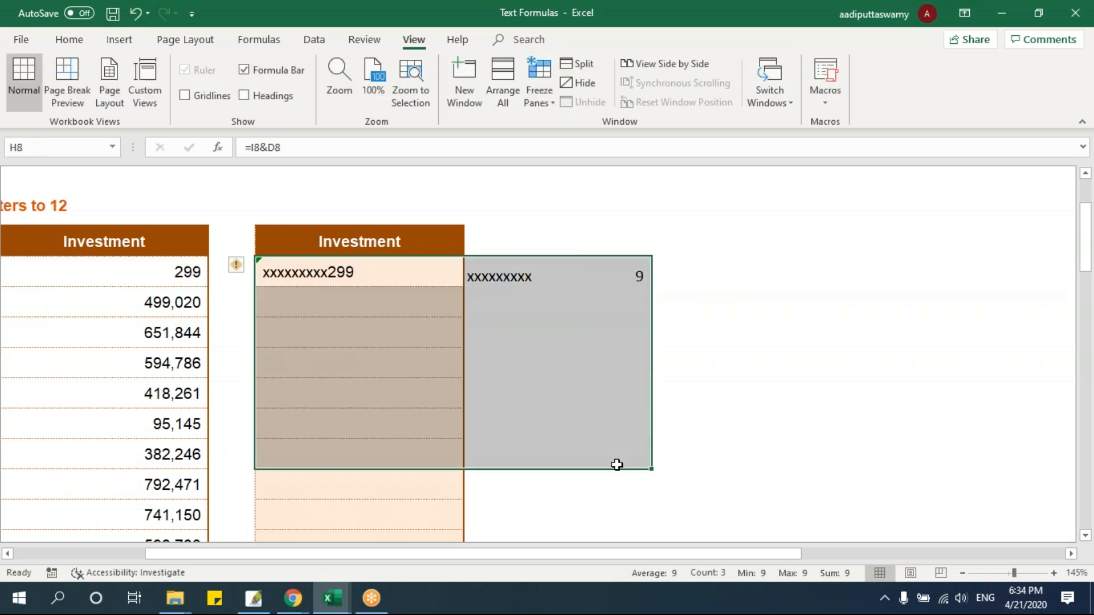
pyautogui.hotkey('ctrl', 'd')
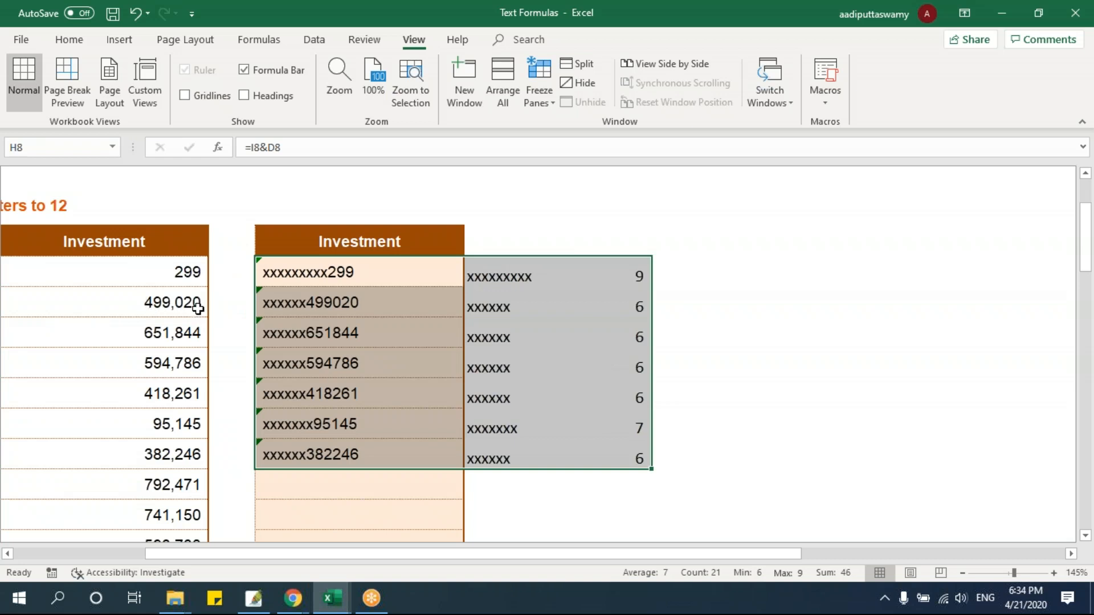
# Set the Investment value in D9 to 20 and check its padding count in K9
pyautogui.click(629, 311)
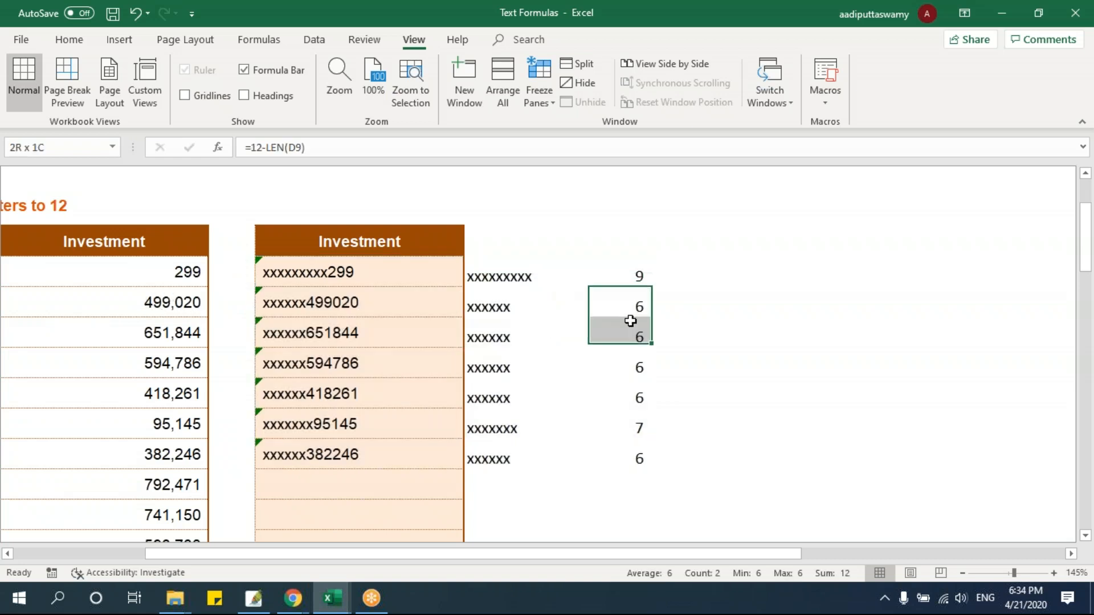
pyautogui.doubleClick(152, 303)
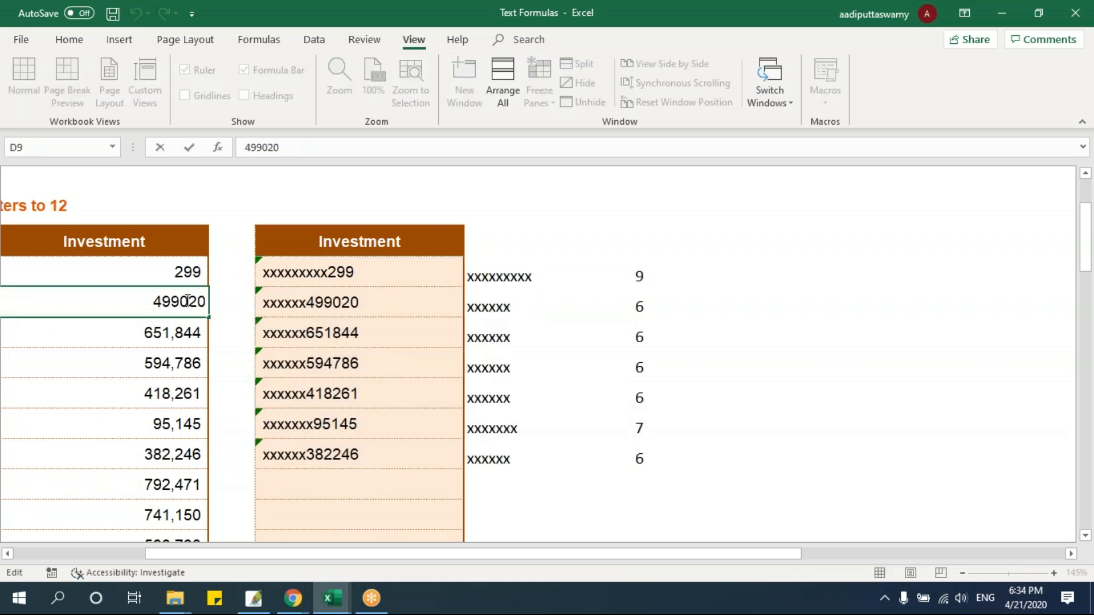
pyautogui.doubleClick(175, 302)
pyautogui.write('20')
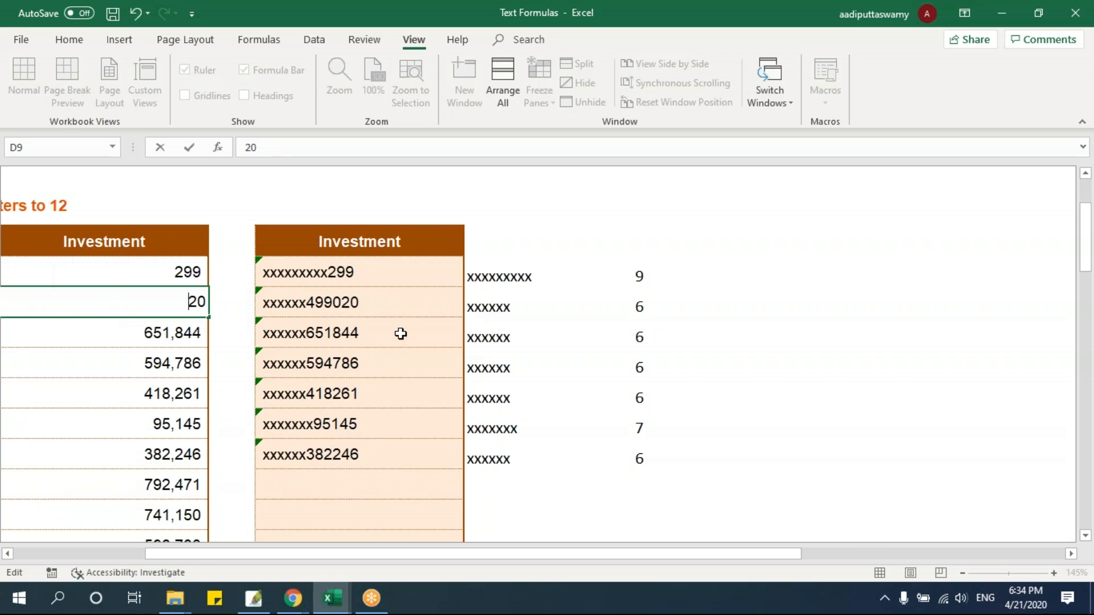
pyautogui.press('Return')
pyautogui.click(629, 309)
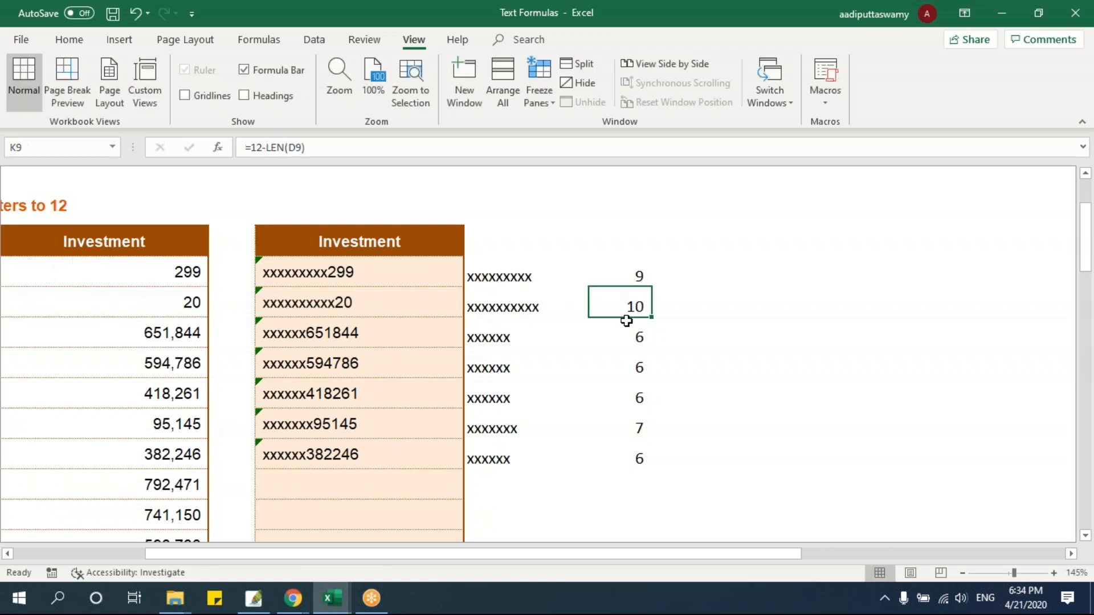
pyautogui.click(153, 301)
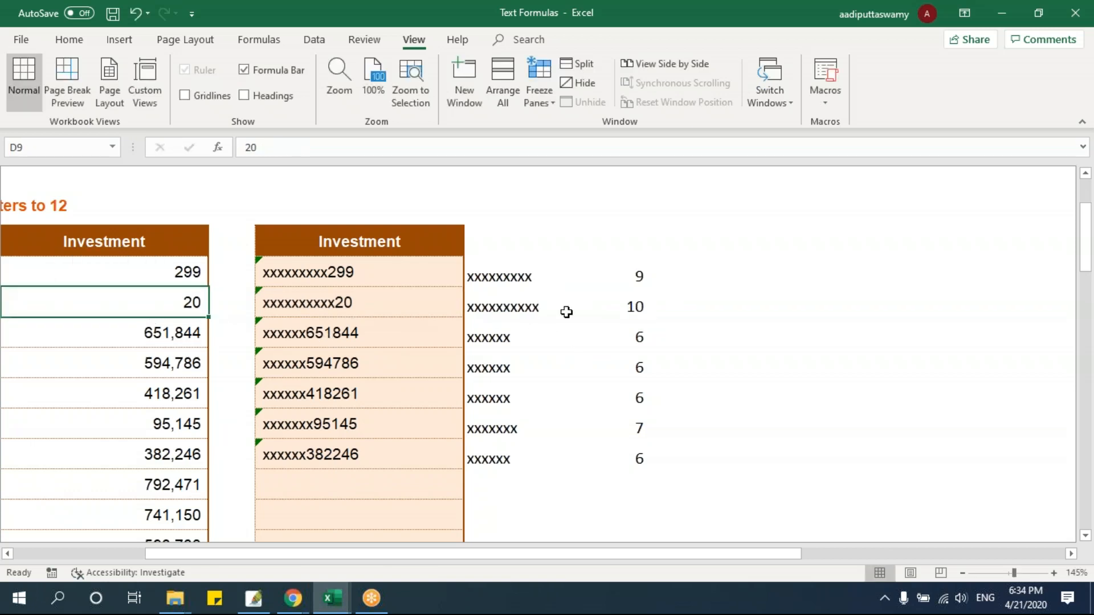
# Extend the padded value, repeated x and padding-count formulas in columns H, I and K down to row 16
pyautogui.moveTo(342, 271); pyautogui.dragTo(367, 446)
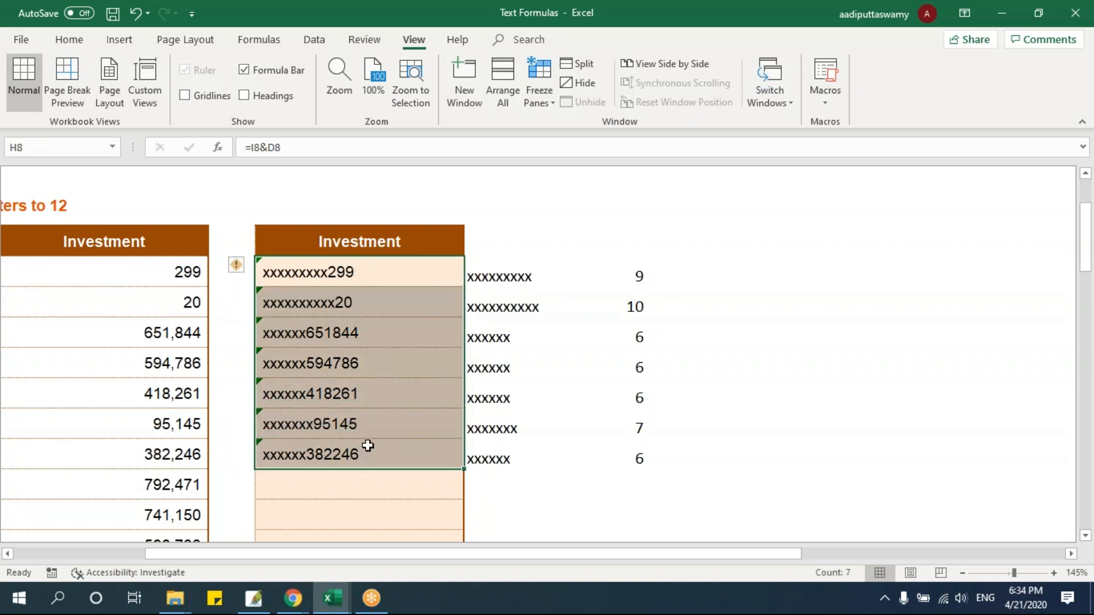
pyautogui.moveTo(464, 469); pyautogui.dragTo(464, 528)
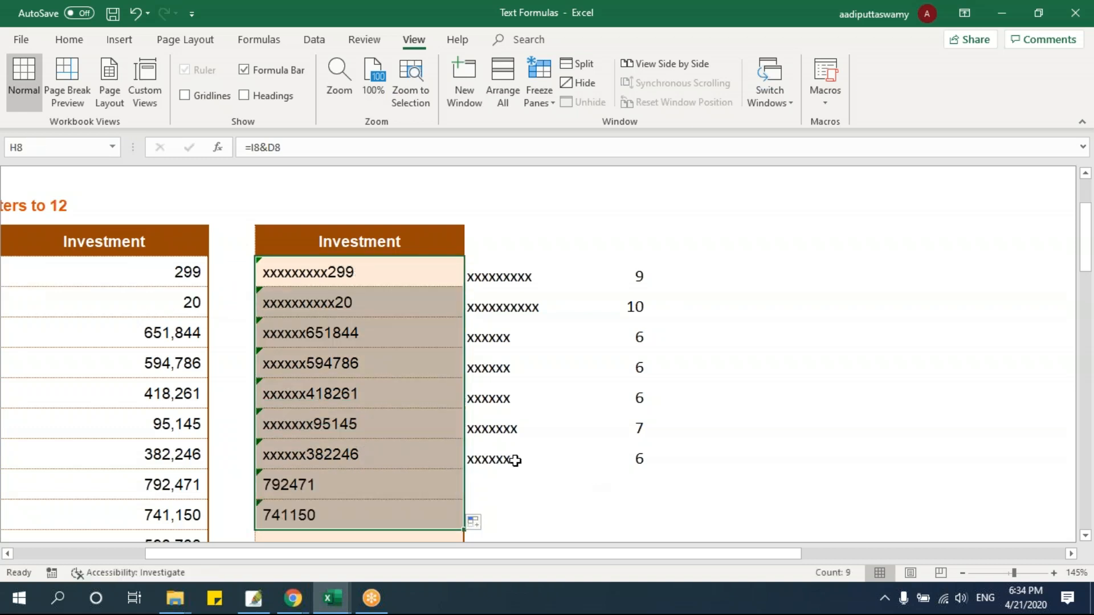
pyautogui.moveTo(478, 460); pyautogui.dragTo(626, 522)
pyautogui.hotkey('ctrl', 'd')
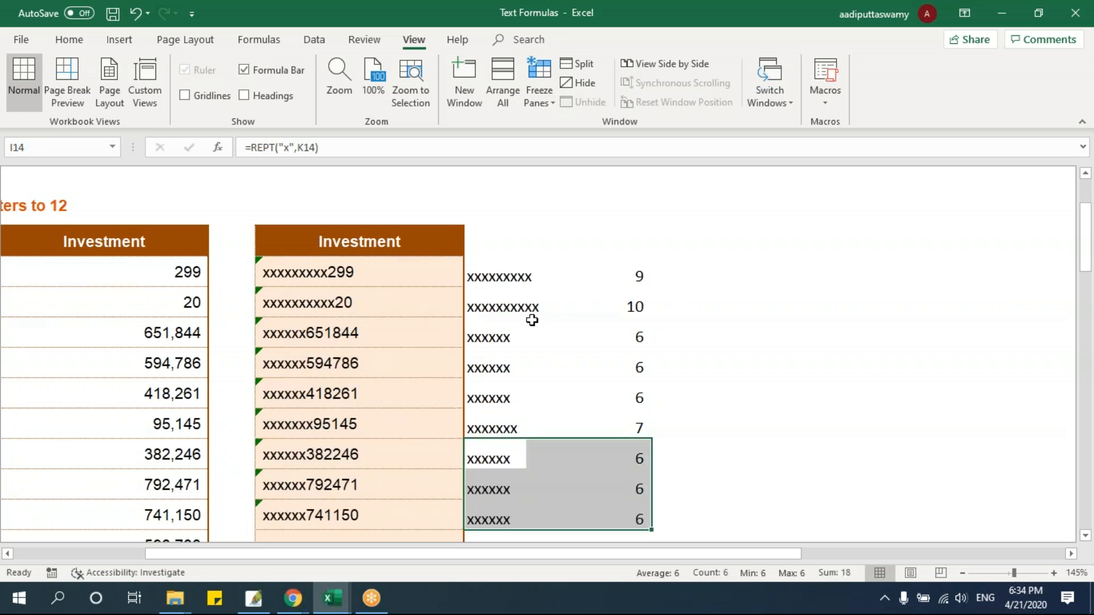
pyautogui.click(532, 320)
pyautogui.moveTo(261, 269); pyautogui.dragTo(600, 501)
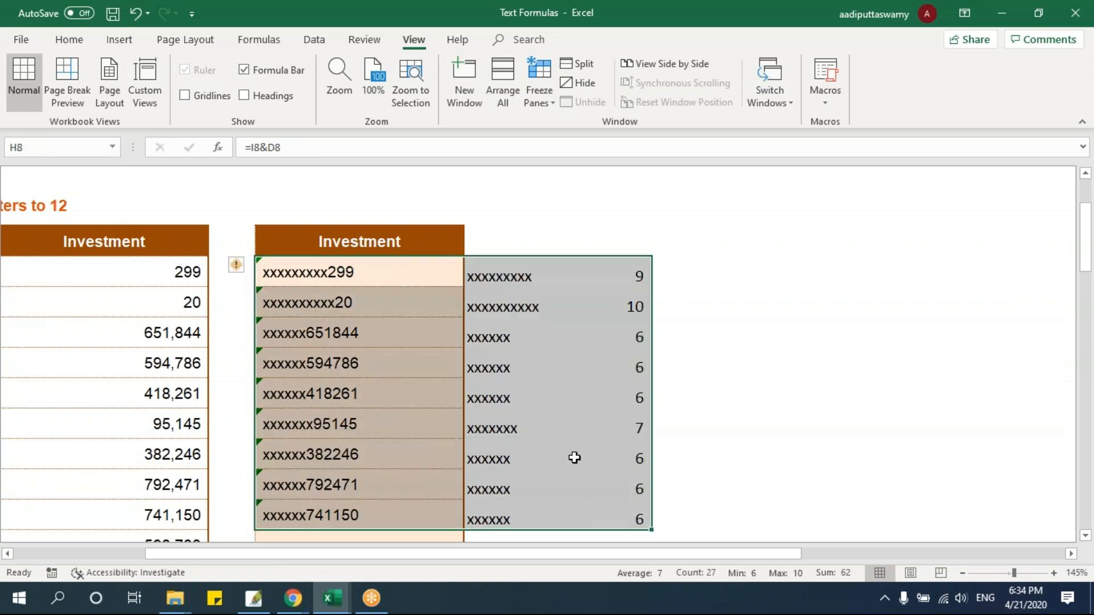
pyautogui.click(450, 363)
pyautogui.moveTo(351, 276); pyautogui.dragTo(362, 507)
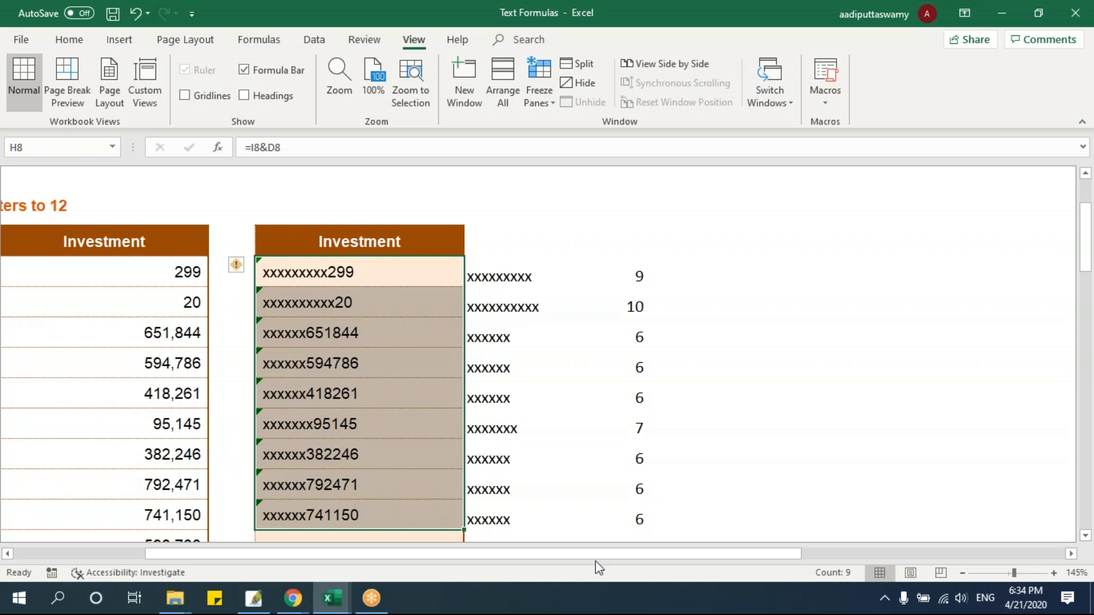
# Open the TRIM worksheet and select the empty Employee Names cell D9
pyautogui.scroll(2, 647, 522)
pyautogui.click(1072, 553)
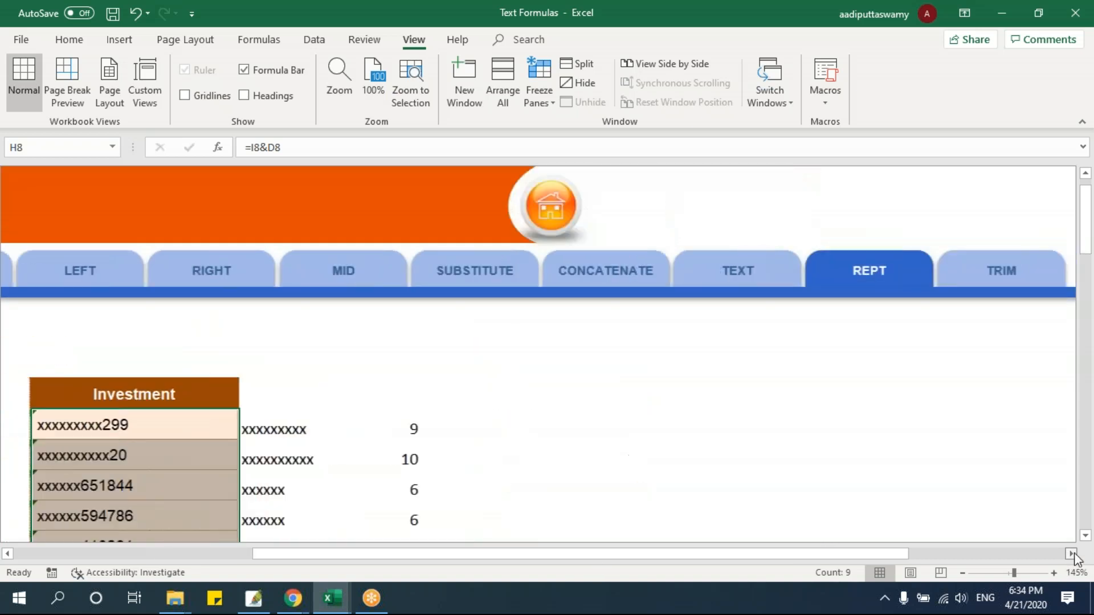
pyautogui.click(718, 277)
pyautogui.click(266, 362)
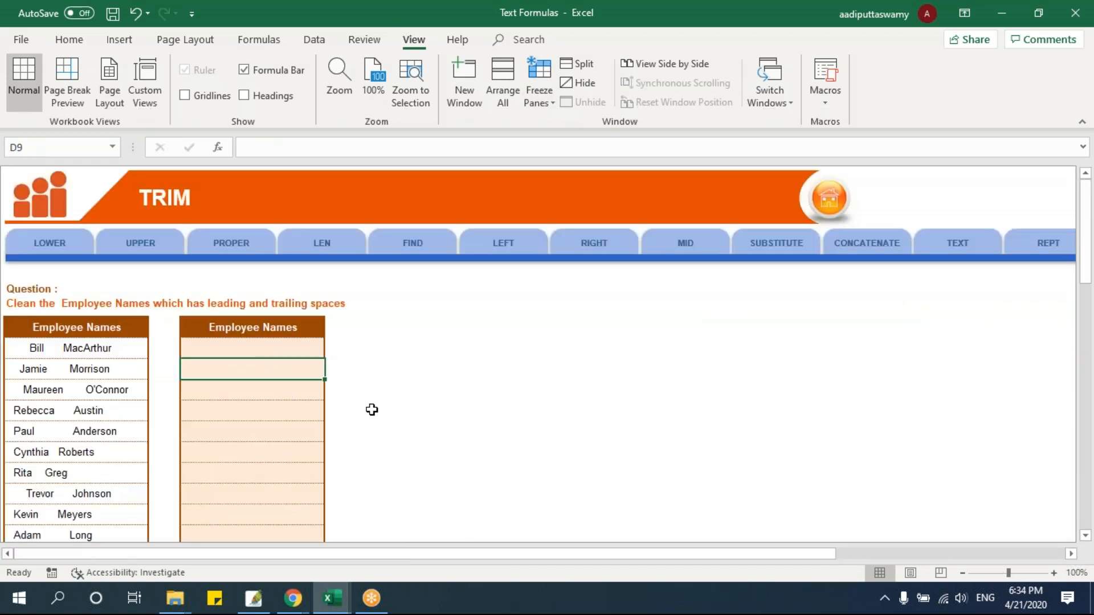
# Examine the extra spaces before, between and after the words of the name in B8
pyautogui.scroll(4, 372, 410)
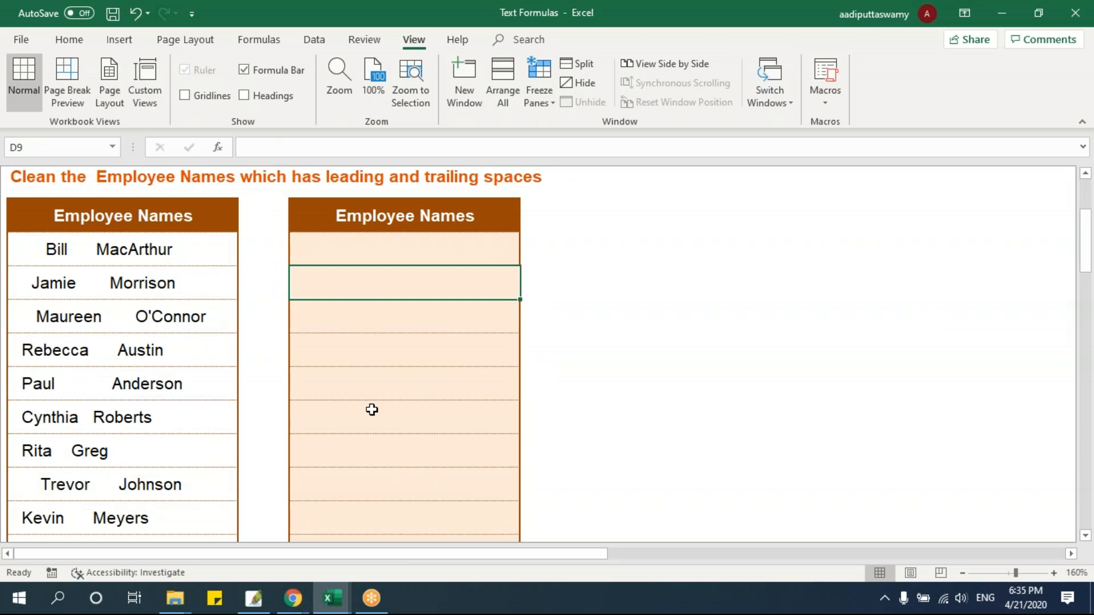
pyautogui.moveTo(32, 245); pyautogui.dragTo(86, 518)
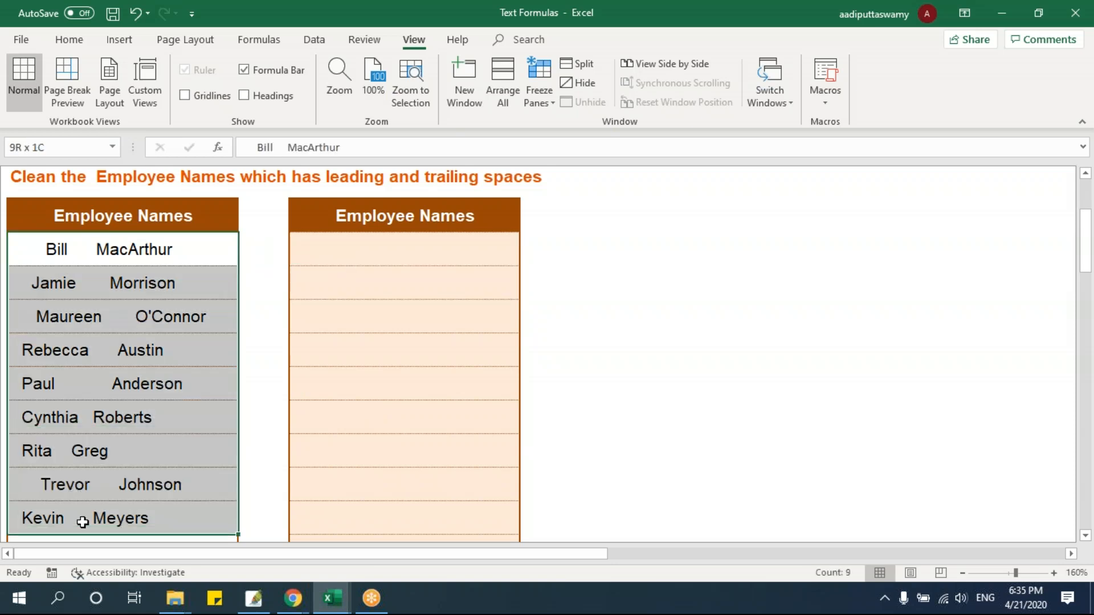
pyautogui.click(84, 253)
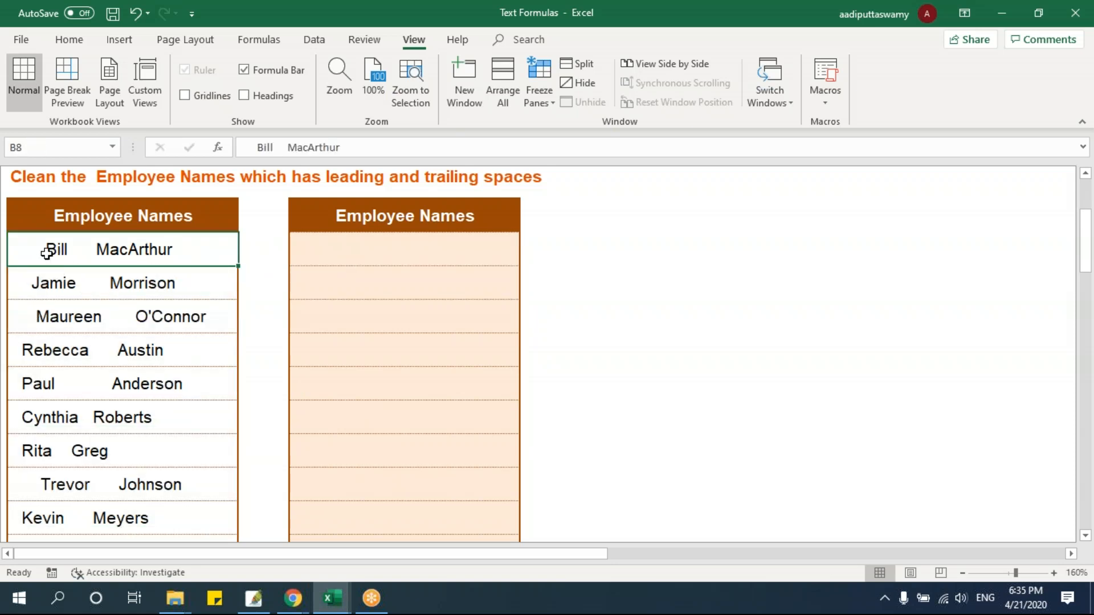
pyautogui.doubleClick(90, 249)
pyautogui.doubleClick(85, 249)
pyautogui.click(115, 320)
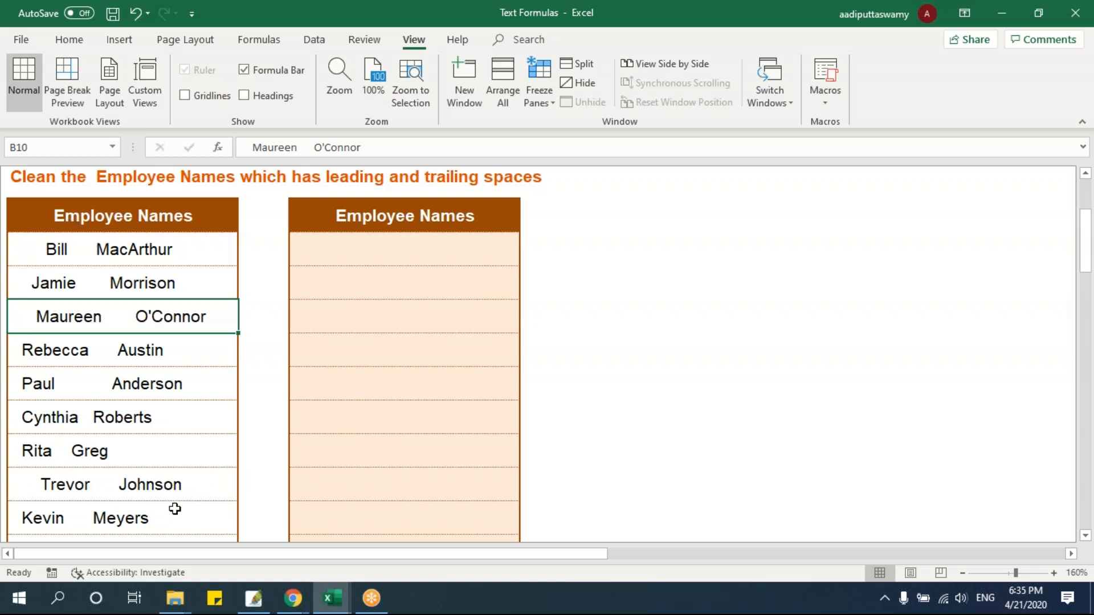
pyautogui.doubleClick(86, 252)
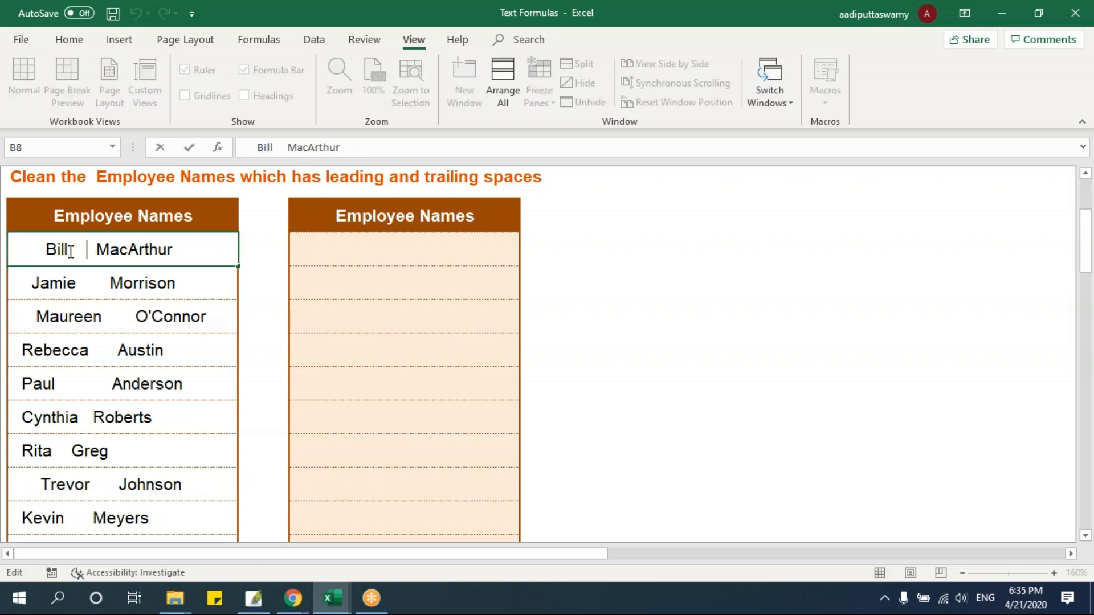
pyautogui.moveTo(87, 253); pyautogui.dragTo(7, 251)
pyautogui.click(90, 292)
pyautogui.doubleClick(56, 249)
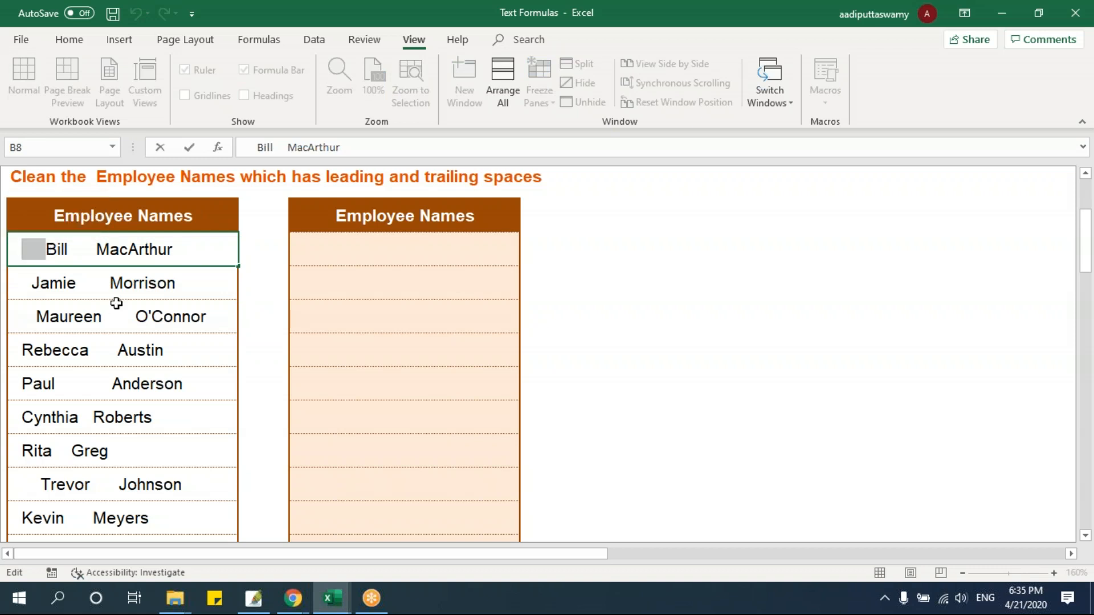
pyautogui.click(116, 308)
pyautogui.click(169, 242)
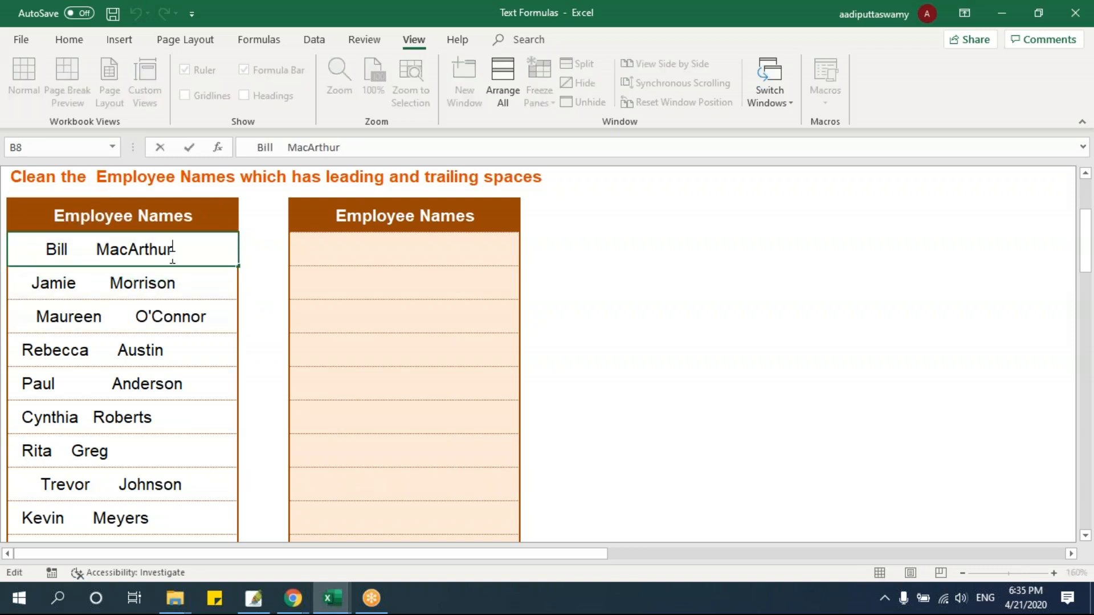
pyautogui.click(179, 320)
# Enter the formula =TRIM(B8) in the first cleaned Employee Names cell, D8
pyautogui.click(341, 260)
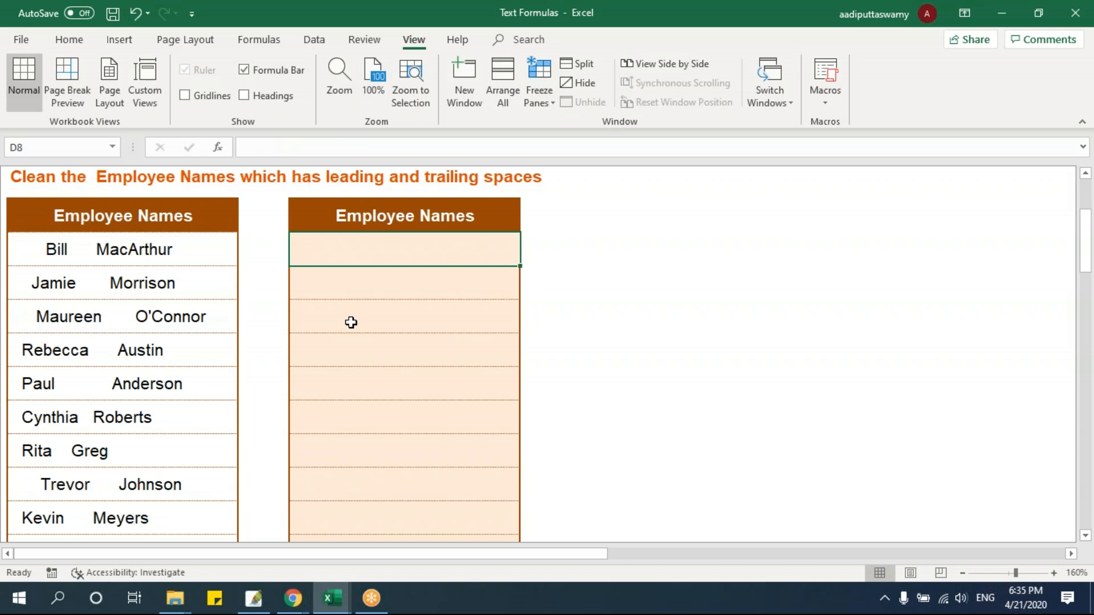
pyautogui.write('=trim')
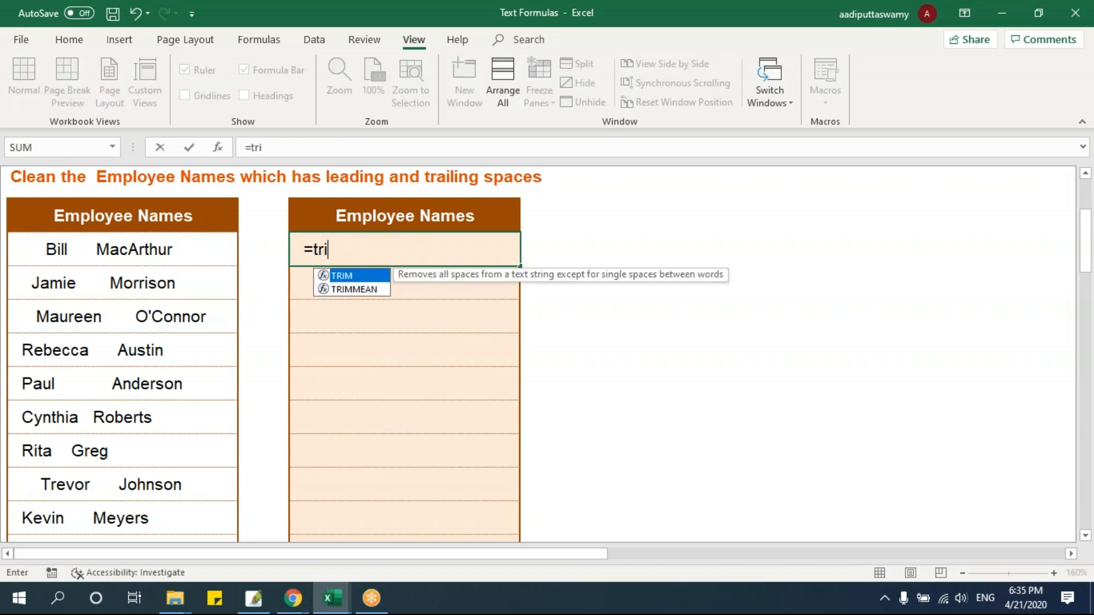
pyautogui.press('Tab')
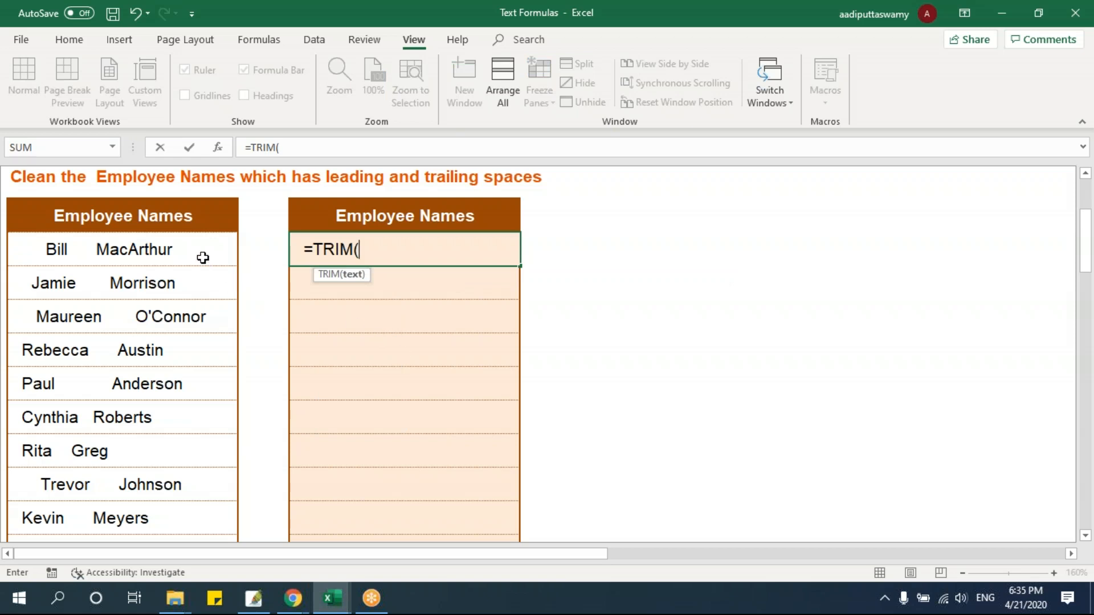
pyautogui.click(202, 256)
pyautogui.write(')')
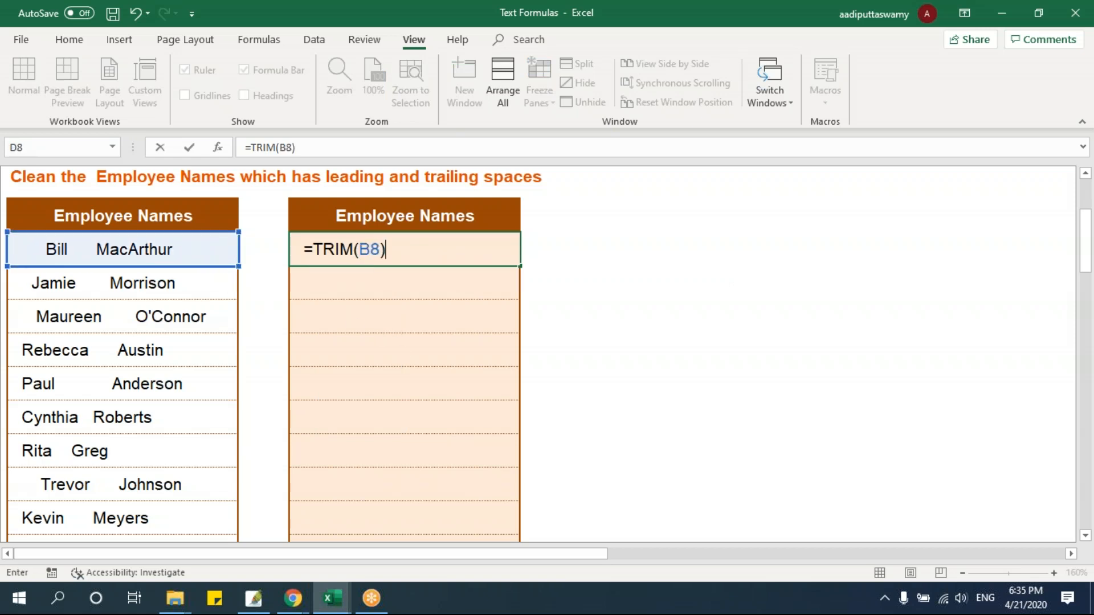
pyautogui.press('Return')
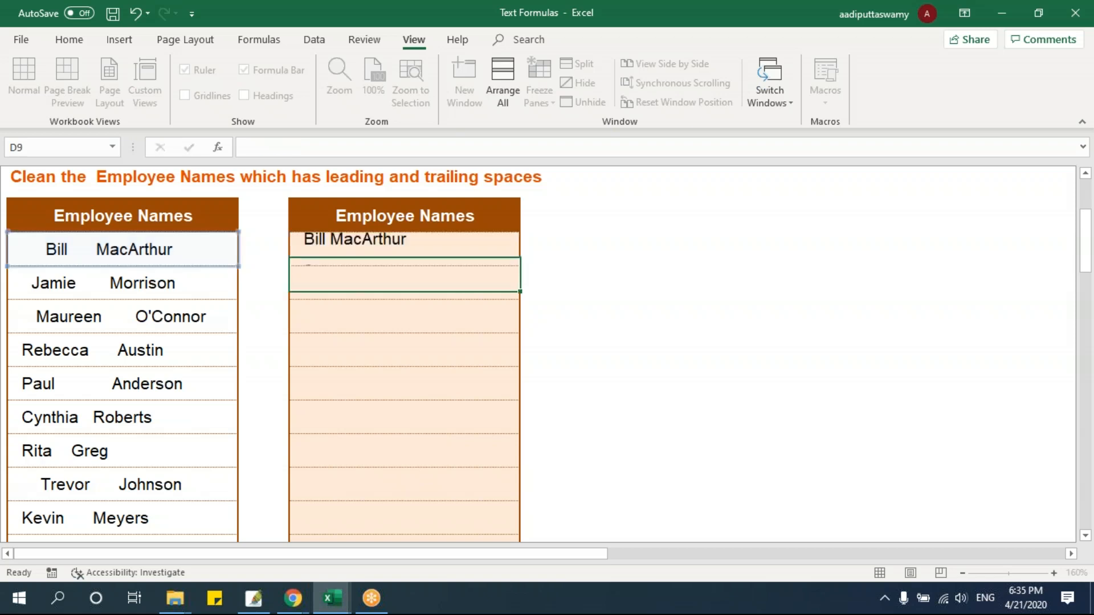
# Fill the TRIM formula from D8 down to D16 and review the formula in D8
pyautogui.click(422, 242)
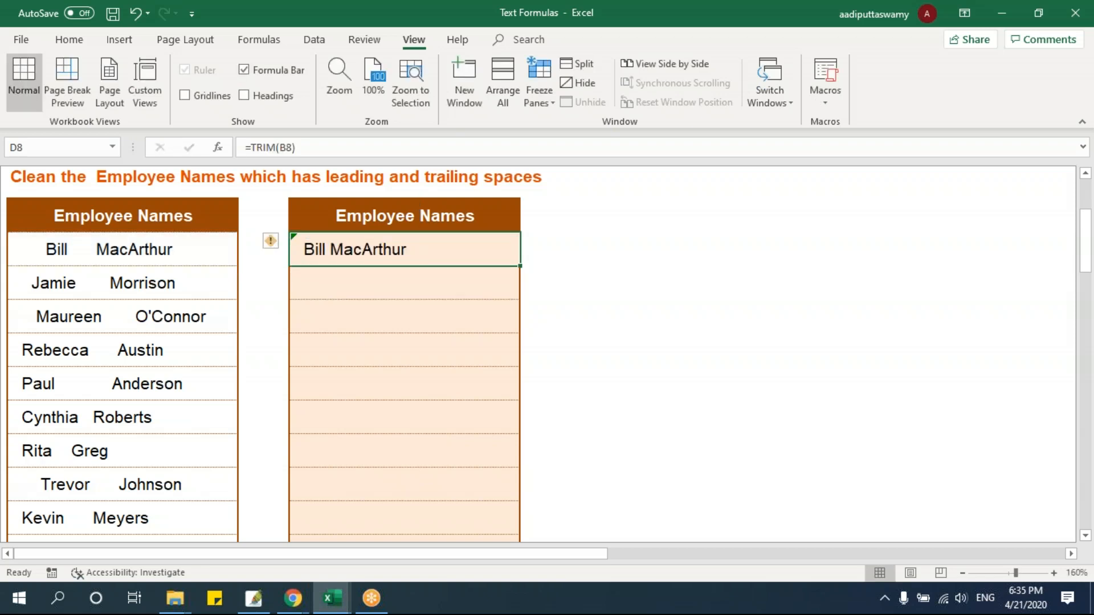
pyautogui.moveTo(520, 284); pyautogui.dragTo(515, 530)
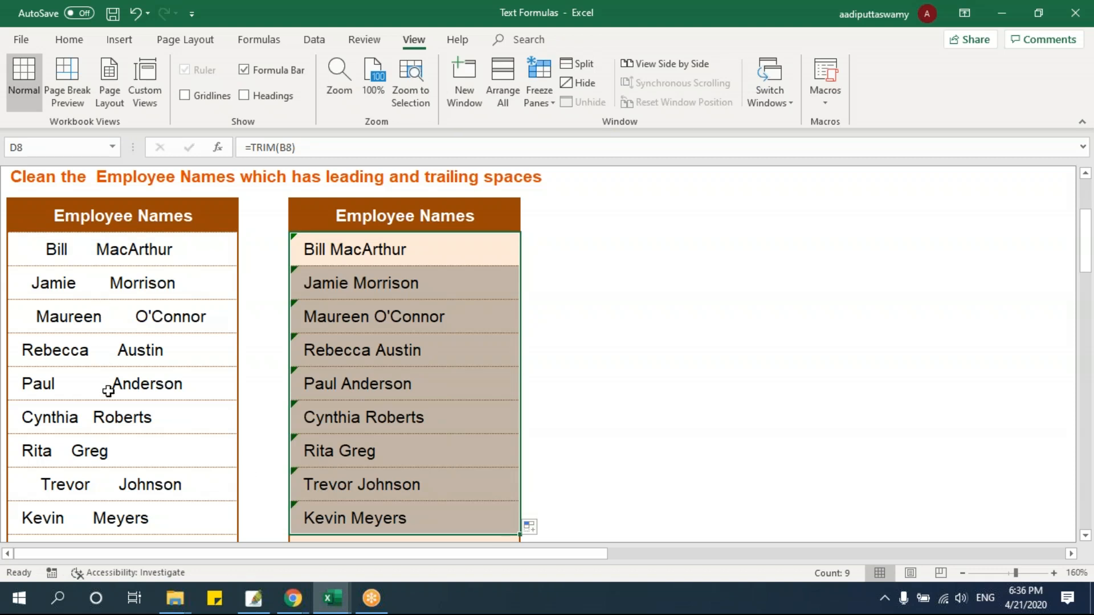
pyautogui.doubleClick(347, 254)
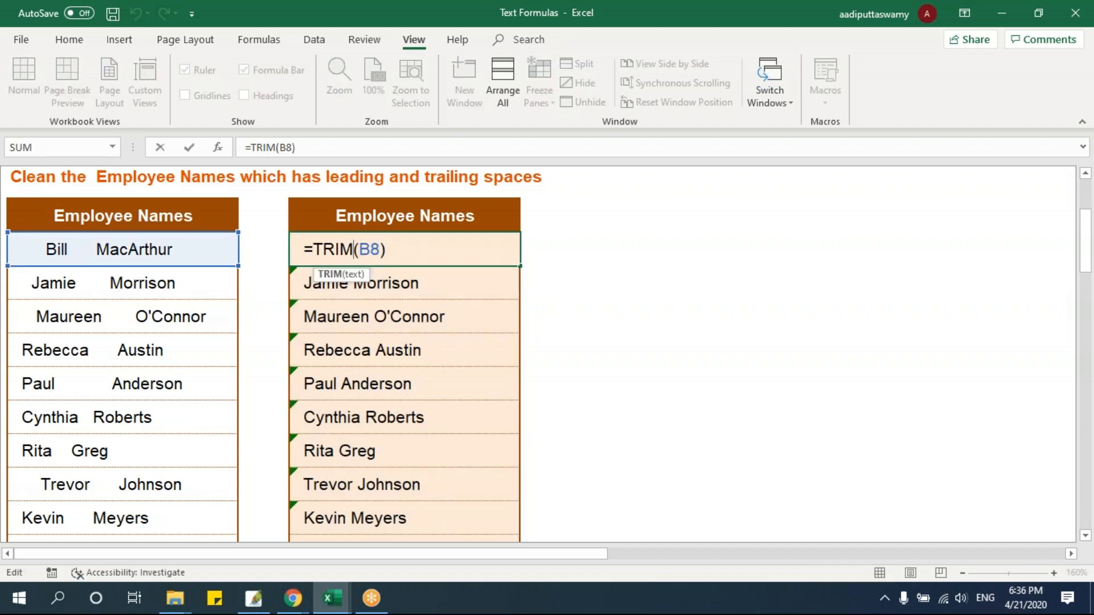
pyautogui.moveTo(313, 249); pyautogui.dragTo(388, 250)
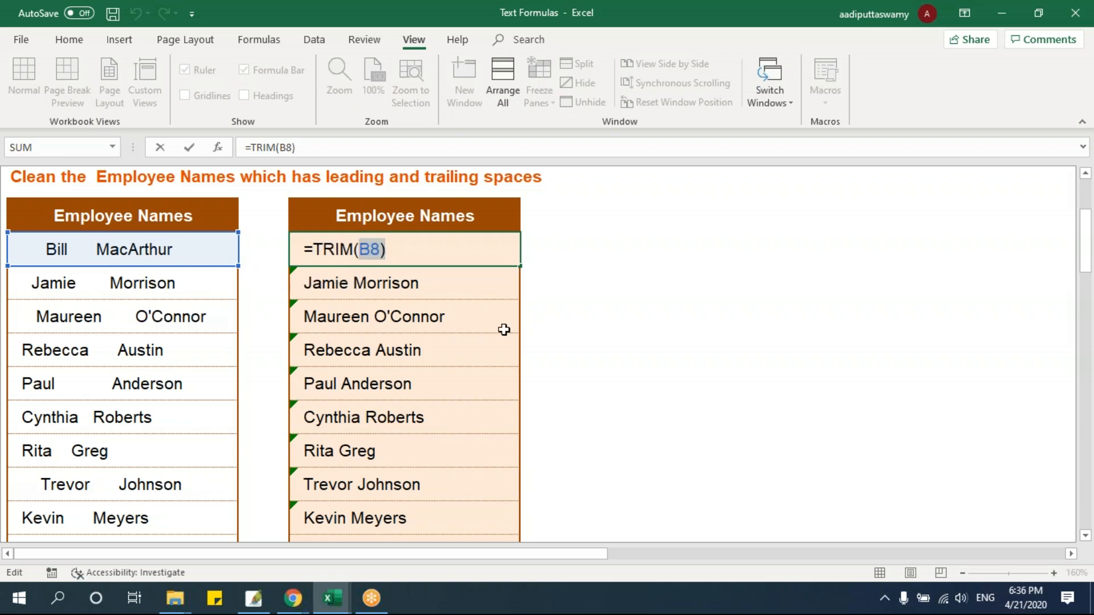
pyautogui.hotkey('ctrl', 'Return')
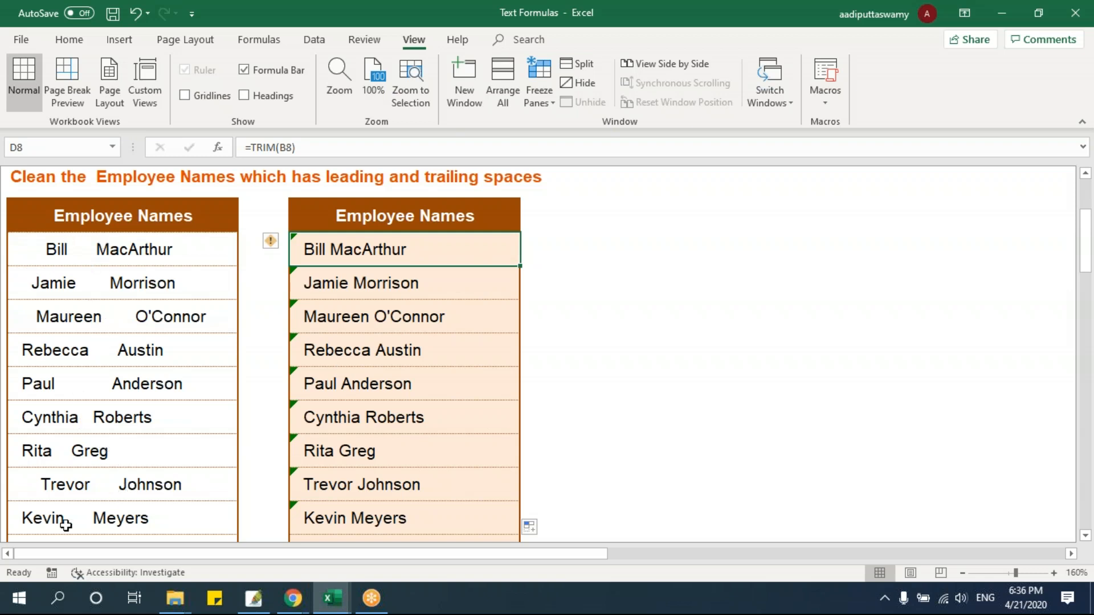
# Open the Date Formulas workbook from the 05 - Formulas folder with macros enabled and end the halted macro
pyautogui.click(176, 604)
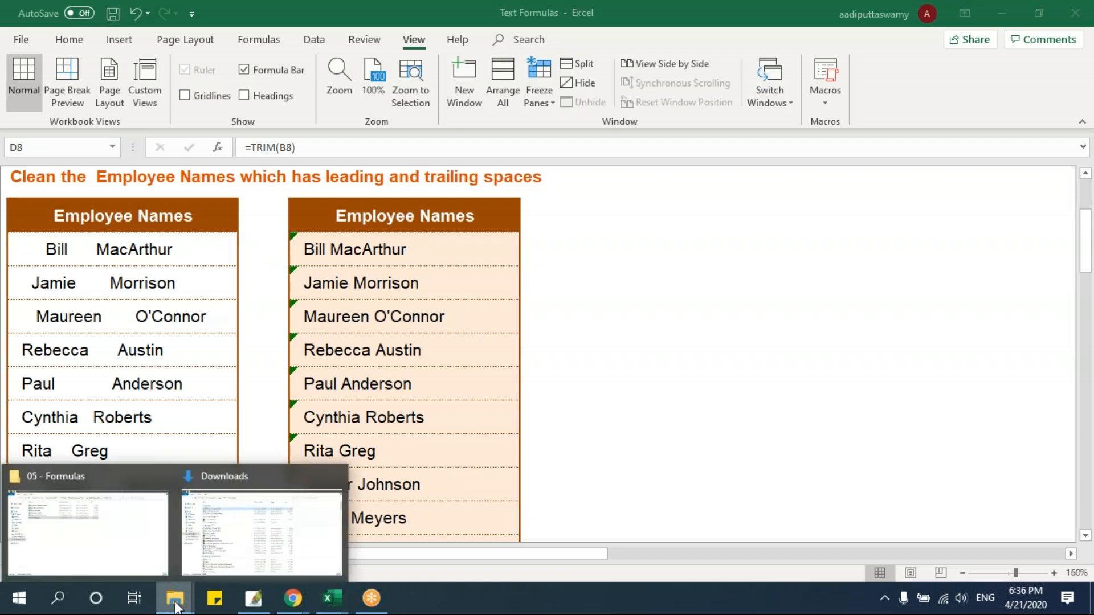
pyautogui.click(117, 542)
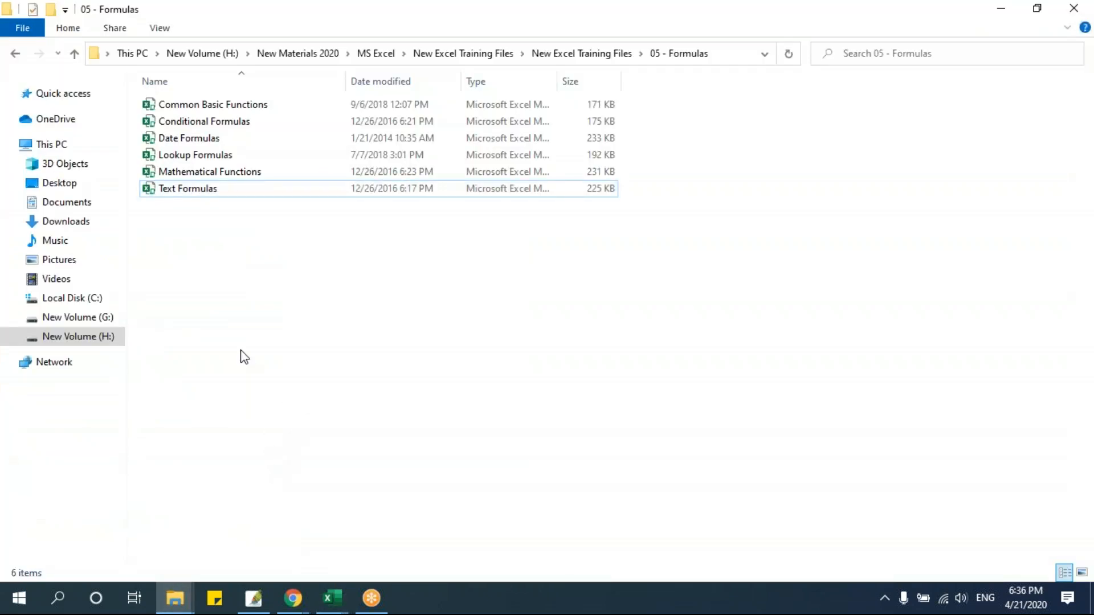
pyautogui.doubleClick(199, 138)
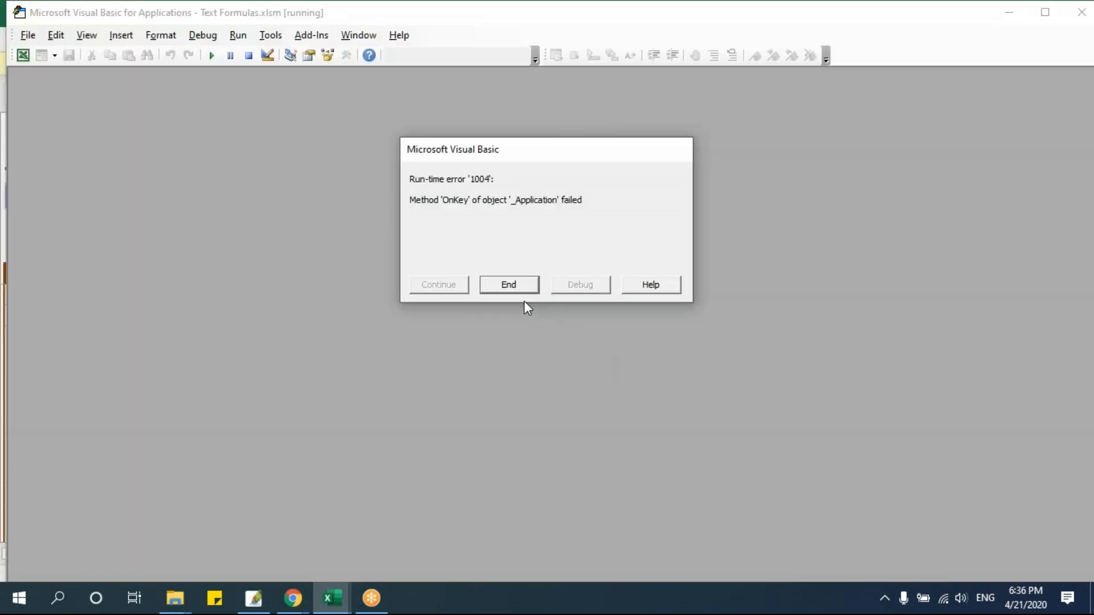
pyautogui.click(518, 282)
pyautogui.click(512, 356)
pyautogui.click(667, 64)
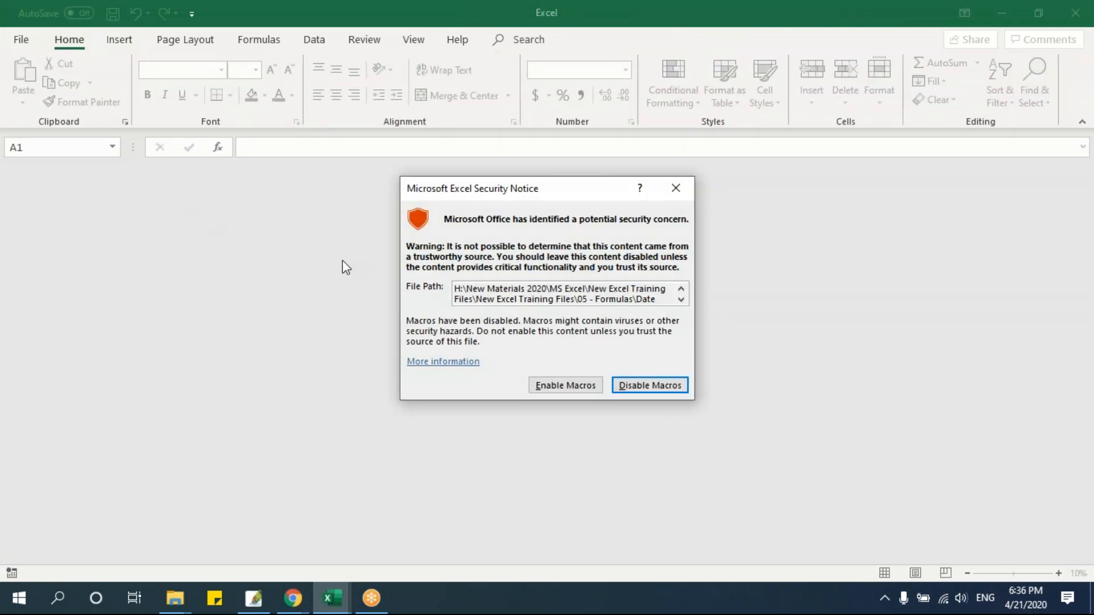
pyautogui.click(565, 386)
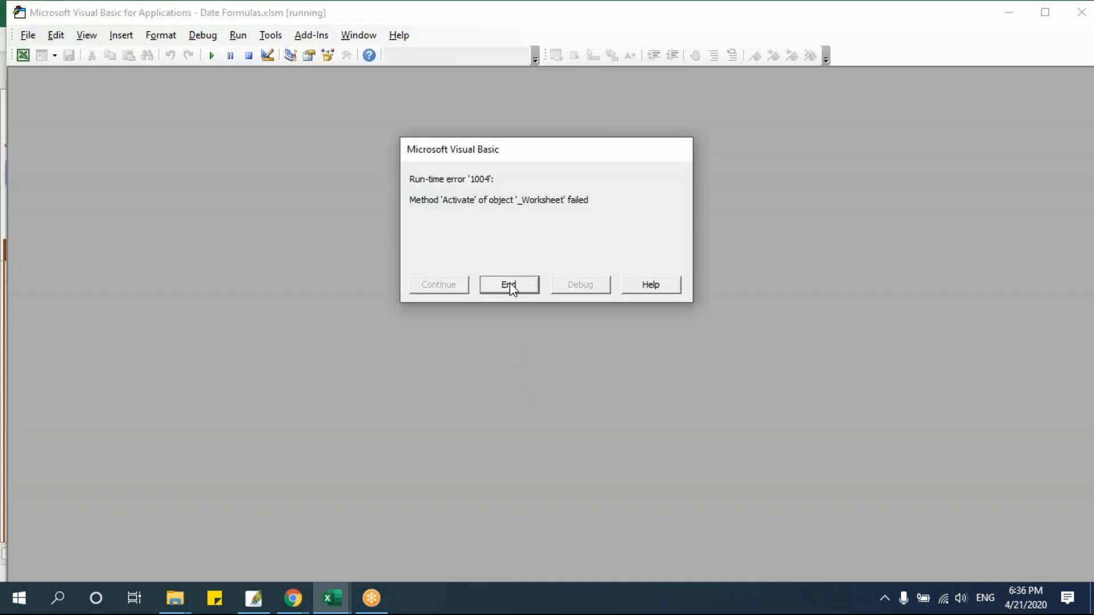
pyautogui.click(509, 284)
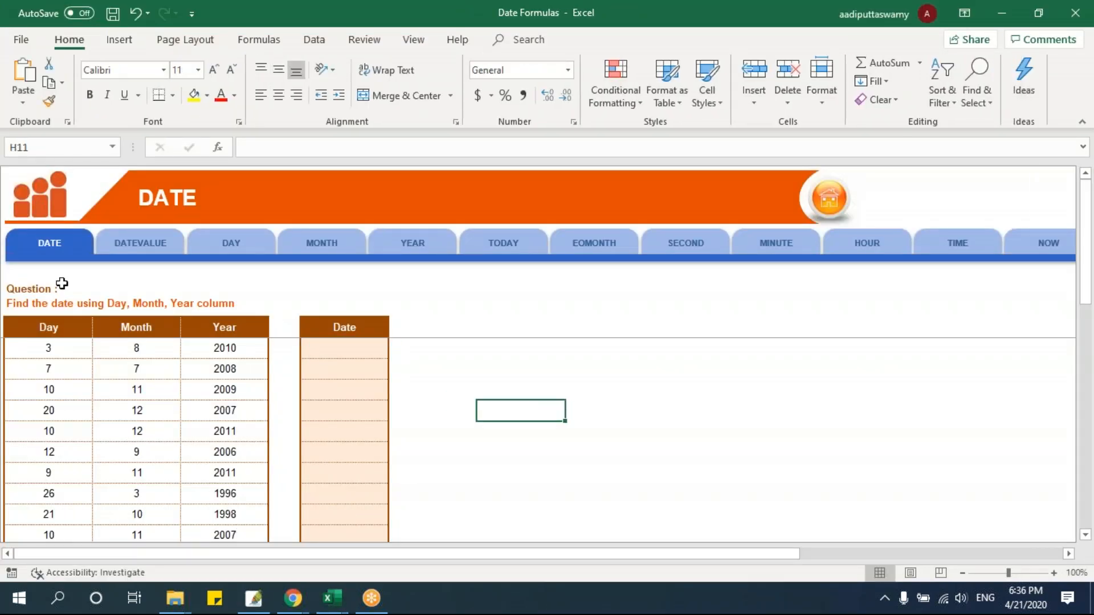
# Unfreeze the panes on the DATE worksheet
pyautogui.click(100, 371)
pyautogui.click(330, 348)
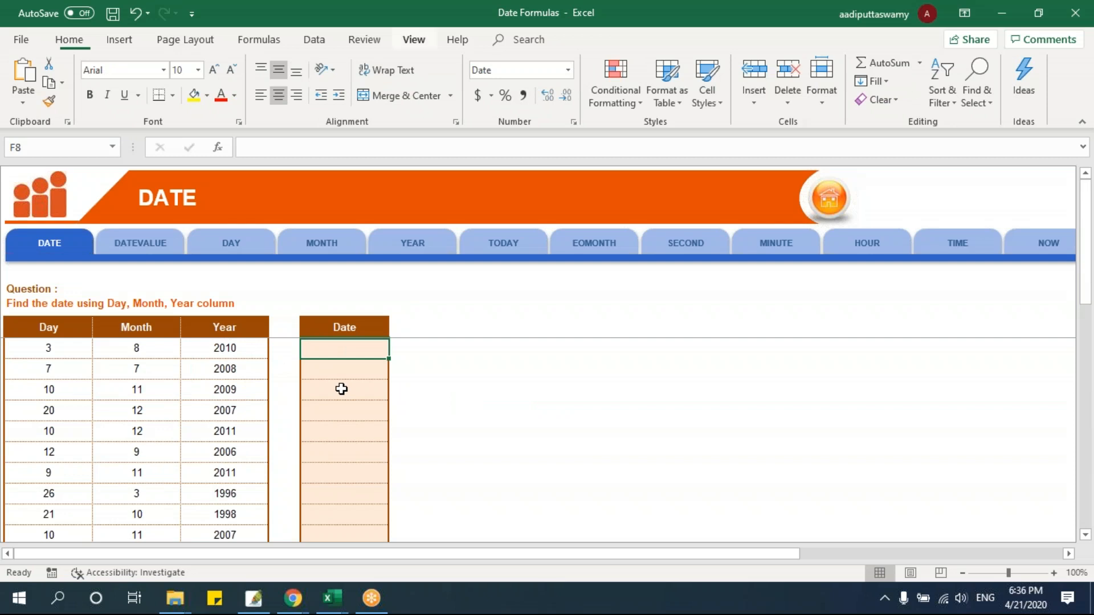
pyautogui.hotkey('alt', 'w')
pyautogui.press('f')
pyautogui.press('f')
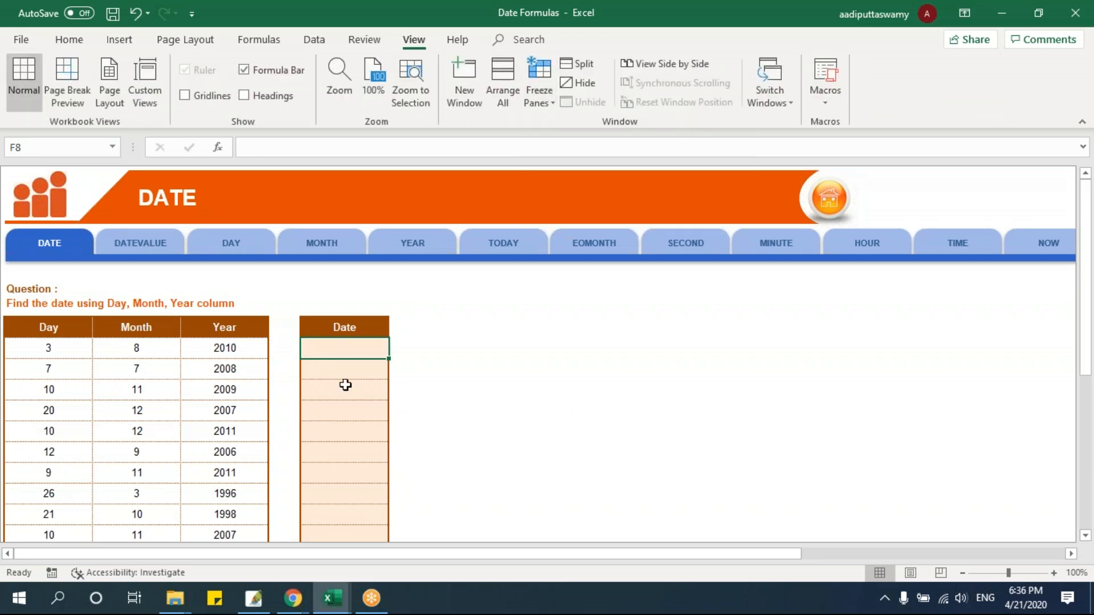
# View the workbook's cover sheet, return to the DATE worksheet and select cell F10
pyautogui.click(828, 201)
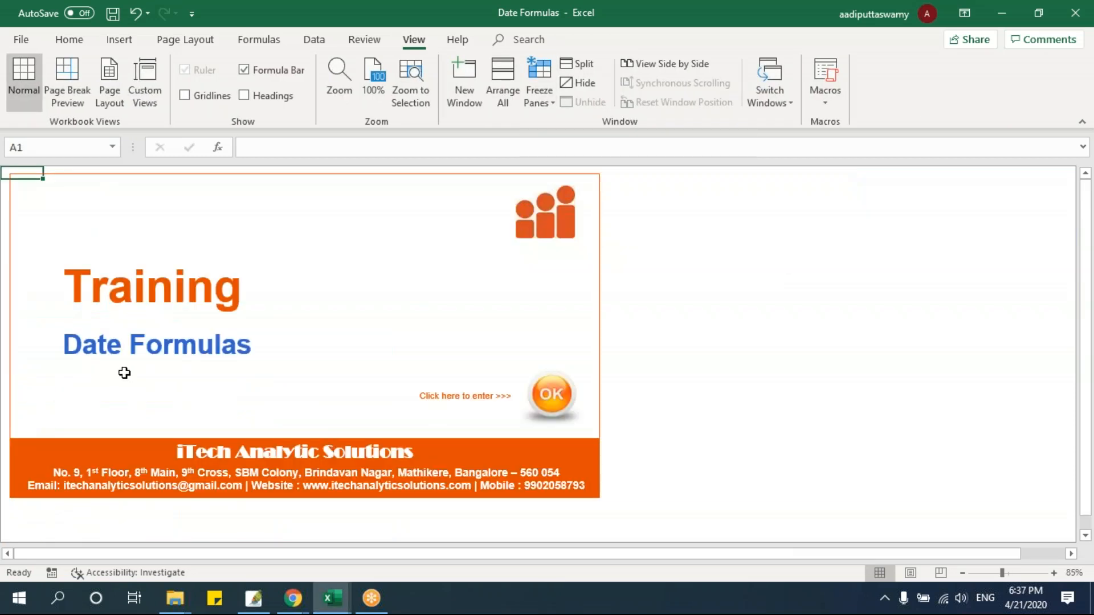
pyautogui.click(551, 394)
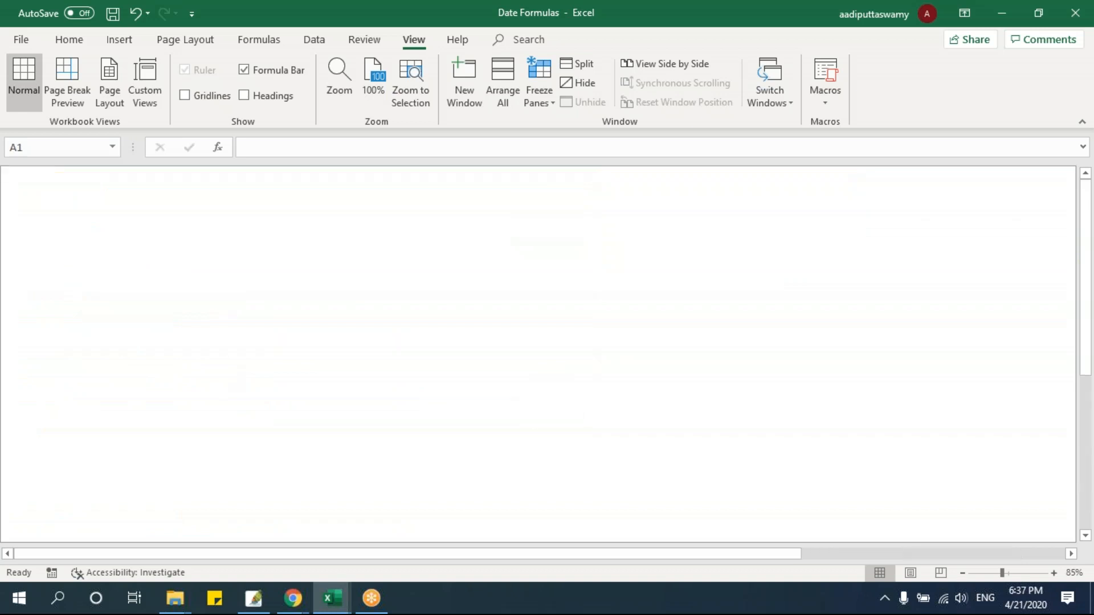
pyautogui.click(310, 391)
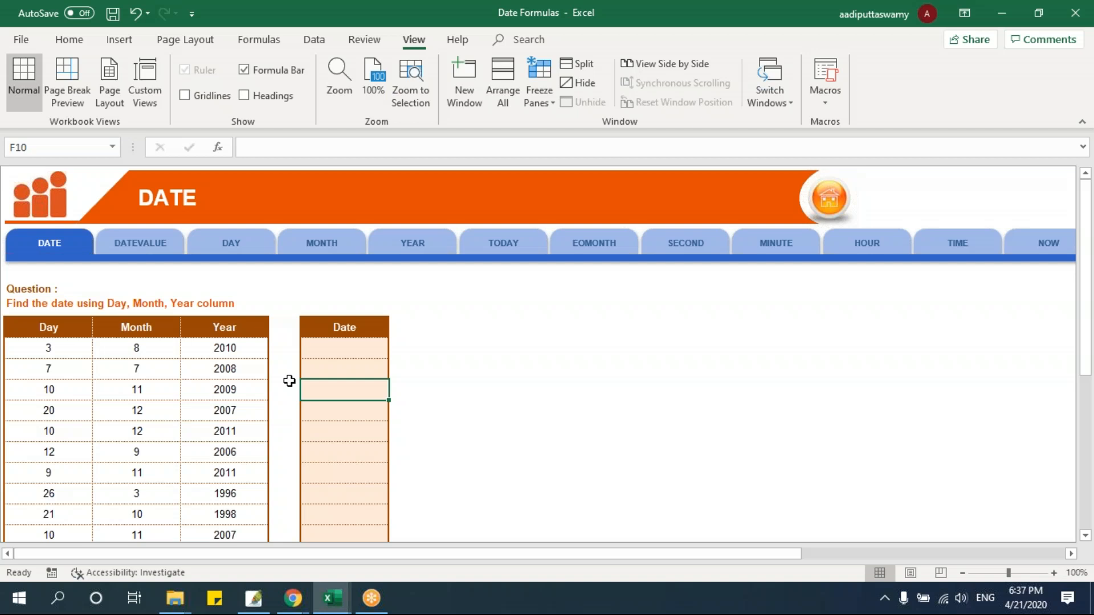
# Examine the Day, Month and Year columns that supply the parts of each date
pyautogui.keyDown('ctrl'); pyautogui.scroll(1, 374, 369); pyautogui.keyUp('ctrl')
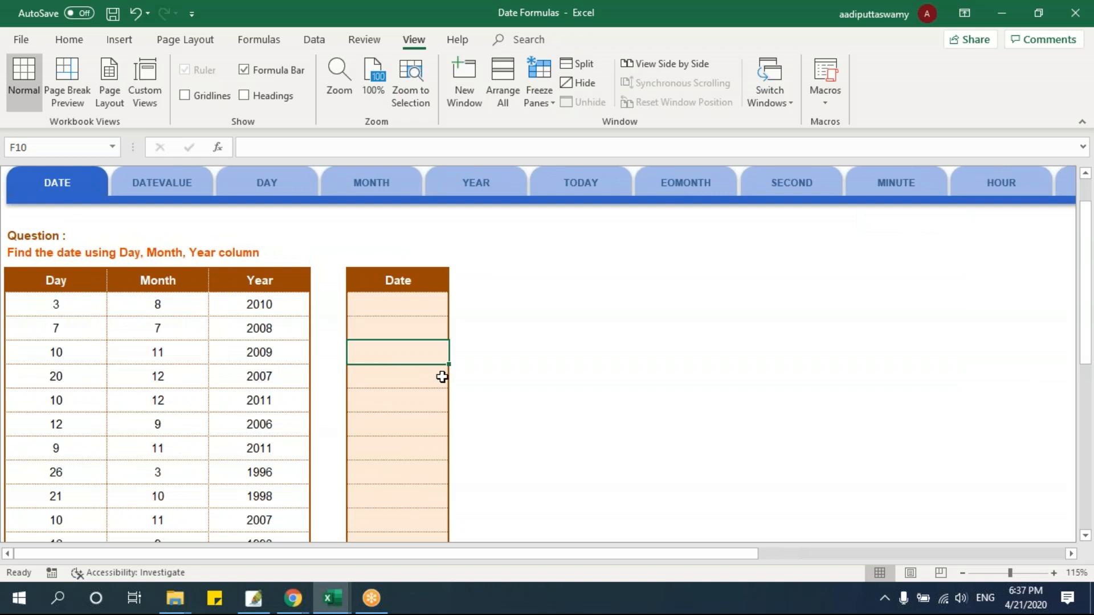
pyautogui.moveTo(68, 283); pyautogui.dragTo(70, 330)
pyautogui.moveTo(163, 283); pyautogui.dragTo(167, 329)
pyautogui.click(83, 281)
pyautogui.click(200, 281)
pyautogui.click(240, 281)
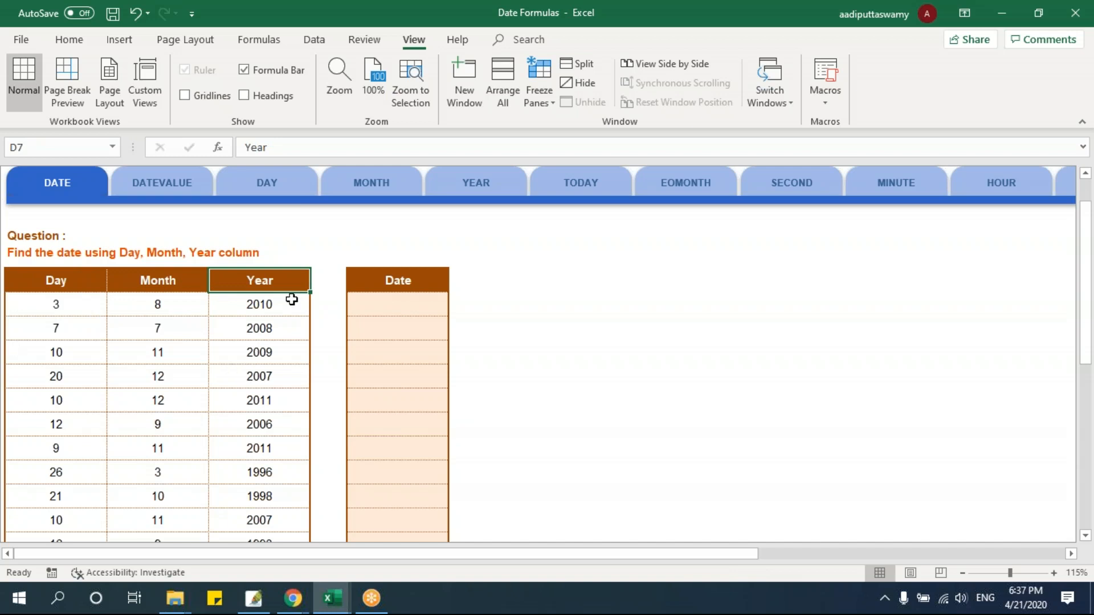
# Enter =DATE(D8,C8,B8) in F8 and fill it down the Date column through F17
pyautogui.click(396, 307)
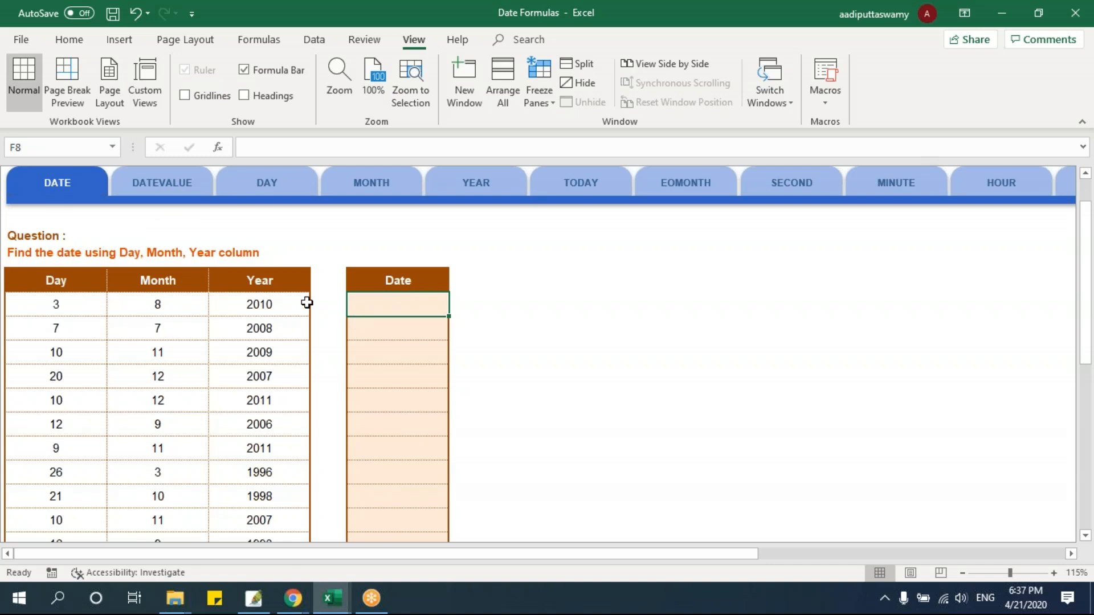
pyautogui.write('=')
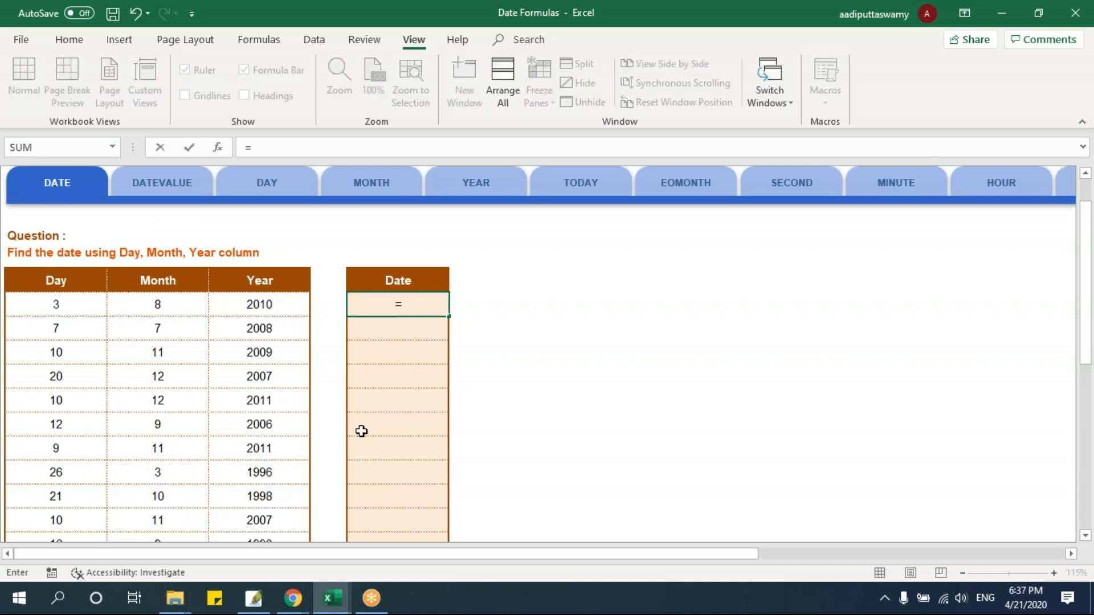
pyautogui.write('date')
pyautogui.press('Tab')
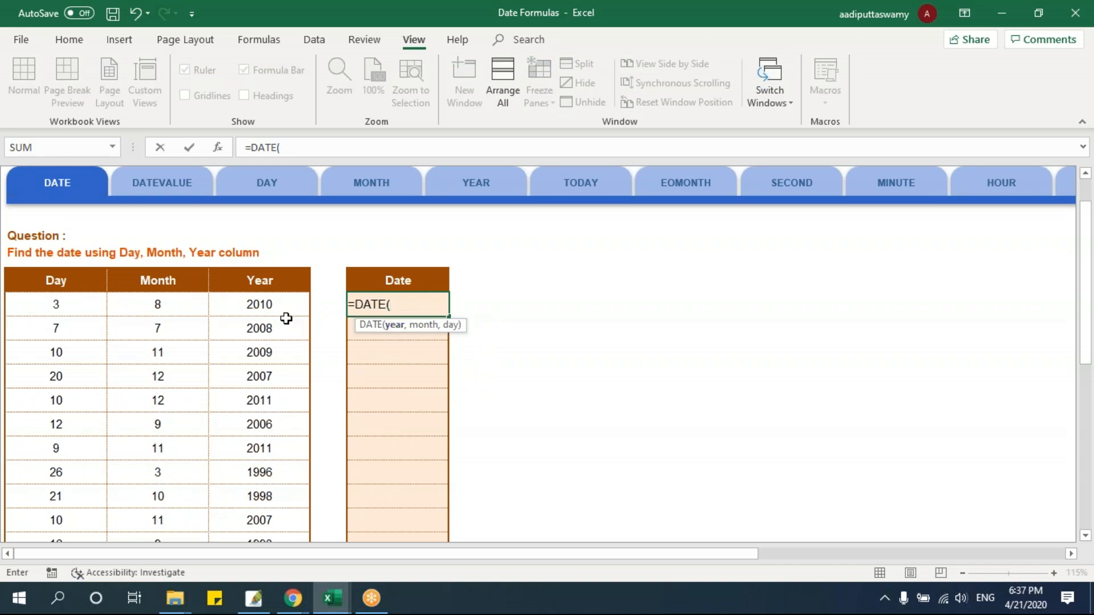
pyautogui.click(271, 302)
pyautogui.write(',')
pyautogui.click(171, 309)
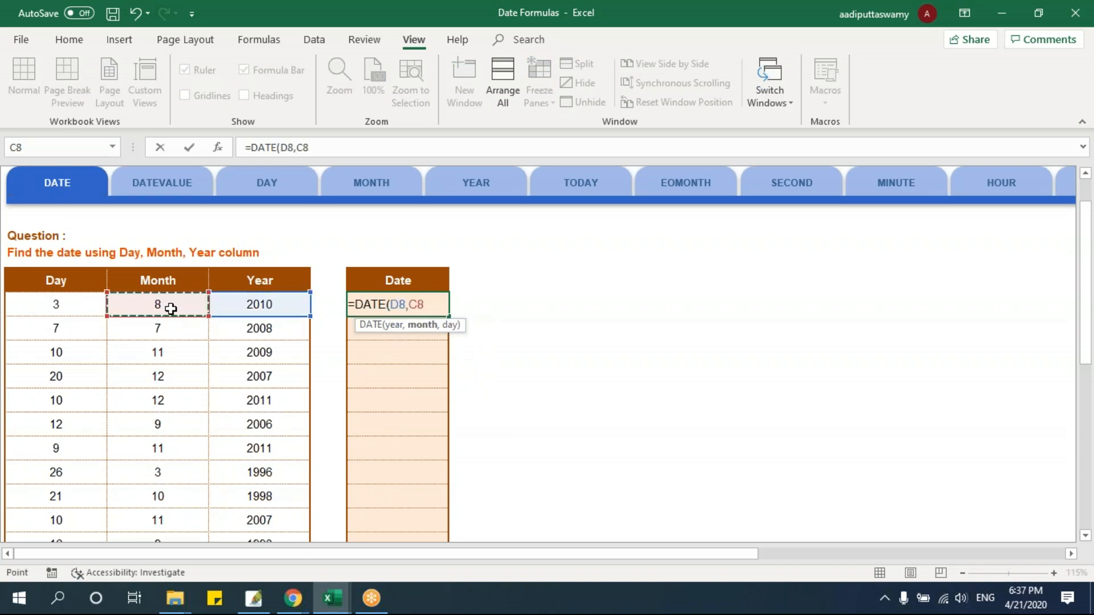
pyautogui.write(',')
pyautogui.click(62, 305)
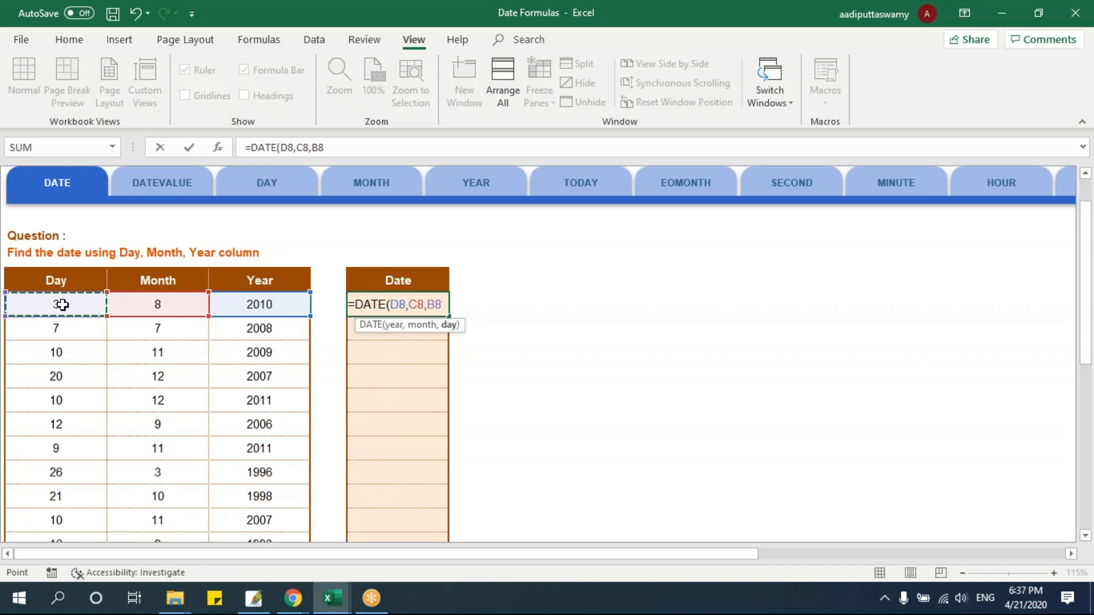
pyautogui.press('Return')
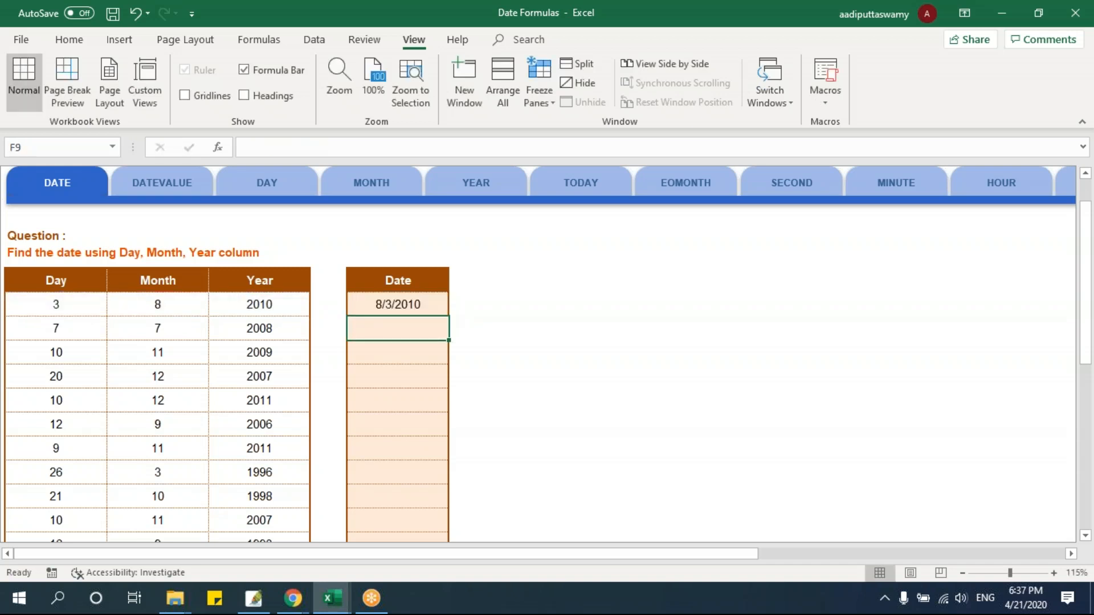
pyautogui.click(368, 308)
pyautogui.moveTo(446, 344); pyautogui.dragTo(456, 527)
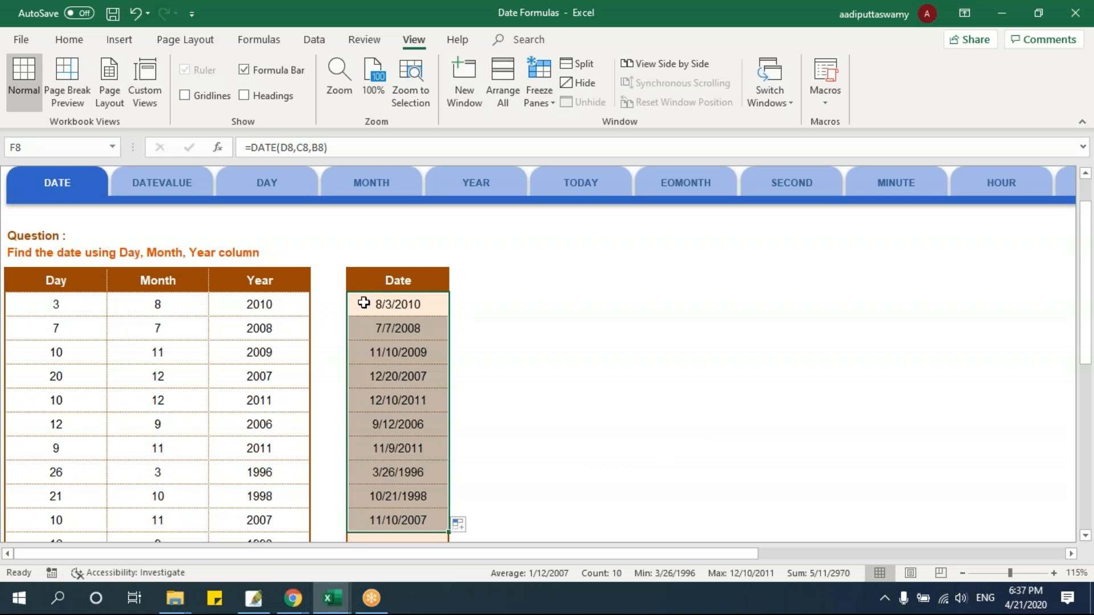
# Switch to the DATEVALUE worksheet, unfreeze its panes and enlarge the view of the Date and DateValue columns
pyautogui.click(190, 191)
pyautogui.click(207, 345)
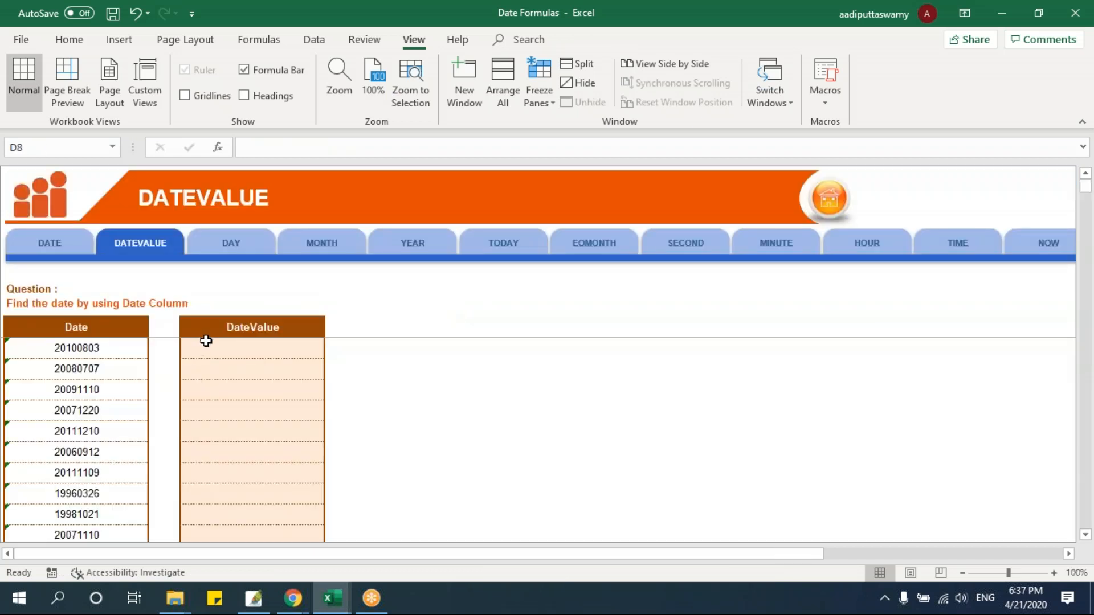
pyautogui.press('f')
pyautogui.press('f')
pyautogui.scroll(4, 446, 410)
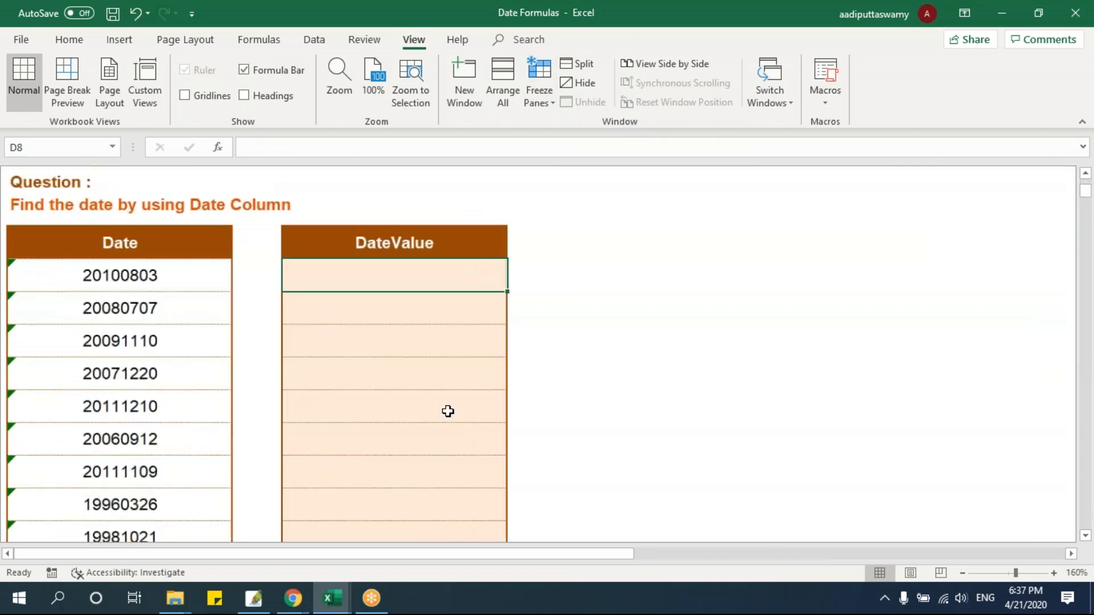
# Examine the year, month and day digits in the first Date entry in B8, leaving the cell's content as it is
pyautogui.click(166, 288)
pyautogui.doubleClick(162, 288)
pyautogui.moveTo(81, 280); pyautogui.dragTo(180, 315)
pyautogui.click(170, 304)
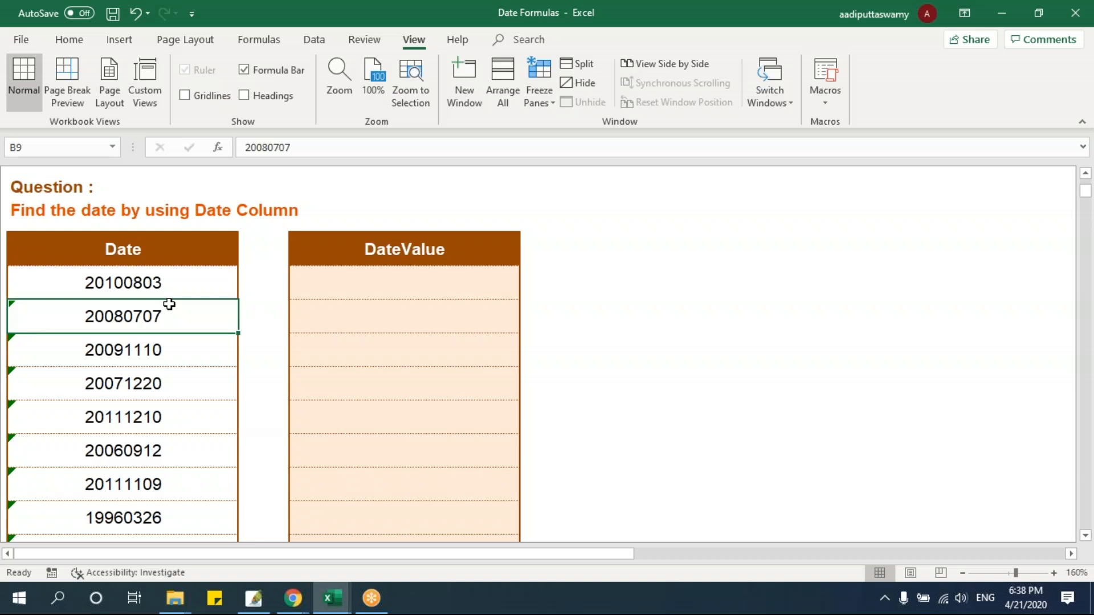
pyautogui.click(151, 288)
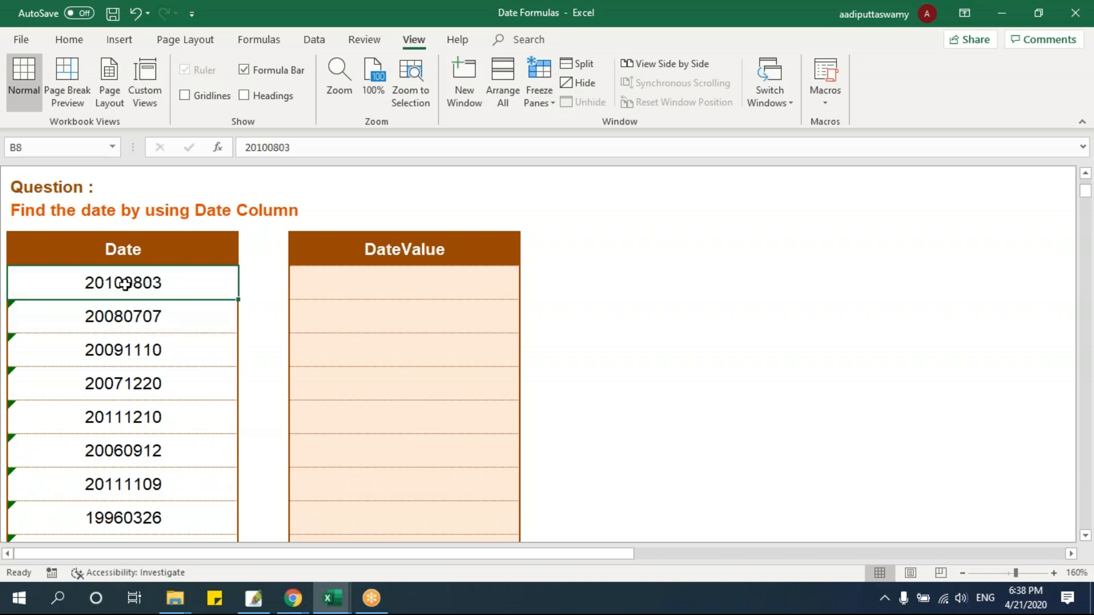
pyautogui.doubleClick(124, 283)
pyautogui.moveTo(47, 283); pyautogui.dragTo(8, 283)
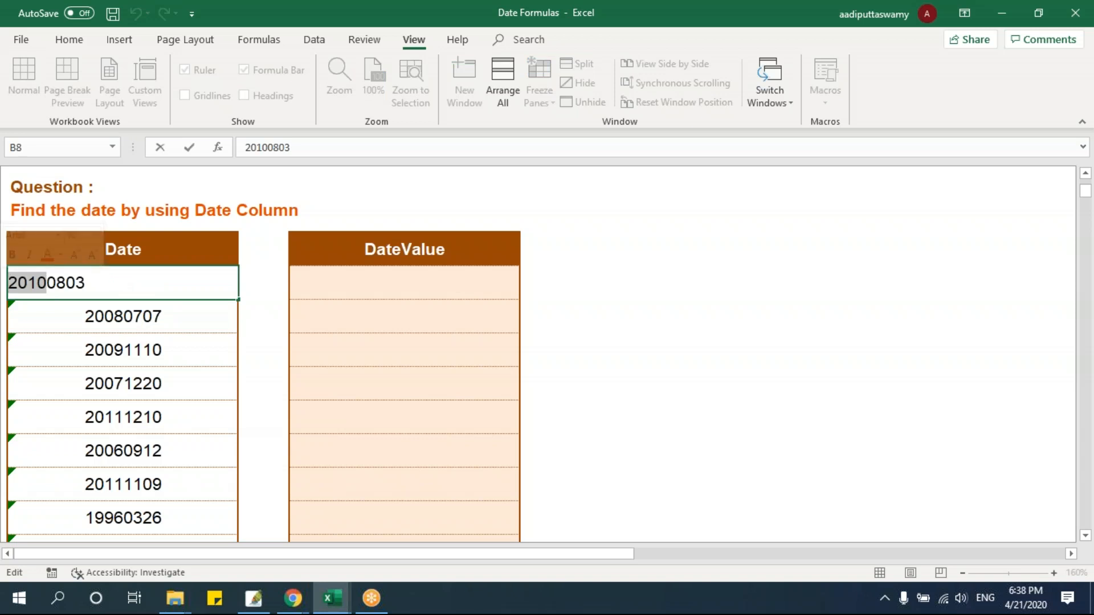
pyautogui.click(57, 283)
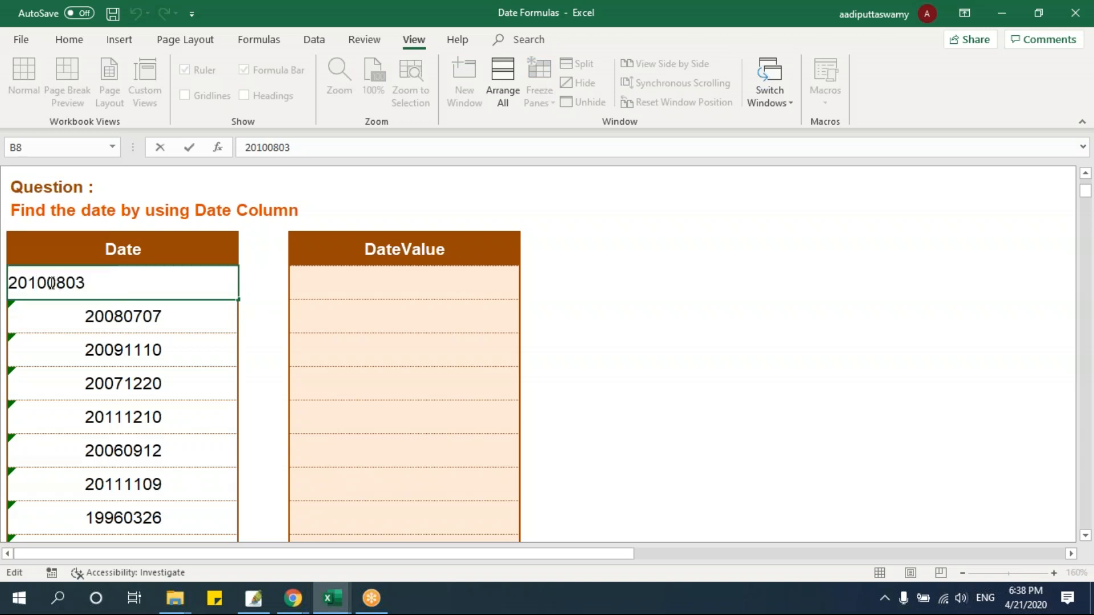
pyautogui.moveTo(47, 283); pyautogui.dragTo(68, 287)
pyautogui.press('Right')
pyautogui.hotkey('shift', 'Right')
pyautogui.hotkey('shift', 'Right')
pyautogui.press('Escape')
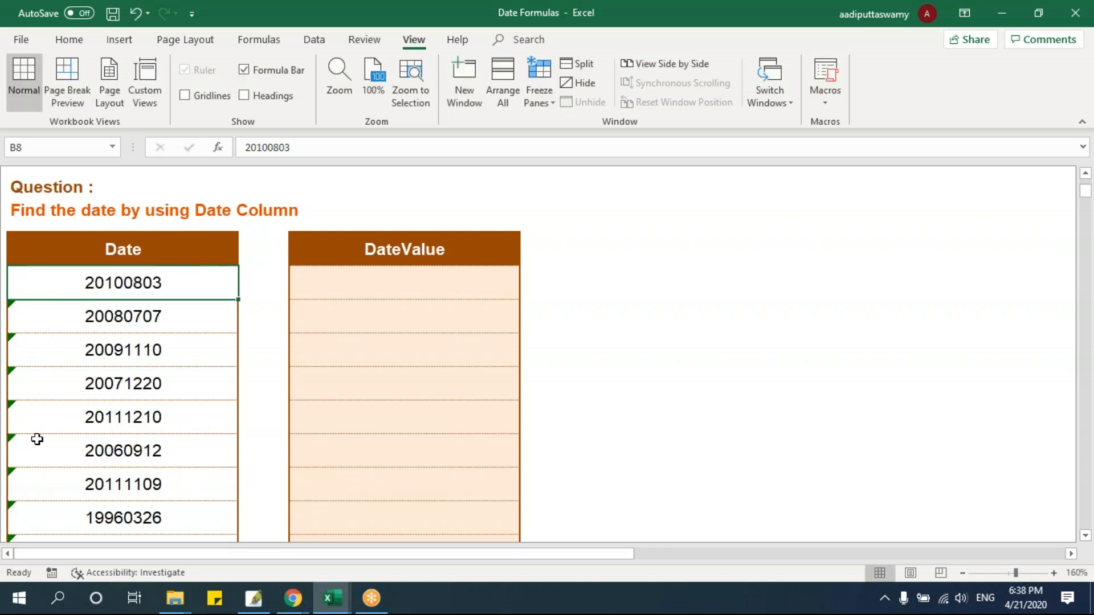
# Enter =TEXT(B8,"0000-00-00") in D8 to split the date digits with hyphens
pyautogui.click(297, 276)
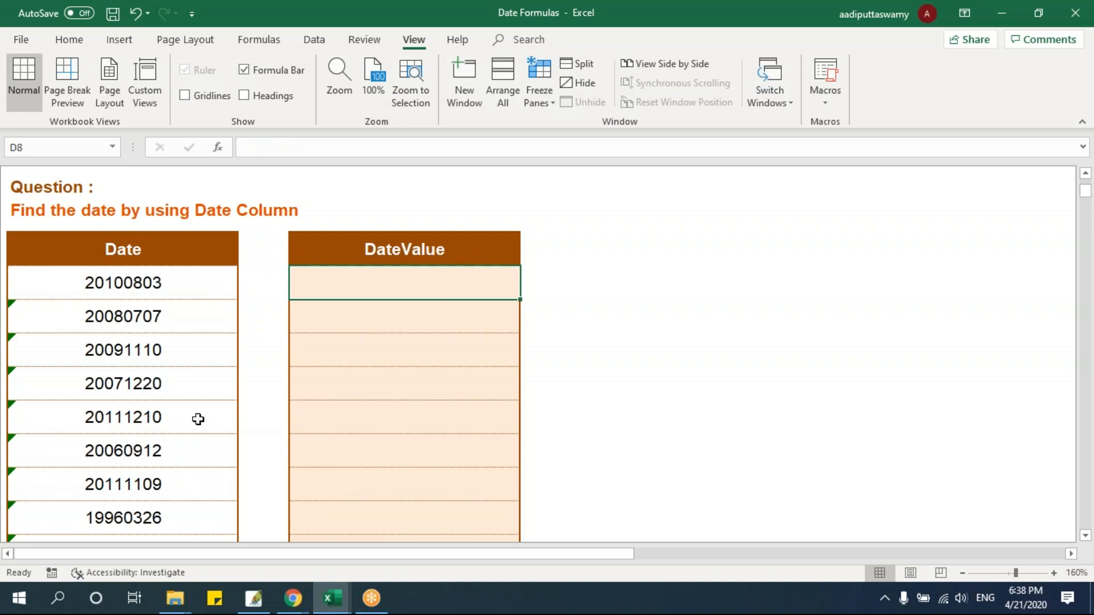
pyautogui.write('=tex')
pyautogui.press('Tab')
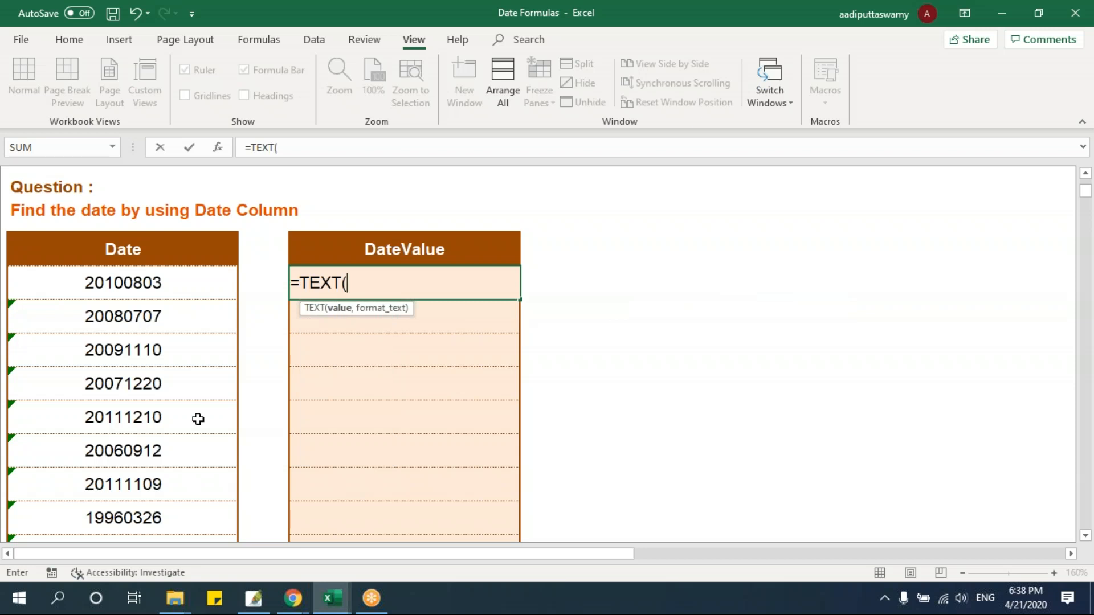
pyautogui.click(163, 287)
pyautogui.write(',')
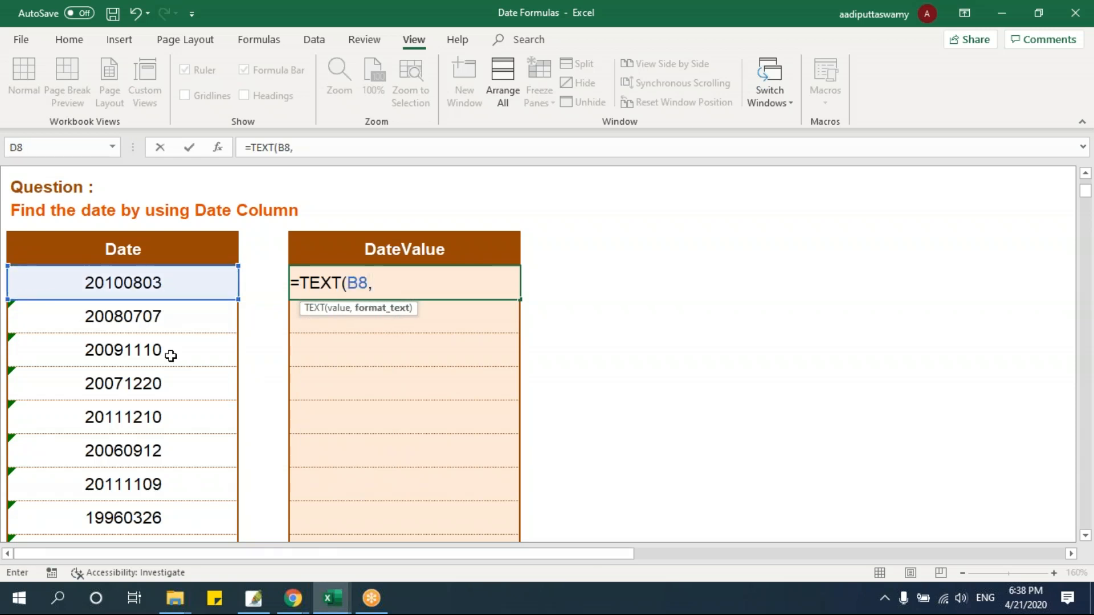
pyautogui.write('"0000-00-00')
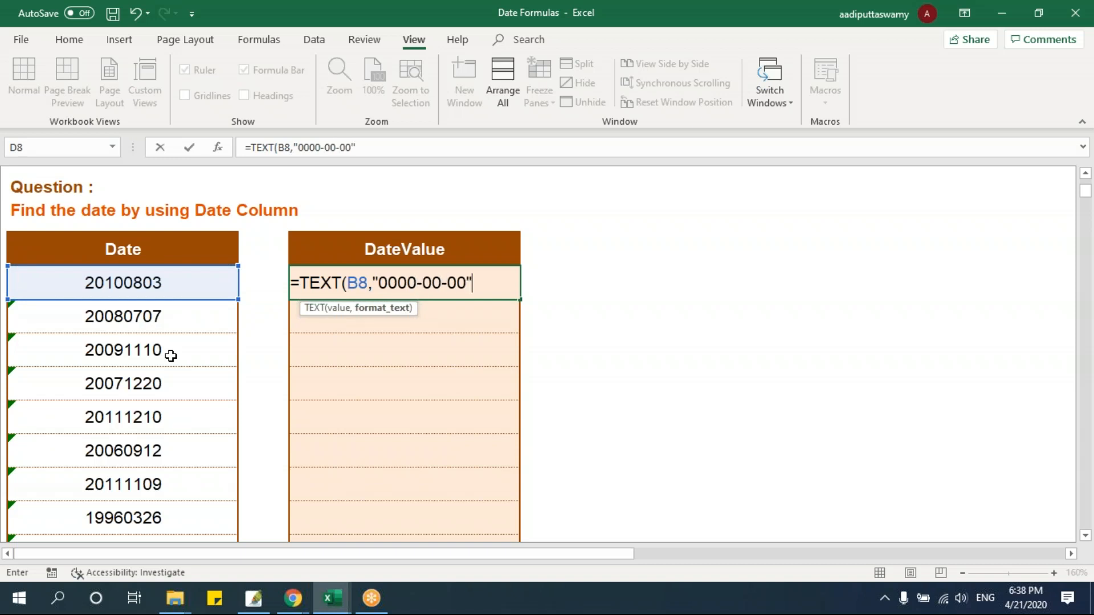
pyautogui.moveTo(379, 283); pyautogui.dragTo(468, 285)
pyautogui.press('Return')
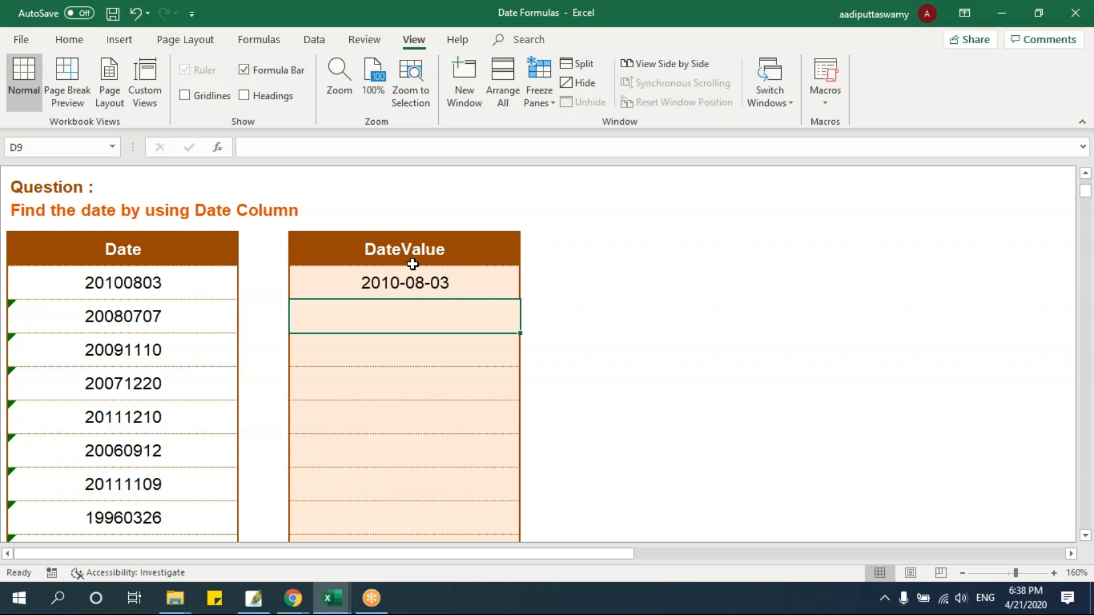
# Review the TEXT formula in D8 and convert its result to a serial number in E8 with =DATEVALUE(D8)
pyautogui.click(414, 246)
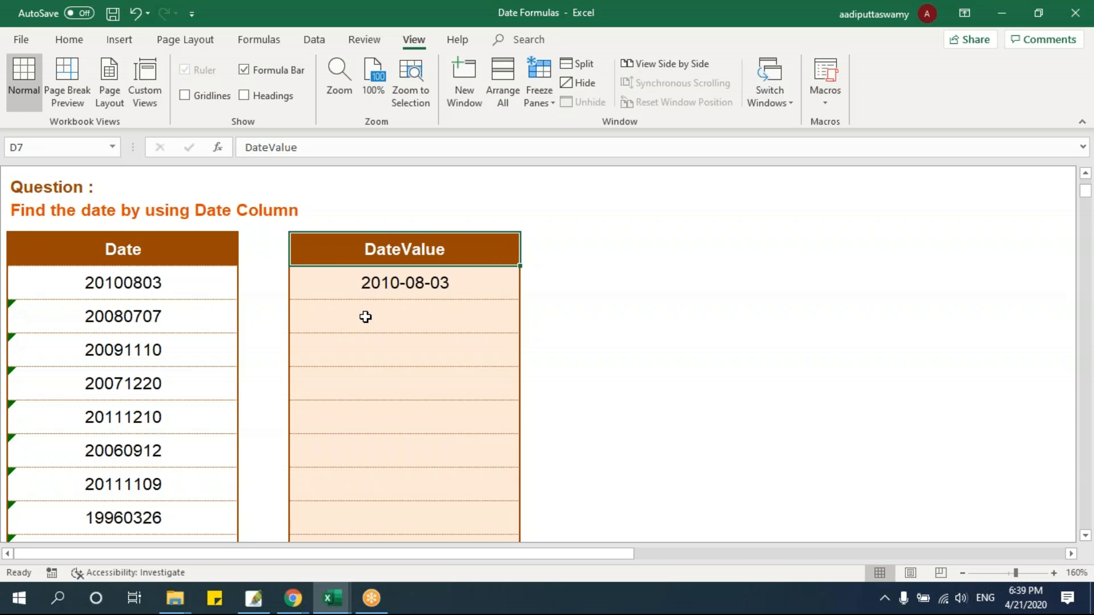
pyautogui.doubleClick(371, 282)
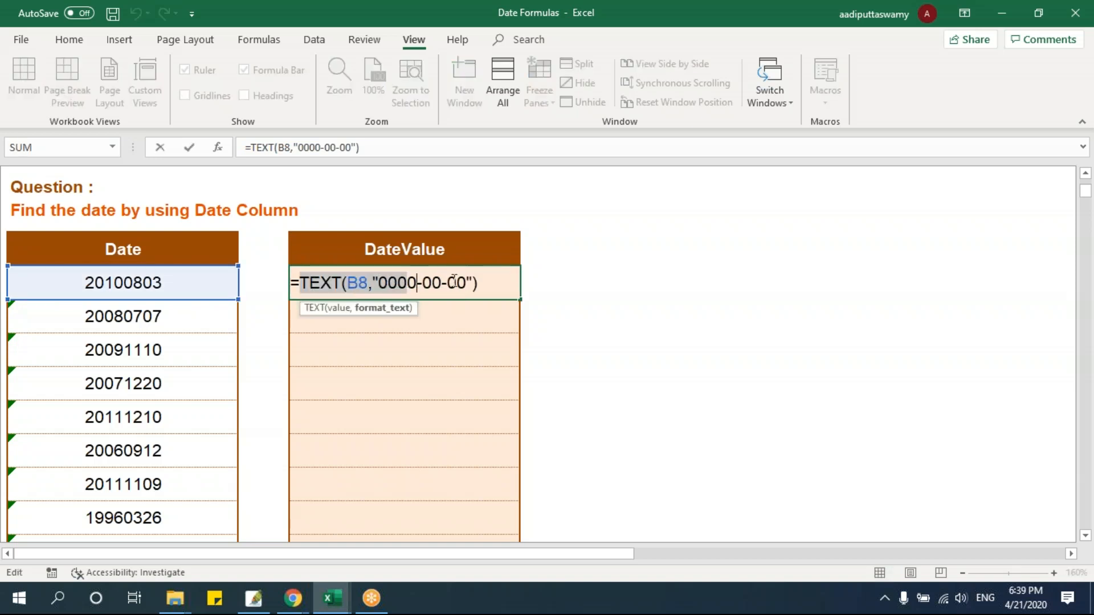
pyautogui.click(557, 283)
pyautogui.write('=date')
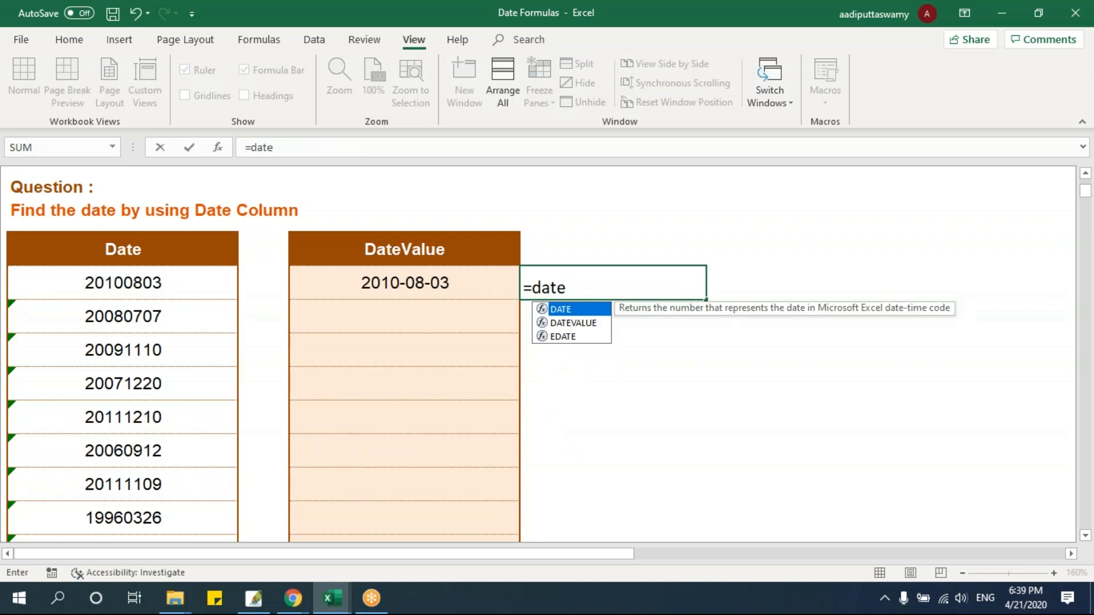
pyautogui.press('Down')
pyautogui.press('Tab')
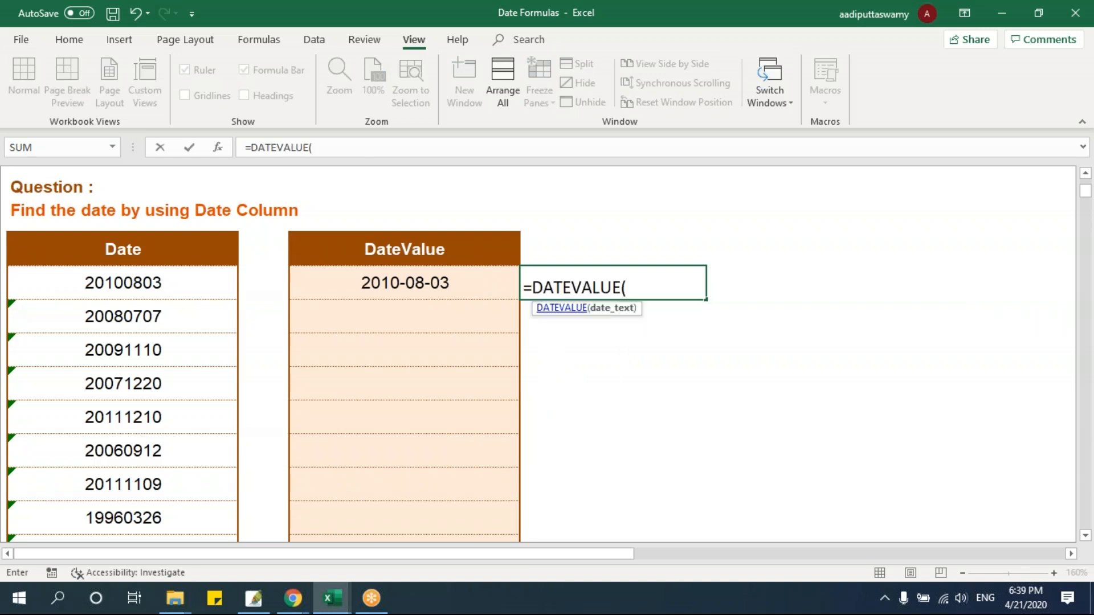
pyautogui.press('BackSpace')
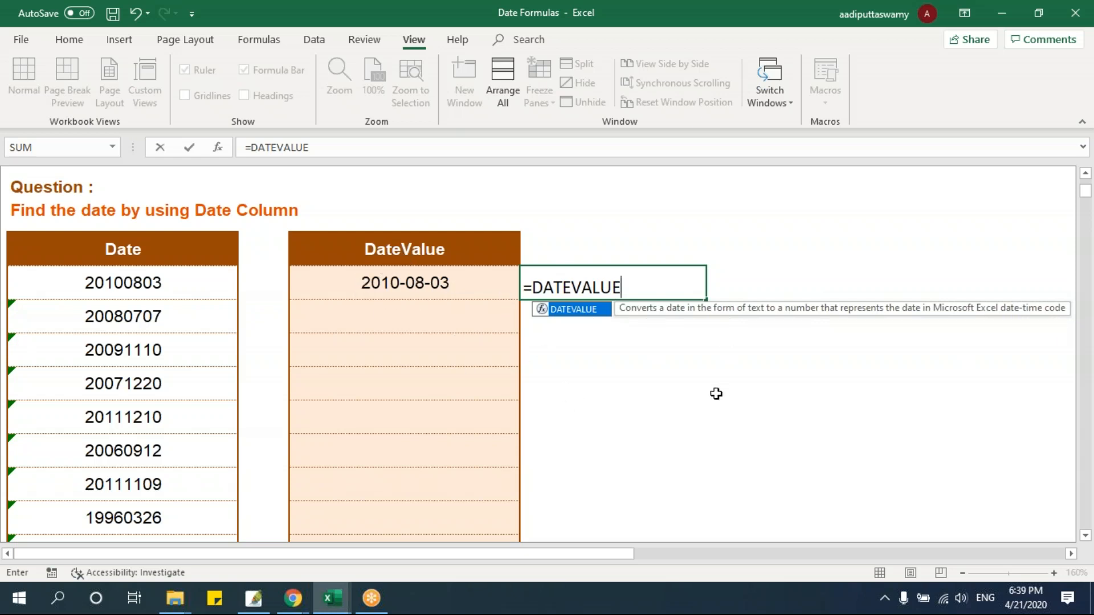
pyautogui.write('(')
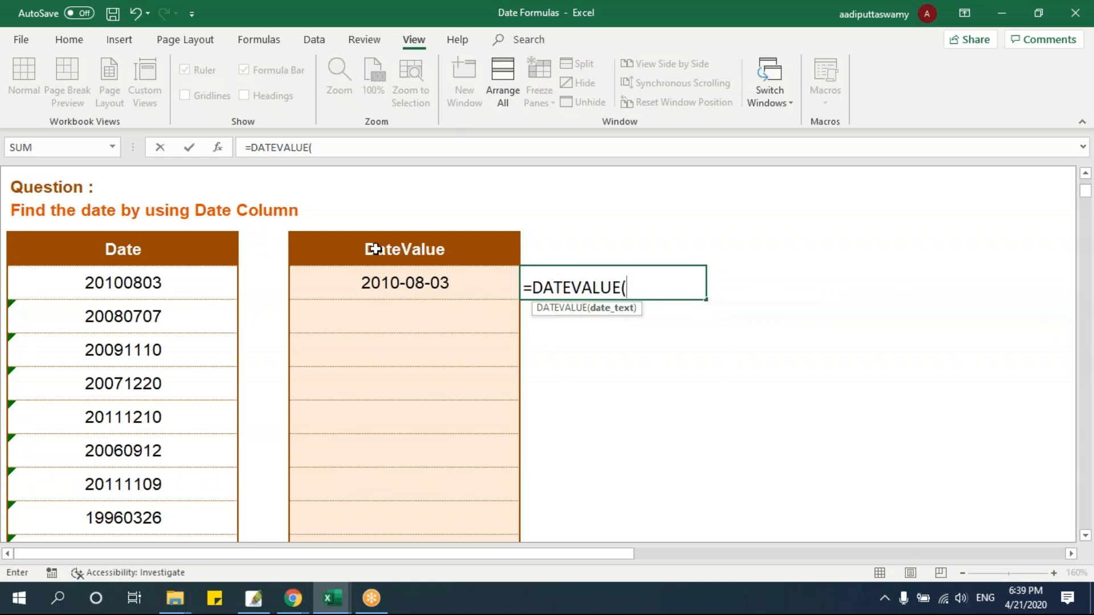
pyautogui.click(396, 284)
pyautogui.press('Return')
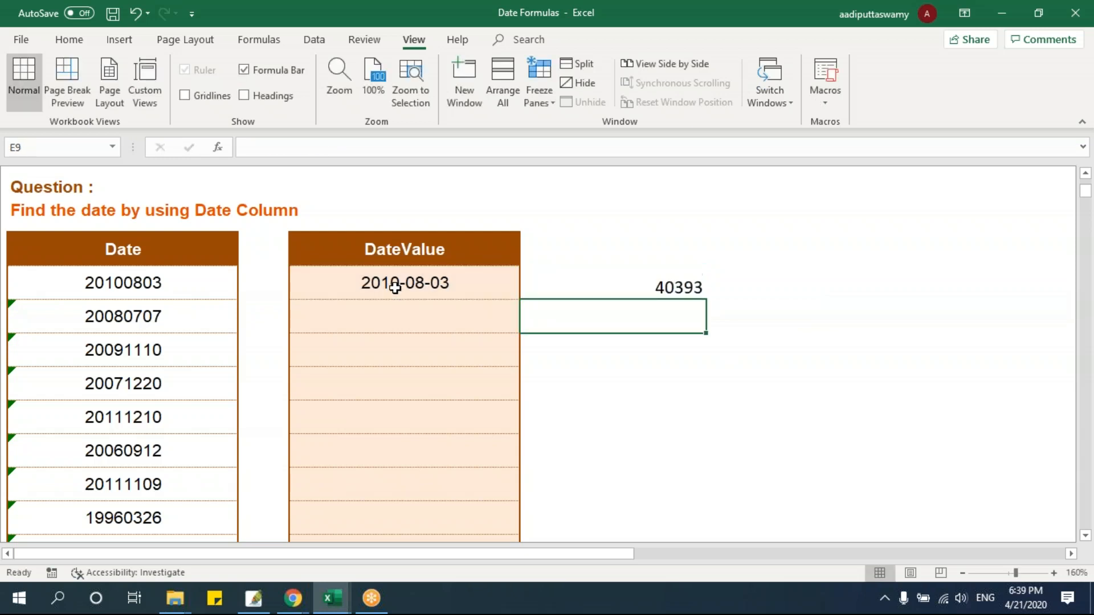
pyautogui.click(701, 272)
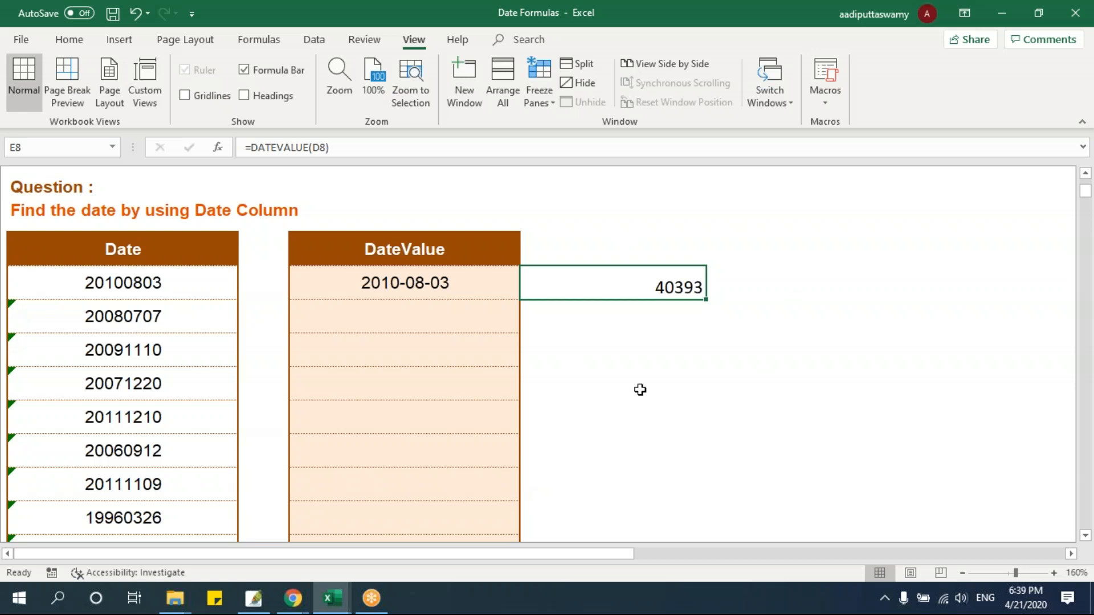
# Enter 1 in E5 and format it as a date of the March 14, 2012 type
pyautogui.click(635, 235)
pyautogui.click(631, 188)
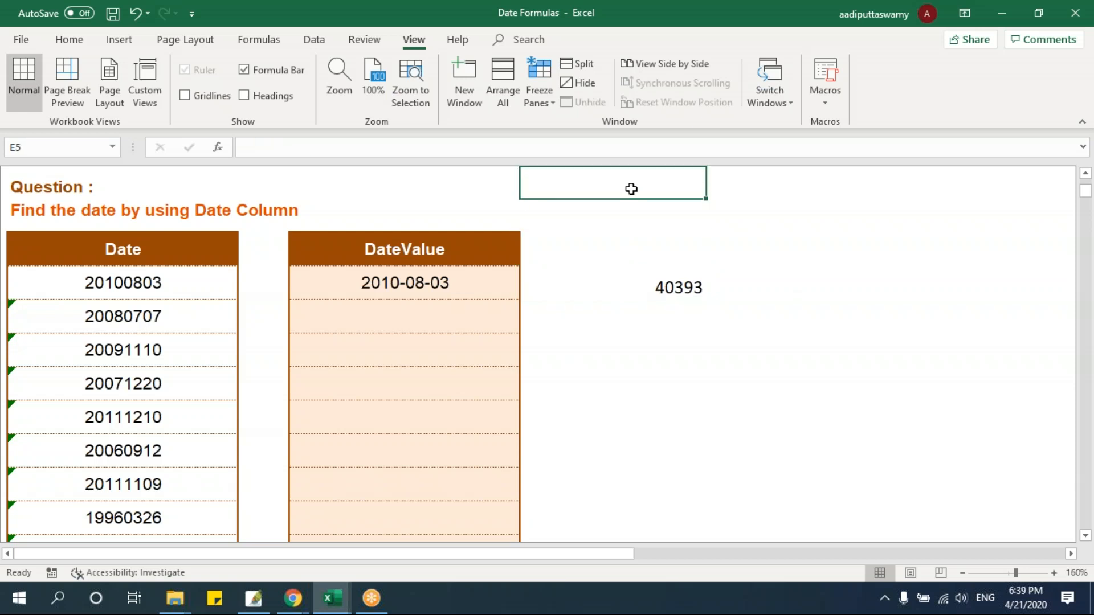
pyautogui.write('1')
pyautogui.press('Return')
pyautogui.click(624, 194)
pyautogui.hotkey('ctrl', '1')
pyautogui.click(478, 239)
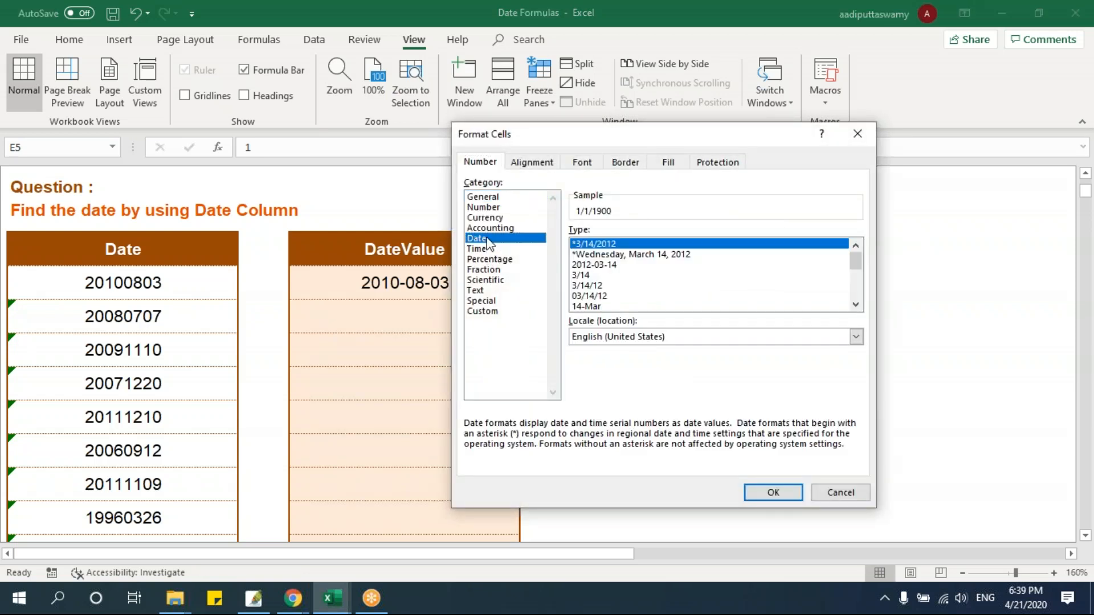
pyautogui.moveTo(855, 261); pyautogui.dragTo(858, 284)
pyautogui.click(637, 295)
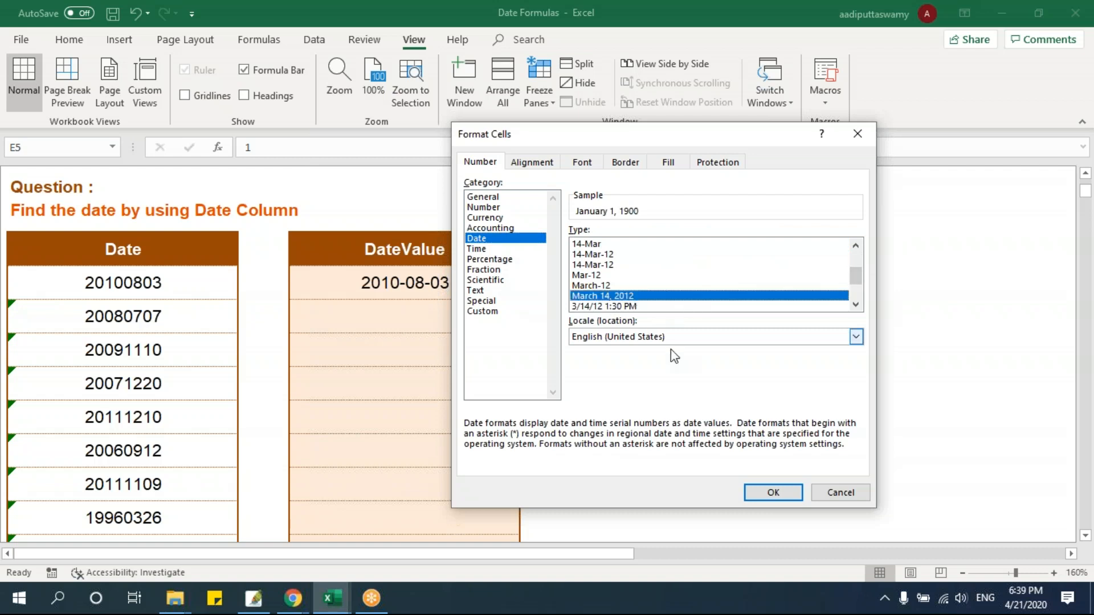
pyautogui.click(772, 491)
pyautogui.click(823, 292)
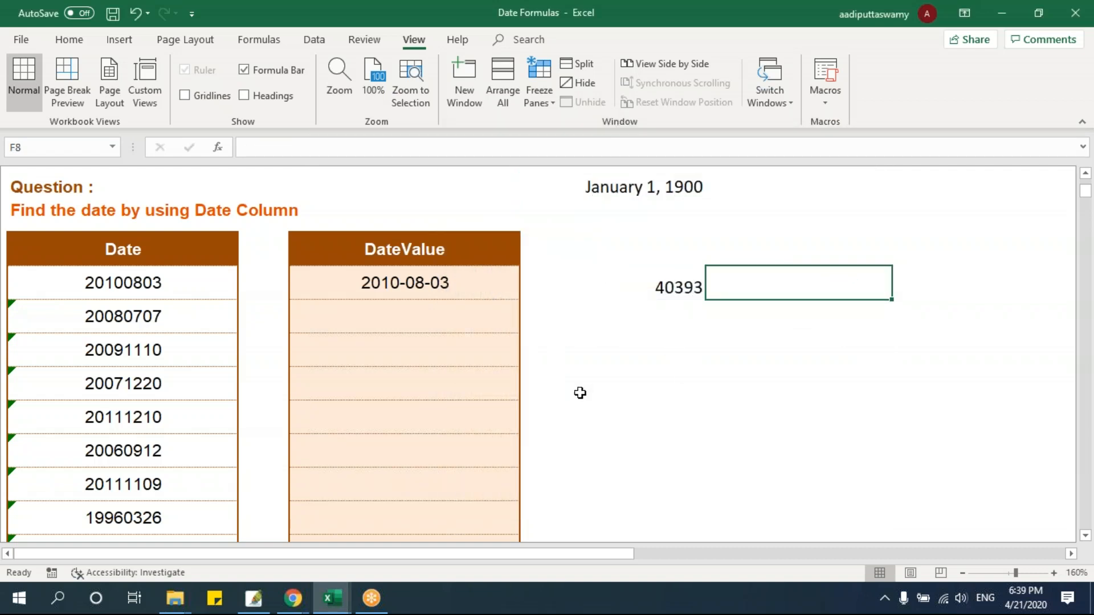
# Format the DATEVALUE result in E8 as a date of the March 14, 2012 type
pyautogui.click(619, 293)
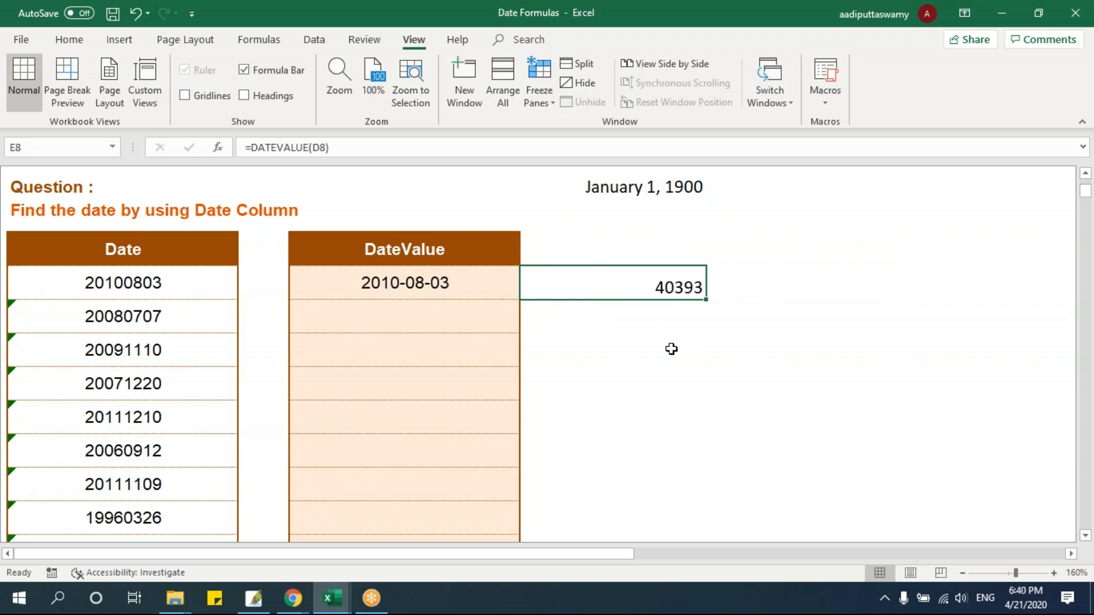
pyautogui.hotkey('ctrl', '1')
pyautogui.press('Down')
pyautogui.press('Down')
pyautogui.press('Down')
pyautogui.press('Down')
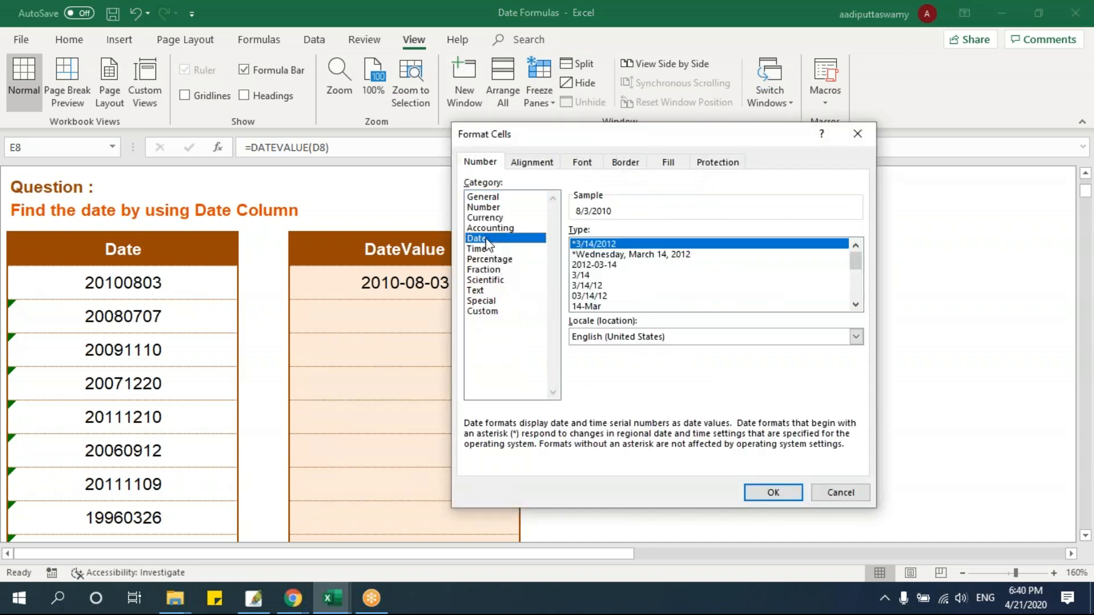
pyautogui.moveTo(857, 257); pyautogui.dragTo(857, 273)
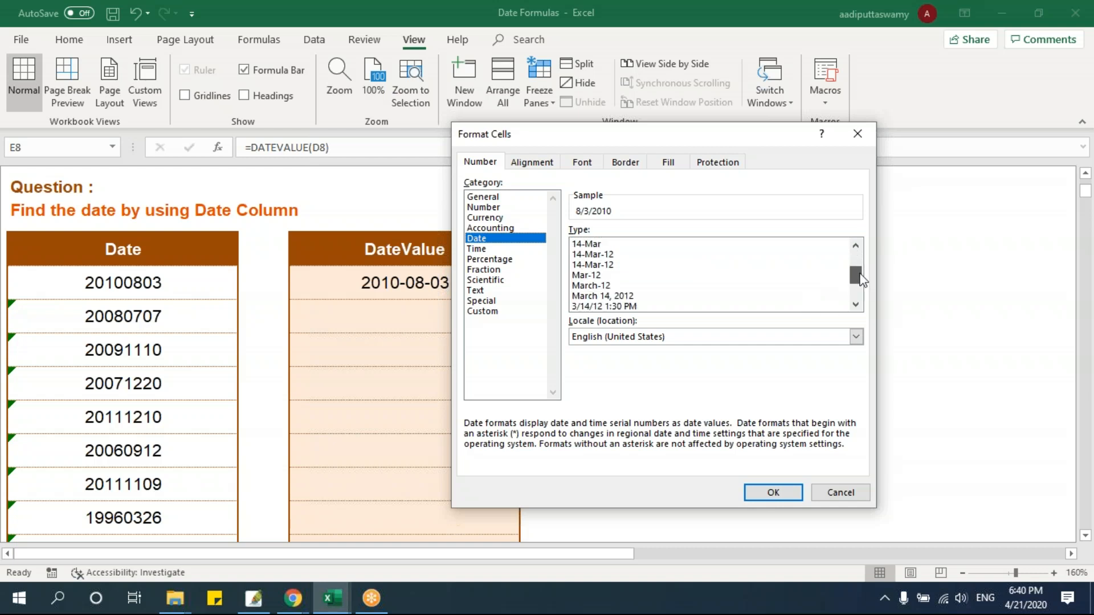
pyautogui.click(631, 295)
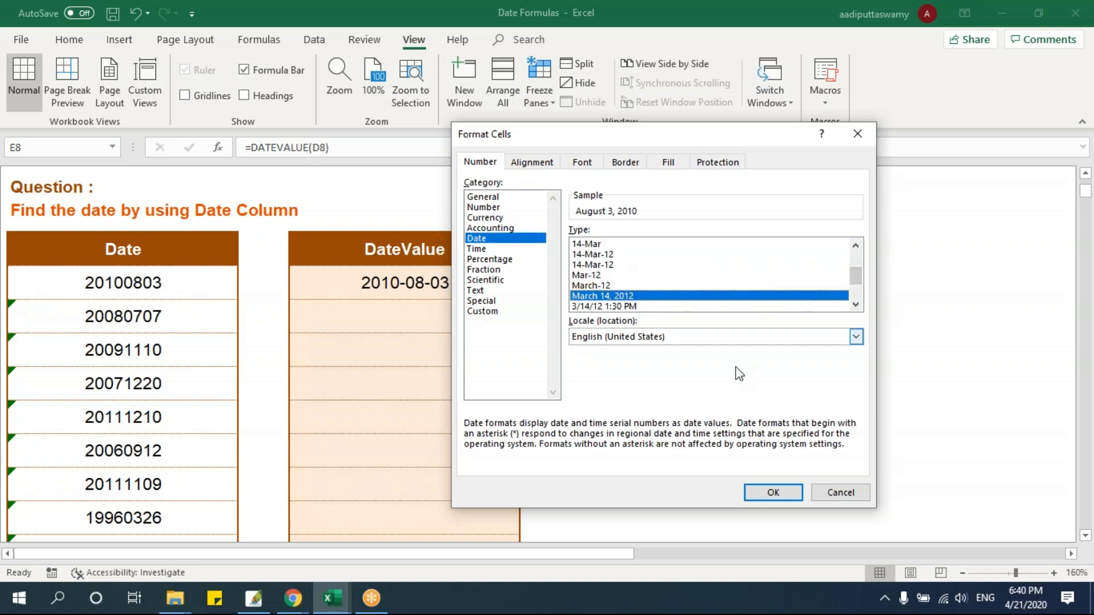
pyautogui.click(766, 494)
pyautogui.click(737, 459)
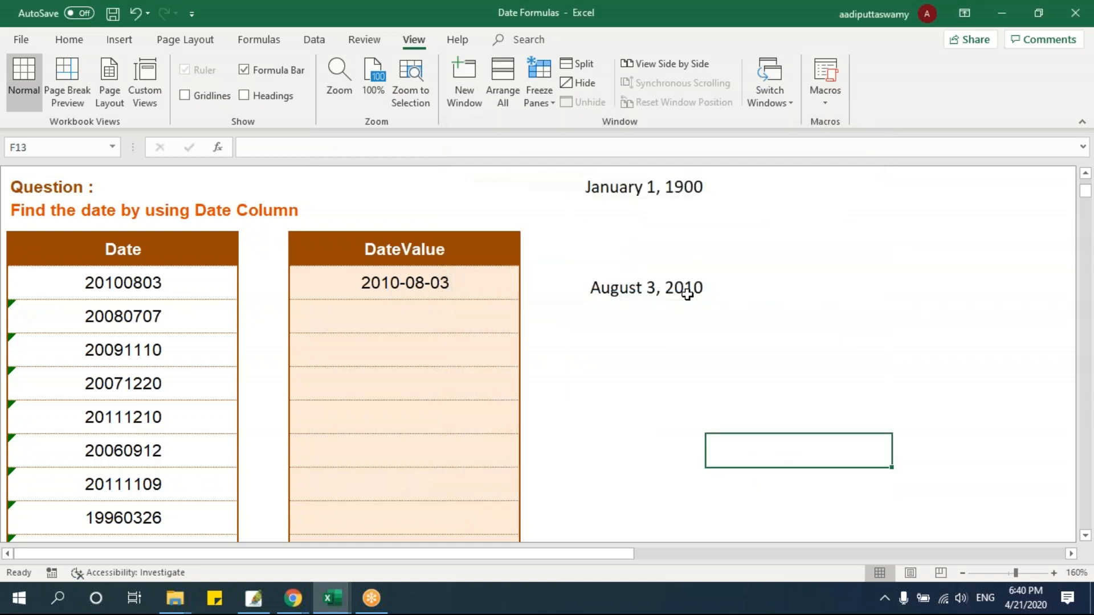
pyautogui.click(664, 302)
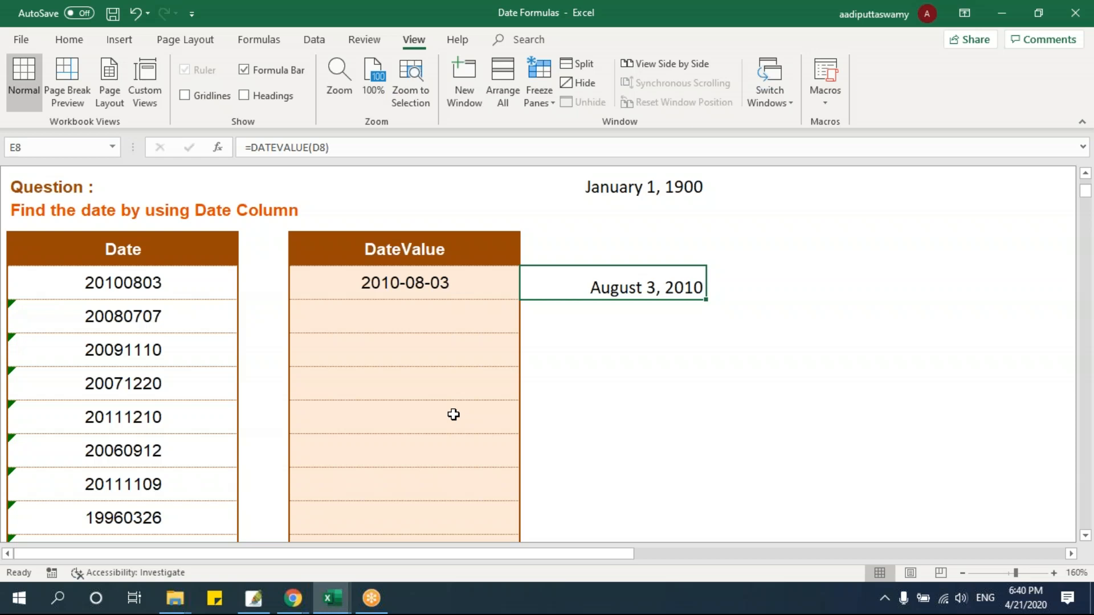
# Compare the DAY sheet with the DATE sheet, examining the Day, Month and Year columns and the date formula in F8, and return to DAY
pyautogui.scroll(2, 604, 418)
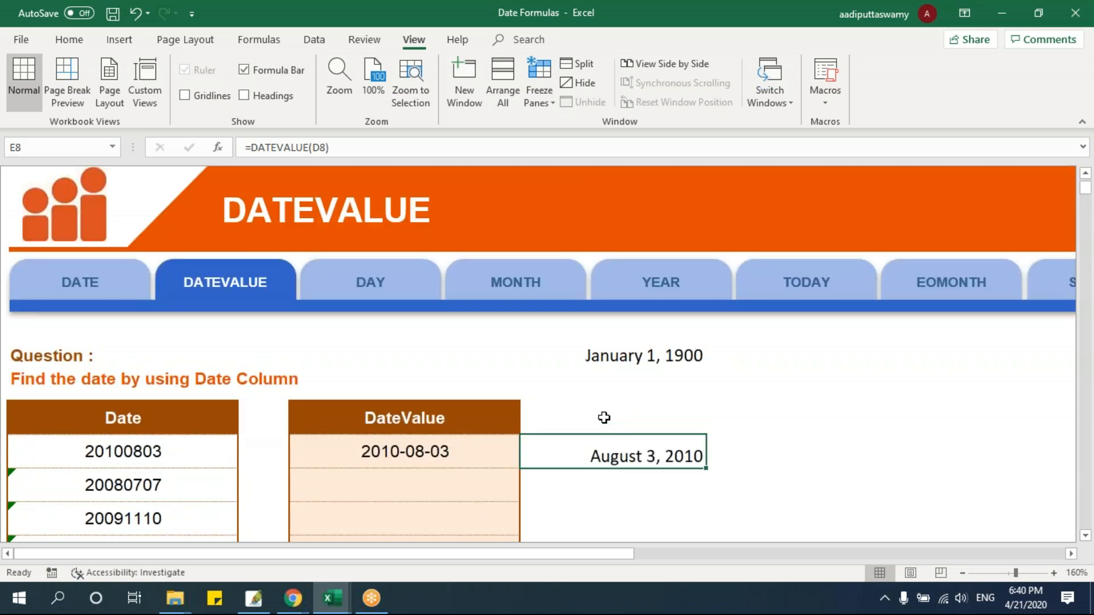
pyautogui.click(400, 294)
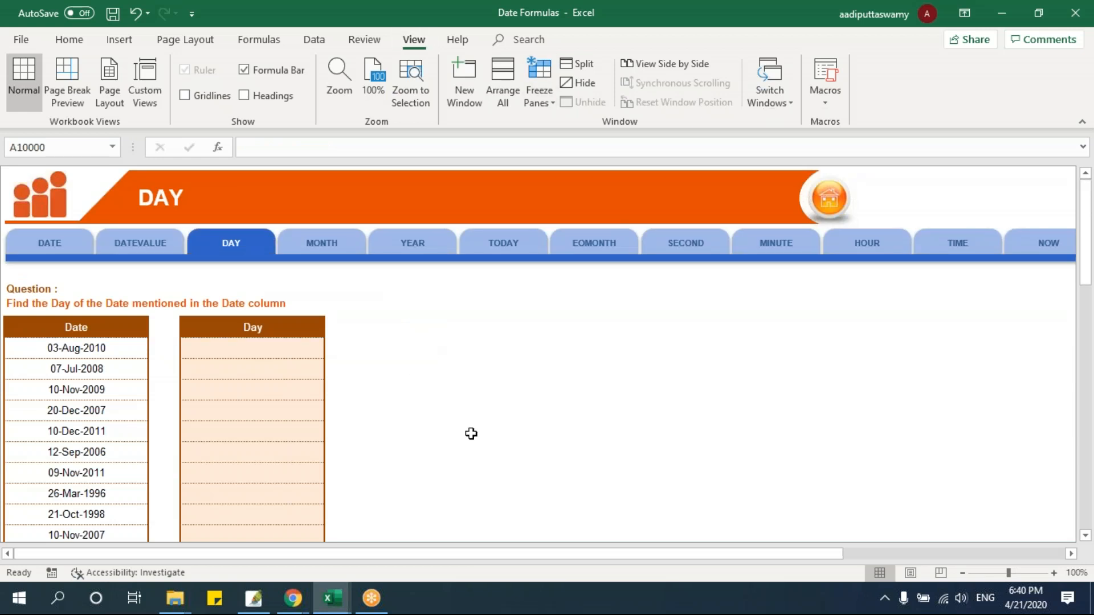
pyautogui.keyDown('ctrl'); pyautogui.scroll(2, 472, 435); pyautogui.keyUp('ctrl')
pyautogui.scroll(2, 427, 403)
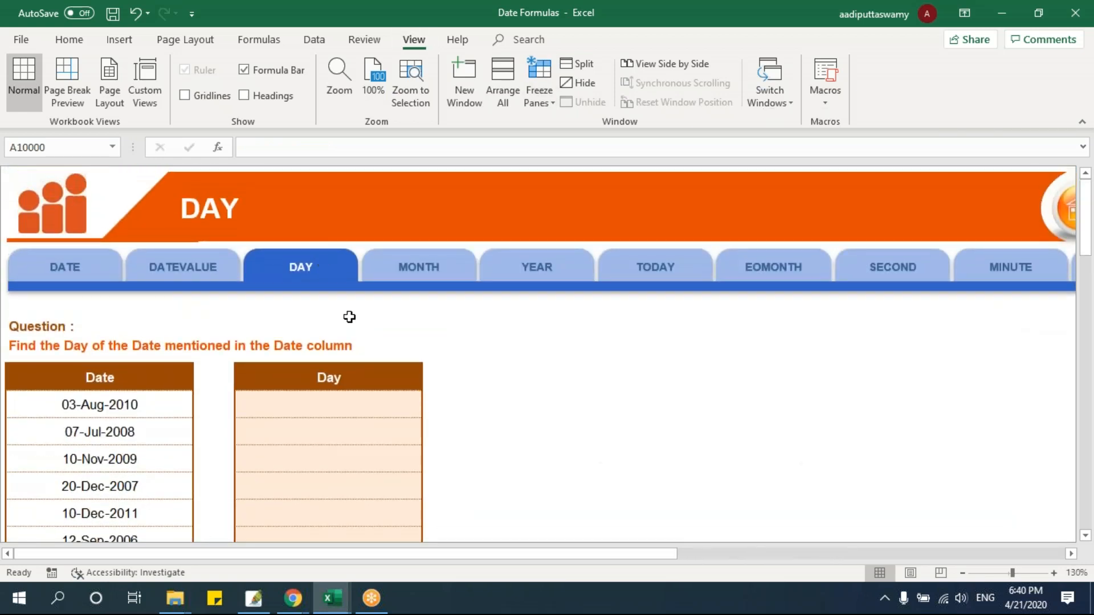
pyautogui.click(59, 267)
pyautogui.press('Right')
pyautogui.press('Right')
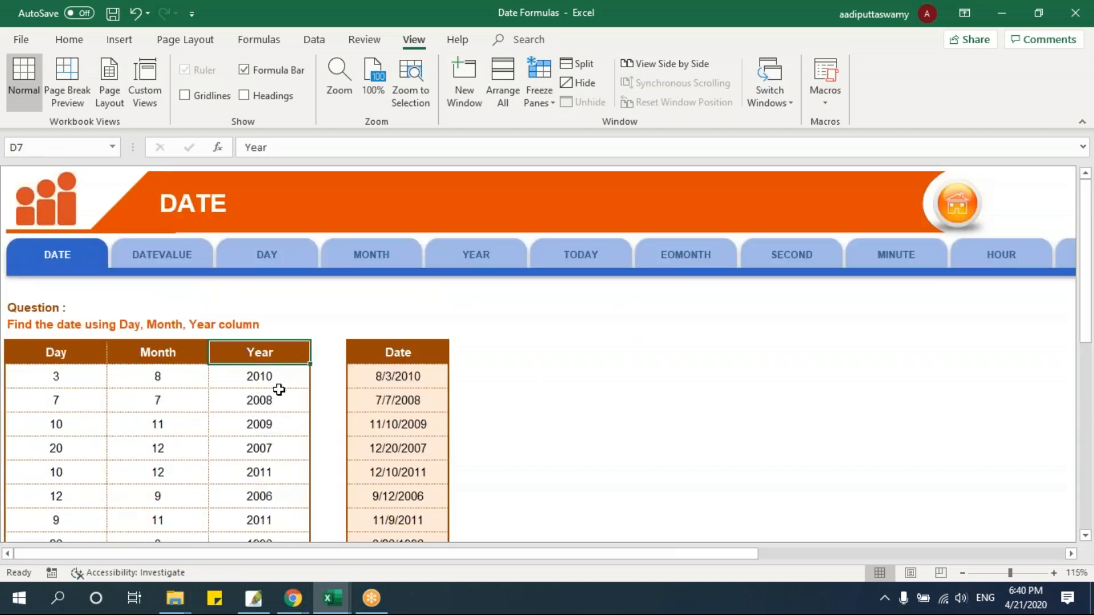
pyautogui.click(378, 382)
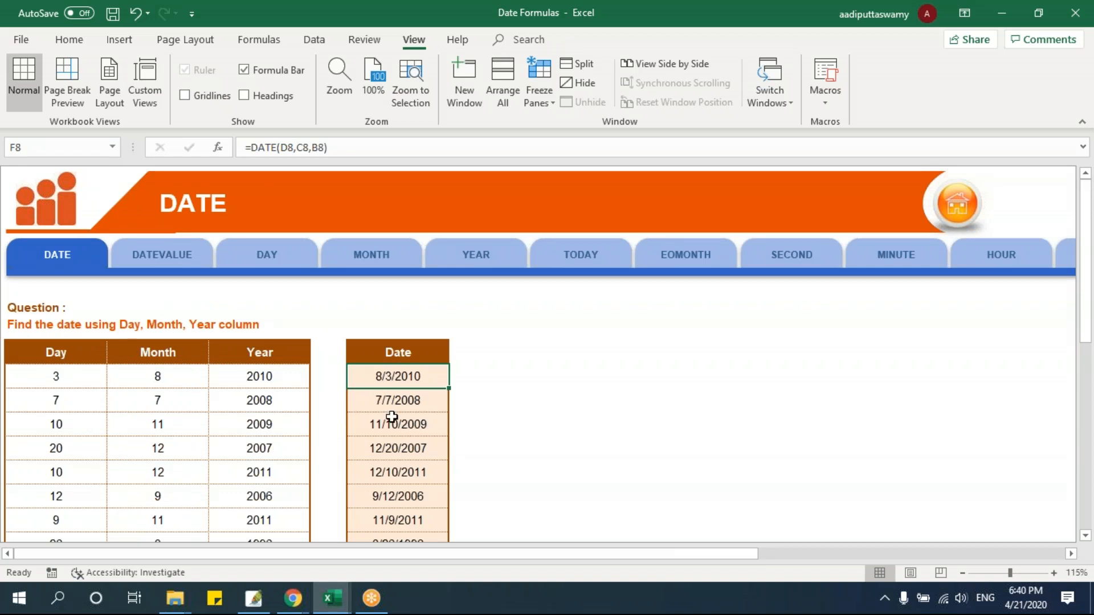
pyautogui.click(288, 261)
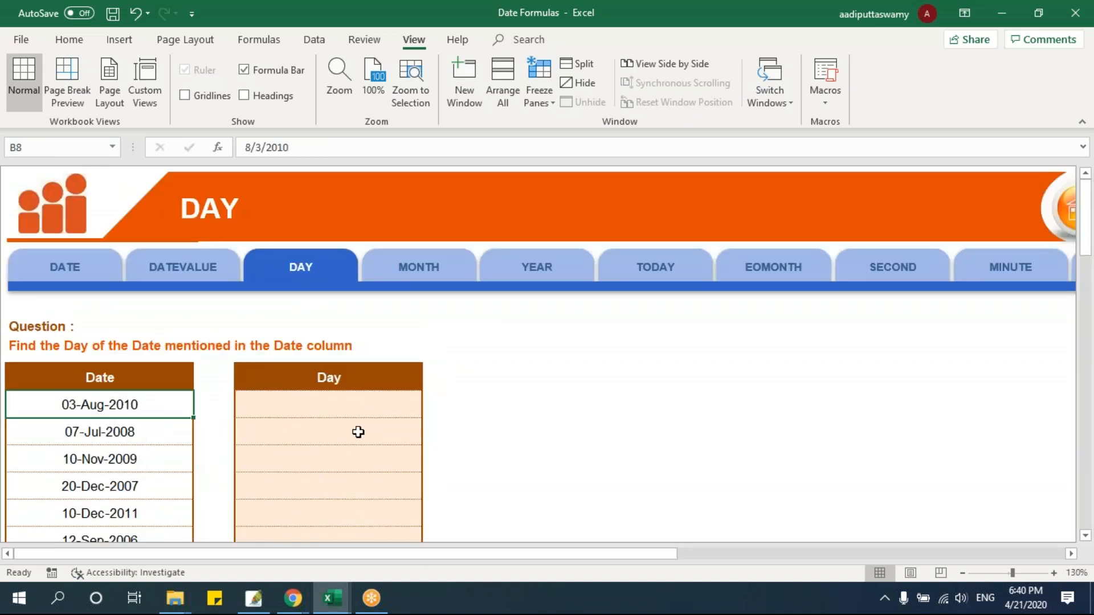
# Add the headings Month in E7 and Year in F7 beside the Day column
pyautogui.scroll(1, 378, 434)
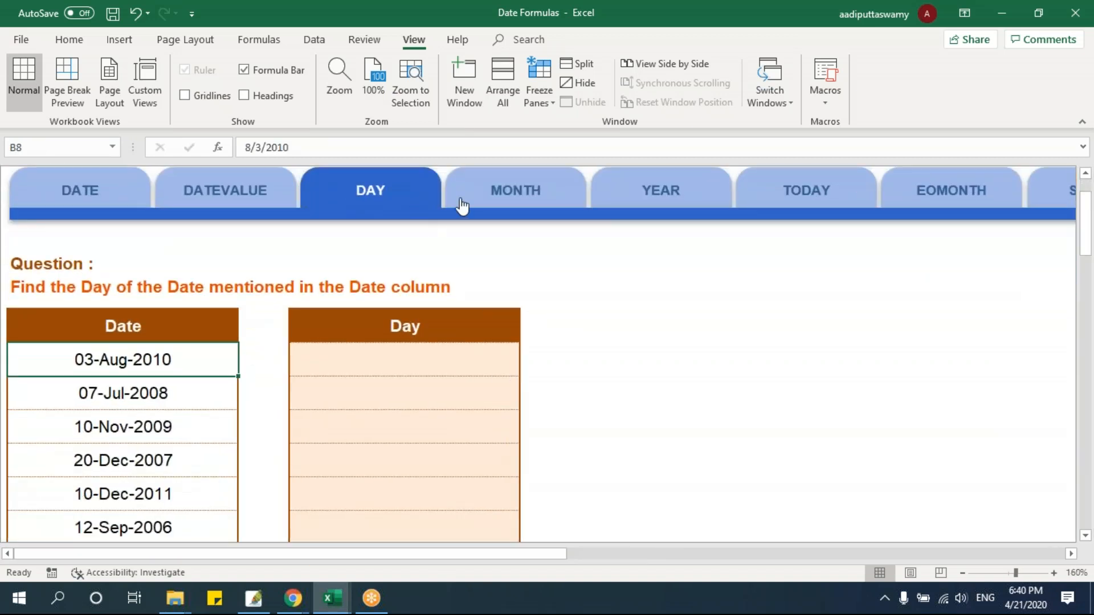
pyautogui.click(566, 334)
pyautogui.write('Month')
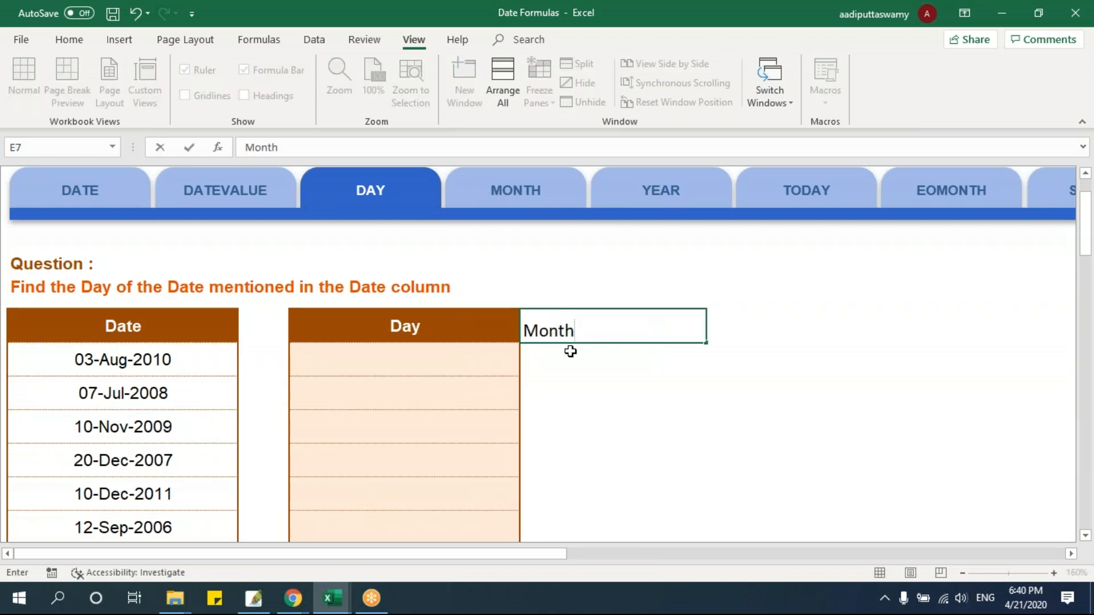
pyautogui.press('Tab')
pyautogui.write('Year')
pyautogui.press('Return')
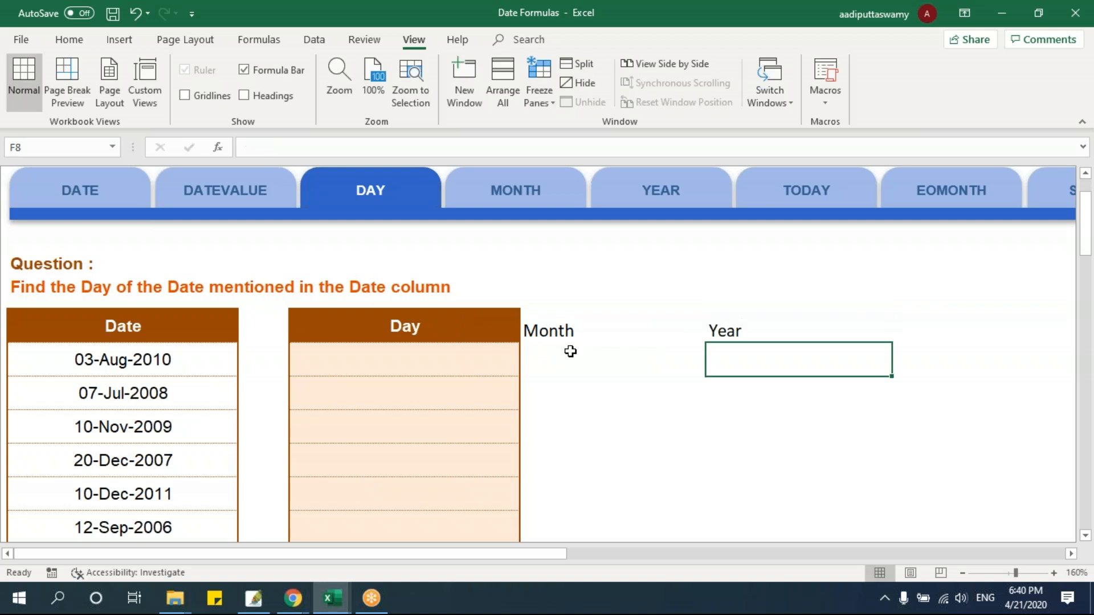
# Extract the day from the first date by entering =DAY(B8) in D8
pyautogui.click(436, 347)
pyautogui.click(587, 372)
pyautogui.click(724, 363)
pyautogui.press('Left')
pyautogui.press('Left')
pyautogui.write('=da')
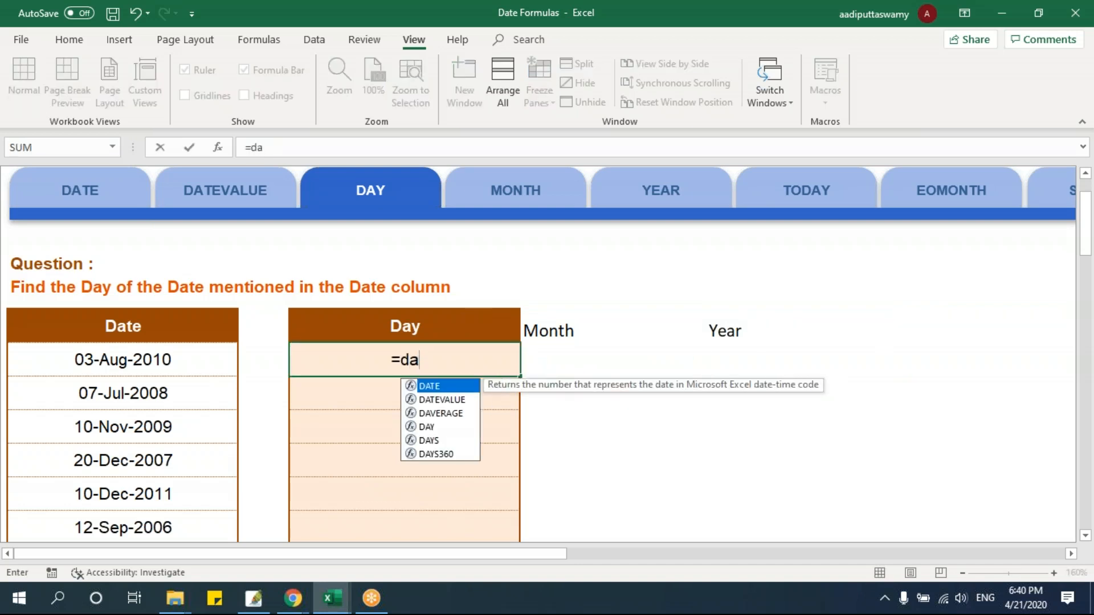
pyautogui.press('Tab')
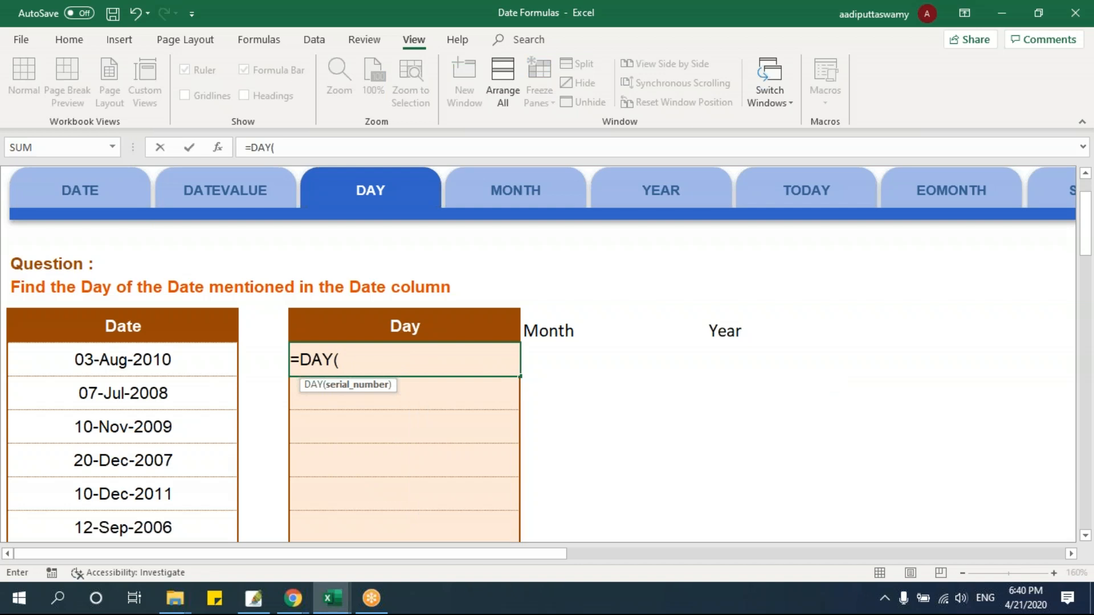
pyautogui.click(217, 359)
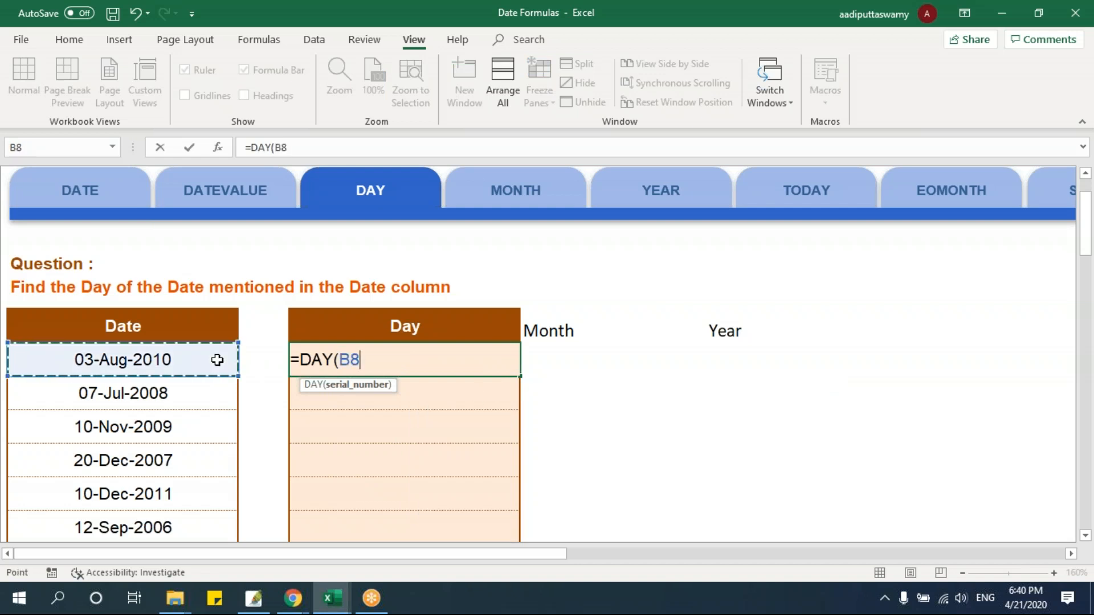
pyautogui.press('Return')
pyautogui.click(195, 354)
pyautogui.click(357, 369)
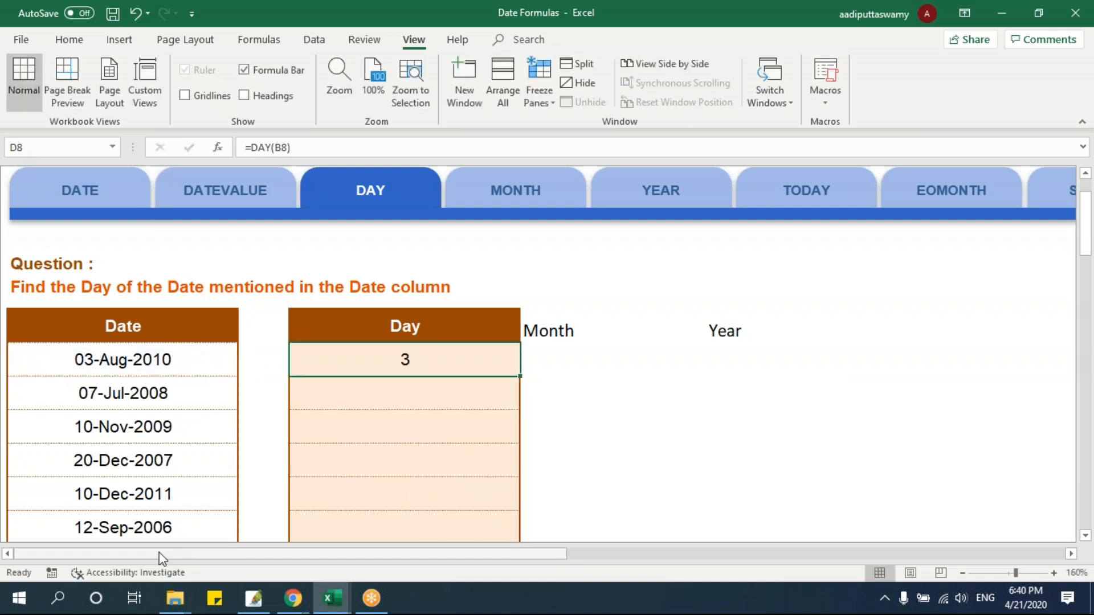
# Extract the month from the first date by entering =MONTH(B8) in E8
pyautogui.click(565, 353)
pyautogui.write('=month')
pyautogui.press('Tab')
pyautogui.click(194, 357)
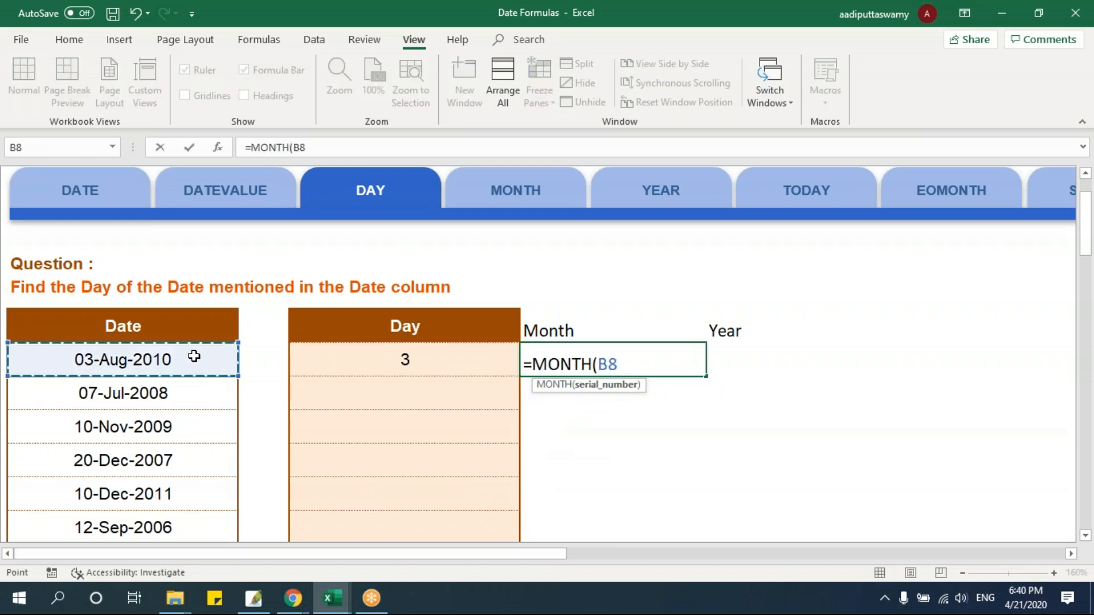
pyautogui.press('Return')
pyautogui.click(117, 354)
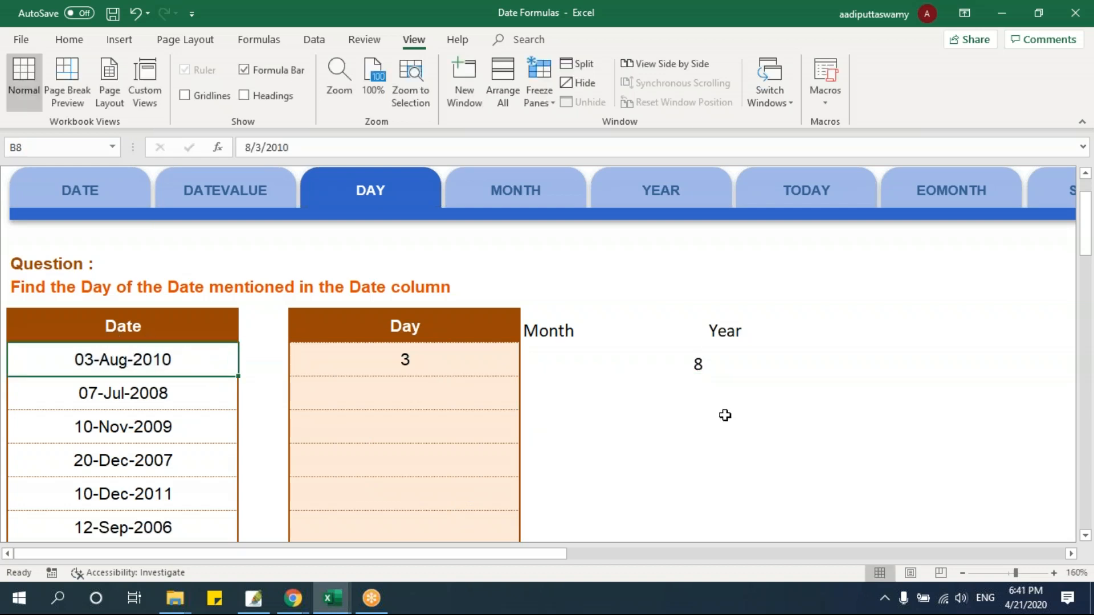
# Enter =YEAR(B8) in F8 and review the day, month and year extracted from the first date
pyautogui.click(738, 359)
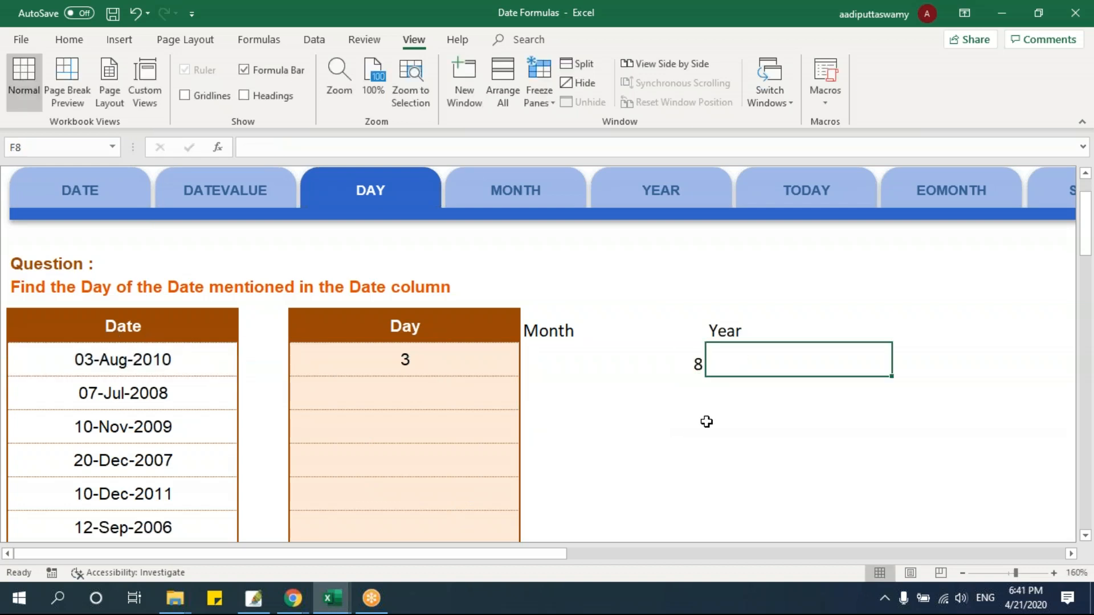
pyautogui.write('=year')
pyautogui.press('Tab')
pyautogui.click(192, 365)
pyautogui.press('Return')
pyautogui.moveTo(454, 367); pyautogui.dragTo(791, 371)
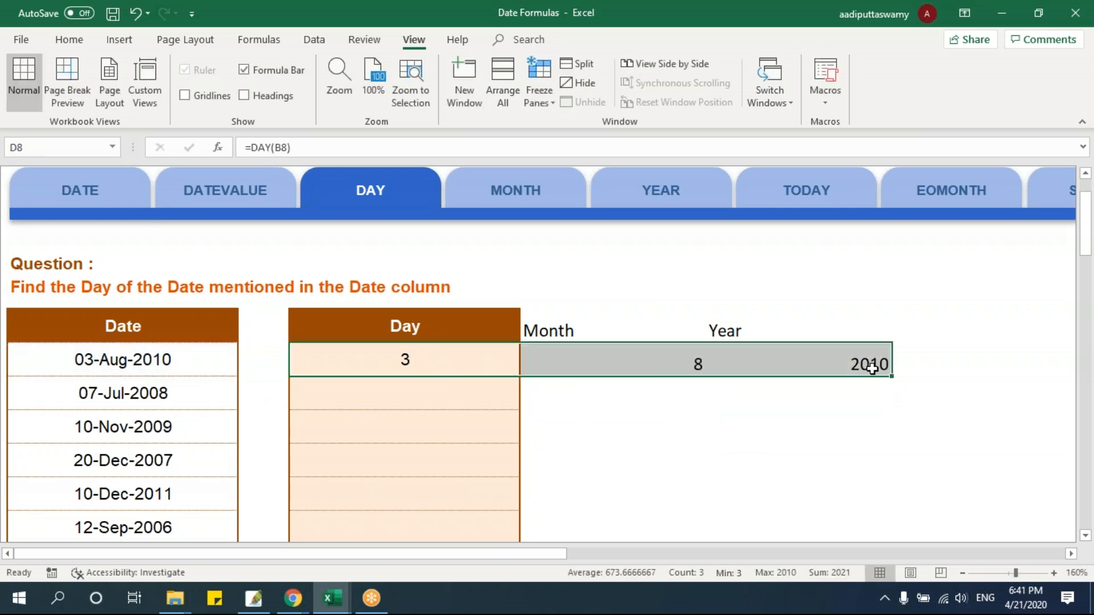
pyautogui.click(197, 367)
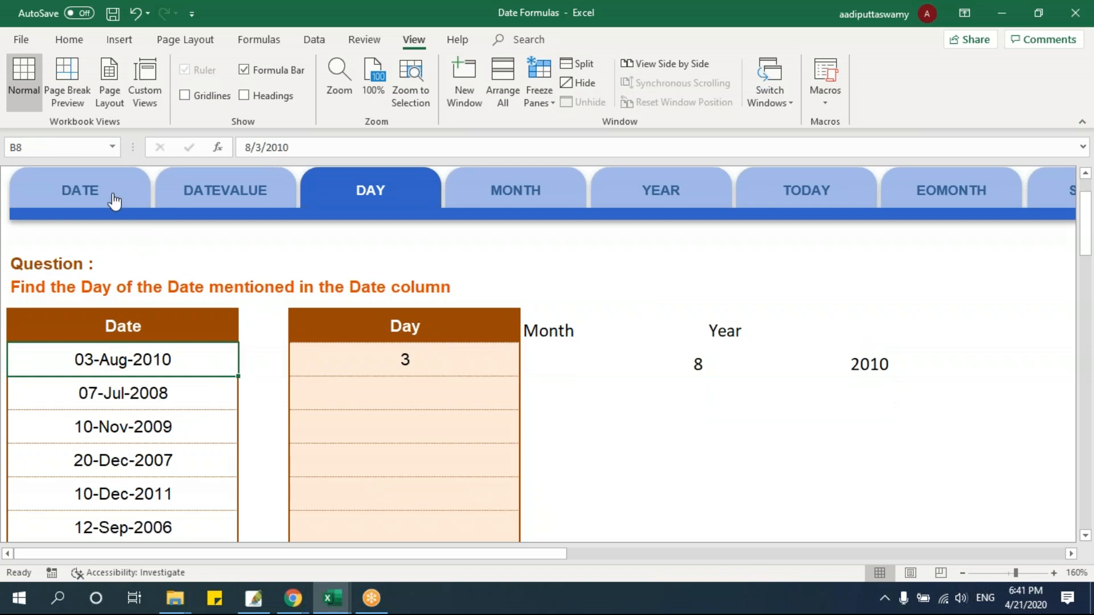
pyautogui.click(383, 362)
pyautogui.click(829, 376)
pyautogui.moveTo(403, 328); pyautogui.dragTo(801, 339)
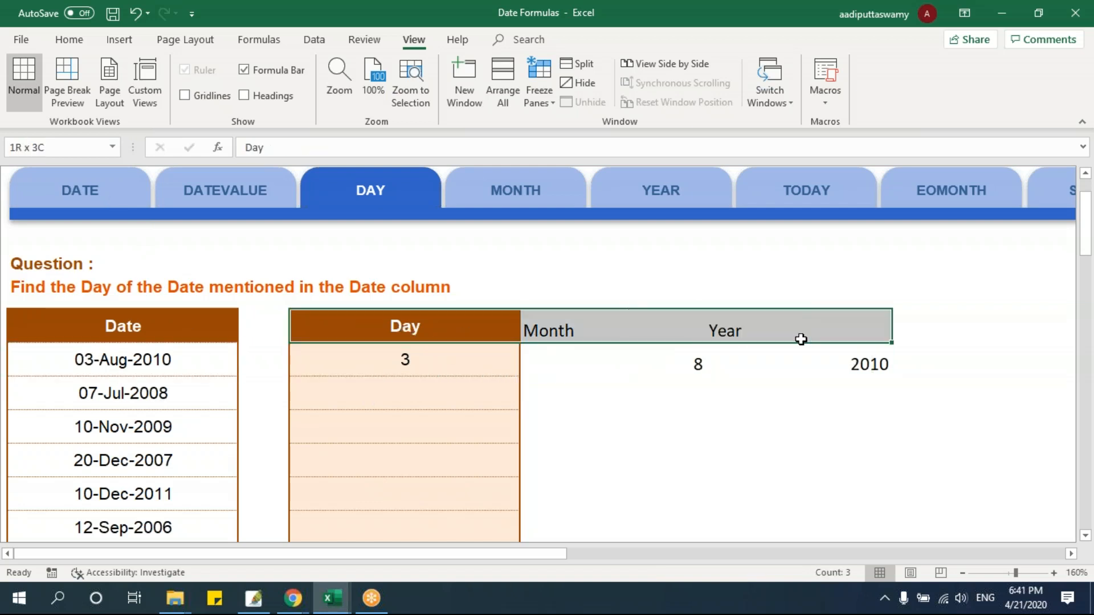
# Switch from the DAY sheet to the TODAY sheet
pyautogui.click(1071, 553)
pyautogui.click(1071, 553)
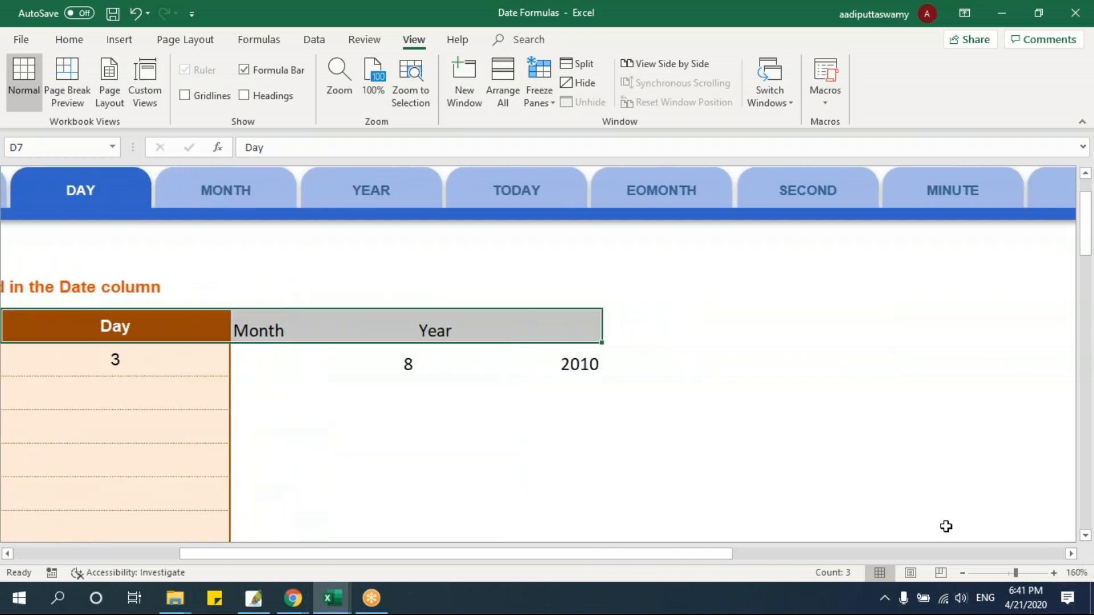
pyautogui.click(1071, 553)
pyautogui.click(1072, 553)
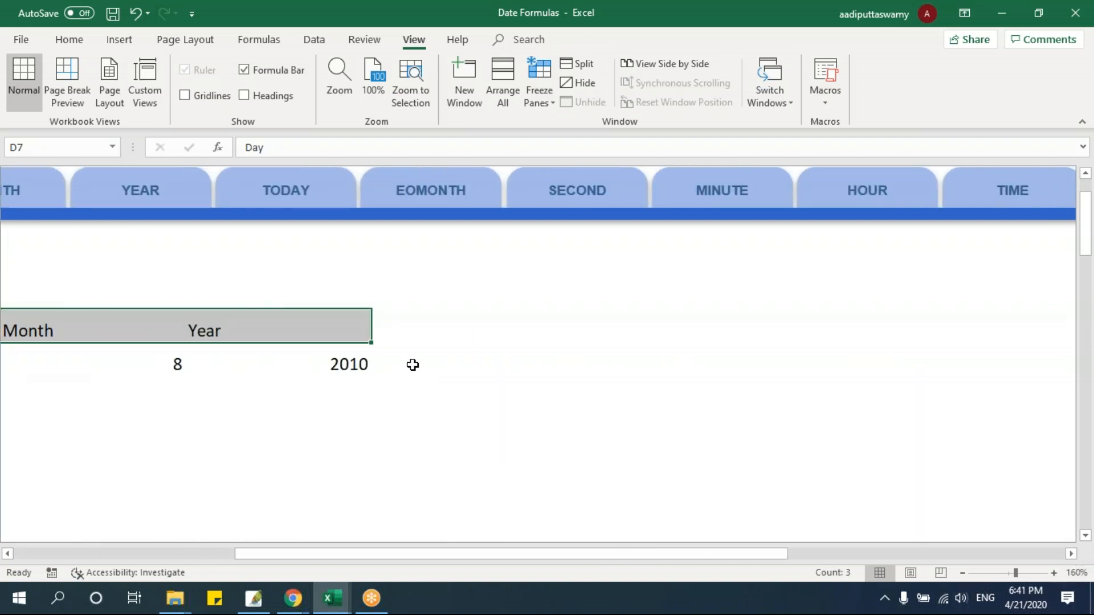
pyautogui.click(308, 192)
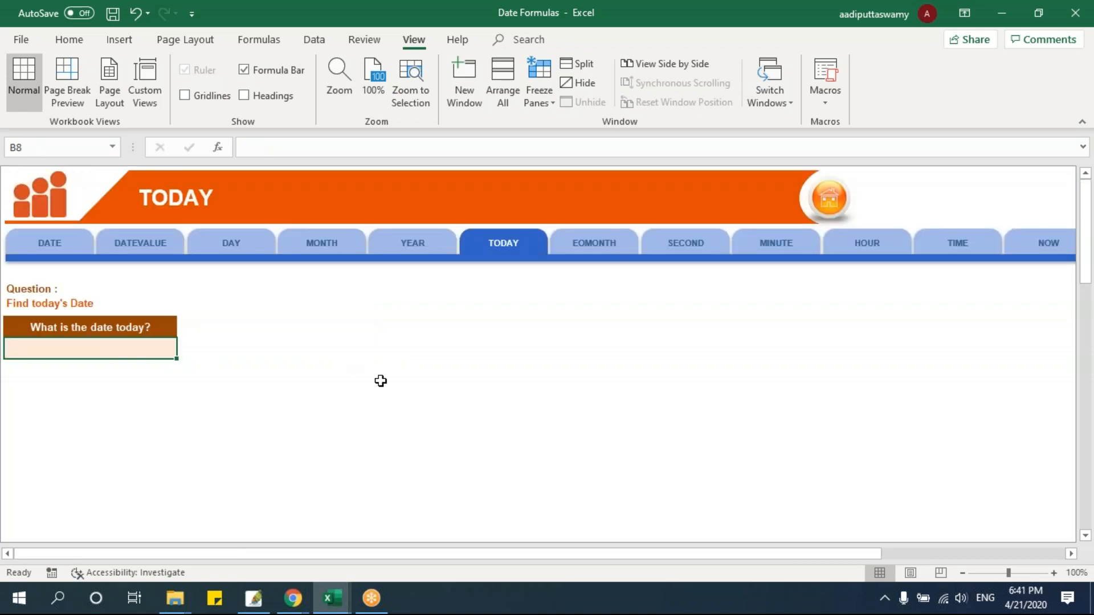
pyautogui.scroll(4, 383, 382)
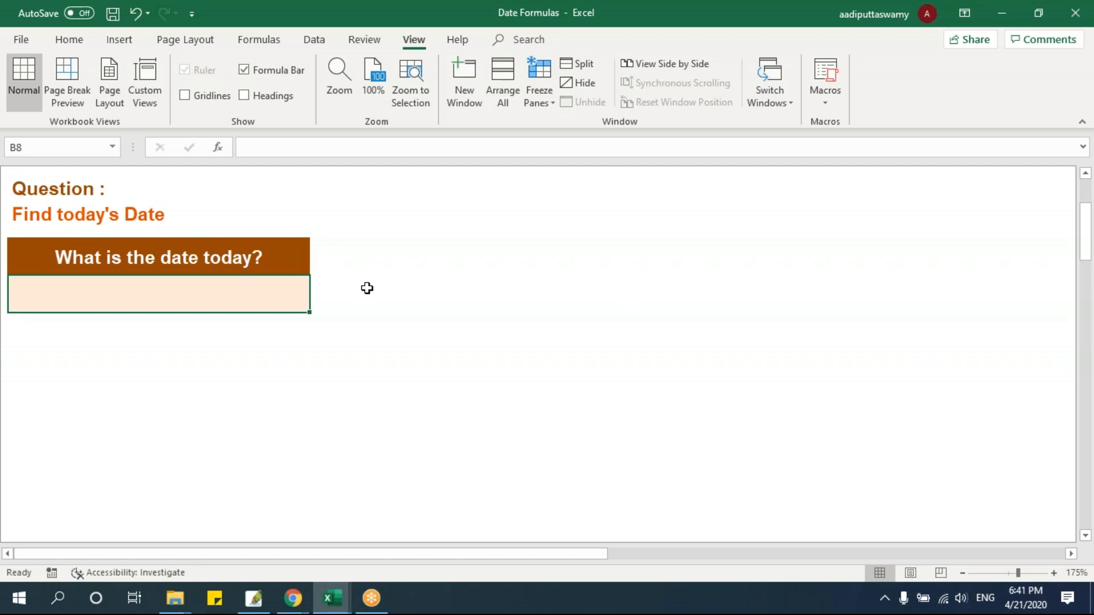
# Enter =TODAY() in B8 to answer the question about today's date, and check the formula
pyautogui.write('=')
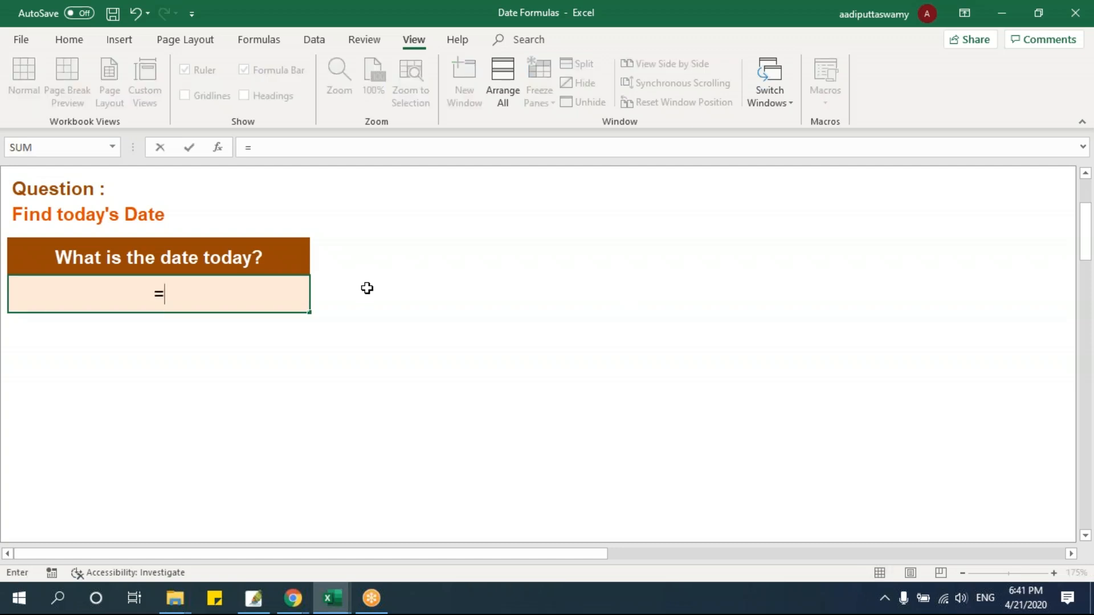
pyautogui.write('tod')
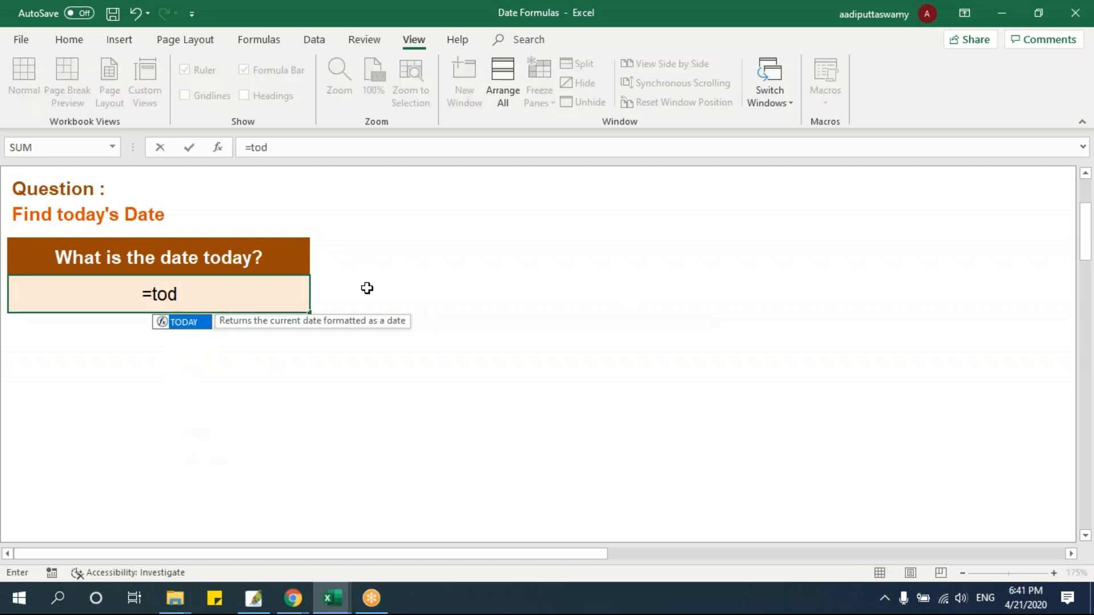
pyautogui.press('Tab')
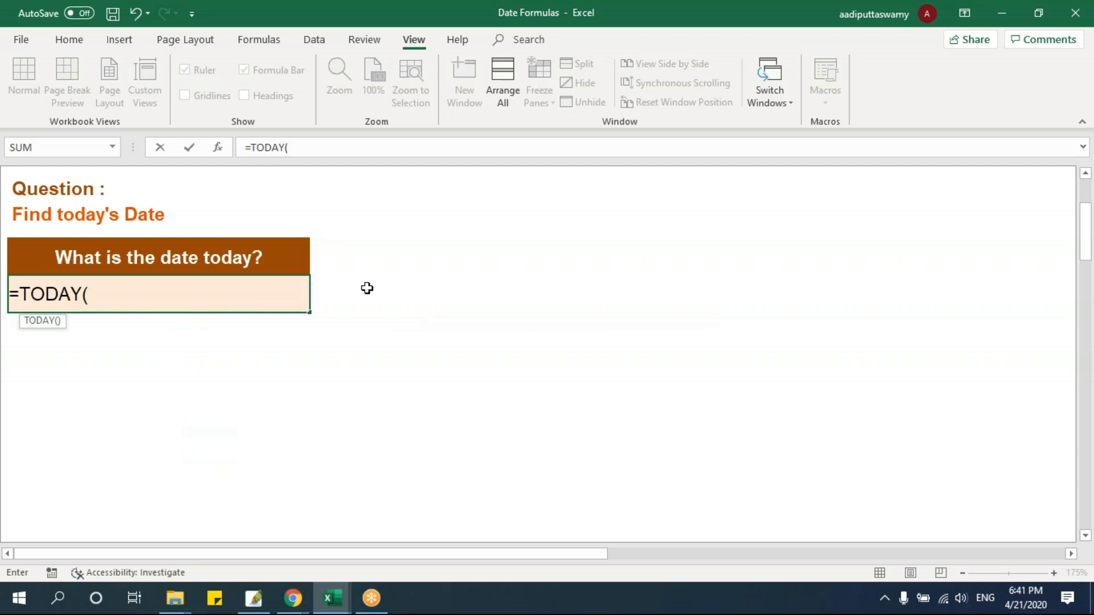
pyautogui.write(')')
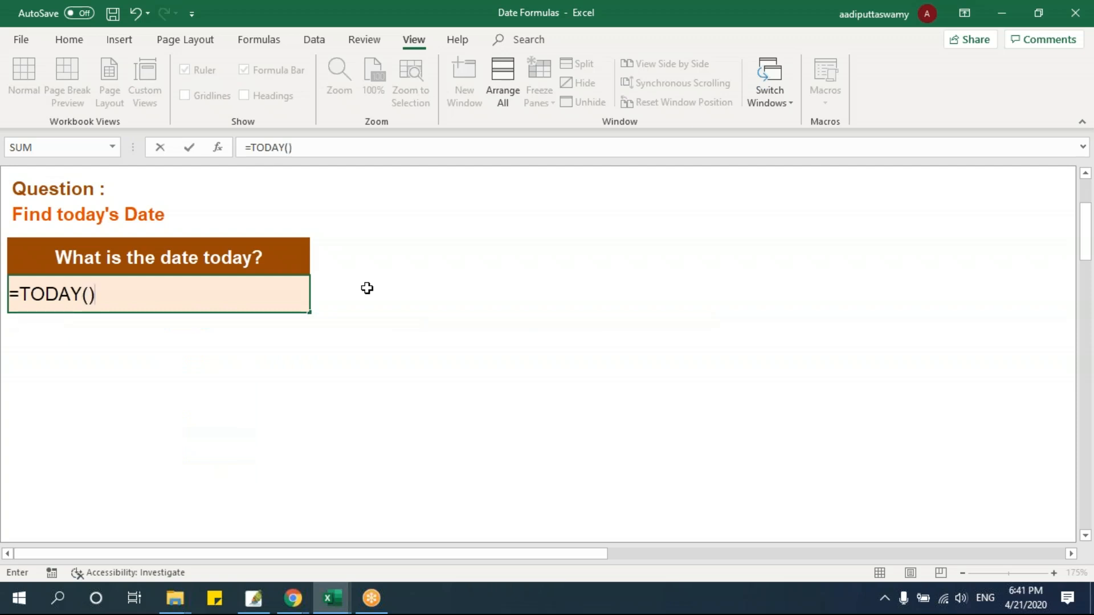
pyautogui.press('Return')
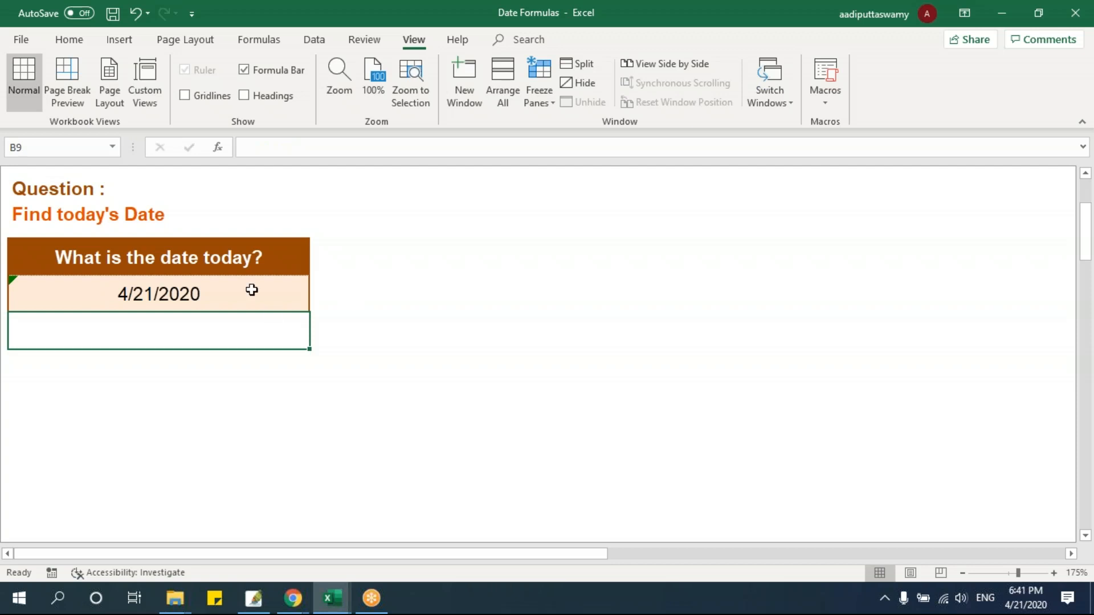
pyautogui.click(273, 307)
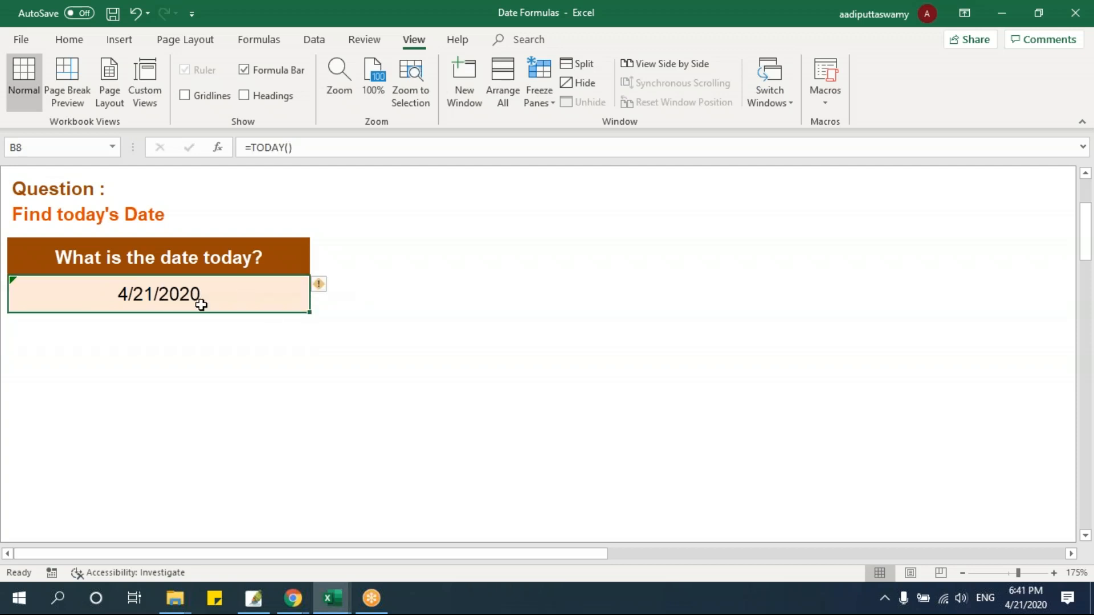
# Format the TODAY result in B8 to display as 21-Apr-20 and check its underlying formula
pyautogui.hotkey('ctrl', '1')
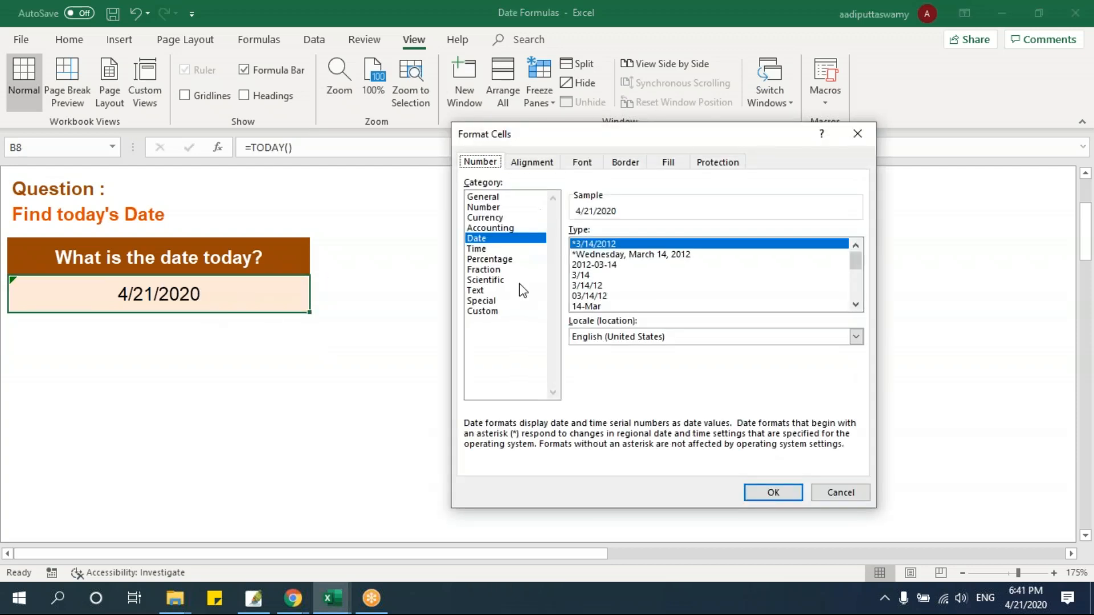
pyautogui.click(607, 305)
pyautogui.scroll(-1, 613, 309)
pyautogui.click(593, 286)
pyautogui.click(773, 492)
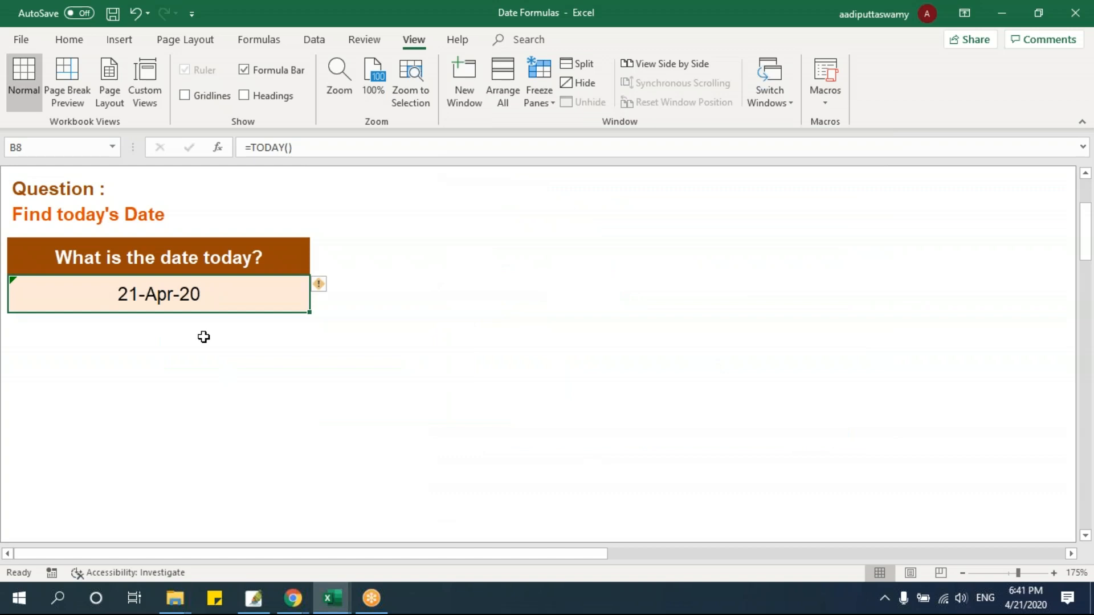
pyautogui.doubleClick(197, 289)
pyautogui.press('Escape')
# Insert the current date, 4/21/2020, as a fixed value in B9 below the TODAY result
pyautogui.click(182, 340)
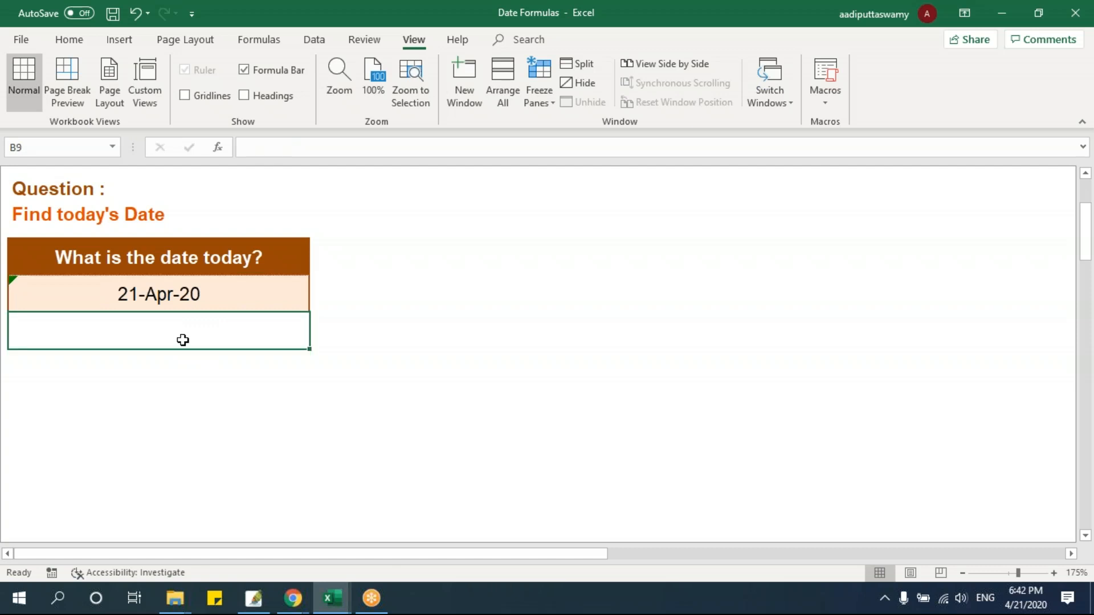
pyautogui.hotkey('ctrl', ';')
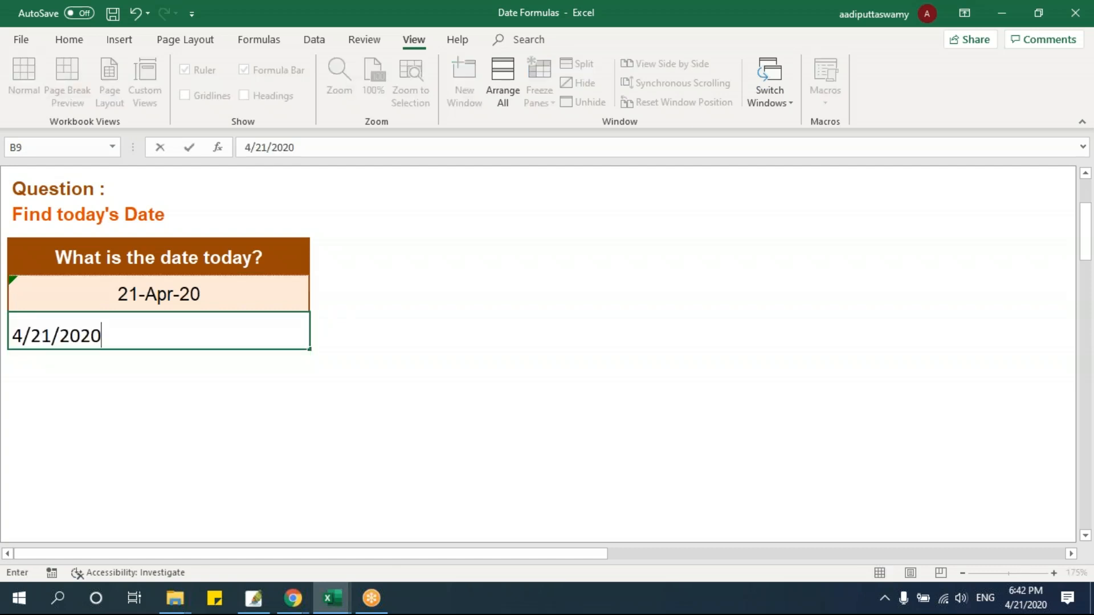
pyautogui.press('Return')
pyautogui.click(187, 337)
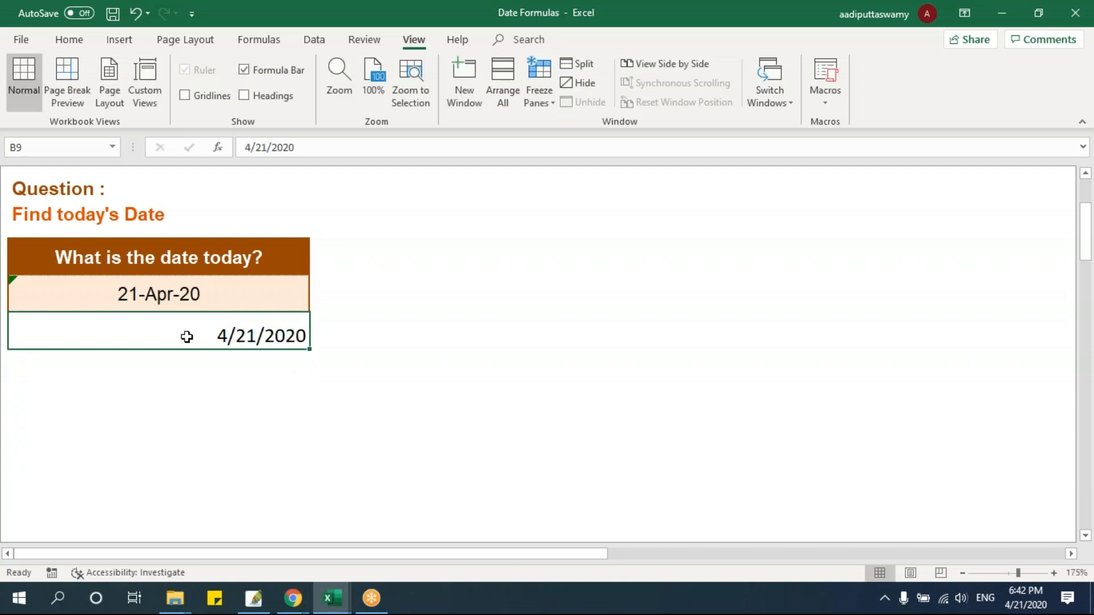
# Compare the contents of B8 and B9 to examine the formula-based date against the fixed date
pyautogui.moveTo(183, 300); pyautogui.dragTo(179, 328)
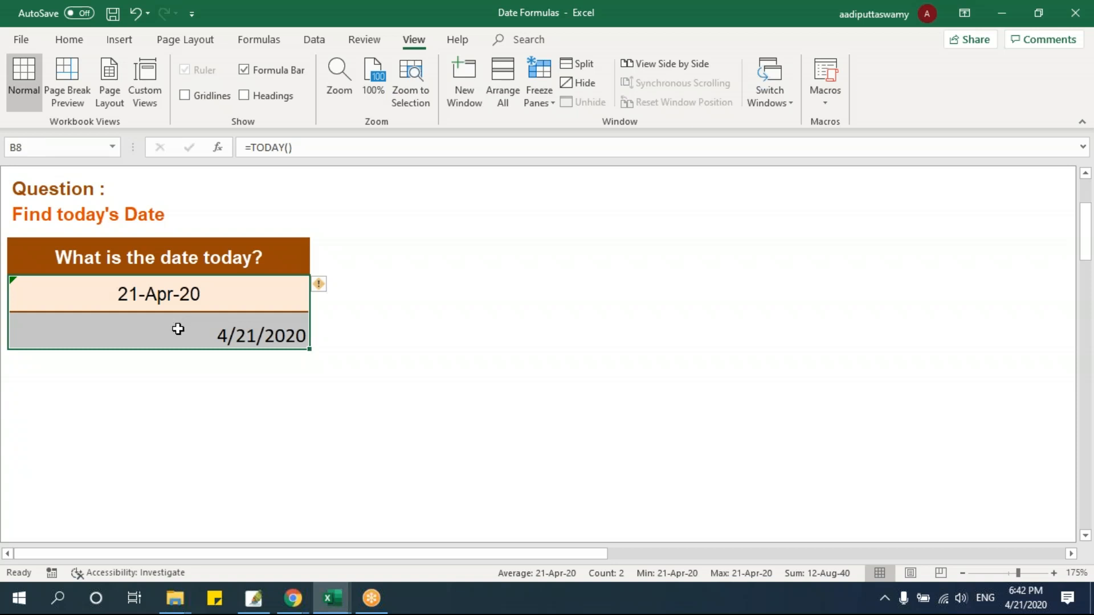
pyautogui.click(386, 357)
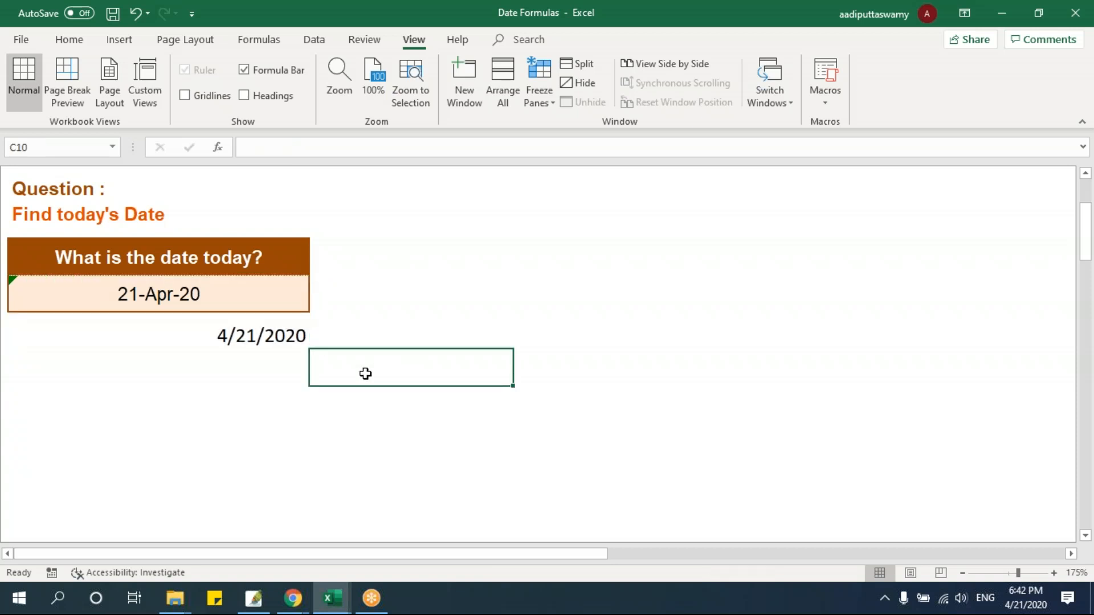
pyautogui.click(205, 296)
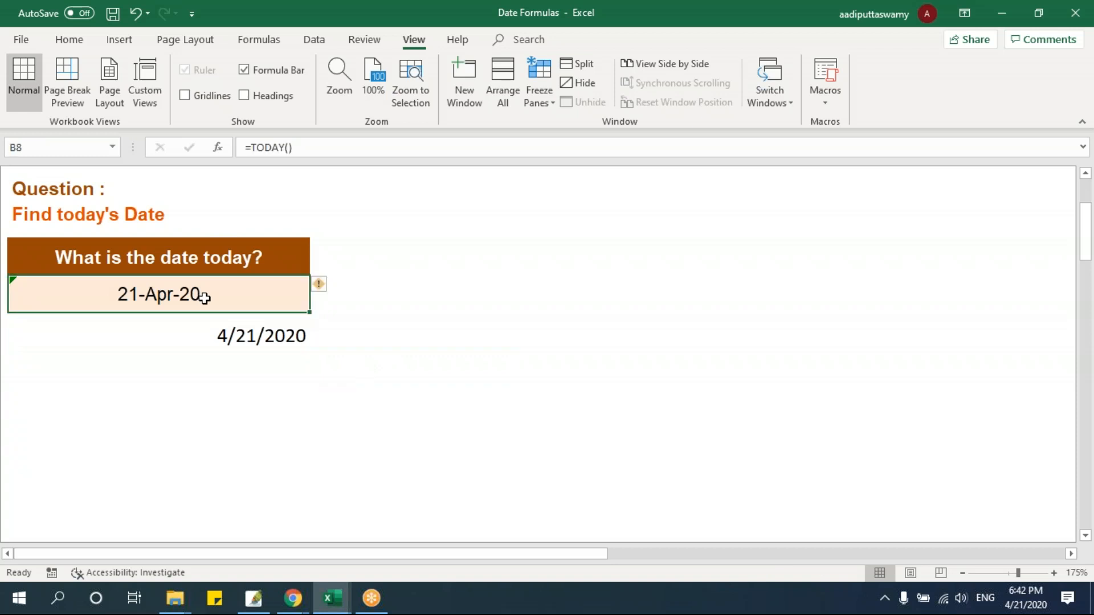
pyautogui.click(222, 336)
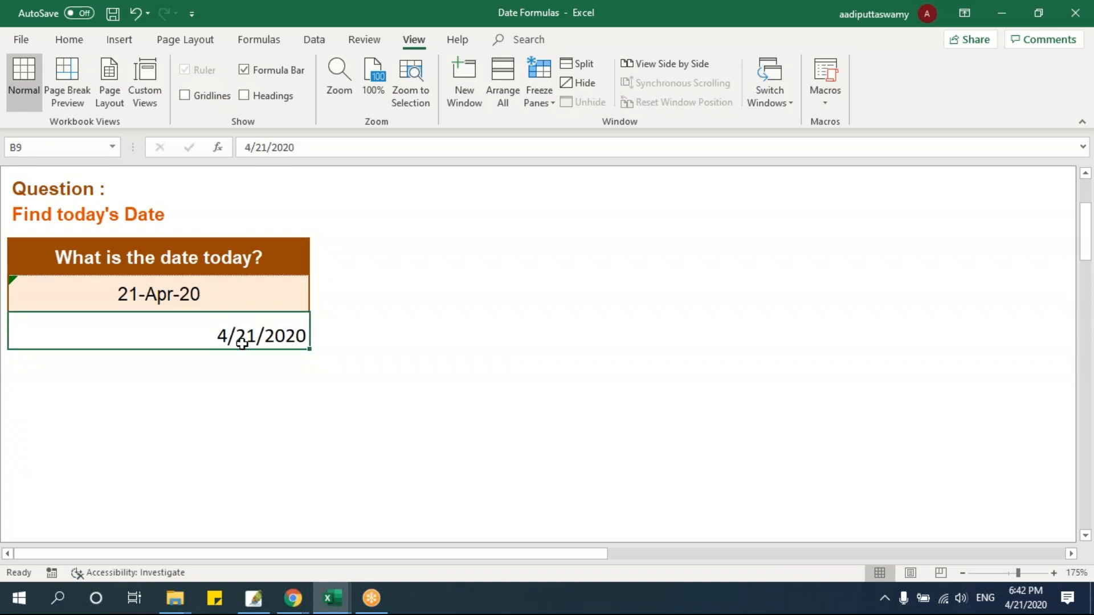
pyautogui.doubleClick(225, 303)
pyautogui.press('Return')
pyautogui.click(246, 381)
pyautogui.doubleClick(244, 340)
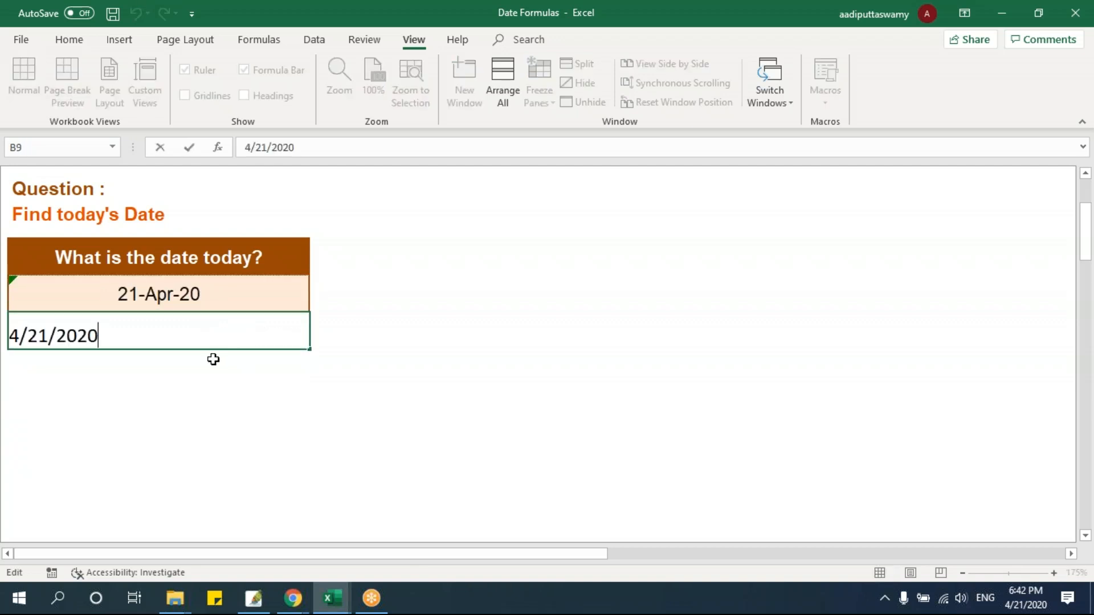
pyautogui.click(208, 381)
pyautogui.click(208, 344)
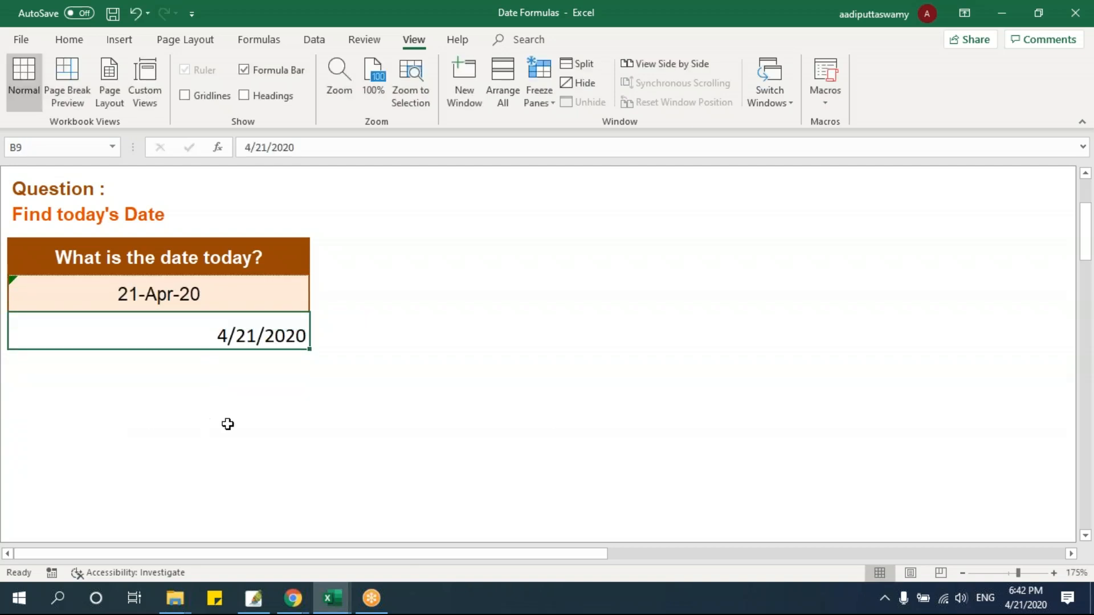
pyautogui.click(251, 399)
pyautogui.click(245, 342)
# Enter the note "Cntrl+:" in C9 beside the fixed date and recheck the TODAY formula in B8
pyautogui.click(376, 335)
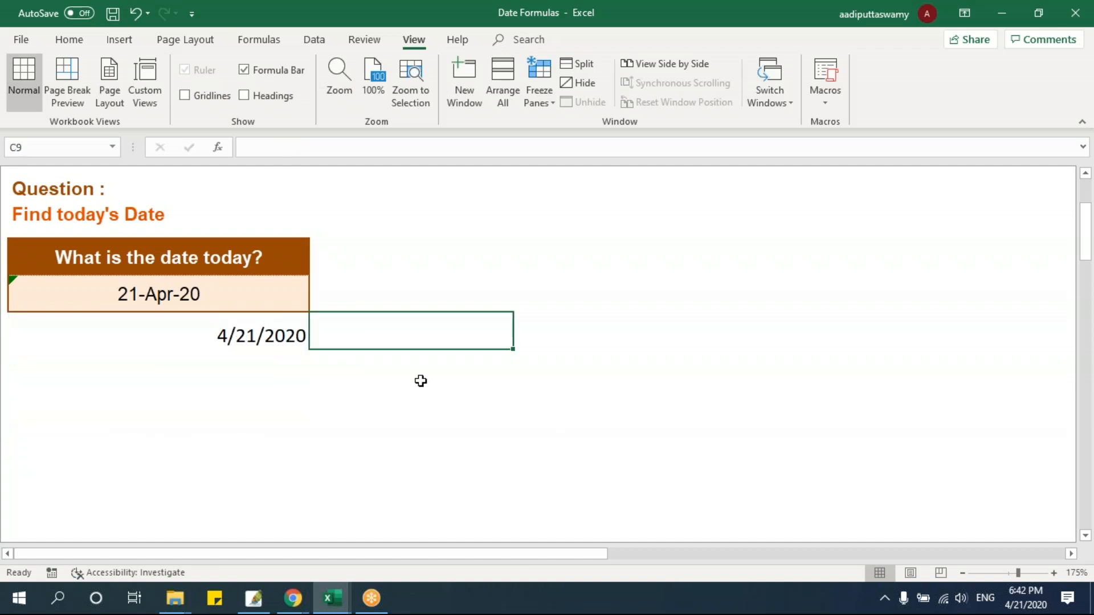
pyautogui.write('Cntrl')
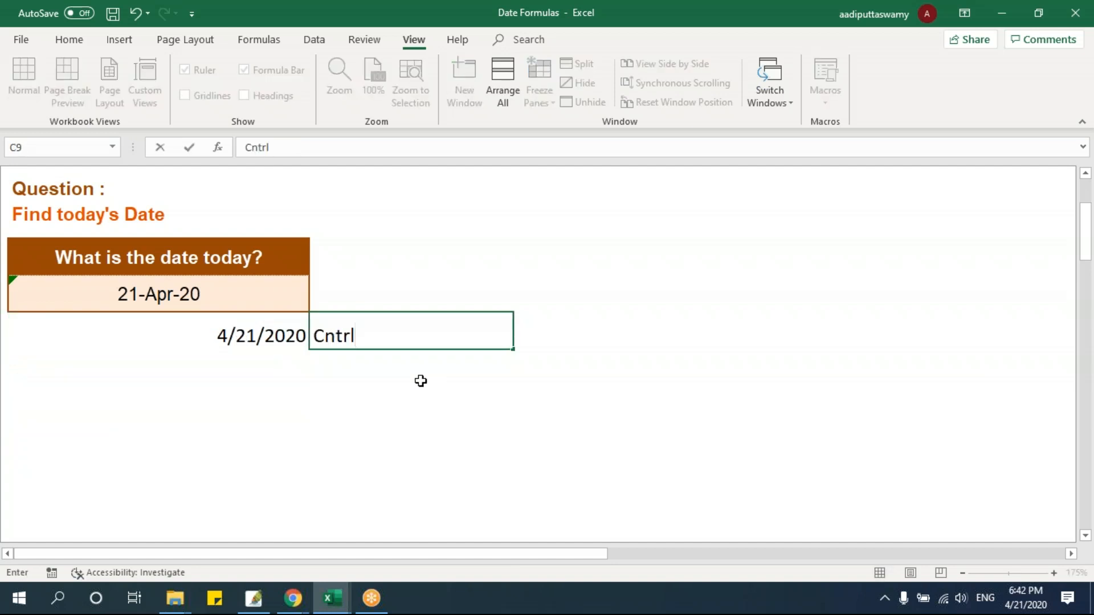
pyautogui.write('+:')
pyautogui.press('Return')
pyautogui.click(304, 284)
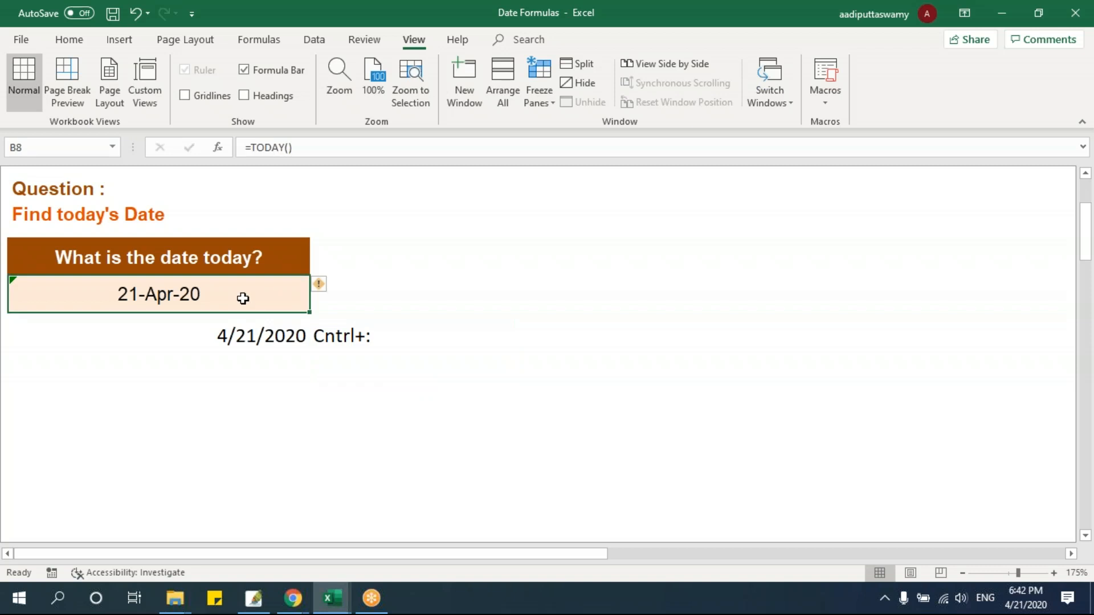
pyautogui.doubleClick(244, 299)
pyautogui.press('Escape')
pyautogui.doubleClick(240, 294)
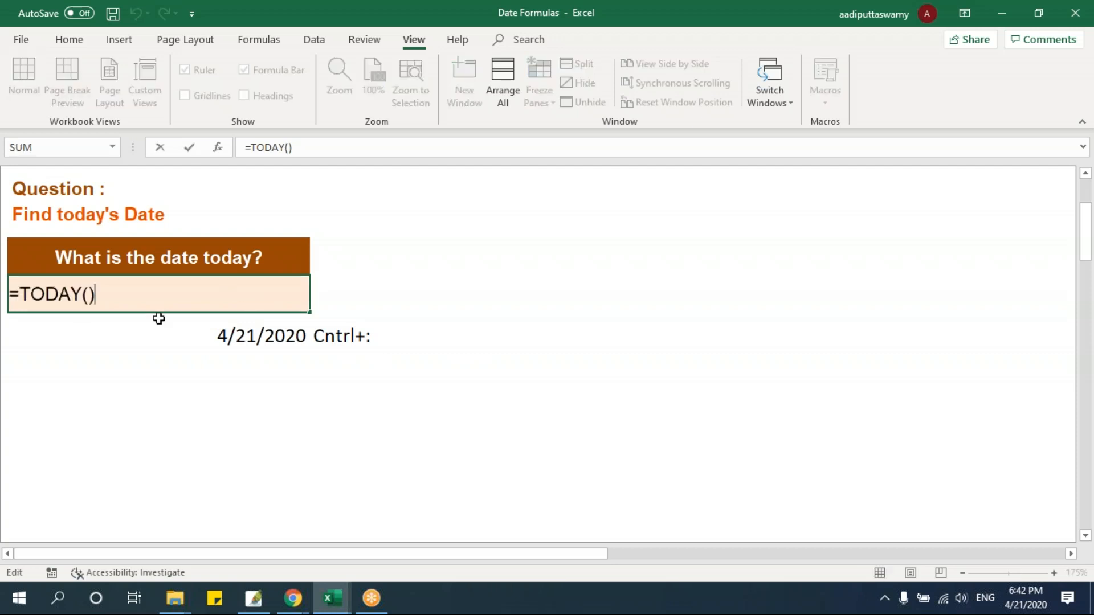
pyautogui.press('Escape')
# Switch from the TODAY sheet to the EOMONTH sheet with its table of dates
pyautogui.scroll(3, 918, 428)
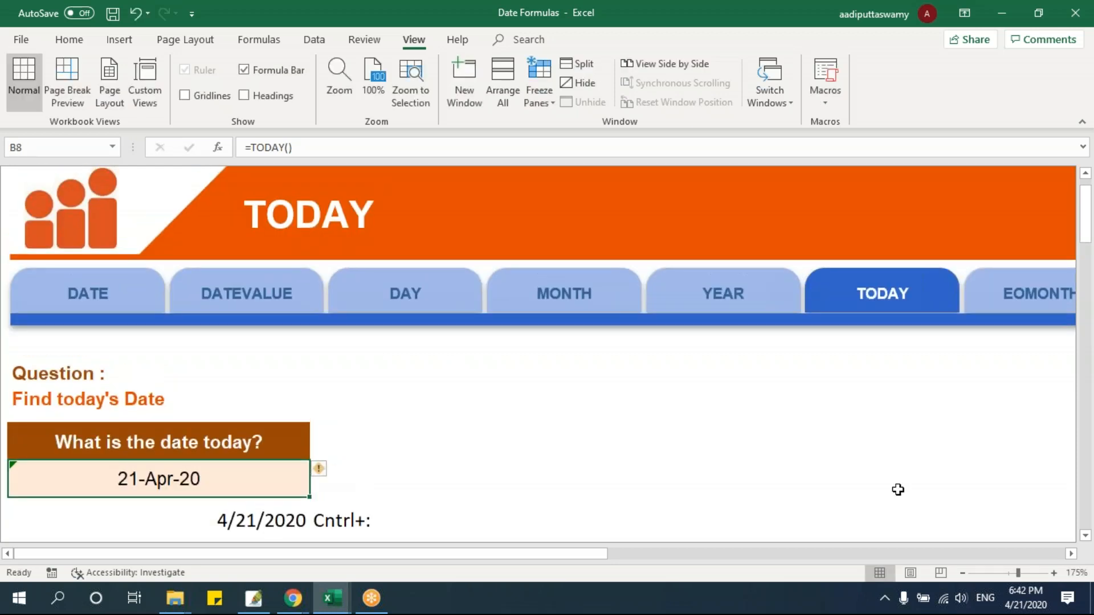
pyautogui.hscroll(8, 1075, 556)
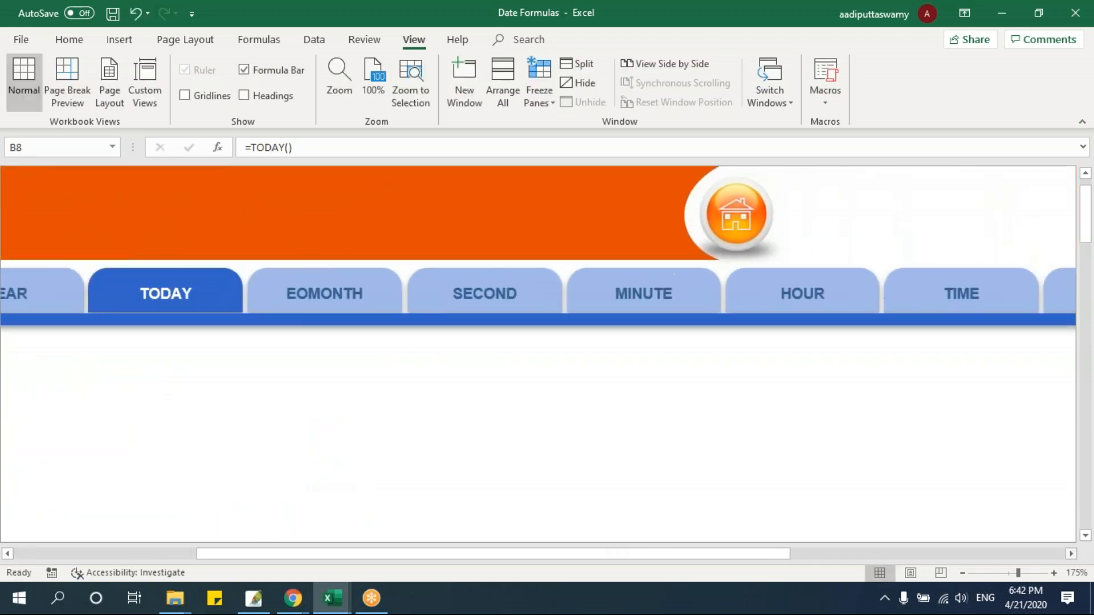
pyautogui.click(327, 296)
pyautogui.click(294, 353)
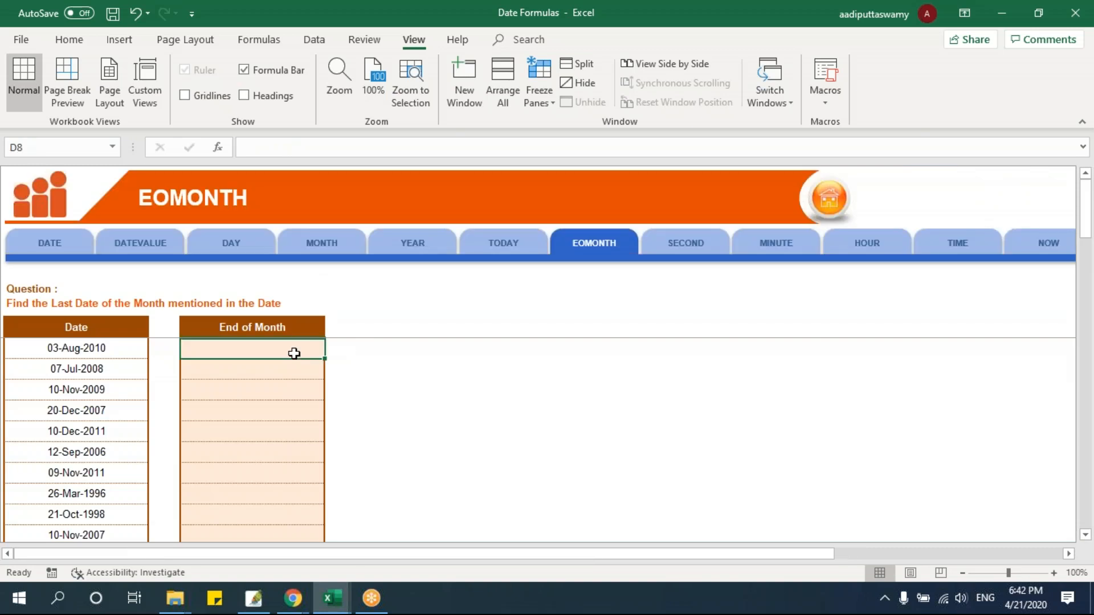
pyautogui.keyDown('ctrl'); pyautogui.scroll(4, 365, 393); pyautogui.keyUp('ctrl')
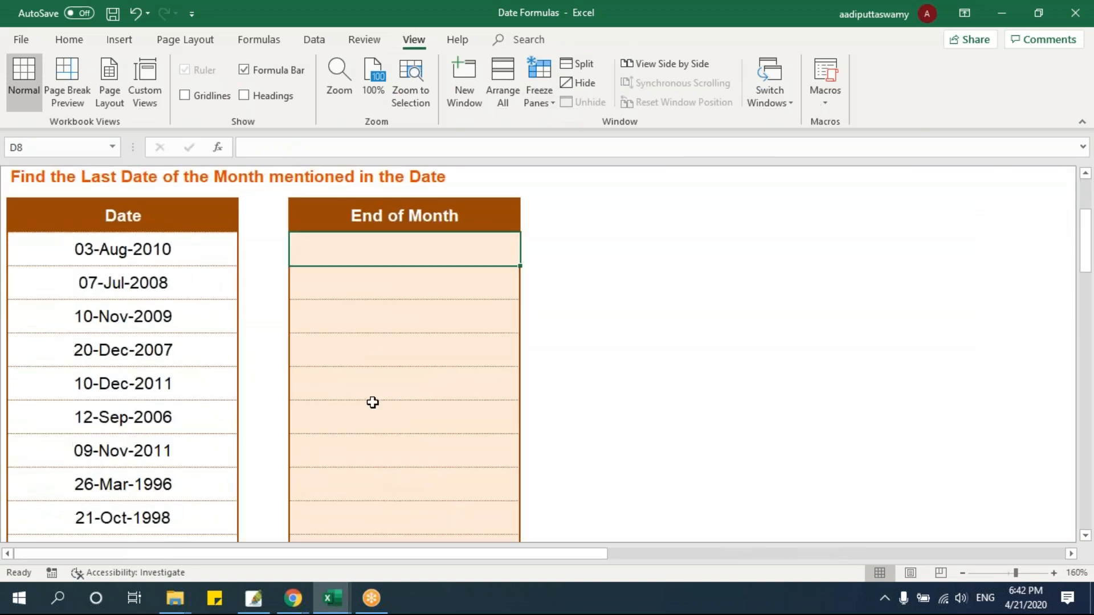
pyautogui.keyDown('ctrl'); pyautogui.scroll(1, 373, 402); pyautogui.keyUp('ctrl')
pyautogui.scroll(1, 220, 393)
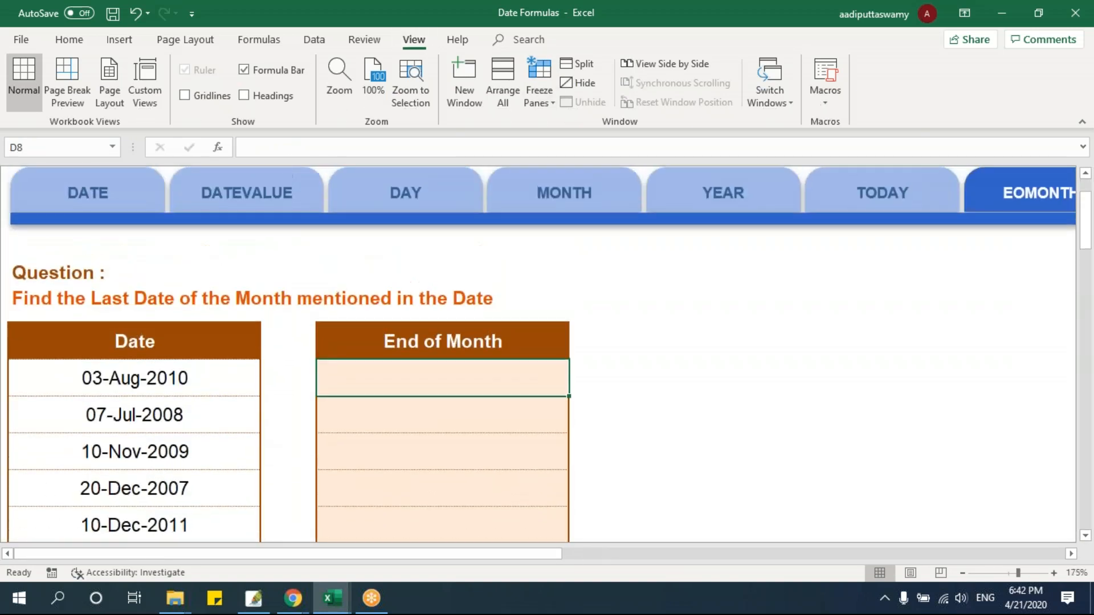
# Enter =EOMONTH(B8,0) in D8 to find the last date of the first date's own month
pyautogui.click(213, 392)
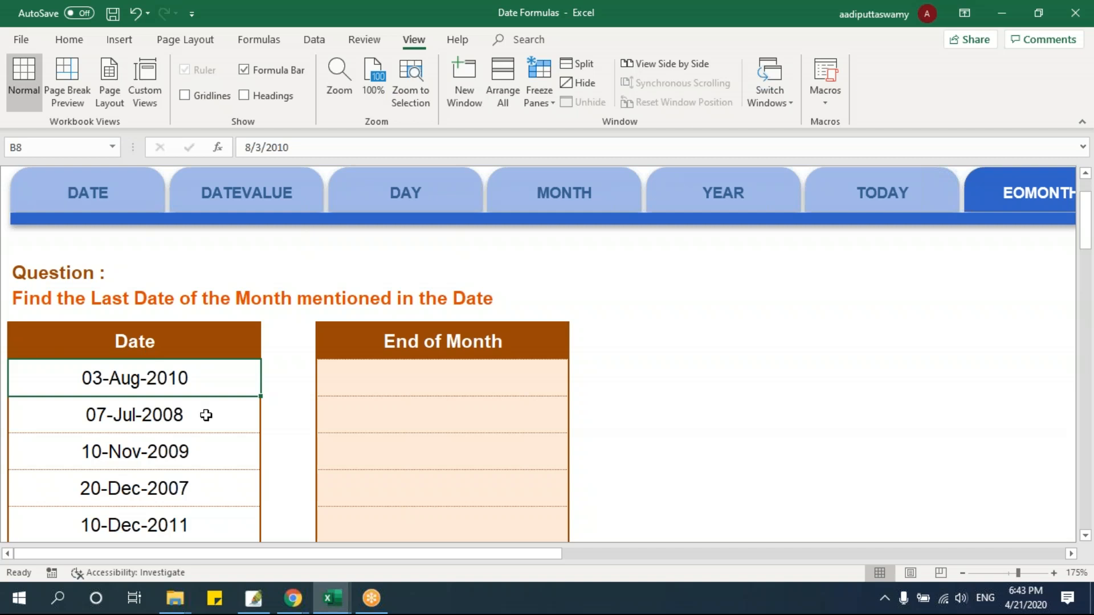
pyautogui.click(373, 391)
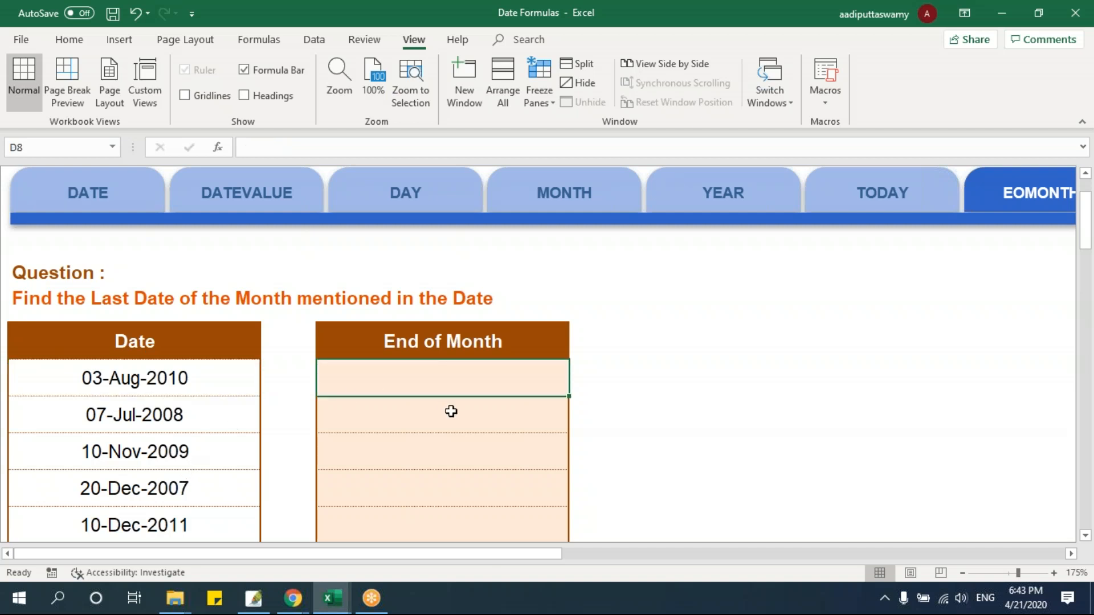
pyautogui.write('=eom')
pyautogui.press('Tab')
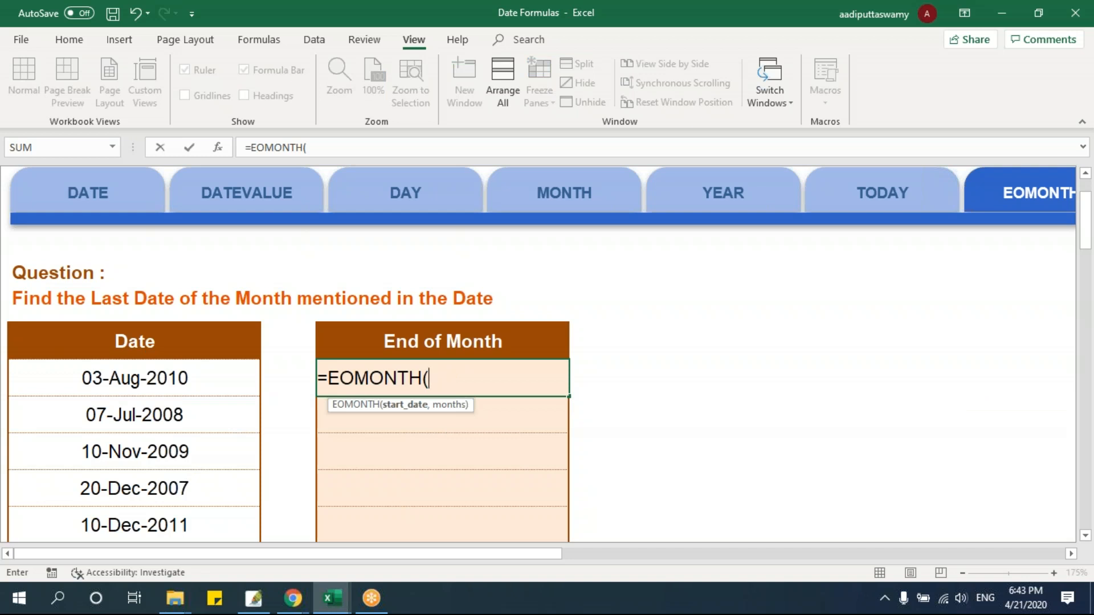
pyautogui.click(203, 383)
pyautogui.write(',')
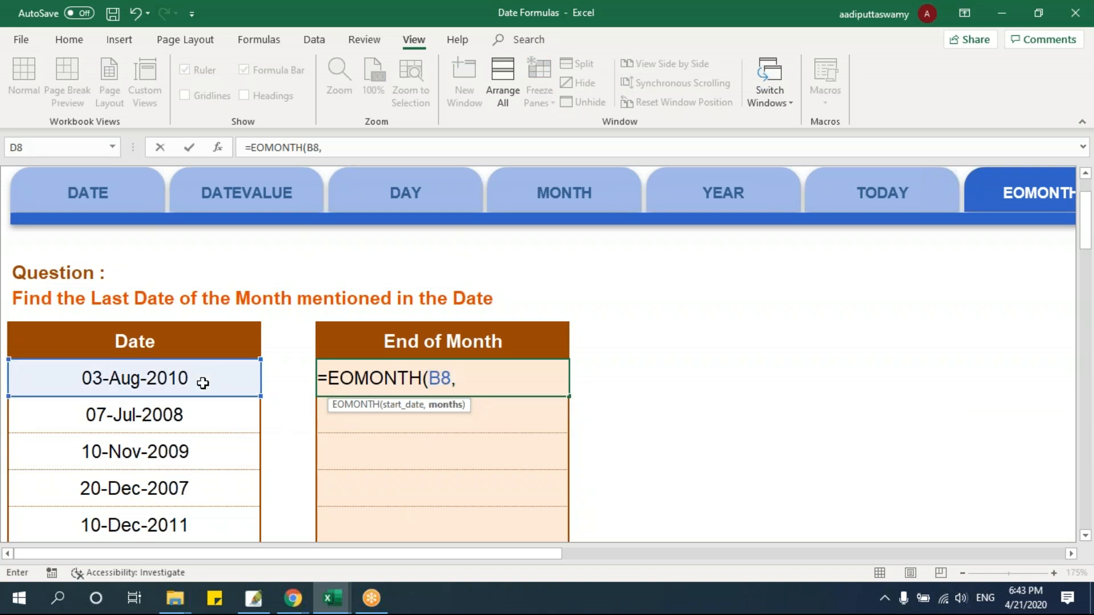
pyautogui.write('0)')
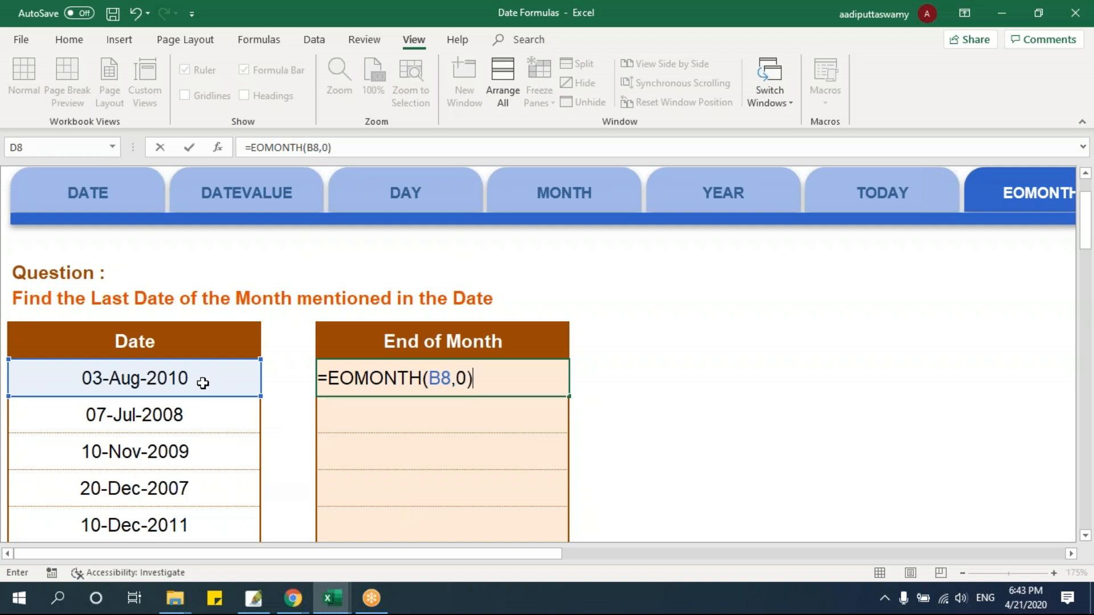
pyautogui.press('Return')
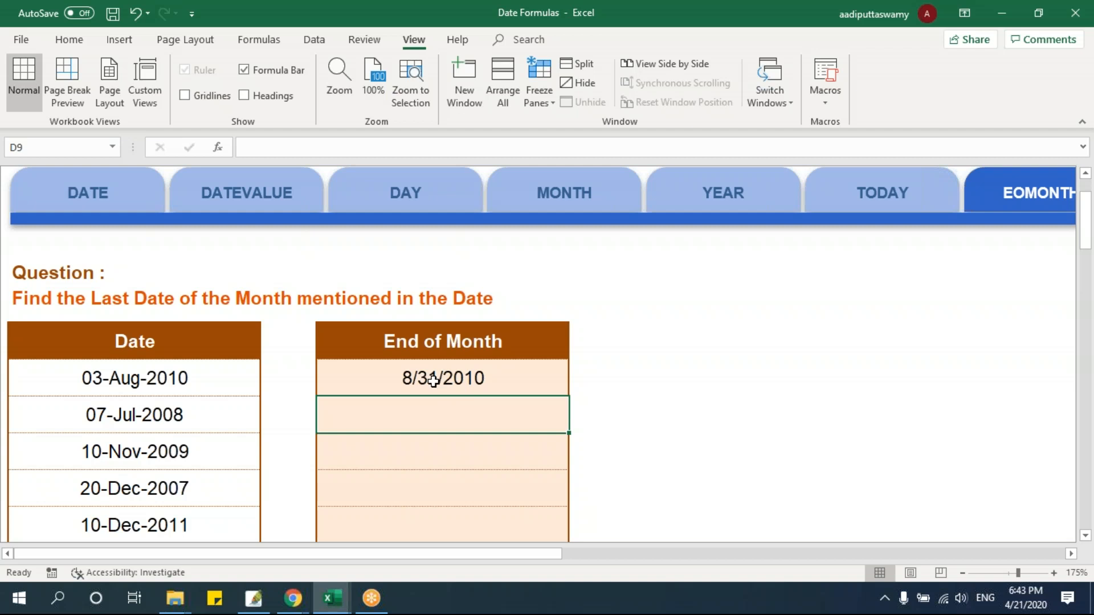
# Fill the End of Month formula from D8 down to D11 and compare row 9 with its source date
pyautogui.click(456, 381)
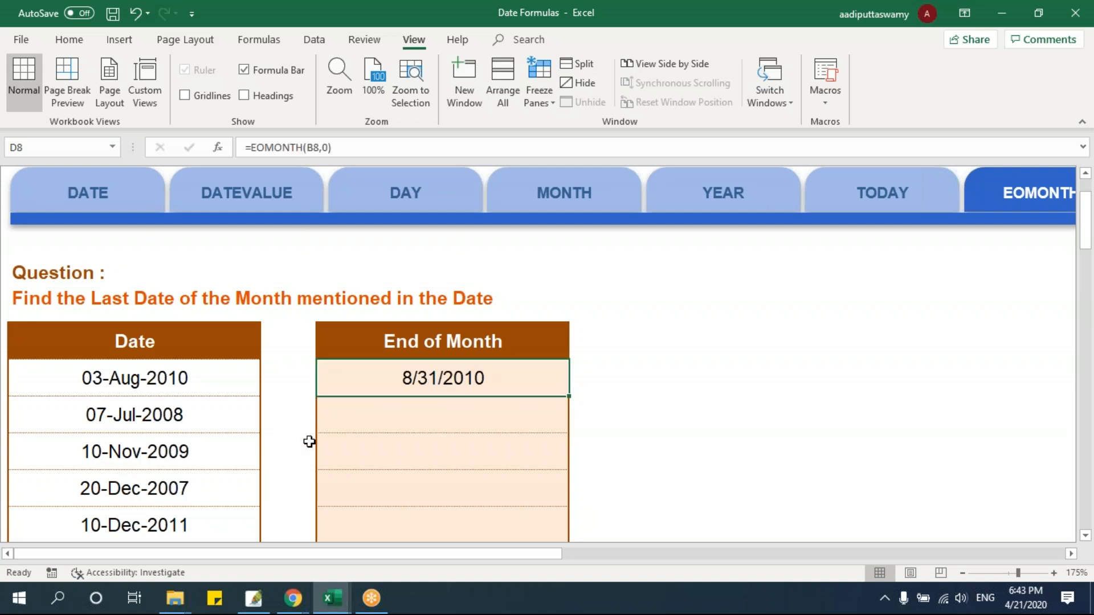
pyautogui.moveTo(568, 397); pyautogui.dragTo(576, 521)
pyautogui.click(229, 415)
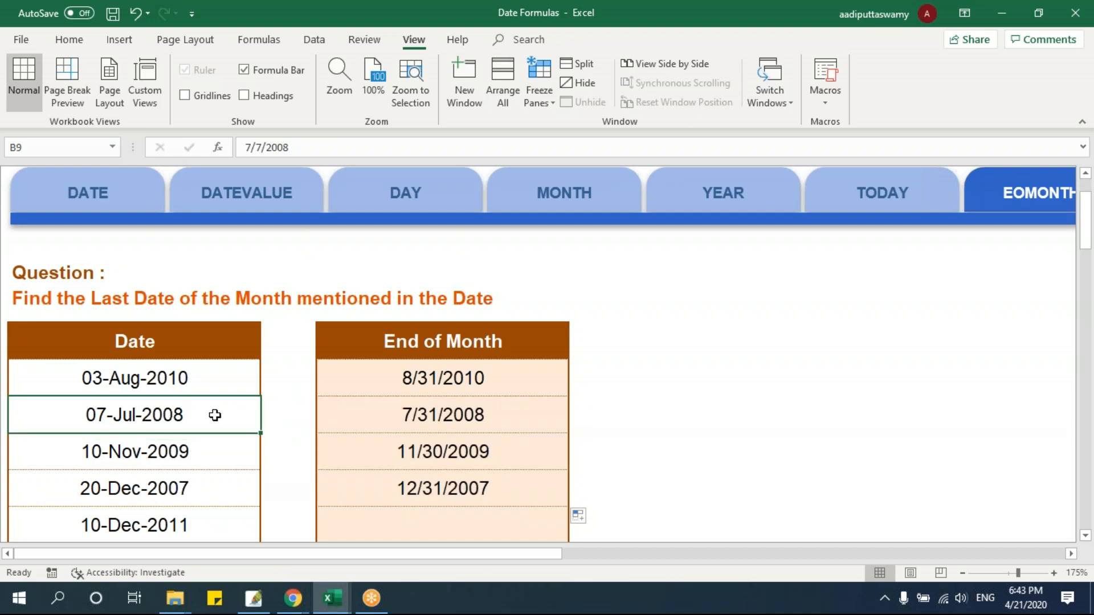
pyautogui.keyDown('shift'); pyautogui.click(338, 417); pyautogui.keyUp('shift')
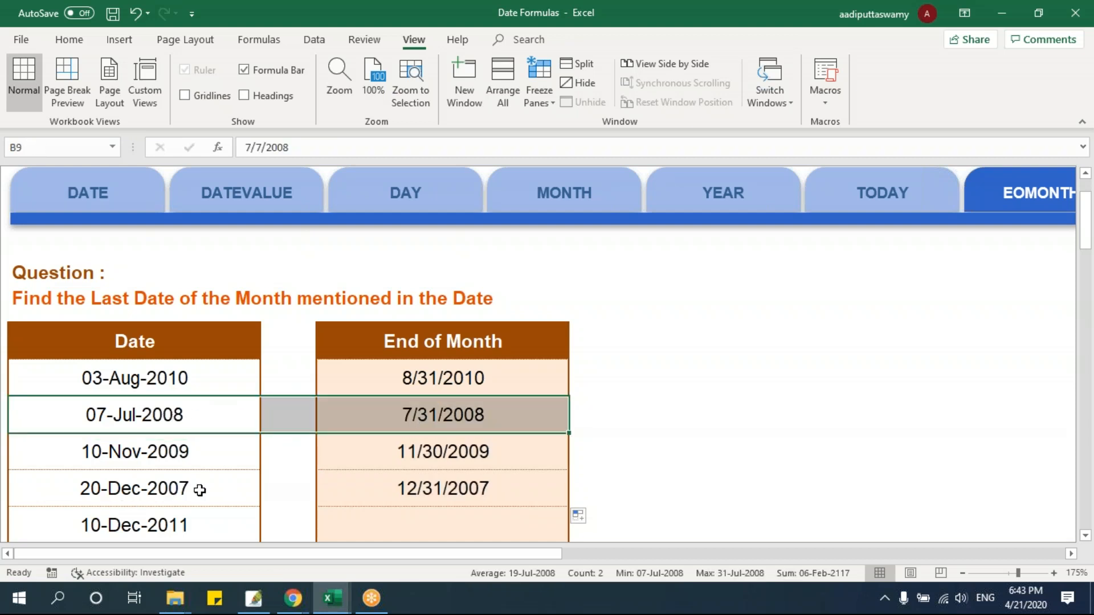
# Change the months argument in D8 to 1 for the following month's end and fill down to D11
pyautogui.doubleClick(439, 381)
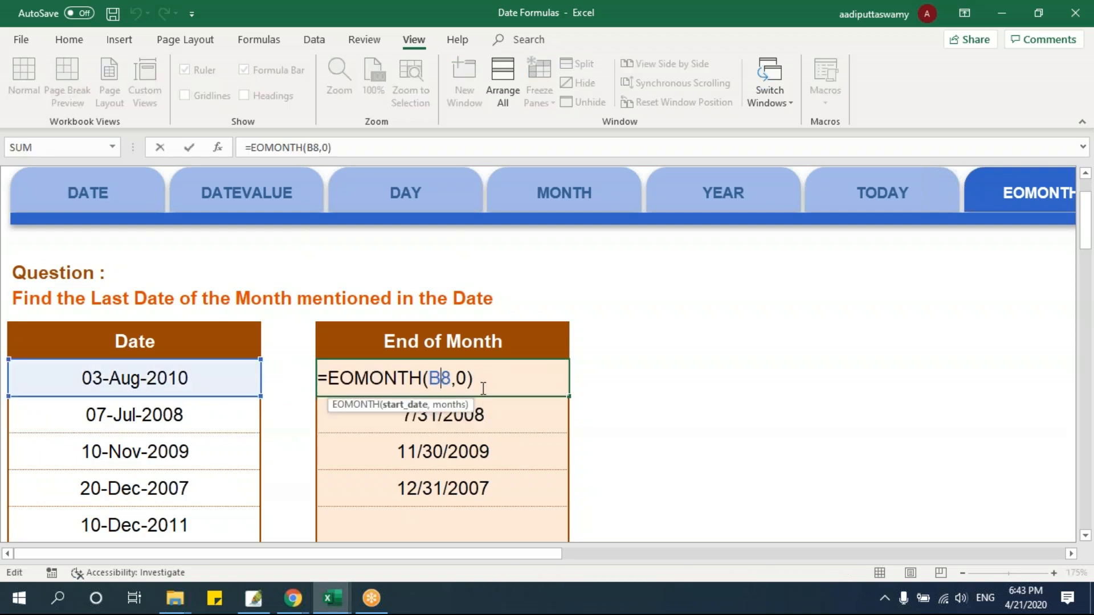
pyautogui.press('BackSpace')
pyautogui.write('1')
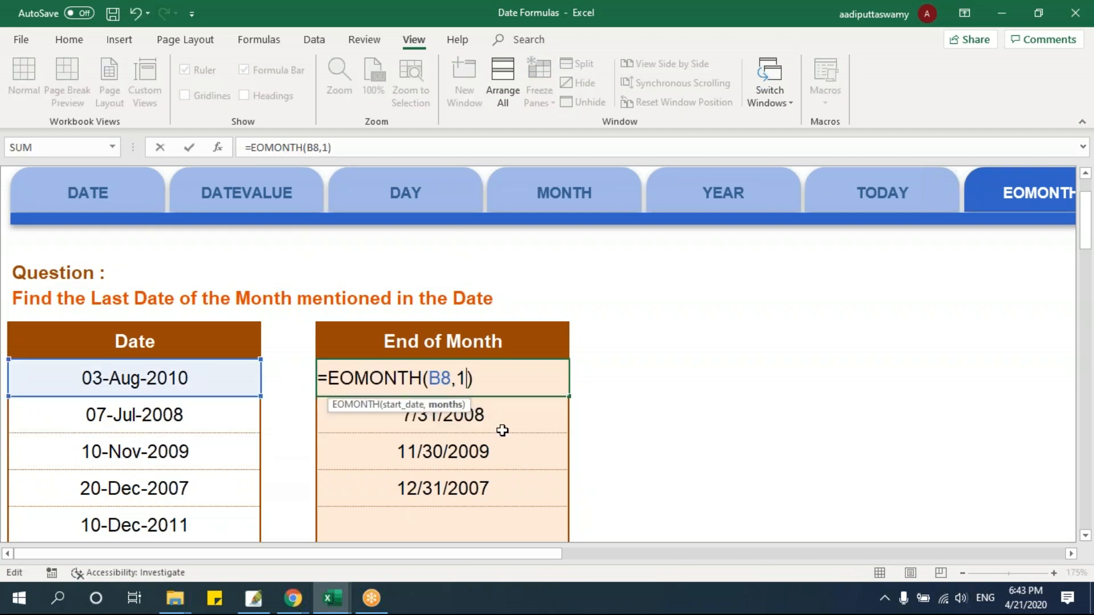
pyautogui.press('Return')
pyautogui.click(548, 381)
pyautogui.moveTo(569, 397); pyautogui.dragTo(562, 494)
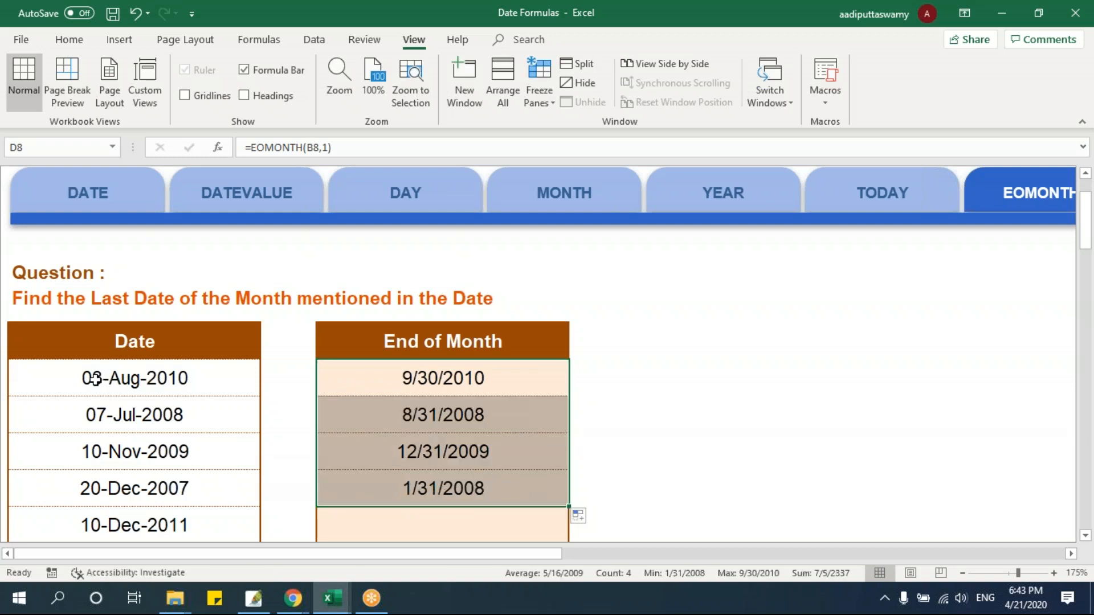
# Change the months argument in D8 to -1 for the previous month's end and fill down to D11
pyautogui.doubleClick(419, 384)
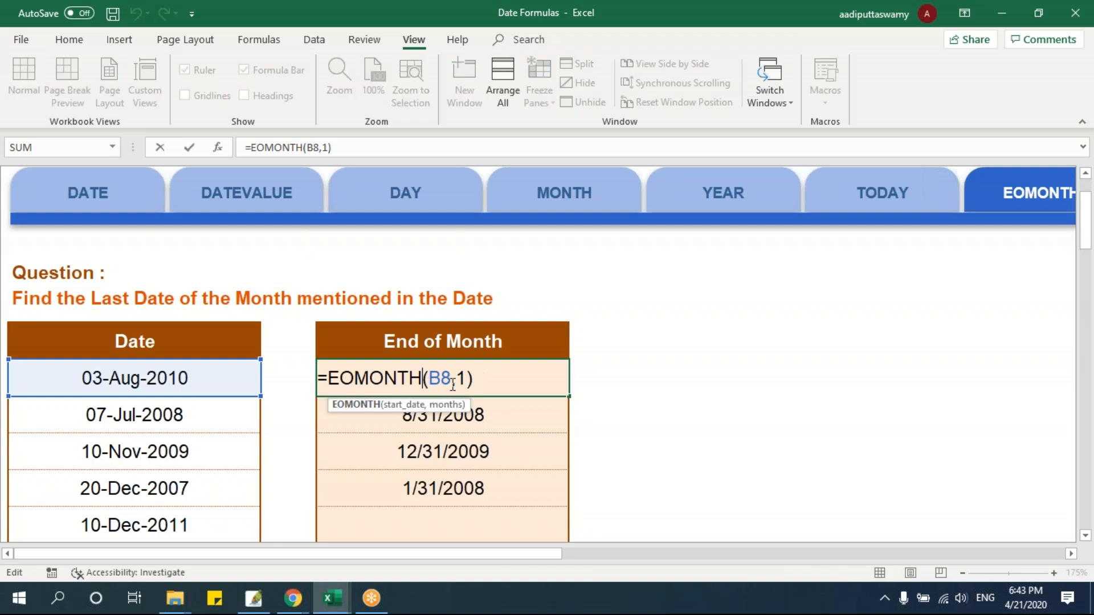
pyautogui.write('-1')
pyautogui.press('BackSpace')
pyautogui.press('Return')
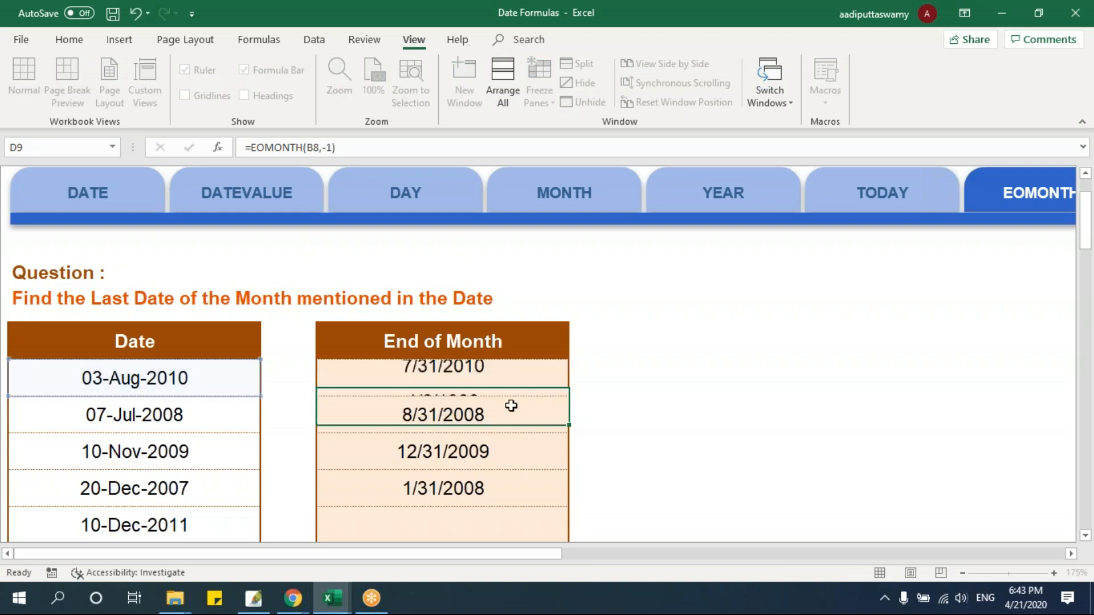
pyautogui.click(539, 383)
pyautogui.moveTo(568, 396); pyautogui.dragTo(570, 507)
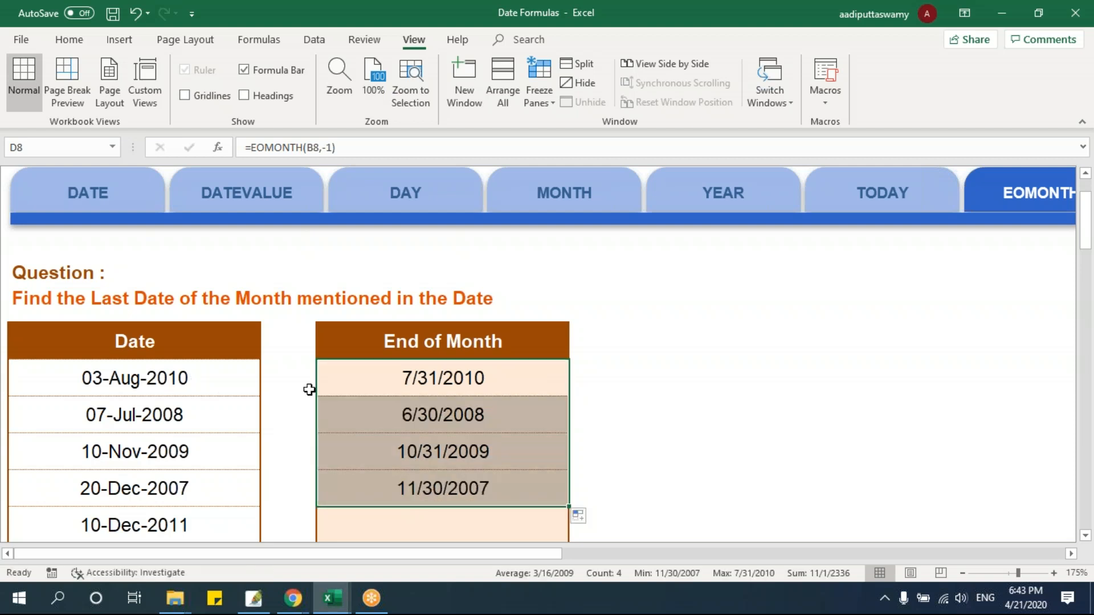
# Set the months argument in D8 to -12 for the month end a year earlier and fill down to D11
pyautogui.click(481, 379)
pyautogui.doubleClick(474, 379)
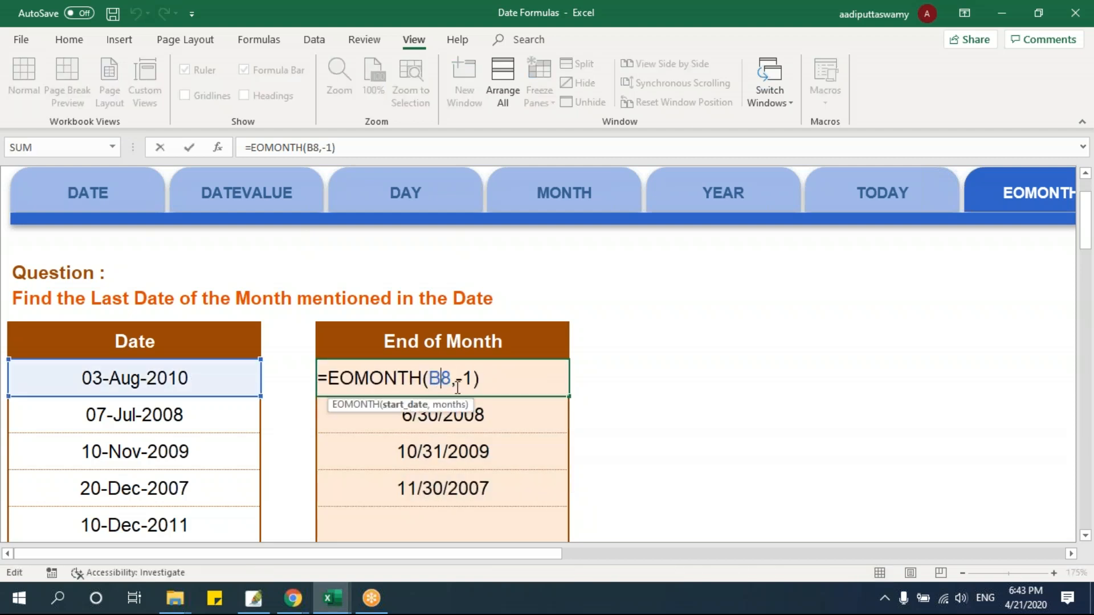
pyautogui.moveTo(474, 379); pyautogui.dragTo(456, 379)
pyautogui.press('BackSpace')
pyautogui.write('-12')
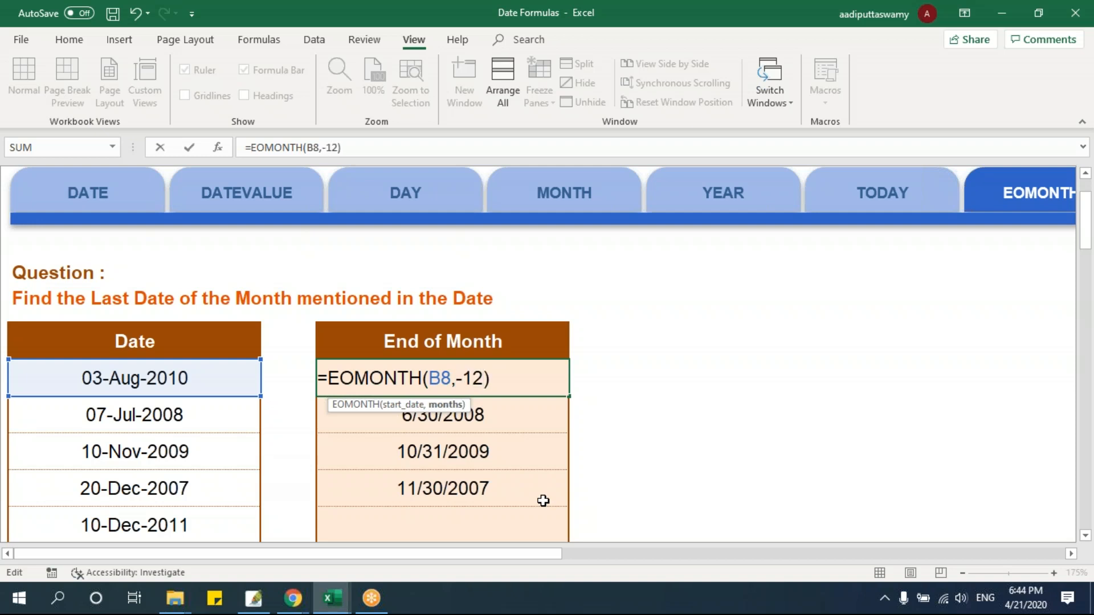
pyautogui.press('Return')
pyautogui.press('Up')
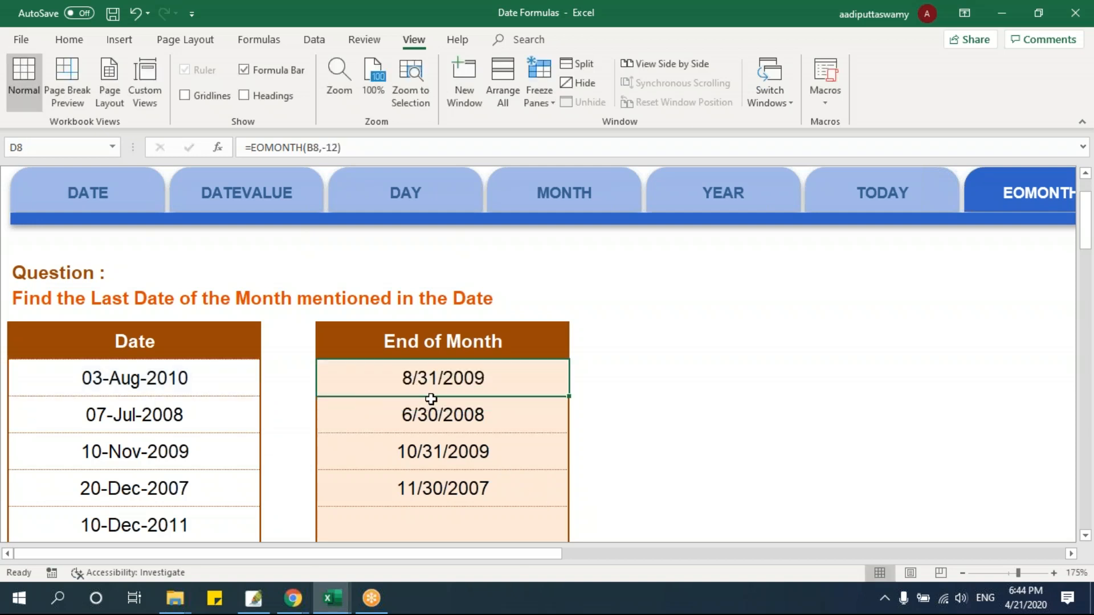
pyautogui.moveTo(569, 395); pyautogui.dragTo(573, 491)
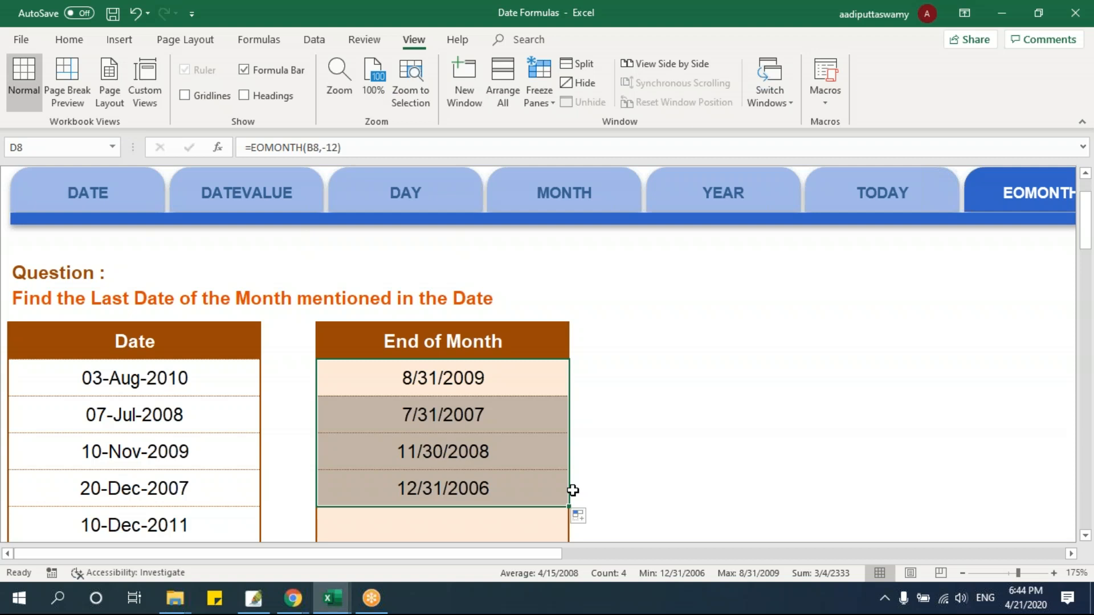
# Open the TIME practice sheet and select the first empty cell of the Time column
pyautogui.click(1071, 554)
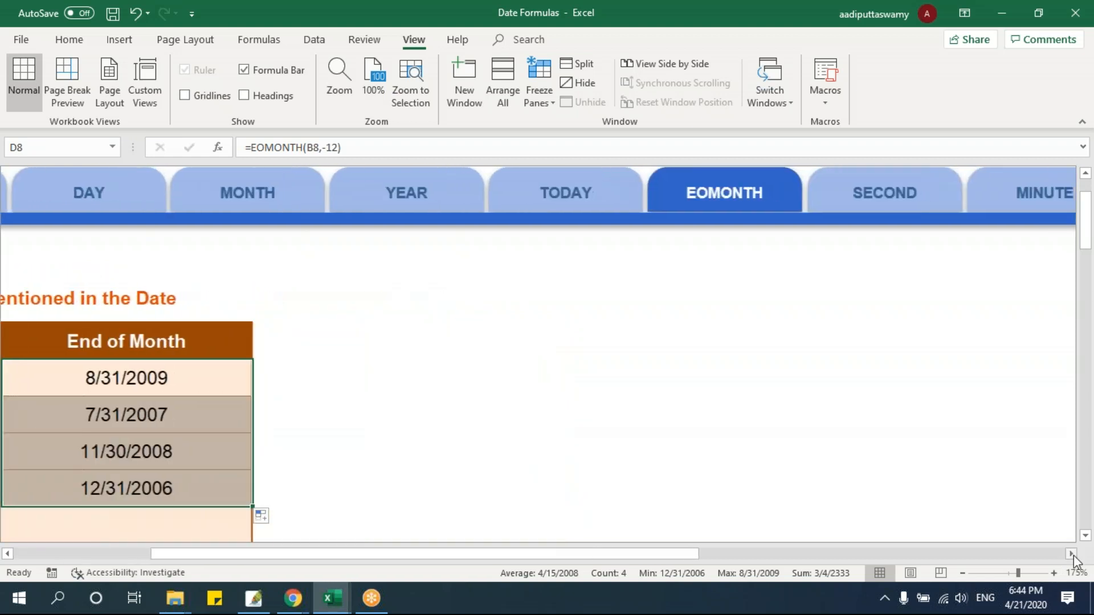
pyautogui.click(1072, 555)
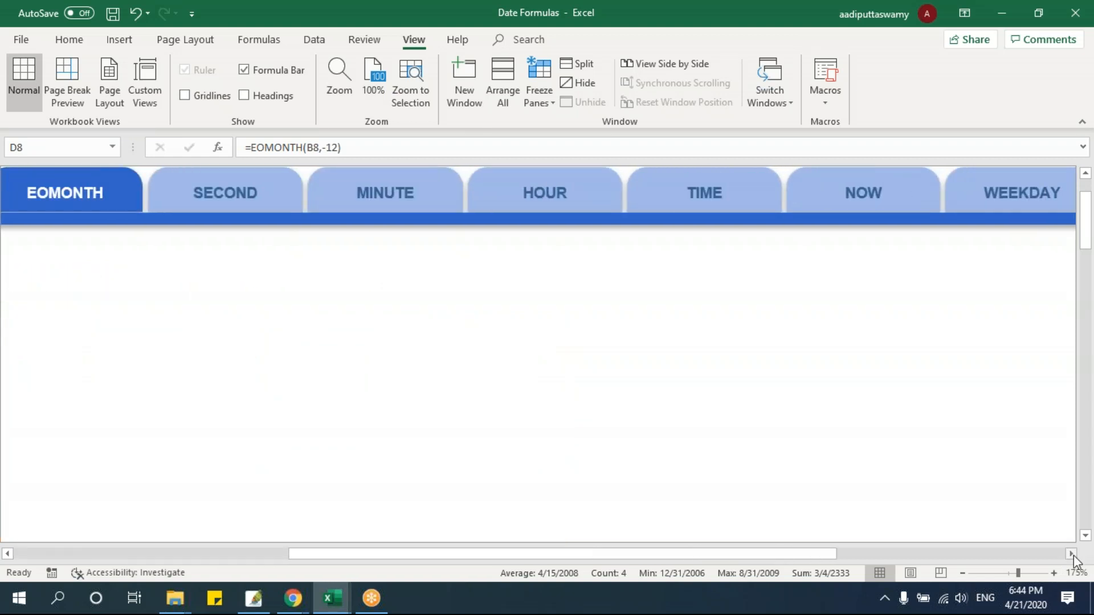
pyautogui.click(694, 204)
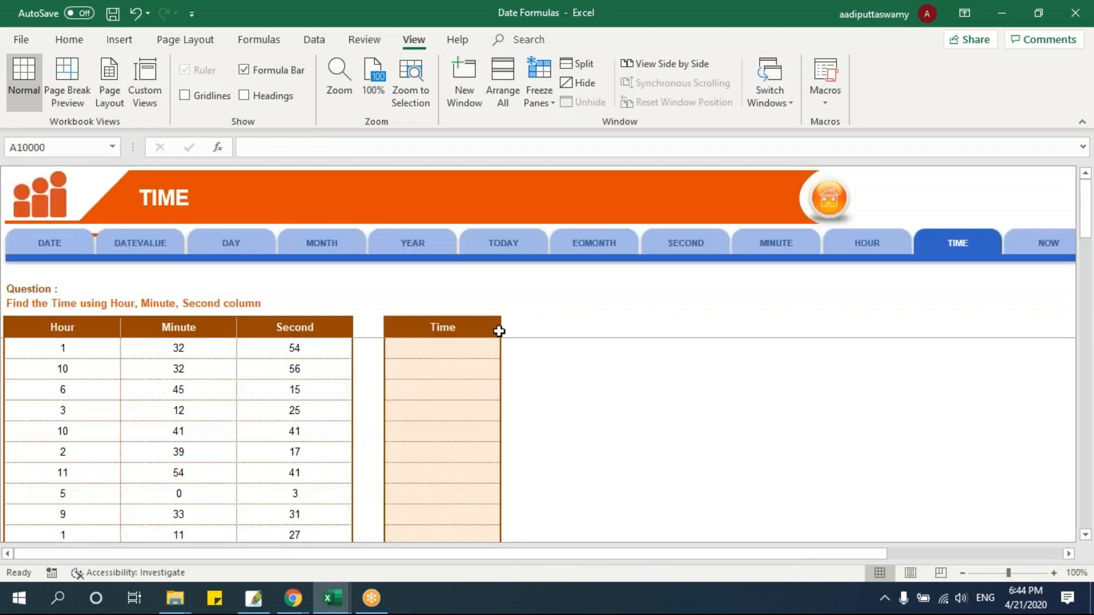
pyautogui.click(422, 352)
pyautogui.hotkey('alt', 'w')
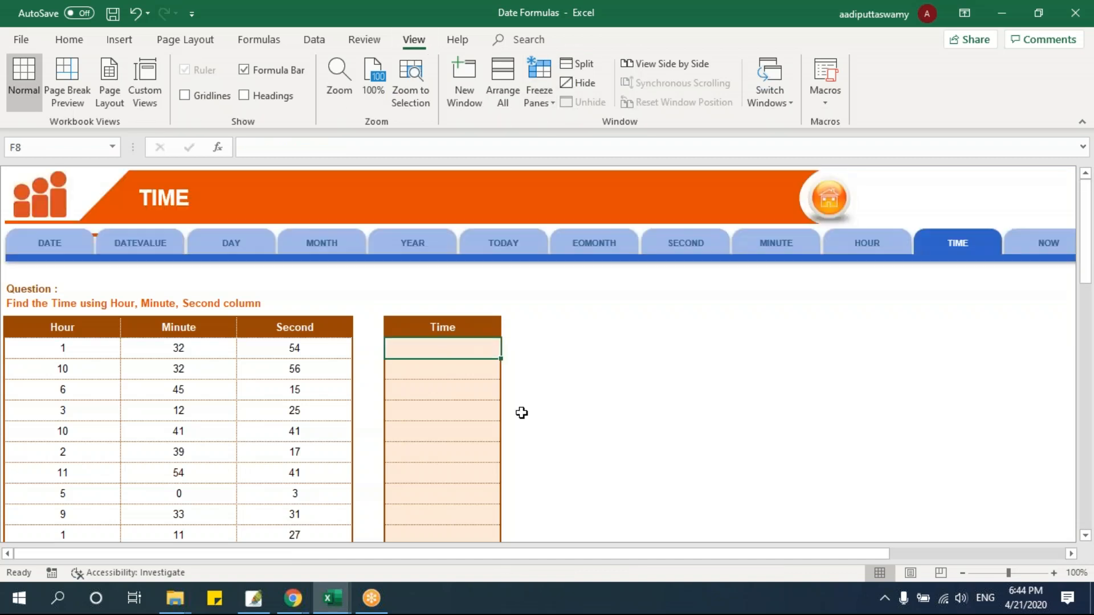
pyautogui.scroll(1, 489, 407)
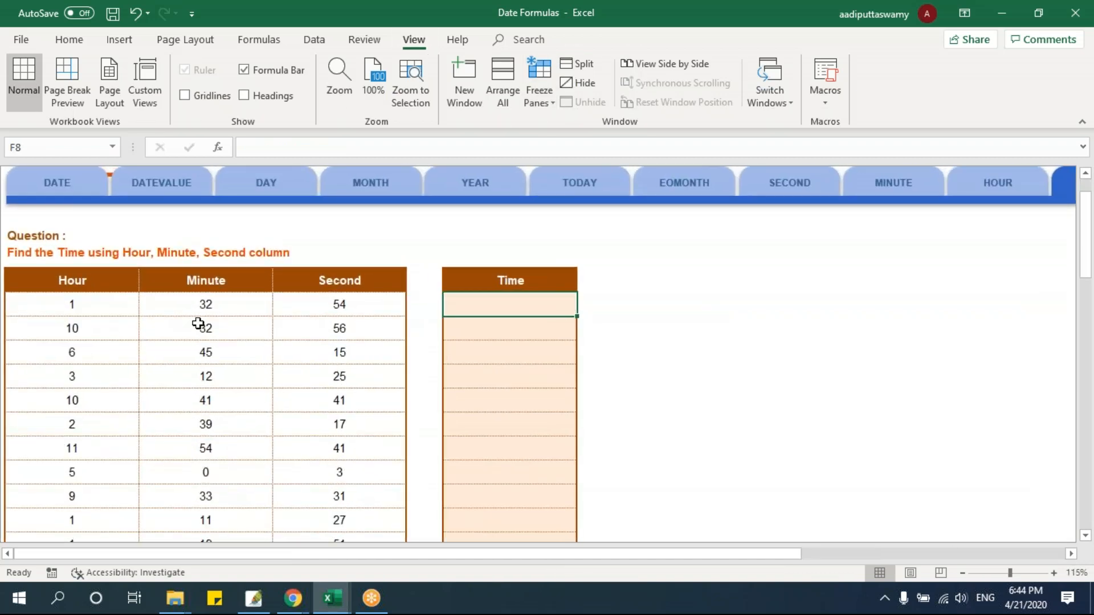
# Compare the Day, Month and Year columns on the DATE sheet with the Hour, Minute and Second columns on the TIME sheet
pyautogui.click(37, 180)
pyautogui.click(91, 360)
pyautogui.click(190, 358)
pyautogui.click(280, 352)
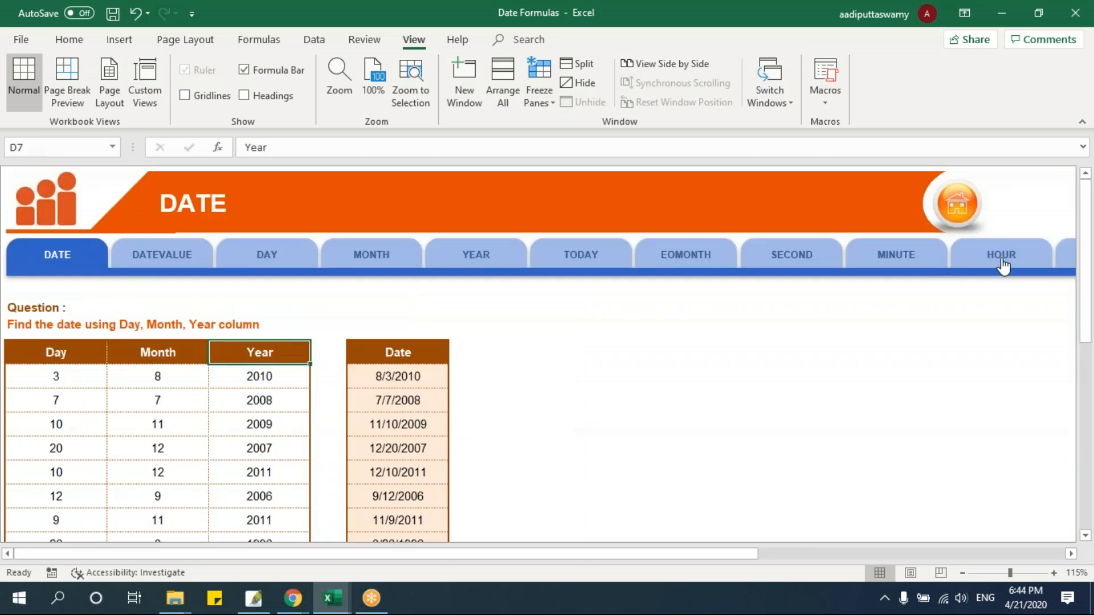
pyautogui.click(1063, 266)
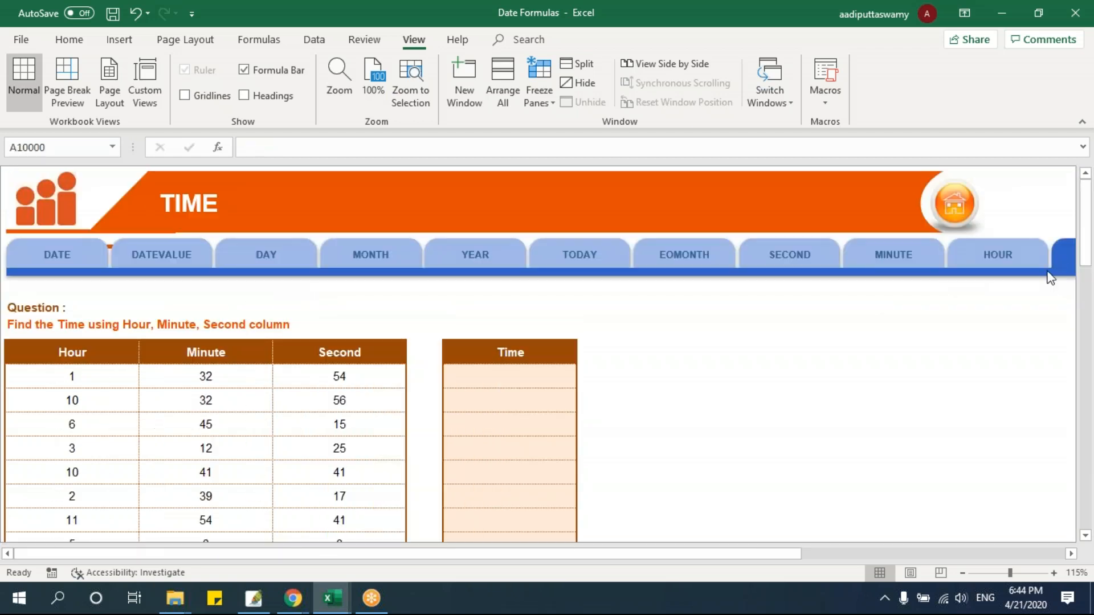
pyautogui.scroll(-1, 832, 372)
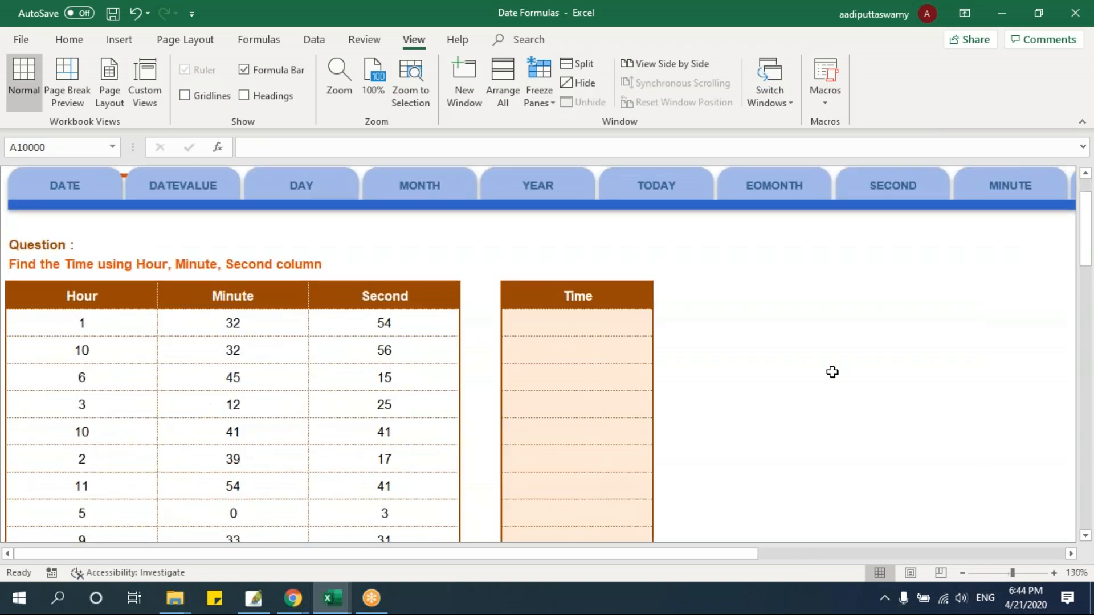
pyautogui.click(539, 301)
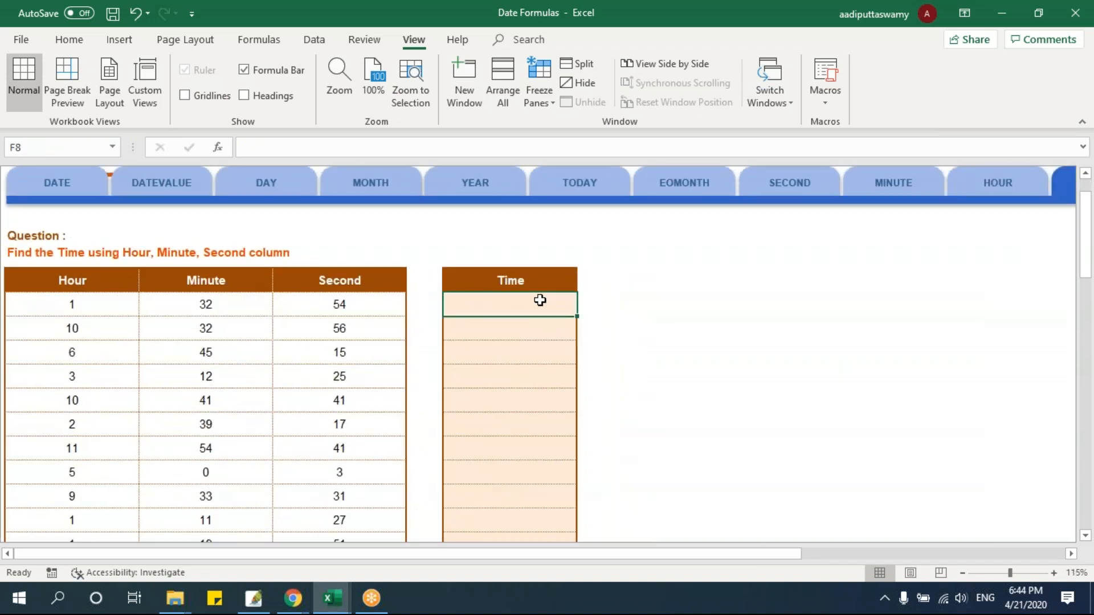
pyautogui.scroll(1, 540, 300)
pyautogui.moveTo(101, 274); pyautogui.dragTo(286, 292)
pyautogui.moveTo(357, 274); pyautogui.dragTo(373, 328)
# Enter =TIME(B8,C8,D8) in F8 to build the time from the first row's hour, minute and second
pyautogui.click(520, 308)
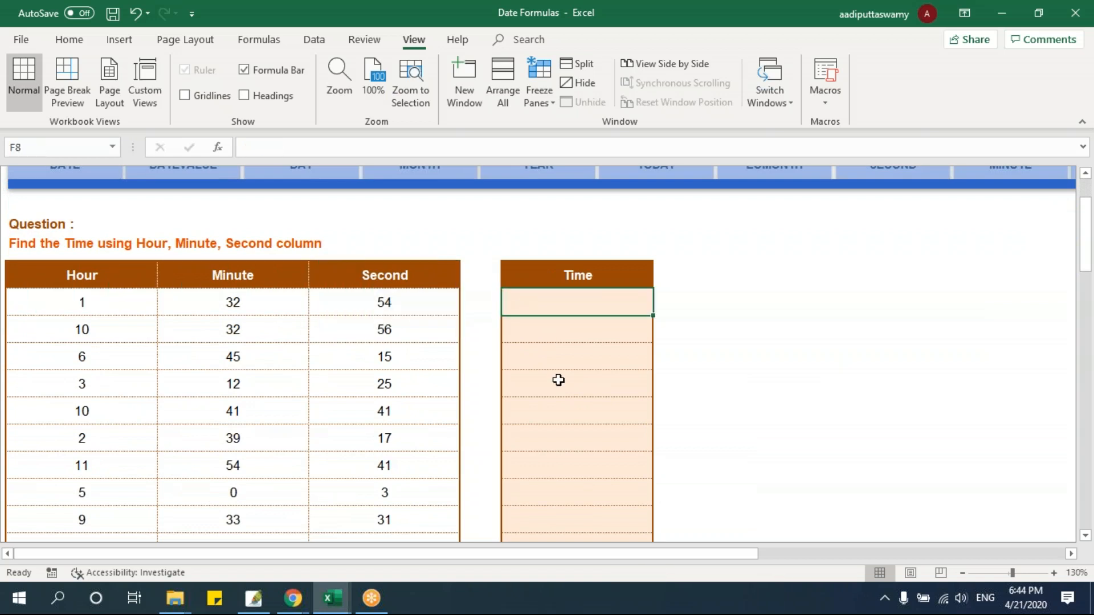
pyautogui.write('=time')
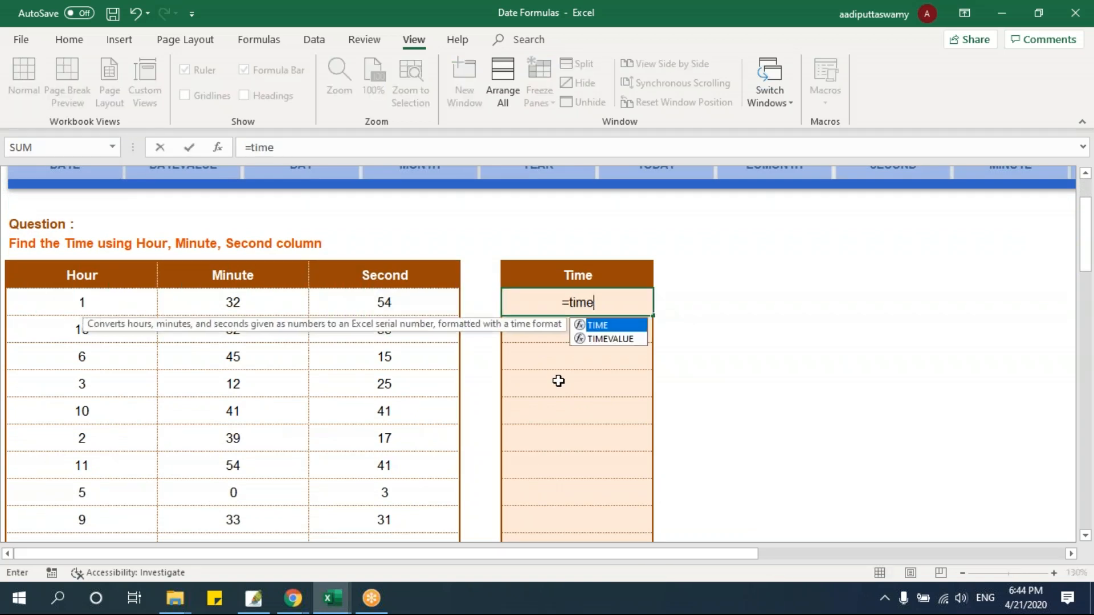
pyautogui.press('Tab')
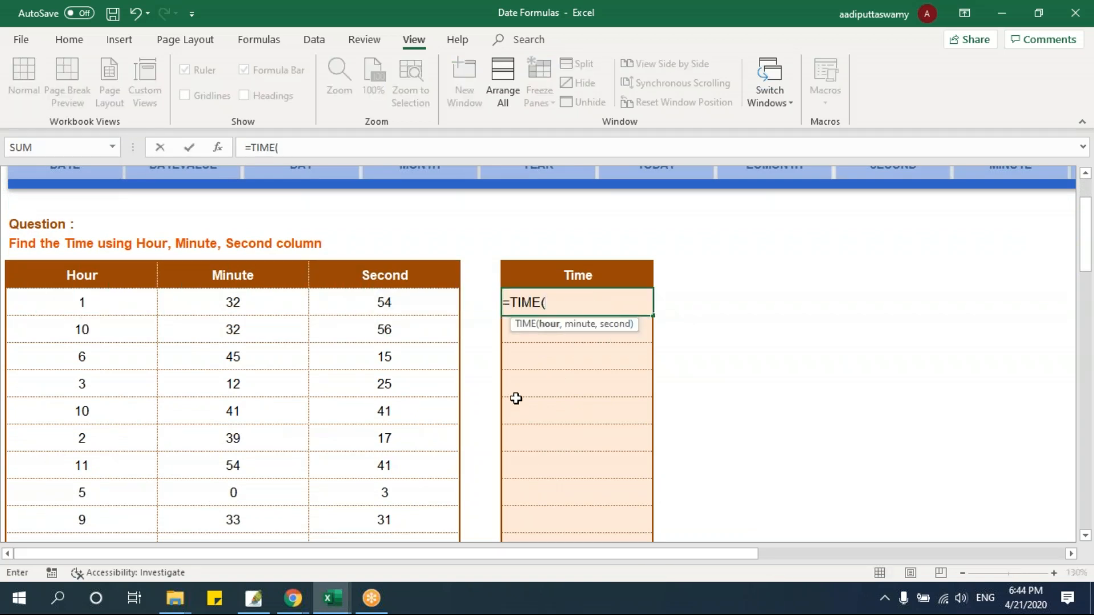
pyautogui.click(103, 302)
pyautogui.click(233, 302)
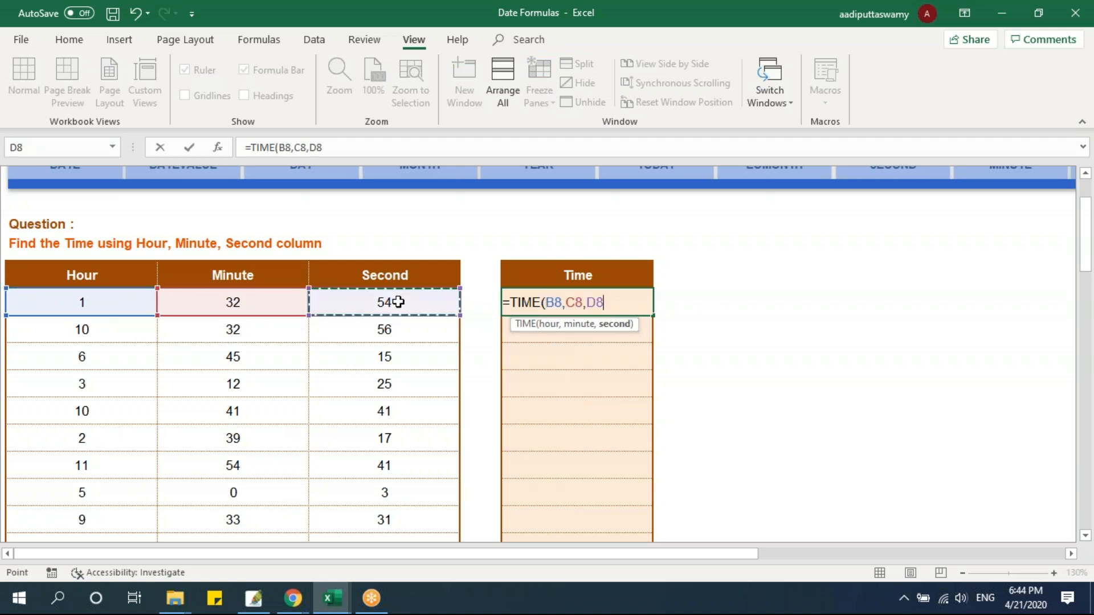
pyautogui.write(',')
pyautogui.click(365, 302)
pyautogui.press('Return')
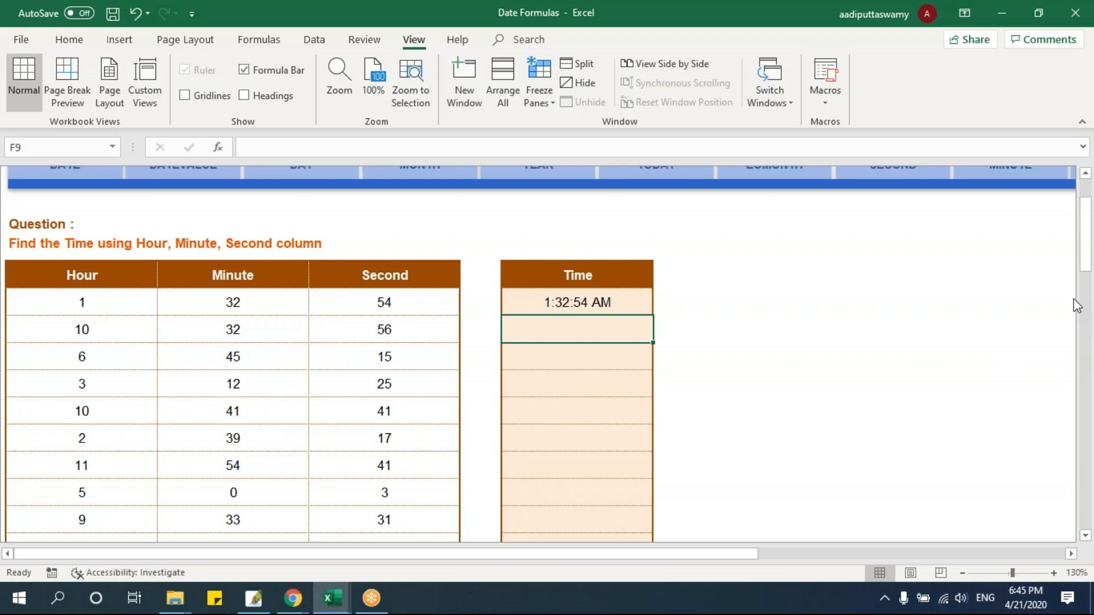
# Examine the TIME formula in F8 and its cell references, leaving the formula as it is
pyautogui.click(592, 302)
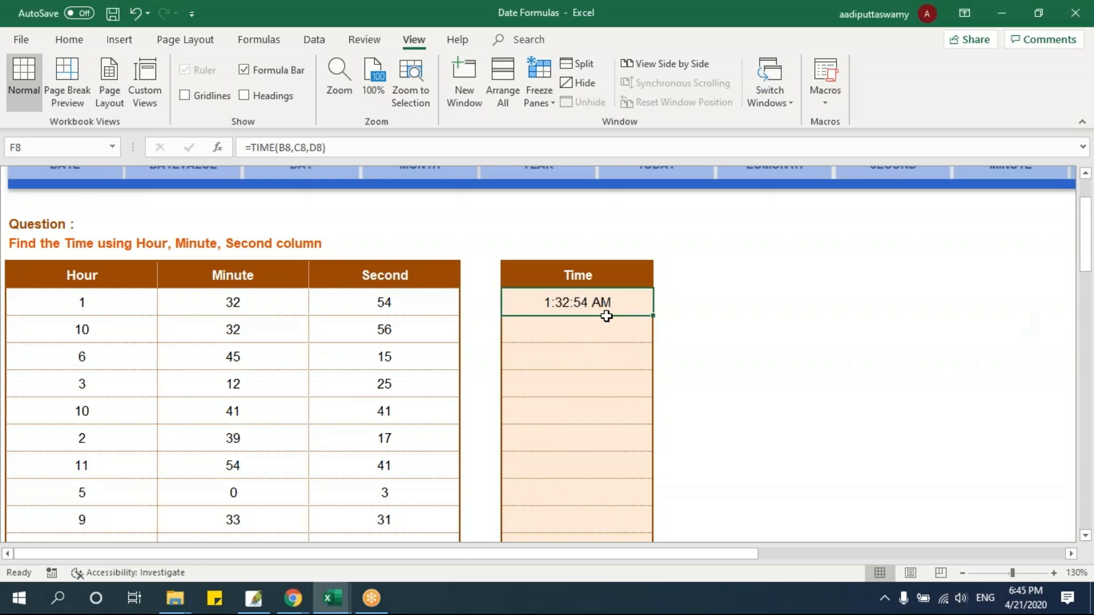
pyautogui.doubleClick(587, 296)
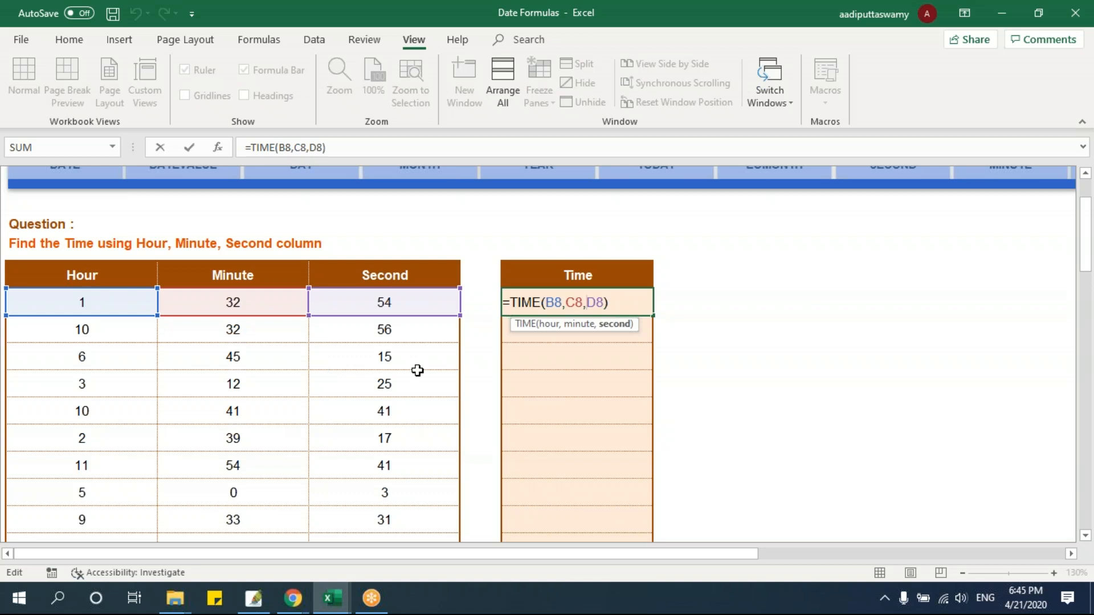
pyautogui.press('Return')
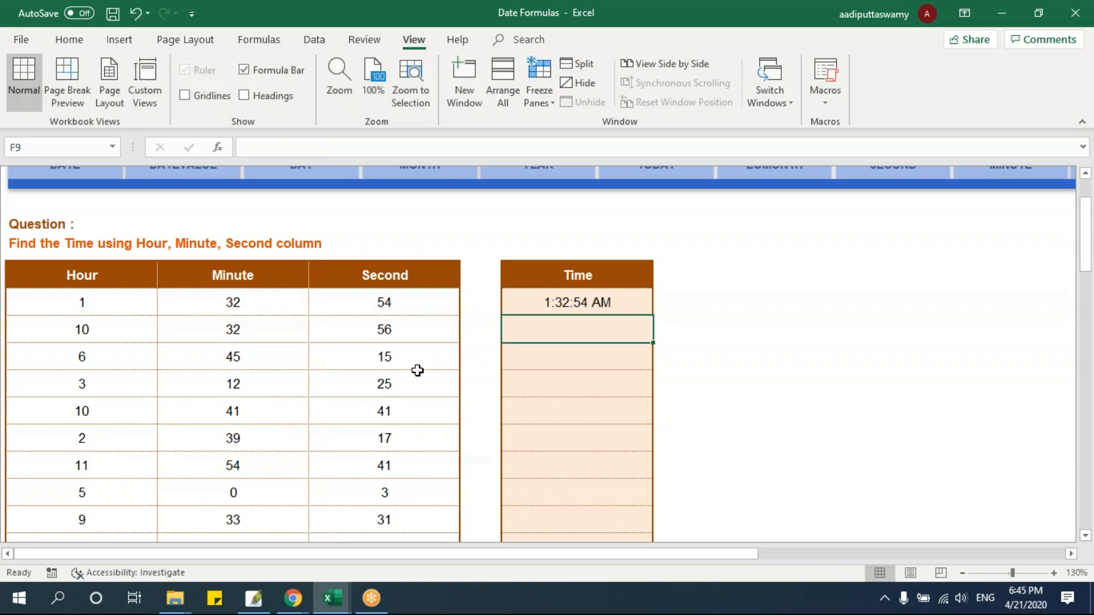
pyautogui.scroll(2, 867, 393)
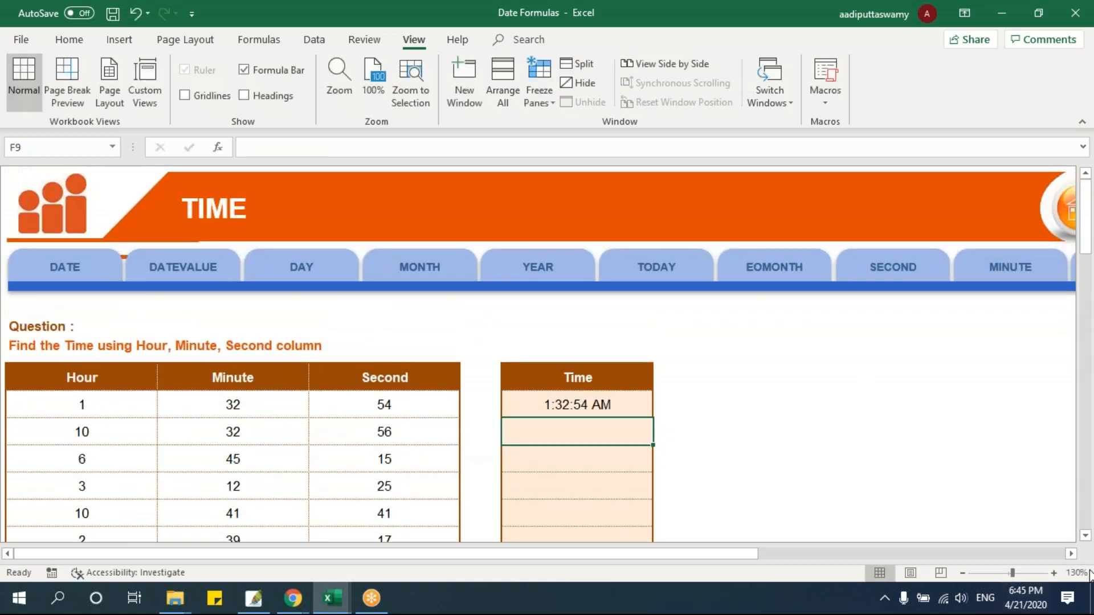
pyautogui.click(1071, 554)
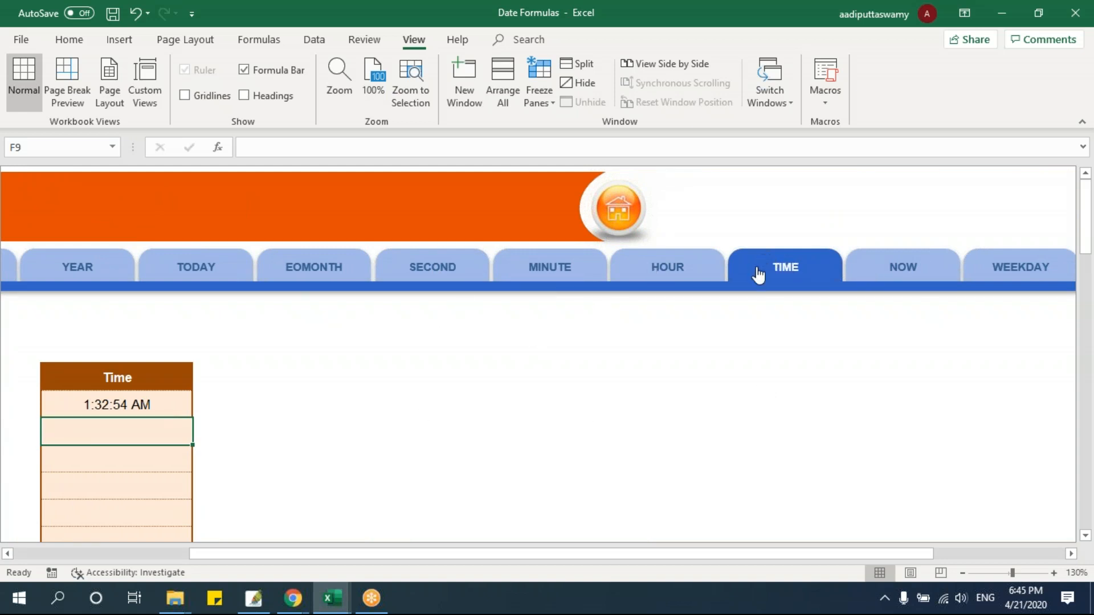
pyautogui.click(150, 399)
pyautogui.press('F2')
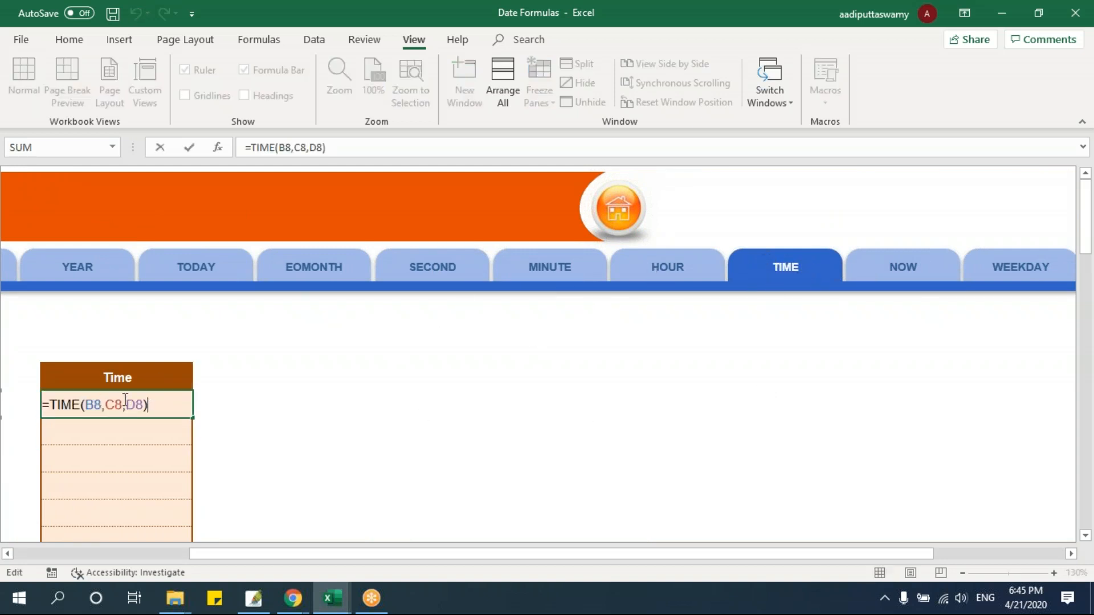
pyautogui.press('Escape')
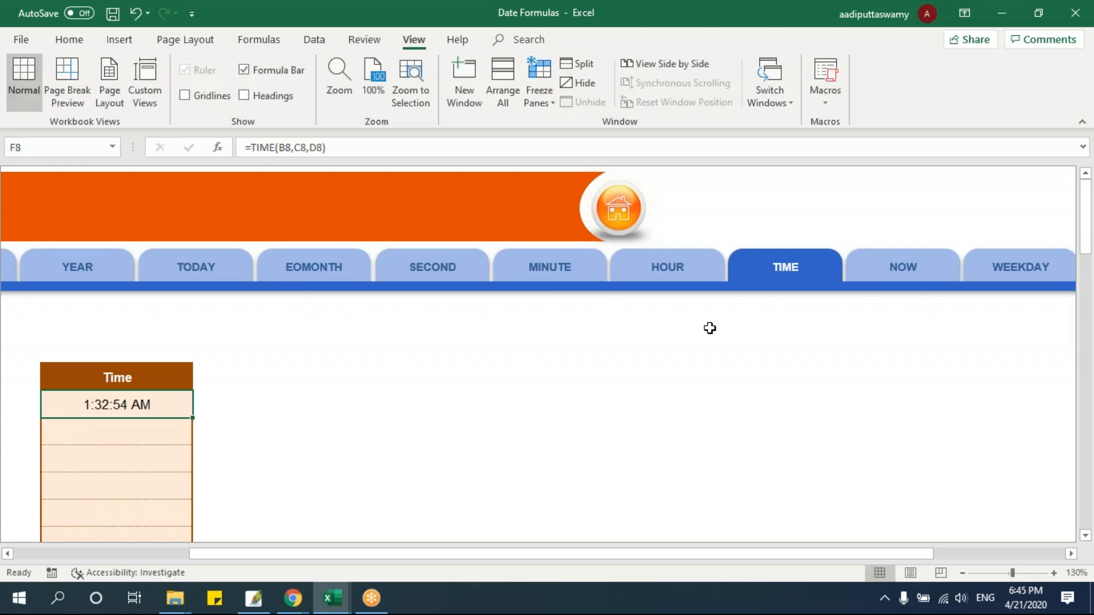
# Open the HOUR practice sheet and add the headings Minute in E7 and Second in F7
pyautogui.click(682, 276)
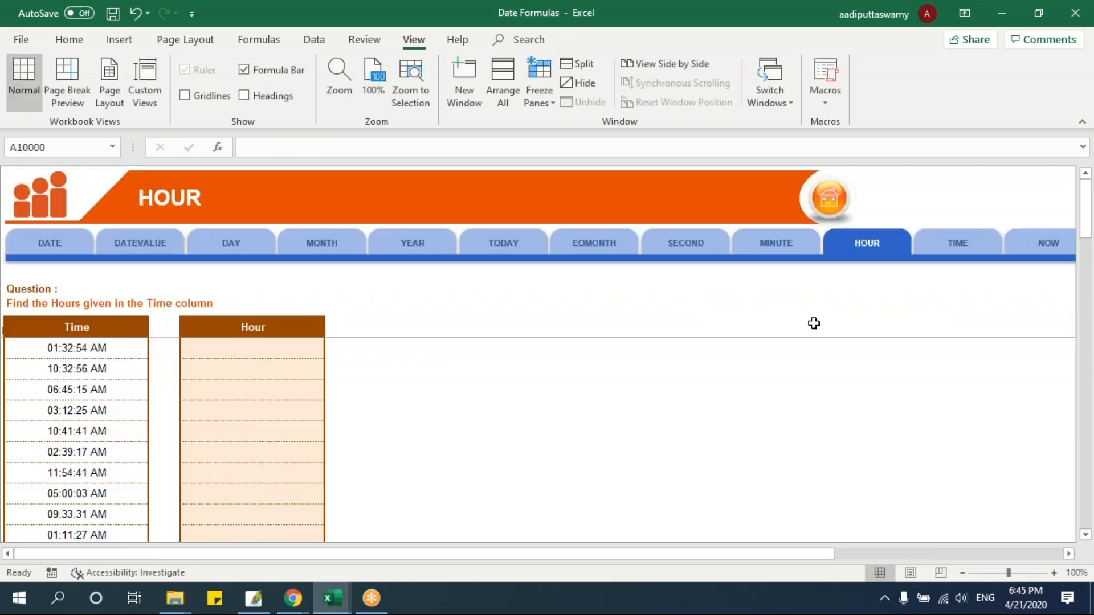
pyautogui.click(290, 348)
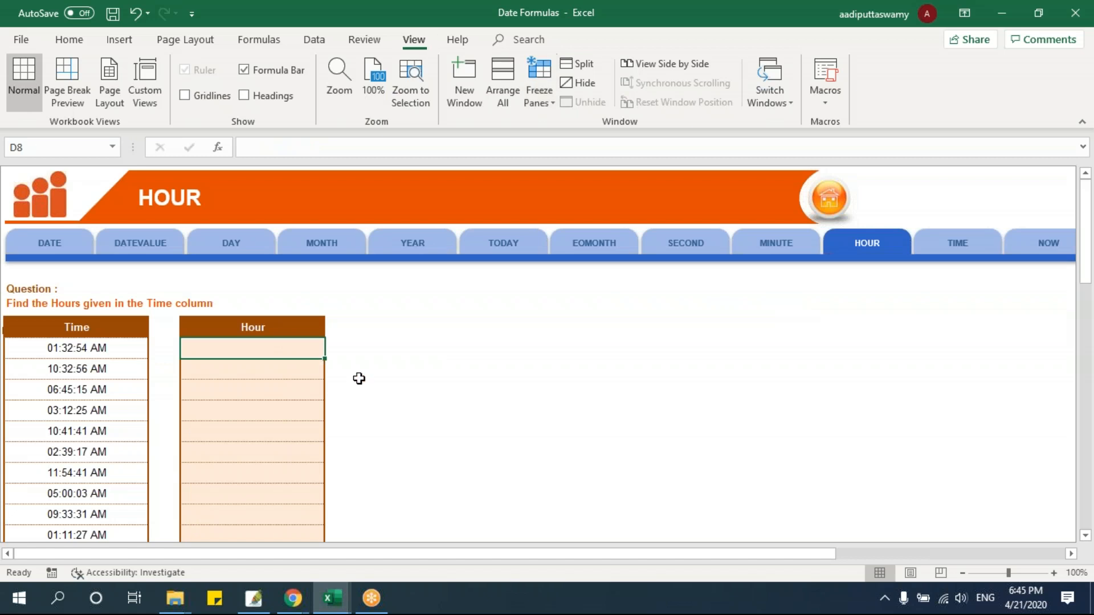
pyautogui.keyDown('ctrl'); pyautogui.scroll(3, 363, 380); pyautogui.keyUp('ctrl')
pyautogui.click(524, 253)
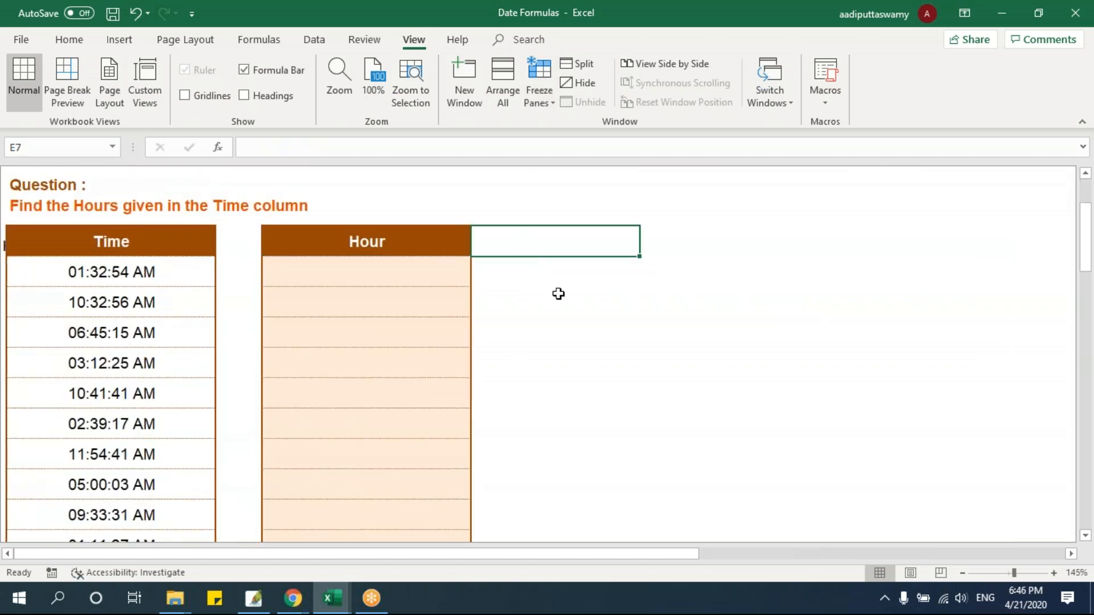
pyautogui.write('Minute')
pyautogui.press('Return')
pyautogui.press('Right')
pyautogui.press('Up')
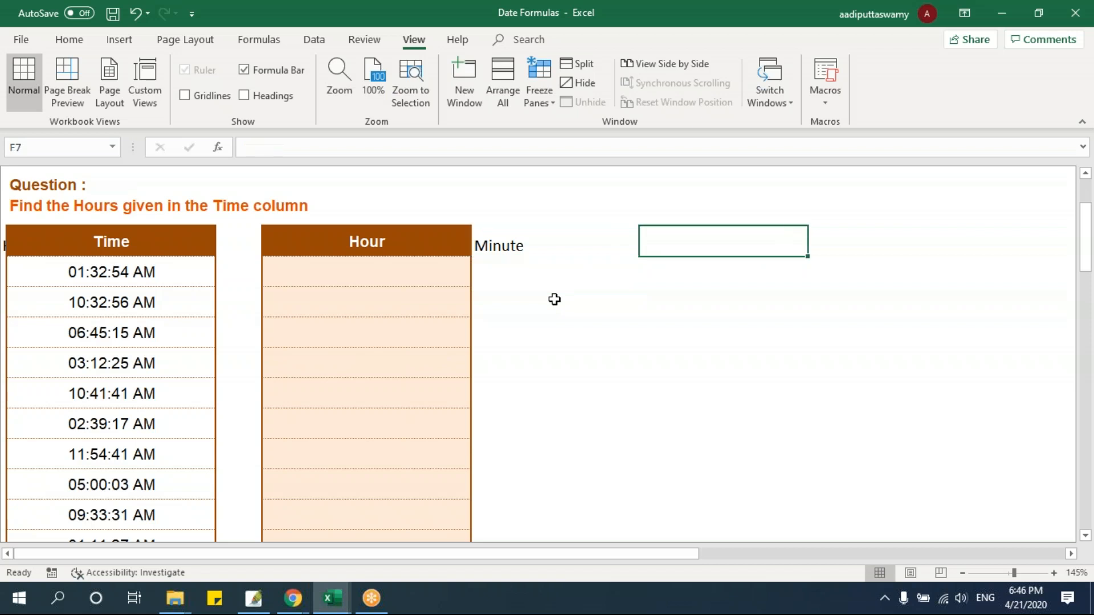
pyautogui.write('Second')
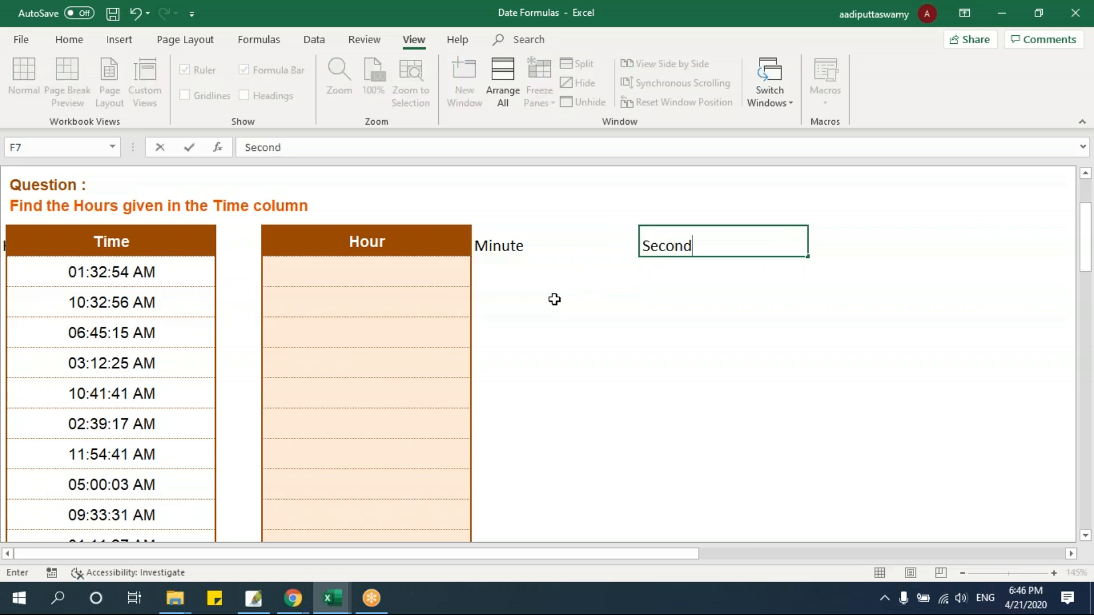
pyautogui.press('Return')
# Enter =HOUR(B8) in D8 to extract the hour from the first time
pyautogui.click(364, 279)
pyautogui.click(541, 273)
pyautogui.click(681, 272)
pyautogui.click(344, 272)
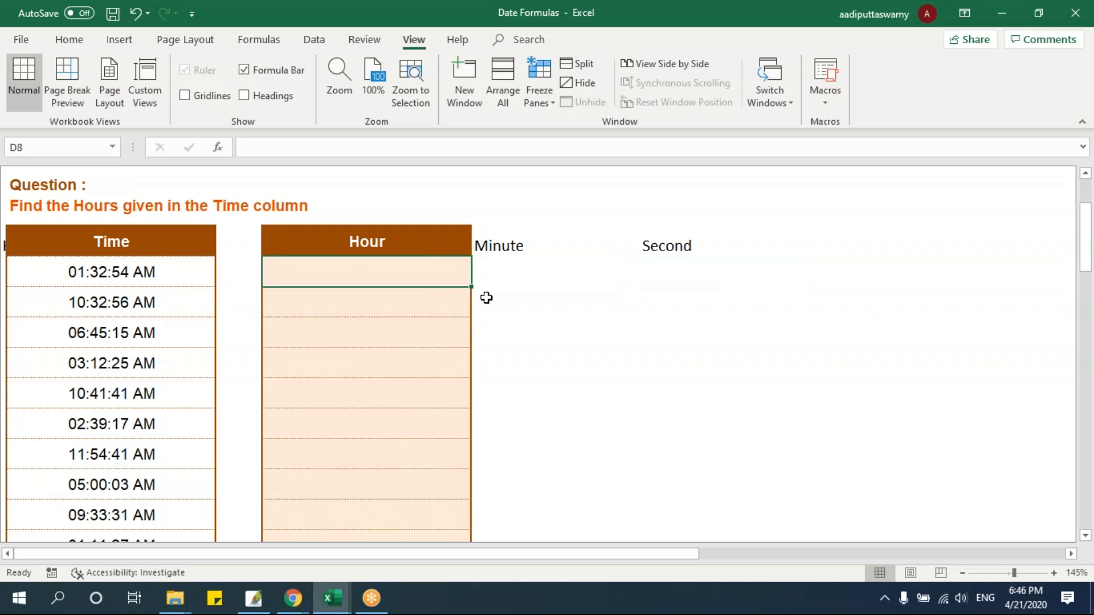
pyautogui.write('=hour')
pyautogui.press('Tab')
pyautogui.press('Left')
pyautogui.press('Left')
pyautogui.press('Return')
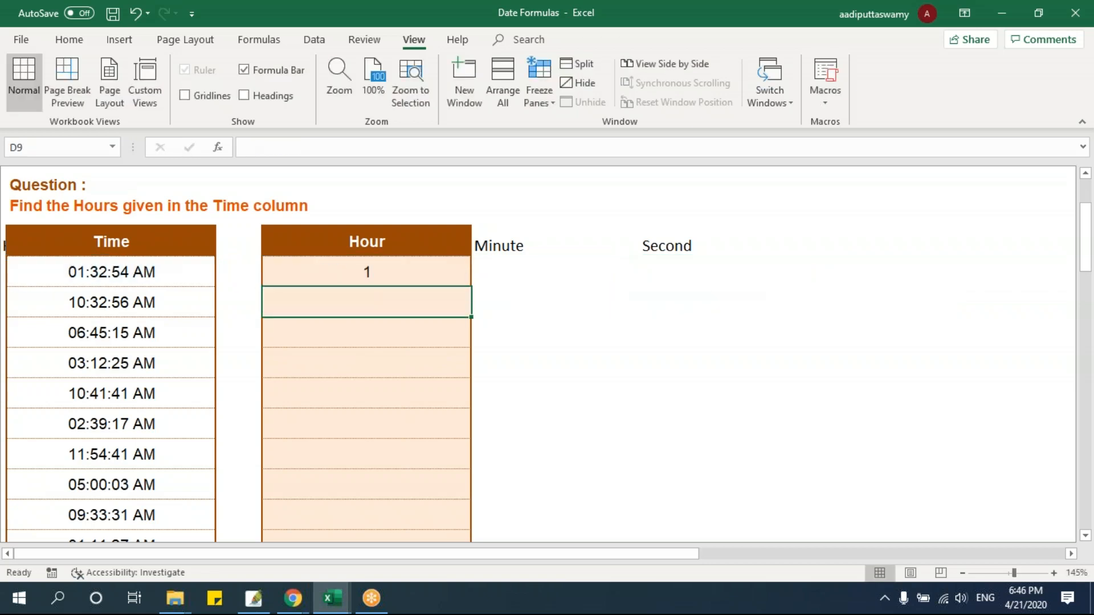
# Enter =MINUTE(B8) in E8 to extract the minutes from the first time
pyautogui.click(462, 273)
pyautogui.click(500, 268)
pyautogui.write('=minute')
pyautogui.press('Tab')
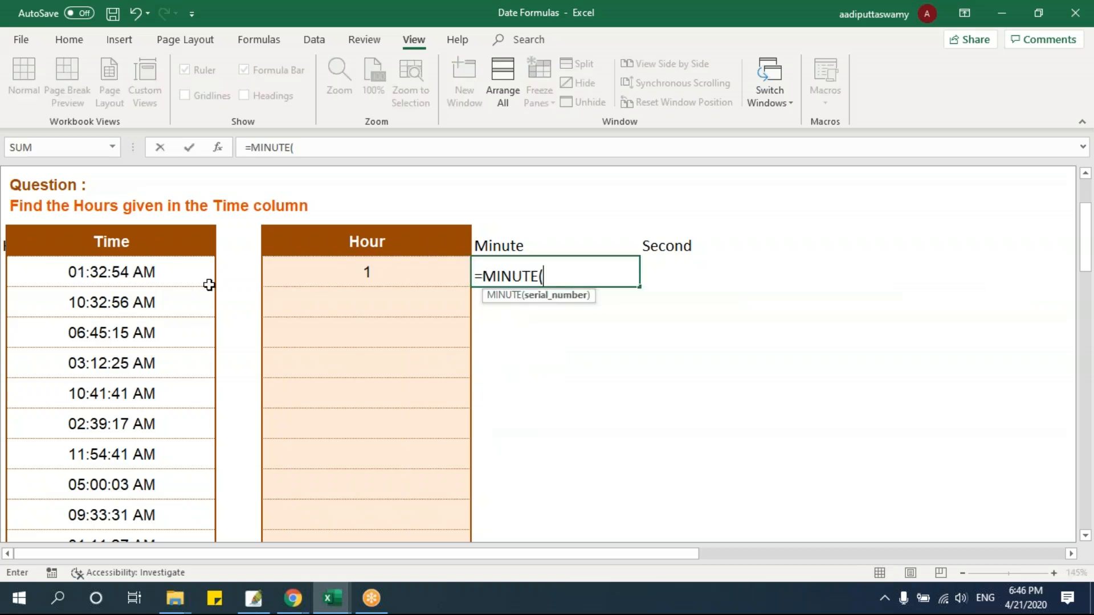
pyautogui.click(146, 274)
pyautogui.press('Tab')
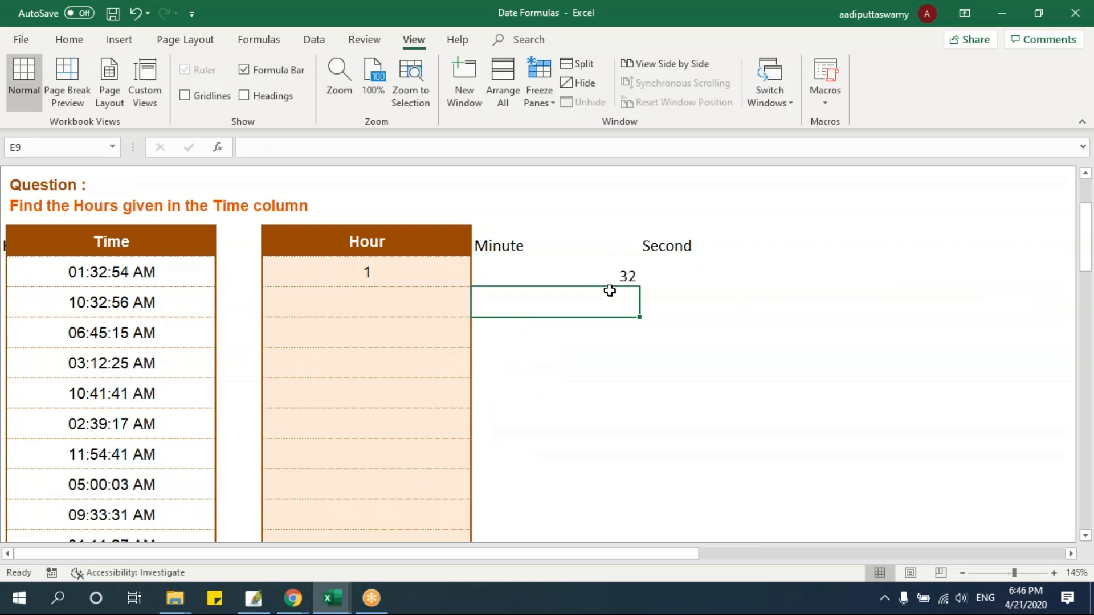
# Enter =SECOND(B8) in F8 to extract the seconds, and select D8:F8 to compare with the source time
pyautogui.write('=se')
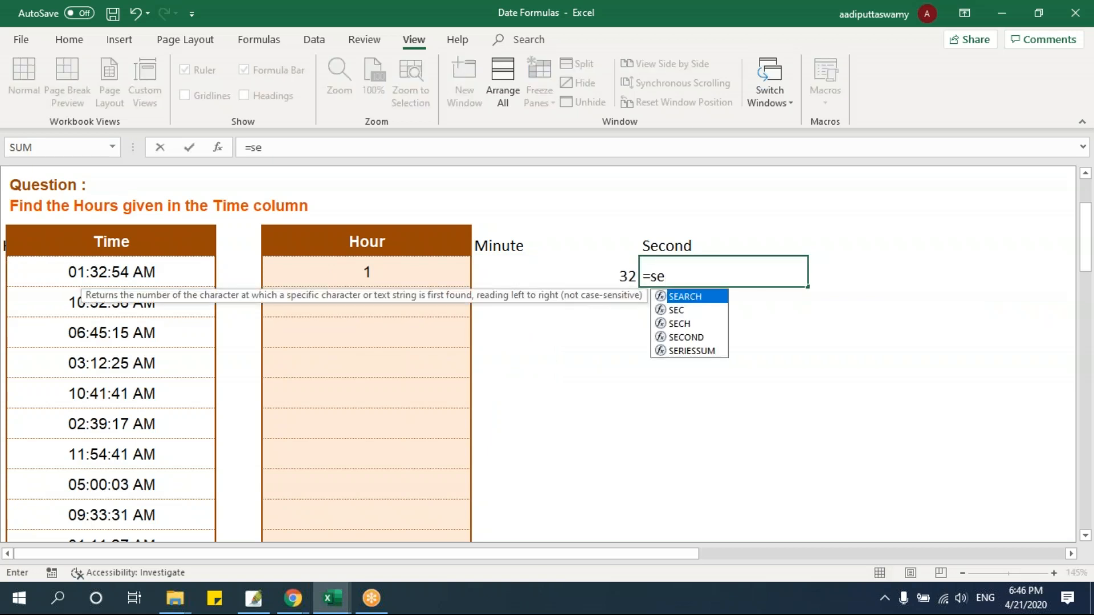
pyautogui.press('Down')
pyautogui.press('Down')
pyautogui.press('Down')
pyautogui.press('Tab')
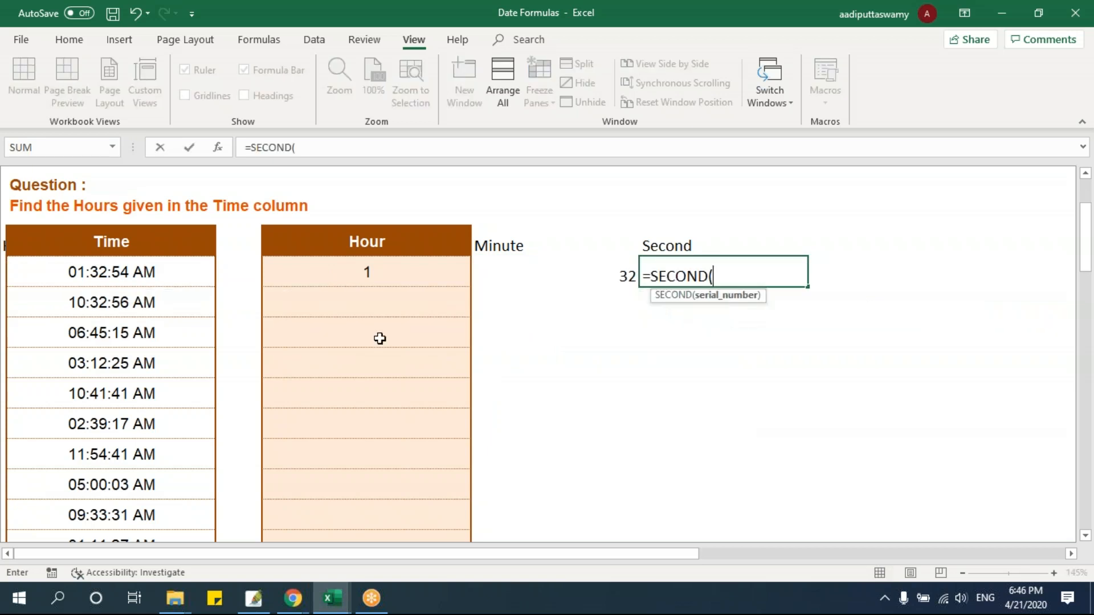
pyautogui.click(175, 277)
pyautogui.press('Return')
pyautogui.moveTo(371, 275); pyautogui.dragTo(696, 271)
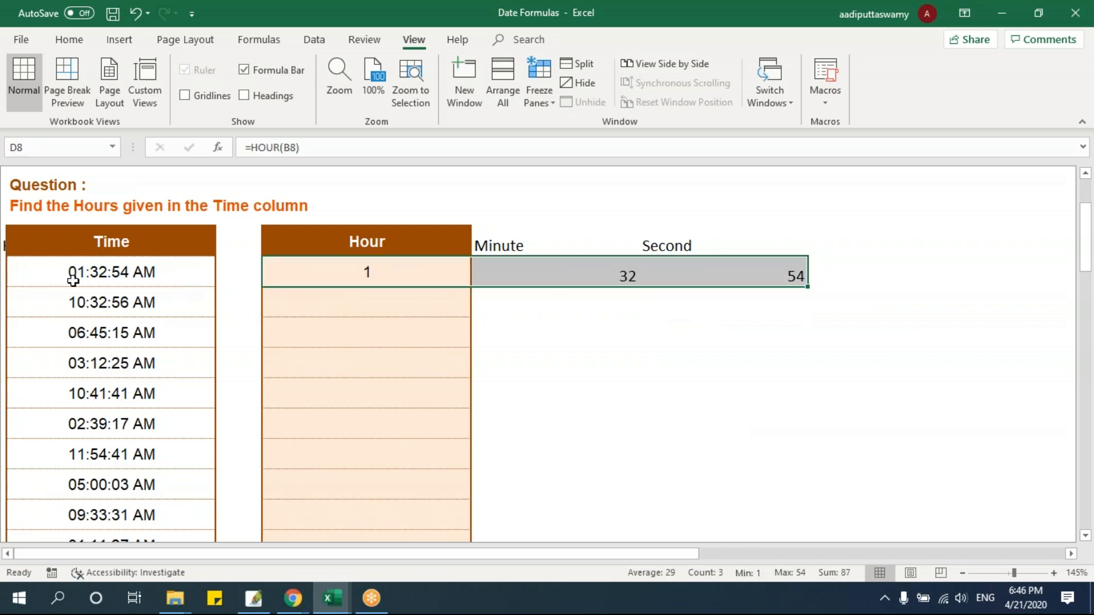
# Open the NOW practice sheet and select the answer cell B8 under "What is the time now?"
pyautogui.moveTo(647, 559); pyautogui.dragTo(935, 559)
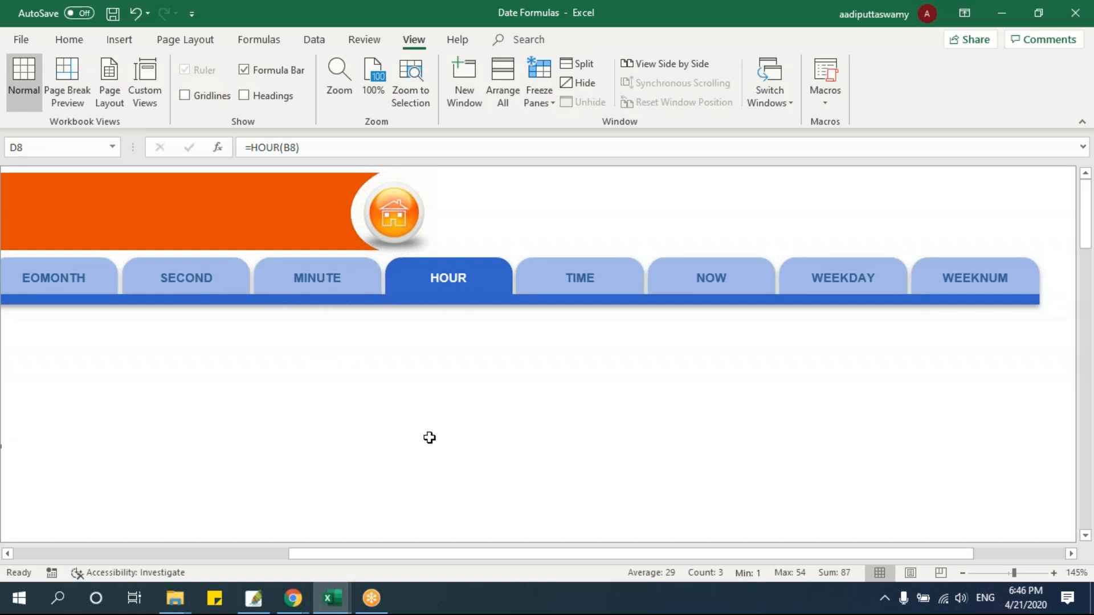
pyautogui.click(744, 284)
pyautogui.click(121, 345)
pyautogui.scroll(6, 309, 413)
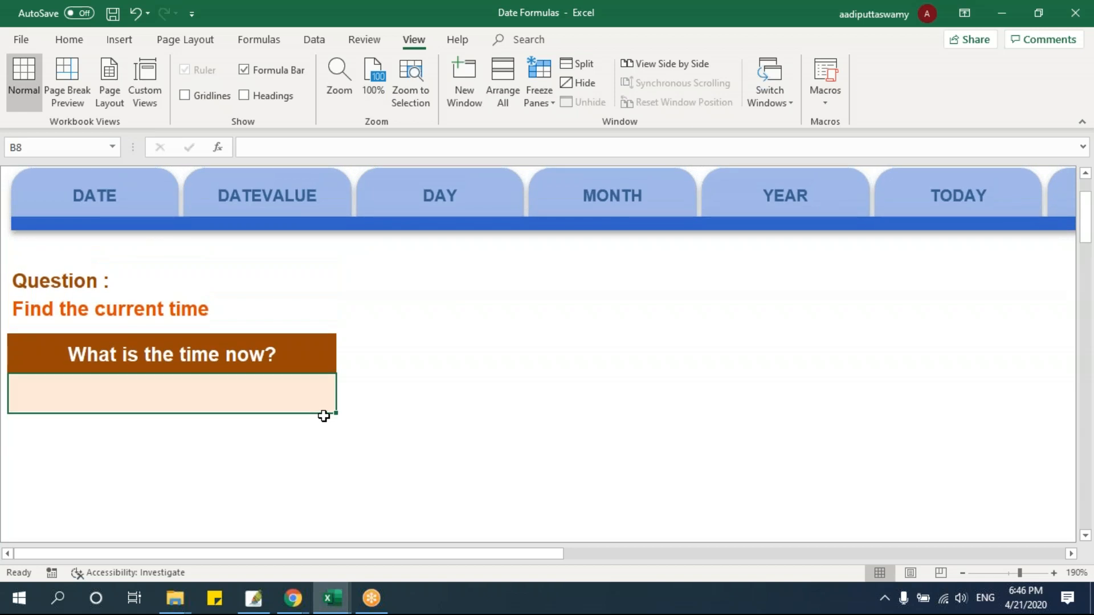
# Enter =NOW() in B8 to return the current time, and reselect the cell
pyautogui.write('=')
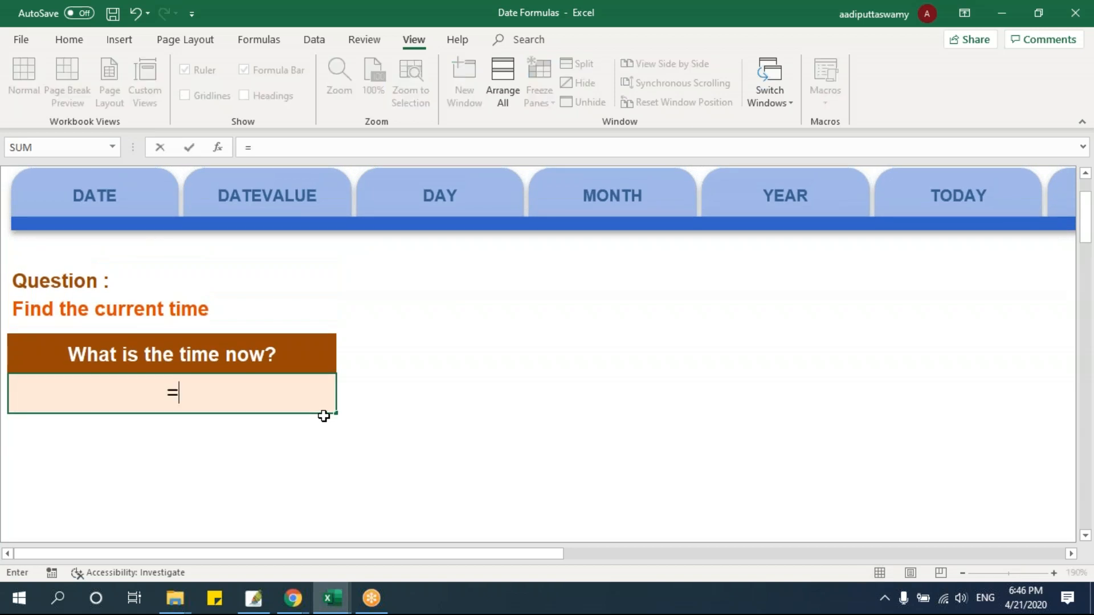
pyautogui.write('now()')
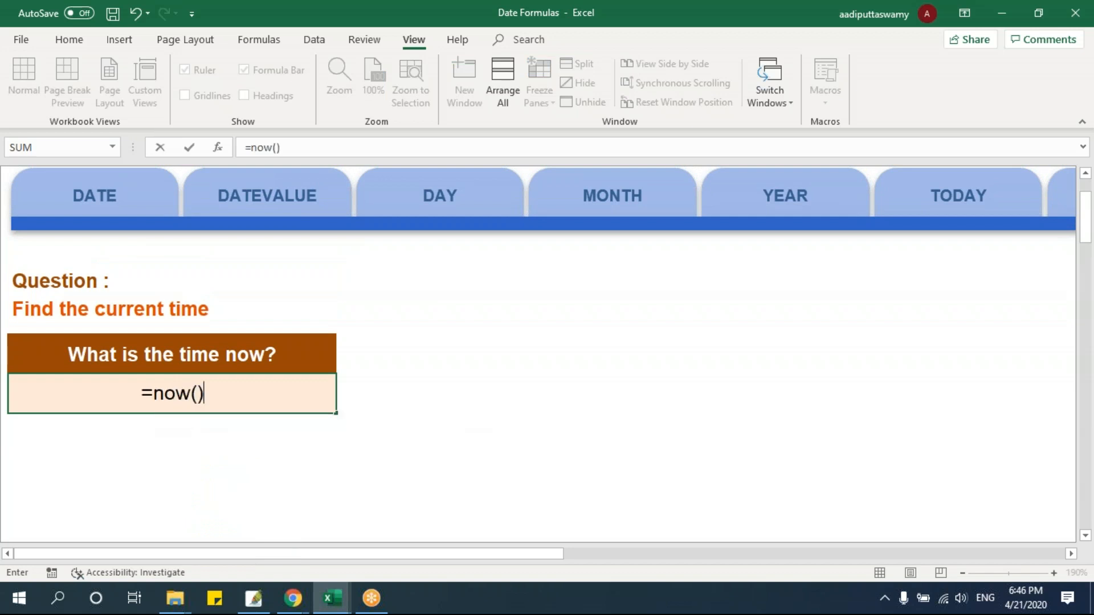
pyautogui.press('Return')
pyautogui.click(191, 391)
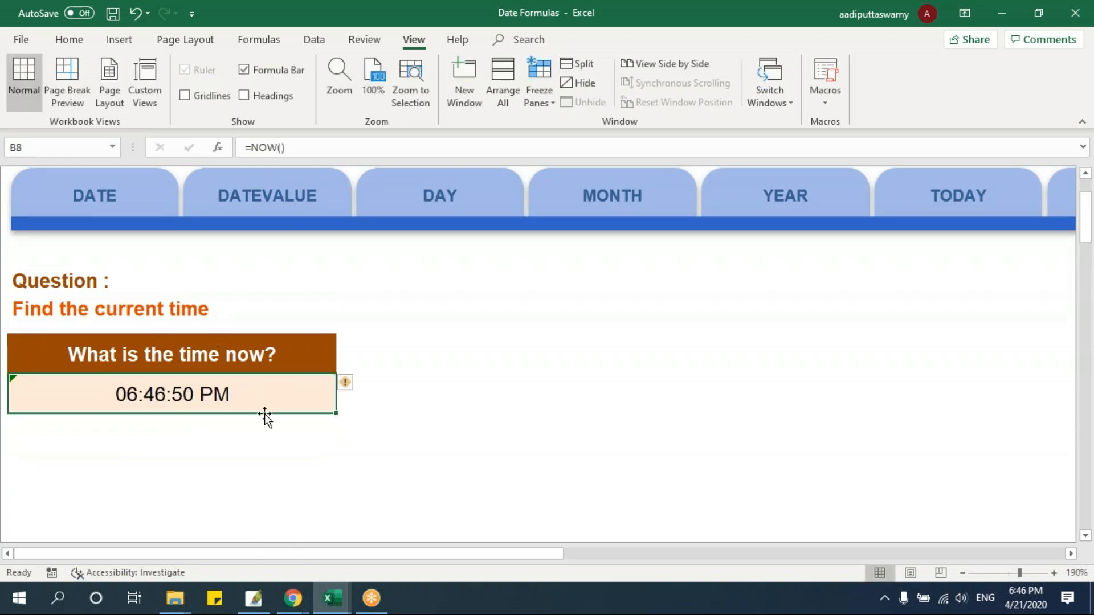
# Insert the current time as a fixed value, 6:46 PM, in B9 below the NOW formula
pyautogui.click(179, 419)
pyautogui.hotkey('ctrl', 'shift', ';')
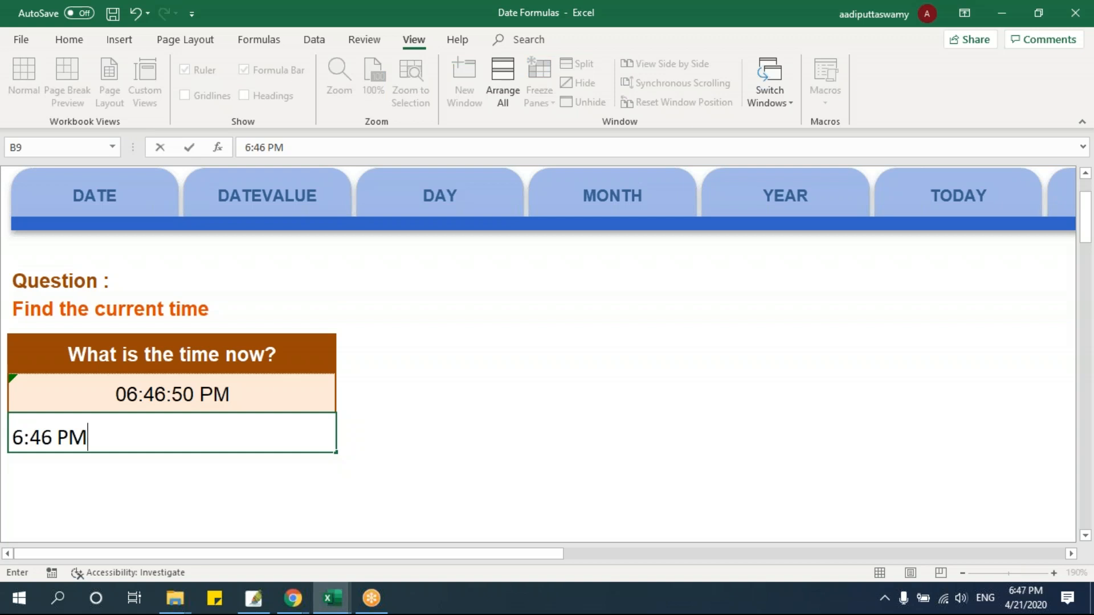
pyautogui.press('Return')
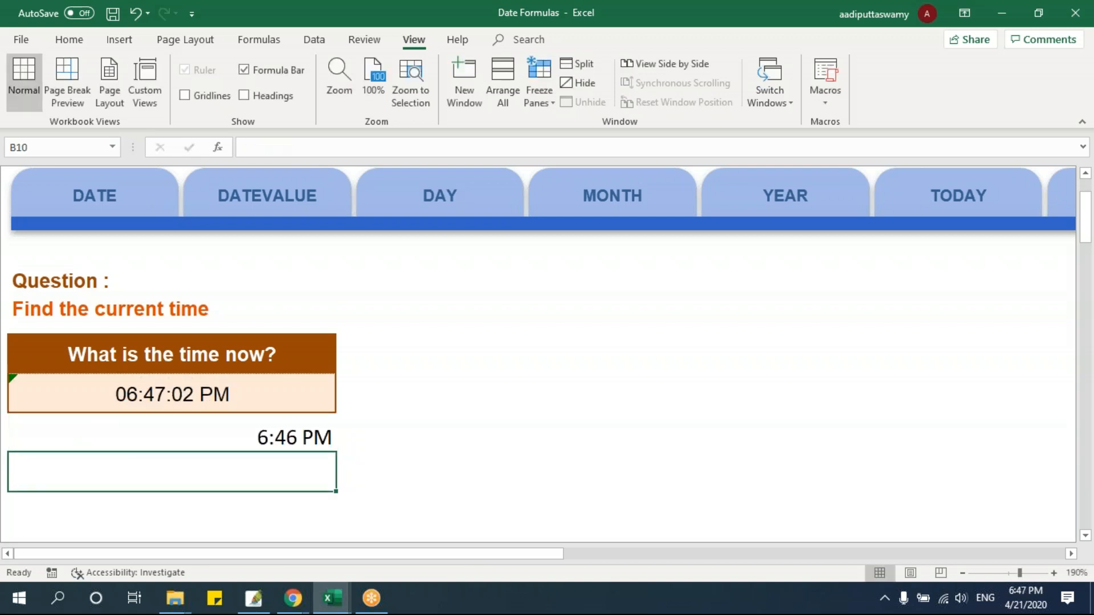
pyautogui.press('Up')
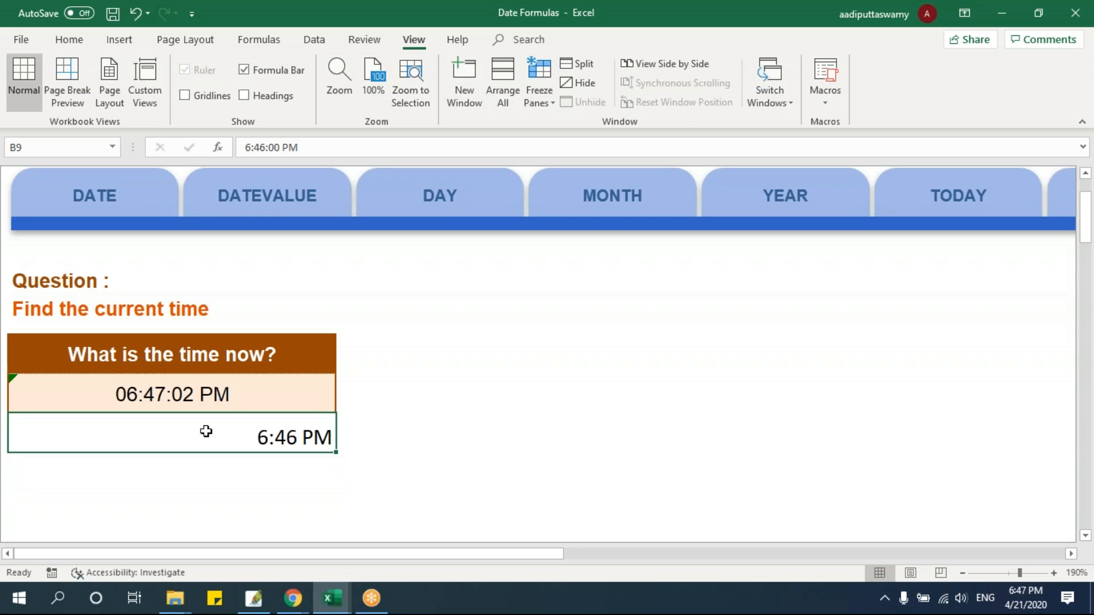
# Inspect the contents of B8 and B9 in edit mode to compare the NOW formula with the fixed time value
pyautogui.doubleClick(230, 393)
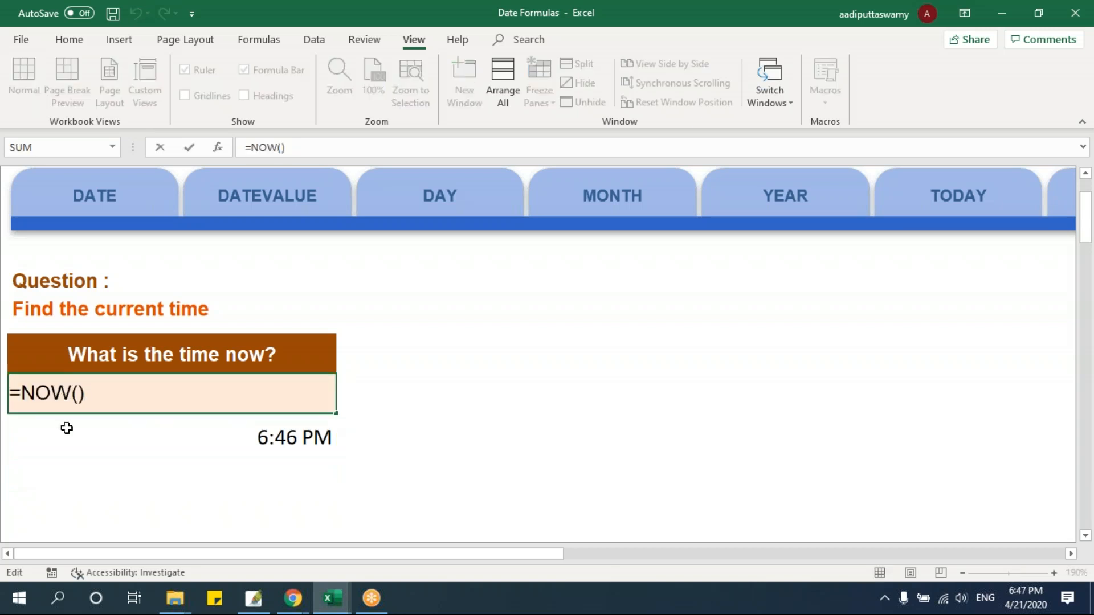
pyautogui.press('Escape')
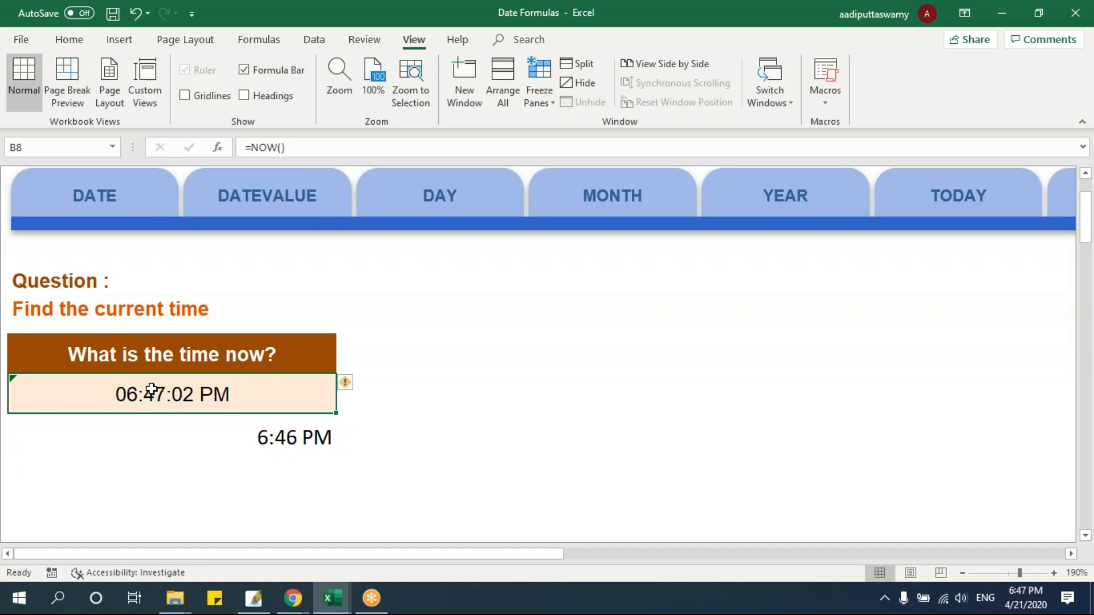
pyautogui.click(276, 437)
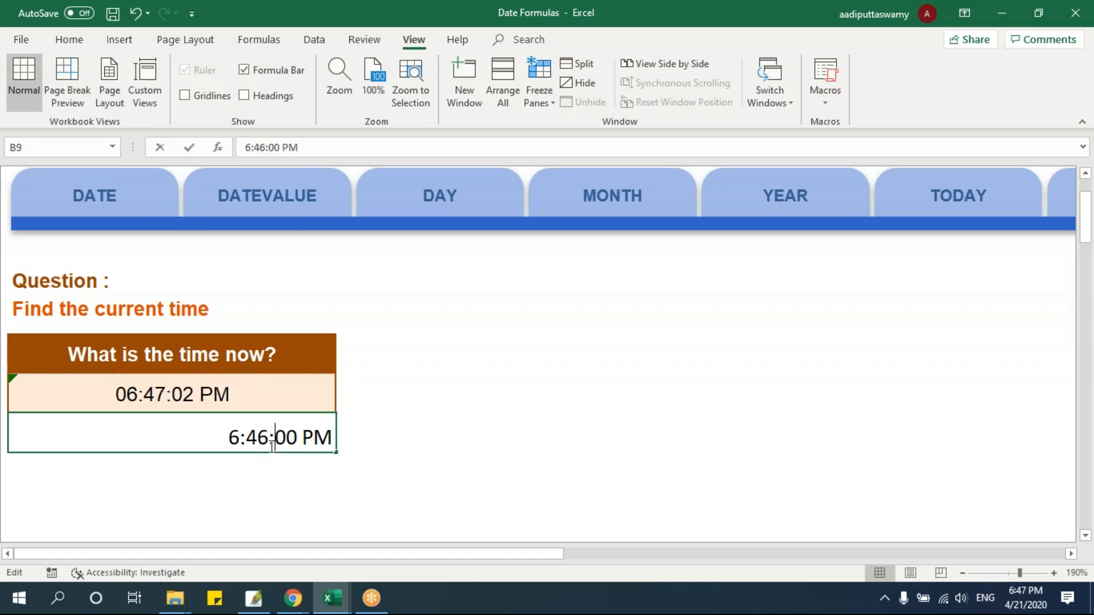
pyautogui.doubleClick(276, 437)
pyautogui.press('Return')
pyautogui.press('Up')
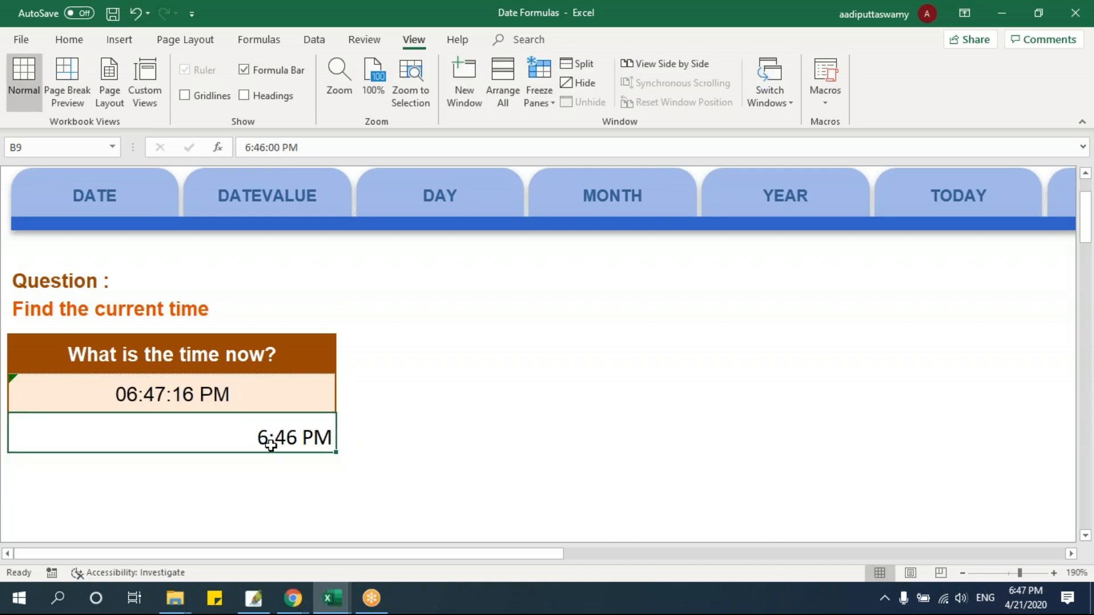
pyautogui.doubleClick(246, 435)
pyautogui.press('Return')
pyautogui.press('Up')
pyautogui.doubleClick(288, 439)
pyautogui.tripleClick(67, 431)
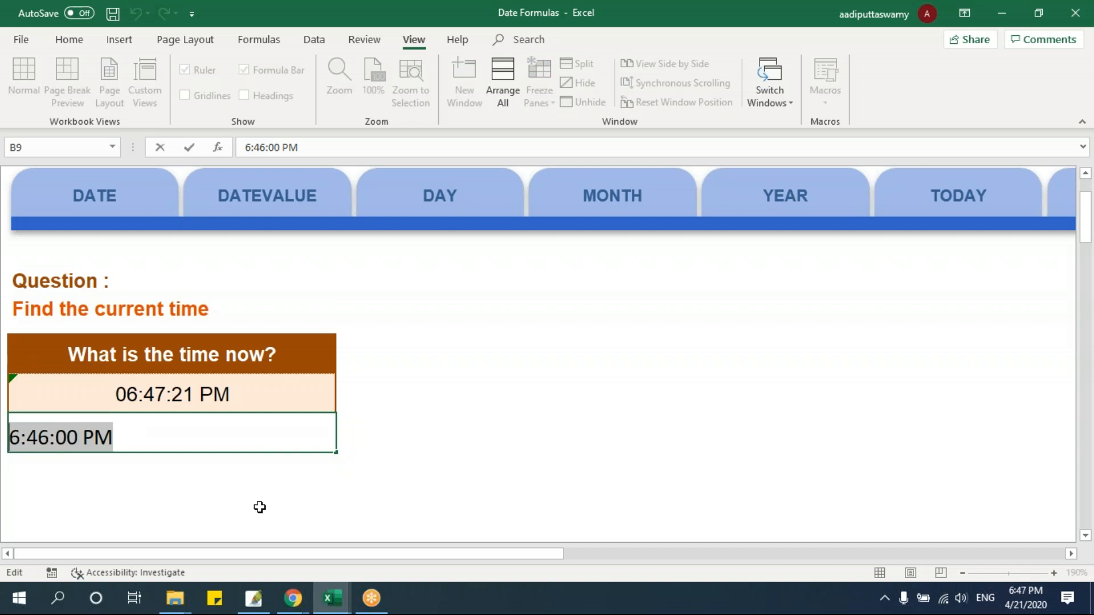
pyautogui.press('Escape')
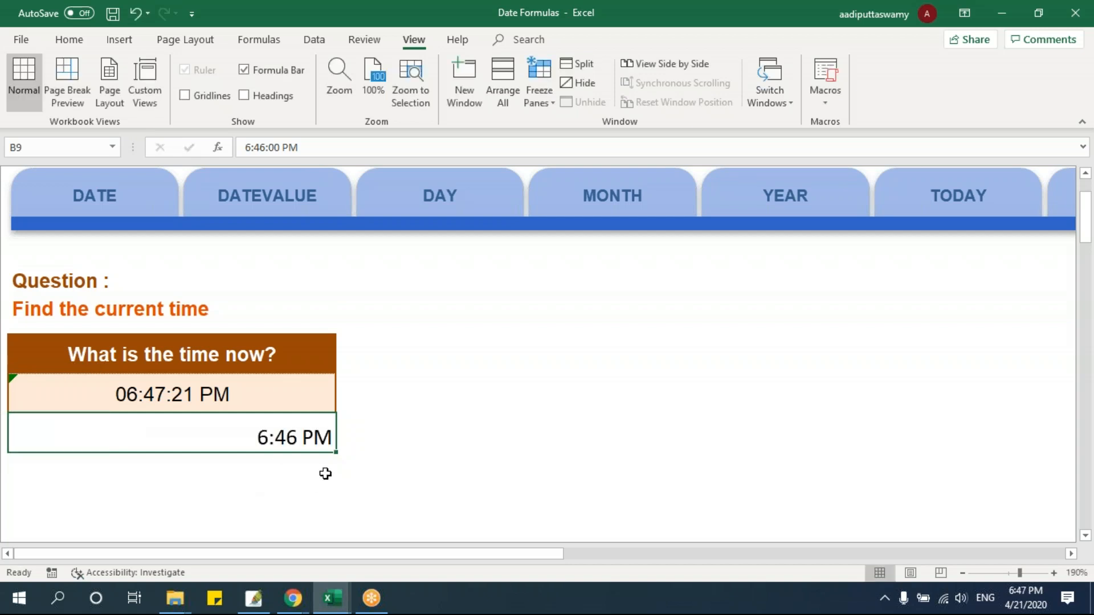
# Insert the current time as a fixed value, 6:47 PM, in C6 and reselect that cell
pyautogui.click(516, 344)
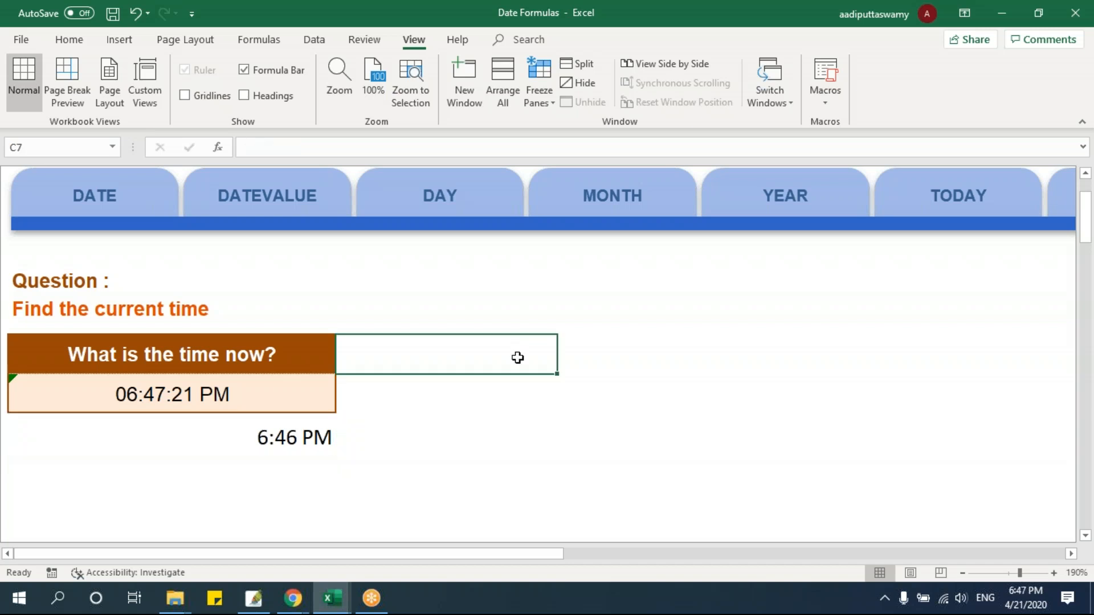
pyautogui.click(542, 317)
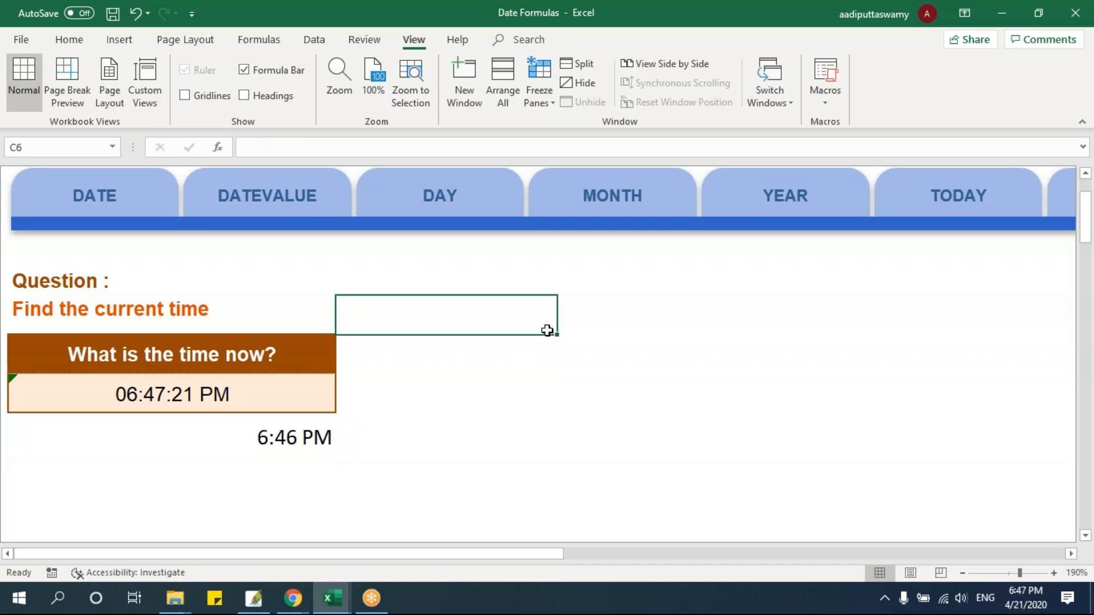
pyautogui.hotkey('ctrl', 'shift', ';')
pyautogui.press('Return')
pyautogui.click(445, 325)
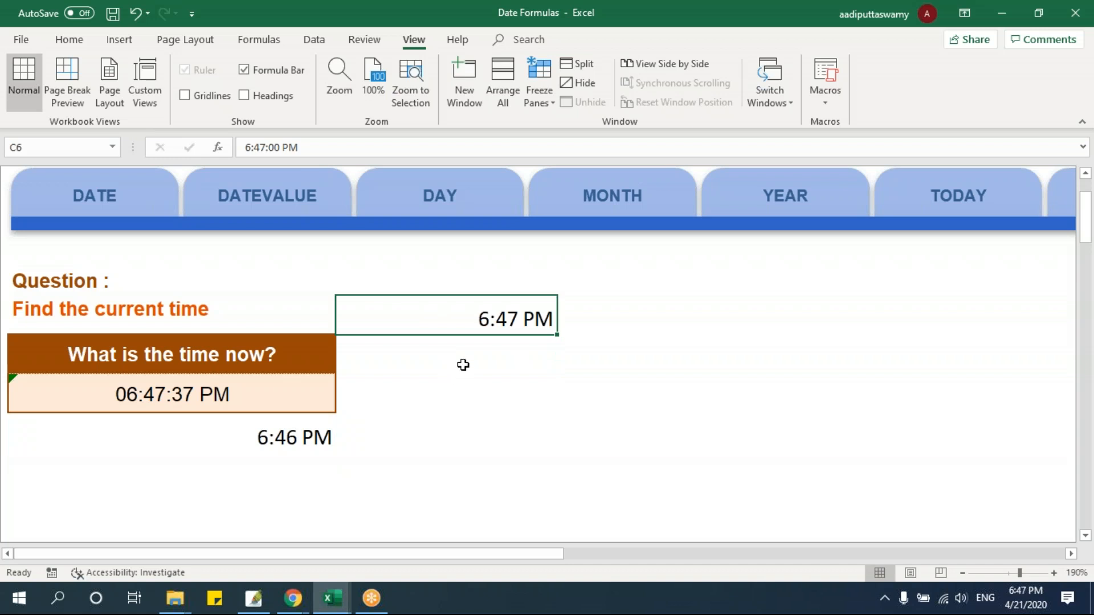
# Re-enter the NOW formula in B8 several times to refresh its time, checking it against the fixed value in B9
pyautogui.click(482, 395)
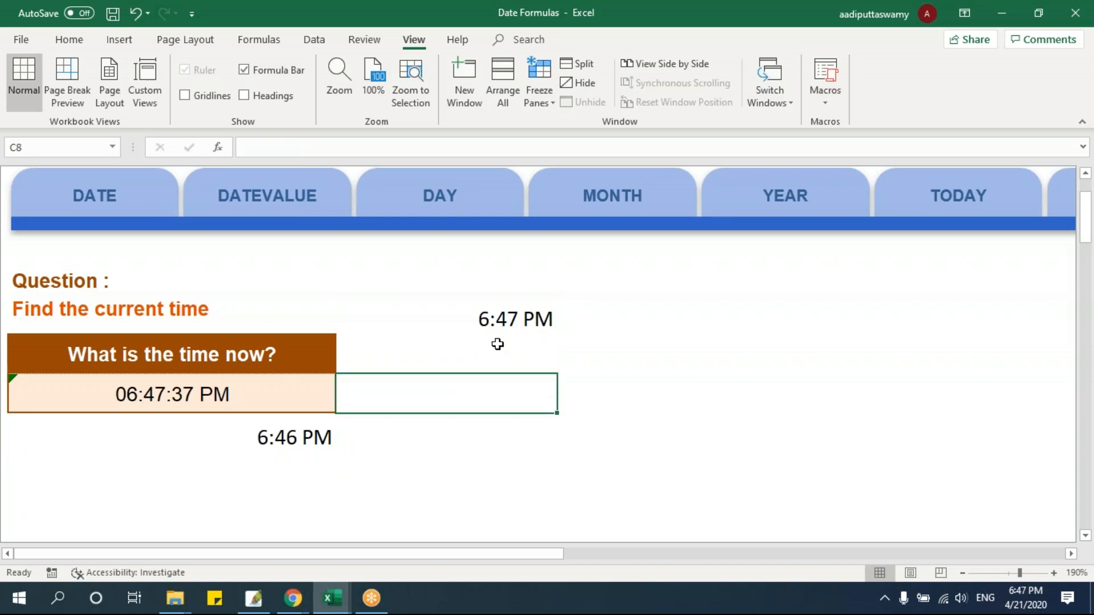
pyautogui.doubleClick(255, 391)
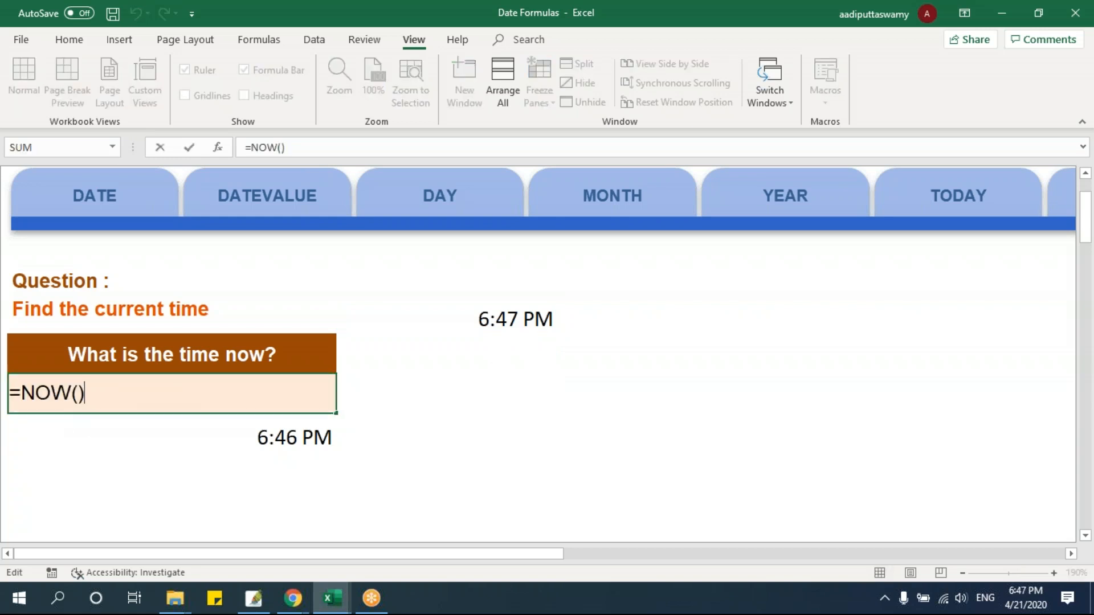
pyautogui.press('Return')
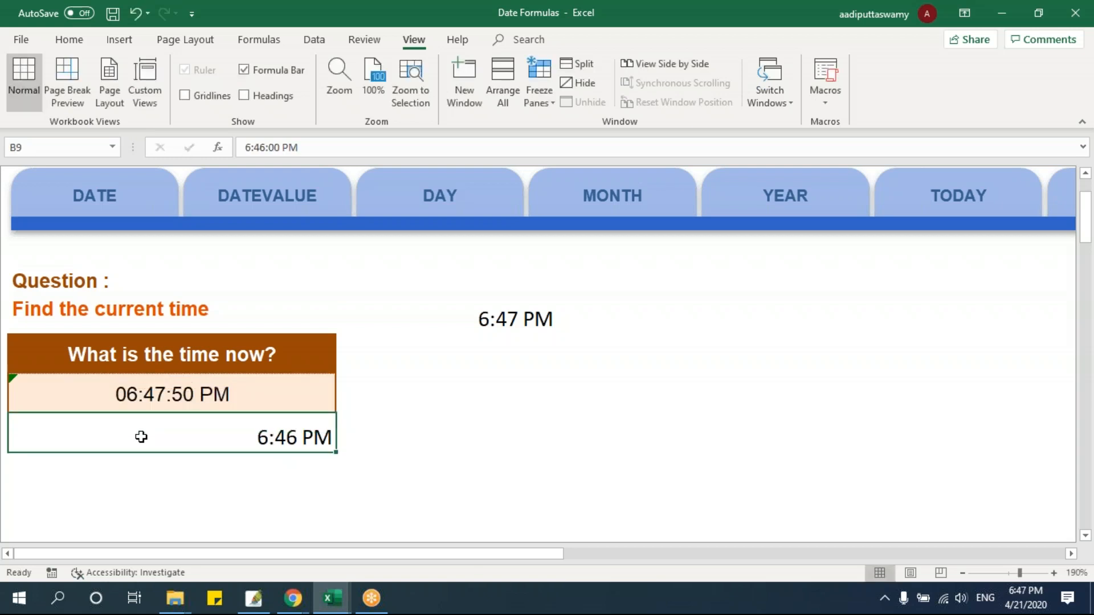
pyautogui.doubleClick(213, 395)
pyautogui.press('Return')
pyautogui.doubleClick(254, 396)
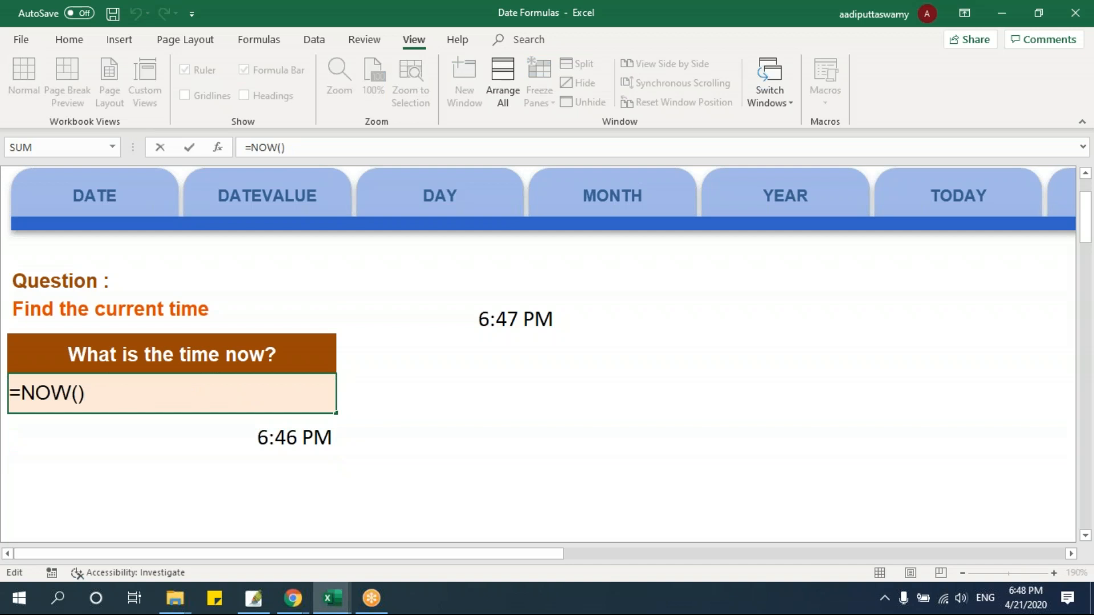
pyautogui.press('Return')
pyautogui.moveTo(283, 442)
pyautogui.mouseDown()
pyautogui.moveTo(510, 318)
pyautogui.moveTo(320, 435)
pyautogui.moveTo(479, 346)
pyautogui.moveTo(296, 438)
pyautogui.mouseUp()
pyautogui.doubleClick(246, 436)
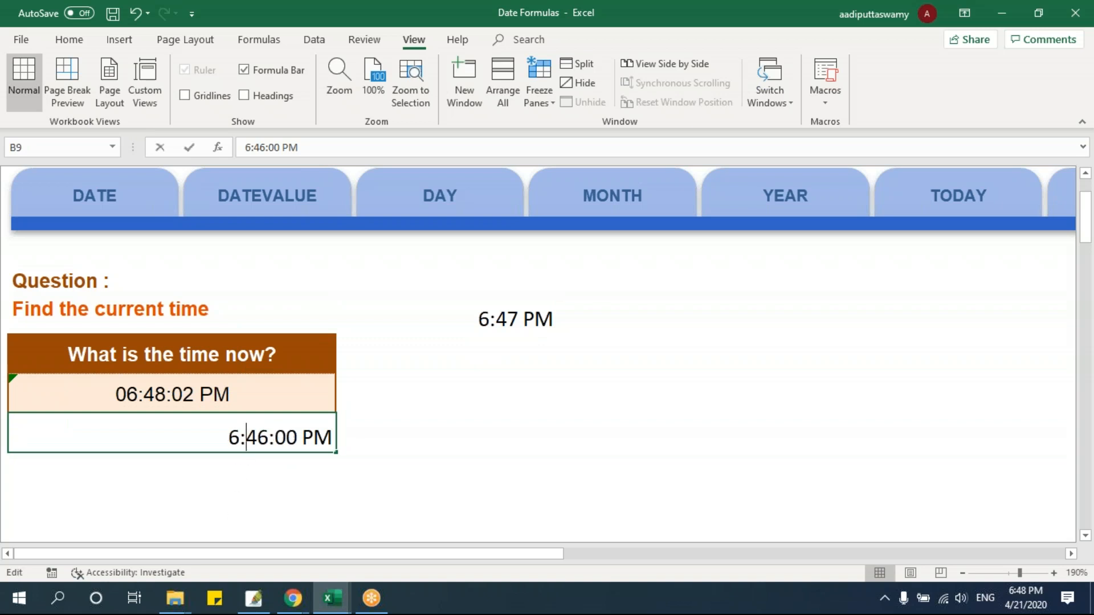
pyautogui.doubleClick(243, 402)
pyautogui.hotkey('ctrl', 'Return')
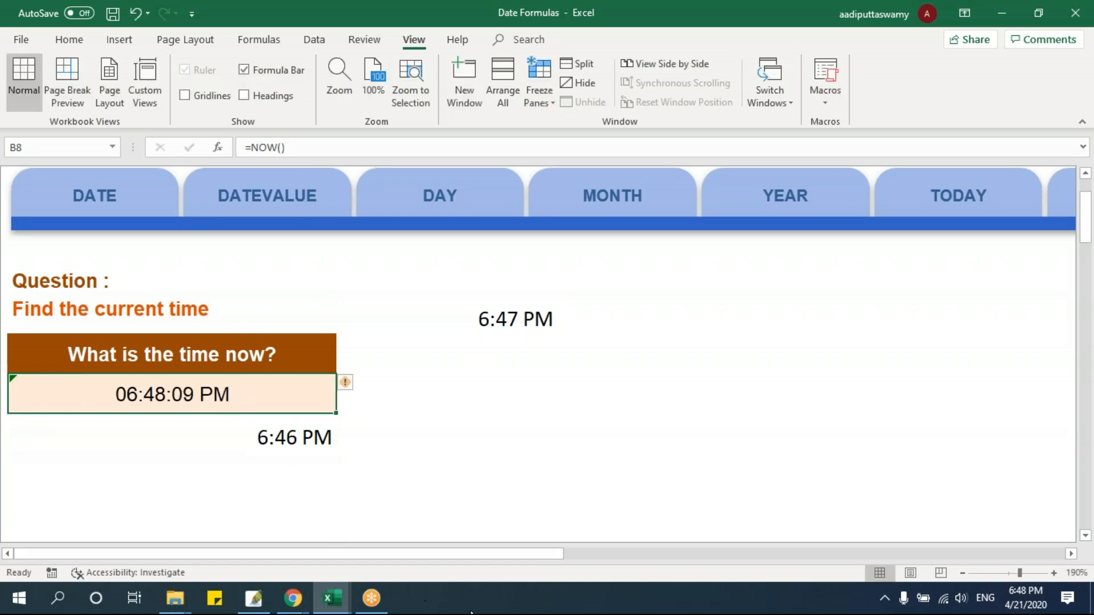
# Open the WEEKDAY practice sheet and select D8, the first answer cell in the Weekday column
pyautogui.moveTo(478, 555); pyautogui.dragTo(891, 555)
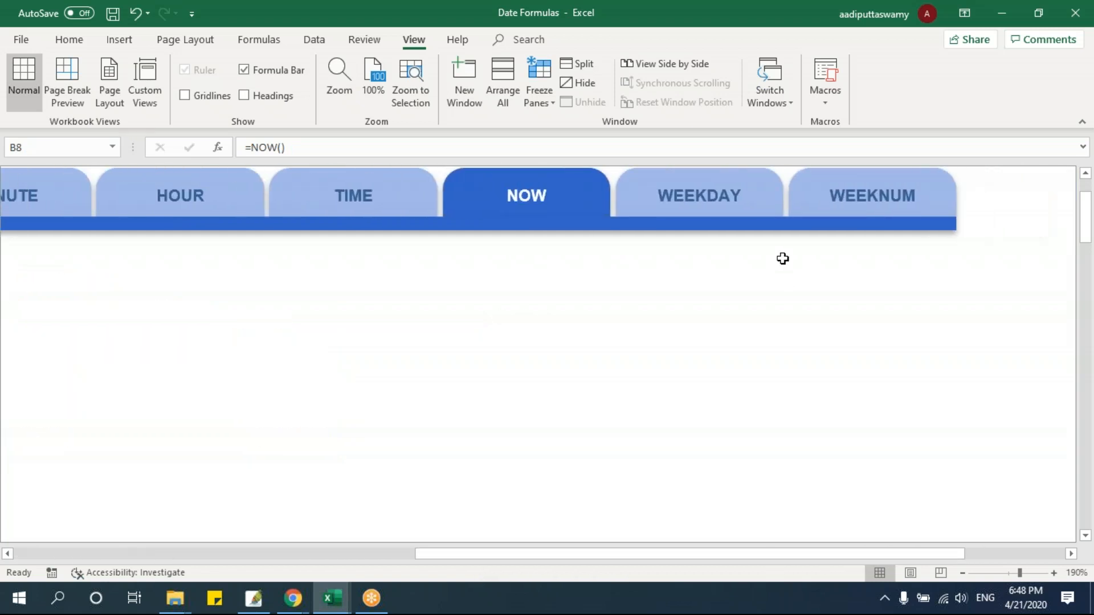
pyautogui.click(726, 204)
pyautogui.click(247, 347)
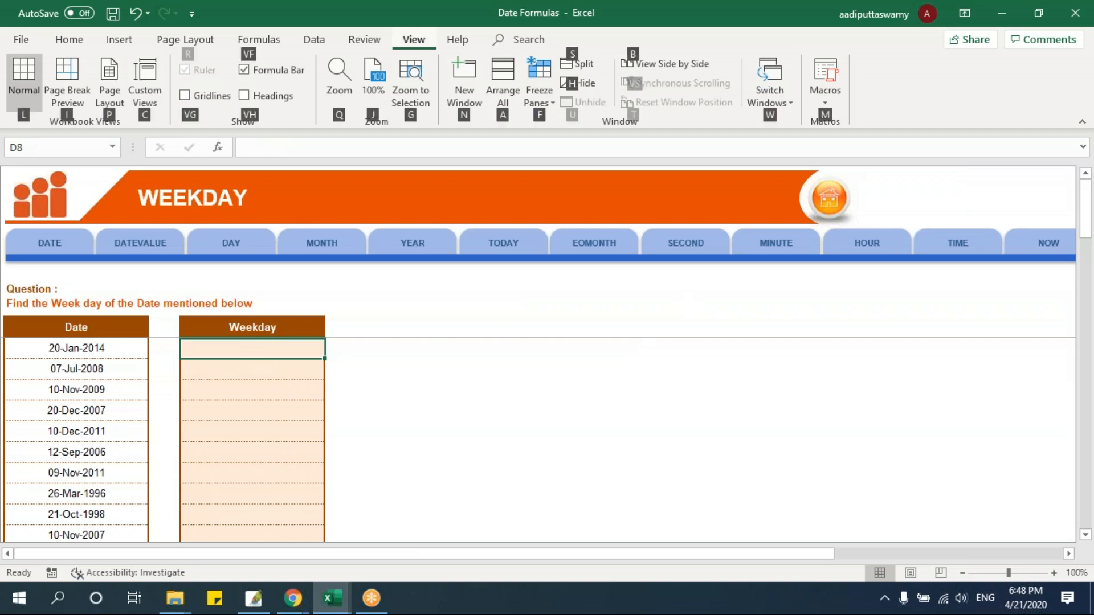
pyautogui.keyDown('ctrl'); pyautogui.scroll(5, 389, 446); pyautogui.keyUp('ctrl')
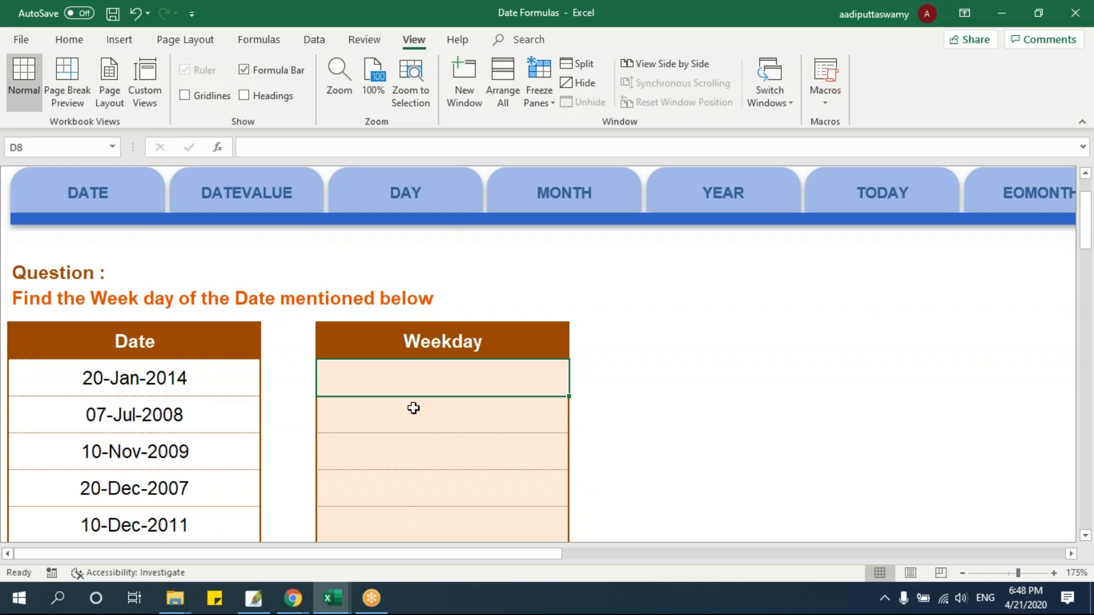
# Enter =WEEKDAY(B8) in D8 to get the weekday number of the first date
pyautogui.write('=weeda')
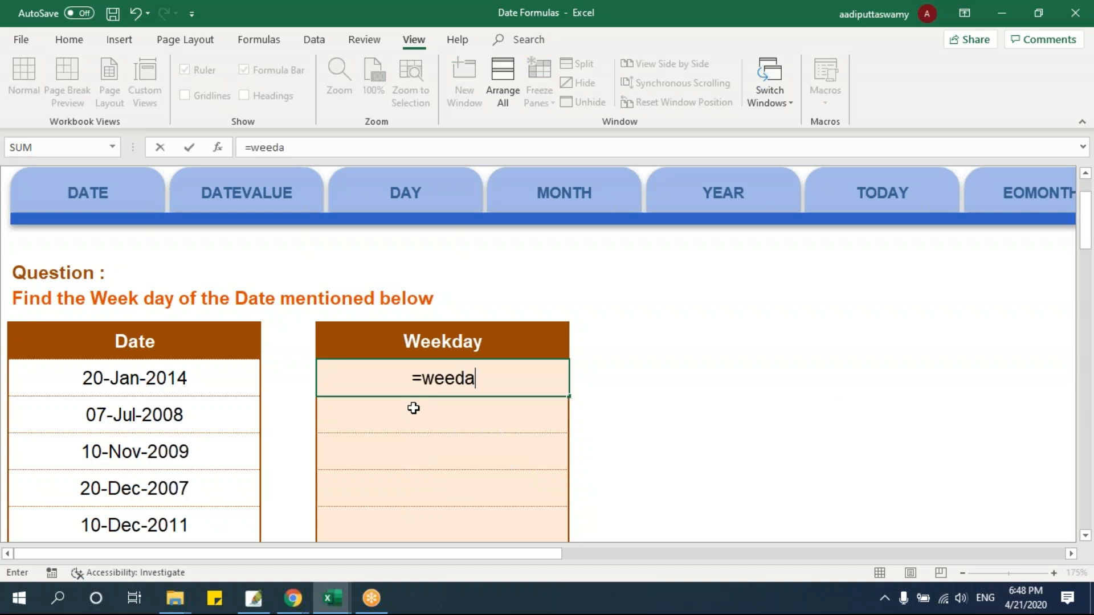
pyautogui.press('Tab')
pyautogui.press('Left')
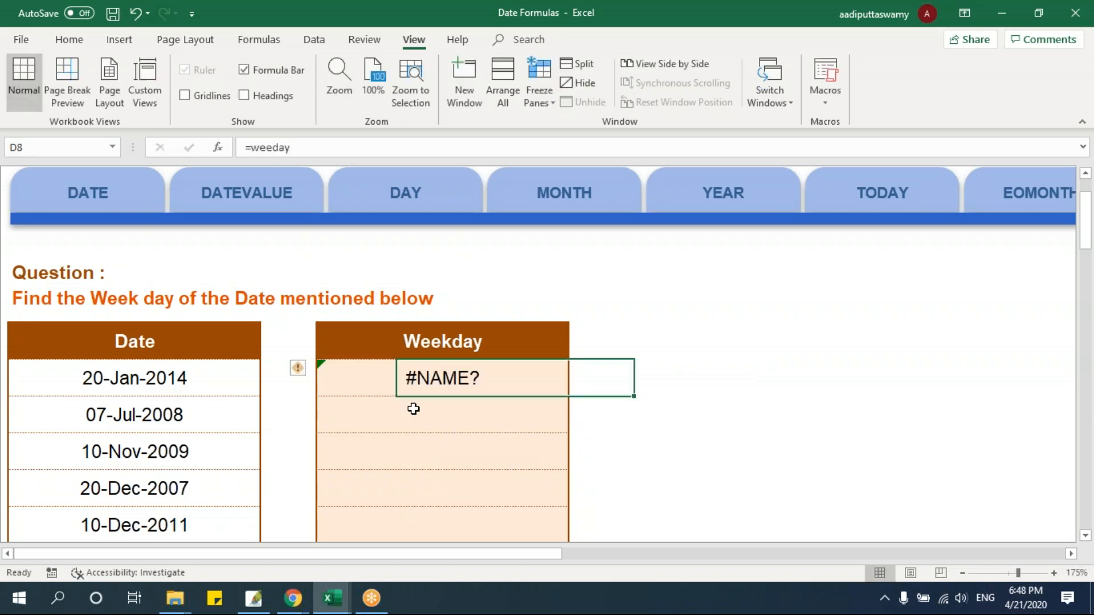
pyautogui.press('F2')
pyautogui.press('BackSpace')
pyautogui.press('BackSpace')
pyautogui.press('BackSpace')
pyautogui.write('kd')
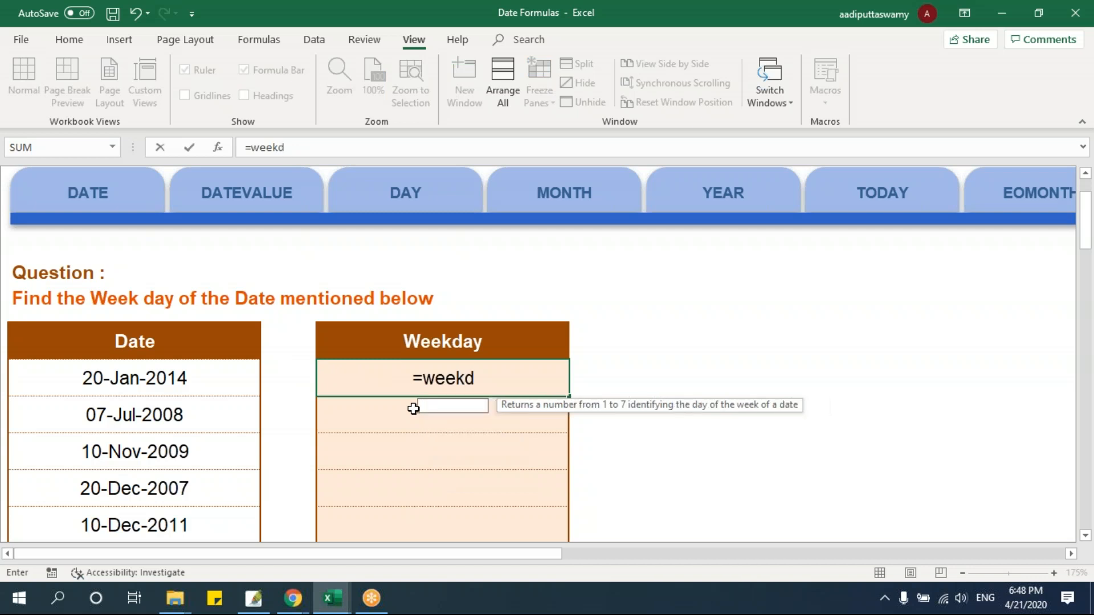
pyautogui.press('Tab')
pyautogui.click(203, 384)
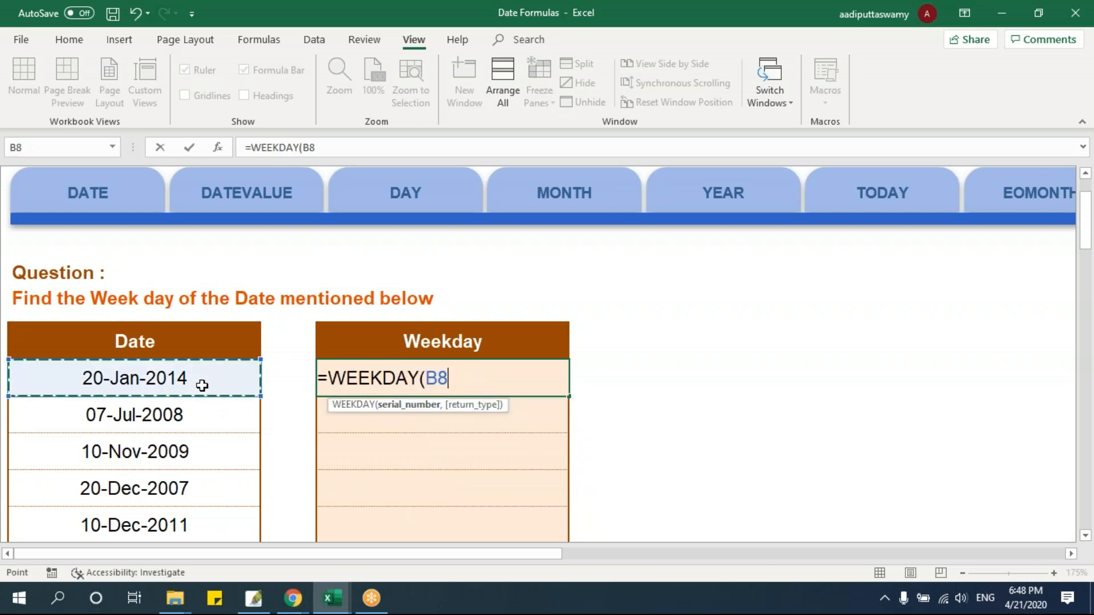
pyautogui.press('Return')
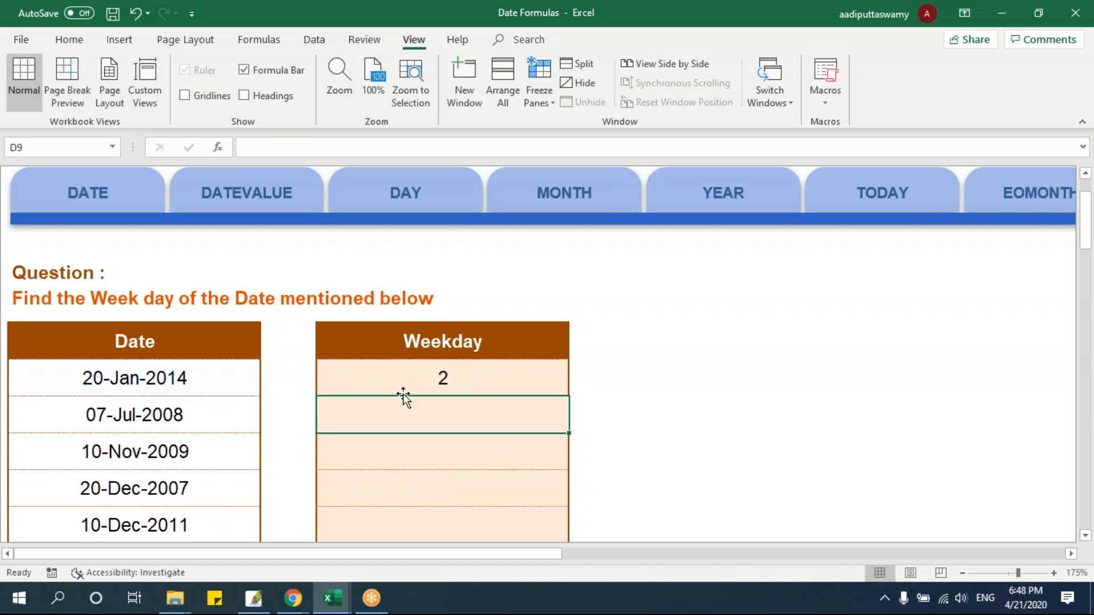
# Fill the WEEKDAY formula from D8 down to D14
pyautogui.click(428, 380)
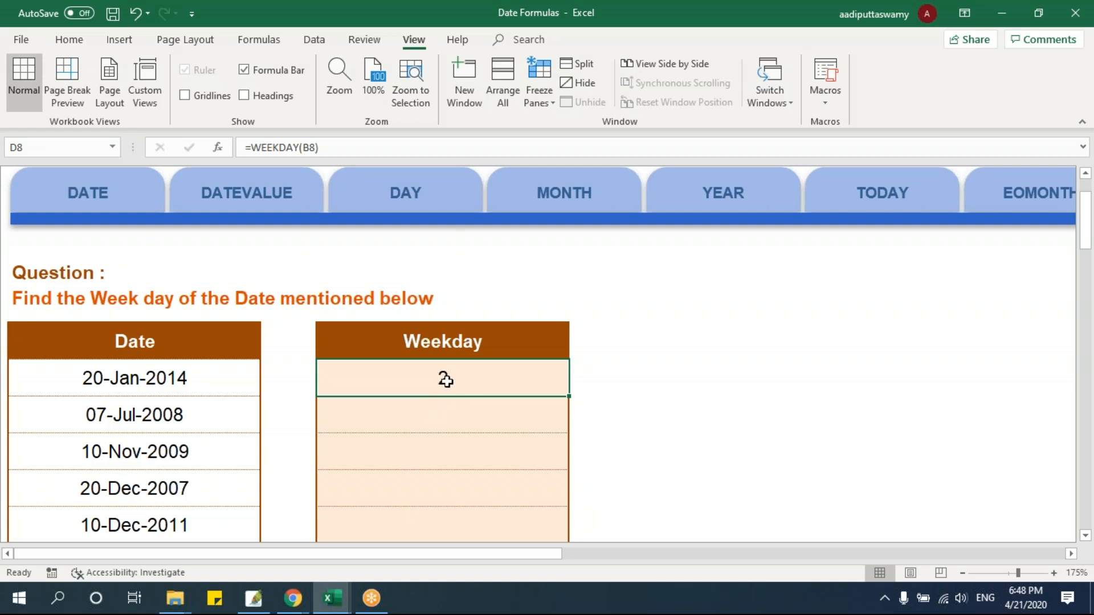
pyautogui.click(243, 374)
pyautogui.click(494, 376)
pyautogui.moveTo(568, 397); pyautogui.dragTo(573, 532)
# Examine the weekday numbers in D8:D14 against the source dates in column B
pyautogui.moveTo(203, 265); pyautogui.dragTo(456, 480)
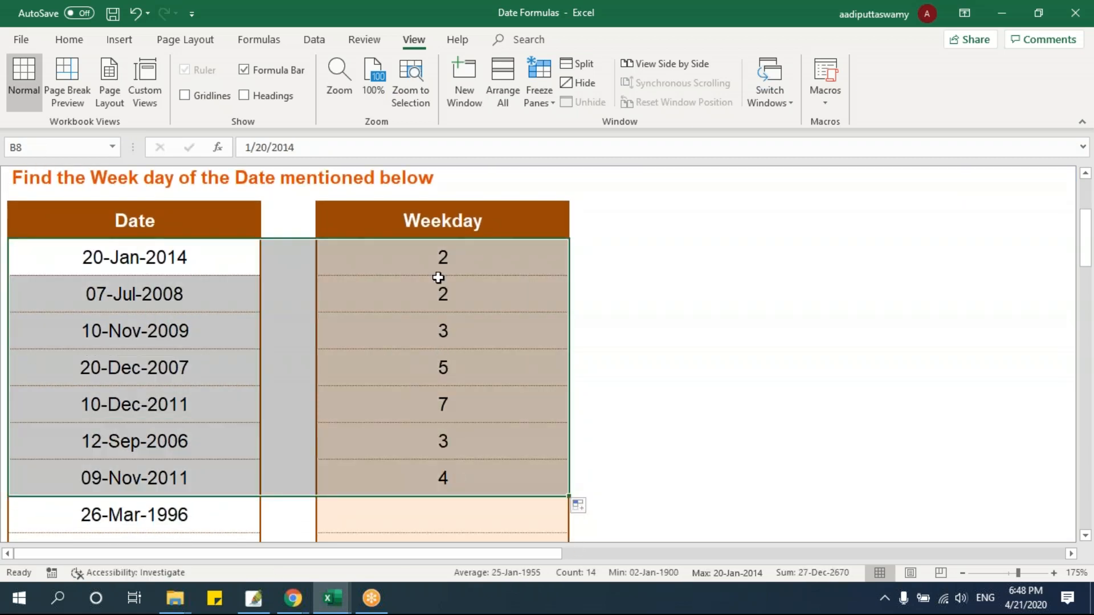
pyautogui.click(447, 305)
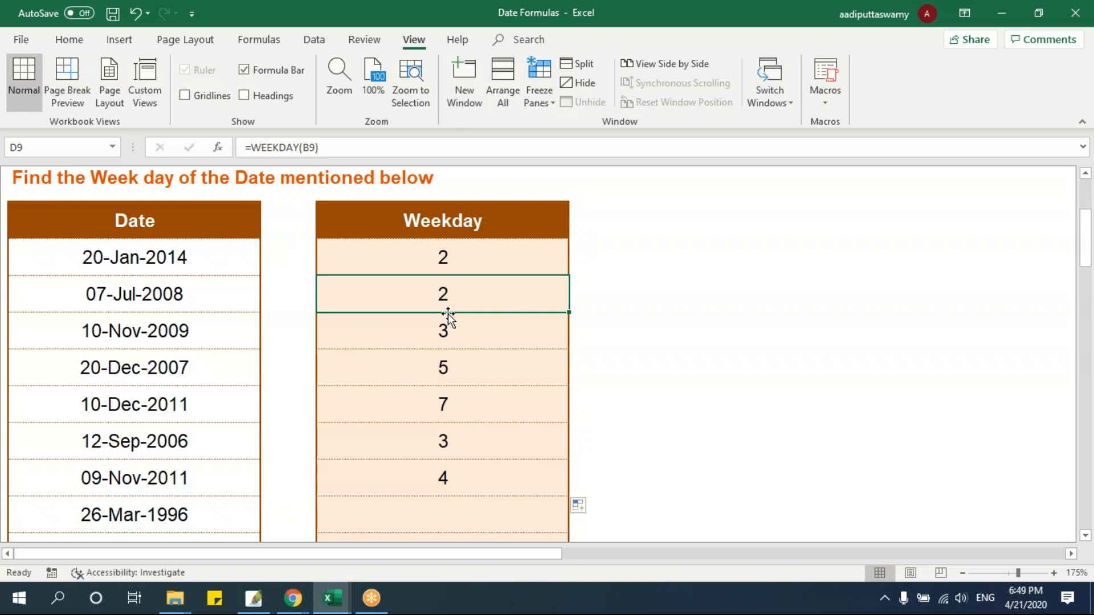
pyautogui.moveTo(471, 254); pyautogui.dragTo(483, 467)
pyautogui.scroll(1, 474, 349)
pyautogui.scroll(-1, 465, 376)
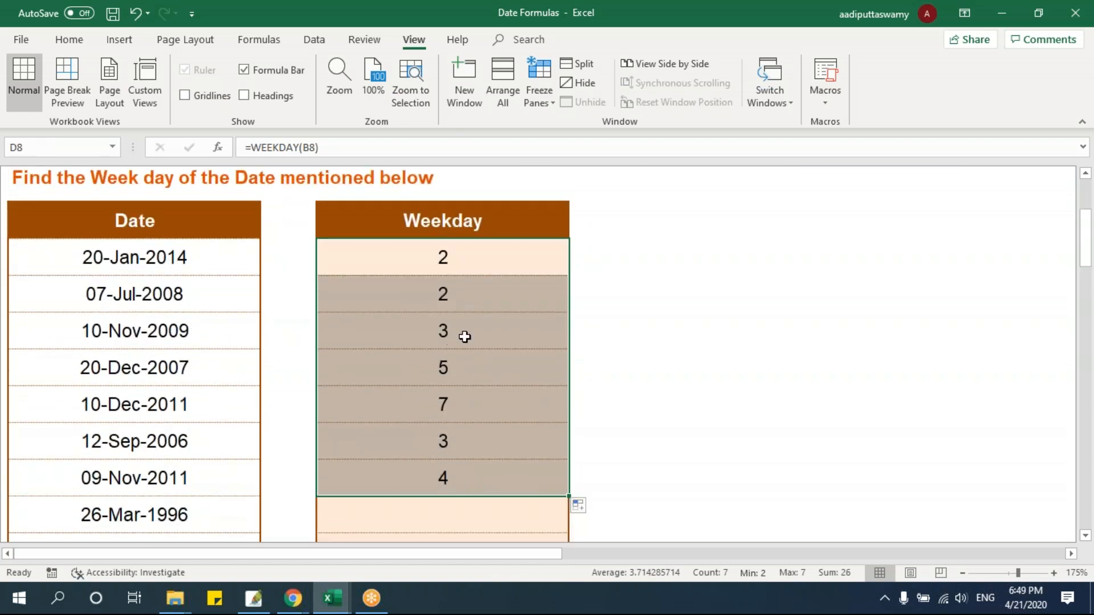
pyautogui.moveTo(472, 256); pyautogui.dragTo(463, 470)
pyautogui.moveTo(220, 264); pyautogui.dragTo(416, 264)
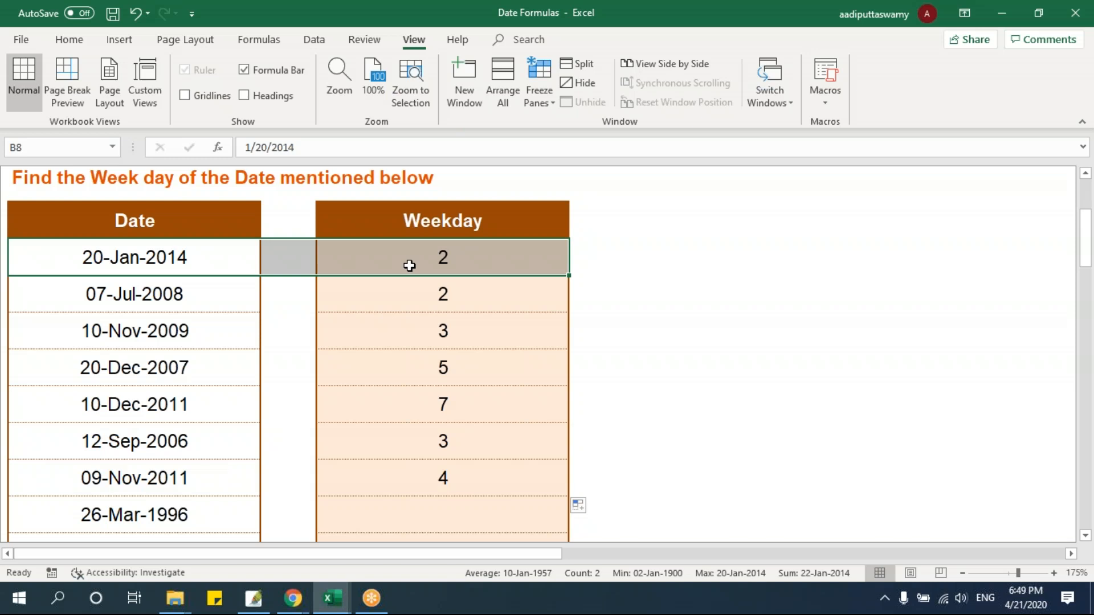
pyautogui.click(409, 265)
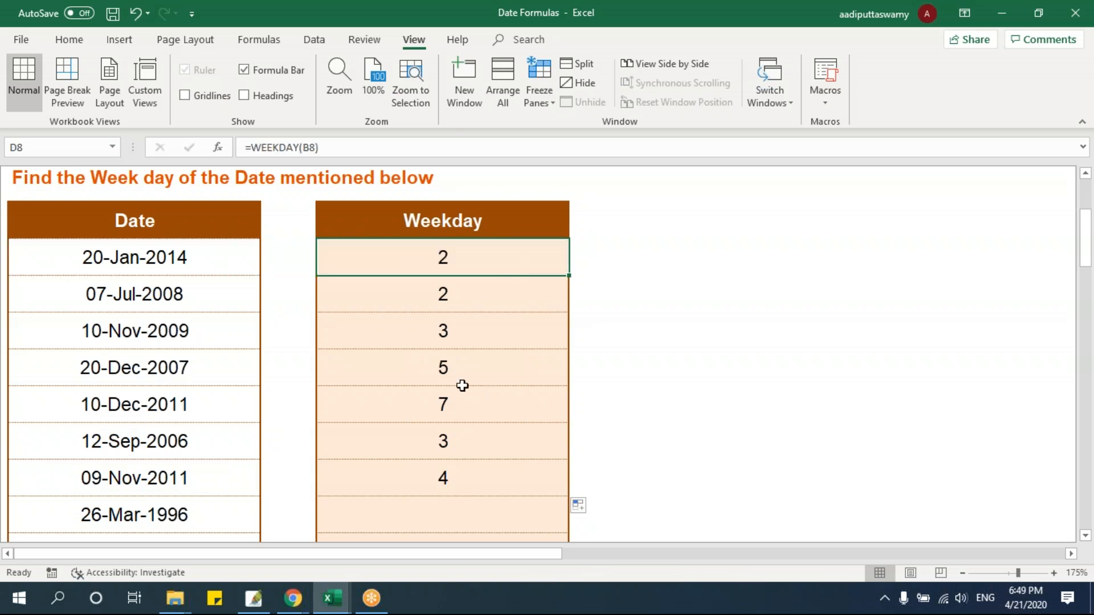
# Apply the custom number format dddd to the dates in B8:B14 so they display as weekday names
pyautogui.click(447, 371)
pyautogui.click(449, 400)
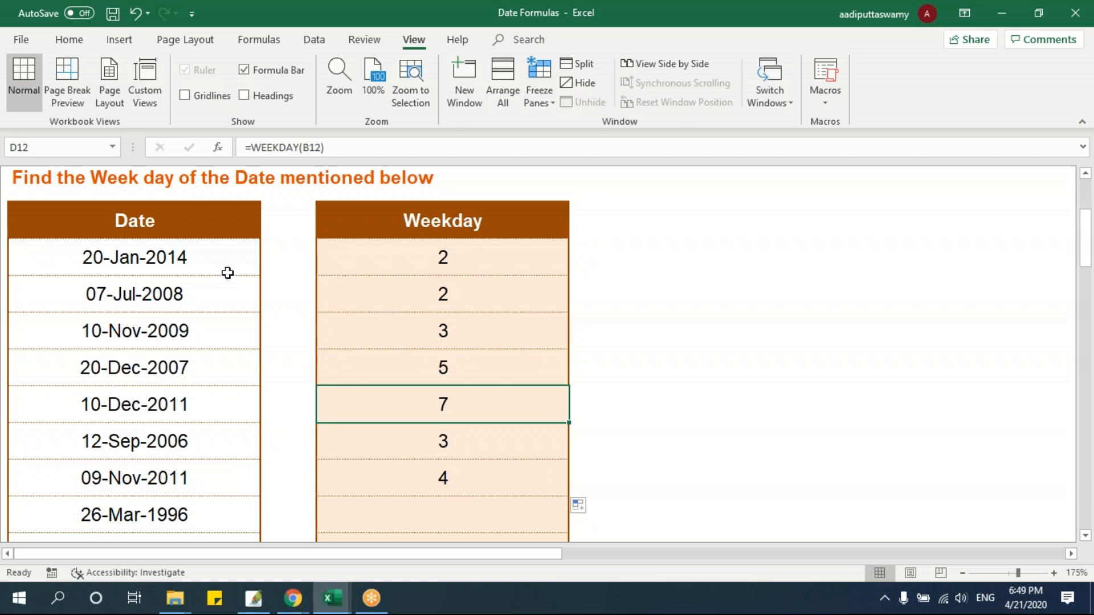
pyautogui.moveTo(219, 260); pyautogui.dragTo(232, 406)
pyautogui.moveTo(232, 444); pyautogui.dragTo(232, 468)
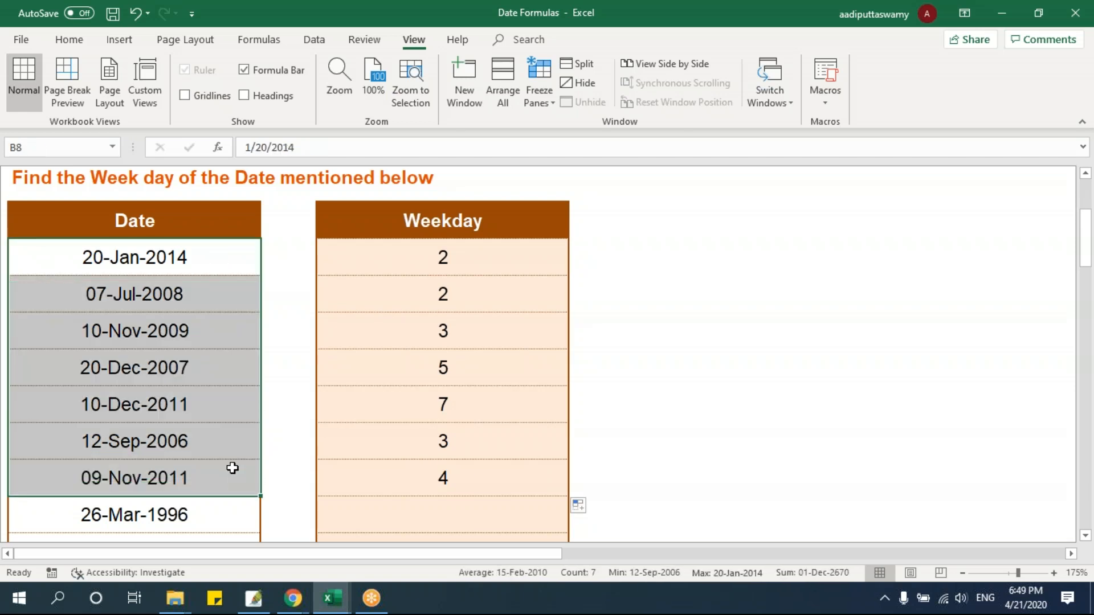
pyautogui.hotkey('ctrl', '1')
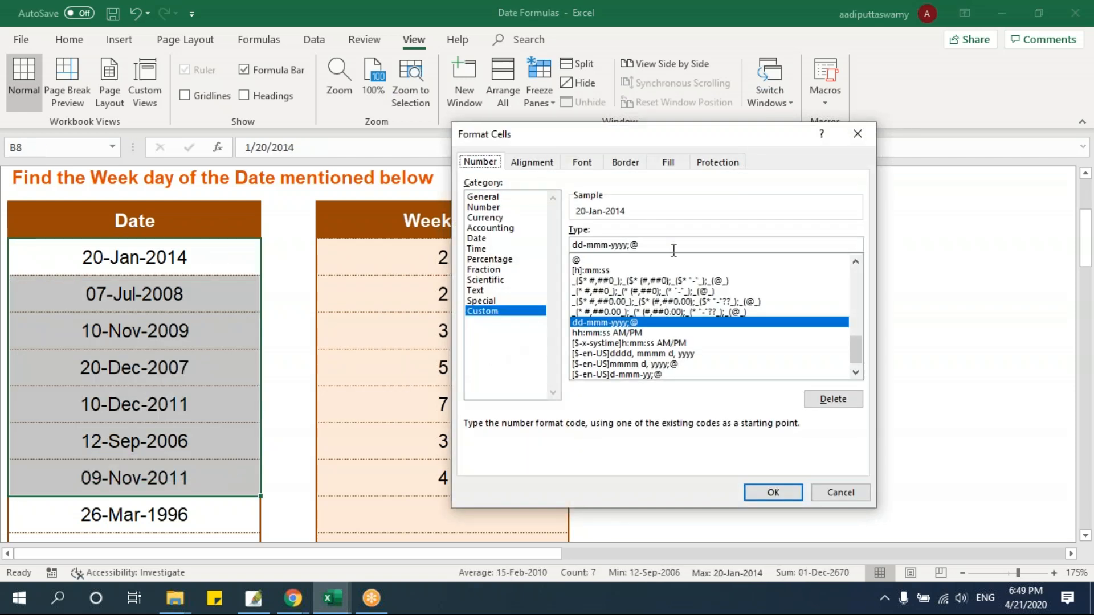
pyautogui.doubleClick(674, 244)
pyautogui.write('dddd')
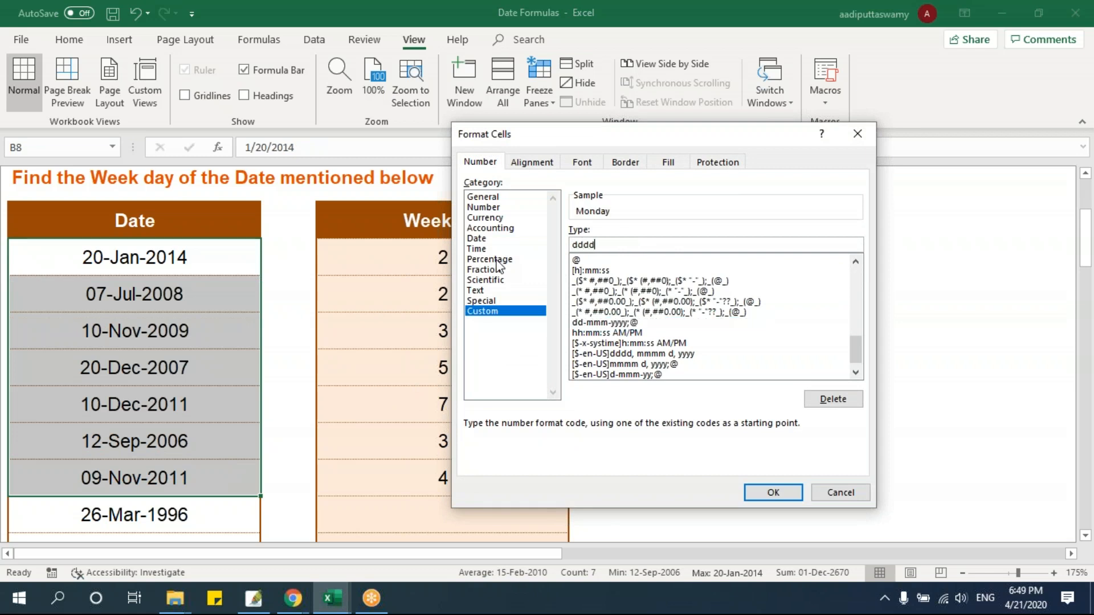
pyautogui.click(774, 493)
# Compare the weekday names in B8:B14 with the weekday numbers in D8:D14
pyautogui.click(672, 404)
pyautogui.moveTo(185, 257); pyautogui.dragTo(242, 469)
pyautogui.click(370, 457)
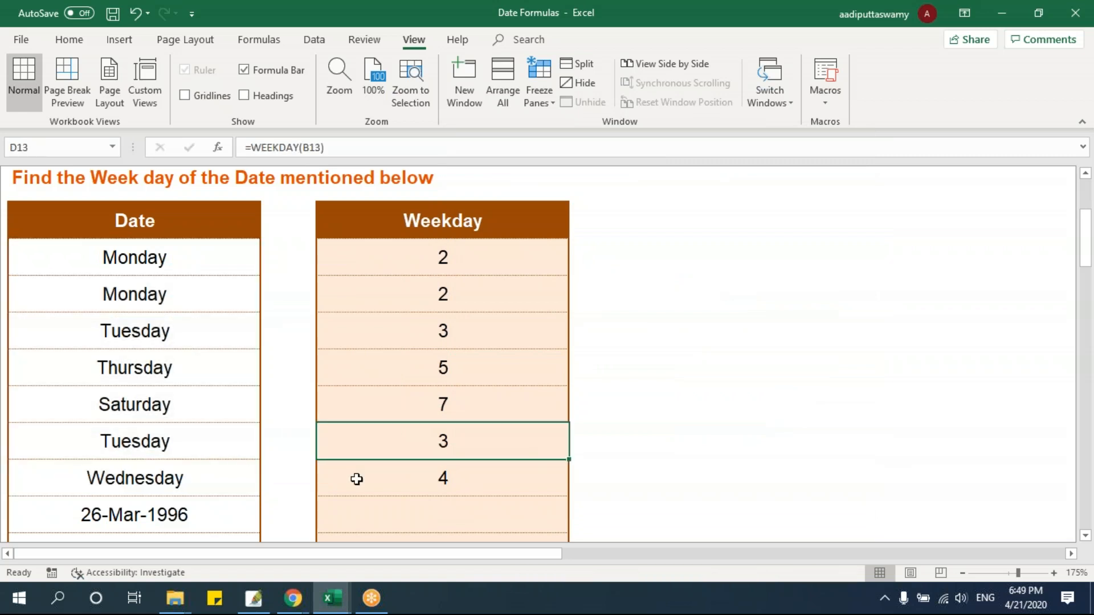
# Open the WEEKNUM practice sheet and select D8, the first answer cell in the Weeknum column
pyautogui.scroll(3, 356, 479)
pyautogui.moveTo(535, 554); pyautogui.dragTo(991, 559)
pyautogui.click(822, 199)
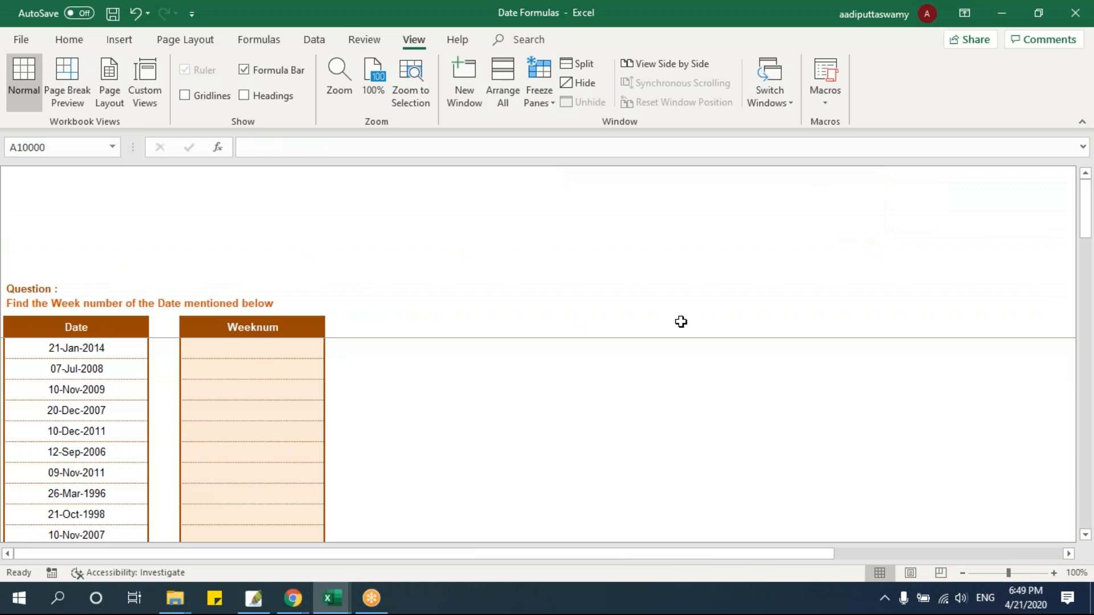
pyautogui.click(268, 345)
pyautogui.press('alt')
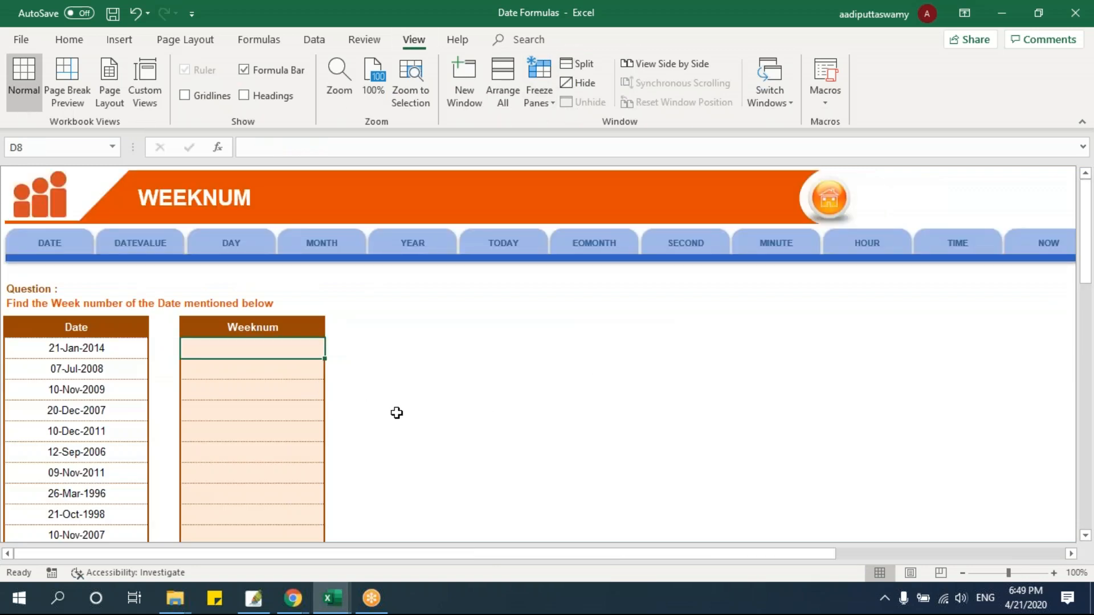
pyautogui.scroll(5, 396, 412)
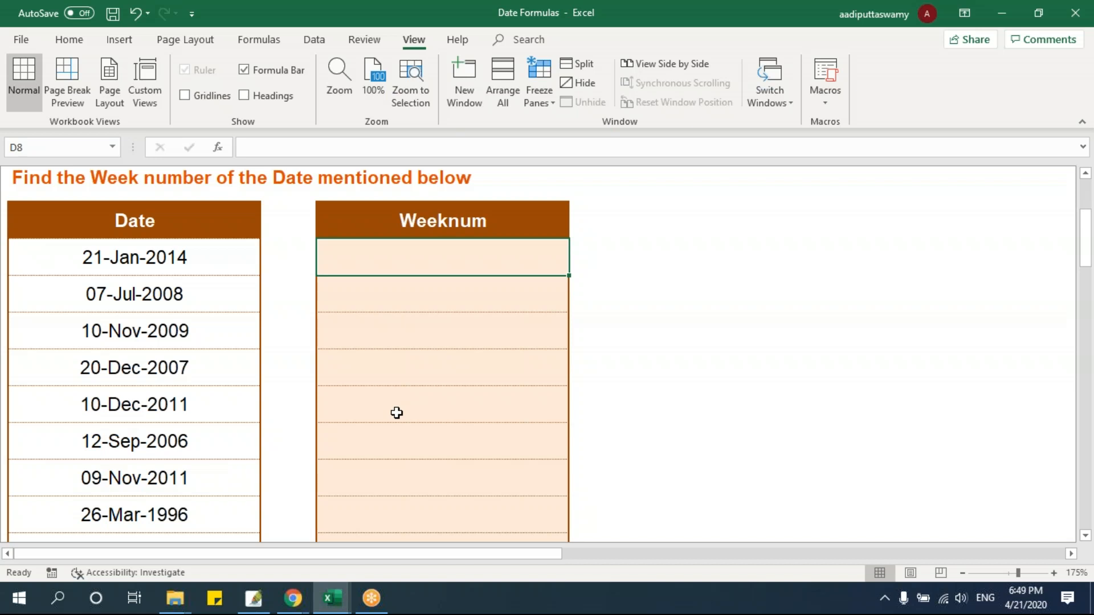
# Enter =WEEKNUM(B8) in D8 to get the first date's week number and fill the formula down to D15
pyautogui.click(213, 271)
pyautogui.press('Down')
pyautogui.press('Down')
pyautogui.press('Down')
pyautogui.click(405, 271)
pyautogui.write('=weeknum')
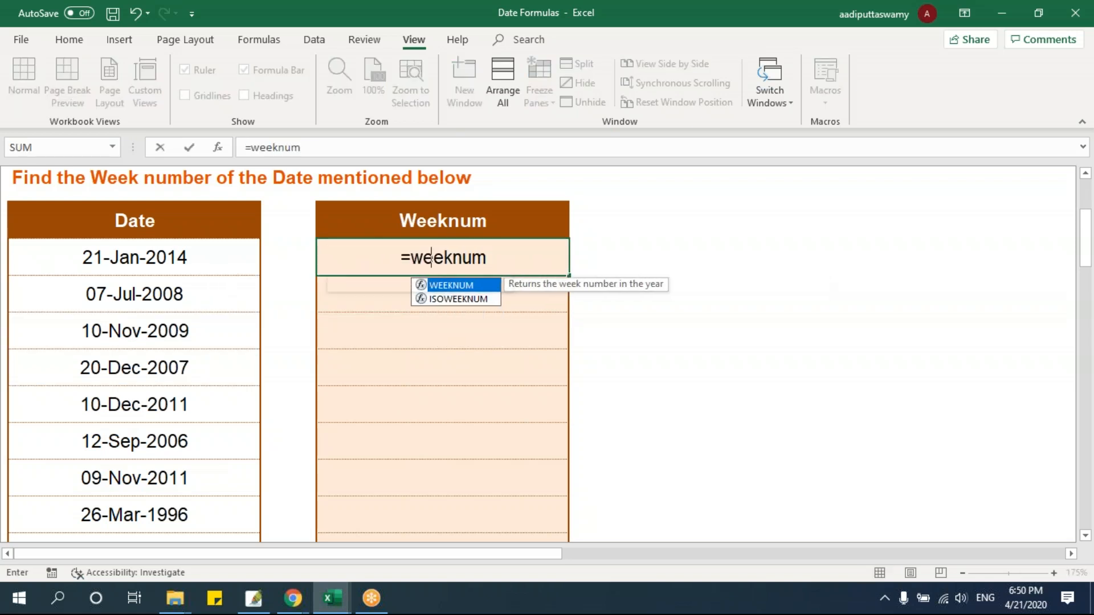
pyautogui.press('Tab')
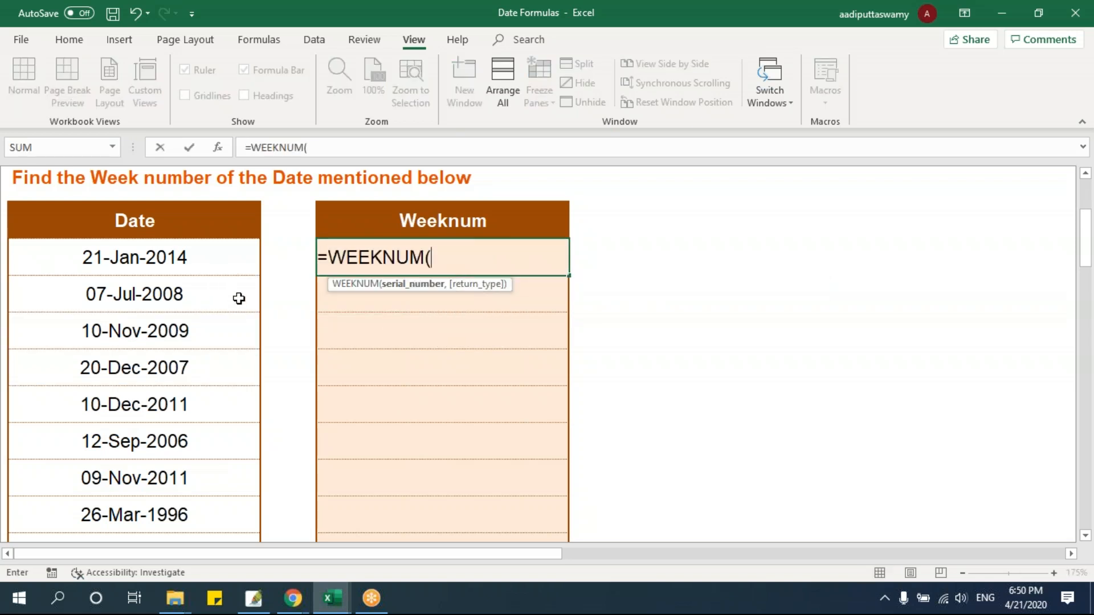
pyautogui.click(216, 263)
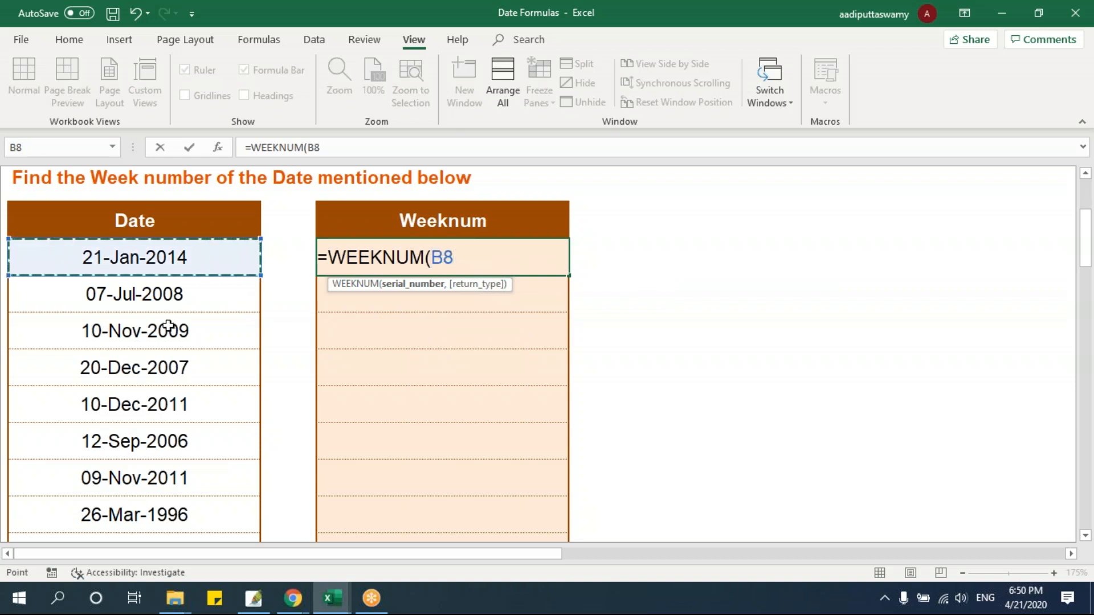
pyautogui.press('Return')
pyautogui.click(445, 261)
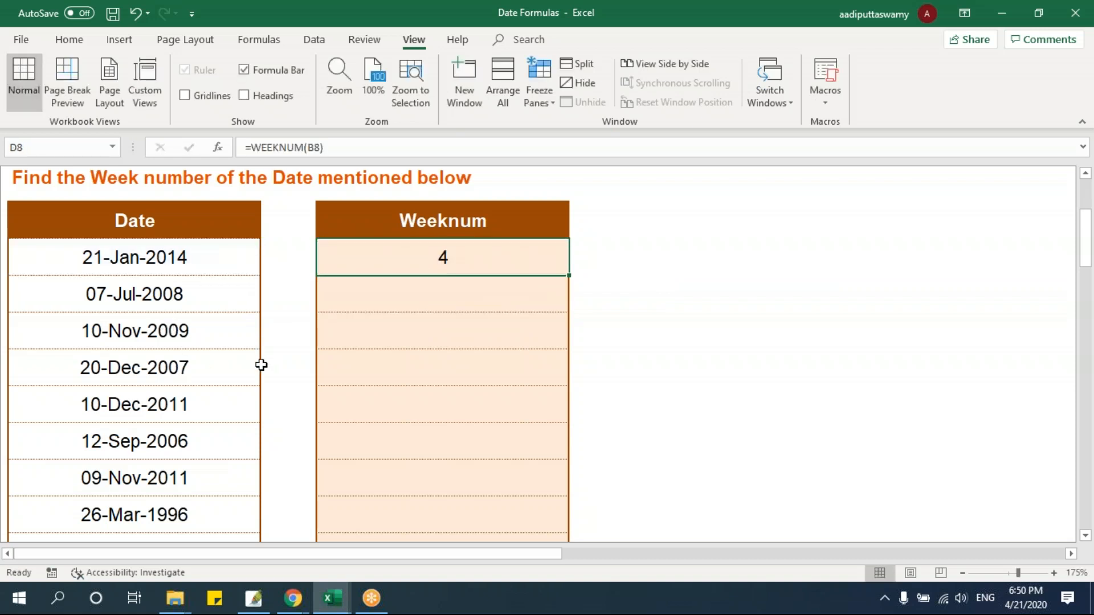
pyautogui.moveTo(569, 276); pyautogui.dragTo(576, 527)
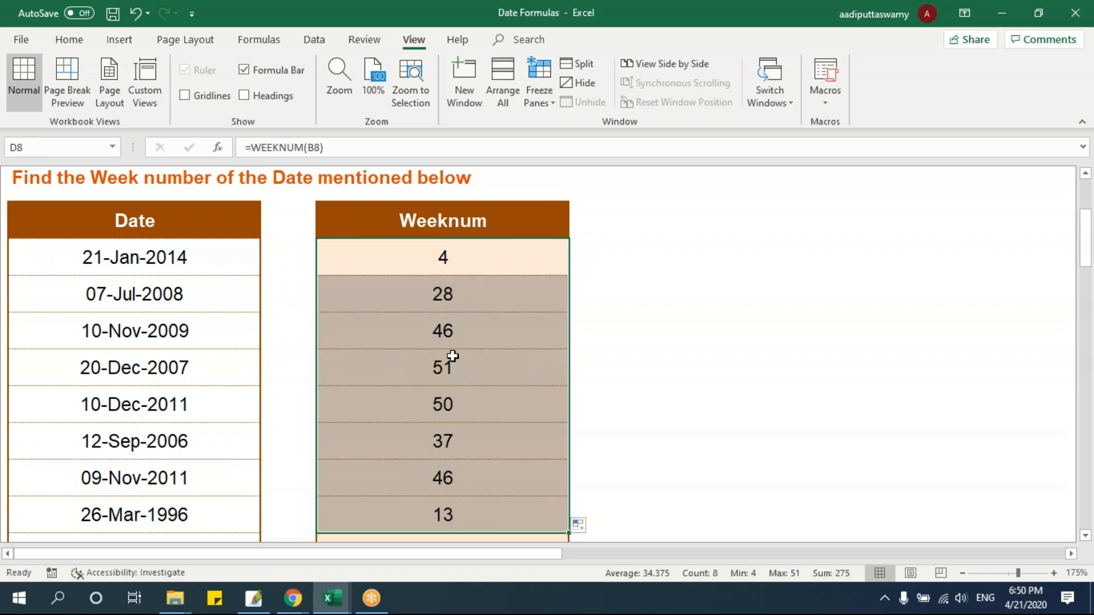
# Change the date in B8 to 12/31/2014 to test the week number at the end of a year
pyautogui.doubleClick(166, 261)
pyautogui.moveTo(130, 257); pyautogui.dragTo(108, 257)
pyautogui.write('31/')
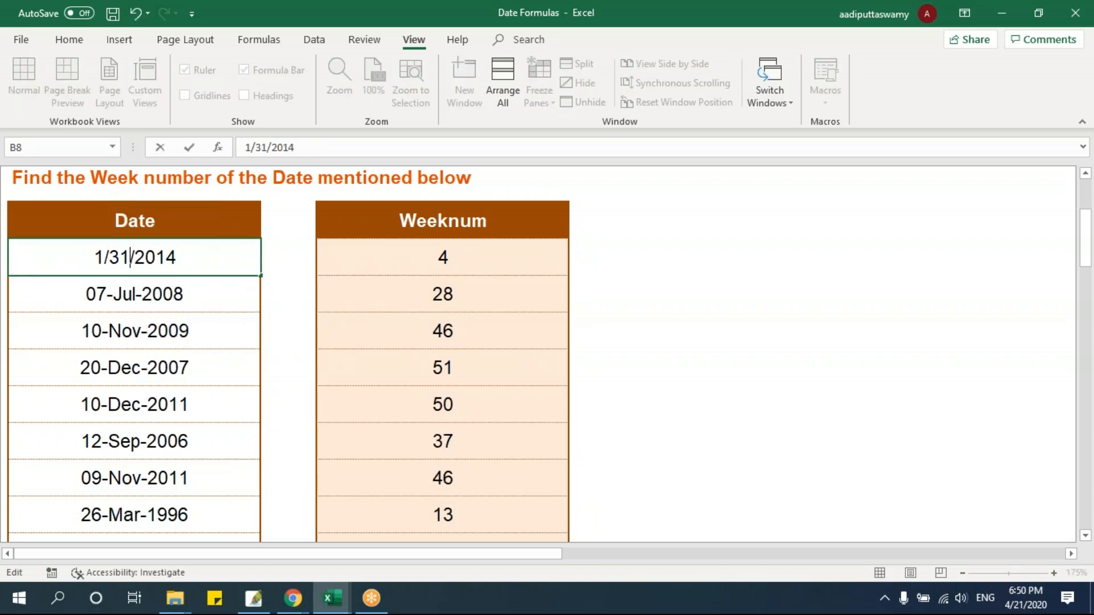
pyautogui.click(107, 256)
pyautogui.write('2')
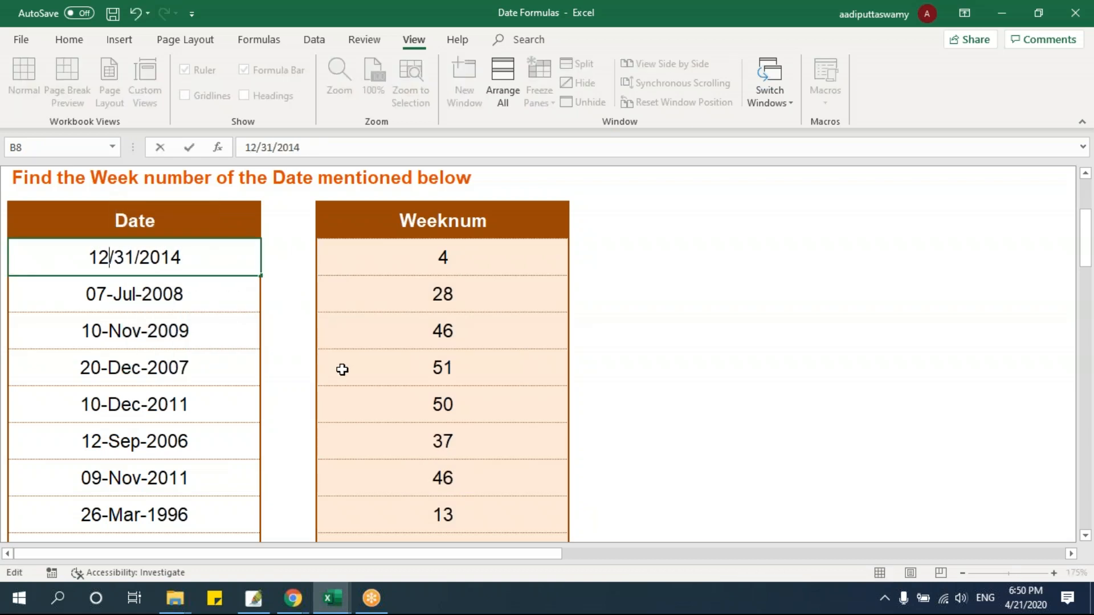
pyautogui.press('Return')
# Examine the week numbers in D8:D15 against the dates in column B, starting with the changed first row
pyautogui.moveTo(373, 249); pyautogui.dragTo(210, 249)
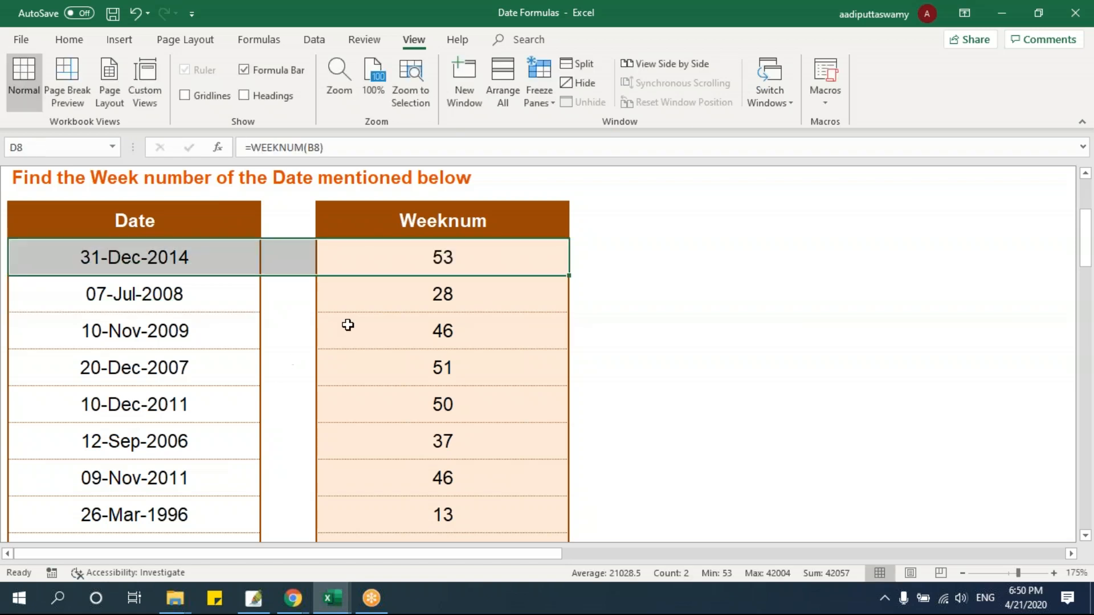
pyautogui.moveTo(395, 268); pyautogui.dragTo(408, 502)
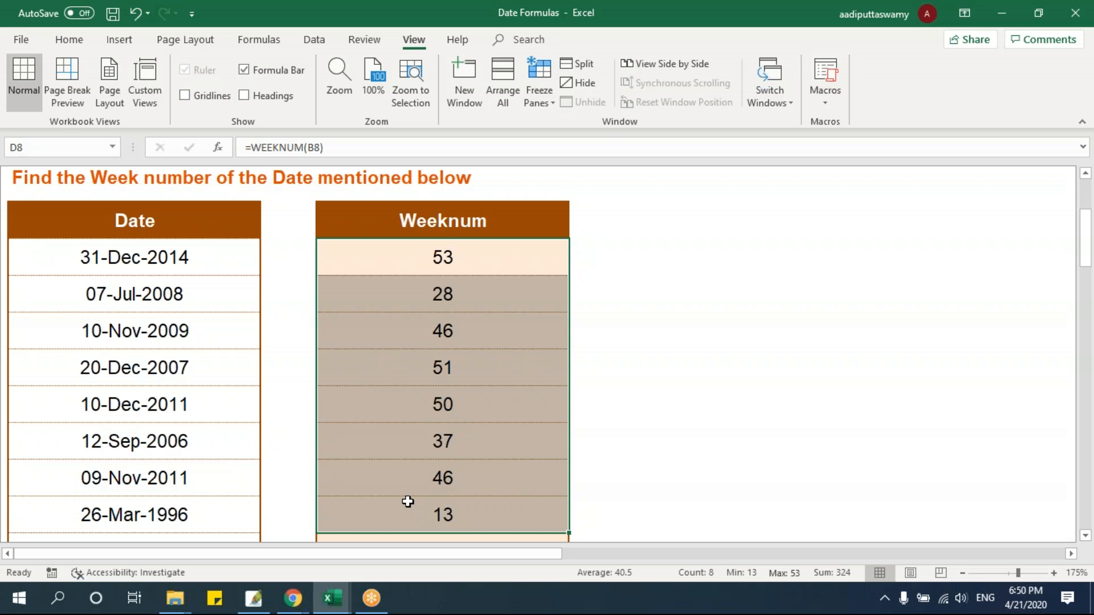
pyautogui.moveTo(441, 258); pyautogui.dragTo(444, 516)
pyautogui.moveTo(468, 261); pyautogui.dragTo(447, 518)
pyautogui.scroll(2, 772, 388)
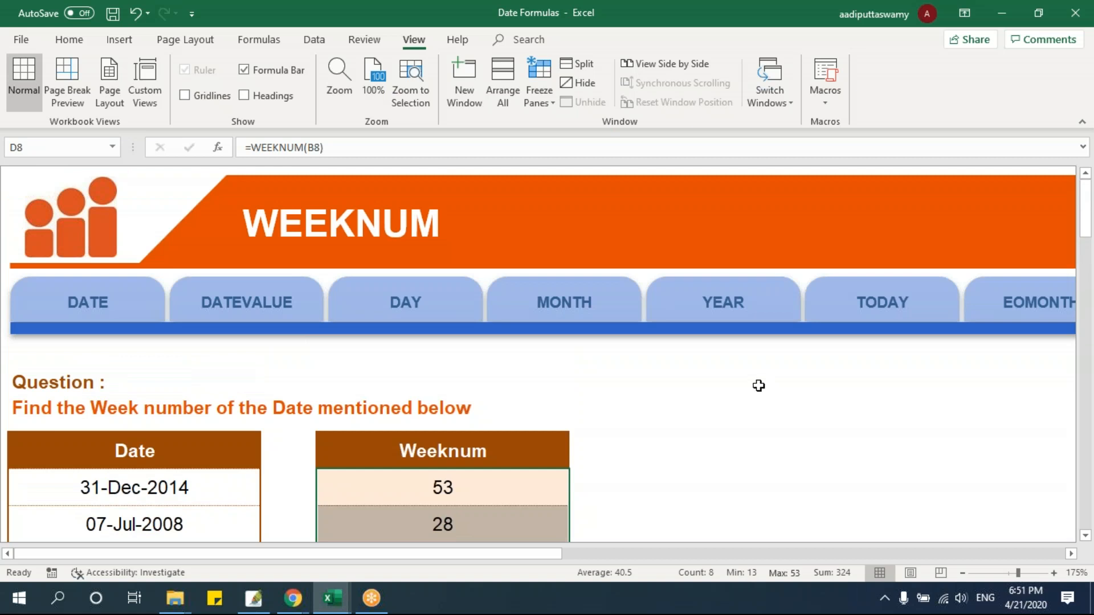